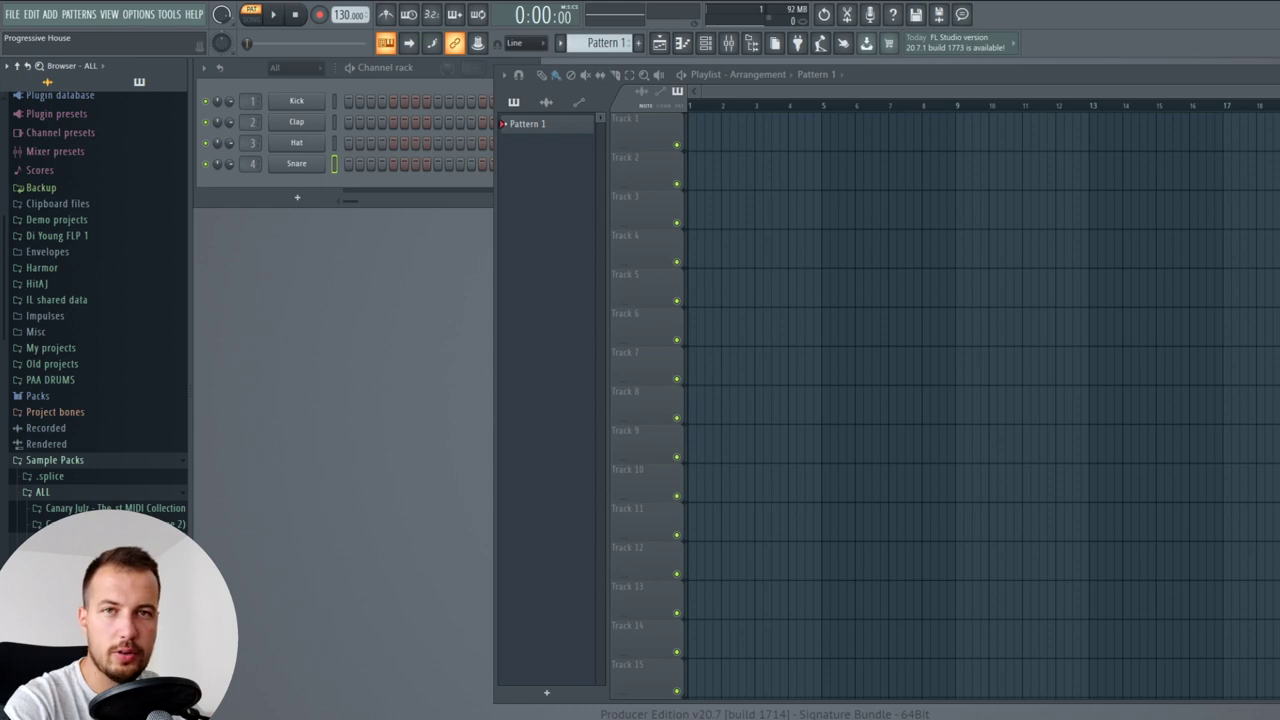
- Load KSHMR Punchy Kick 19 (F#) from the Punchy Kicks folder into the Kick channel and place it at the start of Track 1
{"action": "scroll", "coordinate": [125, 482], "scroll_direction": "down", "scroll_amount": 4}
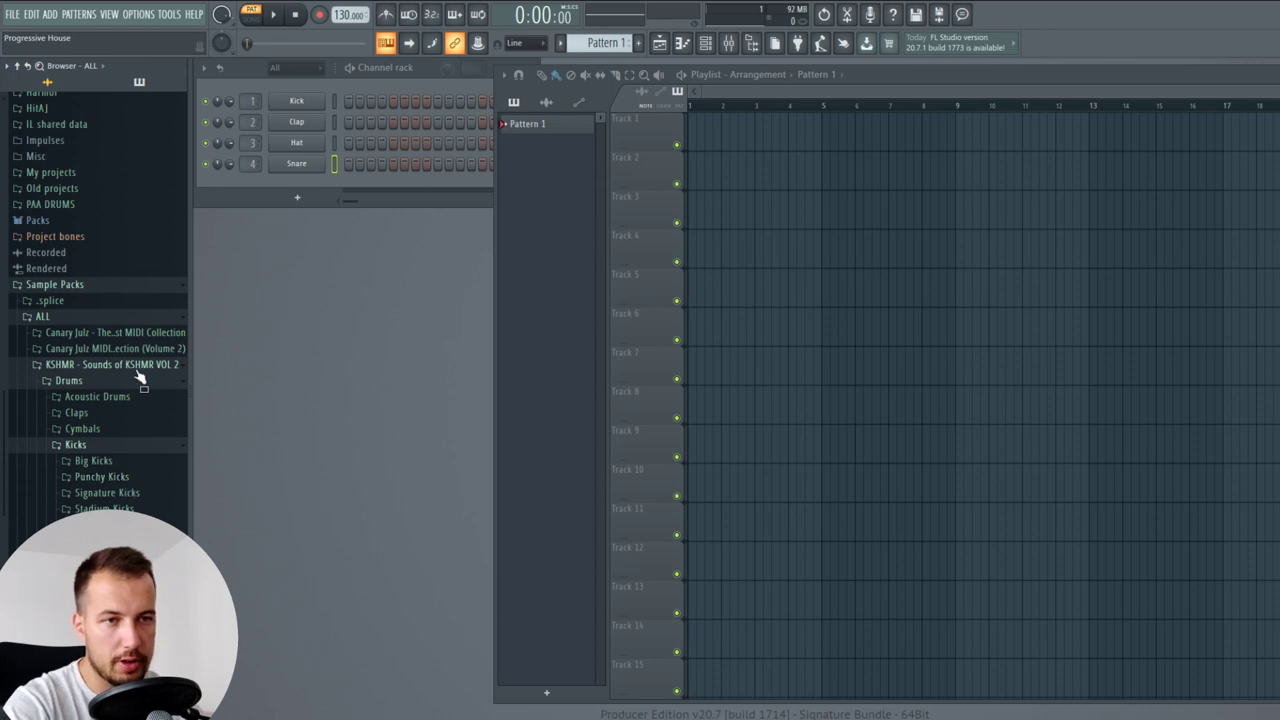
{"action": "left_click", "coordinate": [110, 477]}
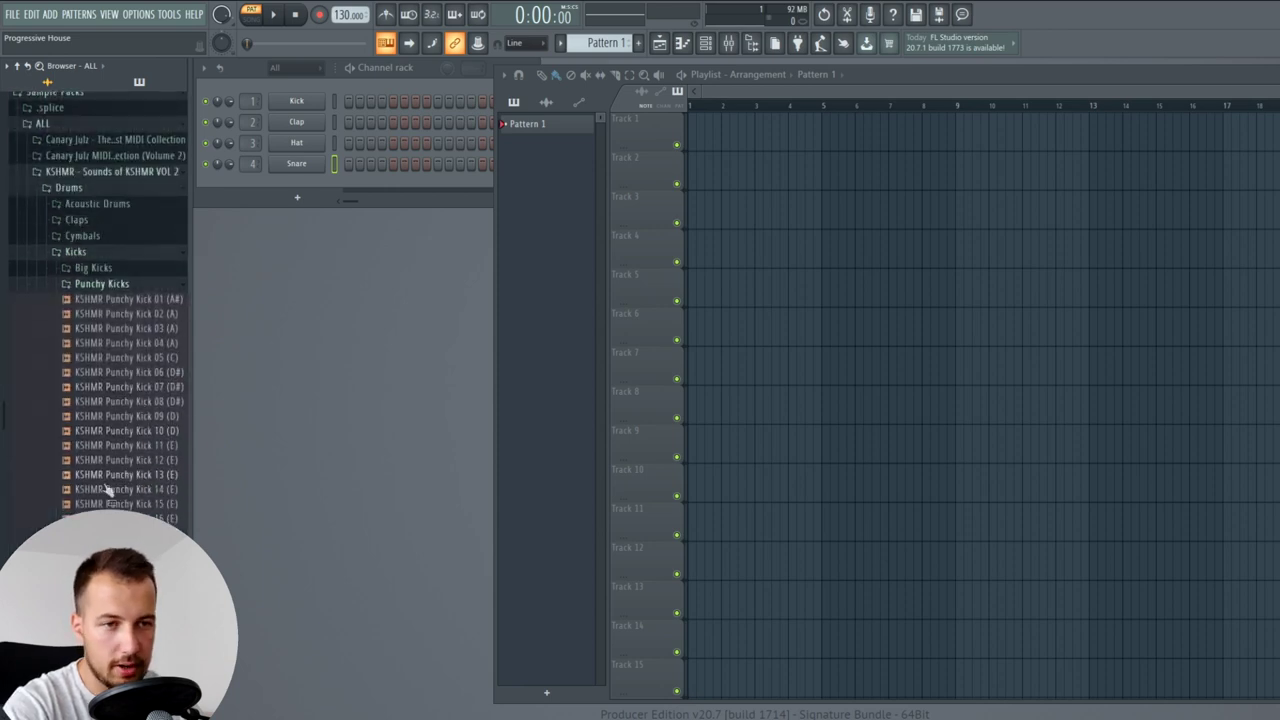
{"action": "left_click_drag", "start_coordinate": [120, 562], "coordinate": [301, 100]}
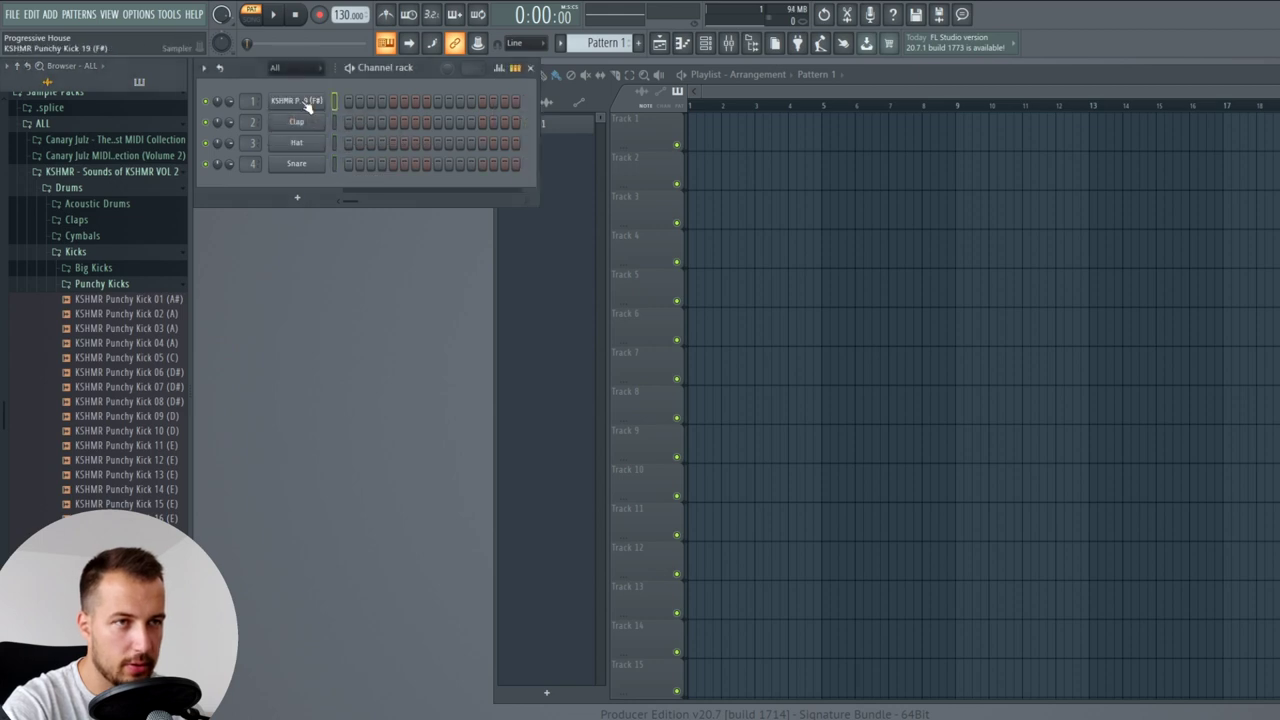
{"action": "left_click_drag", "start_coordinate": [120, 562], "coordinate": [692, 133]}
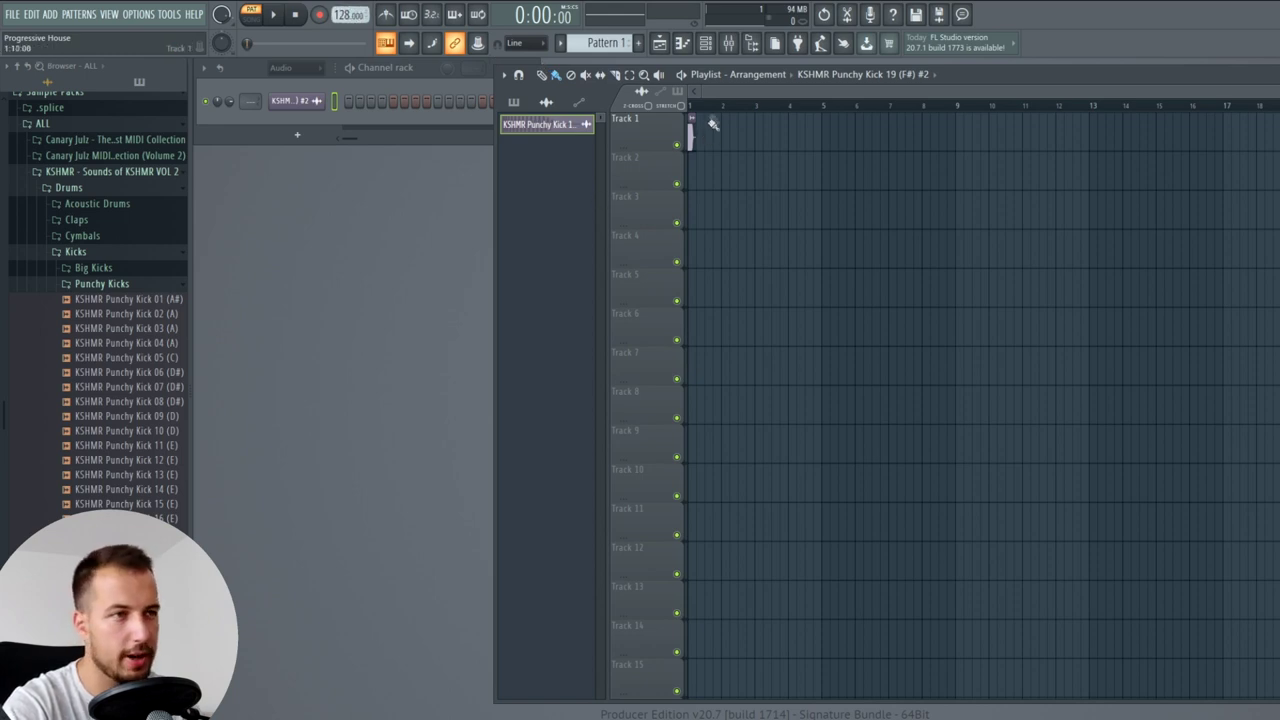
- Duplicate the one-beat kick clip along Track 1 until the kicks fill the first four bars
{"action": "scroll", "coordinate": [703, 107], "scroll_direction": "up", "scroll_amount": 5}
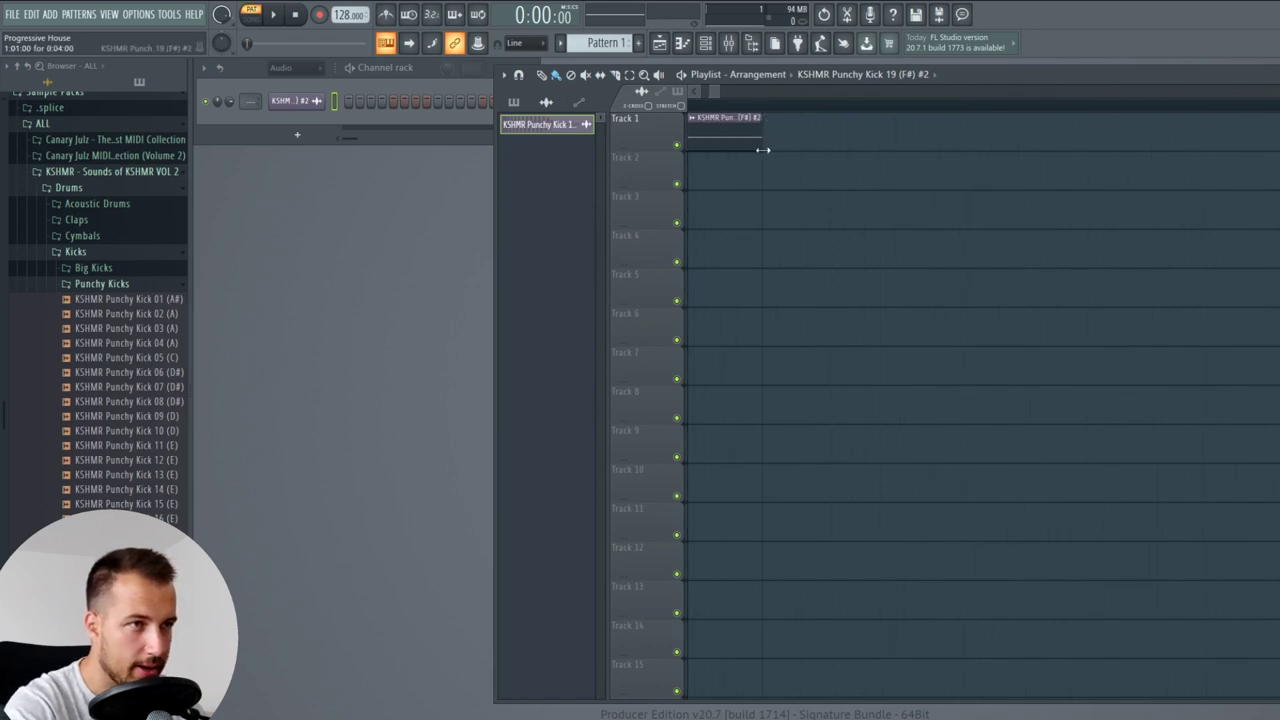
{"action": "scroll", "coordinate": [766, 108], "scroll_direction": "down", "scroll_amount": 4}
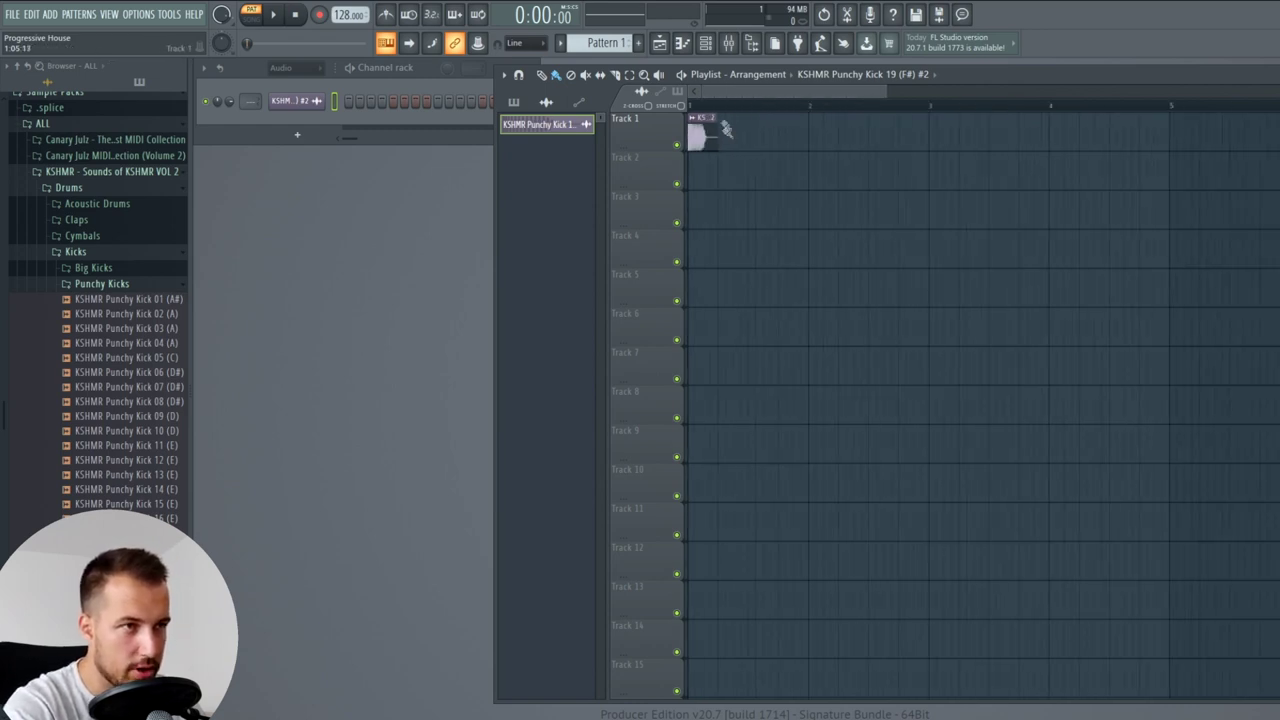
{"action": "left_click_drag", "start_coordinate": [768, 129], "coordinate": [682, 158]}
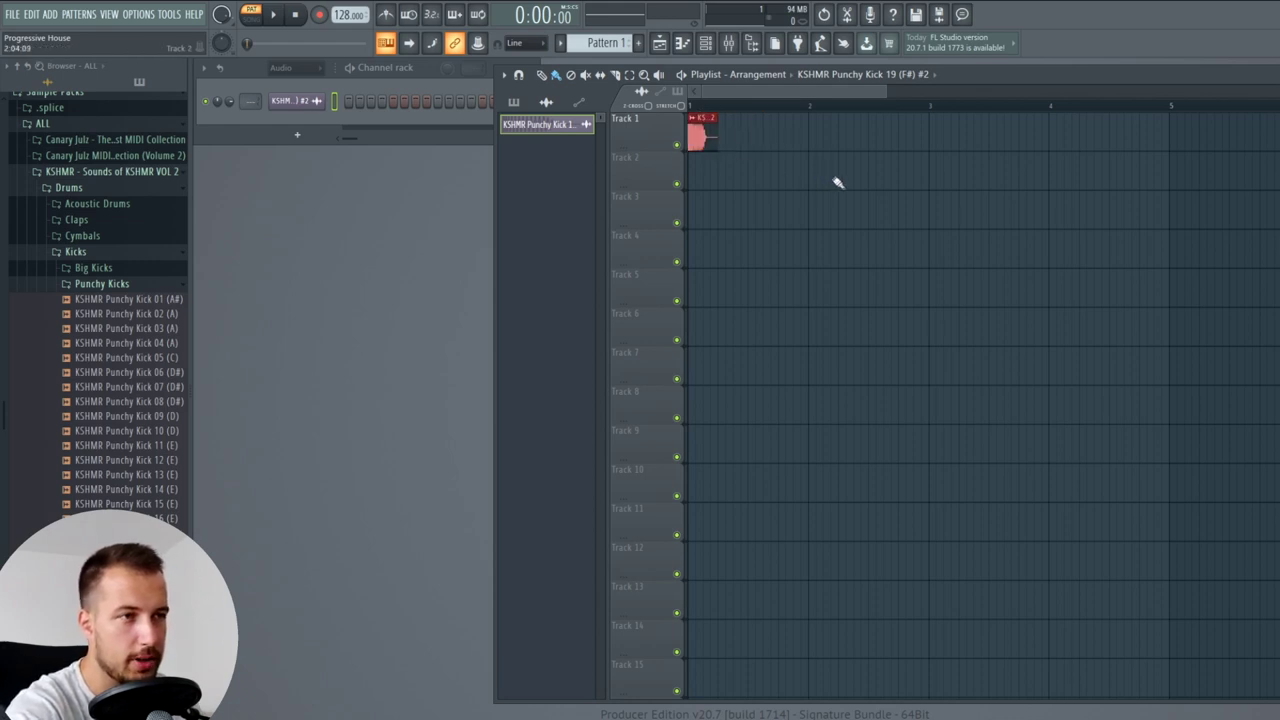
{"action": "key", "text": "ctrl+b"}
{"action": "key", "text": "ctrl+b"}
{"action": "key", "text": "ctrl+b"}
{"action": "key", "text": "ctrl+b"}
{"action": "key", "text": "ctrl+b"}
{"action": "key", "text": "ctrl+b"}
{"action": "key", "text": "ctrl+b"}
{"action": "key", "text": "ctrl+b"}
{"action": "key", "text": "ctrl+b"}
{"action": "key", "text": "ctrl+b"}
{"action": "key", "text": "ctrl+b"}
{"action": "key", "text": "ctrl+b"}
{"action": "key", "text": "ctrl+b"}
{"action": "key", "text": "ctrl+b"}
{"action": "key", "text": "ctrl+b"}
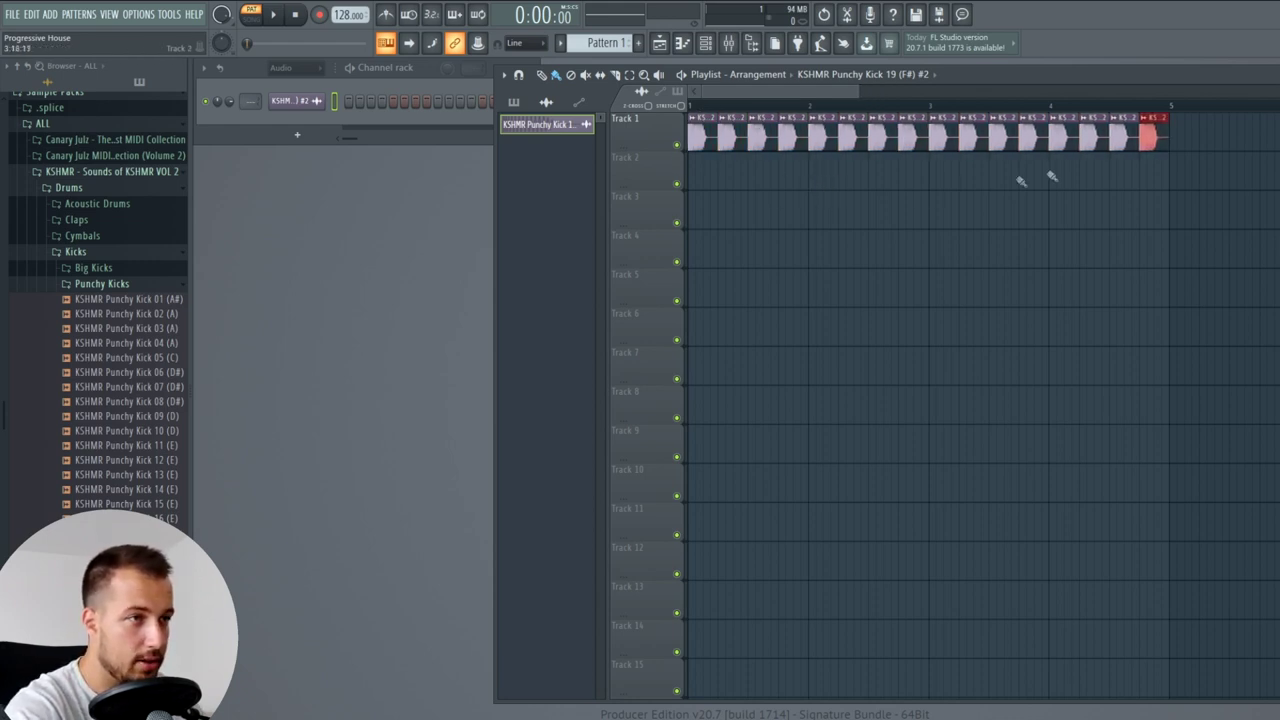
{"action": "key", "text": "ctrl+d"}
- Play the kick pattern in song mode and lower the kick sample's volume to about 73%
{"action": "scroll", "coordinate": [800, 140], "scroll_direction": "down", "scroll_amount": 2}
{"action": "key", "text": "l"}
{"action": "key", "text": "space"}
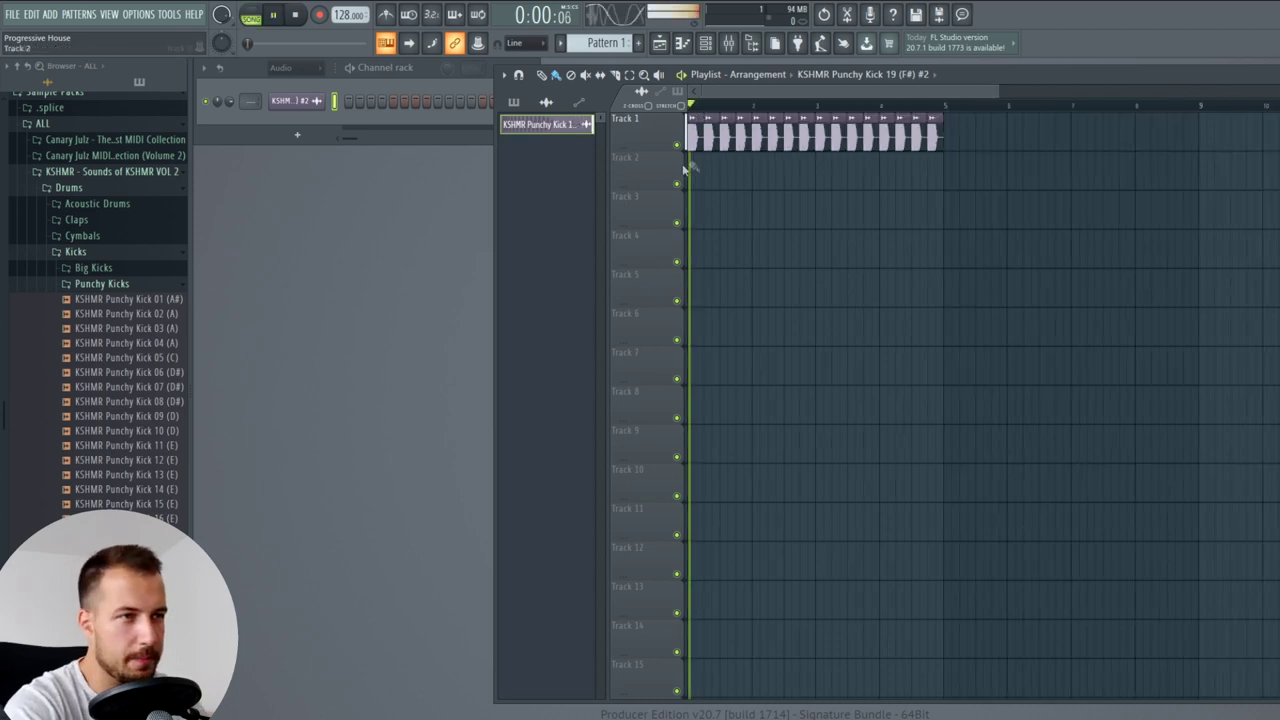
{"action": "key", "text": "space"}
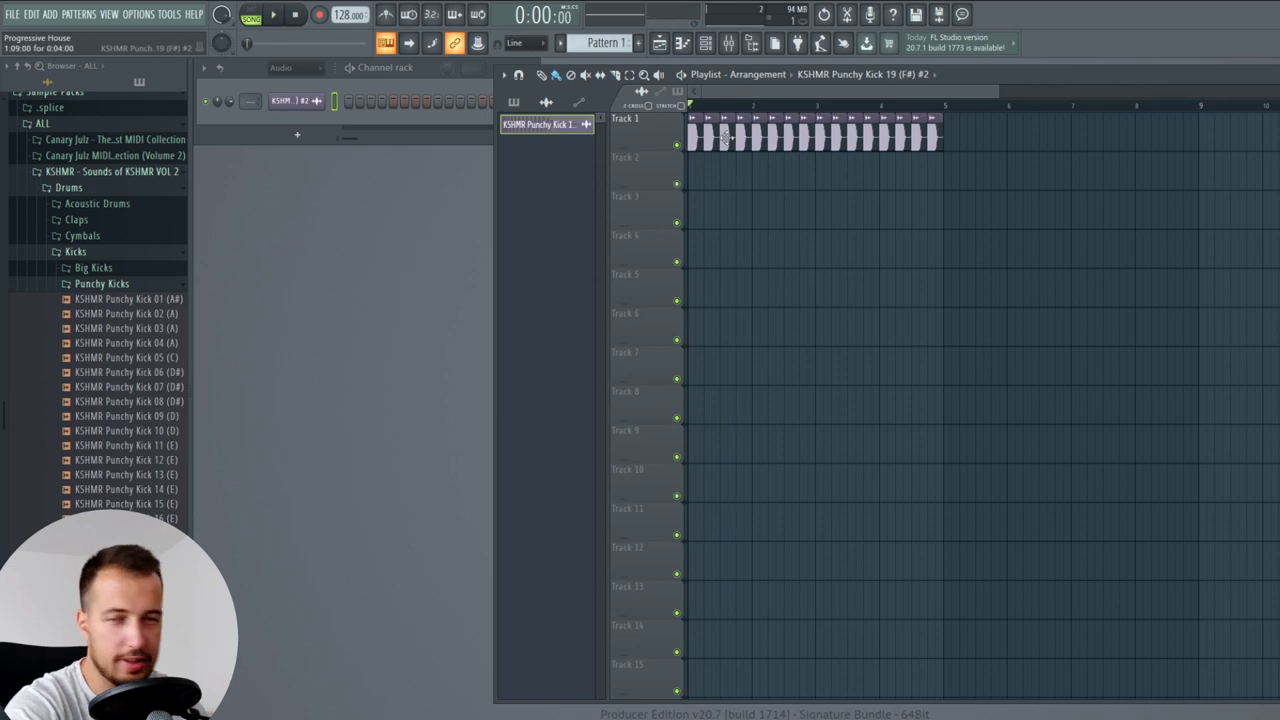
{"action": "double_click", "coordinate": [726, 137]}
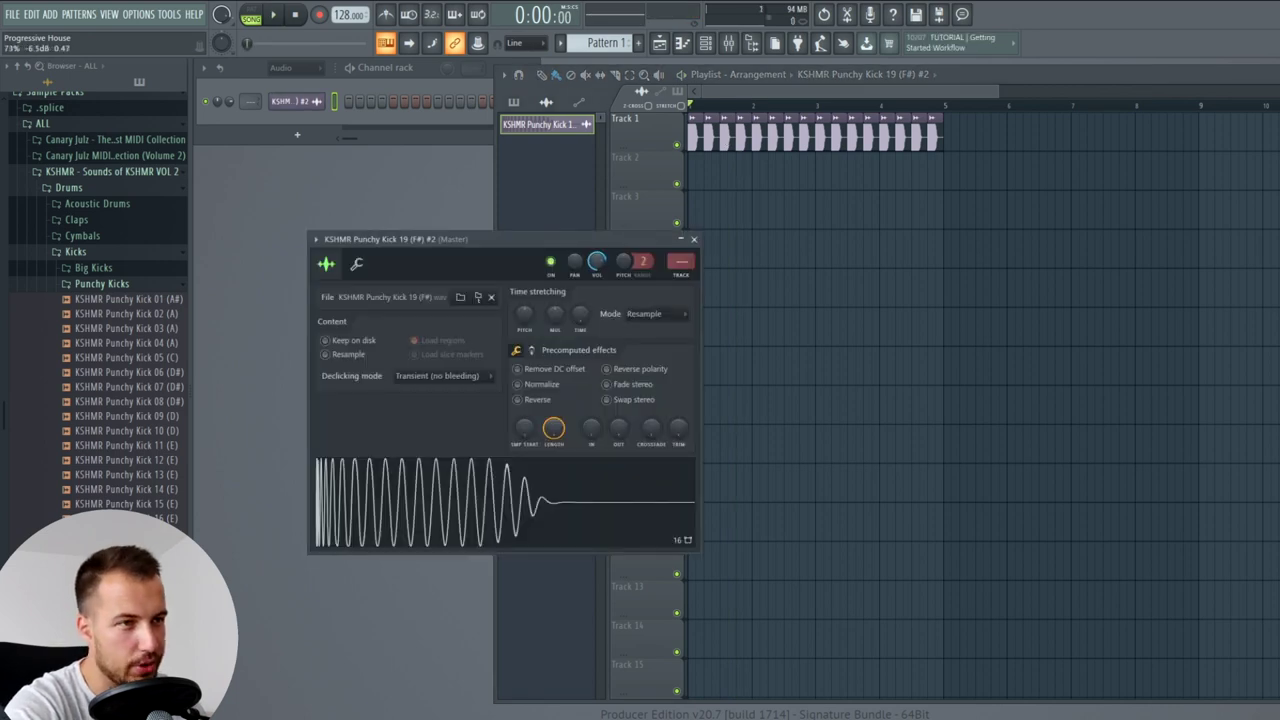
{"action": "left_click", "coordinate": [694, 239]}
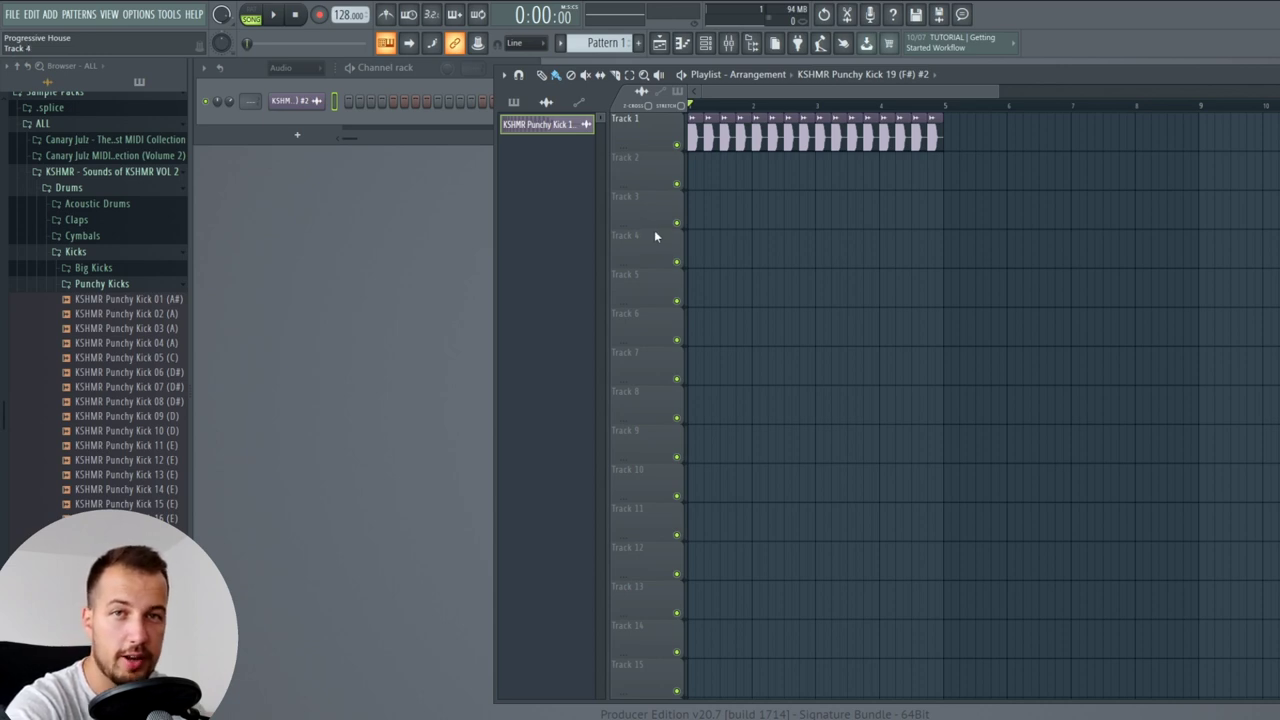
- Audition KSHMR Rides 04 from the cymbal rides of the Sounds of KSHMR VOL 2 pack
{"action": "left_click", "coordinate": [78, 255]}
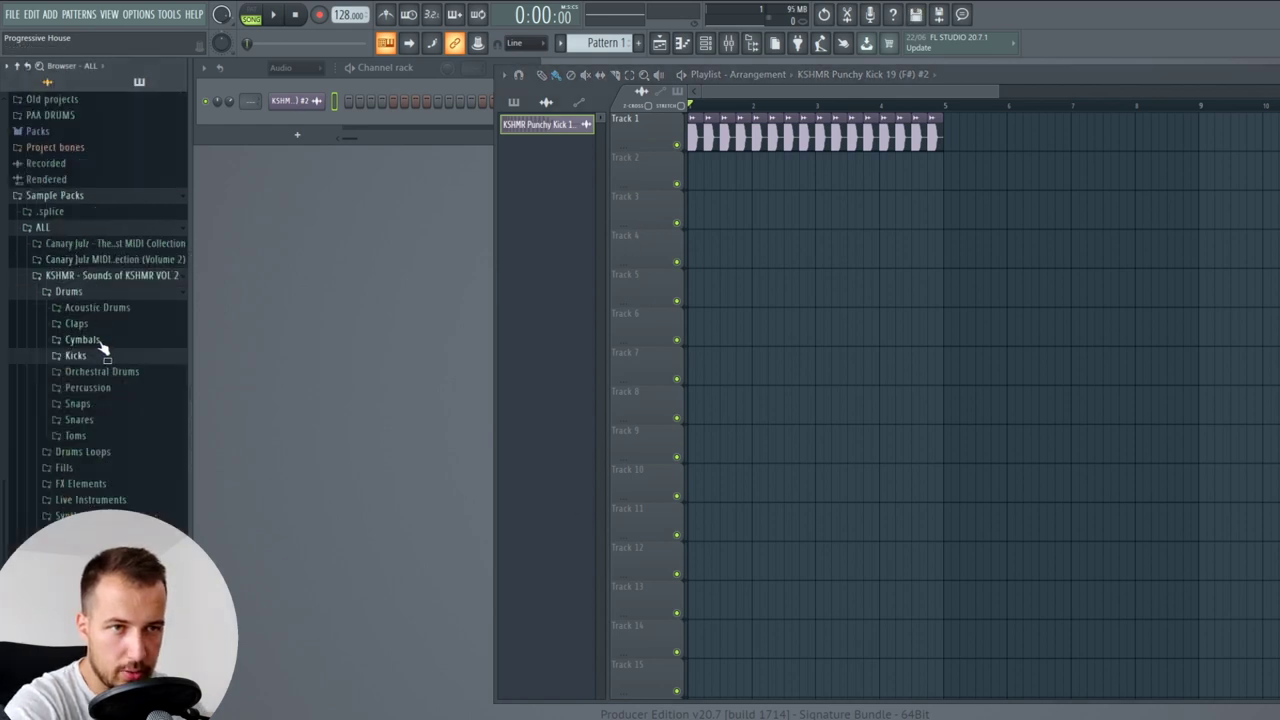
{"action": "left_click", "coordinate": [92, 341]}
{"action": "left_click", "coordinate": [88, 405]}
{"action": "left_click", "coordinate": [132, 462]}
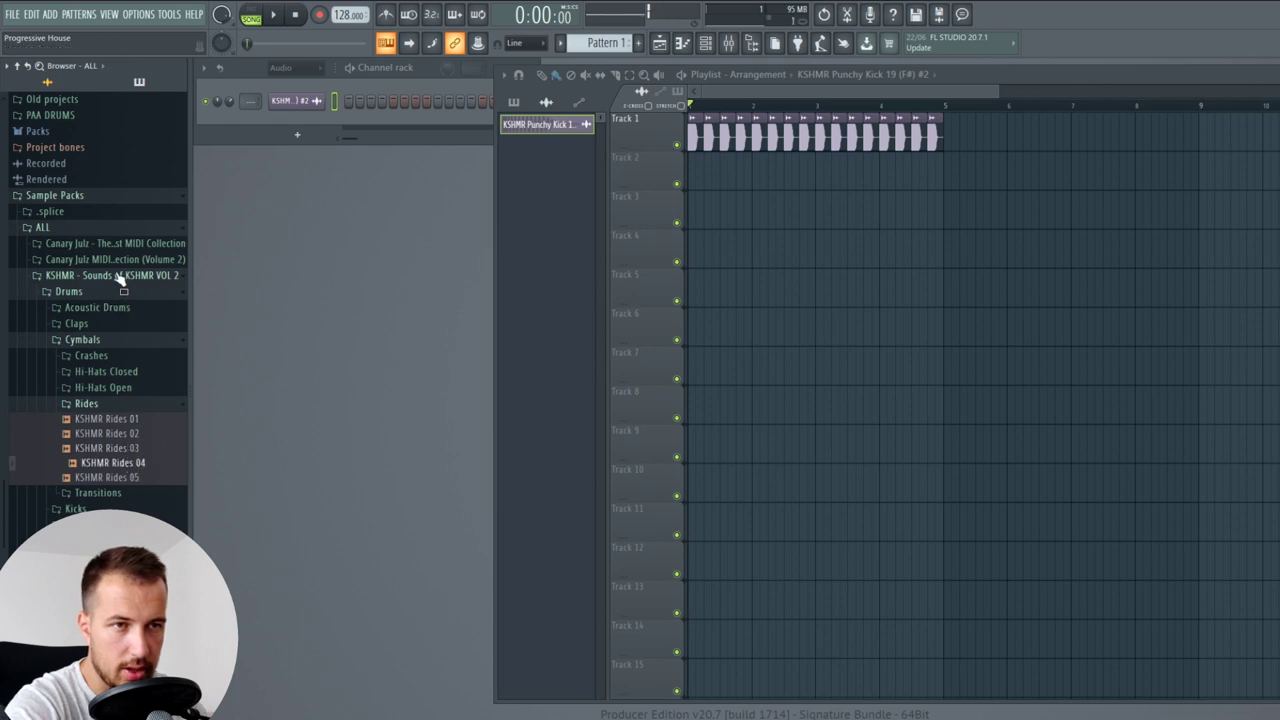
- Audition the rides in the KSHMR-VOLUME-3 pack and place KSHMR_Ride_06 at the start of Track 2
{"action": "scroll", "coordinate": [120, 283], "scroll_direction": "up", "scroll_amount": 5}
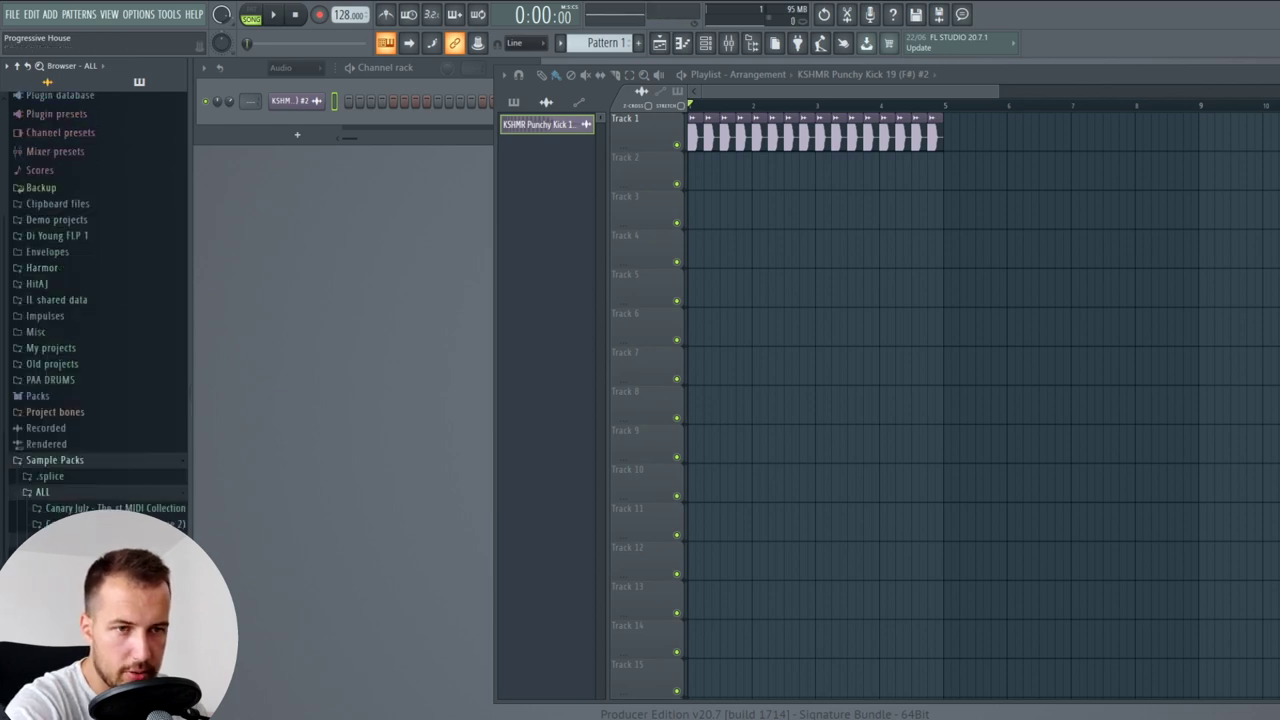
{"action": "left_click", "coordinate": [125, 556]}
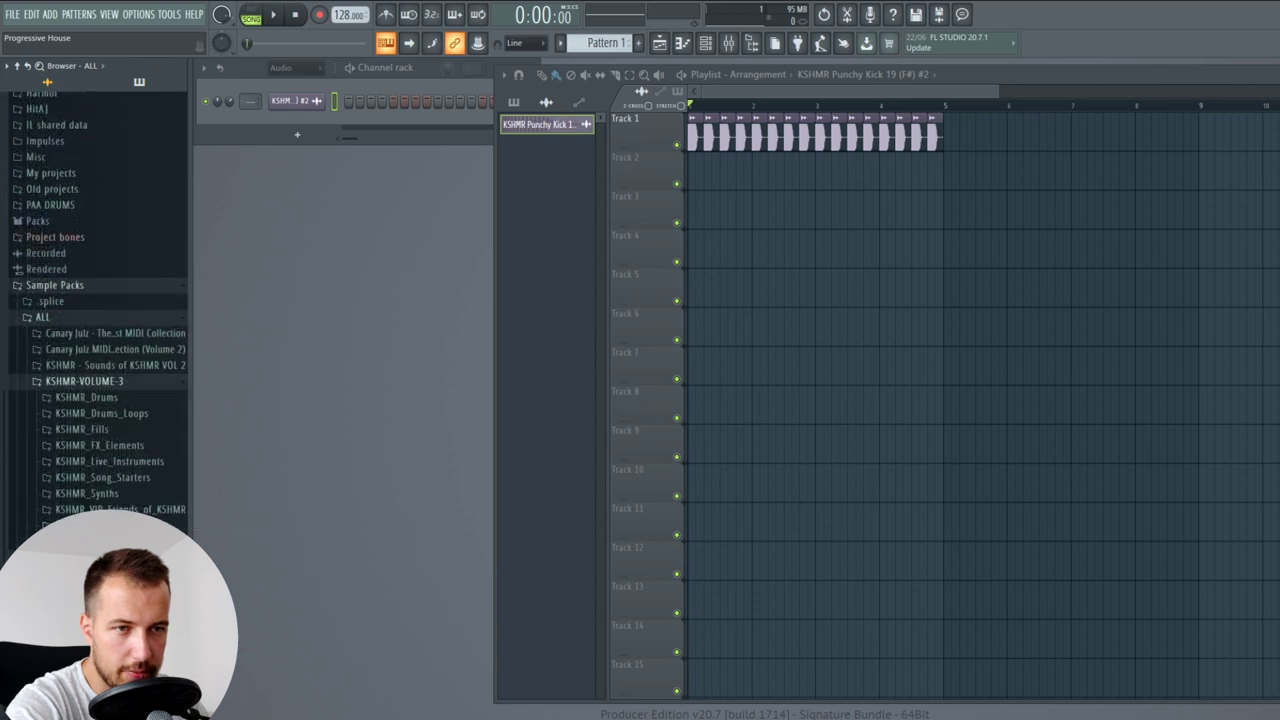
{"action": "left_click", "coordinate": [115, 399]}
{"action": "left_click", "coordinate": [131, 463]}
{"action": "left_click", "coordinate": [141, 525]}
{"action": "left_click", "coordinate": [146, 515]}
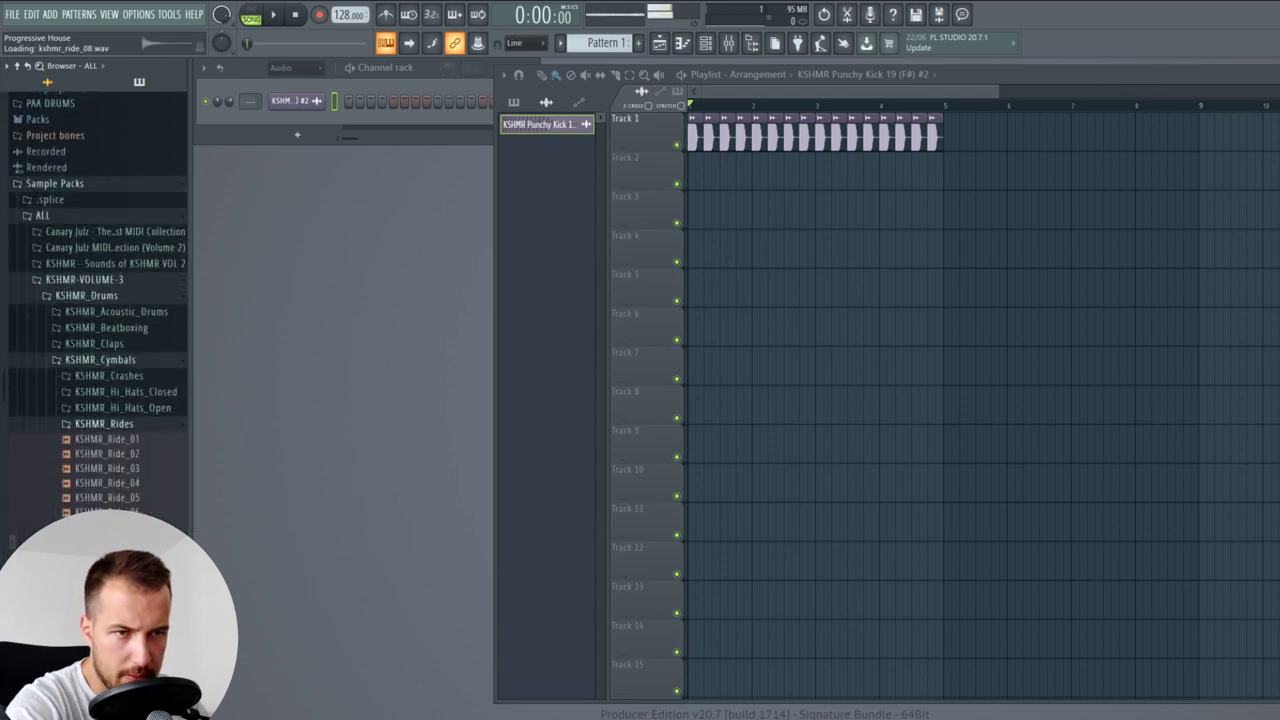
{"action": "left_click", "coordinate": [147, 514]}
{"action": "left_click_drag", "start_coordinate": [110, 511], "coordinate": [701, 176]}
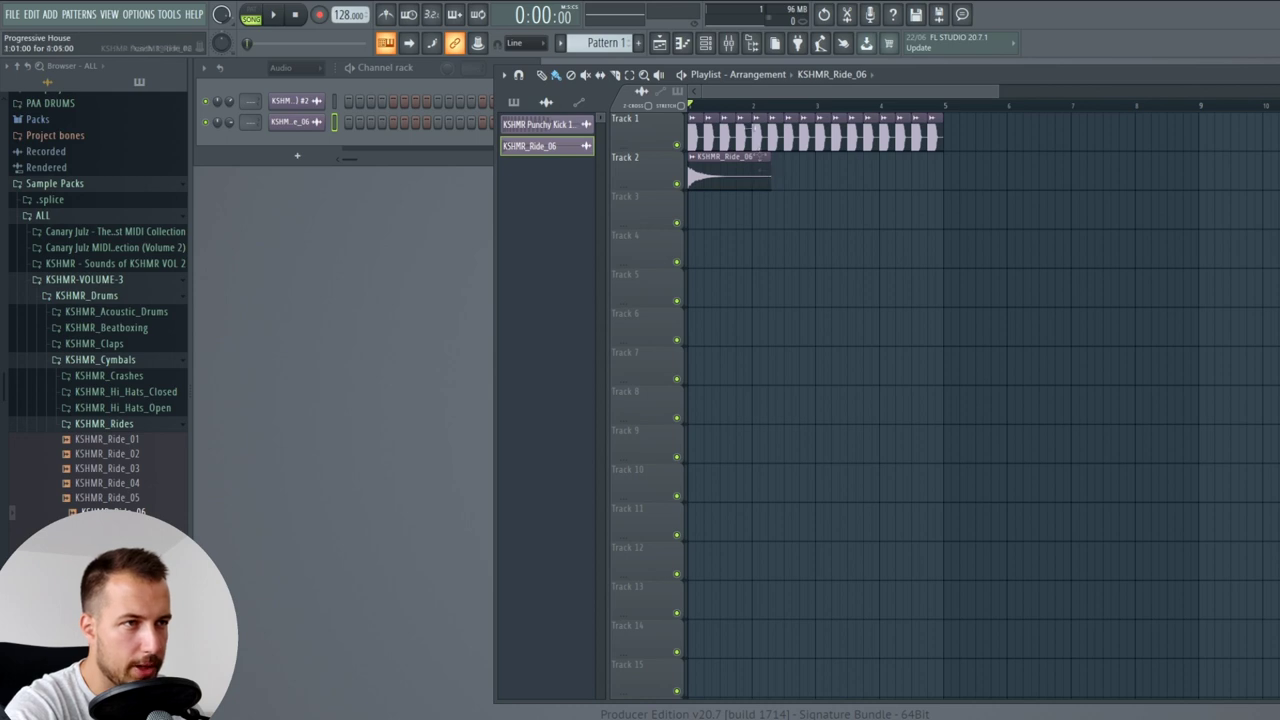
- Trim the ride clip on Track 2 to exactly one beat so it ends where the second kick starts
{"action": "scroll", "coordinate": [735, 108], "scroll_direction": "up", "scroll_amount": 2}
{"action": "left_click_drag", "start_coordinate": [822, 178], "coordinate": [706, 178]}
{"action": "scroll", "coordinate": [703, 108], "scroll_direction": "up", "scroll_amount": 2}
{"action": "scroll", "coordinate": [704, 108], "scroll_direction": "up", "scroll_amount": 3}
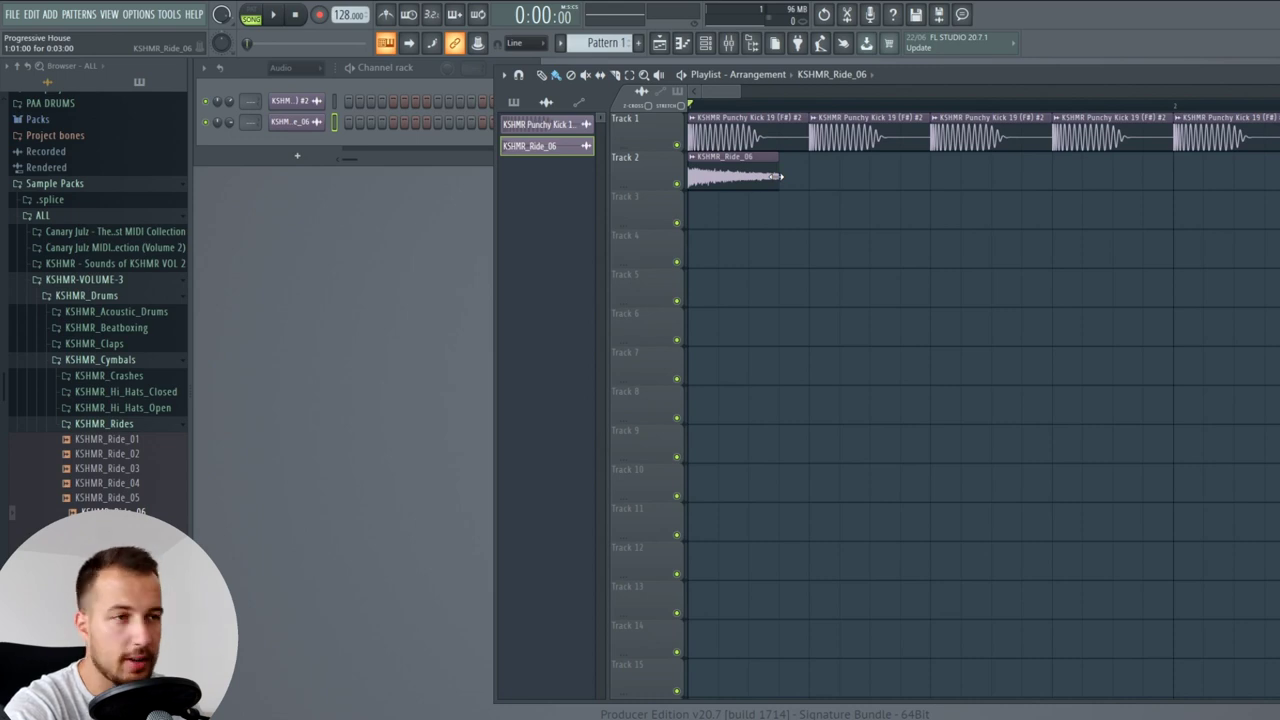
{"action": "mouse_move", "coordinate": [784, 177]}
{"action": "left_mouse_down"}
{"action": "mouse_move", "coordinate": [800, 185]}
{"action": "mouse_move", "coordinate": [785, 181]}
{"action": "left_mouse_up"}
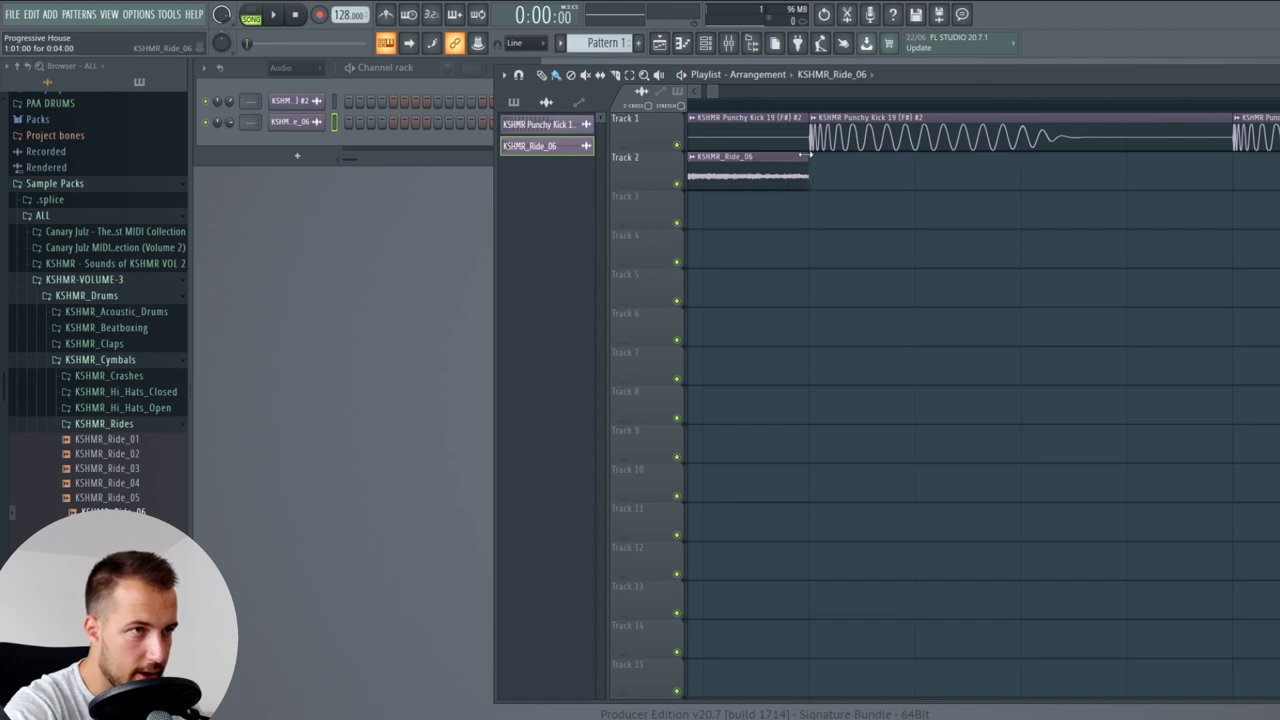
{"action": "scroll", "coordinate": [742, 97], "scroll_direction": "down", "scroll_amount": 5}
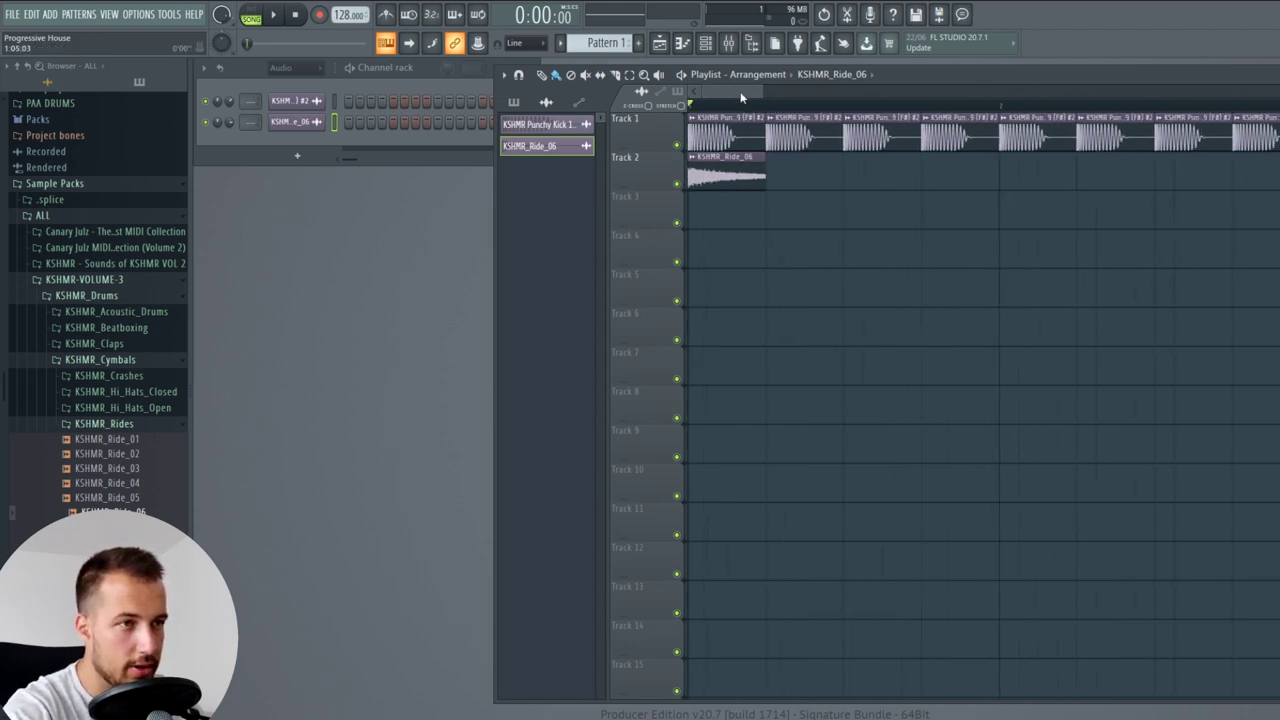
- Duplicate the trimmed ride clip twice along Track 2 and clear the selection
{"action": "left_click_drag", "start_coordinate": [777, 185], "coordinate": [692, 186]}
{"action": "key", "text": "ctrl+b"}
{"action": "key", "text": "ctrl+b"}
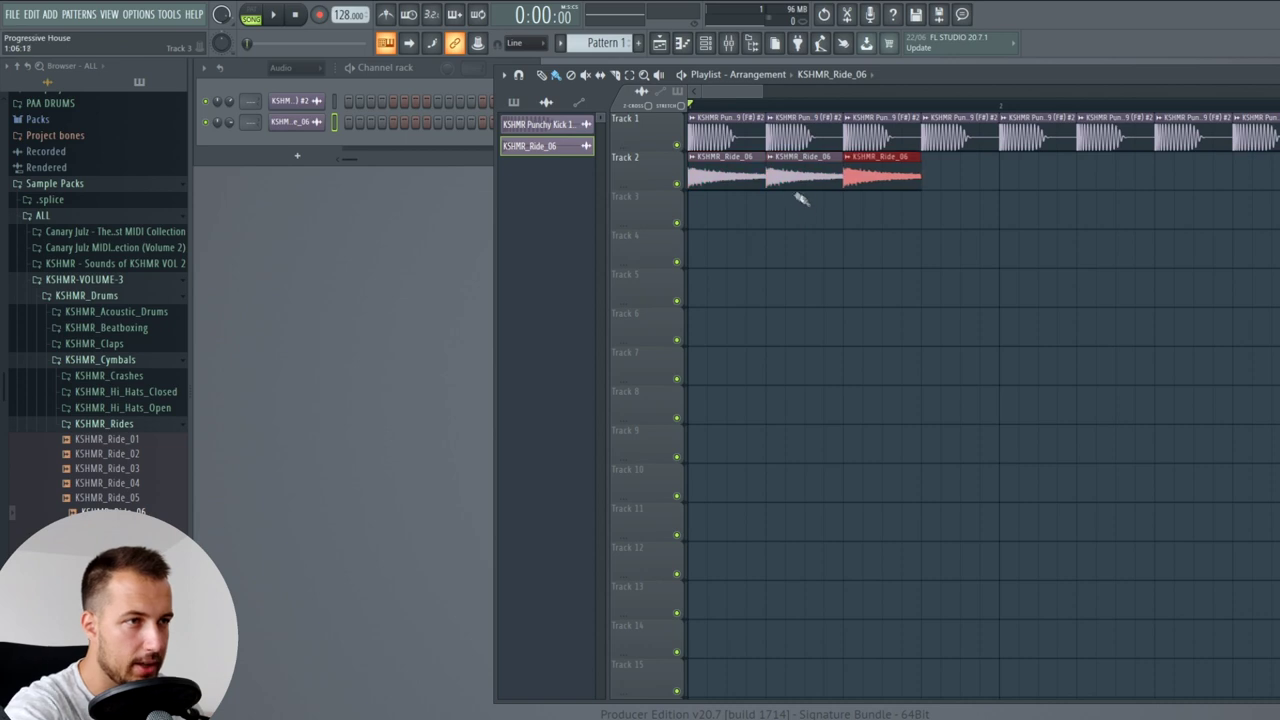
{"action": "key", "text": "ctrl+d"}
- Lengthen the third ride clip slightly past the beat and duplicate it four times along Track 2
{"action": "left_click_drag", "start_coordinate": [928, 178], "coordinate": [933, 176]}
{"action": "left_click", "coordinate": [909, 177]}
{"action": "key", "text": "ctrl+b"}
{"action": "key", "text": "ctrl+b"}
{"action": "key", "text": "ctrl+b"}
{"action": "key", "text": "ctrl+b"}
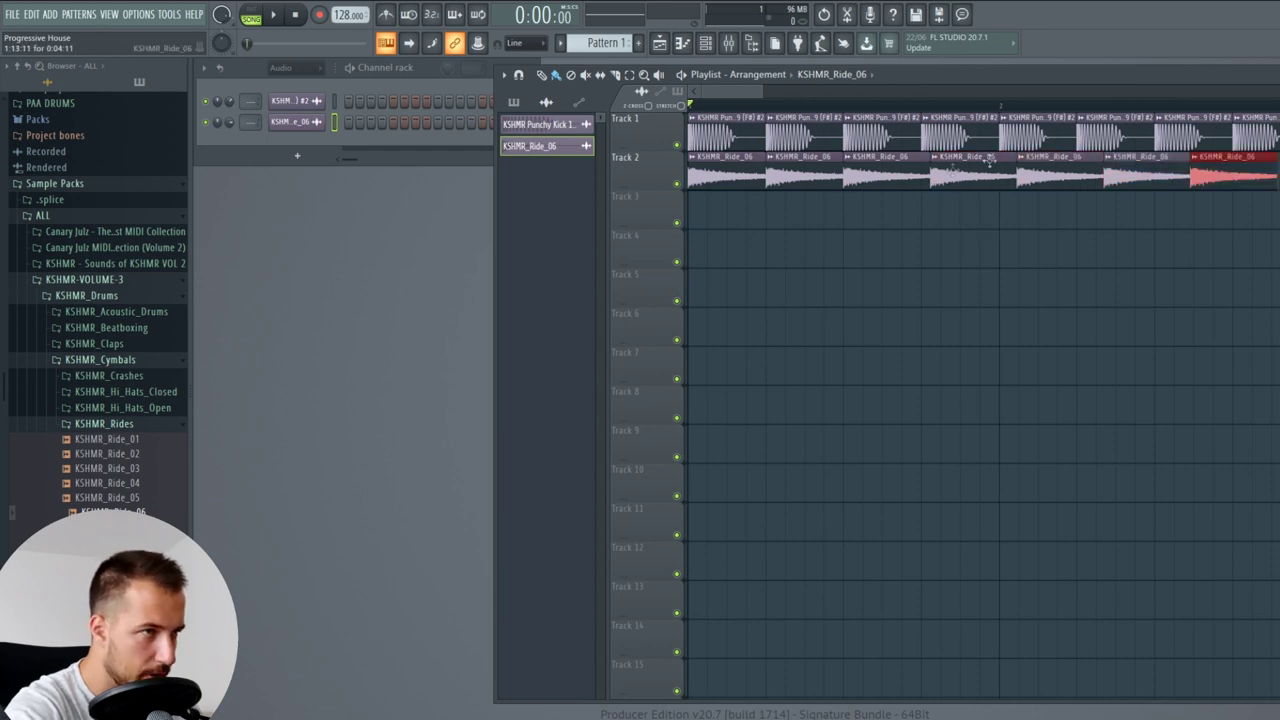
- Play the arrangement from the third beat and delete every ride clip after the second one
{"action": "left_click", "coordinate": [843, 107]}
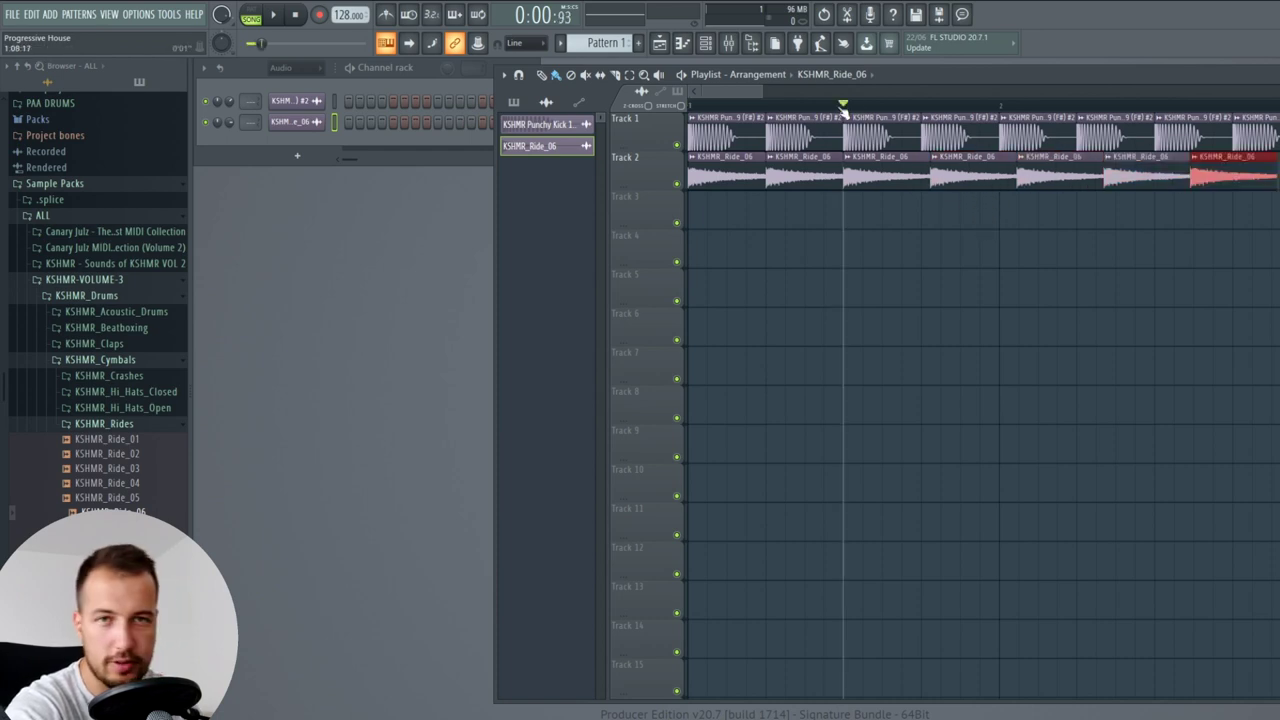
{"action": "key", "text": "space"}
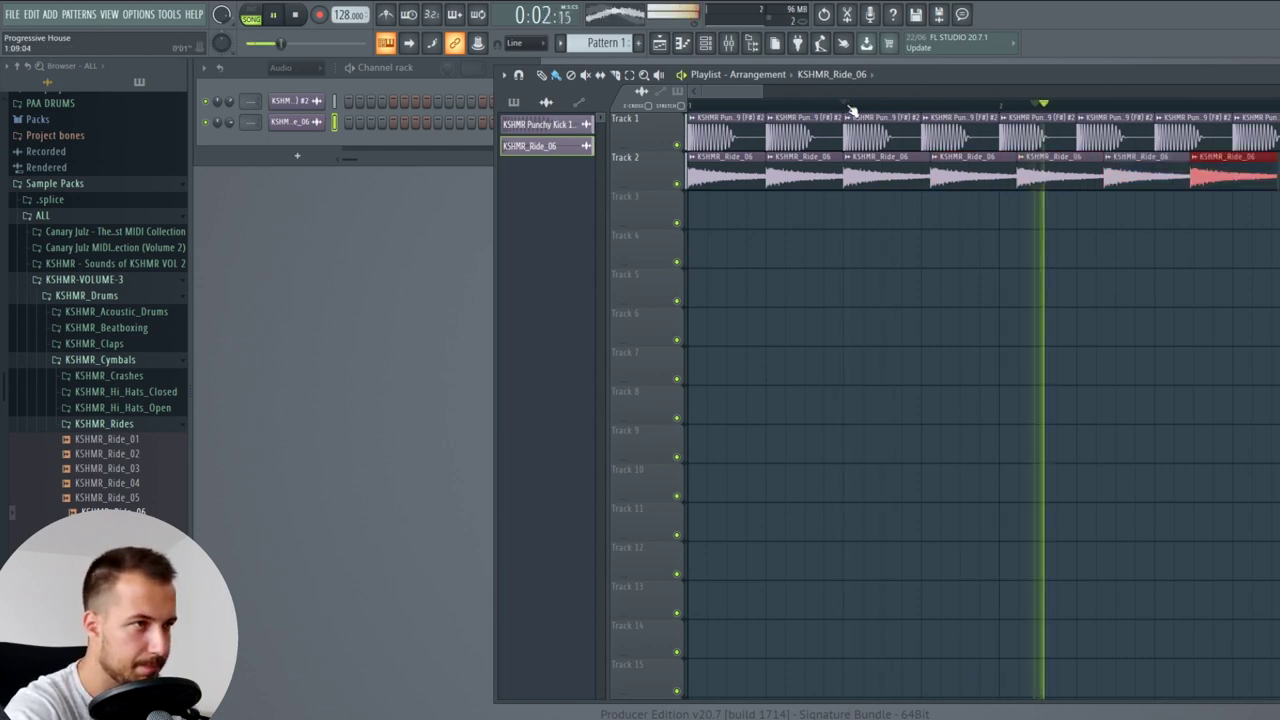
{"action": "key", "text": "space"}
{"action": "right_click", "coordinate": [1240, 181]}
{"action": "right_click", "coordinate": [1150, 180]}
{"action": "right_click", "coordinate": [1074, 180]}
{"action": "right_click", "coordinate": [975, 181]}
{"action": "right_click", "coordinate": [905, 182]}
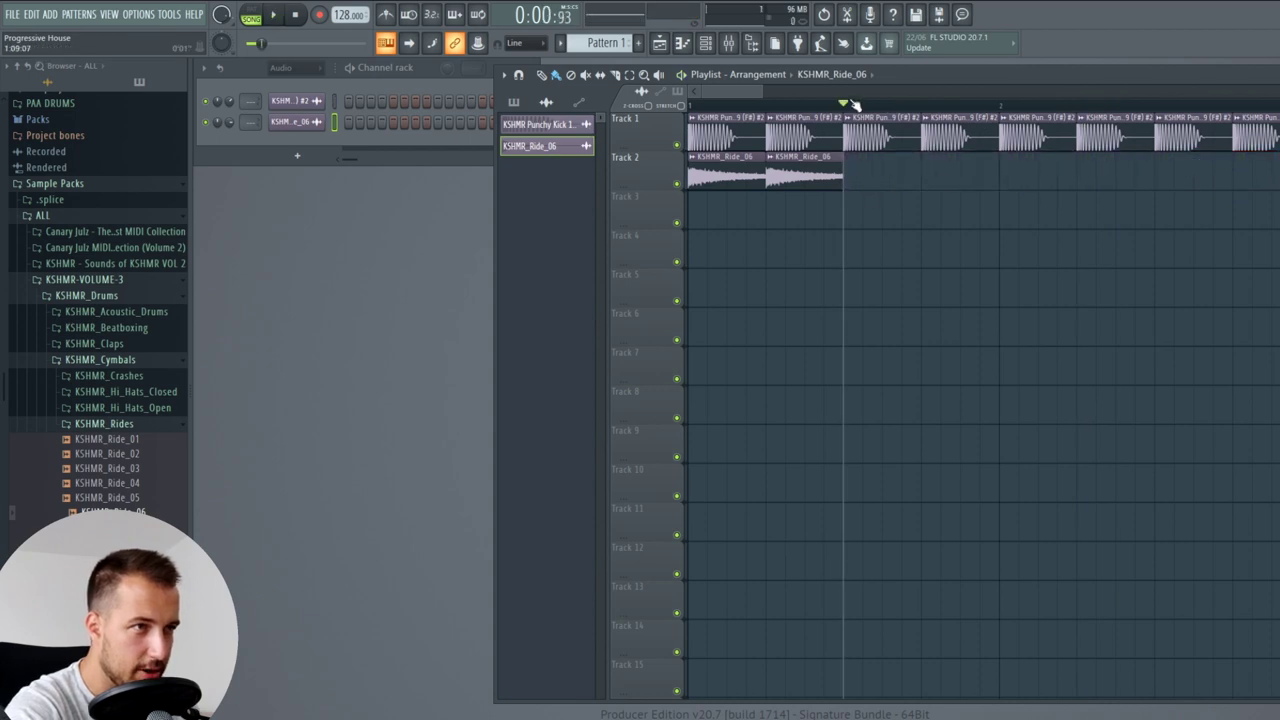
- Duplicate the second one-beat ride clip along Track 2 until the rides fill the first four bars
{"action": "scroll", "coordinate": [849, 110], "scroll_direction": "up", "scroll_amount": 4}
{"action": "scroll", "coordinate": [848, 110], "scroll_direction": "up", "scroll_amount": 1}
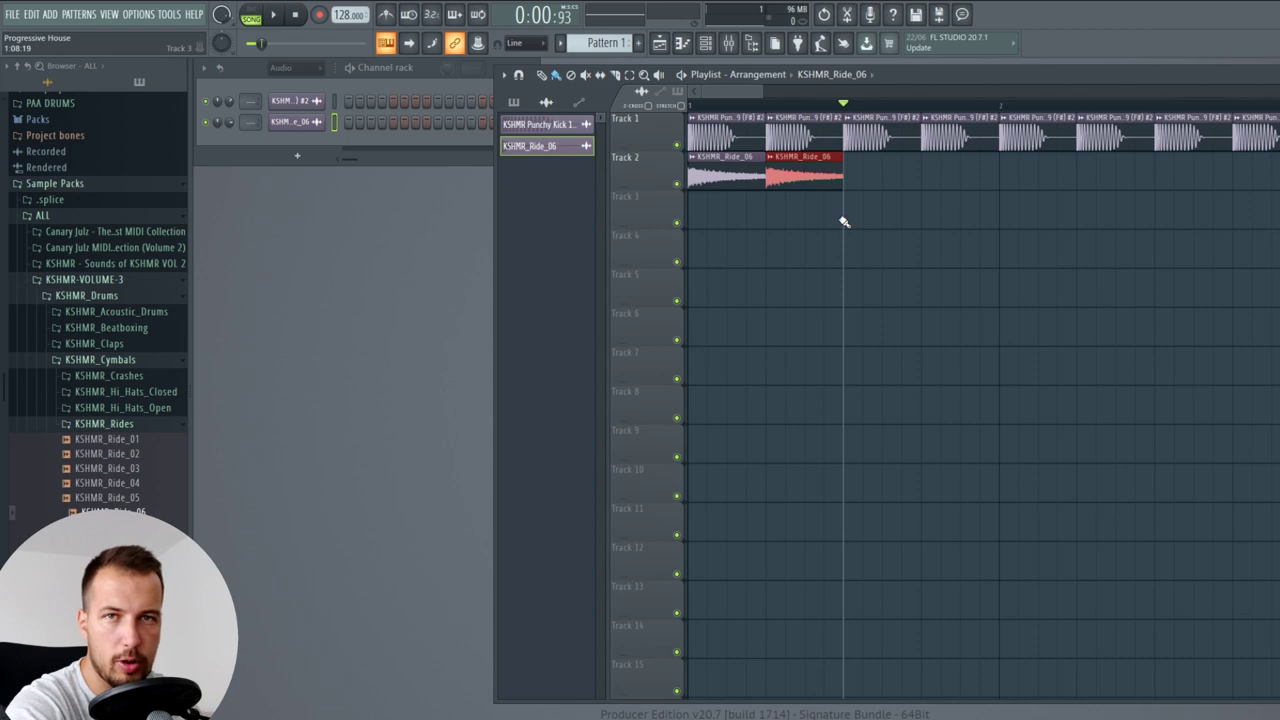
{"action": "scroll", "coordinate": [851, 110], "scroll_direction": "down", "scroll_amount": 2}
{"action": "key", "text": "ctrl+b"}
{"action": "key", "text": "ctrl+b"}
{"action": "scroll", "coordinate": [851, 110], "scroll_direction": "down", "scroll_amount": 2}
{"action": "key", "text": "ctrl+b"}
{"action": "key", "text": "ctrl+b"}
{"action": "key", "text": "ctrl+b"}
{"action": "key", "text": "ctrl+b"}
{"action": "key", "text": "ctrl+b"}
{"action": "key", "text": "ctrl+b"}
{"action": "key", "text": "ctrl+b"}
{"action": "key", "text": "ctrl+b"}
{"action": "key", "text": "ctrl+b"}
{"action": "key", "text": "ctrl+b"}
{"action": "key", "text": "ctrl+b"}
{"action": "key", "text": "ctrl+b"}
{"action": "left_click", "coordinate": [828, 350], "text": "ctrl"}
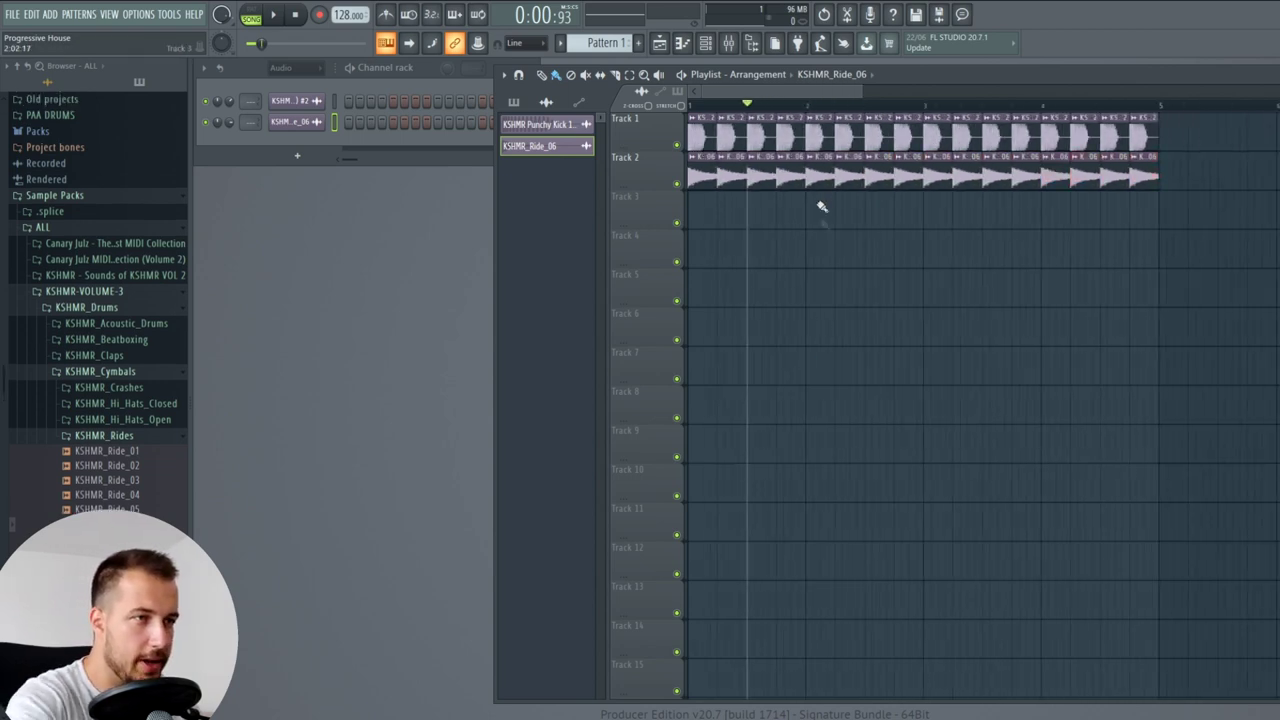
- Lower the KSHMR_Ride_06 channel volume to about 53% and play the kick and ride pattern
{"action": "left_click", "coordinate": [297, 122]}
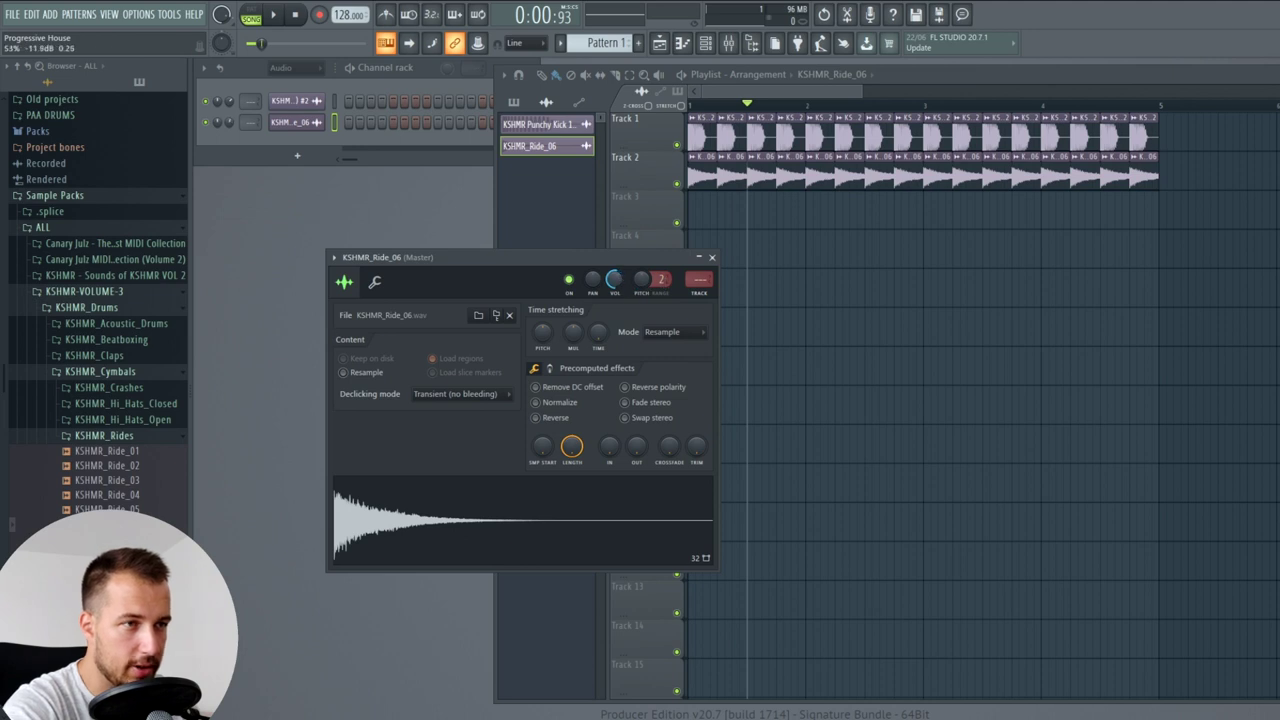
{"action": "left_click", "coordinate": [712, 258]}
{"action": "key", "text": "space"}
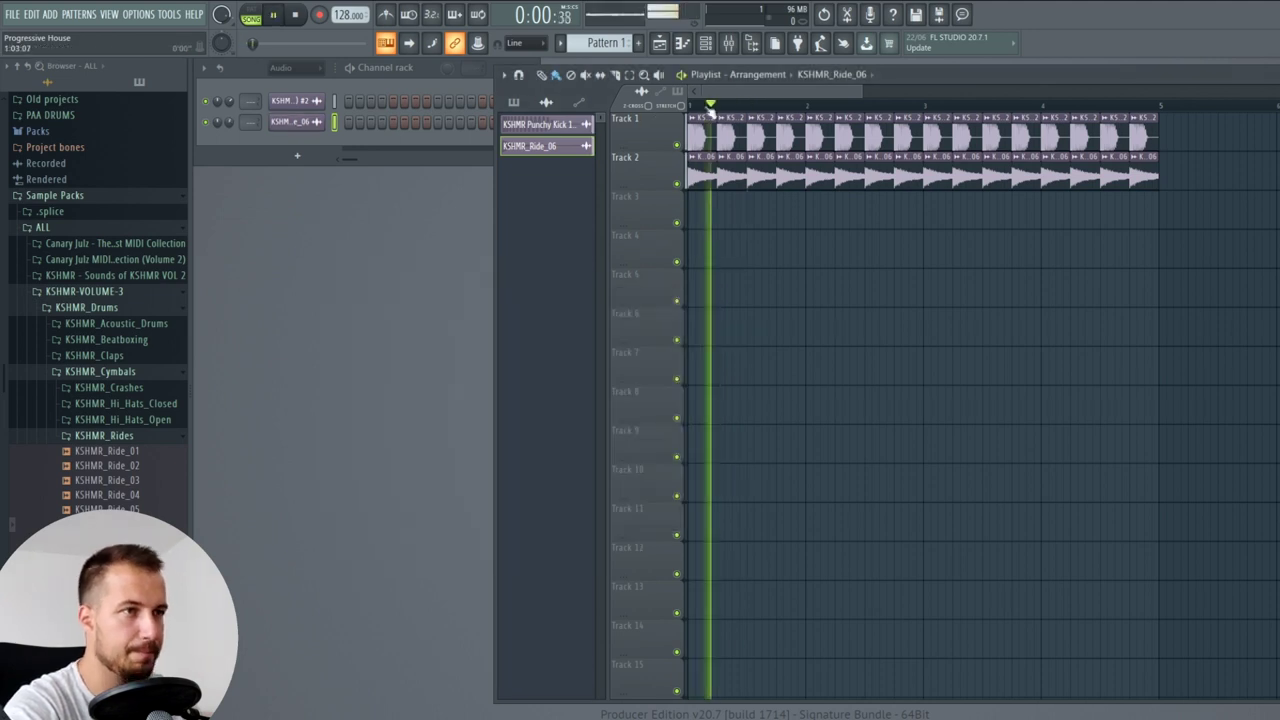
{"action": "scroll", "coordinate": [733, 104], "scroll_direction": "down", "scroll_amount": 2}
{"action": "key", "text": "space"}
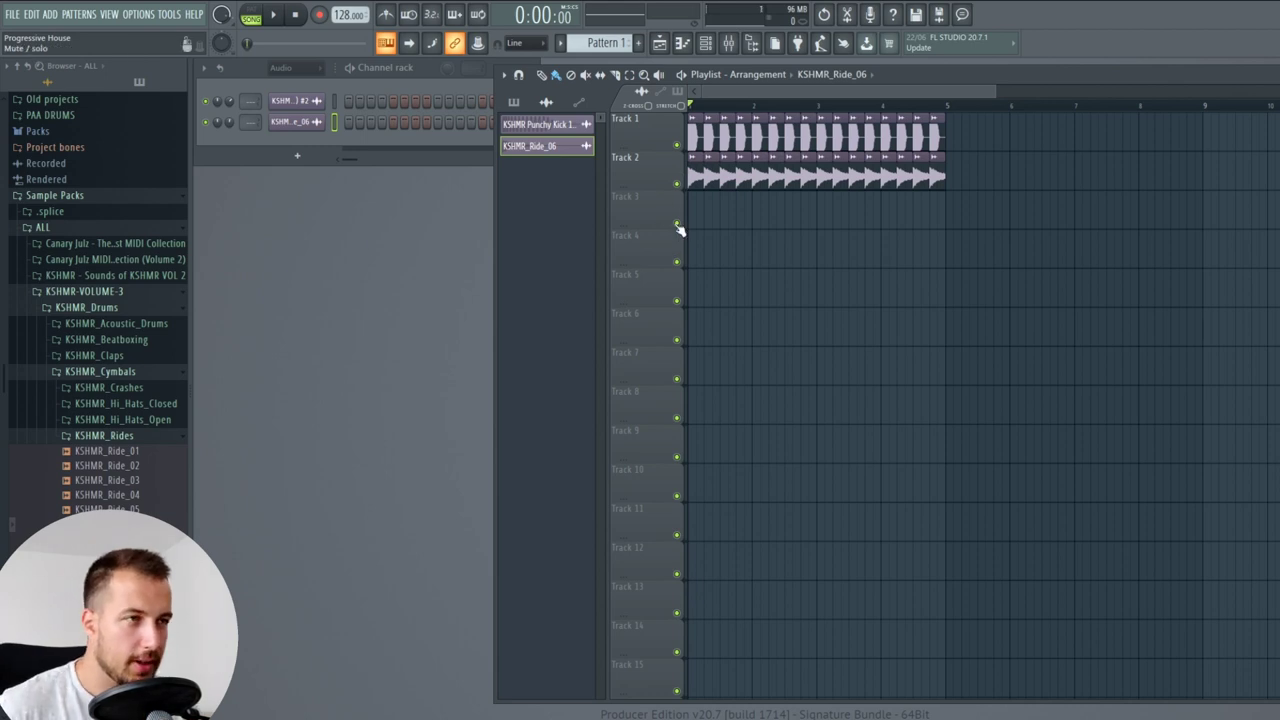
- Audition KSHMR_Drop_Clap_02_128 from the KSHMR_Drop_Claps folder and place it at the start of Track 3
{"action": "left_click", "coordinate": [135, 357]}
{"action": "left_click", "coordinate": [152, 436]}
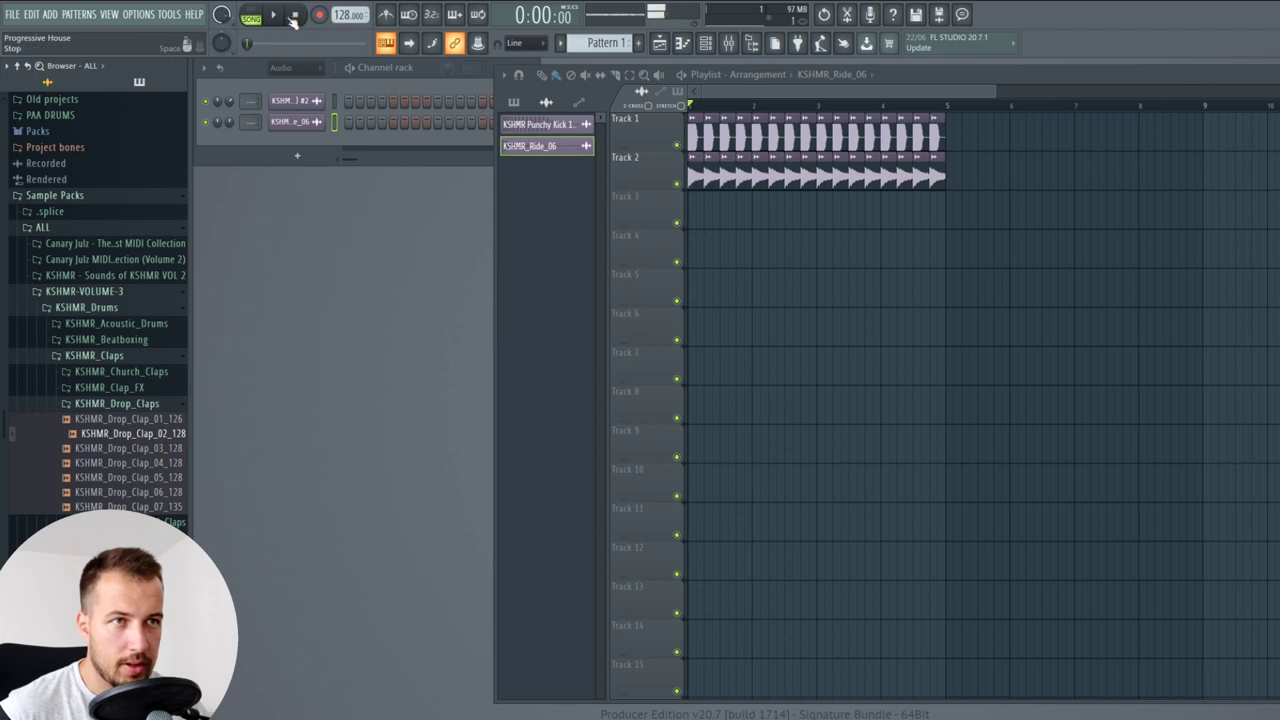
{"action": "left_click_drag", "start_coordinate": [130, 436], "coordinate": [758, 215]}
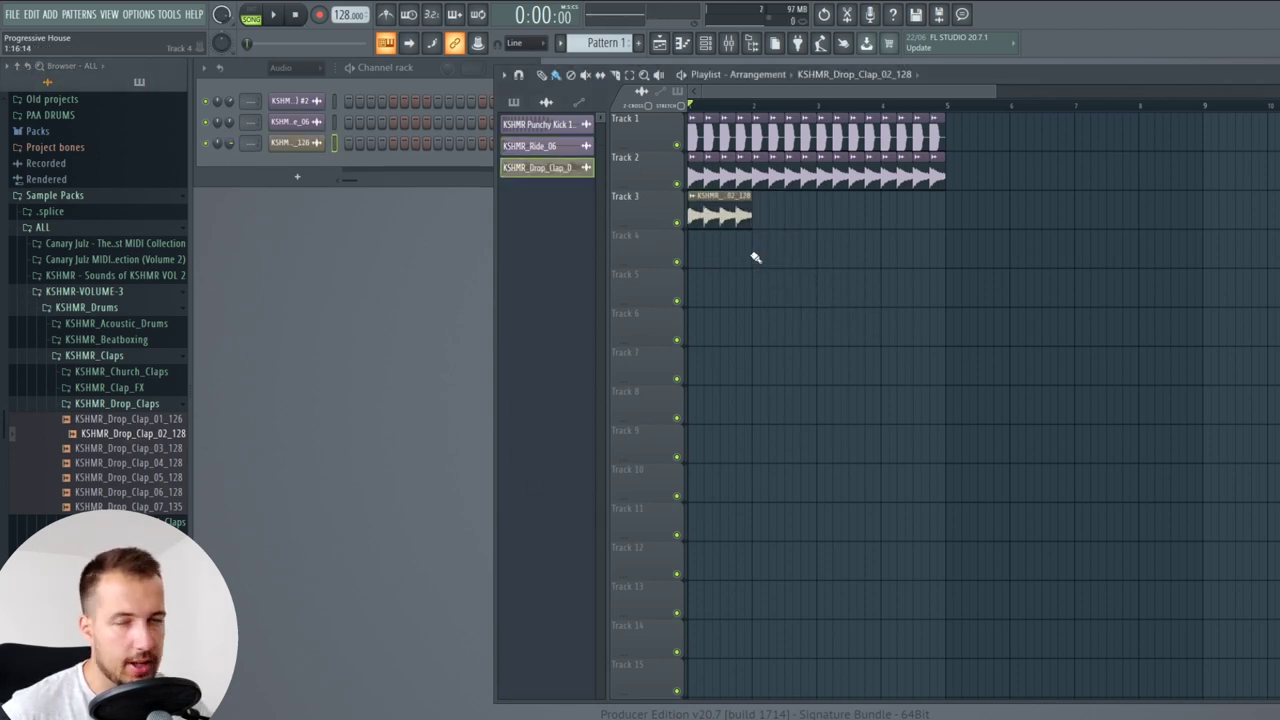
- Audition KSHMR_Clap_Airy_03, Airy_05, Classic_06 and Airy_02 from the KSHMR_Regular_Claps folder
{"action": "double_click", "coordinate": [720, 214]}
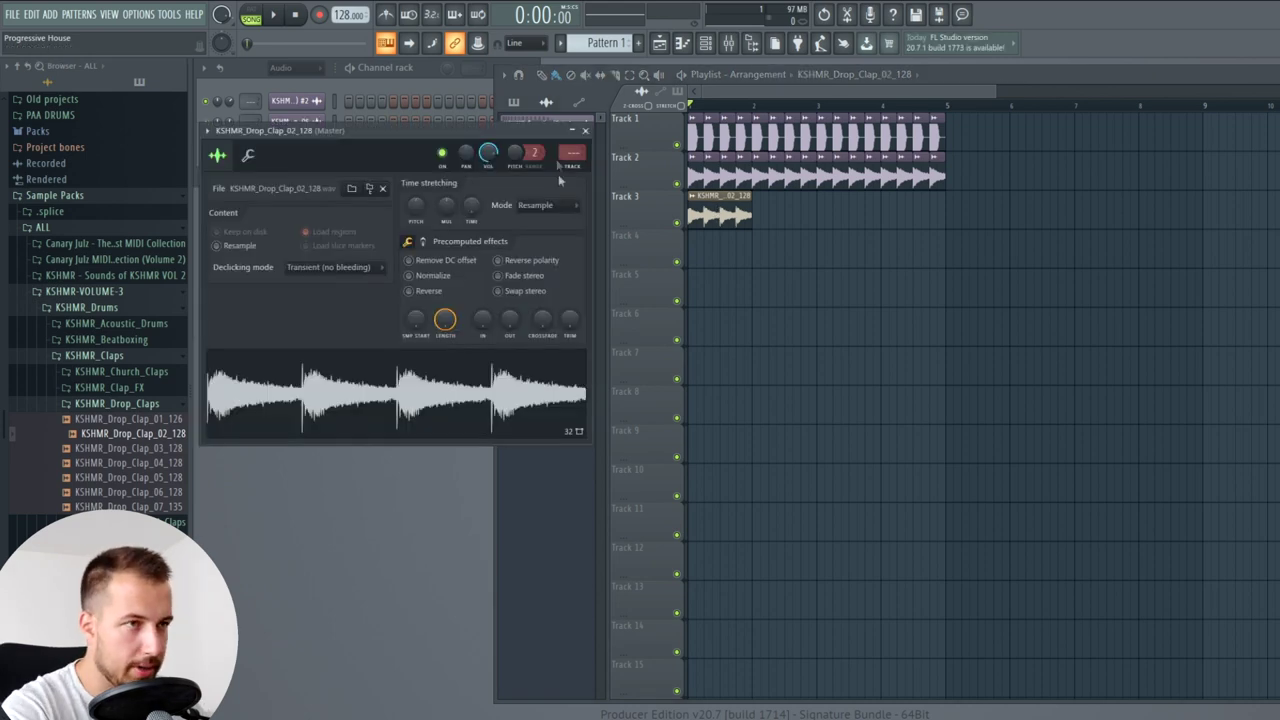
{"action": "left_click", "coordinate": [110, 404]}
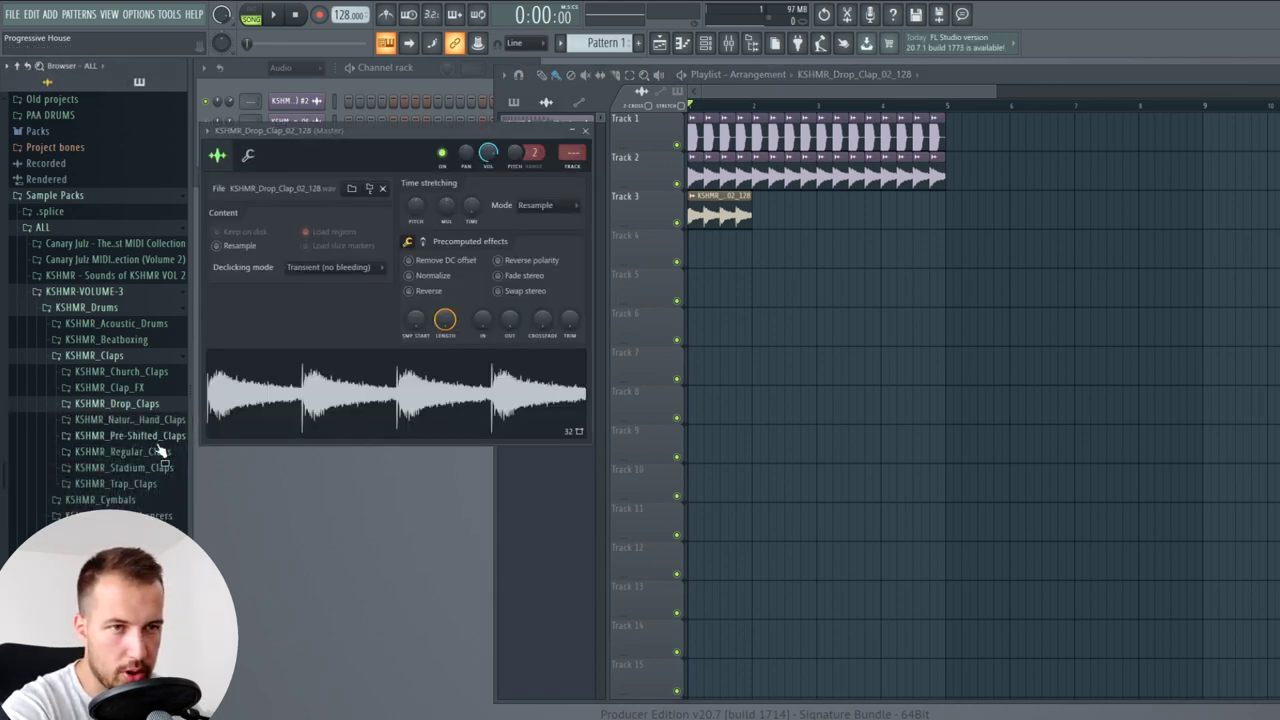
{"action": "left_click", "coordinate": [152, 452]}
{"action": "left_click", "coordinate": [155, 266]}
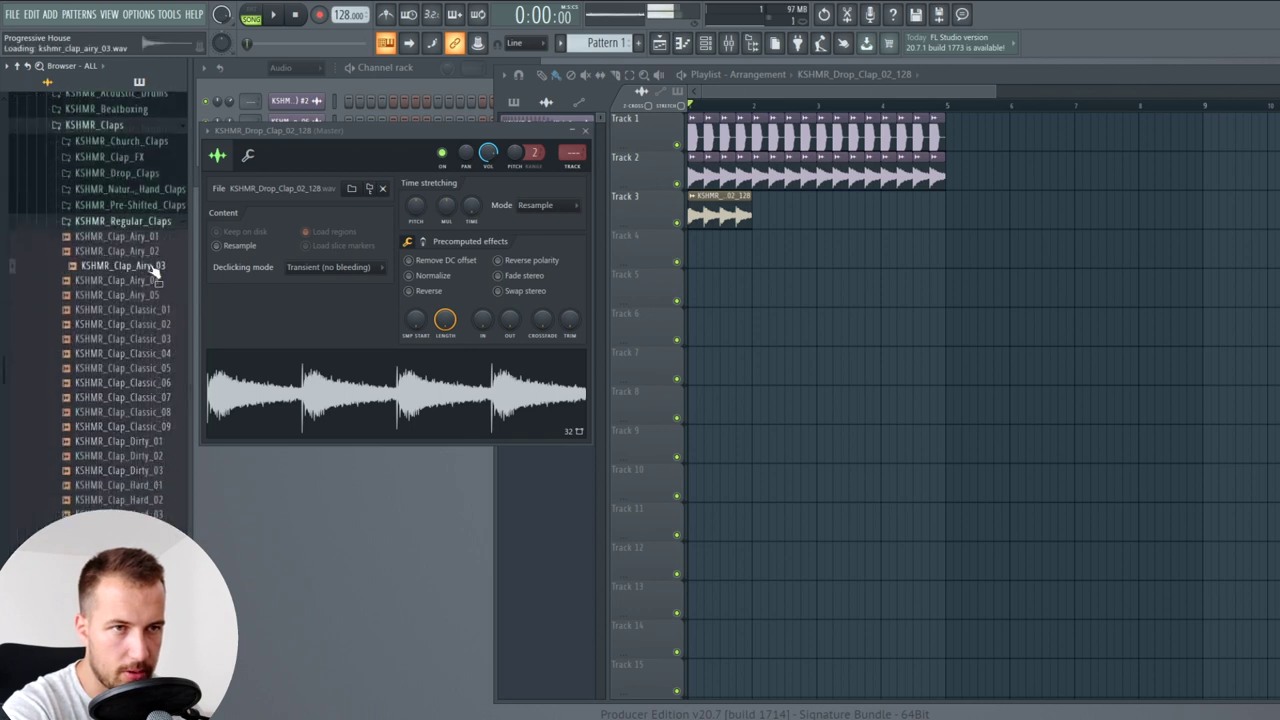
{"action": "left_click", "coordinate": [150, 295]}
{"action": "left_click", "coordinate": [128, 382]}
{"action": "left_click", "coordinate": [155, 252]}
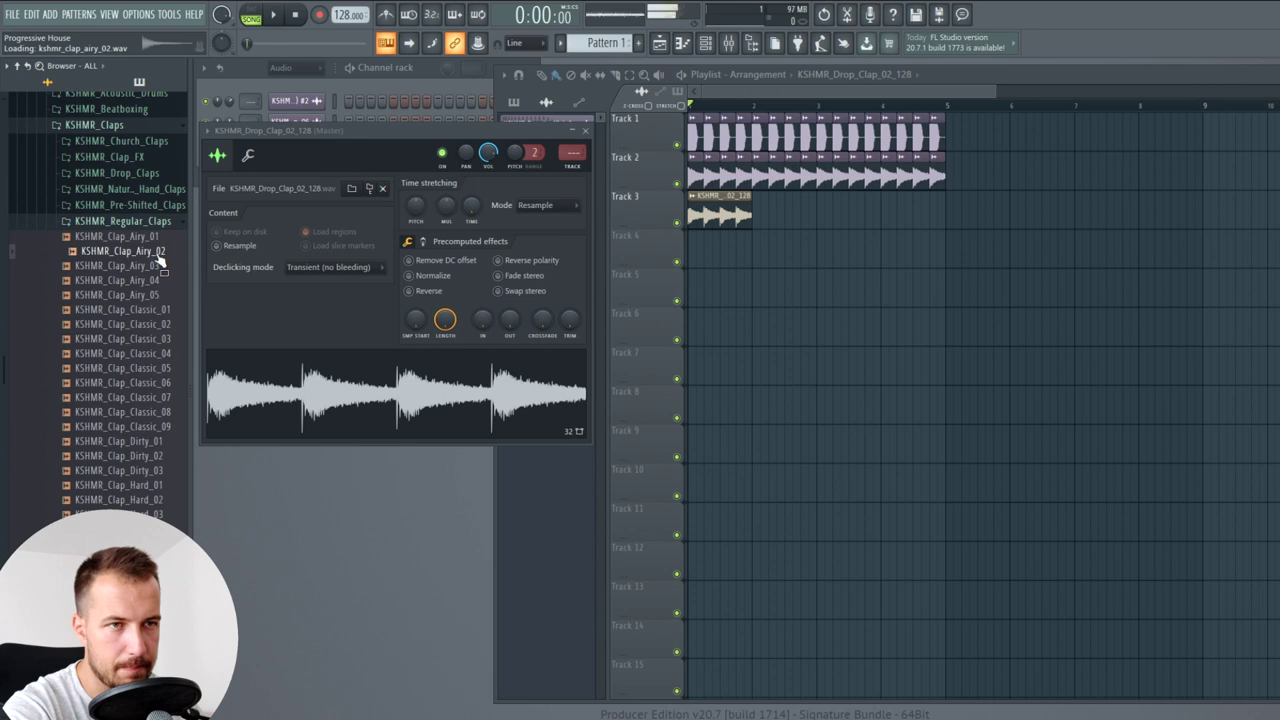
{"action": "left_click", "coordinate": [587, 132]}
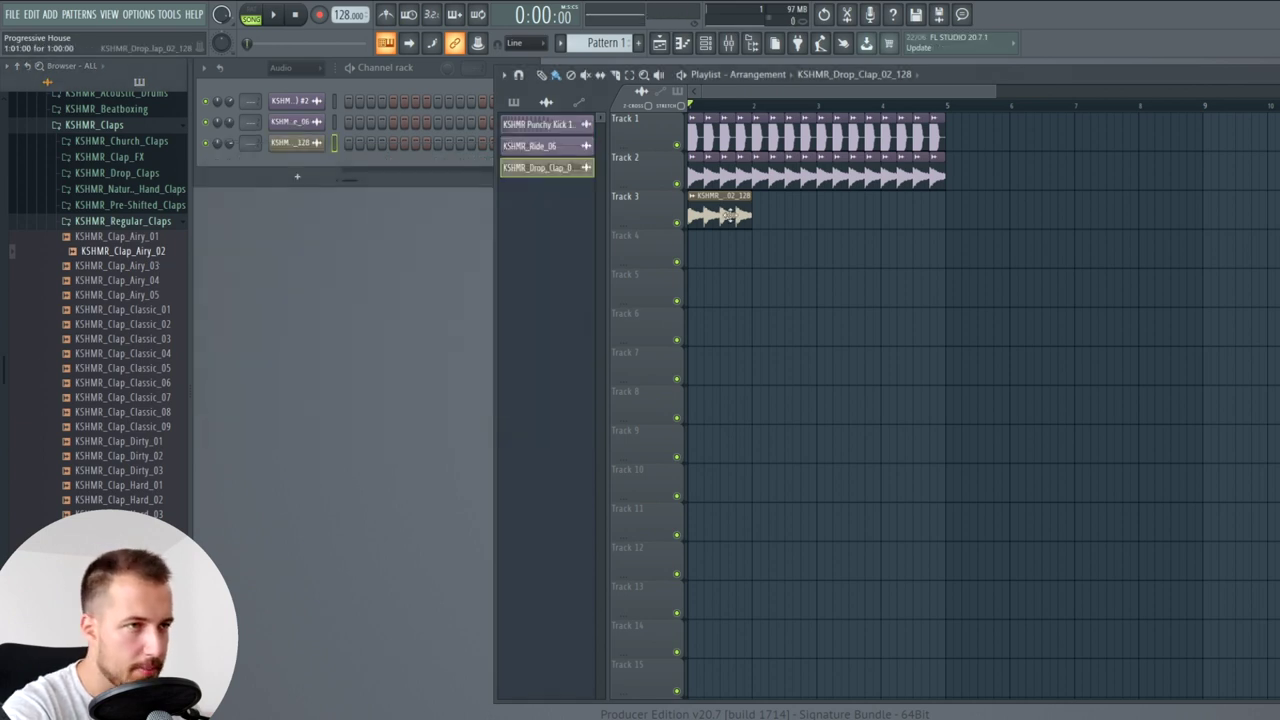
- Lower the KSHMR_Drop_Clap_02_128 channel volume to about 44%
{"action": "double_click", "coordinate": [733, 218]}
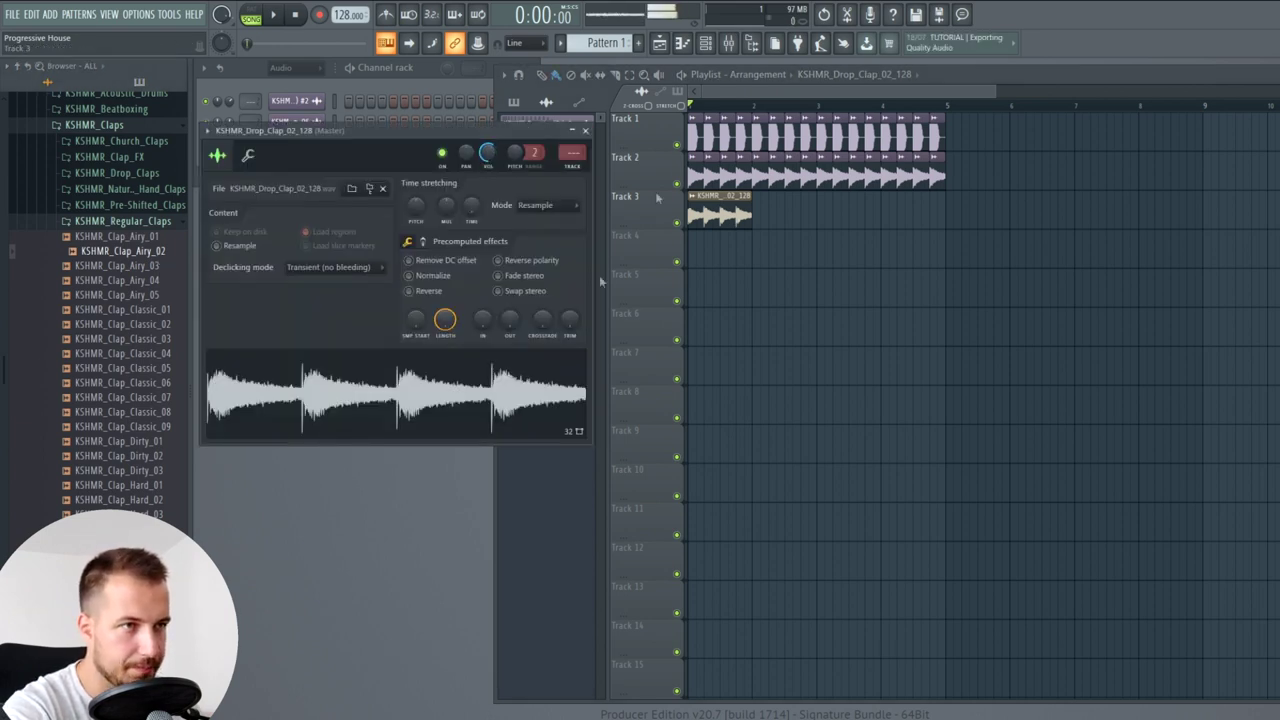
{"action": "left_click_drag", "start_coordinate": [487, 154], "coordinate": [487, 190]}
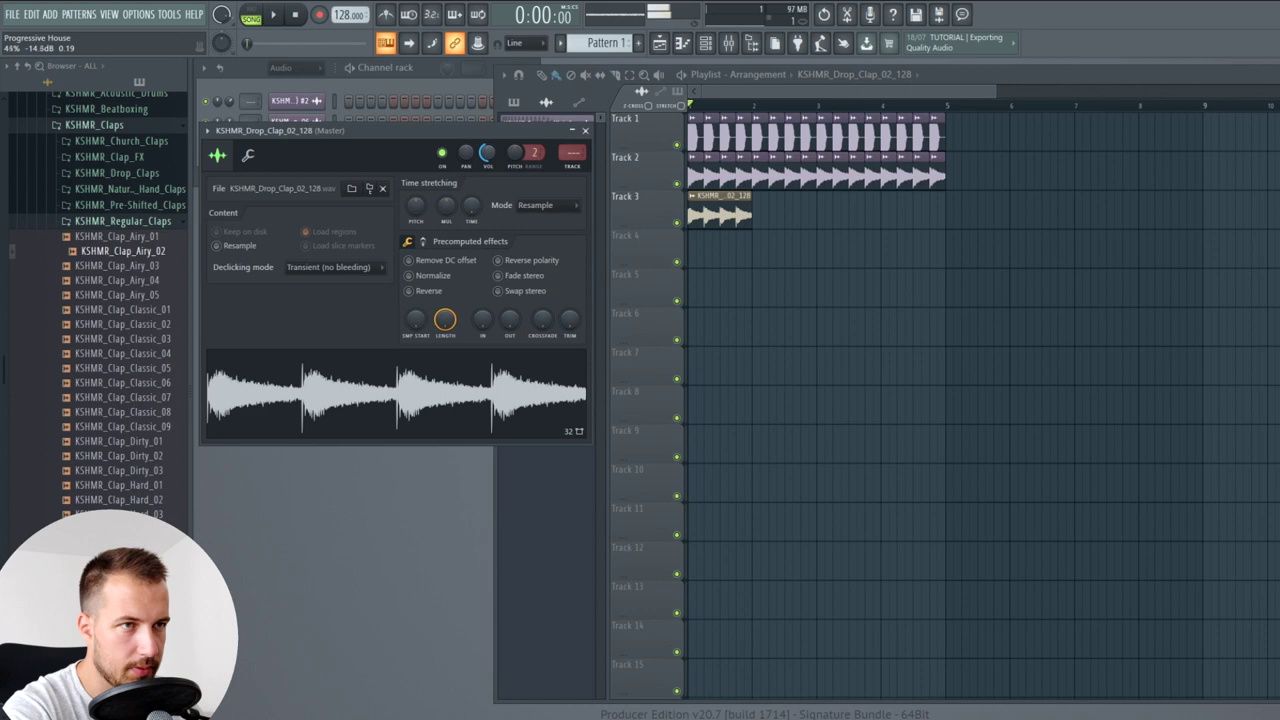
{"action": "left_click", "coordinate": [588, 131]}
- Play the arrangement and duplicate the one-bar drop clap along Track 3 until it fills the first four bars
{"action": "key", "text": "space"}
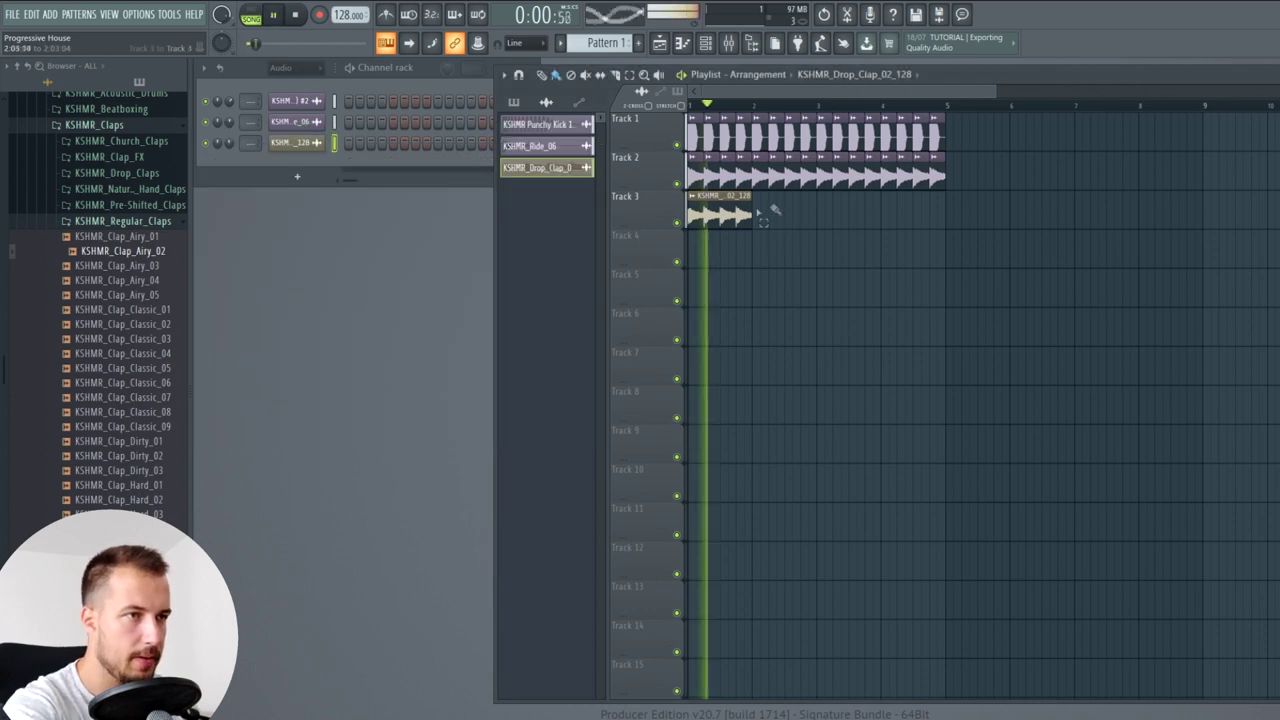
{"action": "left_click_drag", "start_coordinate": [771, 211], "coordinate": [784, 248]}
{"action": "key", "text": "ctrl+b"}
{"action": "left_click", "coordinate": [795, 273], "text": "ctrl"}
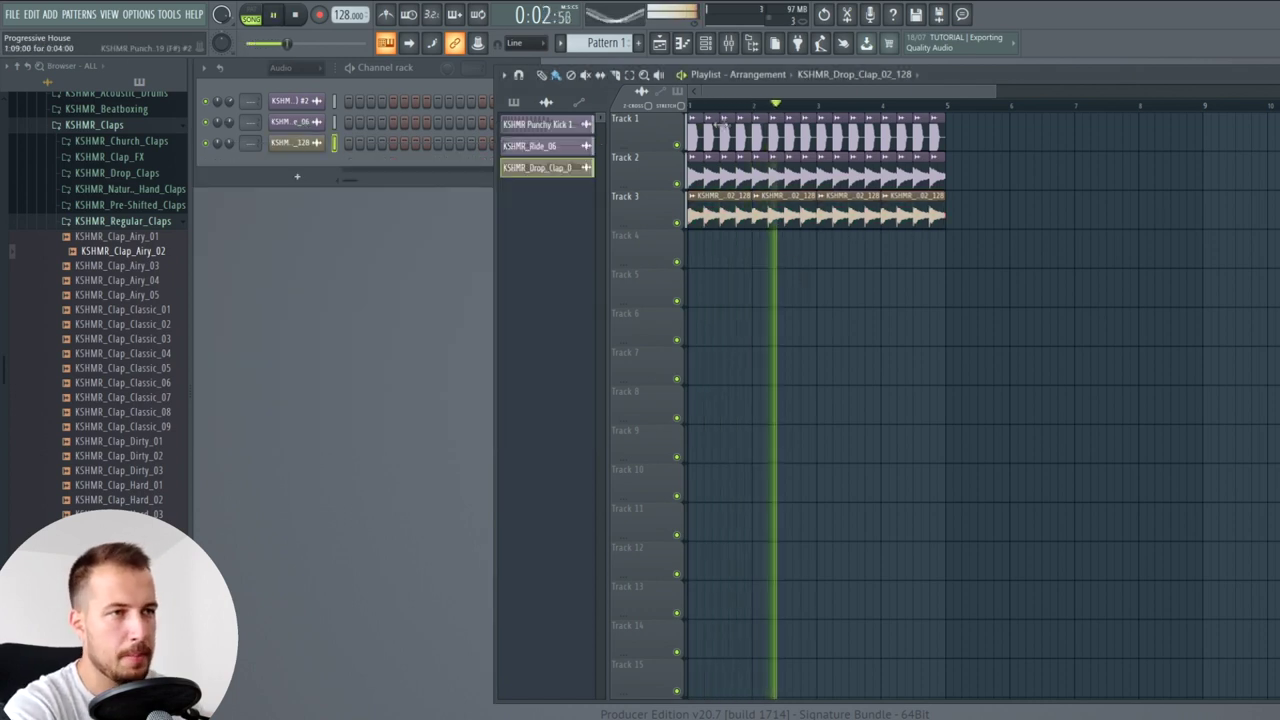
{"action": "key", "text": "space"}
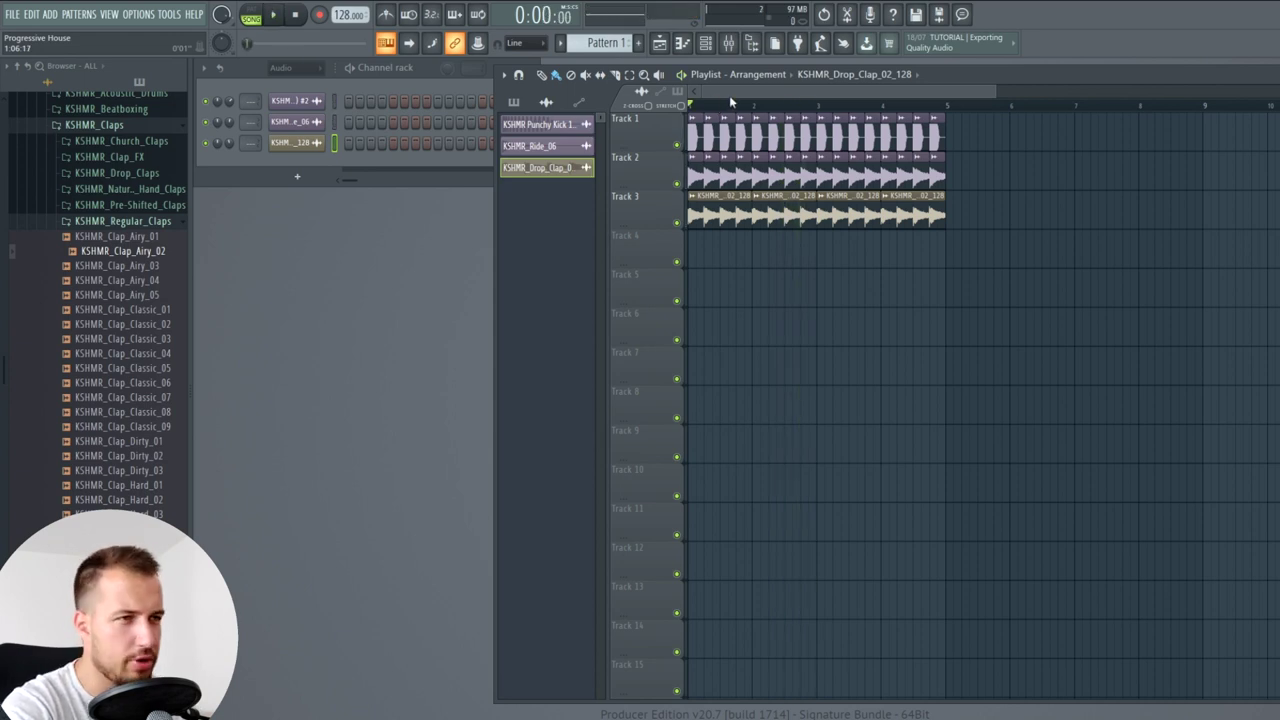
- Set the declicking mode of the KSHMR_Ride_06 channel to Smooth (bleeding)
{"action": "scroll", "coordinate": [708, 108], "scroll_direction": "up", "scroll_amount": 2}
{"action": "scroll", "coordinate": [708, 108], "scroll_direction": "up", "scroll_amount": 3}
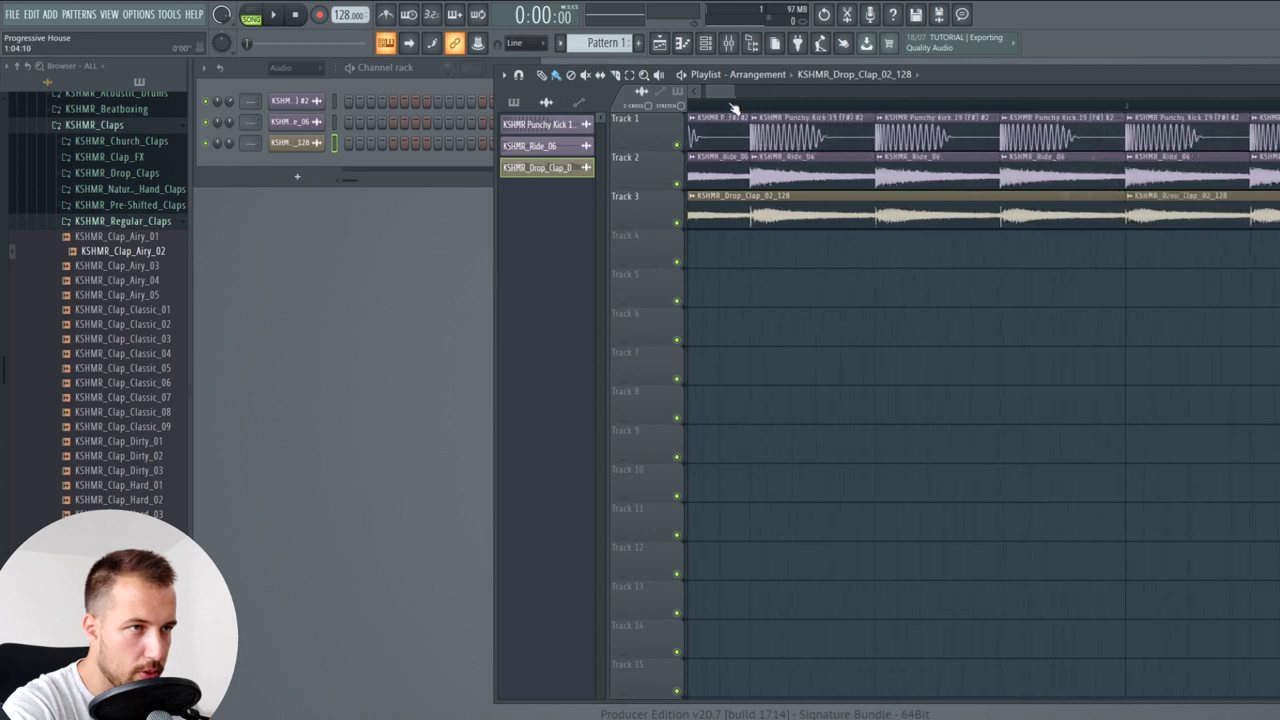
{"action": "scroll", "coordinate": [735, 108], "scroll_direction": "up", "scroll_amount": 2}
{"action": "left_click_drag", "start_coordinate": [721, 93], "coordinate": [706, 94]}
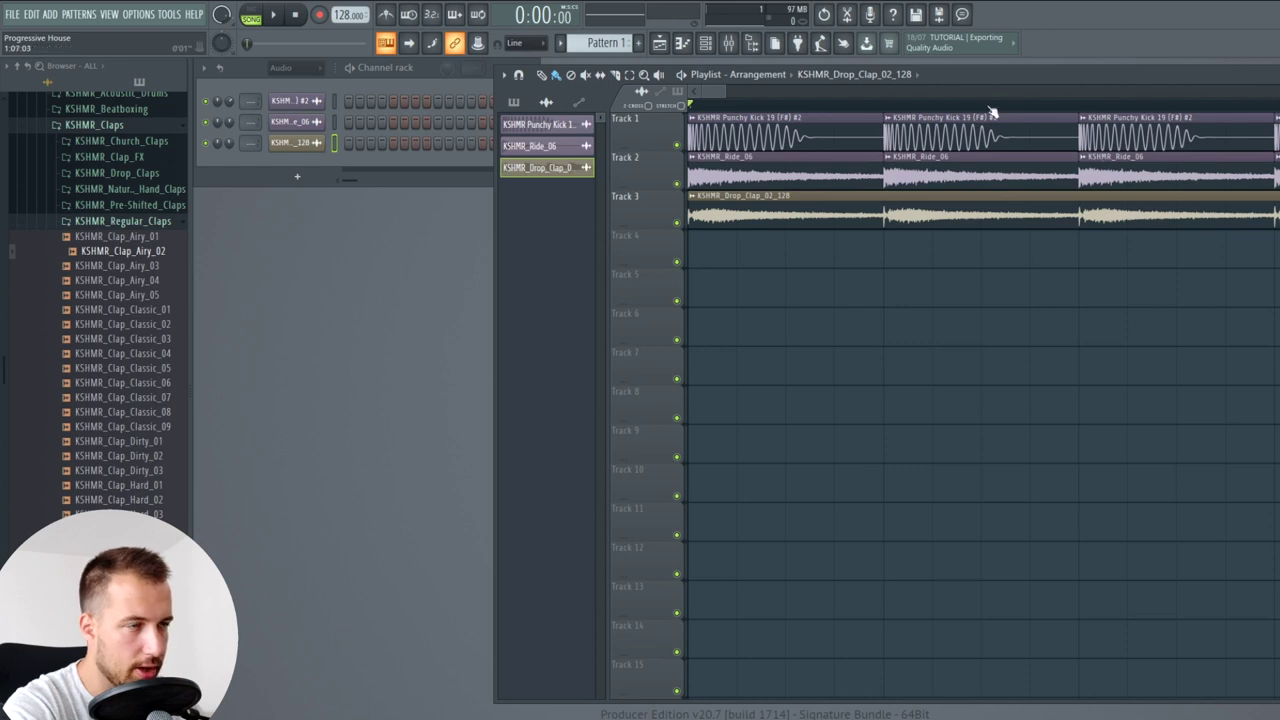
{"action": "scroll", "coordinate": [865, 110], "scroll_direction": "down", "scroll_amount": 4}
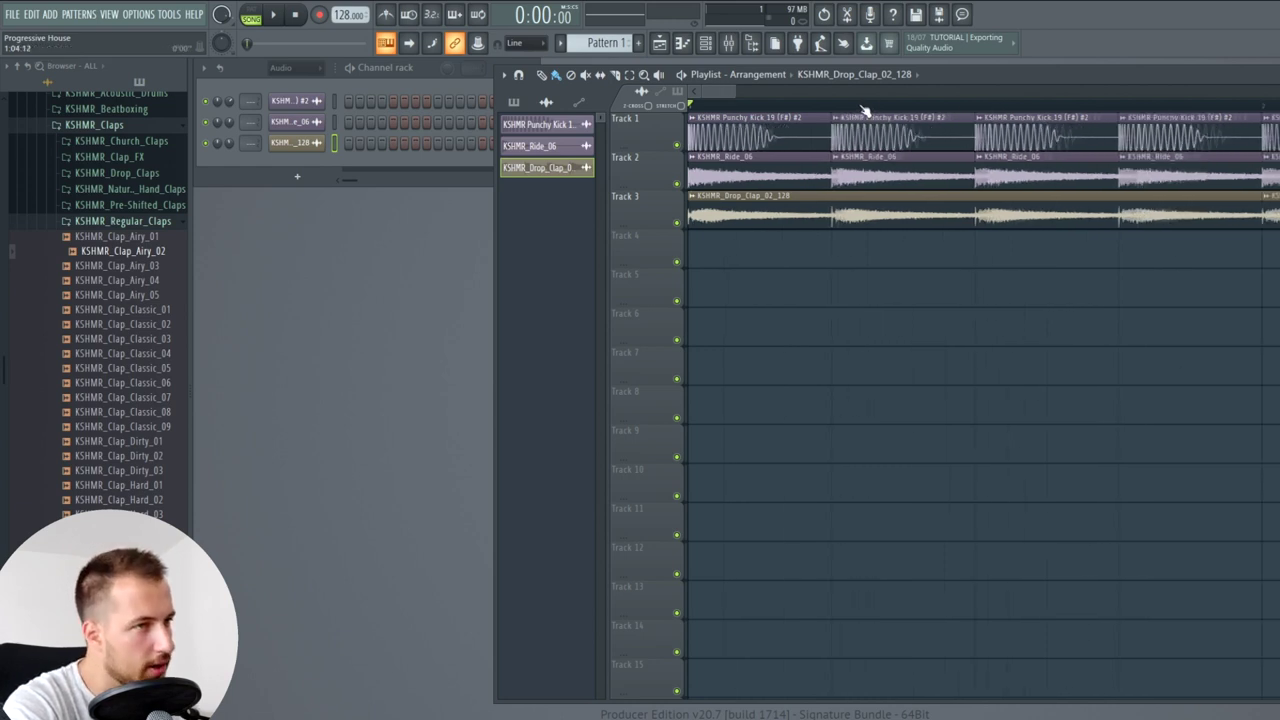
{"action": "double_click", "coordinate": [737, 167]}
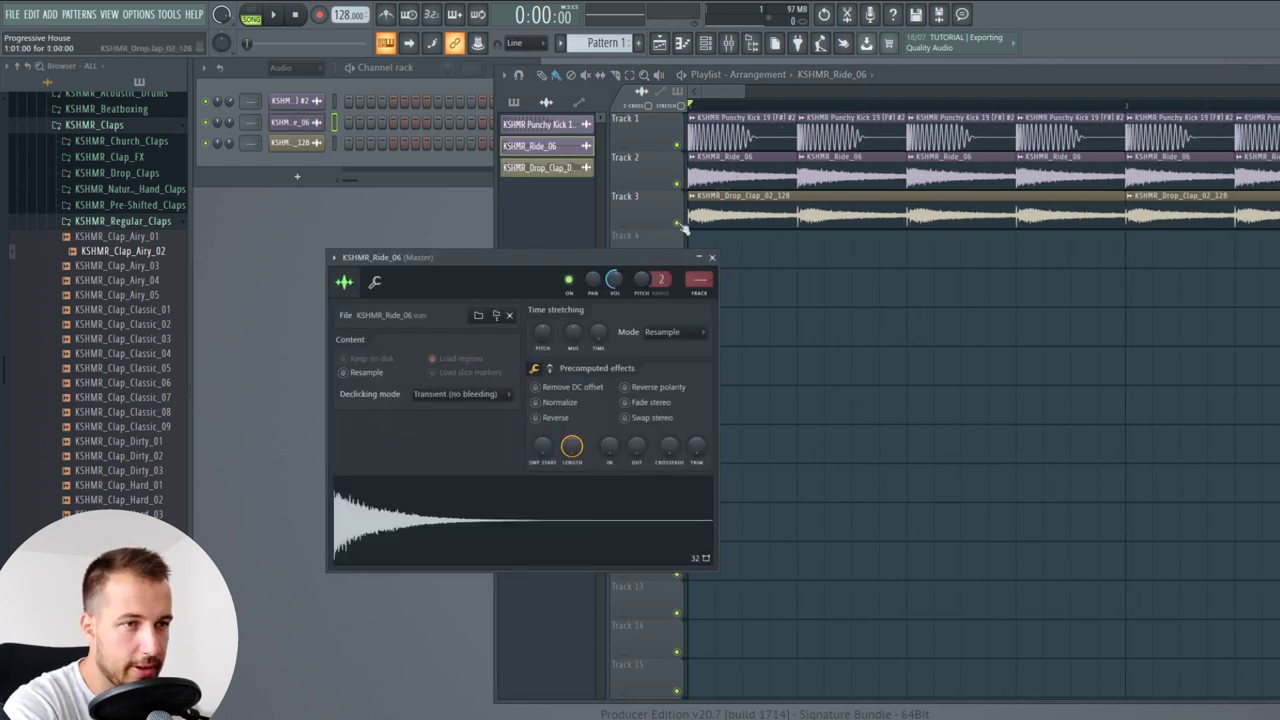
{"action": "left_click", "coordinate": [466, 394]}
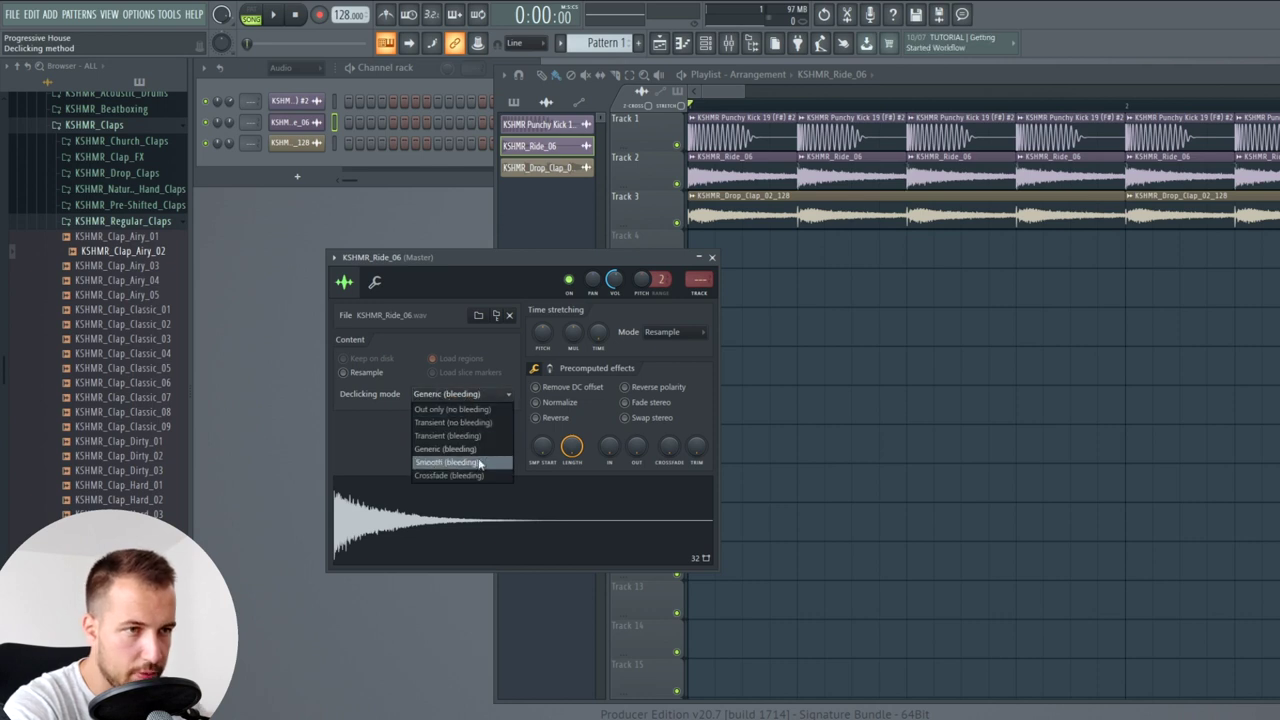
{"action": "left_click", "coordinate": [470, 462]}
{"action": "left_click", "coordinate": [712, 257]}
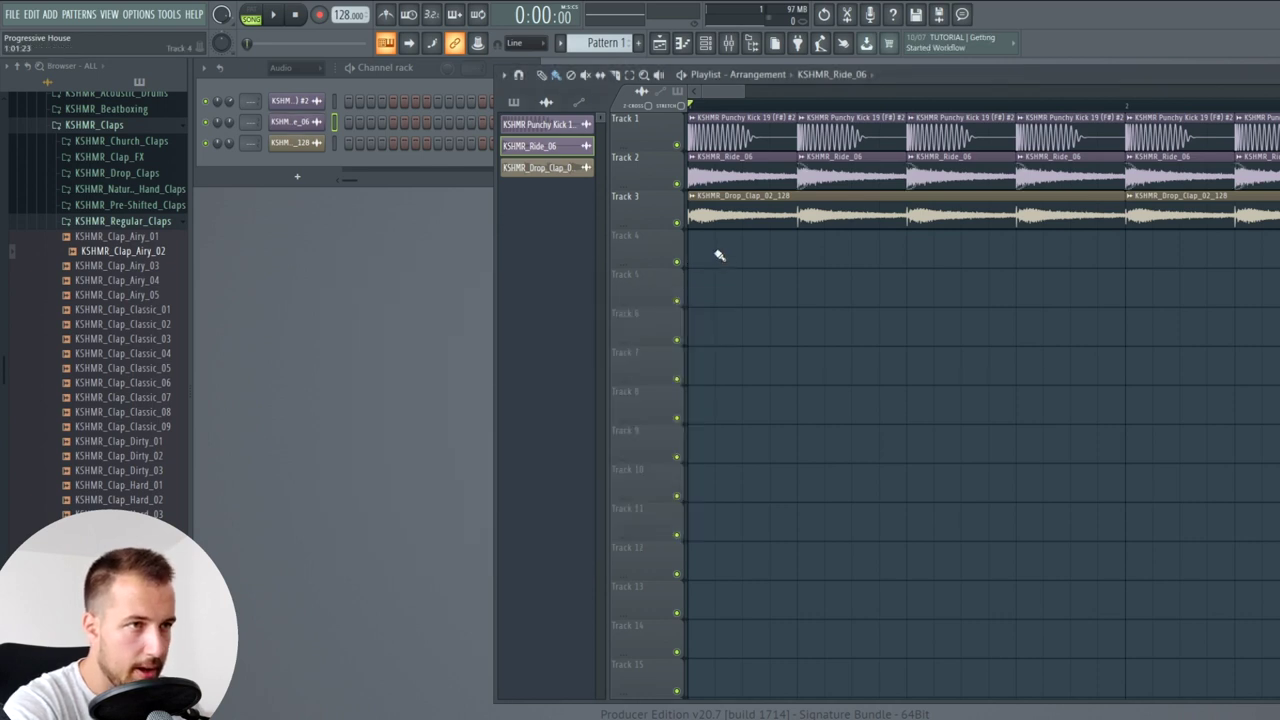
- Select all the ride clips on Track 2, add a fade-out to their ends, and play the pattern
{"action": "left_click", "coordinate": [642, 164]}
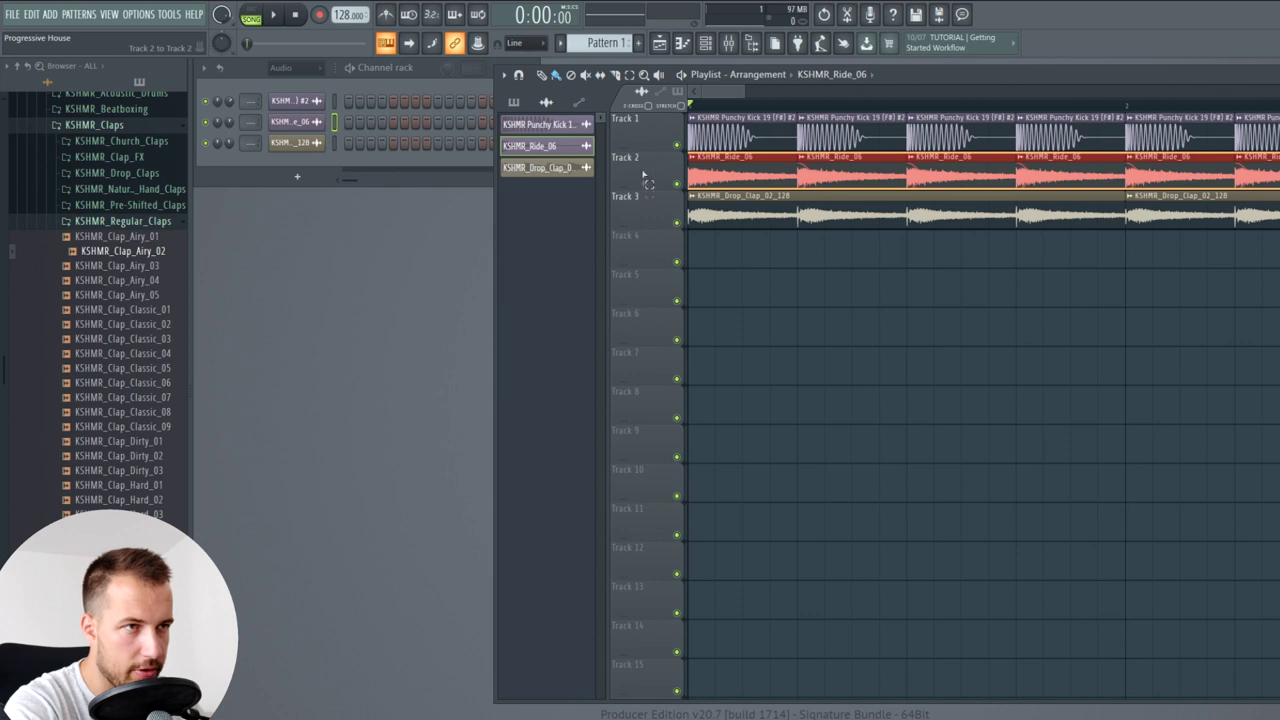
{"action": "left_click_drag", "start_coordinate": [745, 89], "coordinate": [890, 91]}
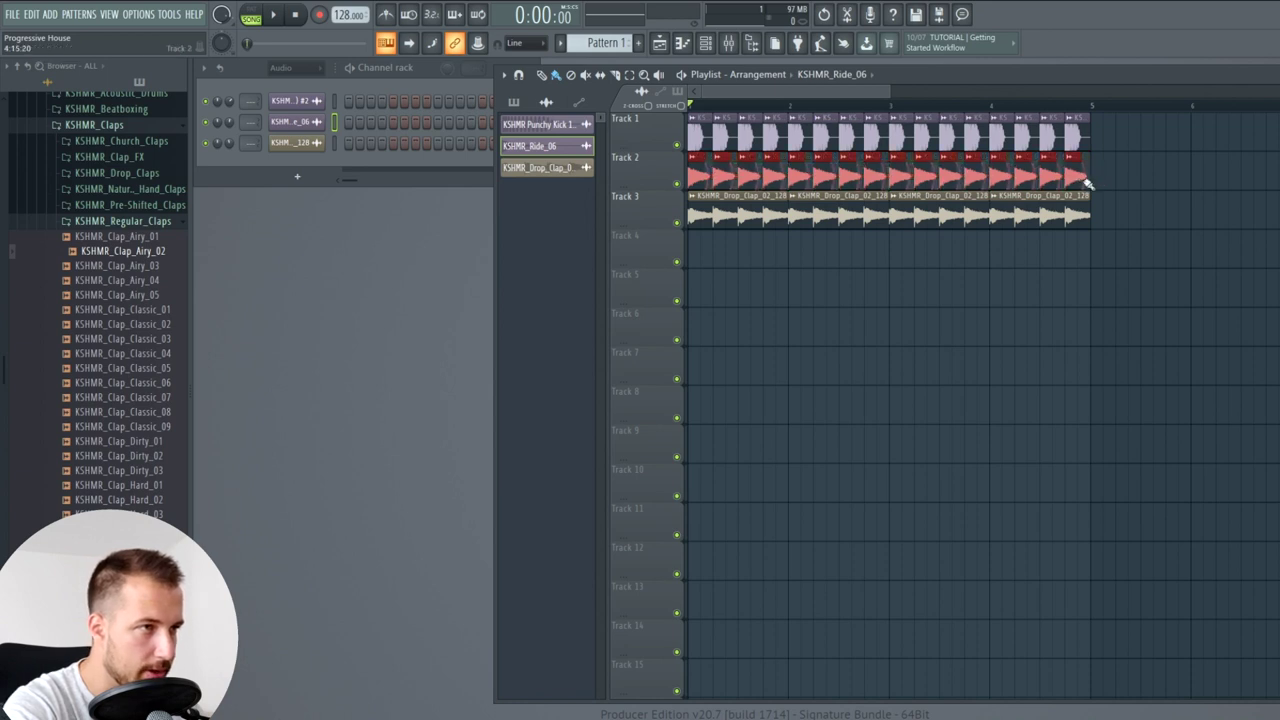
{"action": "scroll", "coordinate": [1097, 117], "scroll_direction": "up", "scroll_amount": 4}
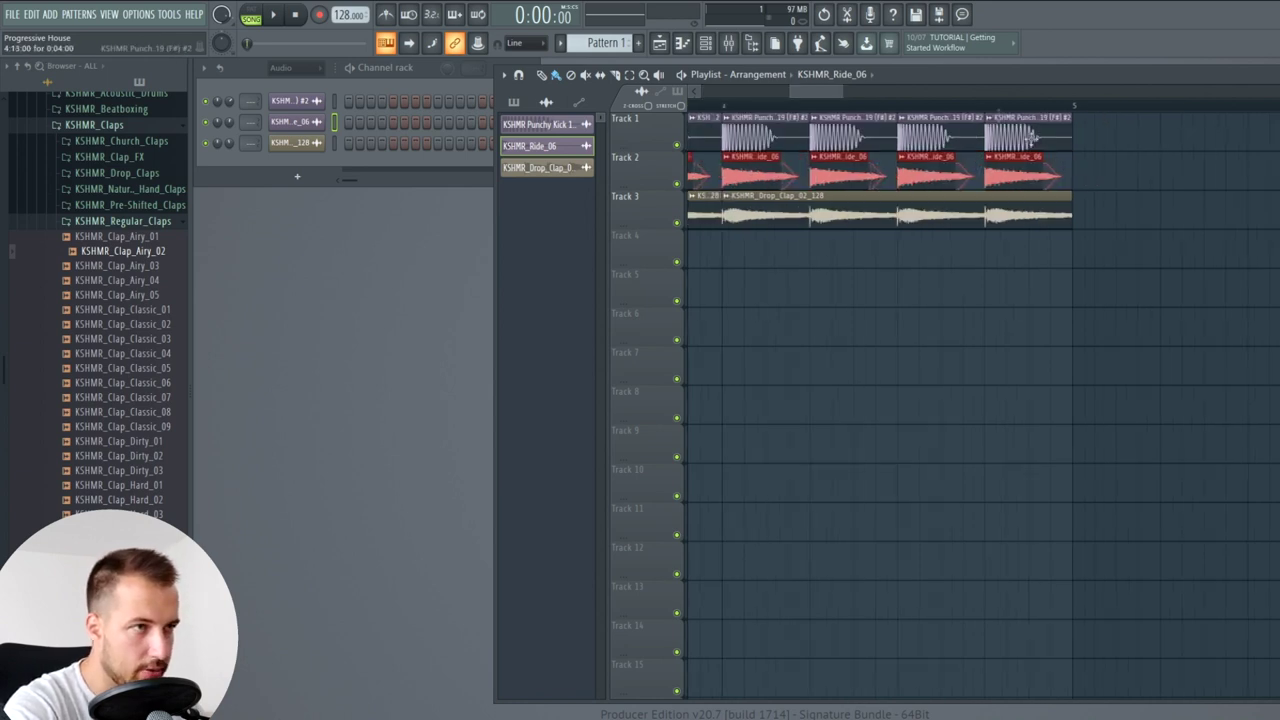
{"action": "scroll", "coordinate": [843, 366], "scroll_direction": "down", "scroll_amount": 4}
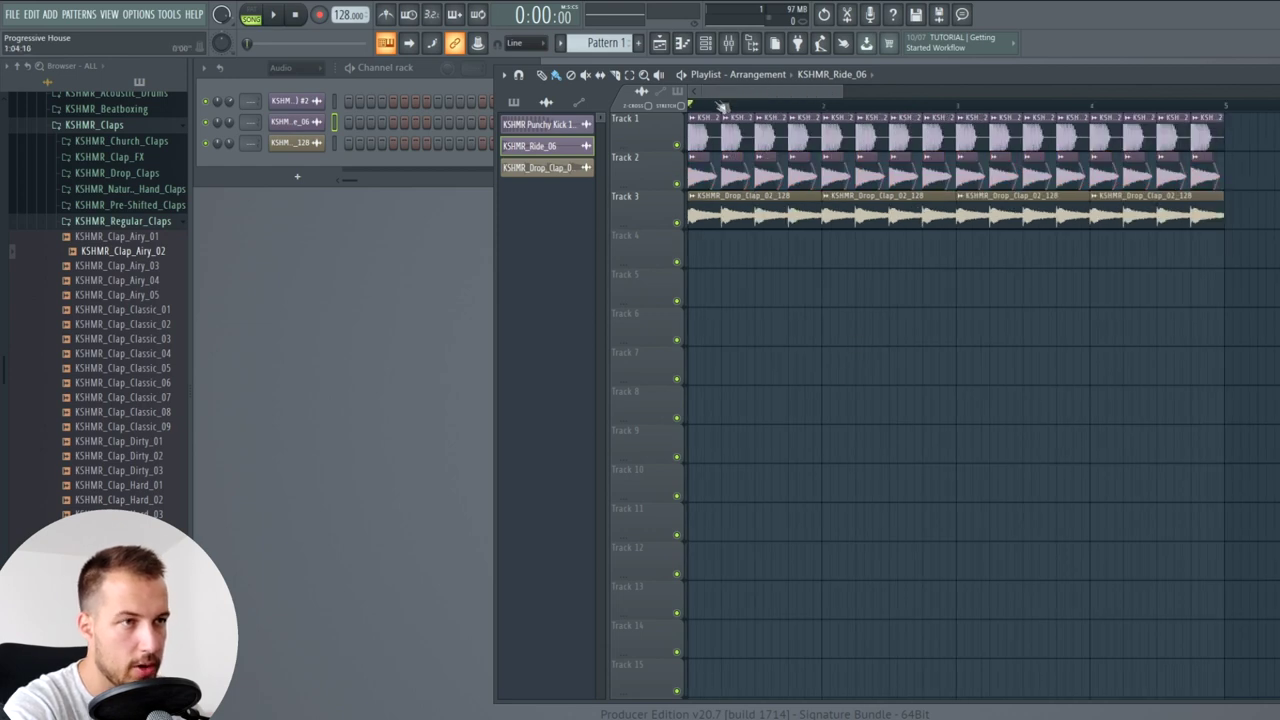
{"action": "scroll", "coordinate": [760, 170], "scroll_direction": "up", "scroll_amount": 4}
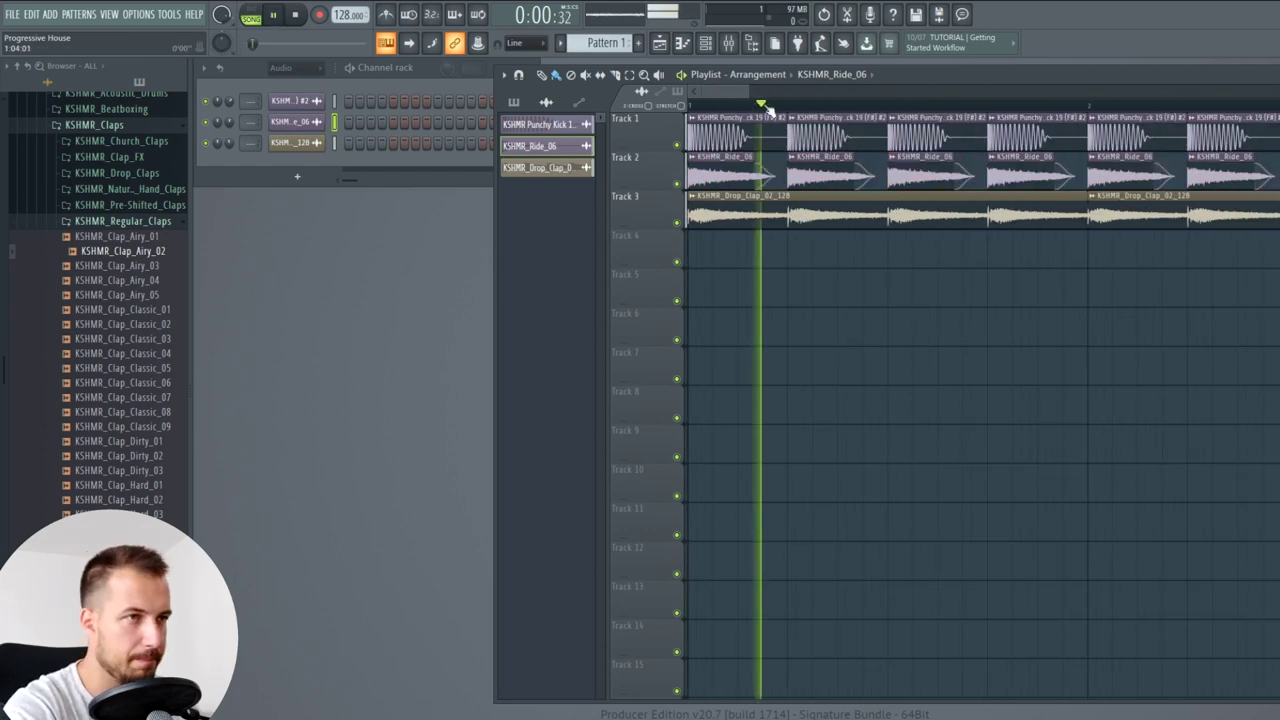
- Reshape the fade-outs of all the ride clips on Track 2 and play the full drum pattern
{"action": "left_click", "coordinate": [657, 183]}
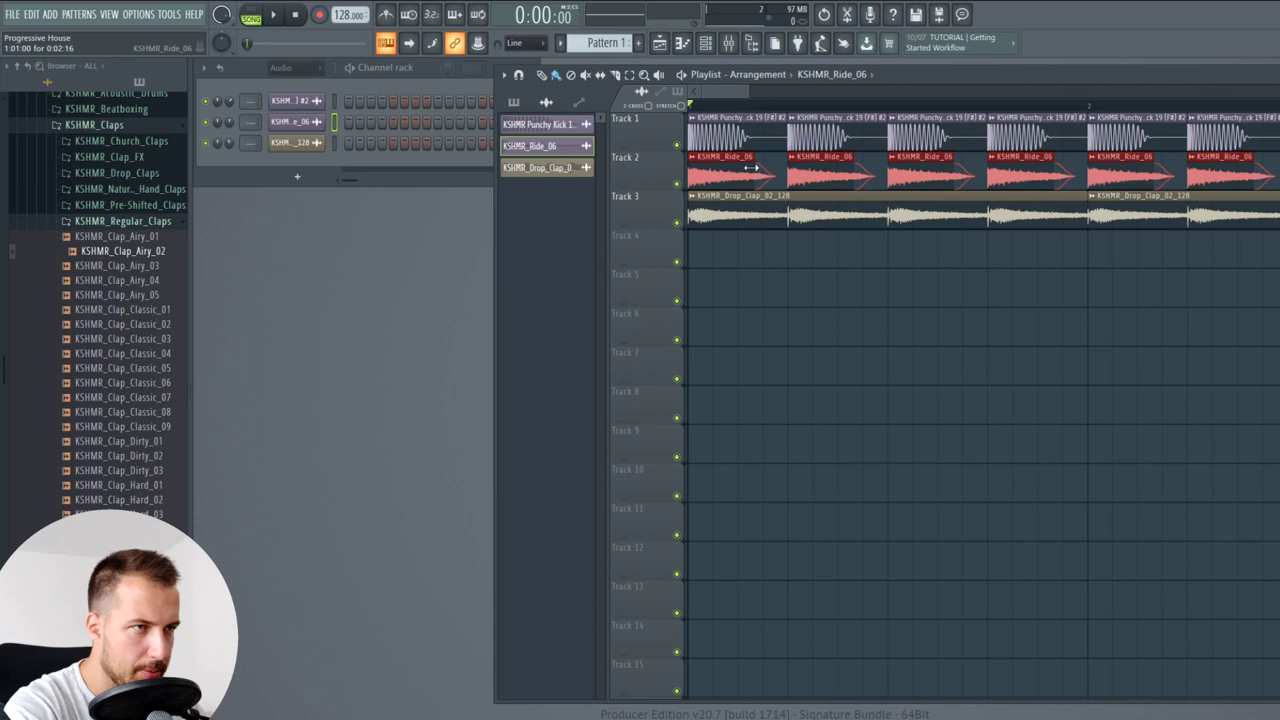
{"action": "left_click", "coordinate": [874, 408]}
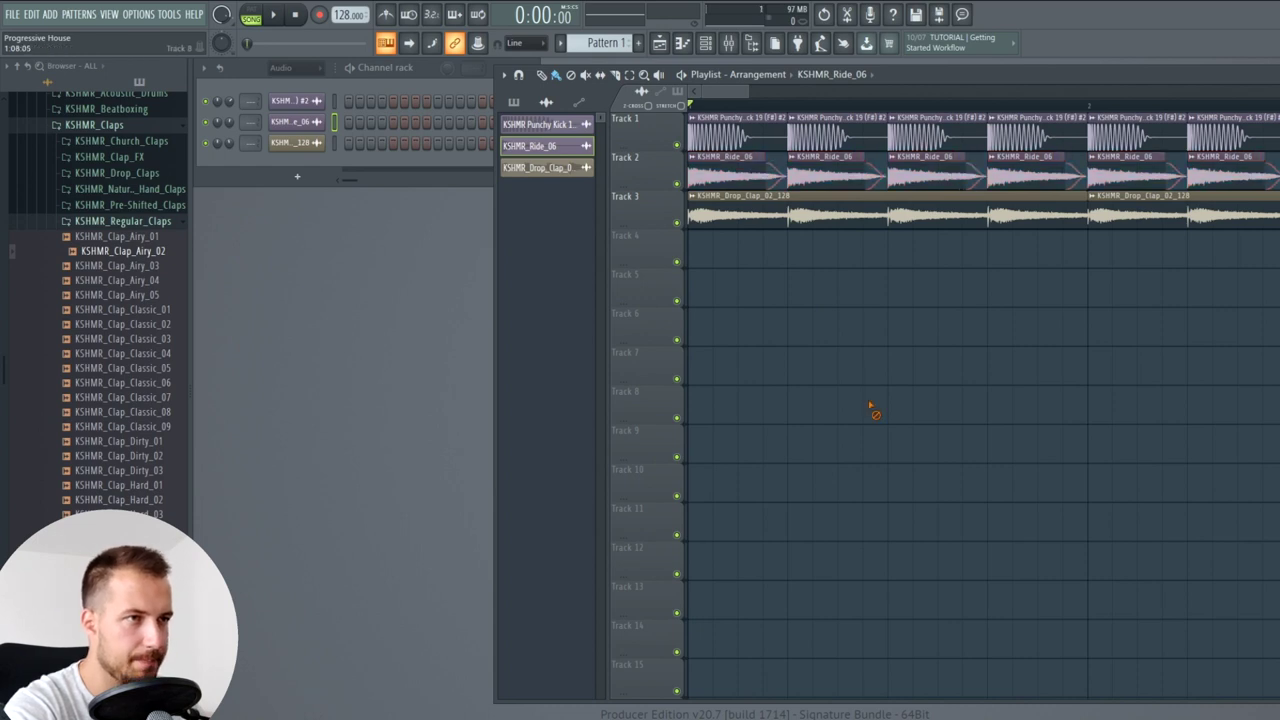
{"action": "key", "text": "space"}
{"action": "scroll", "coordinate": [788, 107], "scroll_direction": "down", "scroll_amount": 2}
{"action": "scroll", "coordinate": [788, 107], "scroll_direction": "down", "scroll_amount": 1}
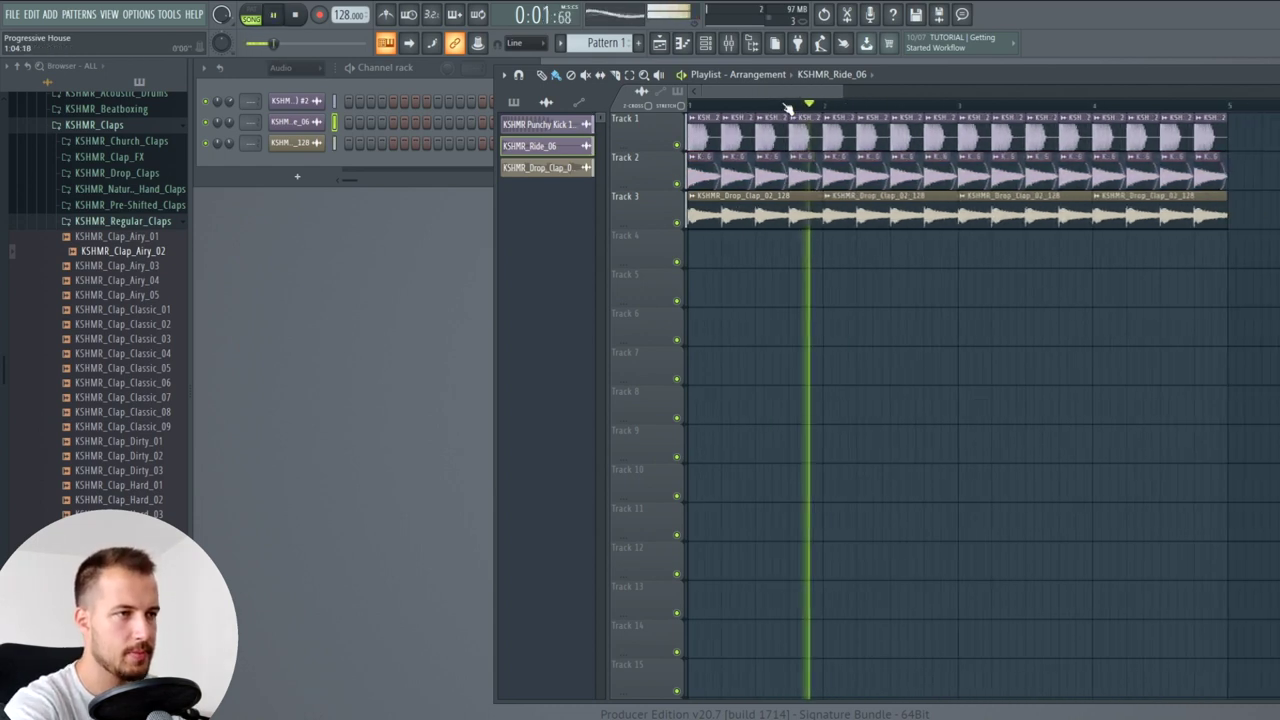
{"action": "key", "text": "space"}
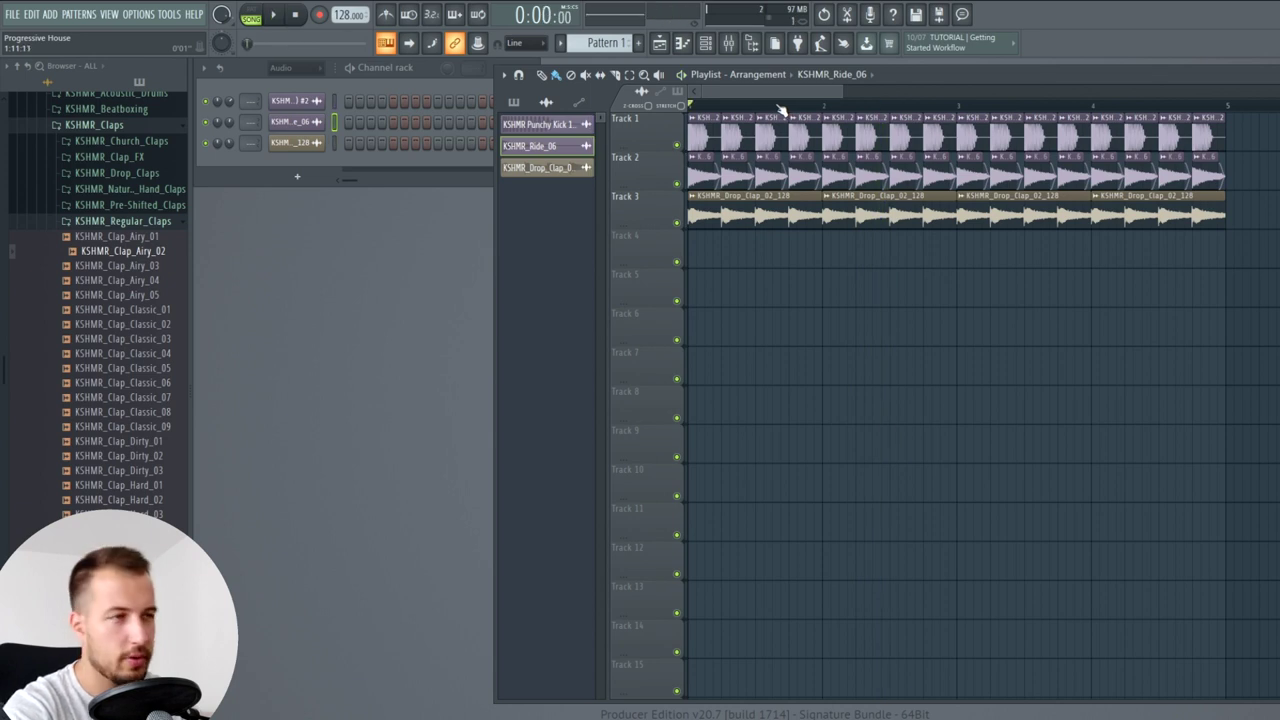
- Place KSHMR_Clap_Dirty_02 on Track 4 and KSHMR_Pre_Shifted_Clap_29 on Track 5, both starting at the second beat
{"action": "left_click", "coordinate": [148, 458]}
{"action": "left_click_drag", "start_coordinate": [145, 460], "coordinate": [726, 250]}
{"action": "left_click", "coordinate": [150, 222]}
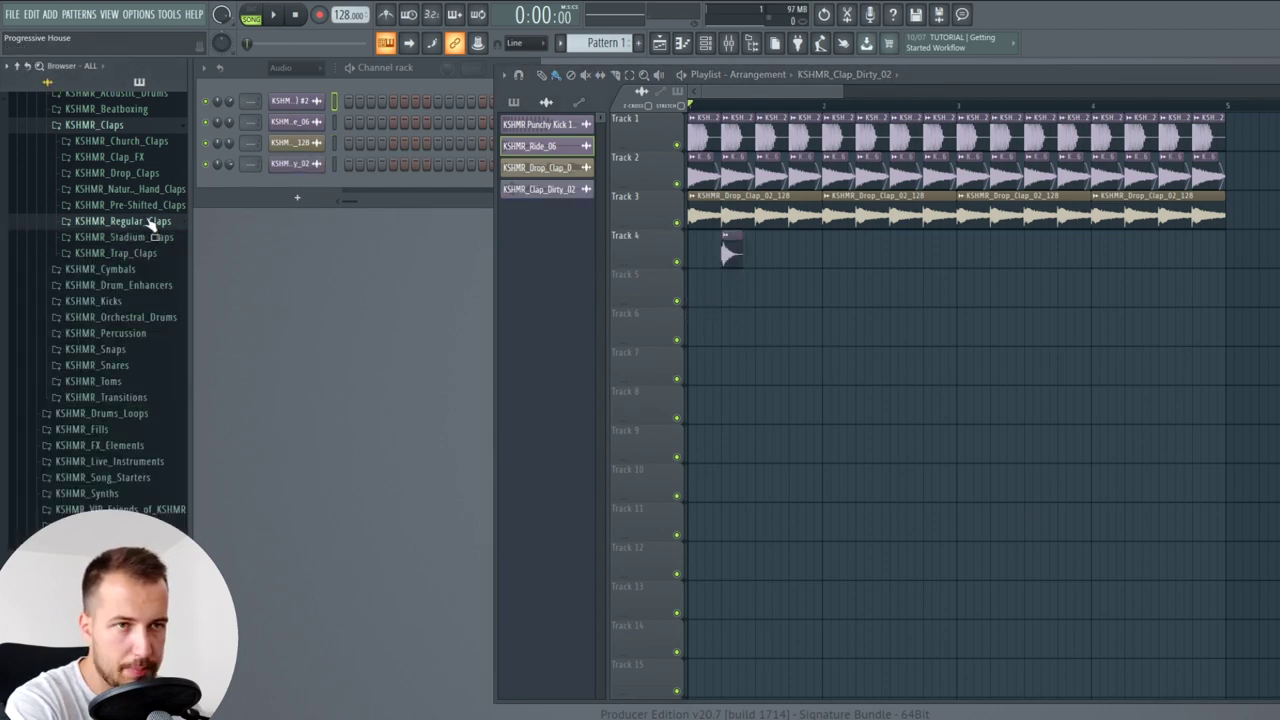
{"action": "left_click", "coordinate": [148, 205]}
{"action": "left_click", "coordinate": [132, 411]}
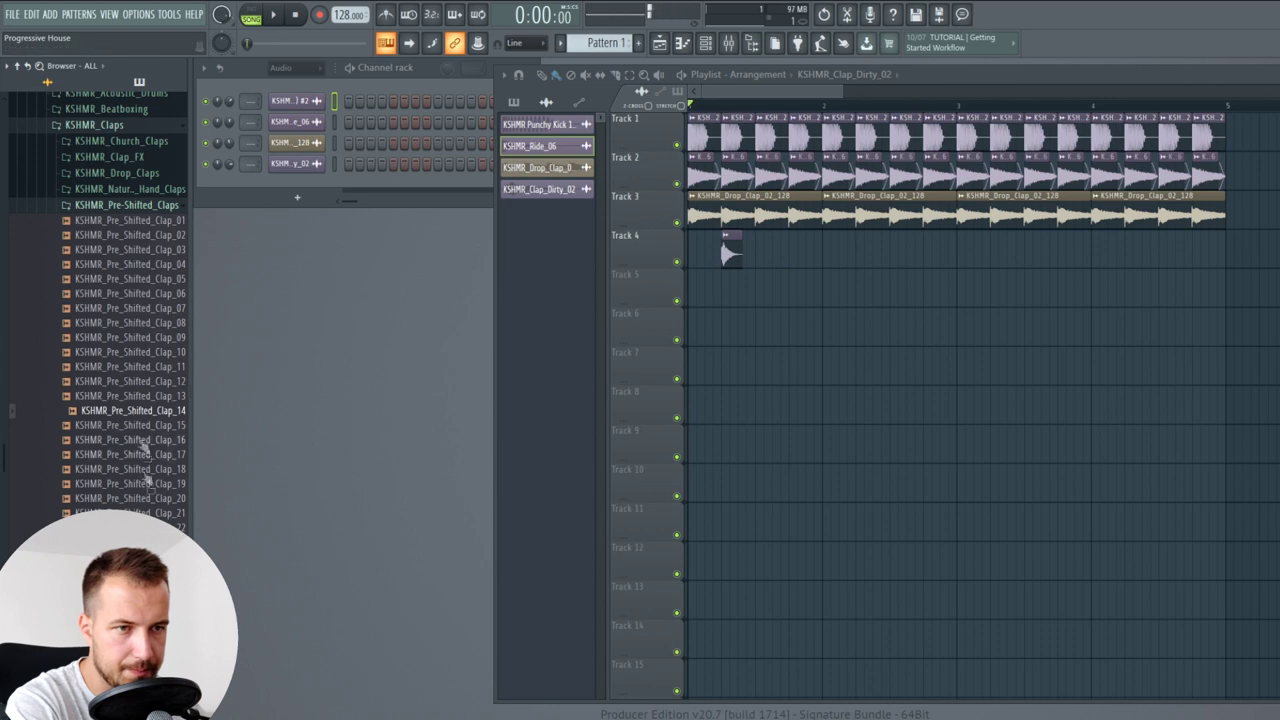
{"action": "left_click", "coordinate": [135, 630]}
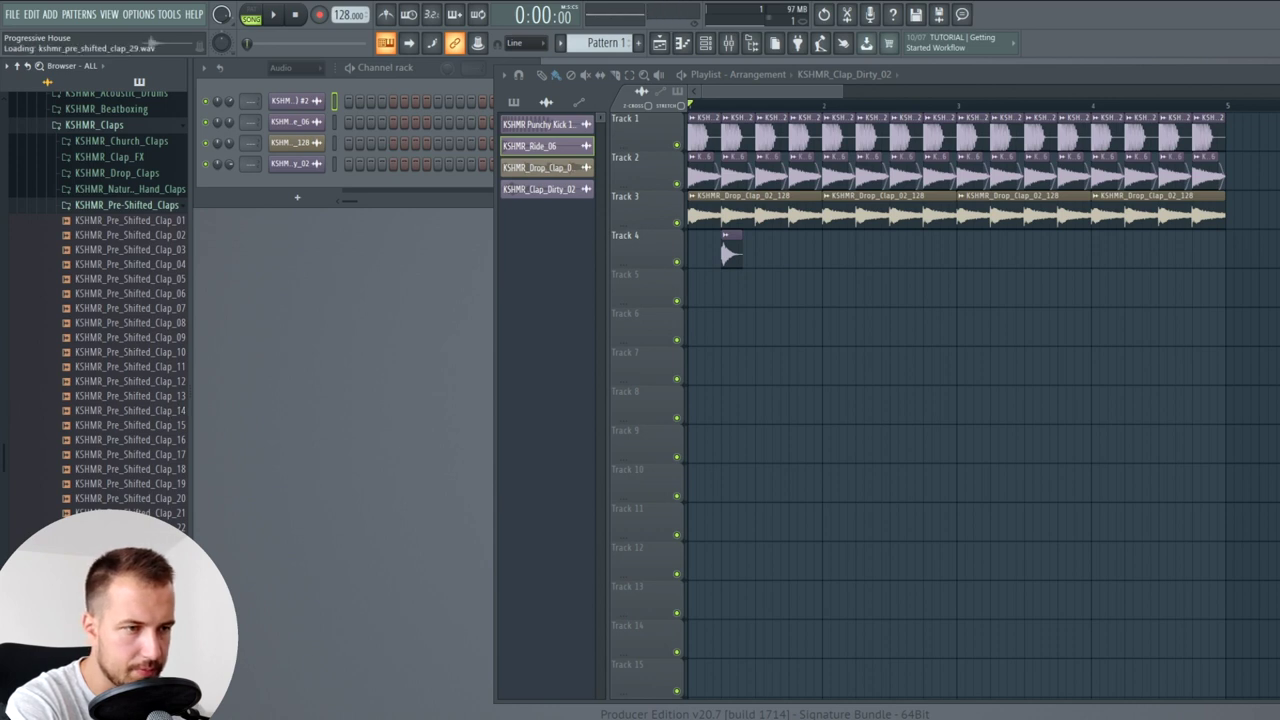
{"action": "left_click_drag", "start_coordinate": [130, 630], "coordinate": [737, 292]}
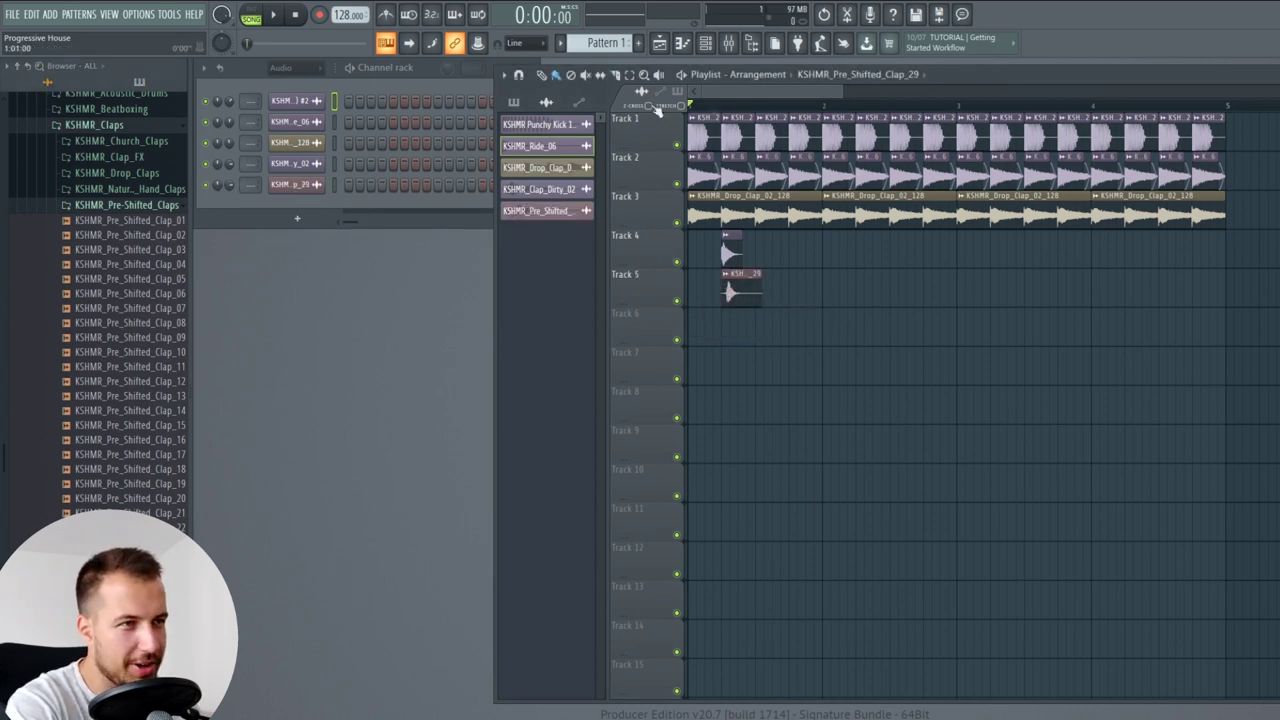
- Move the pre-shifted clap on Track 5 slightly earlier so its first hit lines up with the second kick
{"action": "scroll", "coordinate": [720, 105], "scroll_direction": "up", "scroll_amount": 2}
{"action": "left_click_drag", "start_coordinate": [718, 94], "coordinate": [692, 98]}
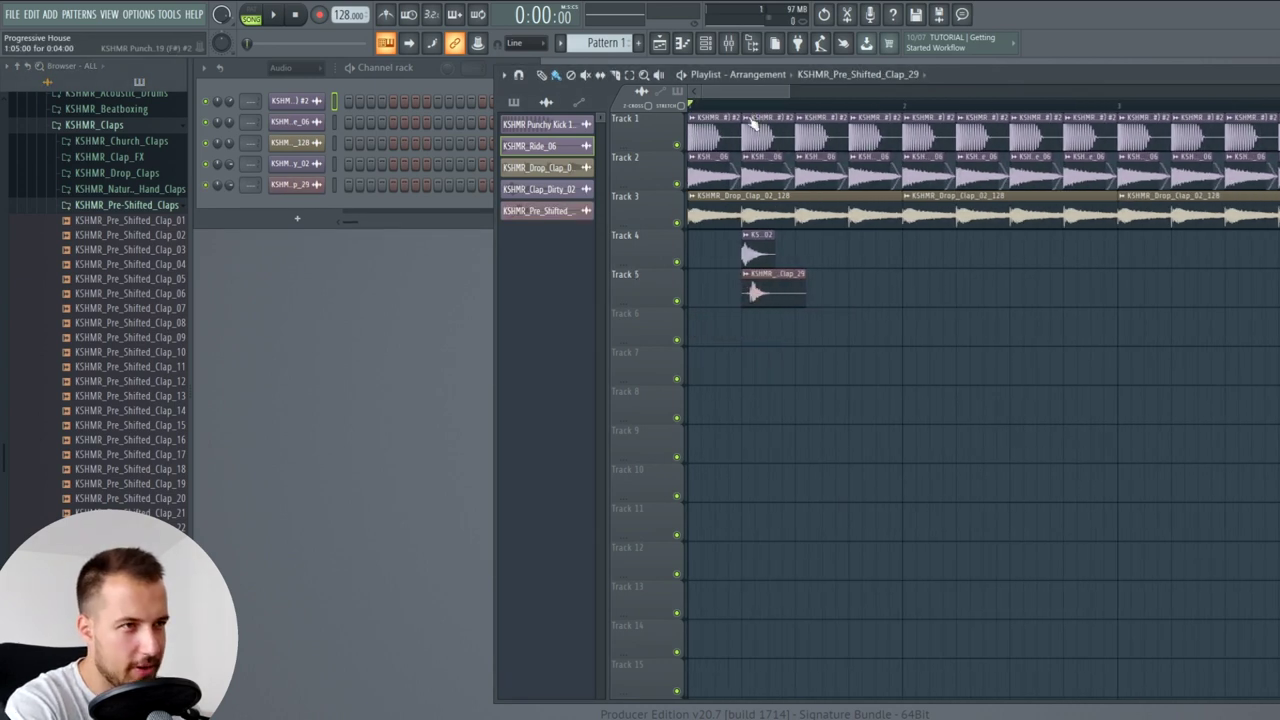
{"action": "scroll", "coordinate": [743, 106], "scroll_direction": "up", "scroll_amount": 3}
{"action": "scroll", "coordinate": [745, 108], "scroll_direction": "up", "scroll_amount": 4}
{"action": "left_click_drag", "start_coordinate": [812, 292], "coordinate": [772, 290]}
- Solo Track 5 and play its pre-shifted clap on its own
{"action": "right_click", "coordinate": [676, 300]}
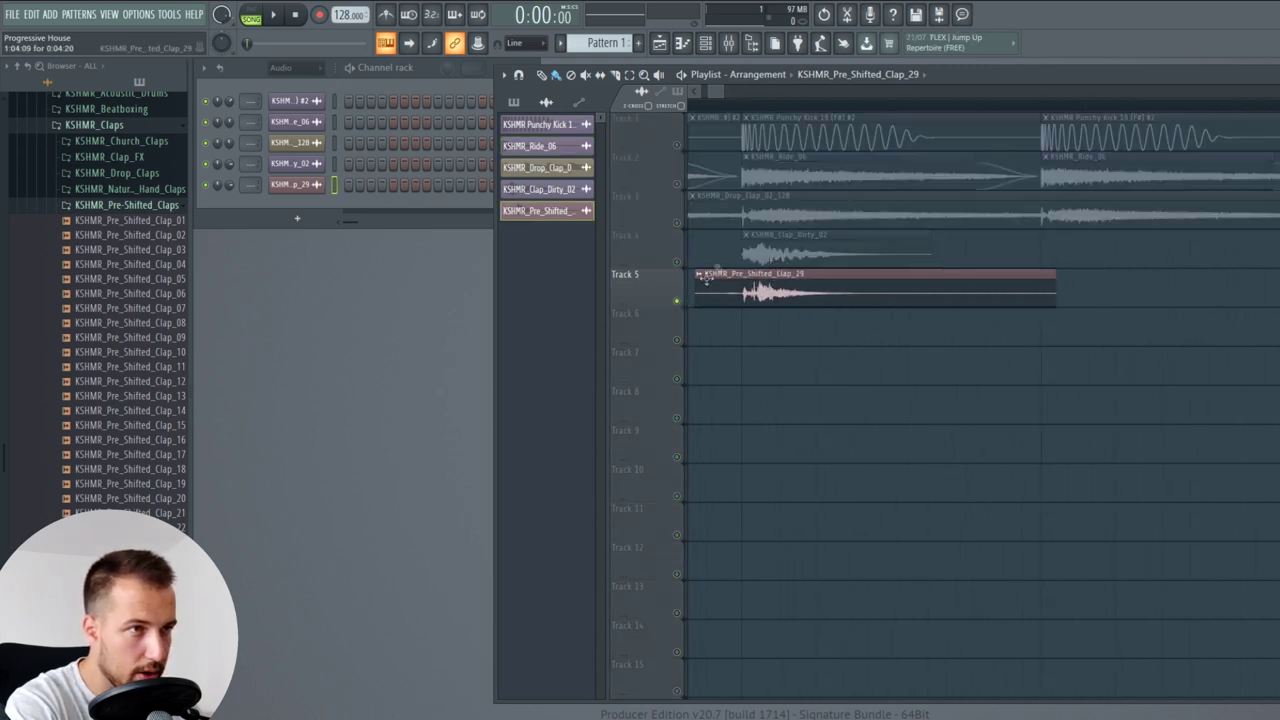
{"action": "key", "text": "space"}
{"action": "left_click_drag", "start_coordinate": [717, 91], "coordinate": [715, 92]}
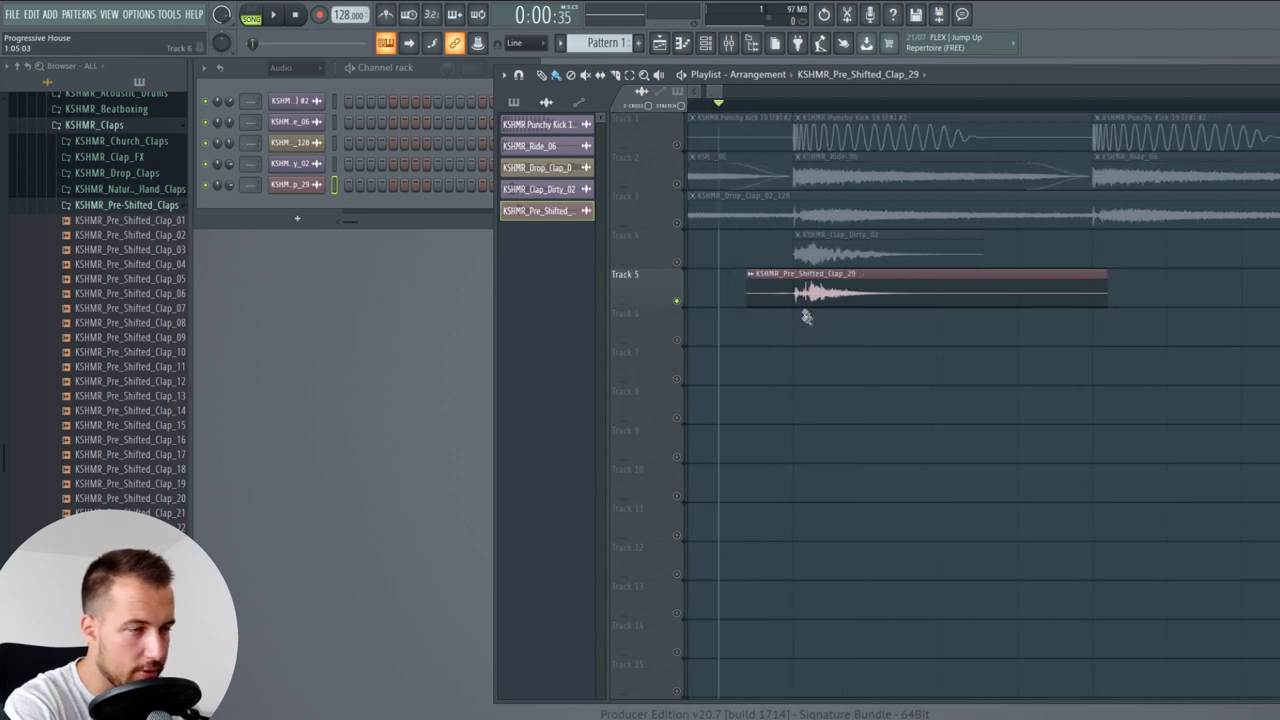
- Audition KSHMR_Pre_Shifted_Clap_15, 14 and 13 from the KSHMR_Pre-Shifted_Claps folder
{"action": "left_click", "coordinate": [120, 427]}
{"action": "left_click", "coordinate": [120, 410]}
{"action": "left_click", "coordinate": [120, 396]}
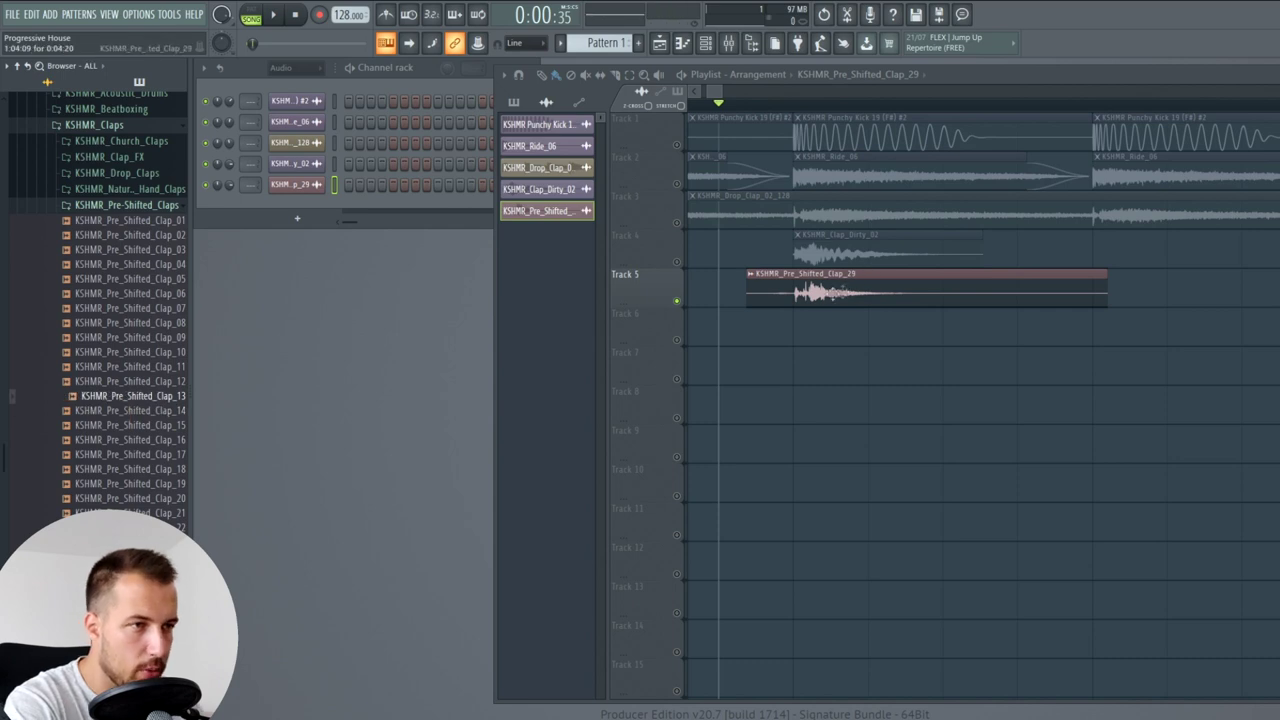
- Shift the Track 5 clap earlier so its loudest peak falls on the second beat, and play it with Track 1 unmuted
{"action": "left_click_drag", "start_coordinate": [865, 297], "coordinate": [845, 293]}
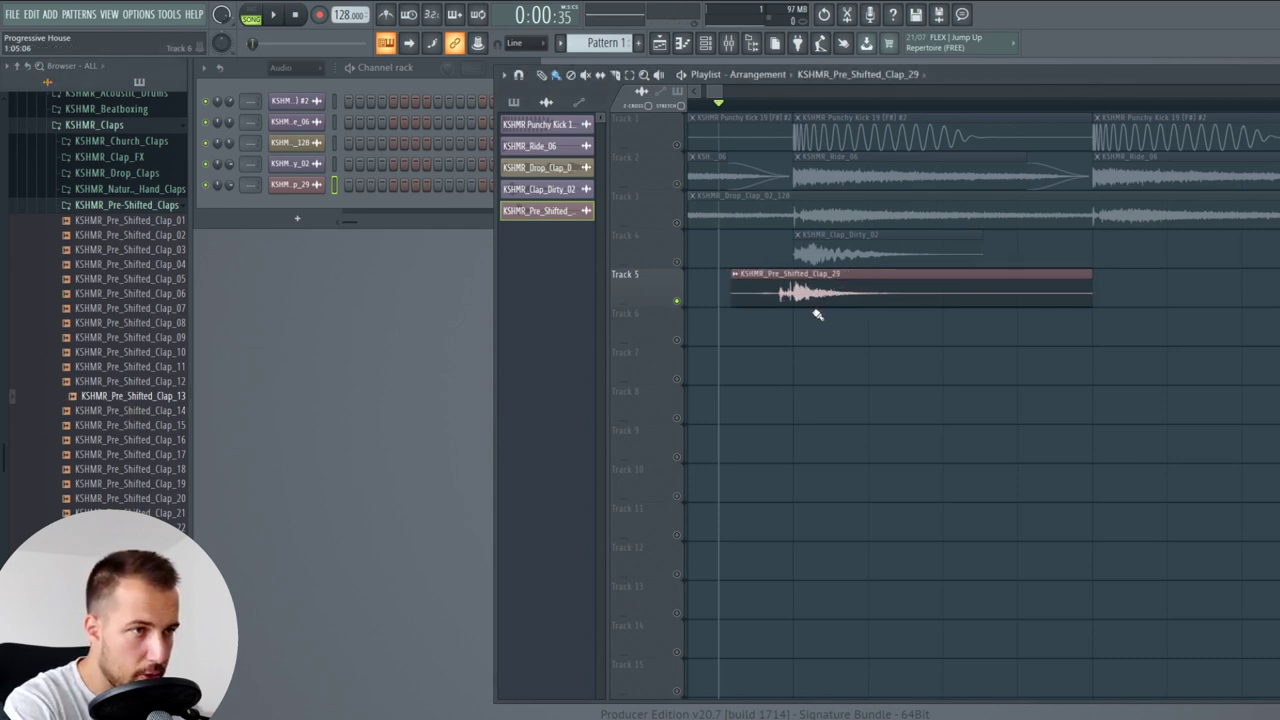
{"action": "left_click", "coordinate": [676, 262]}
{"action": "left_click", "coordinate": [677, 260]}
{"action": "left_click", "coordinate": [676, 144]}
{"action": "key", "text": "space"}
{"action": "scroll", "coordinate": [942, 114], "scroll_direction": "down", "scroll_amount": 5}
{"action": "key", "text": "space"}
- Duplicate the KSHMR_Pre_Shifted_Clap_29 clip along Track 5 so it lands on beats two and four of all four bars
{"action": "left_click_drag", "start_coordinate": [754, 295], "coordinate": [874, 294]}
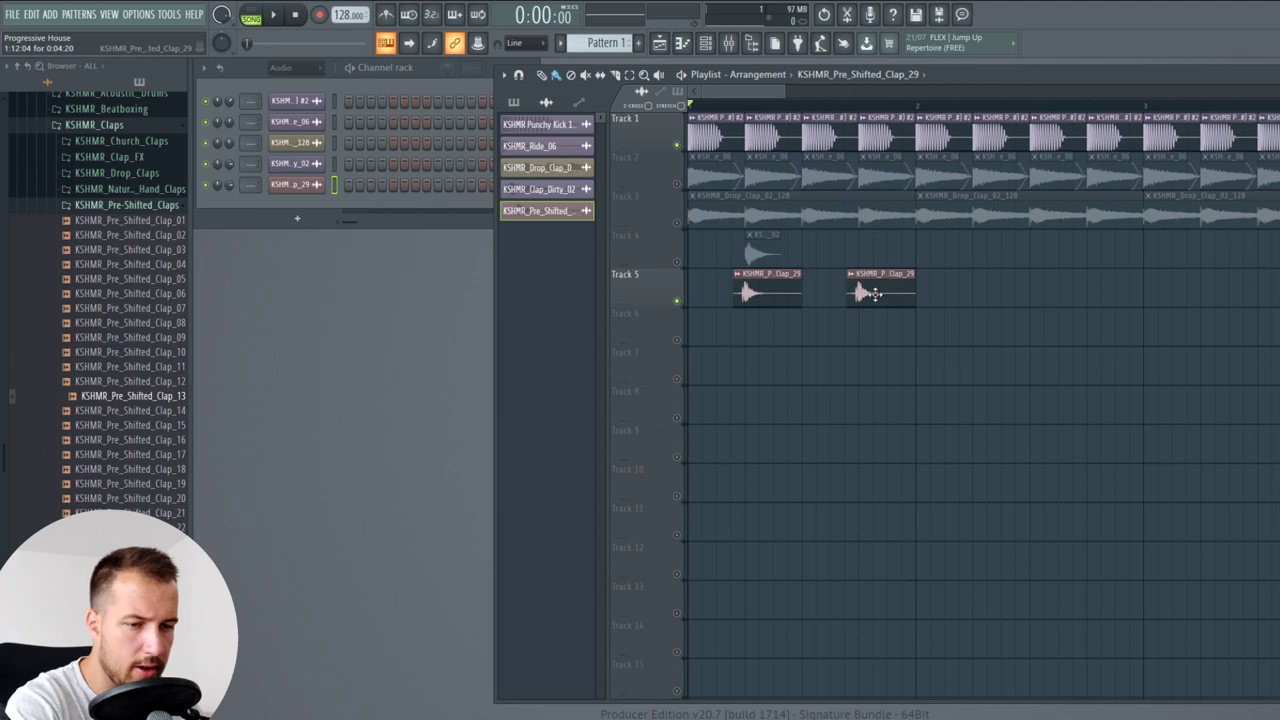
{"action": "left_click_drag", "start_coordinate": [958, 290], "coordinate": [988, 289]}
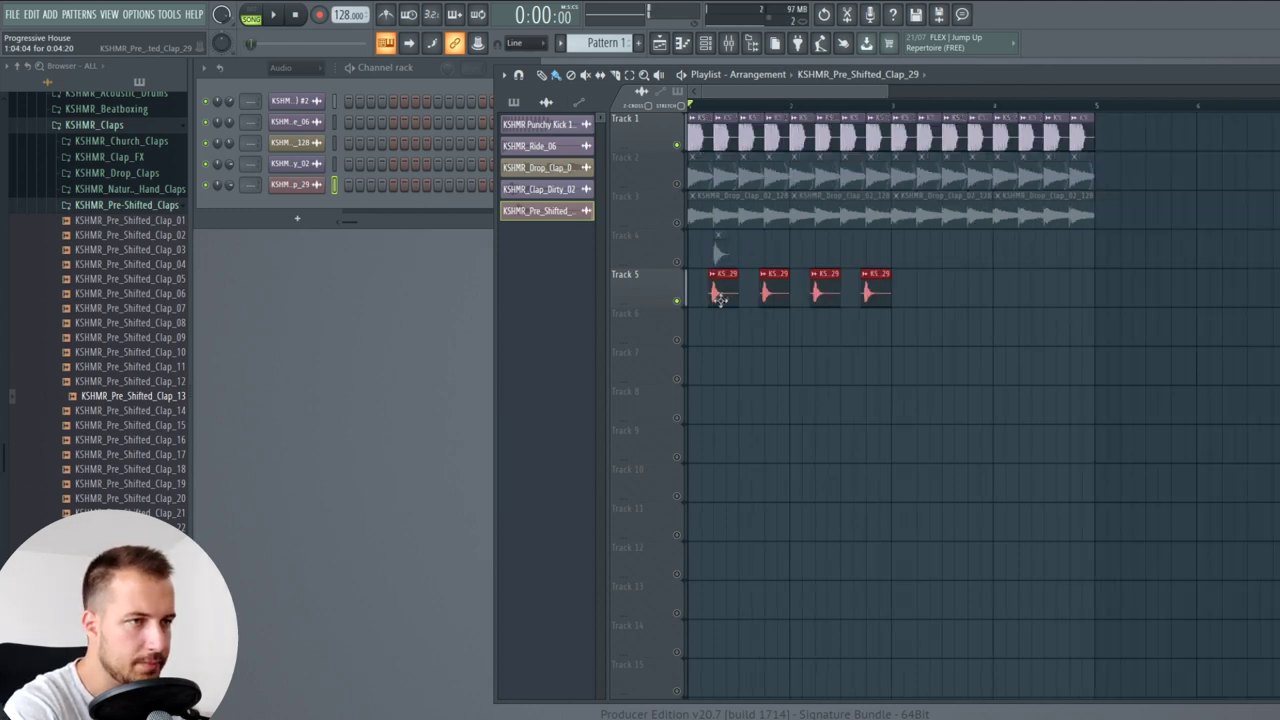
{"action": "left_click_drag", "start_coordinate": [723, 297], "coordinate": [929, 293]}
{"action": "key", "text": "ctrl+d"}
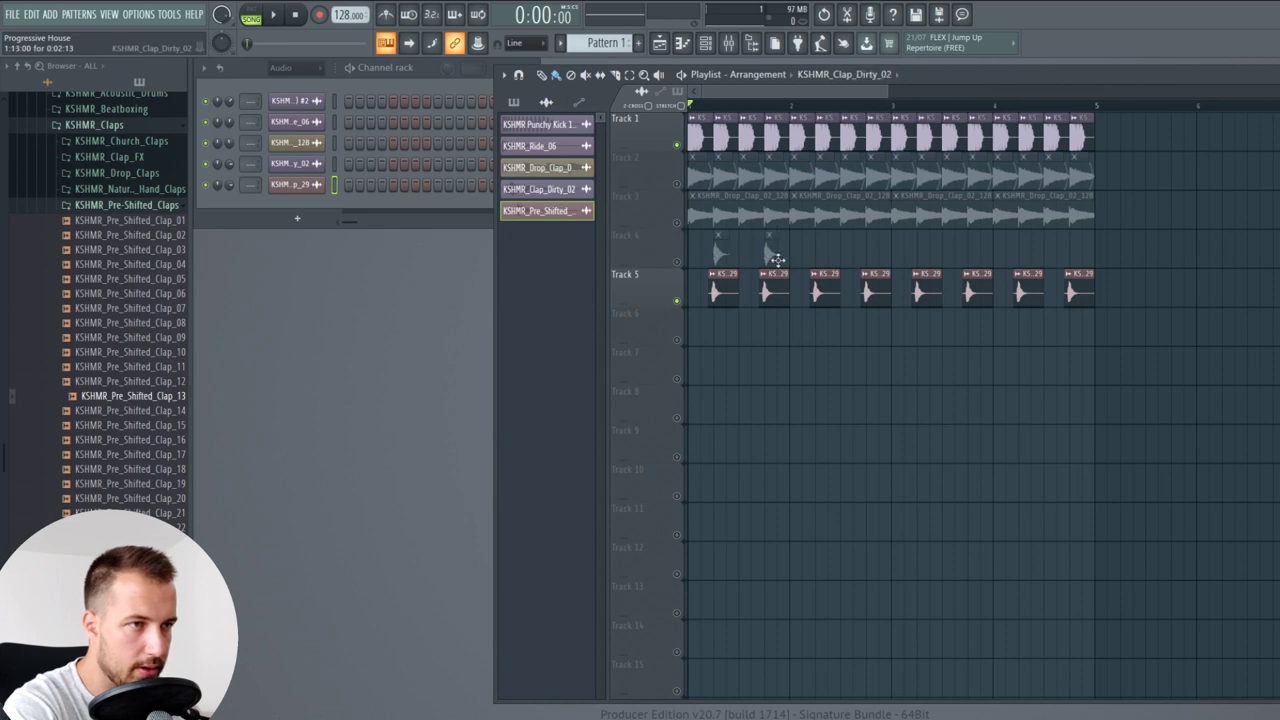
- Unmute Track 4 and play KSHMR_Clap_Dirty_02 together with the kick and the pre-shifted clap
{"action": "left_click", "coordinate": [677, 262]}
{"action": "scroll", "coordinate": [913, 216], "scroll_direction": "up", "scroll_amount": 5}
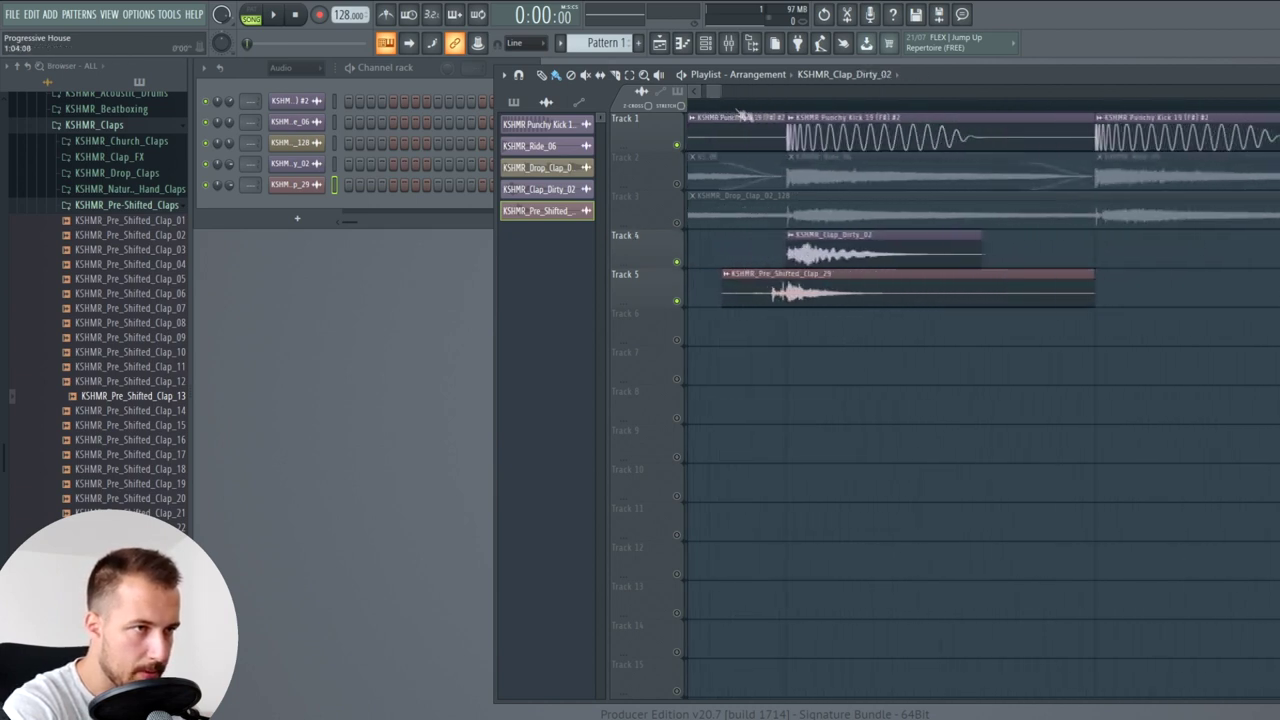
{"action": "key", "text": "space"}
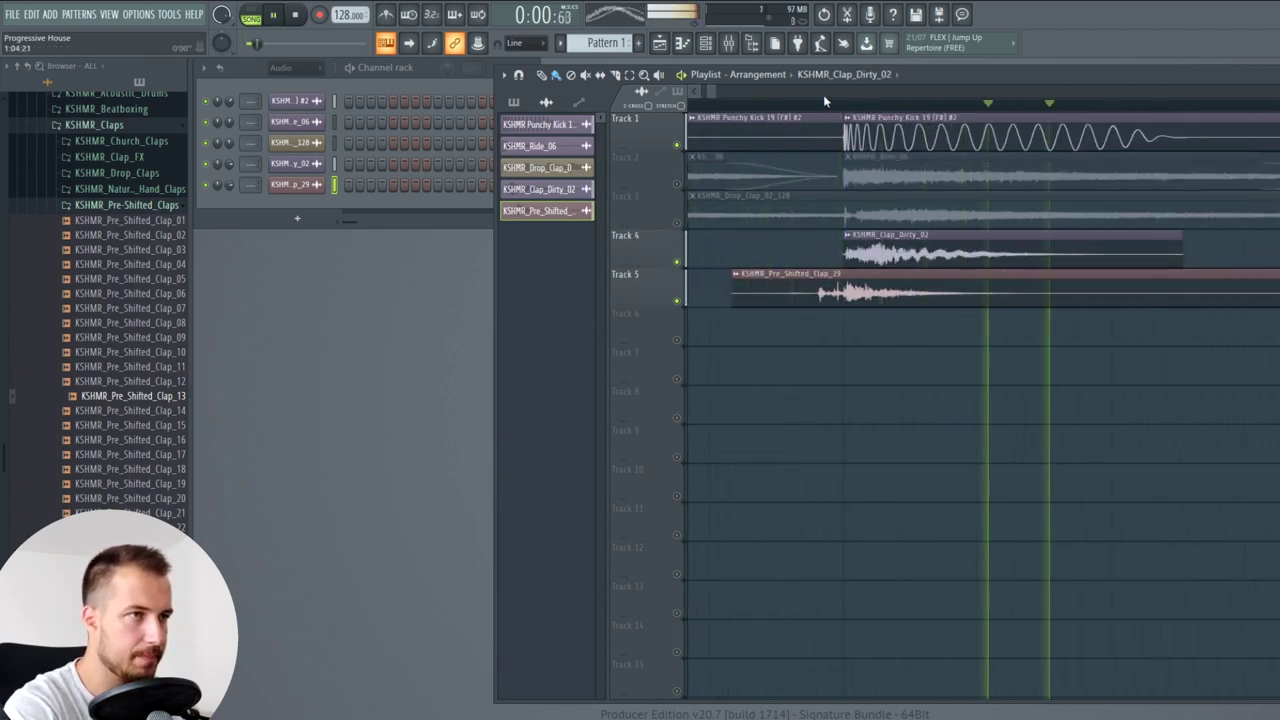
{"action": "scroll", "coordinate": [823, 94], "scroll_direction": "down", "scroll_amount": 3}
{"action": "scroll", "coordinate": [825, 110], "scroll_direction": "down", "scroll_amount": 3}
{"action": "key", "text": "space"}
- Check the sample settings of KSHMR_Clap_Dirty_02 on Track 4 and listen to it against the kick
{"action": "double_click", "coordinate": [770, 245]}
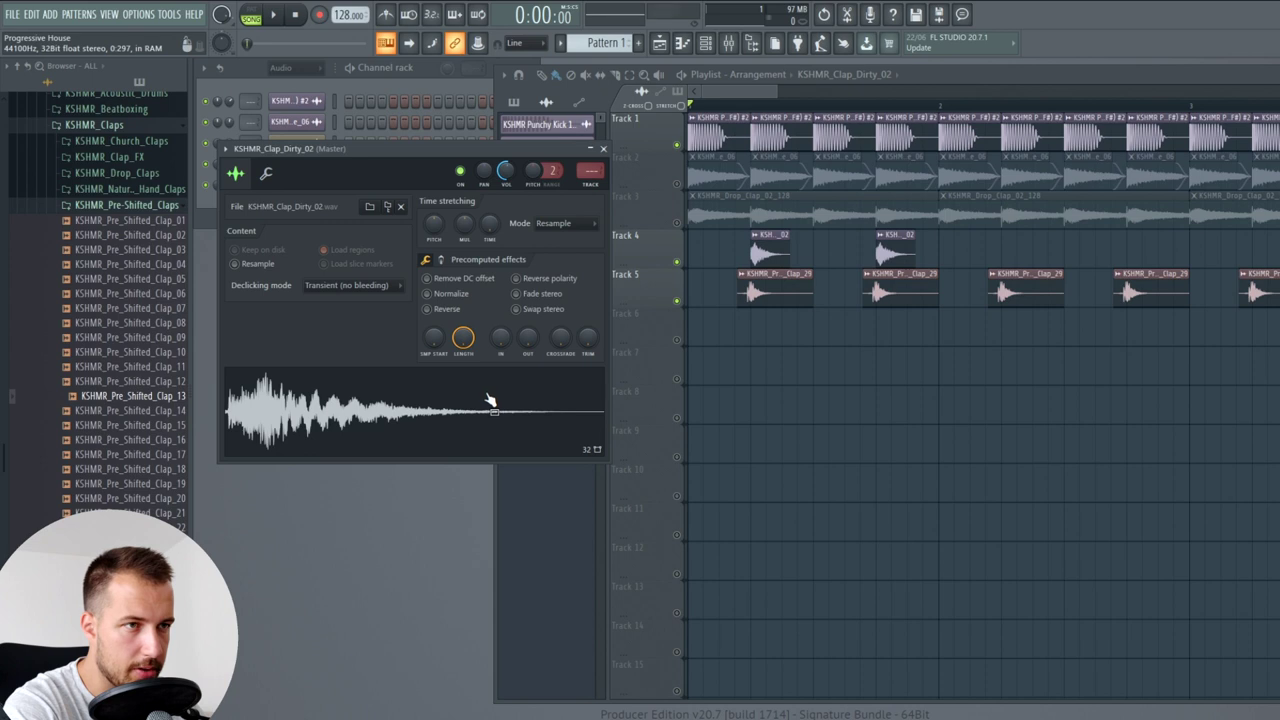
{"action": "left_click", "coordinate": [603, 148]}
{"action": "key", "text": "space"}
{"action": "scroll", "coordinate": [820, 200], "scroll_direction": "down", "scroll_amount": 1}
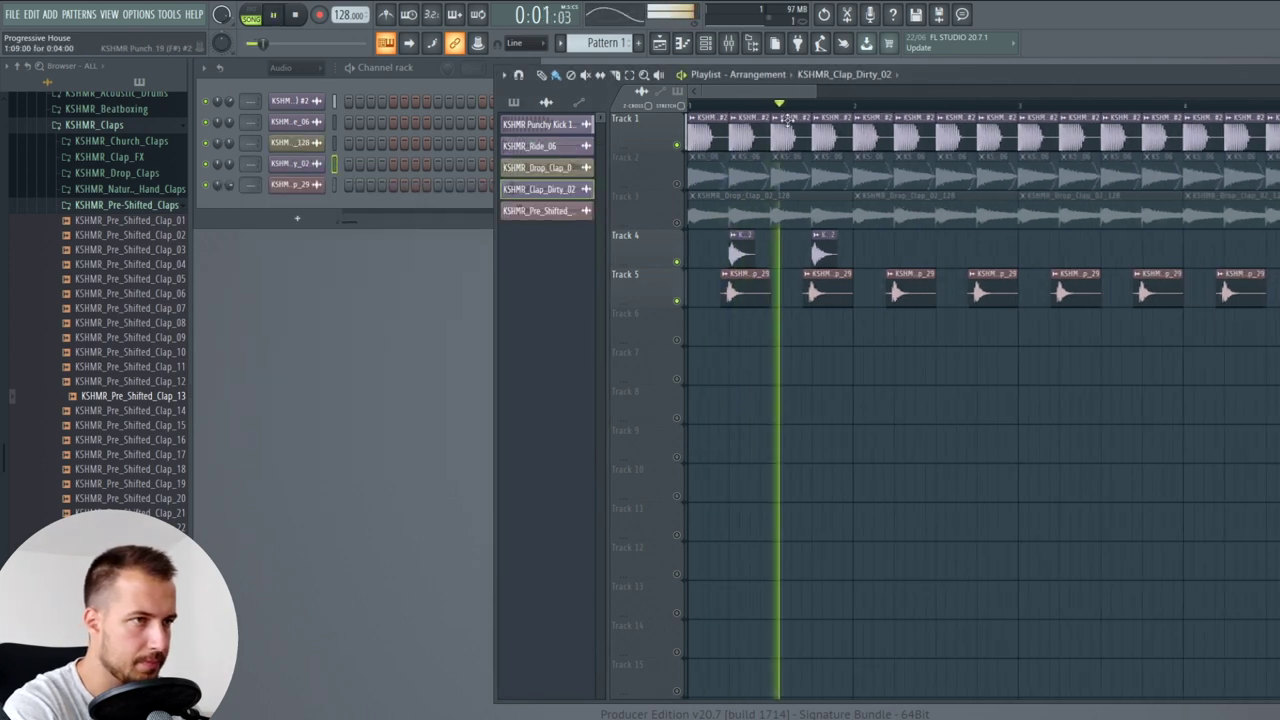
{"action": "key", "text": "space"}
- Place KSHMR_Clap_Dirty_02 on Track 4 on every remaining second and fourth beat through bar 4
{"action": "left_click", "coordinate": [902, 255]}
{"action": "left_click_drag", "start_coordinate": [952, 257], "coordinate": [1106, 257]}
{"action": "left_click_drag", "start_coordinate": [1106, 257], "coordinate": [1097, 257]}
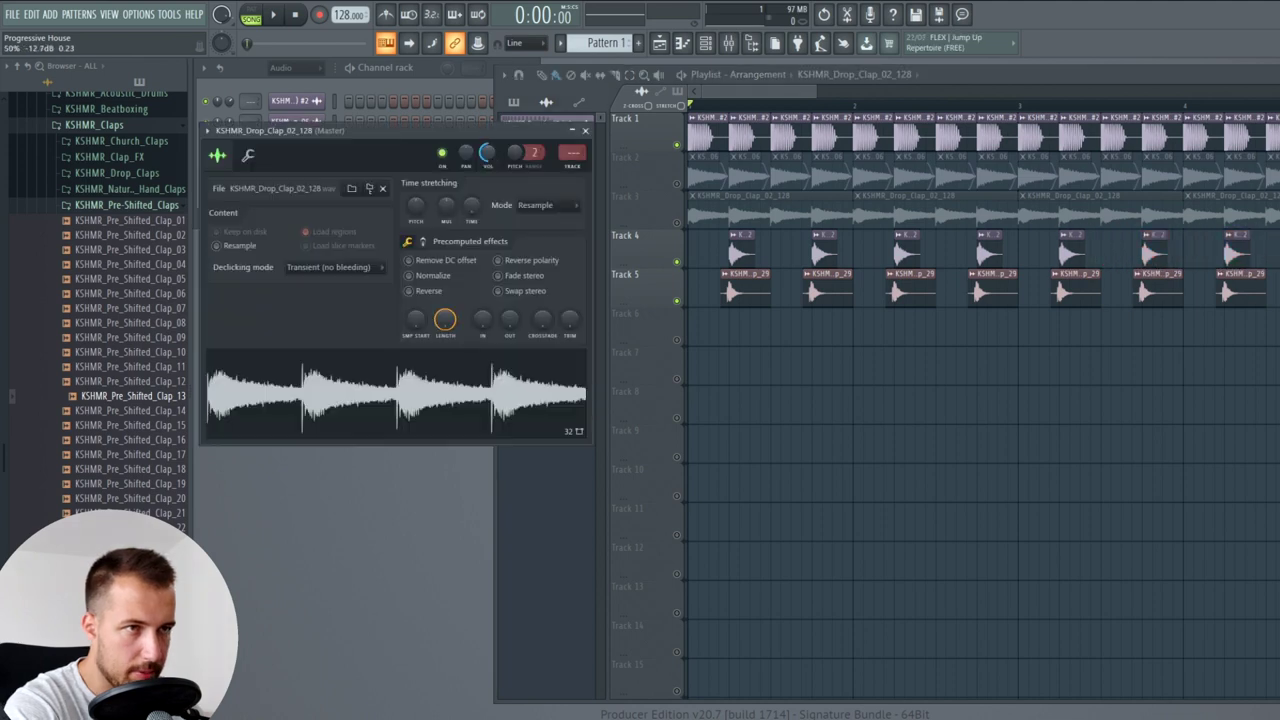
- Solo Track 3 and check the sample settings of KSHMR_Drop_Clap_02_128 and KSHMR_Ride_06
{"action": "left_click", "coordinate": [585, 131]}
{"action": "right_click", "coordinate": [679, 222]}
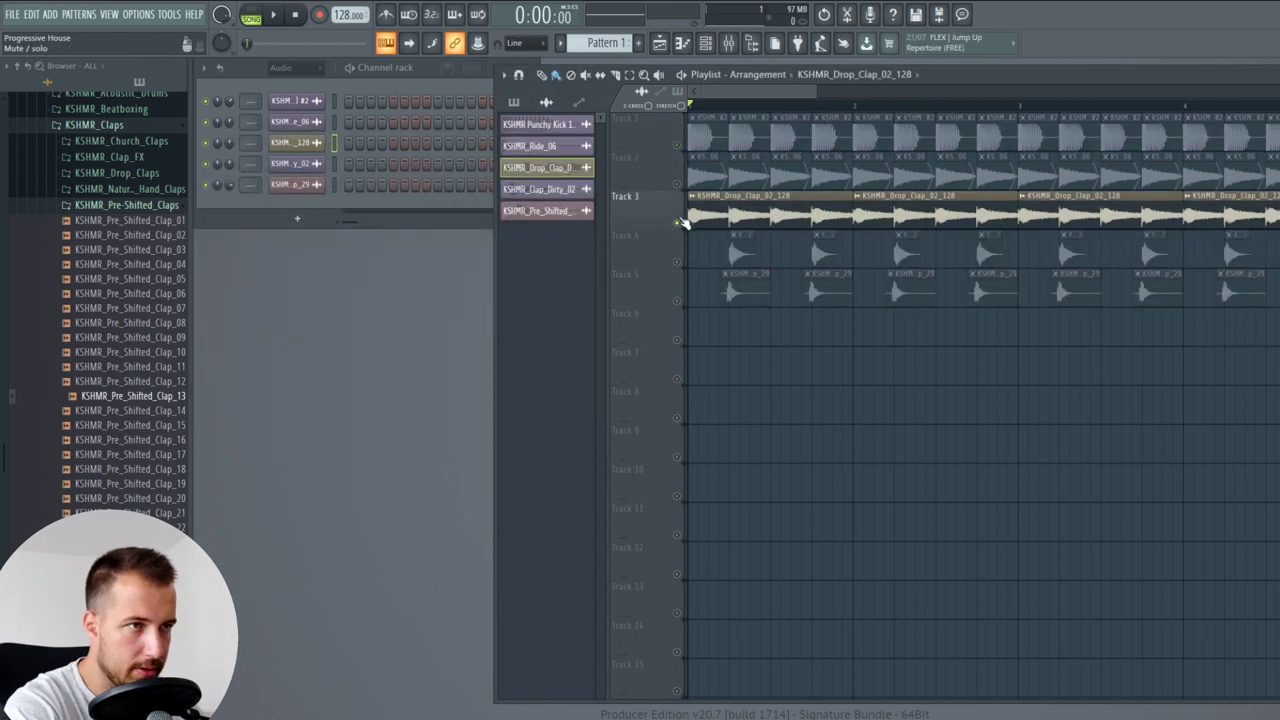
{"action": "double_click", "coordinate": [708, 165]}
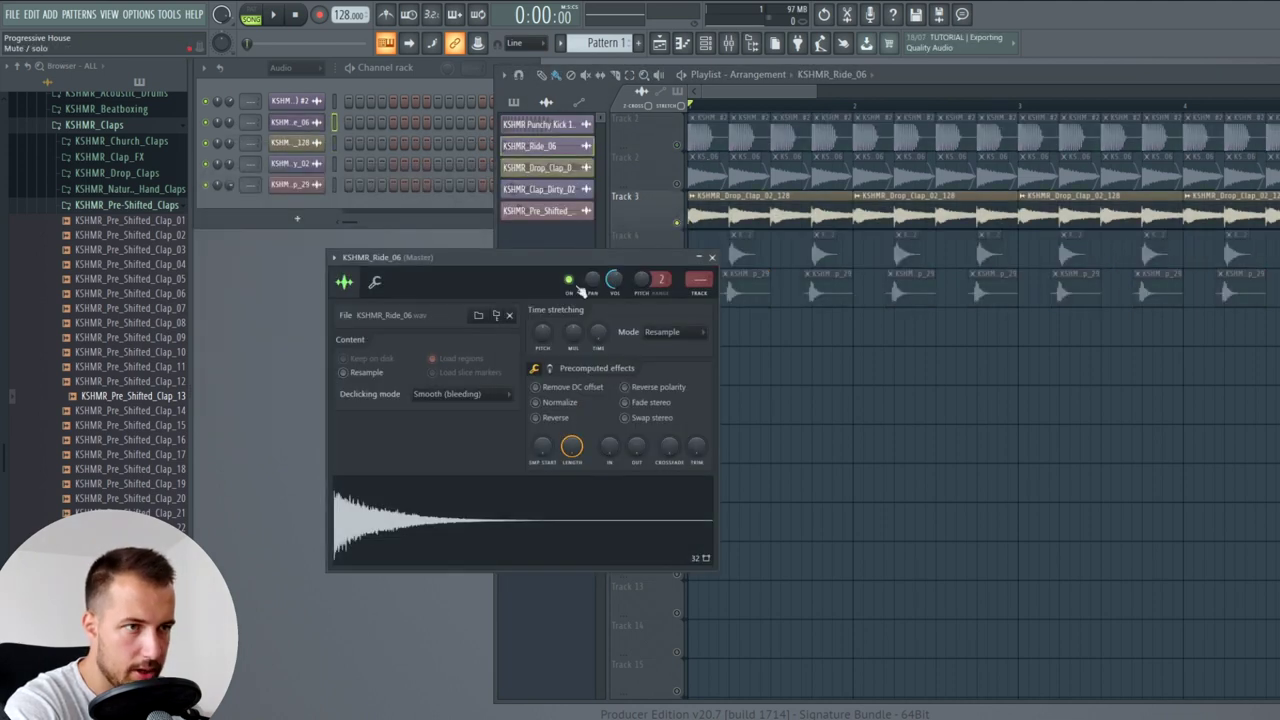
{"action": "left_click", "coordinate": [712, 259]}
- Re-enable all playlist tracks and play the layered kick, ride and claps together
{"action": "right_click", "coordinate": [678, 184]}
{"action": "right_click", "coordinate": [678, 184]}
{"action": "key", "text": "space"}
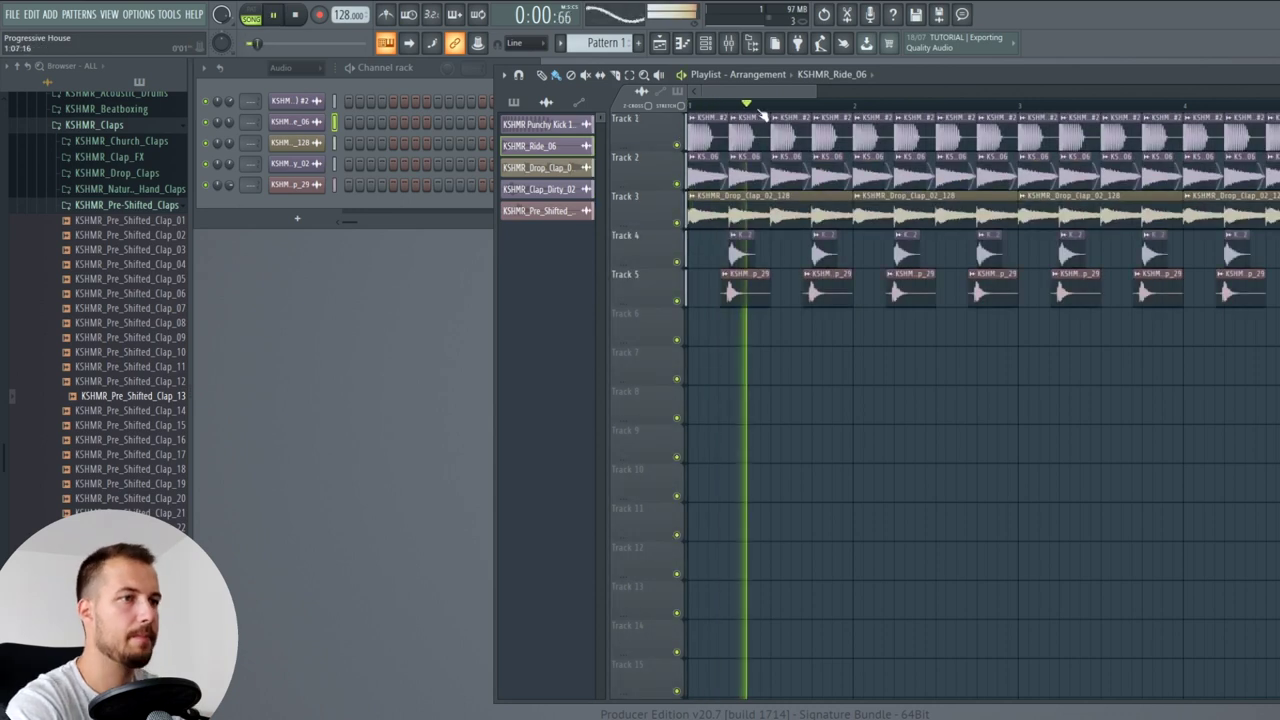
{"action": "scroll", "coordinate": [762, 116], "scroll_direction": "down", "scroll_amount": 5}
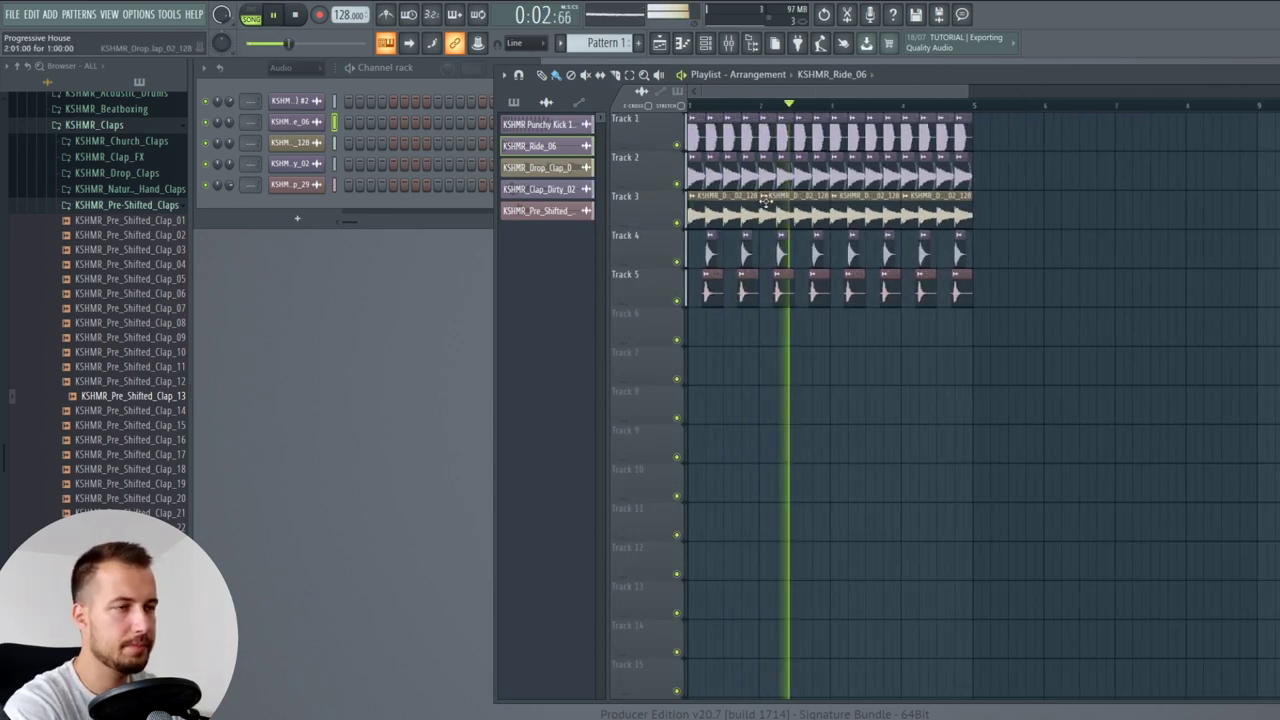
{"action": "key", "text": "space"}
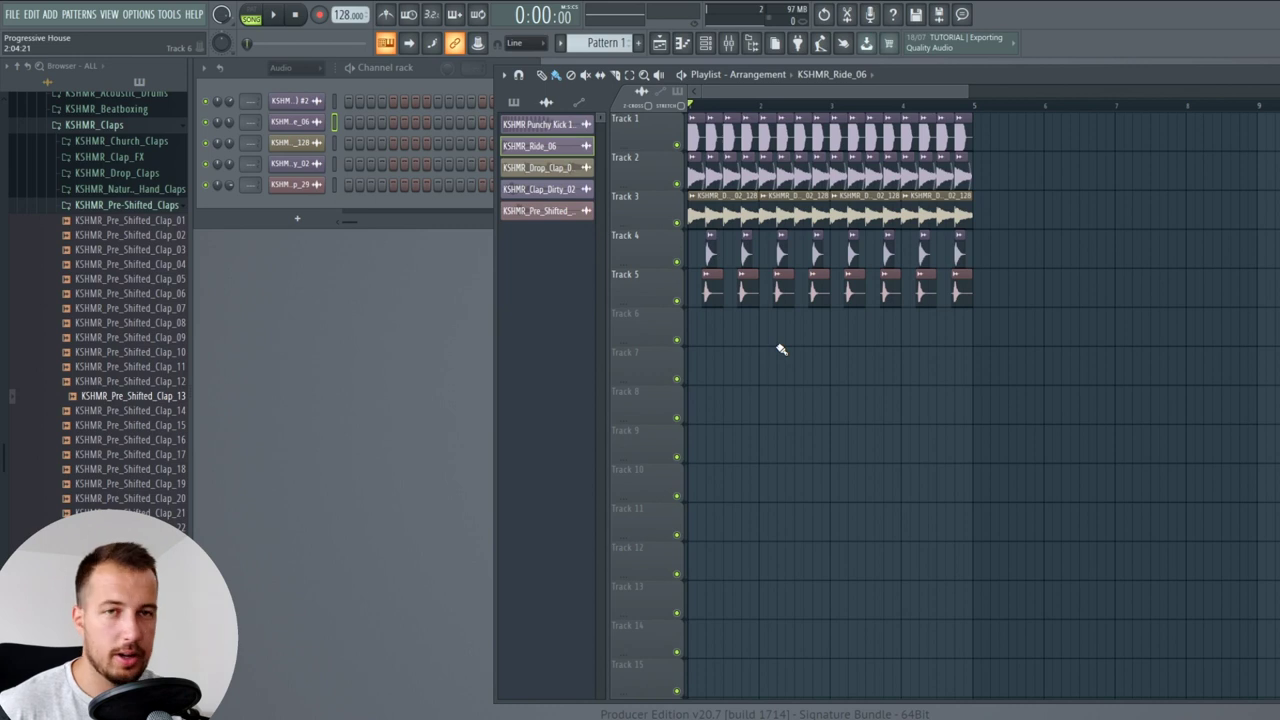
{"action": "key", "text": "space"}
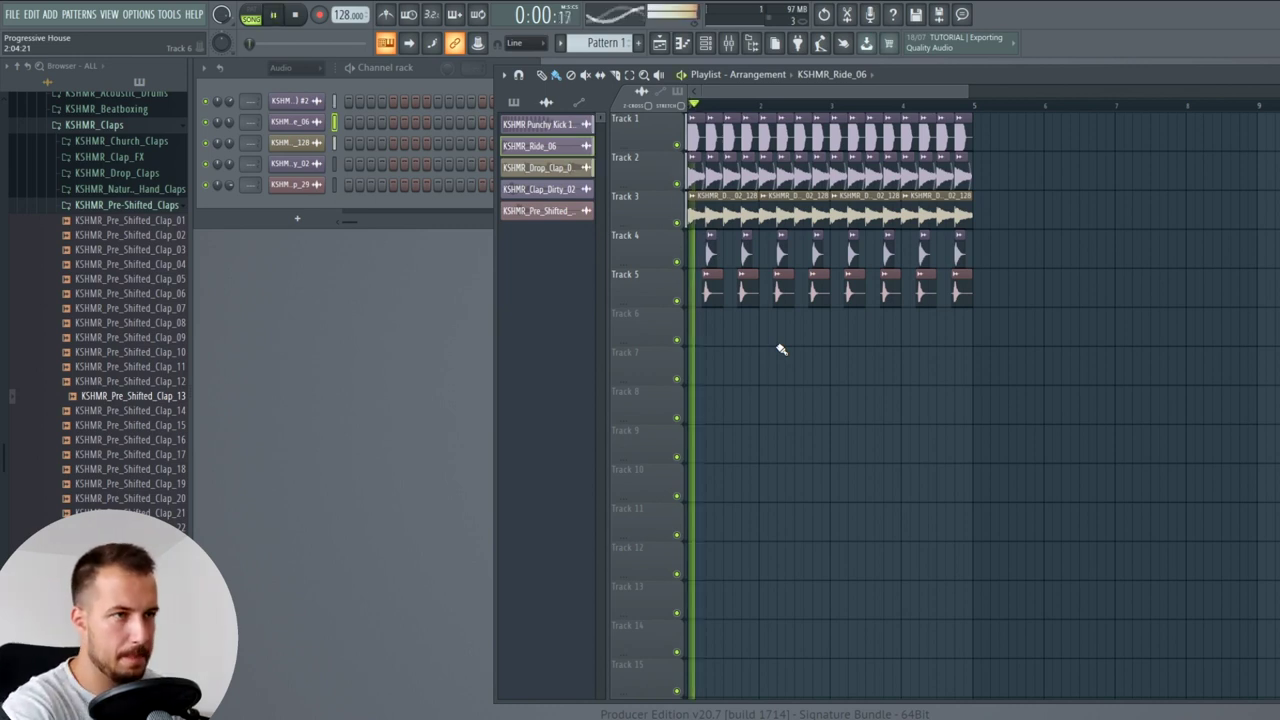
{"action": "key", "text": "space"}
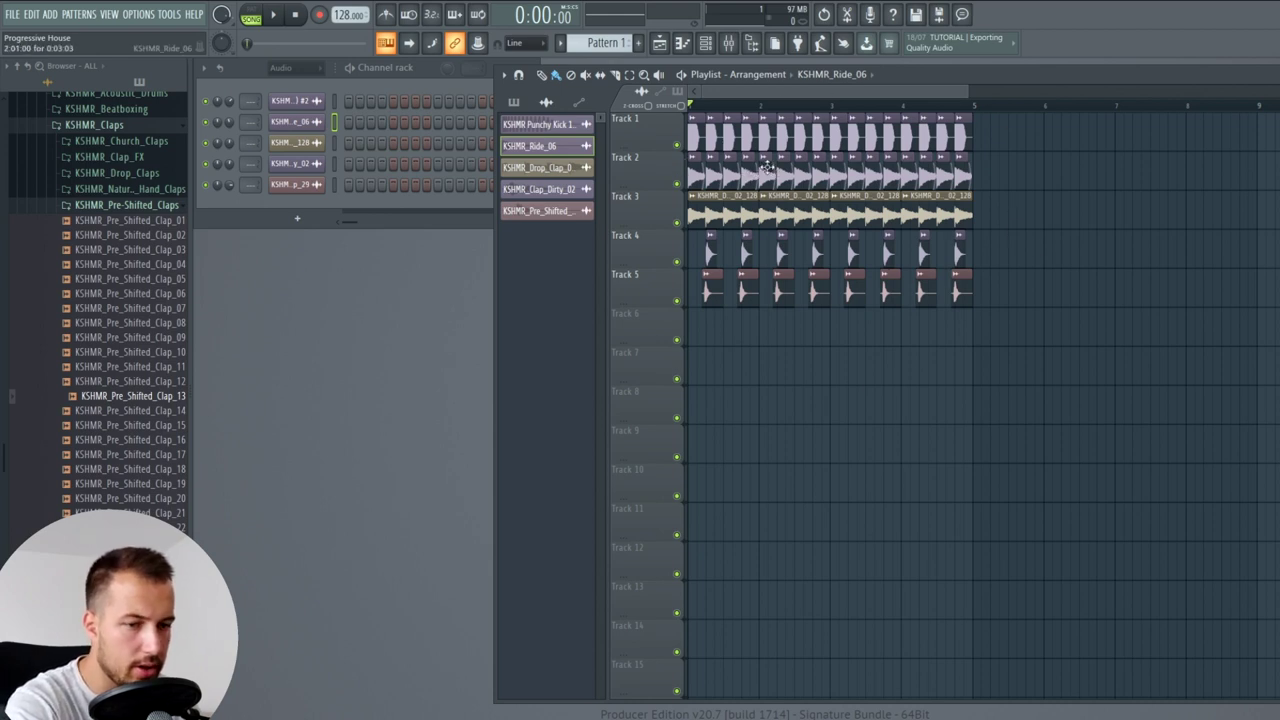
- Place a KSHMR_Ride_06 clip on Track 6 at bar 2 and make it unique
{"action": "left_click", "coordinate": [774, 330]}
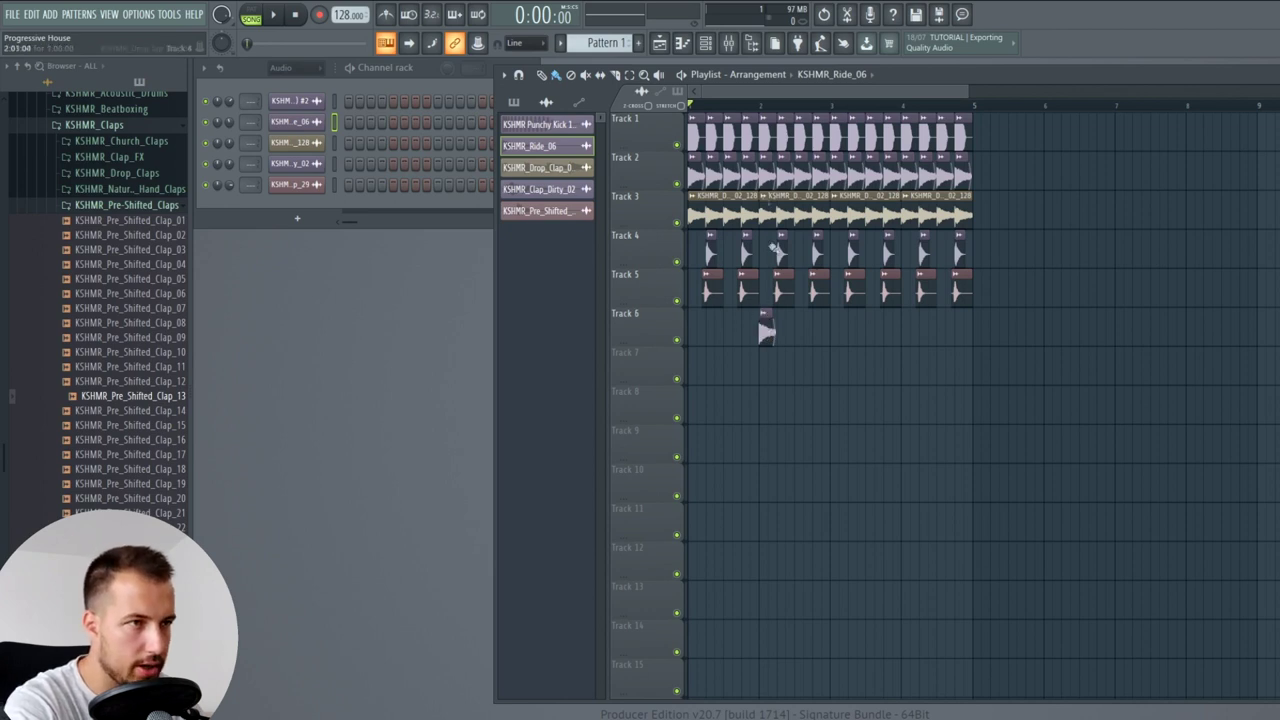
{"action": "right_click", "coordinate": [765, 320]}
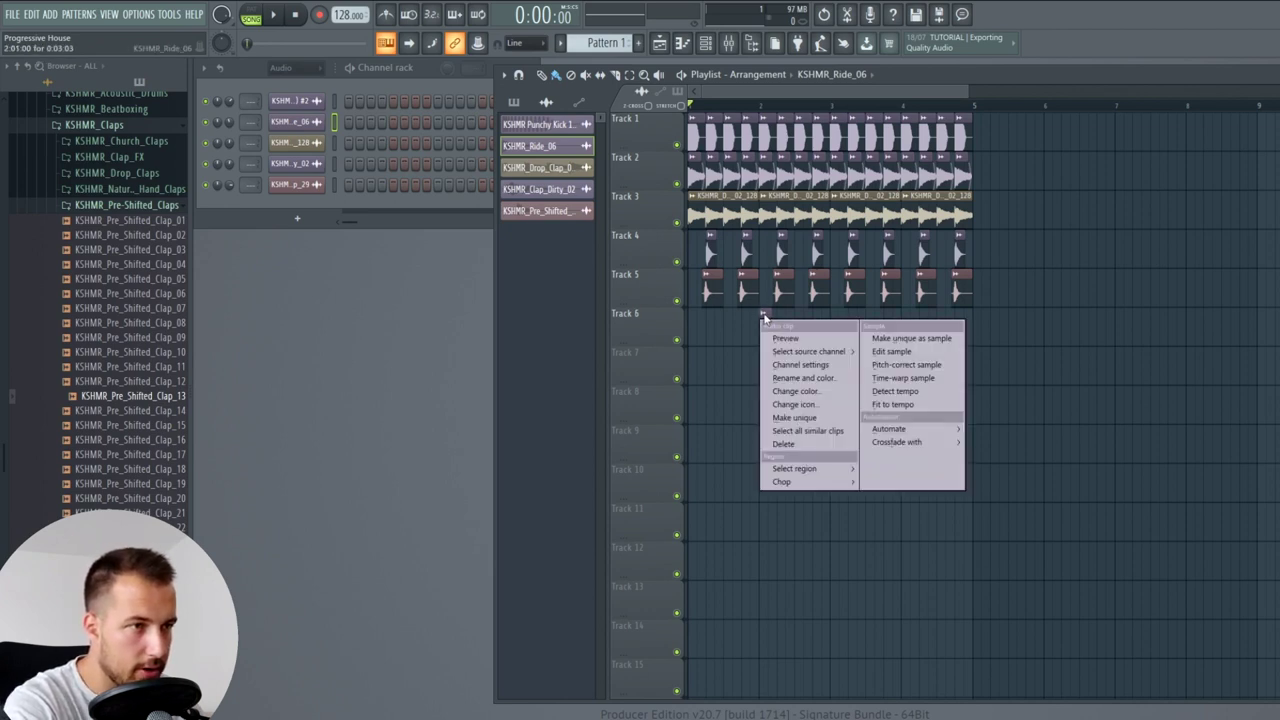
{"action": "left_click", "coordinate": [790, 420]}
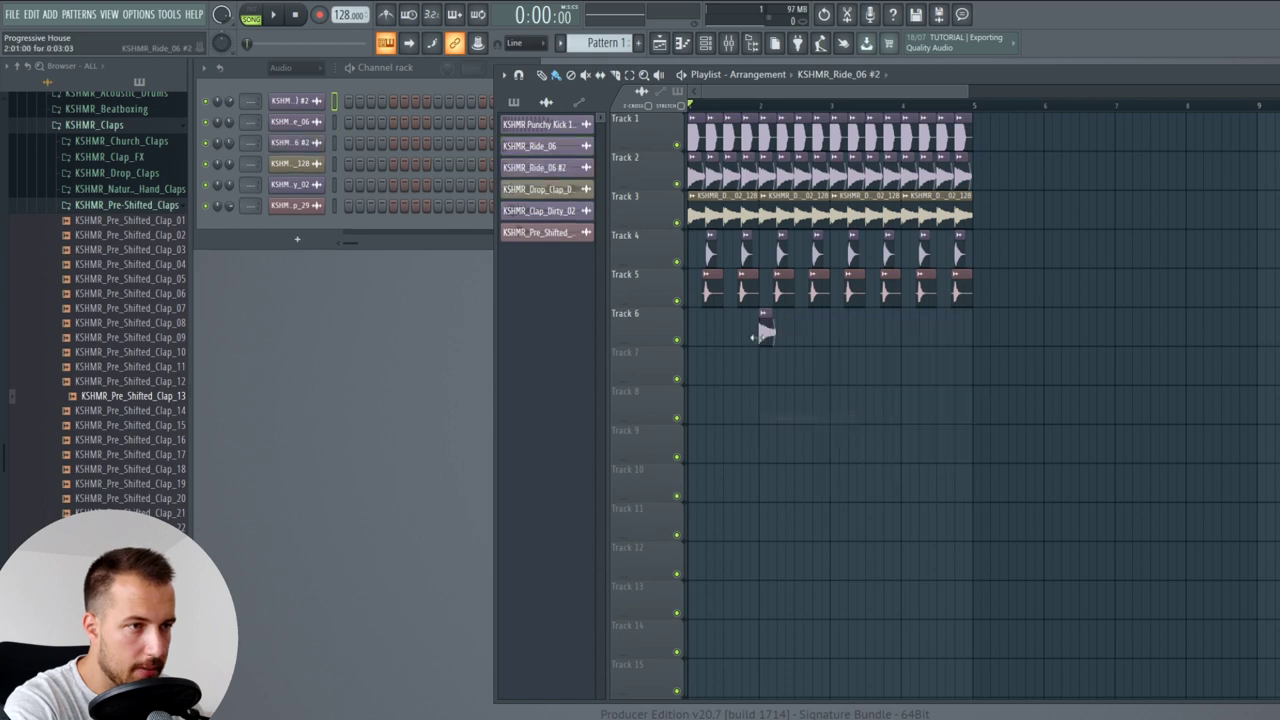
- Reverse the unique ride on Track 6 and trim it to its rising end, finishing right at the start of bar 2
{"action": "key", "text": "Escape"}
{"action": "left_click_drag", "start_coordinate": [774, 340], "coordinate": [838, 343]}
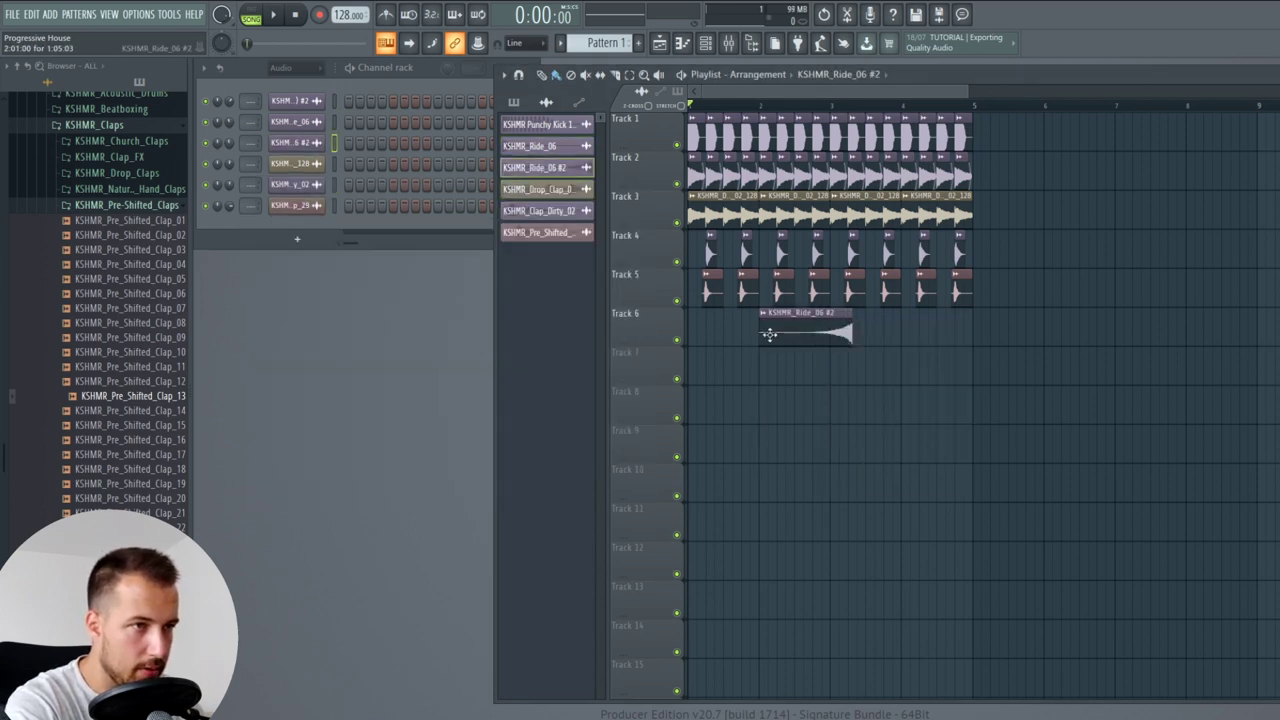
{"action": "left_click_drag", "start_coordinate": [765, 331], "coordinate": [735, 337]}
{"action": "scroll", "coordinate": [737, 106], "scroll_direction": "up", "scroll_amount": 5}
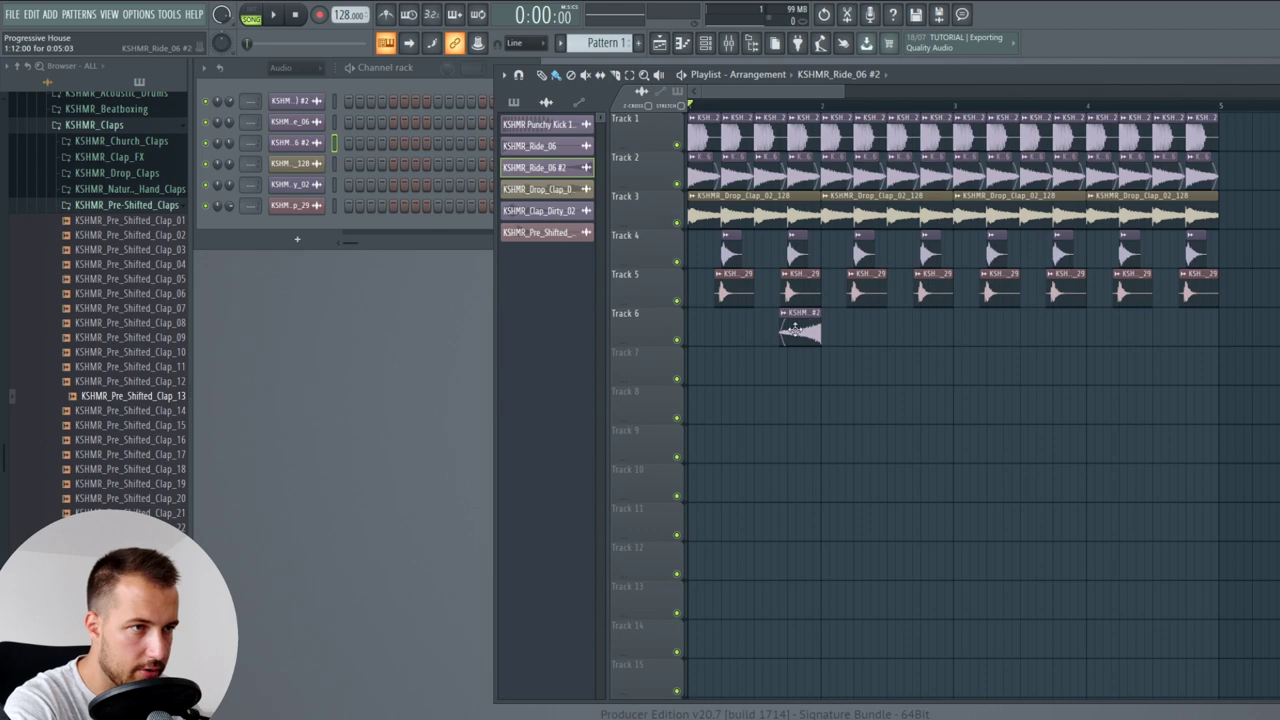
- Open the reversed ride's sample settings and play it with the rest of the drums
{"action": "double_click", "coordinate": [800, 332]}
{"action": "key", "text": "space"}
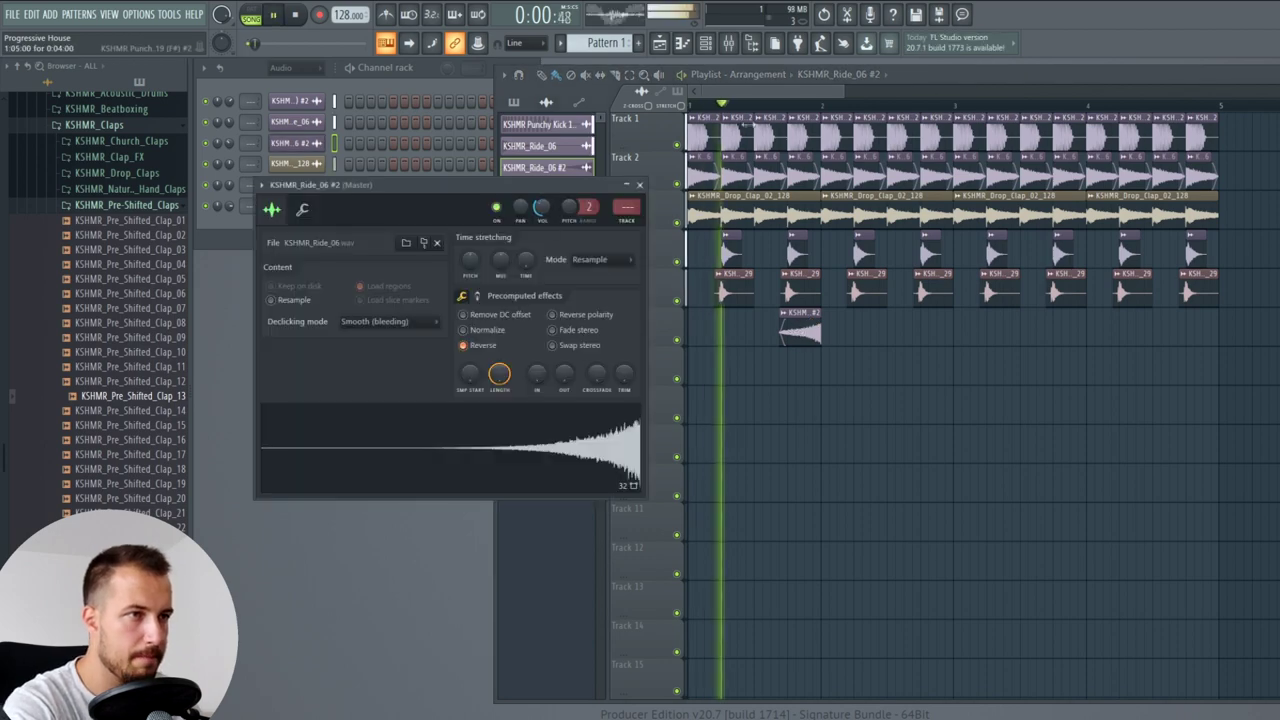
{"action": "key", "text": "space"}
- Repeat the reversed ride on Track 6 at the end of bars 2, 3 and 4, and play the section
{"action": "left_click_drag", "start_coordinate": [872, 330], "coordinate": [1198, 330]}
{"action": "key", "text": "space"}
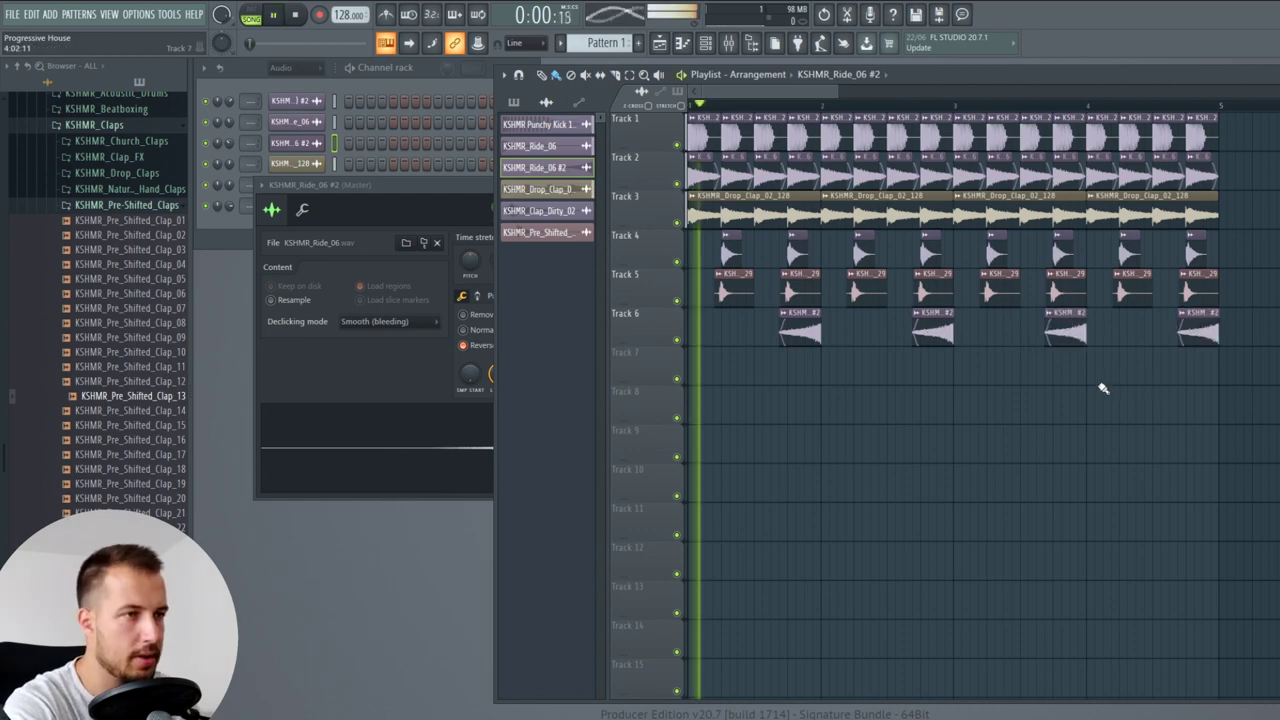
{"action": "left_click", "coordinate": [448, 190]}
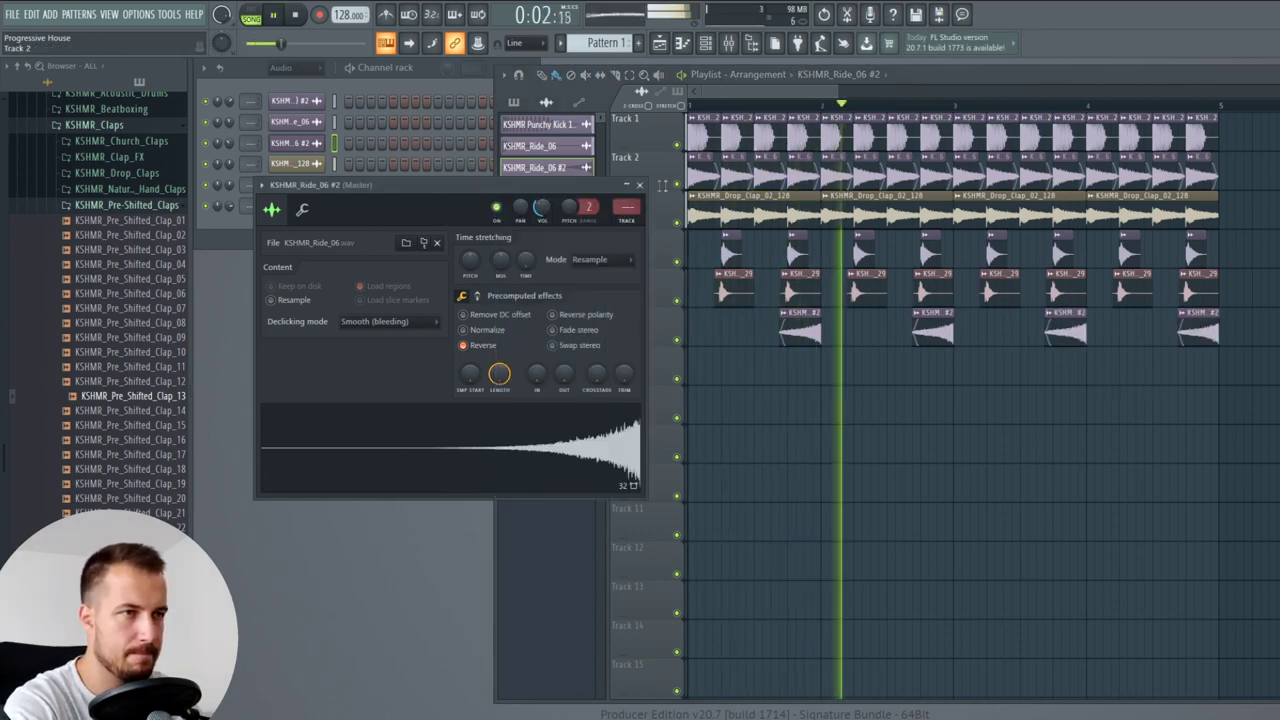
{"action": "left_click", "coordinate": [647, 186]}
{"action": "left_click_drag", "start_coordinate": [838, 94], "coordinate": [1032, 95]}
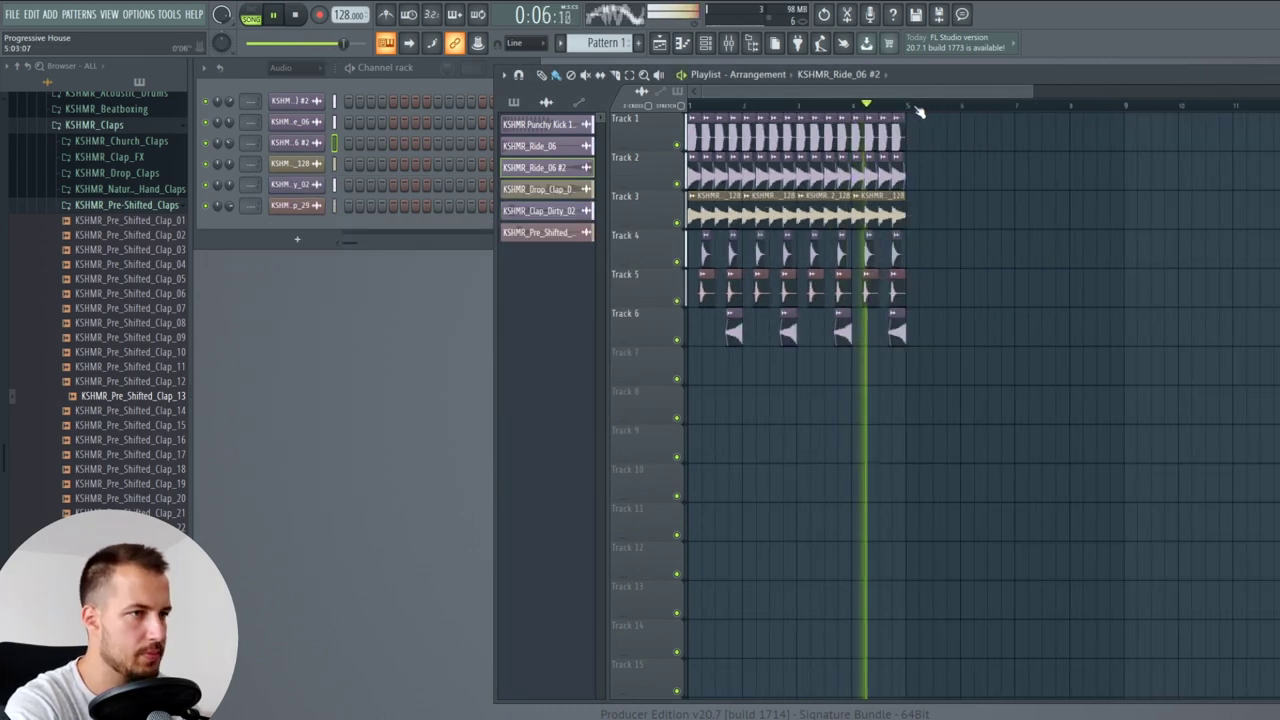
{"action": "key", "text": "space"}
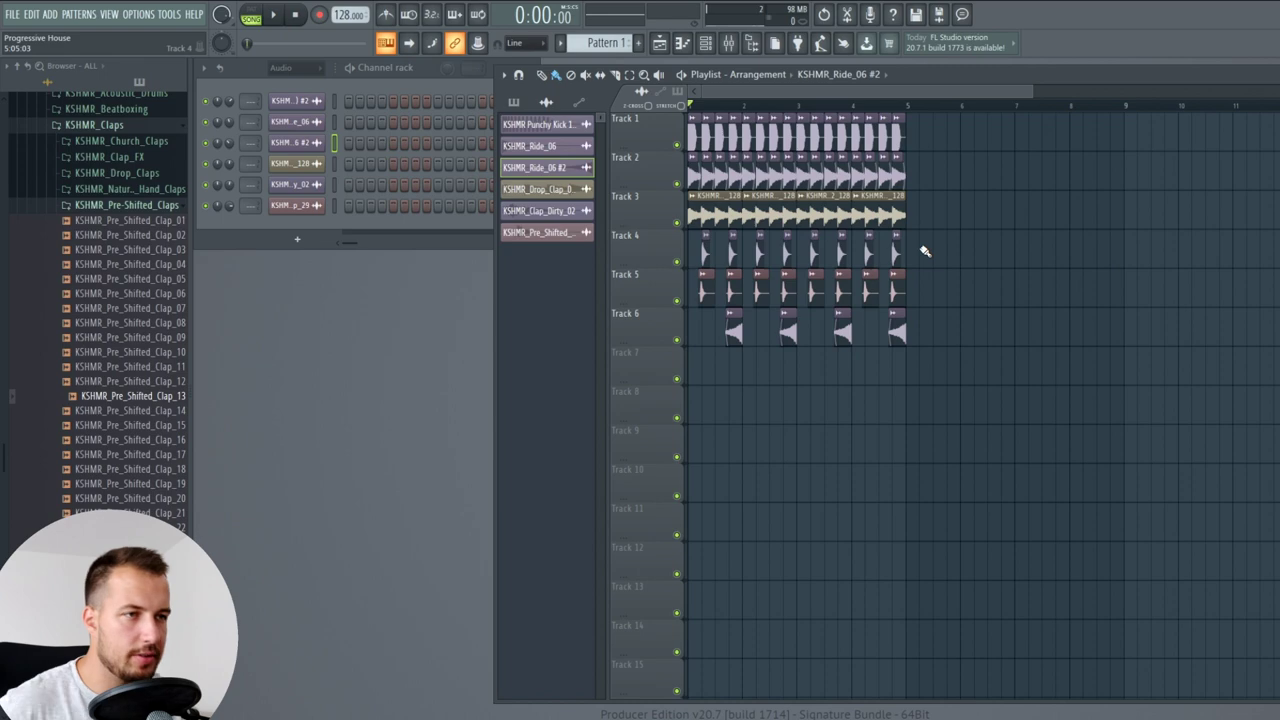
- Duplicate the whole four-bar drum section on all six tracks until it fills 16 bars
{"action": "key", "text": "ctrl+a"}
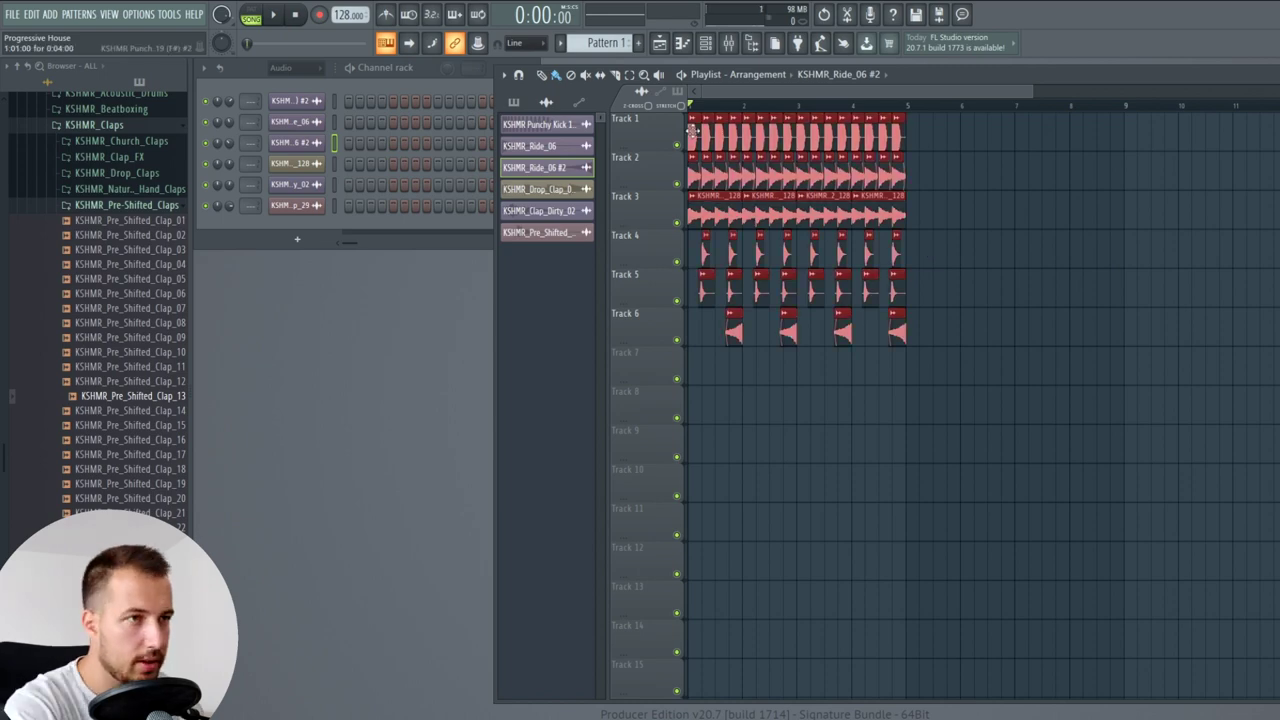
{"action": "left_click_drag", "start_coordinate": [693, 133], "coordinate": [919, 134]}
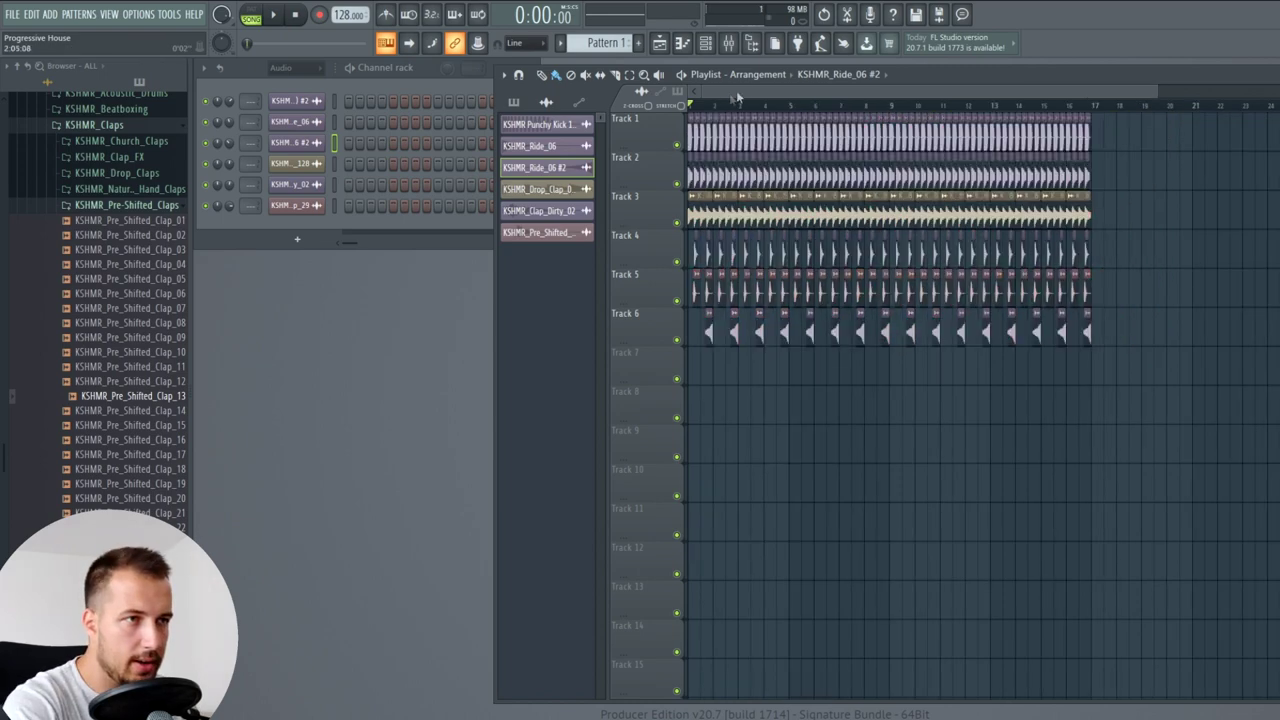
- Delete the opening clips so the rides on Tracks 2 and 6 enter from bar 3 and the claps on Tracks 3–5 from bar 5
{"action": "scroll", "coordinate": [708, 140], "scroll_direction": "up", "scroll_amount": 3}
{"action": "mouse_move", "coordinate": [693, 183]}
{"action": "left_mouse_down"}
{"action": "mouse_move", "coordinate": [766, 188]}
{"action": "mouse_move", "coordinate": [706, 213]}
{"action": "left_mouse_up"}
{"action": "left_click_drag", "start_coordinate": [743, 334], "coordinate": [811, 343]}
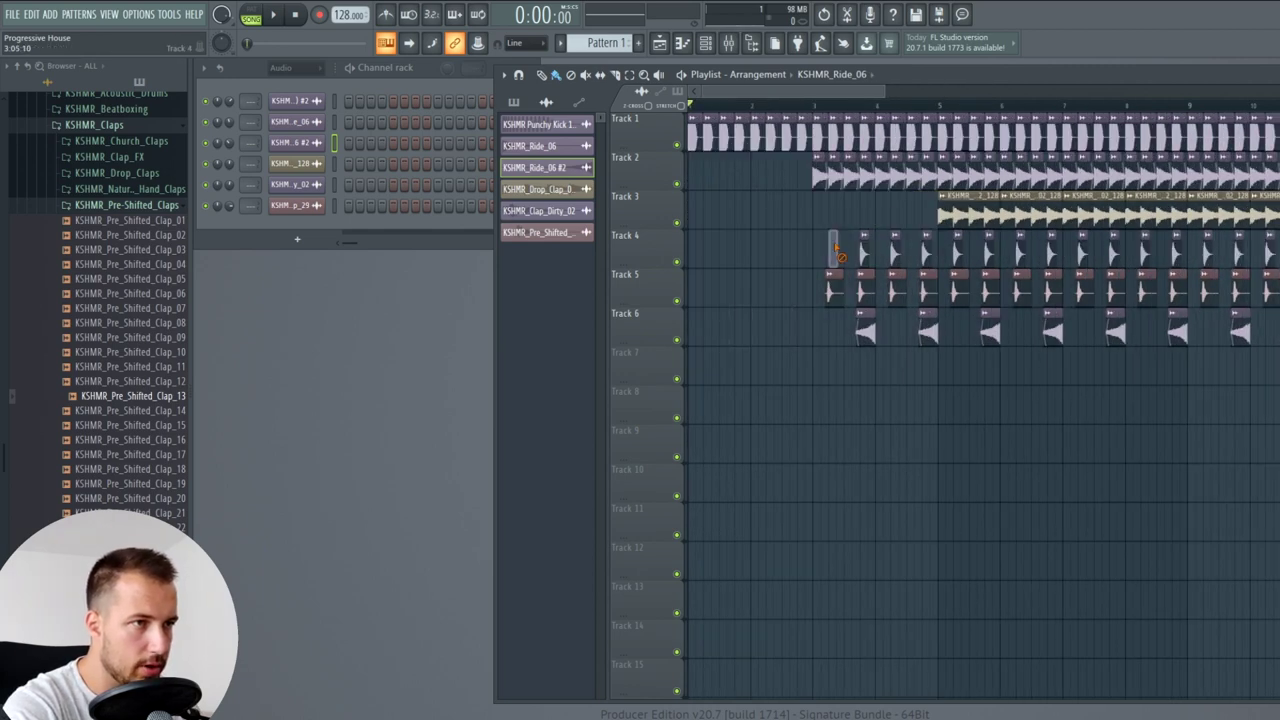
{"action": "mouse_move", "coordinate": [838, 250]}
{"action": "left_mouse_down"}
{"action": "mouse_move", "coordinate": [930, 255]}
{"action": "mouse_move", "coordinate": [890, 290]}
{"action": "mouse_move", "coordinate": [828, 290]}
{"action": "left_mouse_up"}
{"action": "scroll", "coordinate": [958, 110], "scroll_direction": "down", "scroll_amount": 2}
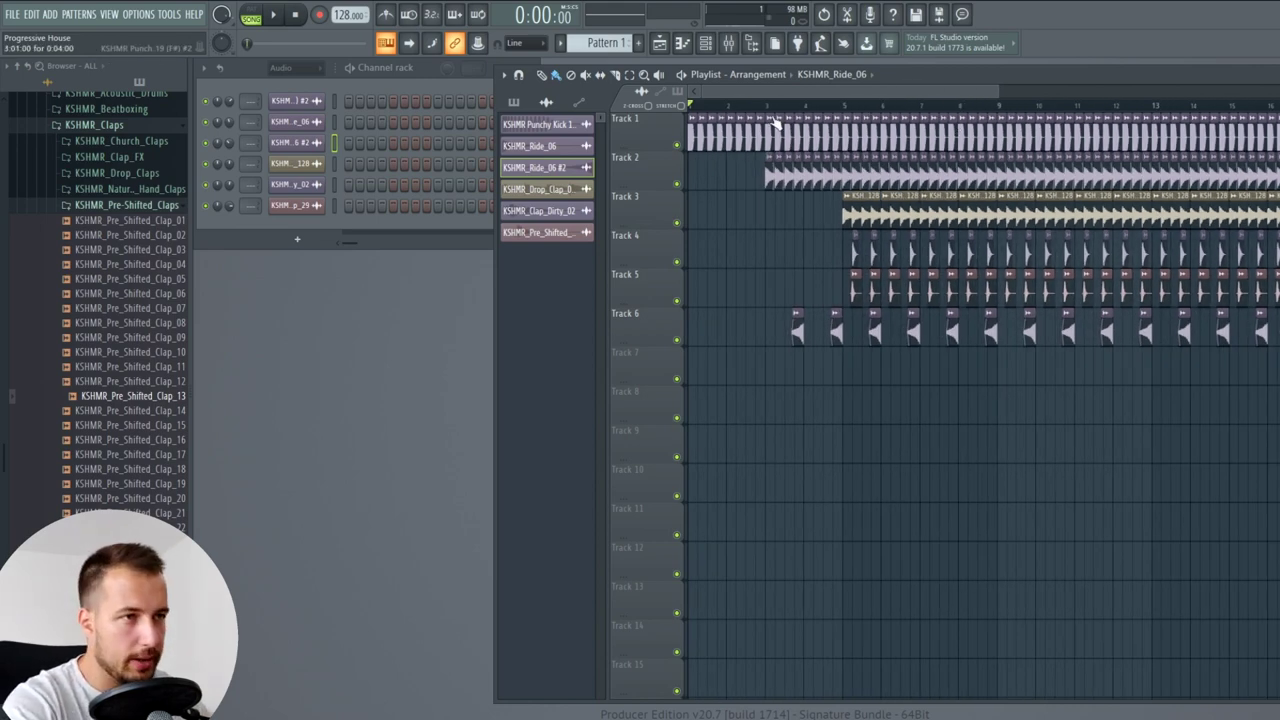
- Set the playback position to bar 3, where the ride enters, and start playback
{"action": "left_click_drag", "start_coordinate": [891, 95], "coordinate": [845, 100]}
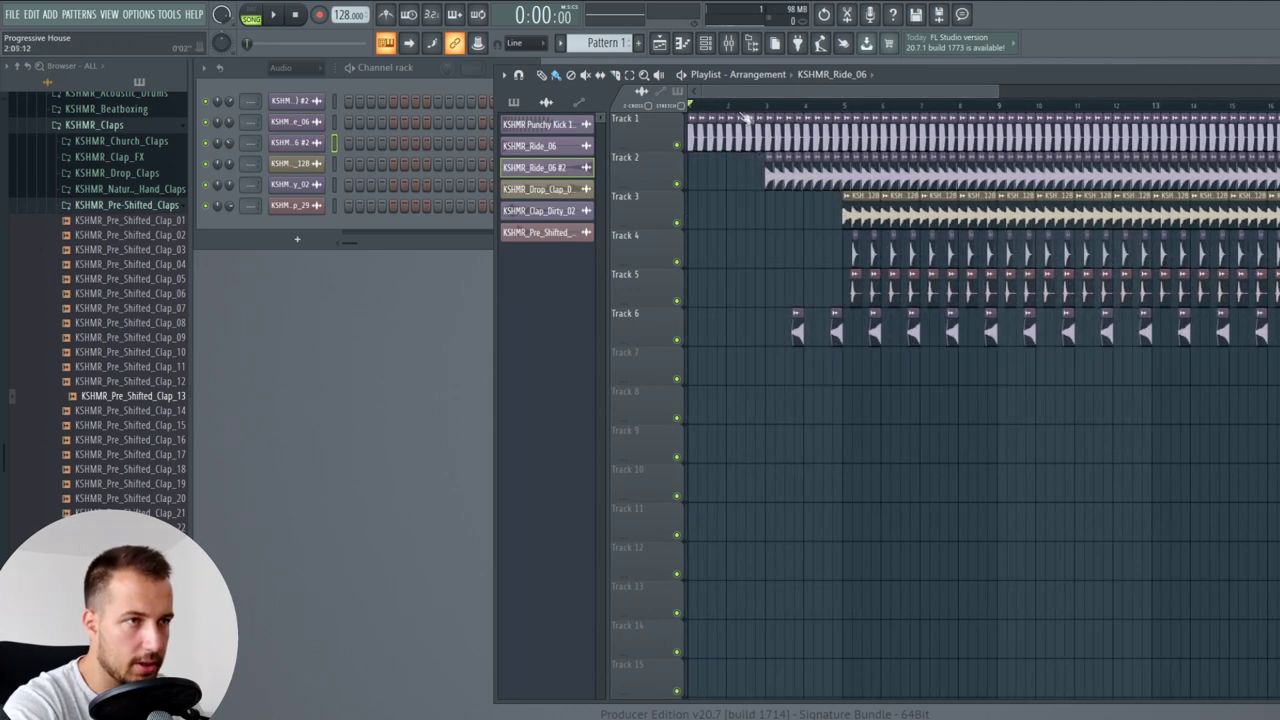
{"action": "left_click", "coordinate": [766, 106]}
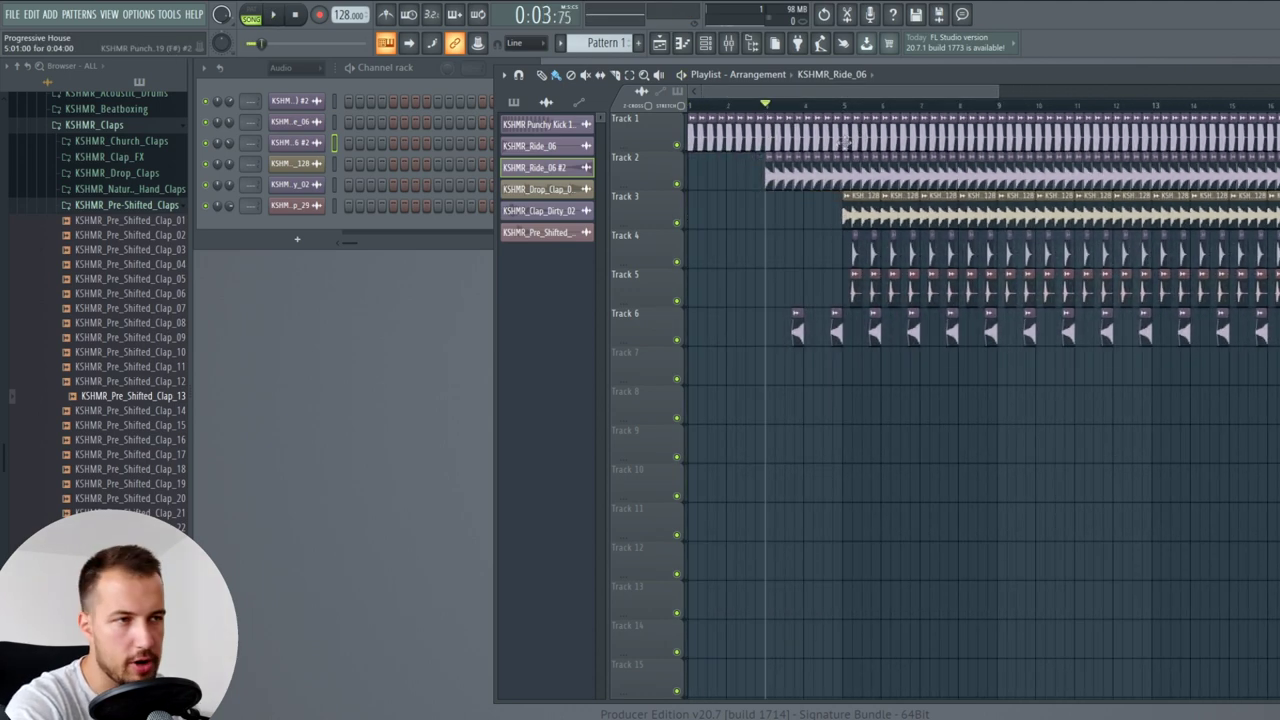
{"action": "key", "text": "space"}
- Compare playback from bar 5 with the drop clap on Track 3 muted and unmuted
{"action": "left_click", "coordinate": [678, 223]}
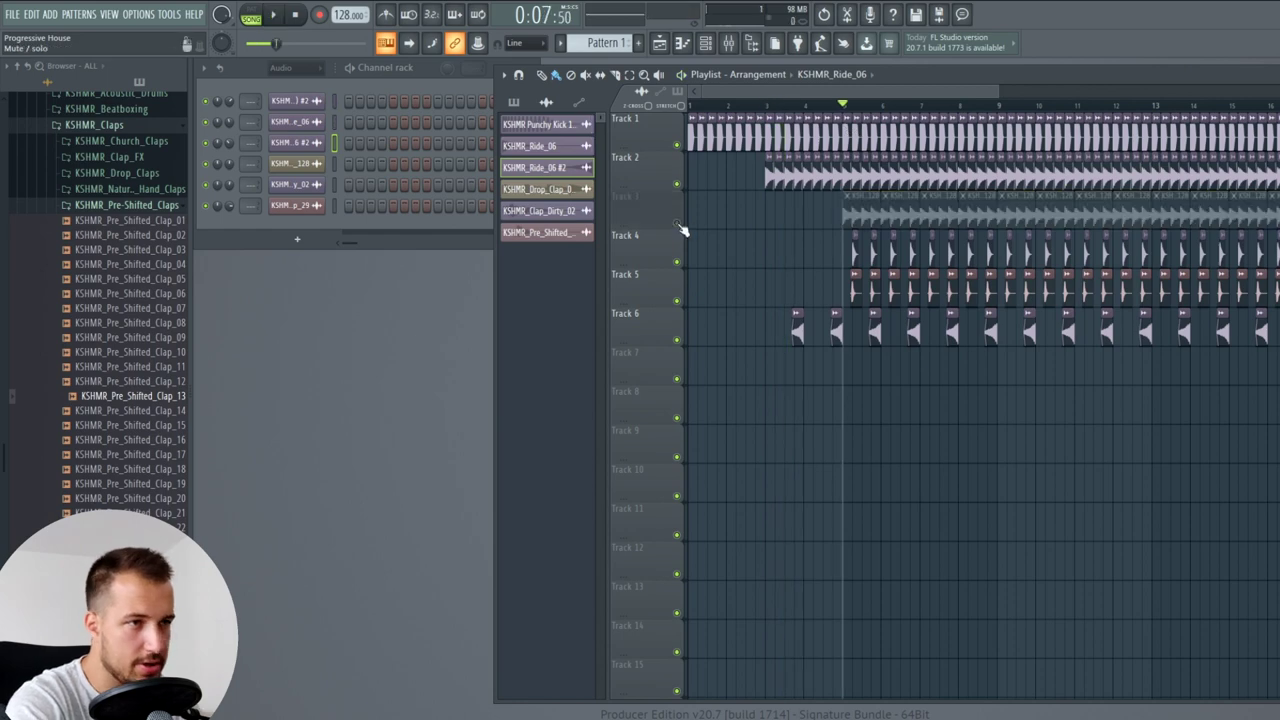
{"action": "key", "text": "space"}
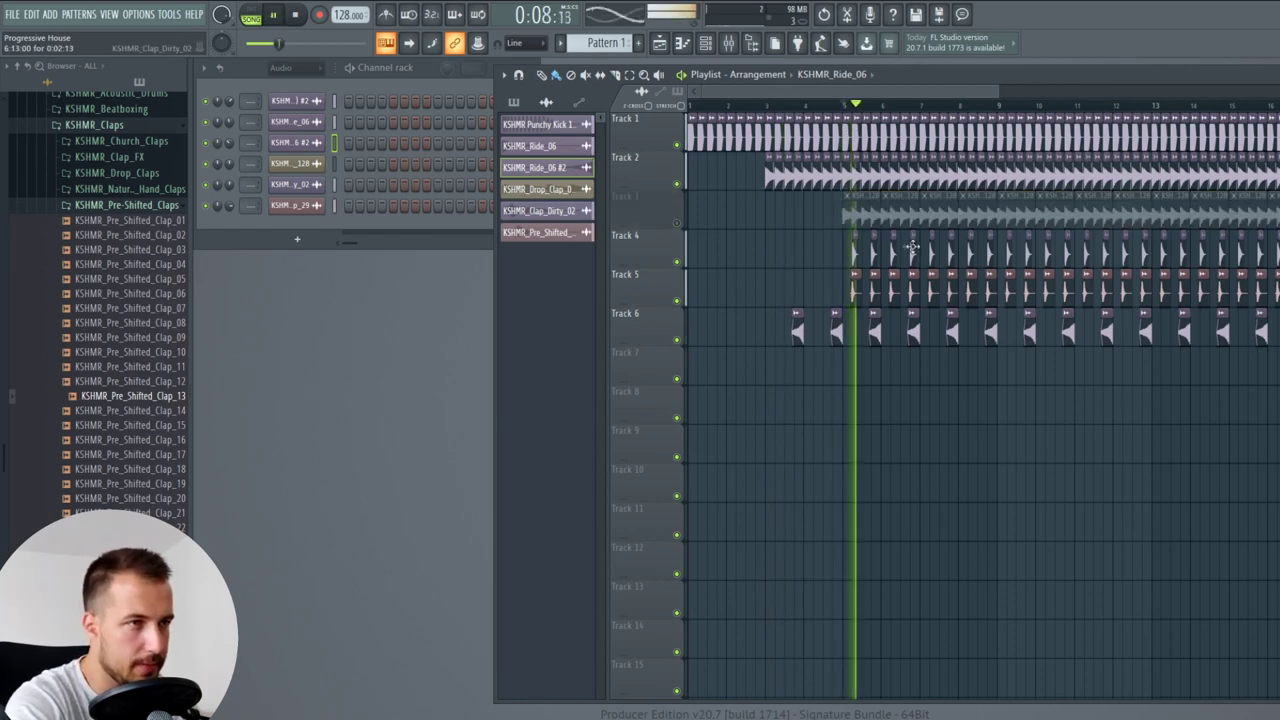
{"action": "key", "text": "space"}
{"action": "left_click", "coordinate": [679, 224]}
{"action": "key", "text": "space"}
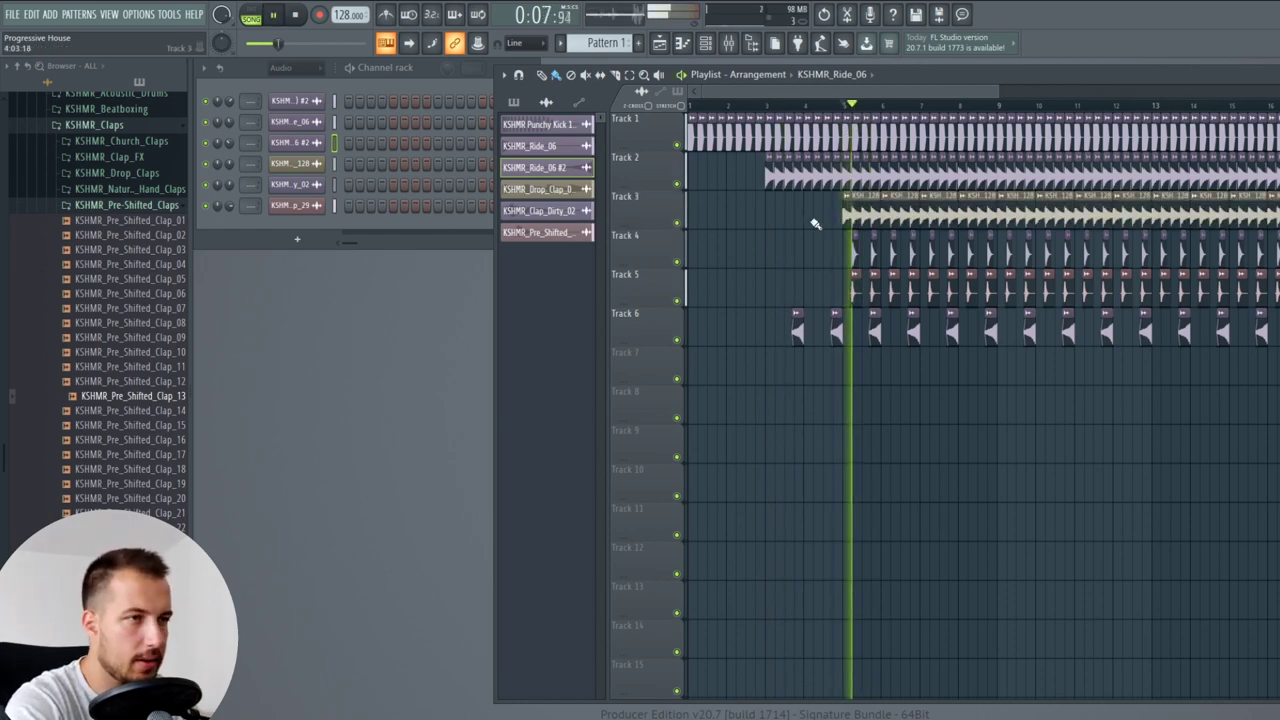
{"action": "key", "text": "space"}
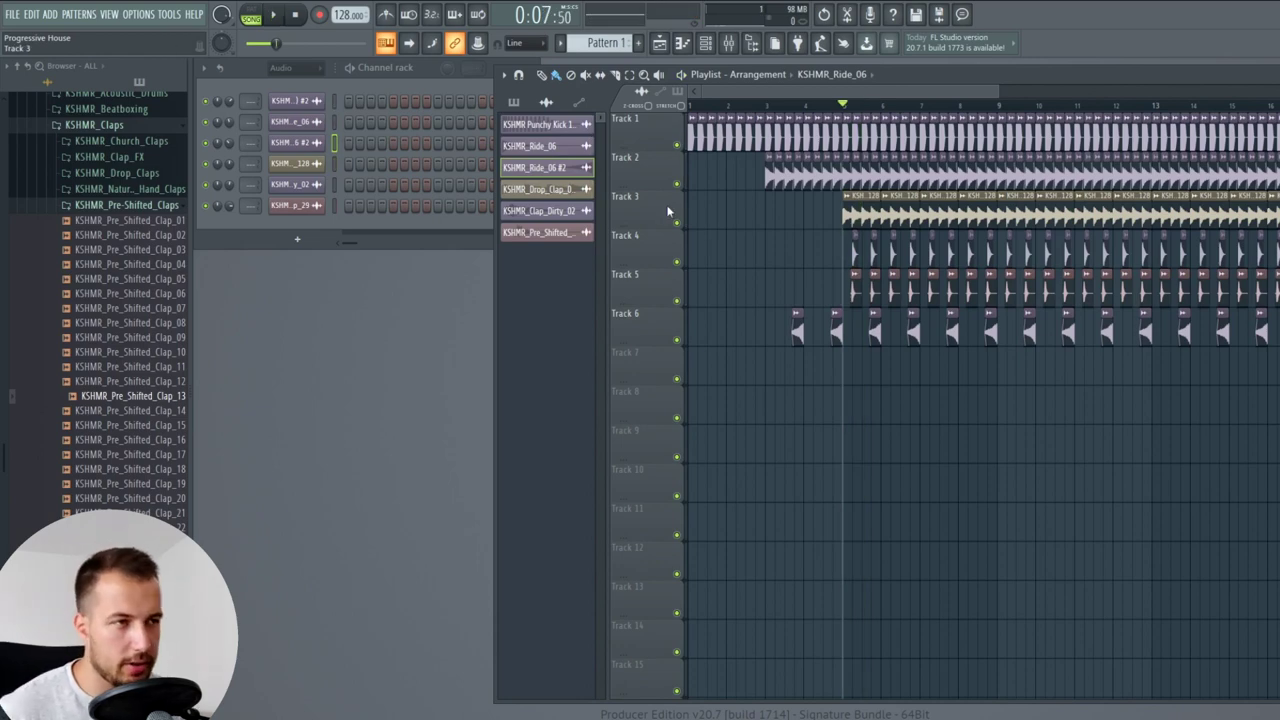
{"action": "left_click_drag", "start_coordinate": [934, 94], "coordinate": [977, 95]}
{"action": "left_click_drag", "start_coordinate": [757, 93], "coordinate": [670, 104]}
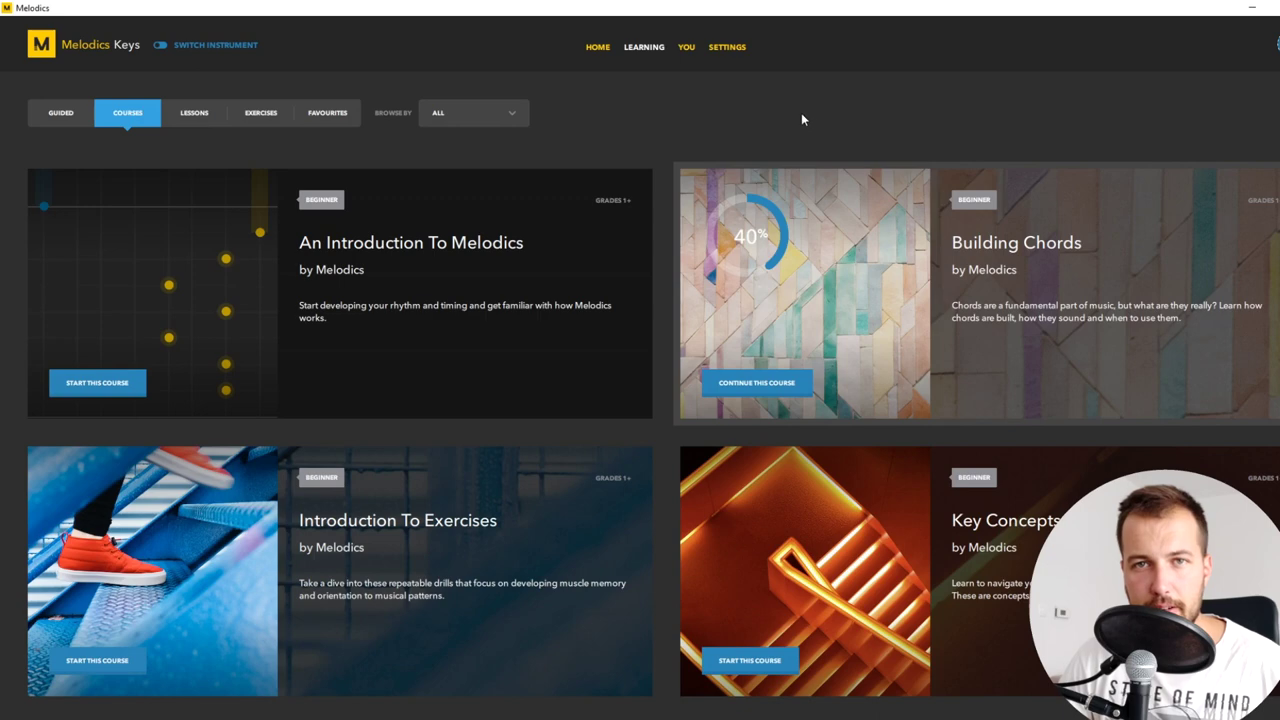
- Switch to Melodics and look through the lessons, exercises and courses offered for keys
{"action": "left_click", "coordinate": [50, 118]}
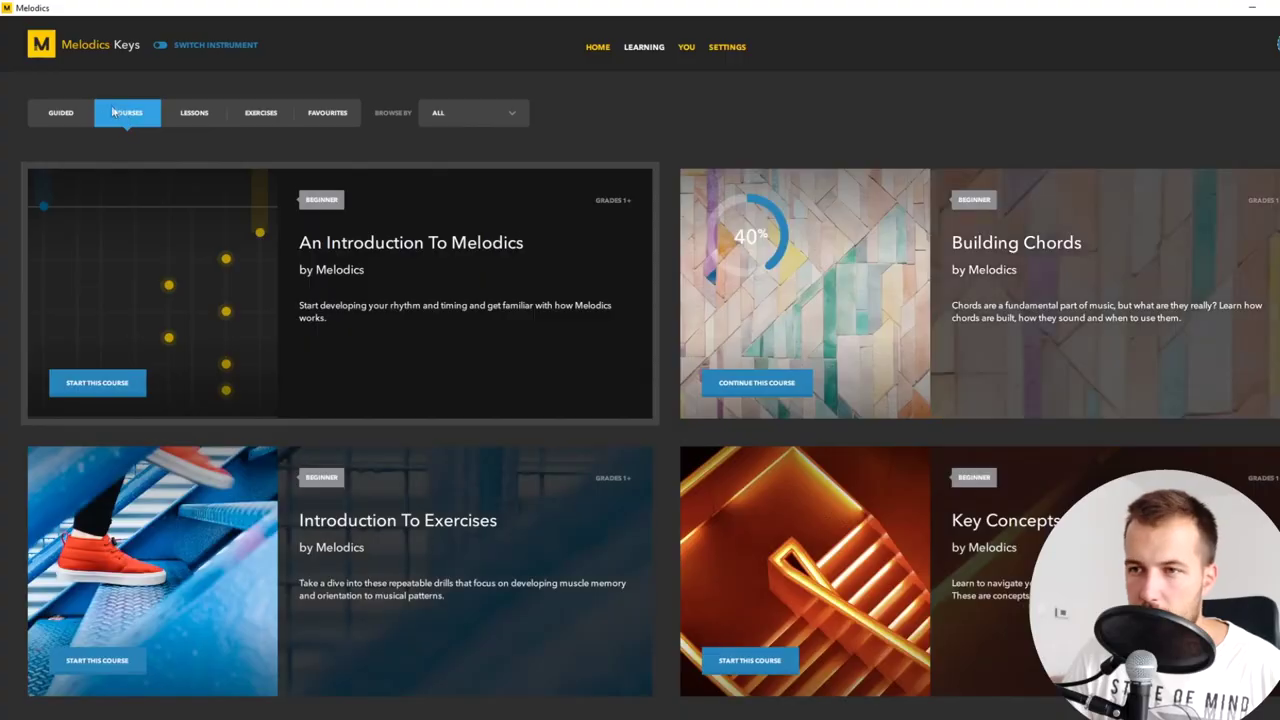
{"action": "left_click", "coordinate": [194, 112]}
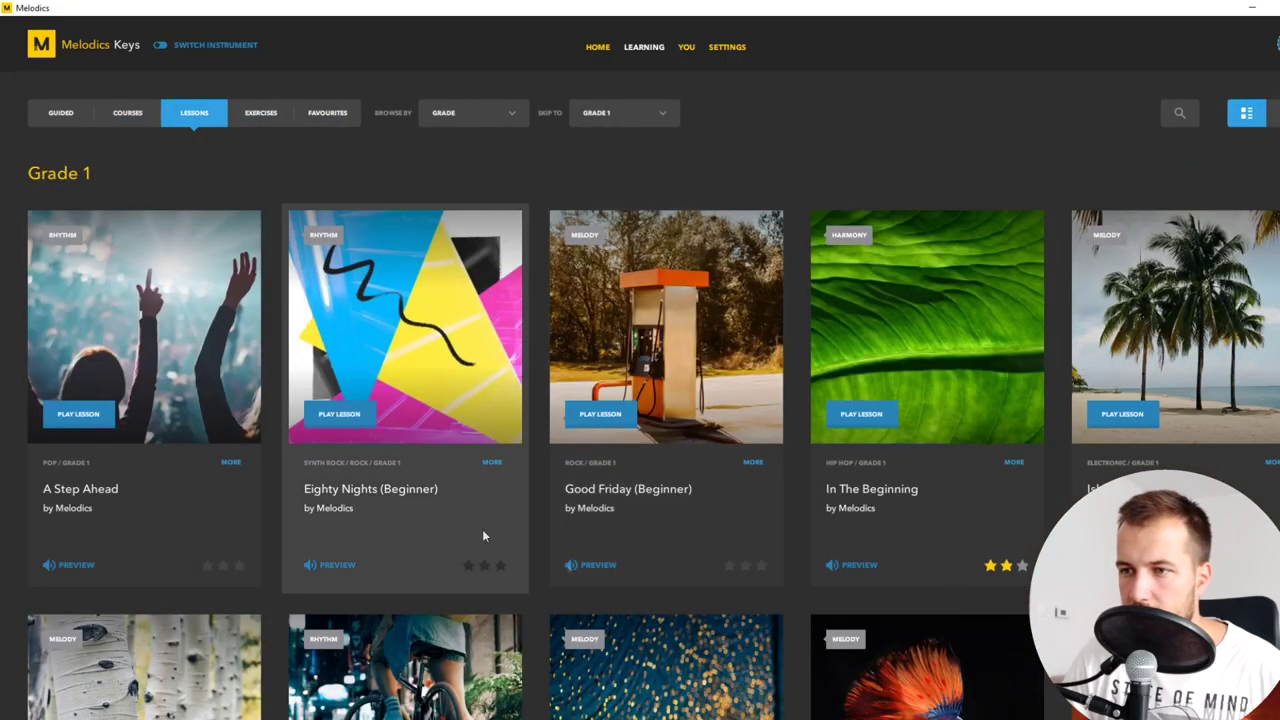
{"action": "left_click", "coordinate": [261, 112]}
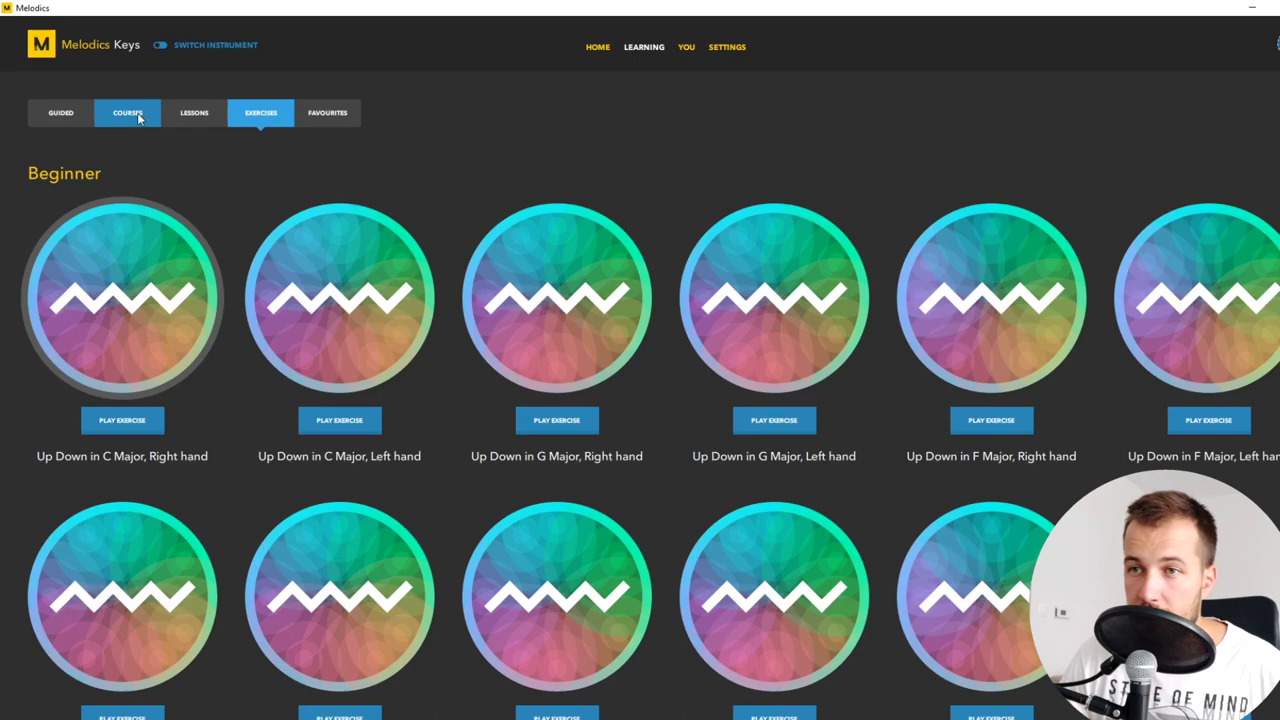
{"action": "left_click", "coordinate": [137, 114]}
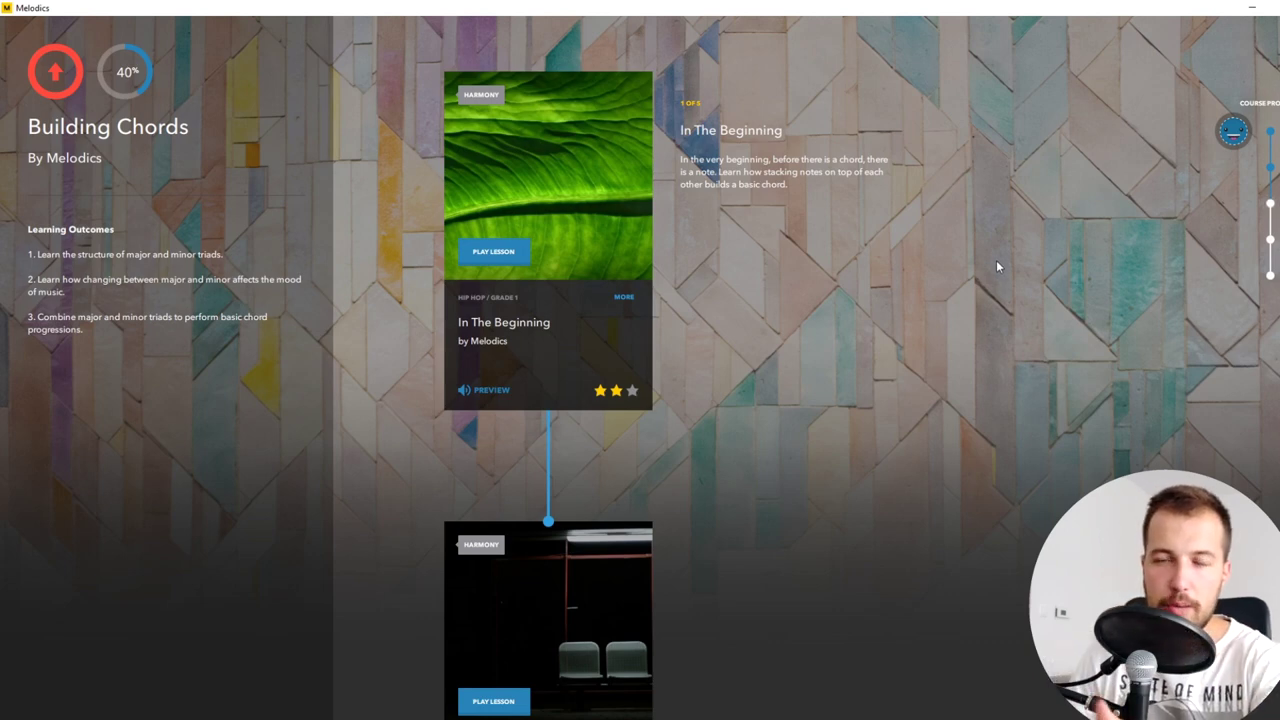
- Open a lesson from the Building Chords course and examine how its notes are laid out for performance
{"action": "scroll", "coordinate": [514, 266], "scroll_direction": "down", "scroll_amount": 1}
{"action": "left_click", "coordinate": [516, 292]}
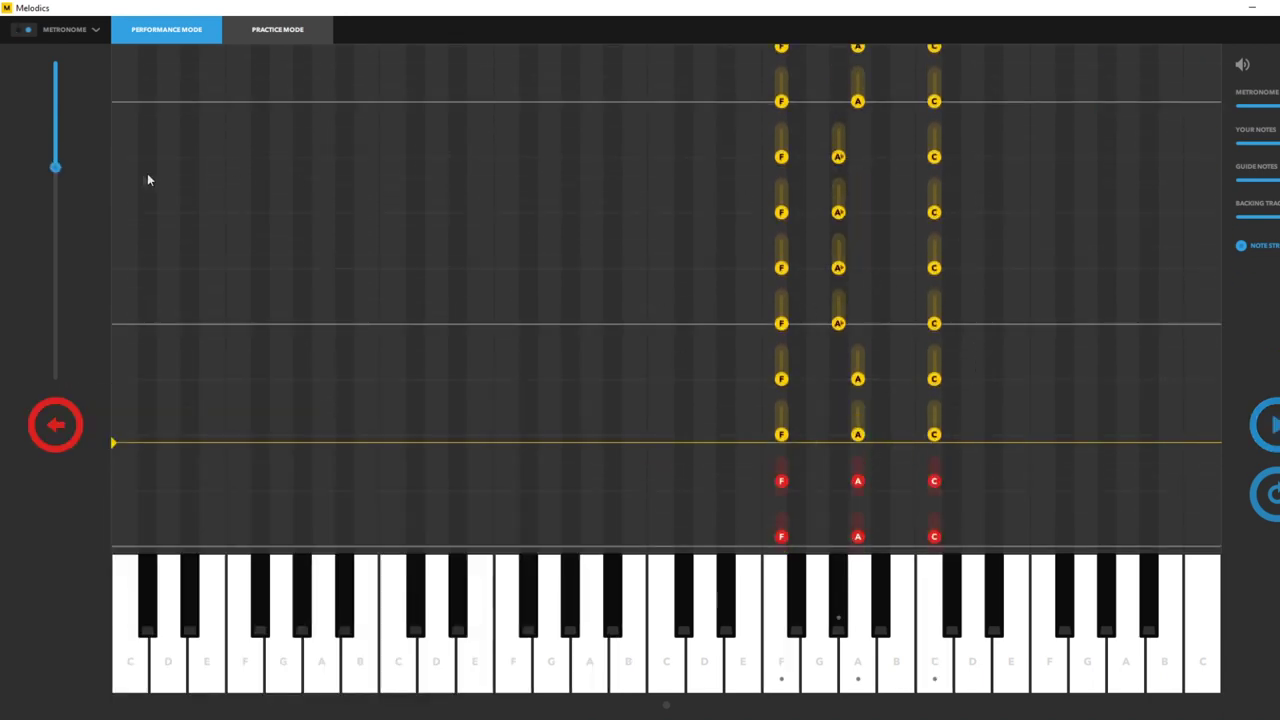
{"action": "left_click_drag", "start_coordinate": [61, 170], "coordinate": [61, 119]}
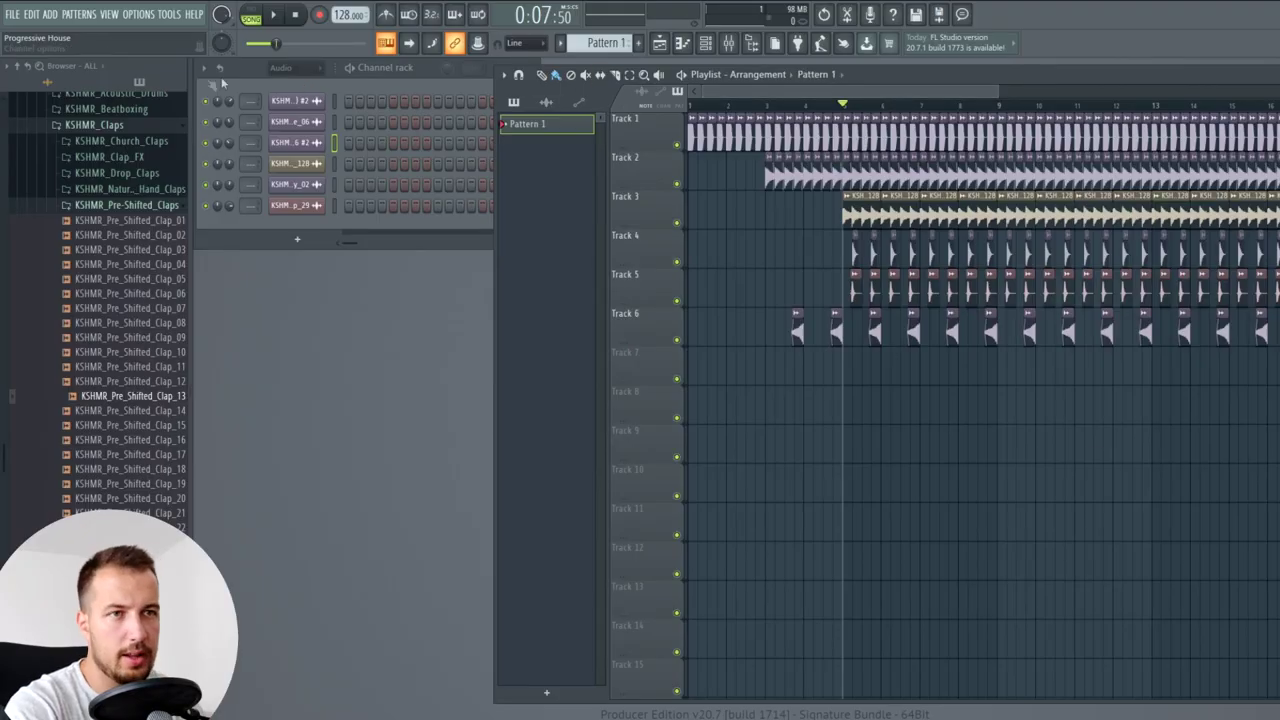
- Switch back to FL Studio and add the installed Nexus VST generator as a new channel in the channel rack
{"action": "left_click", "coordinate": [170, 88]}
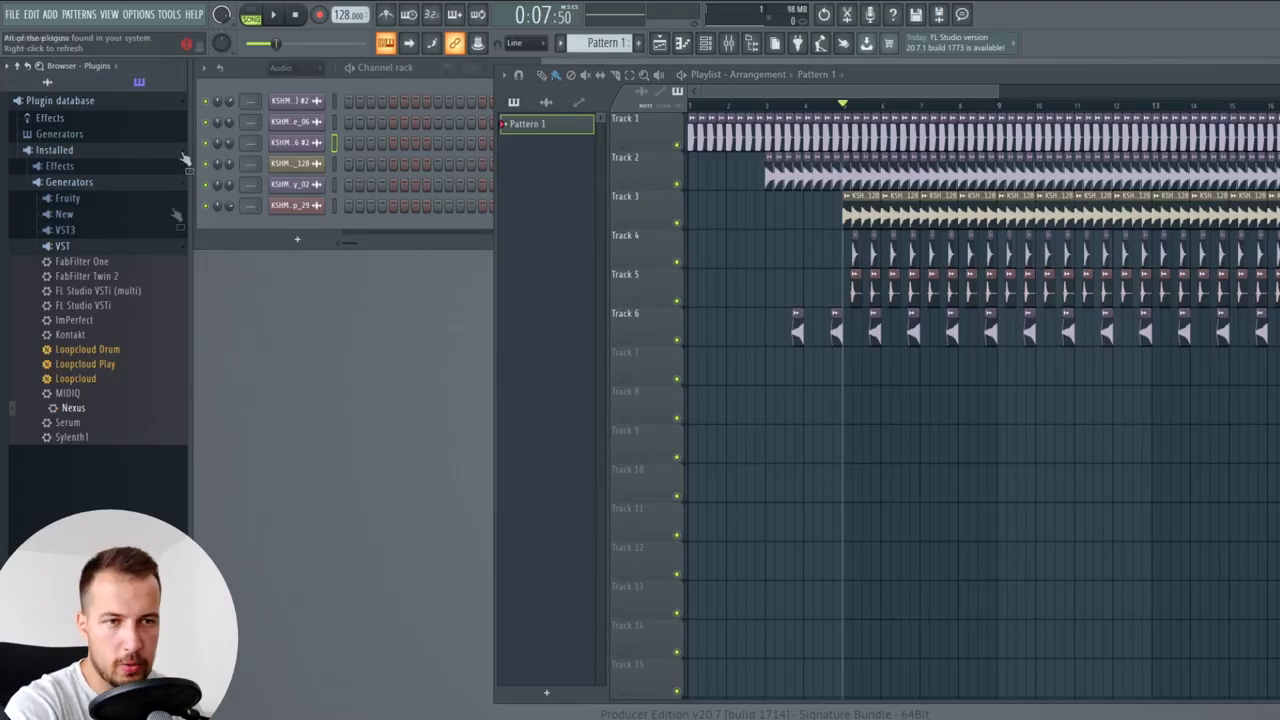
{"action": "left_click_drag", "start_coordinate": [96, 412], "coordinate": [336, 224]}
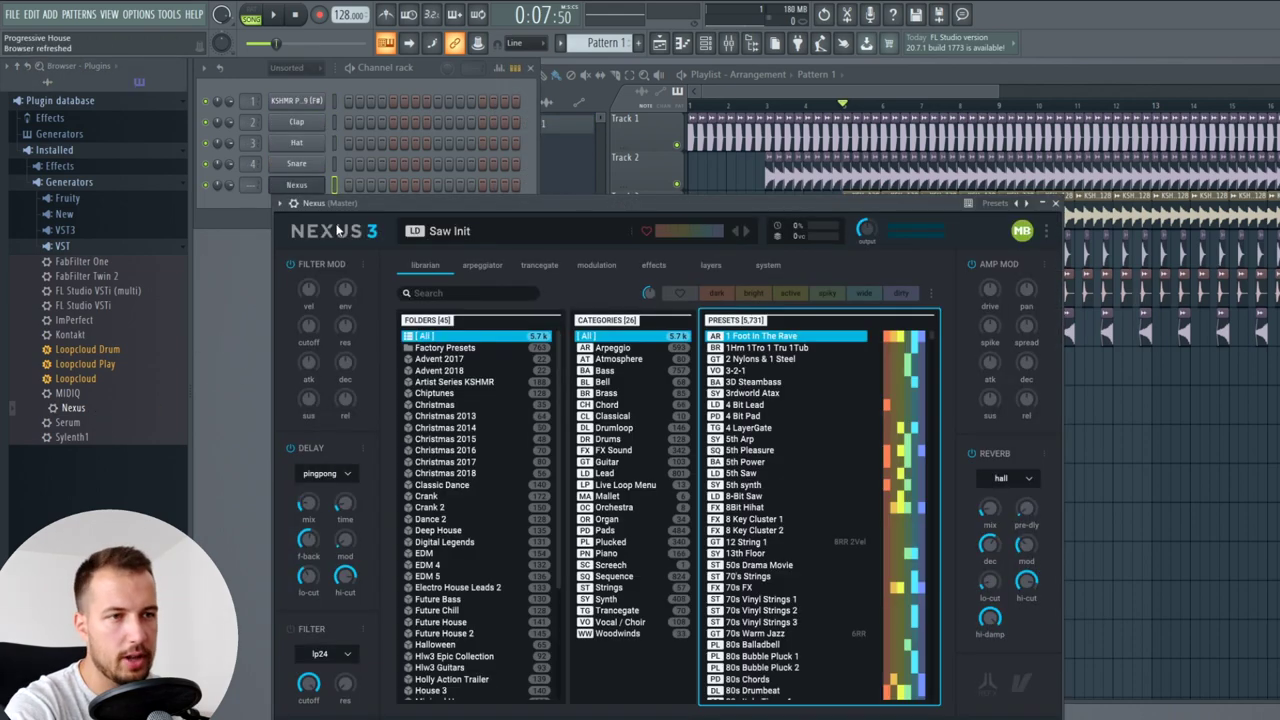
- Try adding a FLEX synth channel as an alternative instrument and remove it from the channel rack
{"action": "left_click", "coordinate": [52, 16]}
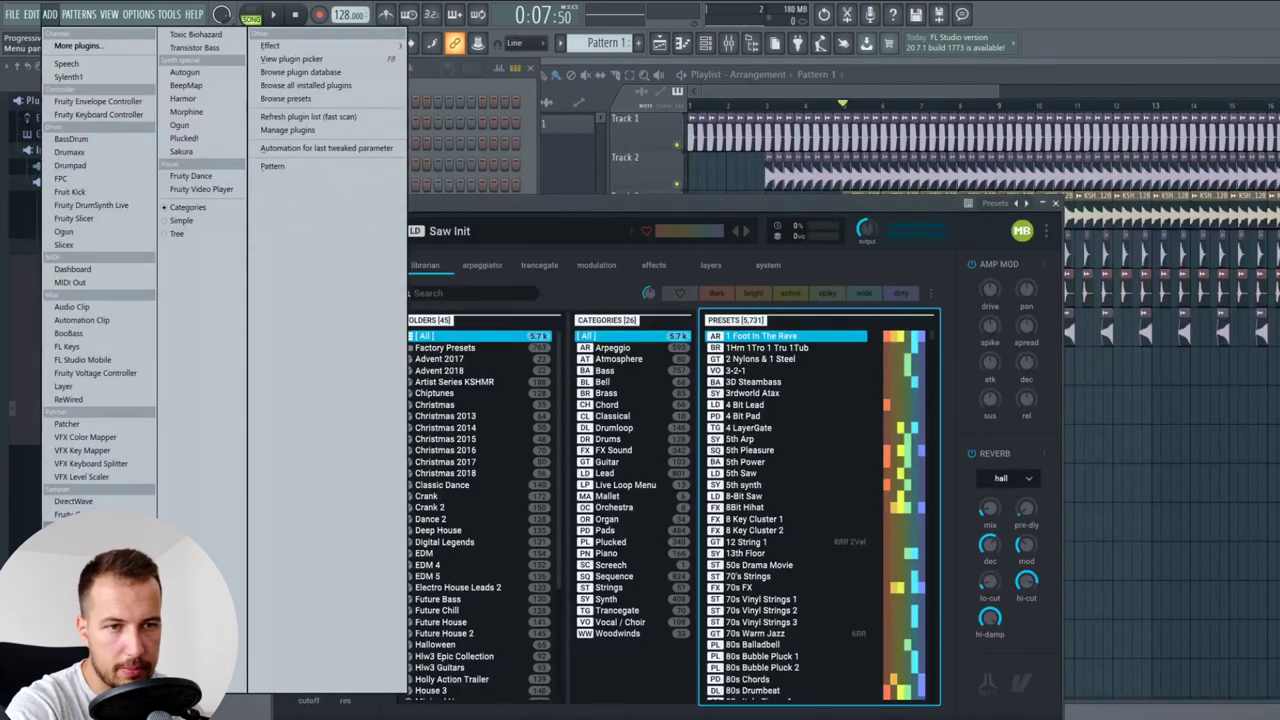
{"action": "left_click", "coordinate": [66, 580]}
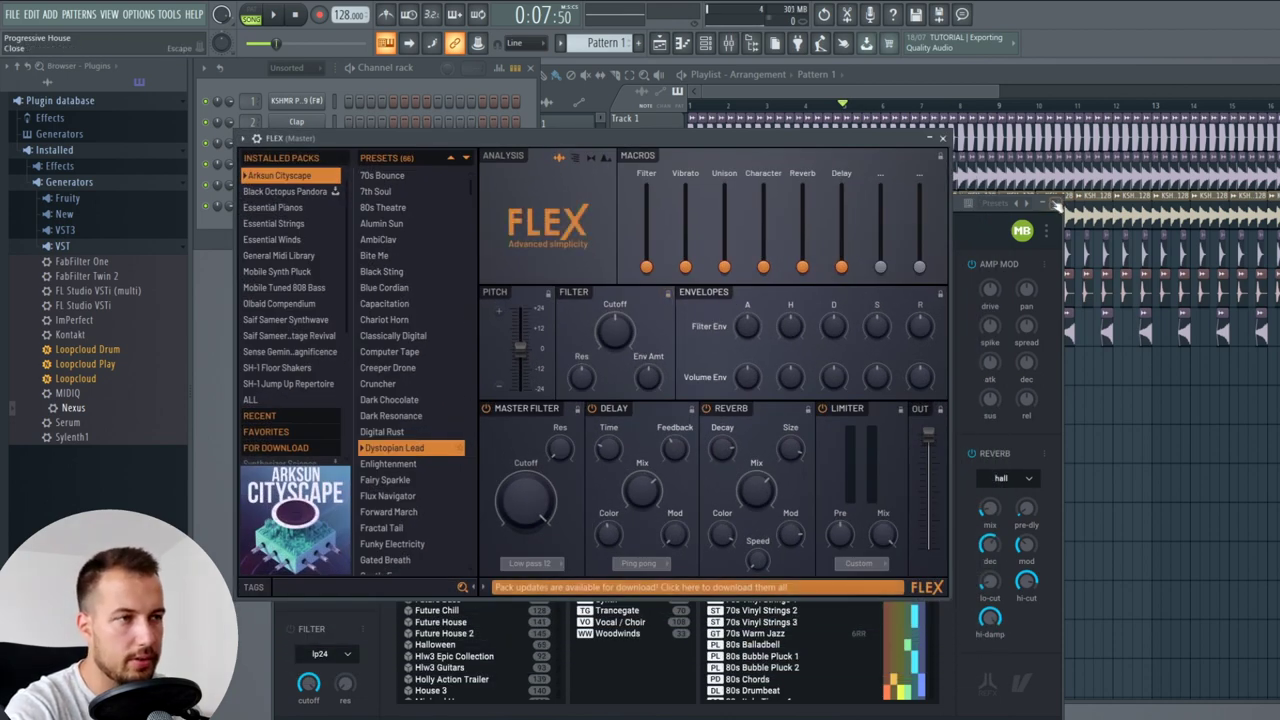
{"action": "left_click", "coordinate": [943, 139]}
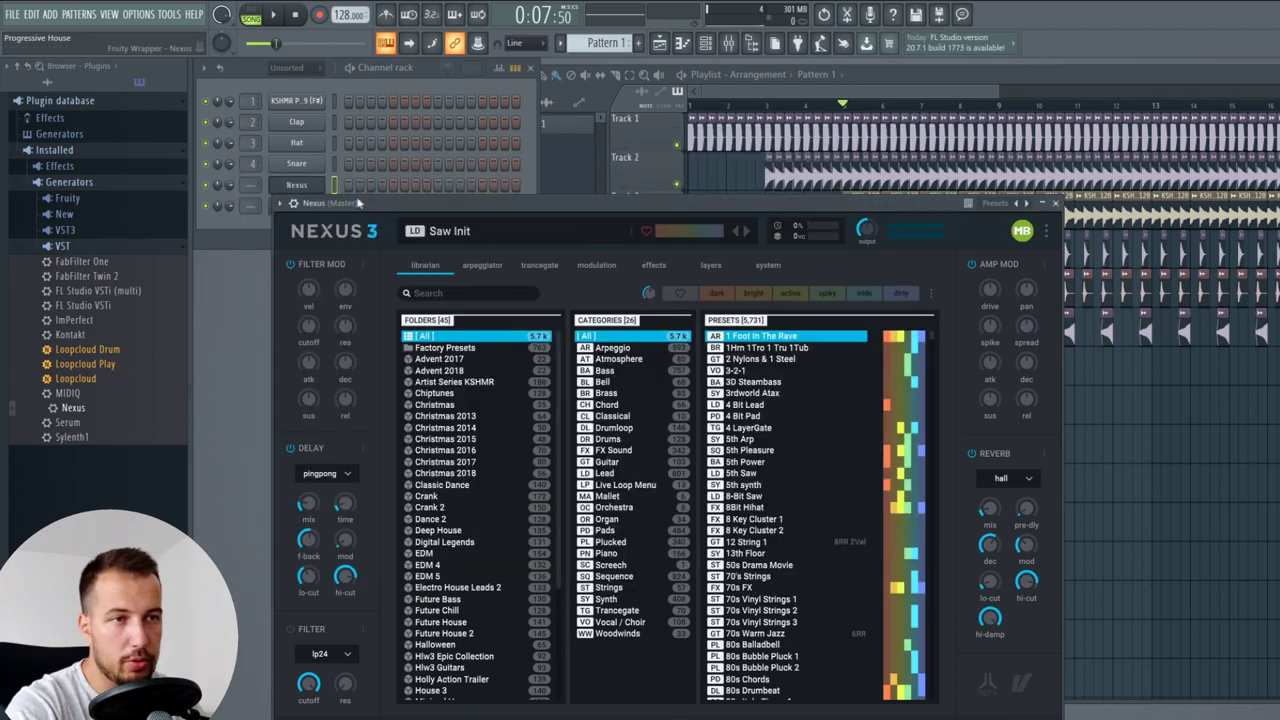
{"action": "left_click_drag", "start_coordinate": [358, 203], "coordinate": [420, 219]}
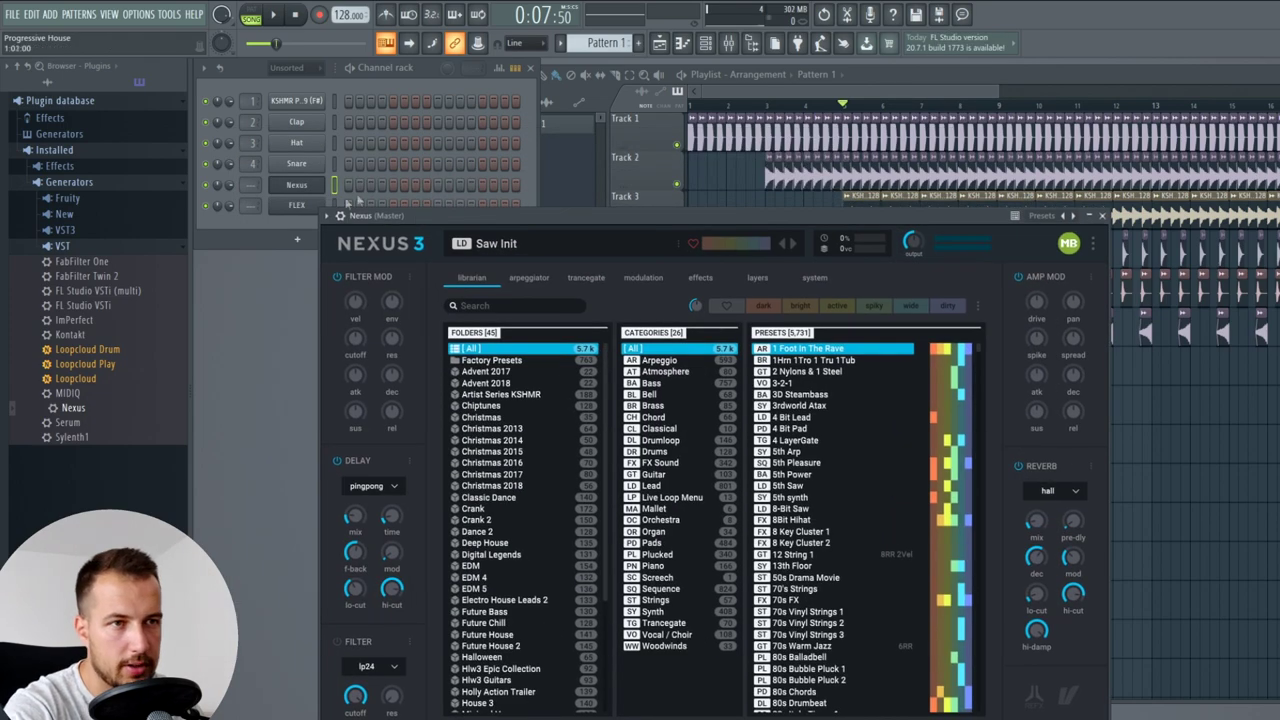
{"action": "right_click", "coordinate": [300, 207]}
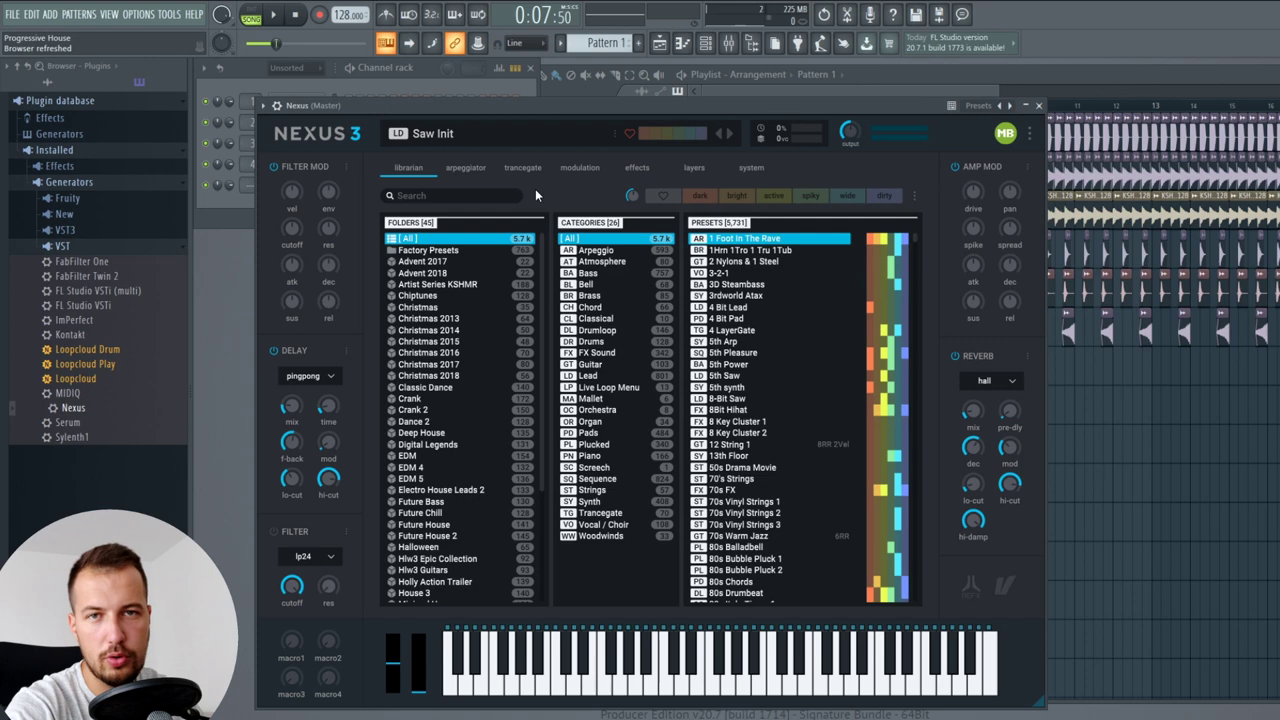
- Load the Nexus Grandpiano preset from the Piano category of the factory presets and close the Nexus window
{"action": "left_click", "coordinate": [472, 250]}
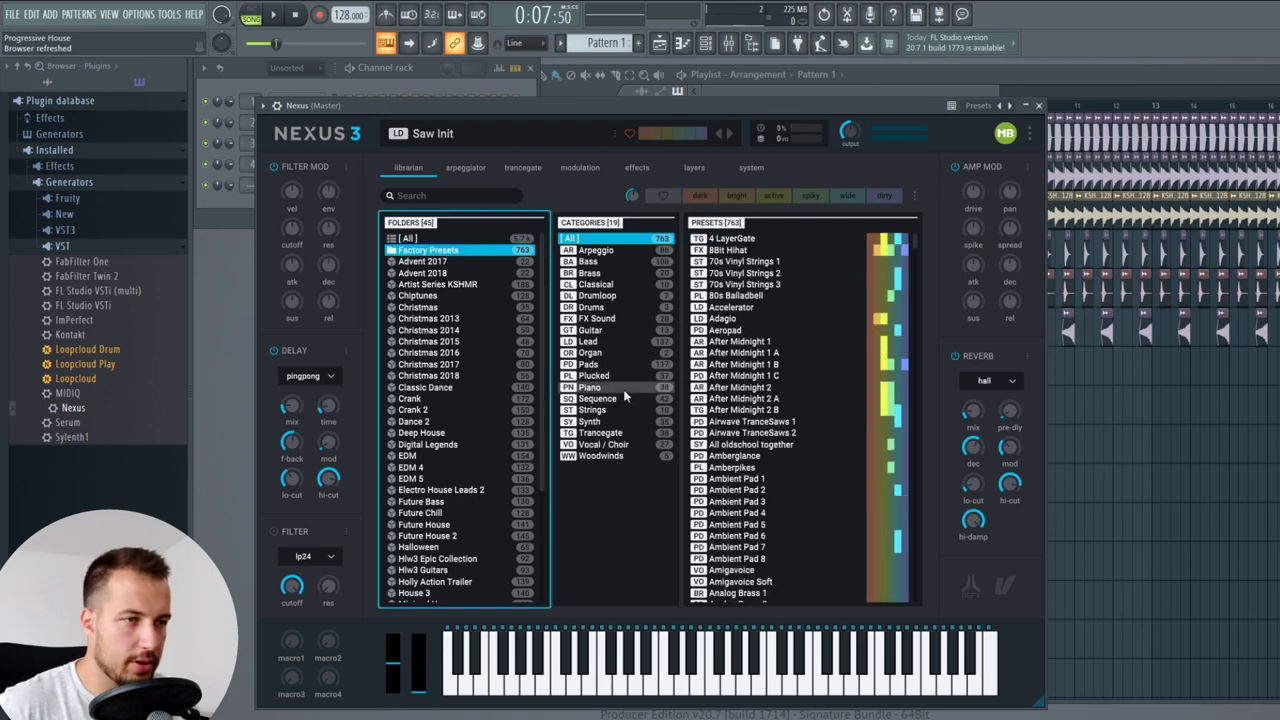
{"action": "left_click", "coordinate": [622, 388]}
{"action": "left_click", "coordinate": [765, 432]}
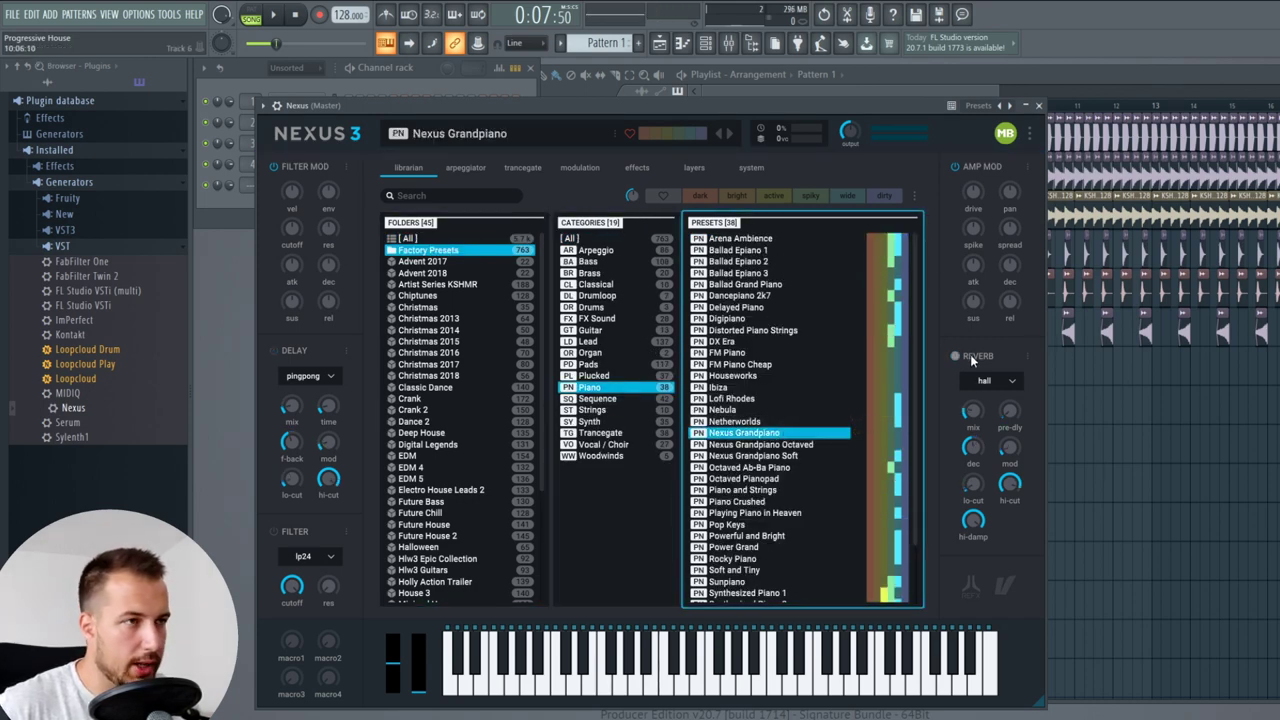
{"action": "left_click", "coordinate": [1038, 105]}
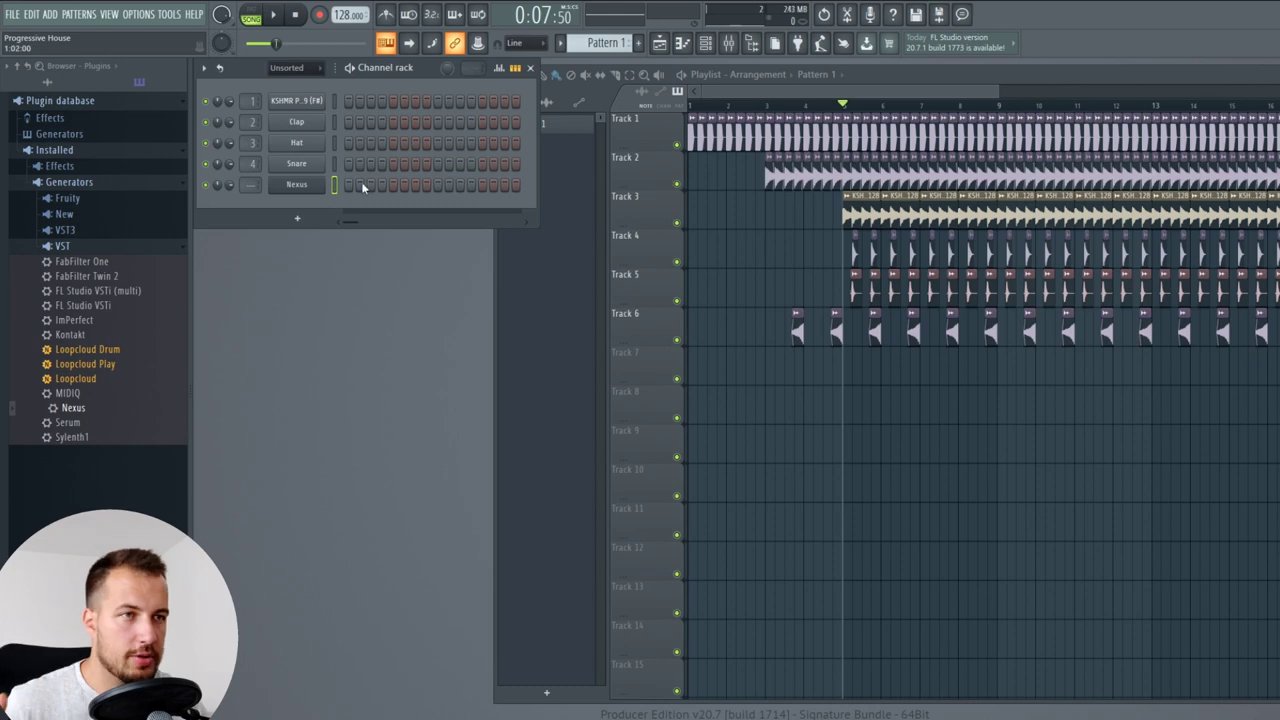
- Open the piano roll for the Nexus channel and place a C4 note at the start of bar 1
{"action": "key", "text": "F7"}
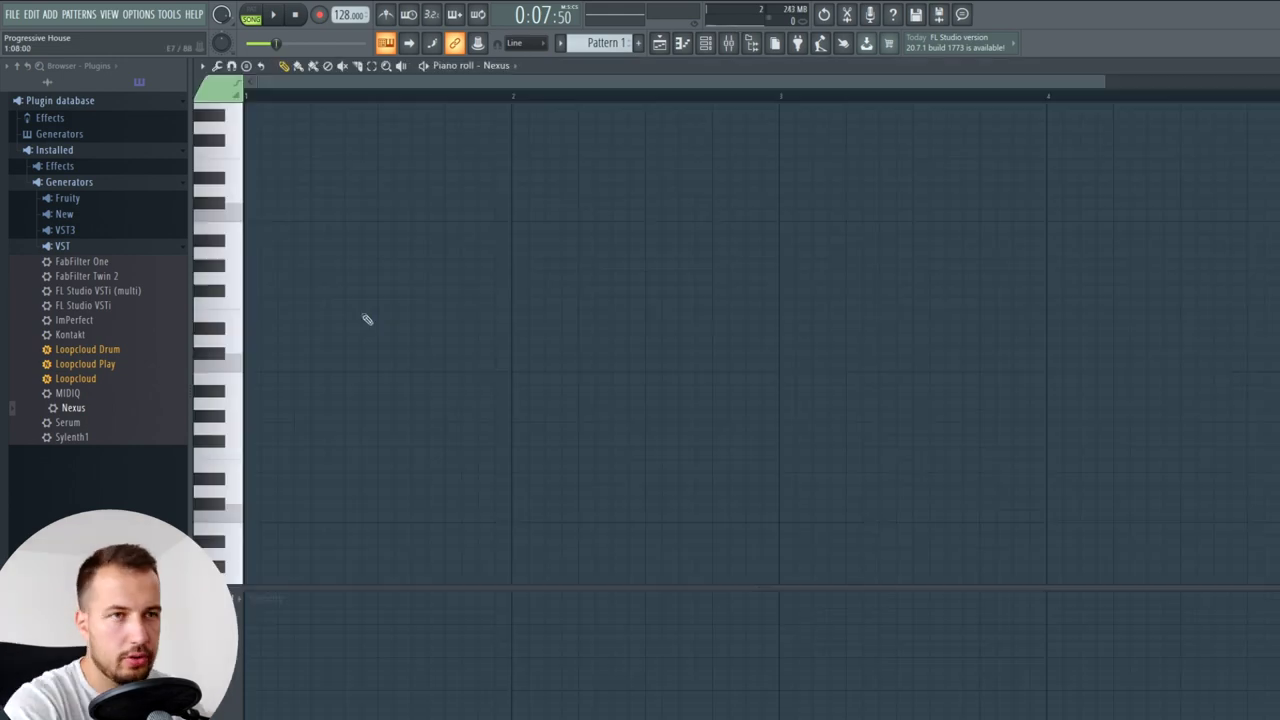
{"action": "scroll", "coordinate": [383, 332], "scroll_direction": "down", "scroll_amount": 2}
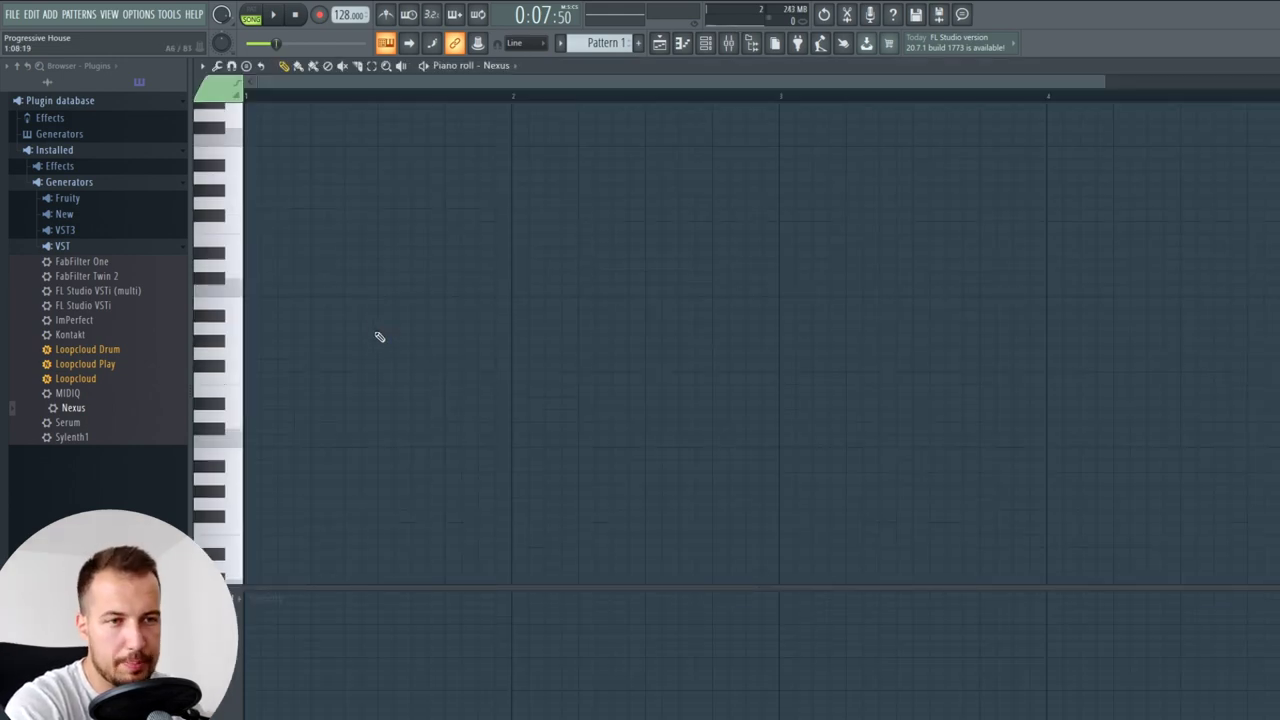
{"action": "left_click", "coordinate": [262, 391]}
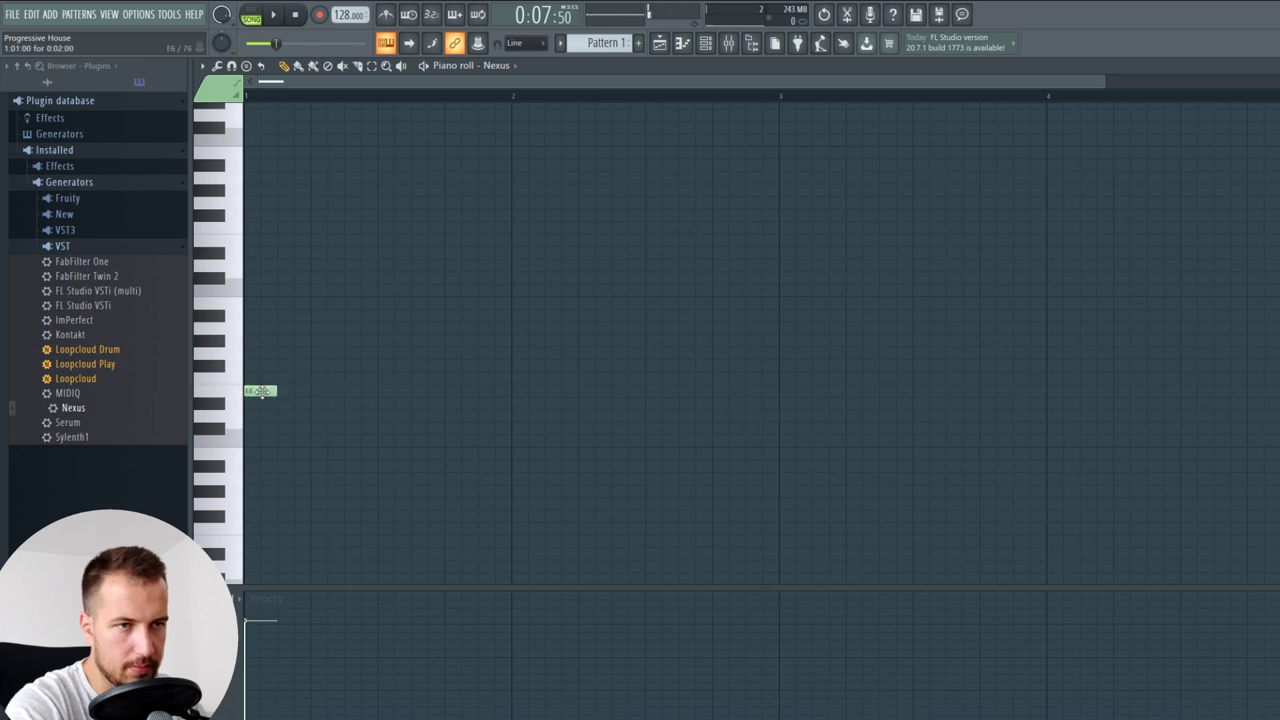
{"action": "left_click_drag", "start_coordinate": [262, 391], "coordinate": [262, 516]}
- Look through the scale highlighting options of the piano roll and leave the setting on Automatic
{"action": "left_click", "coordinate": [202, 65]}
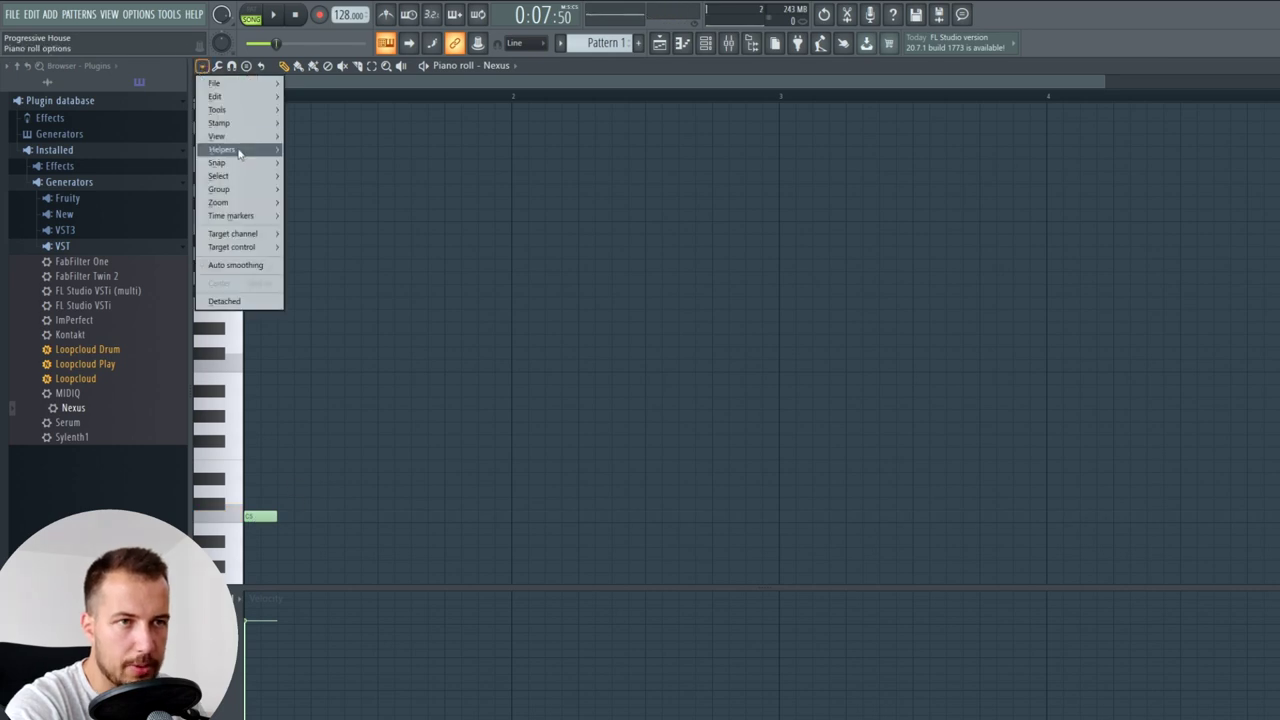
{"action": "mouse_move", "coordinate": [222, 149]}
{"action": "mouse_move", "coordinate": [323, 166]}
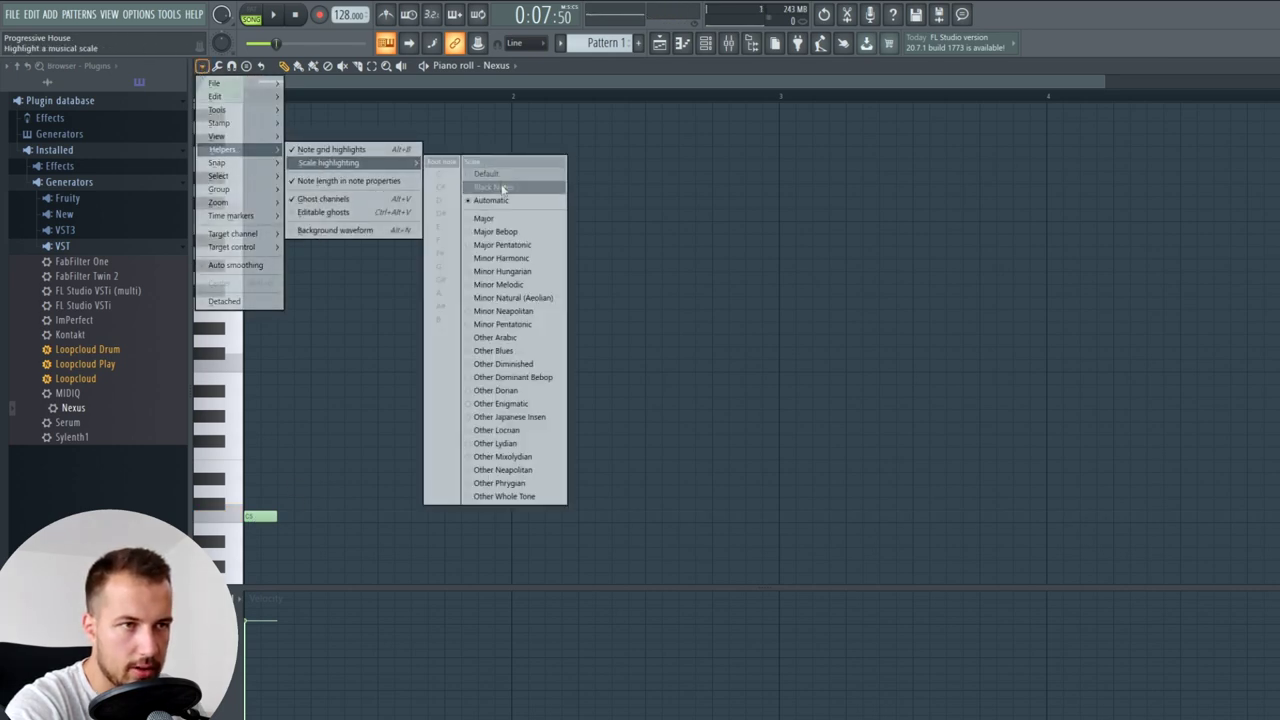
{"action": "left_click", "coordinate": [646, 70]}
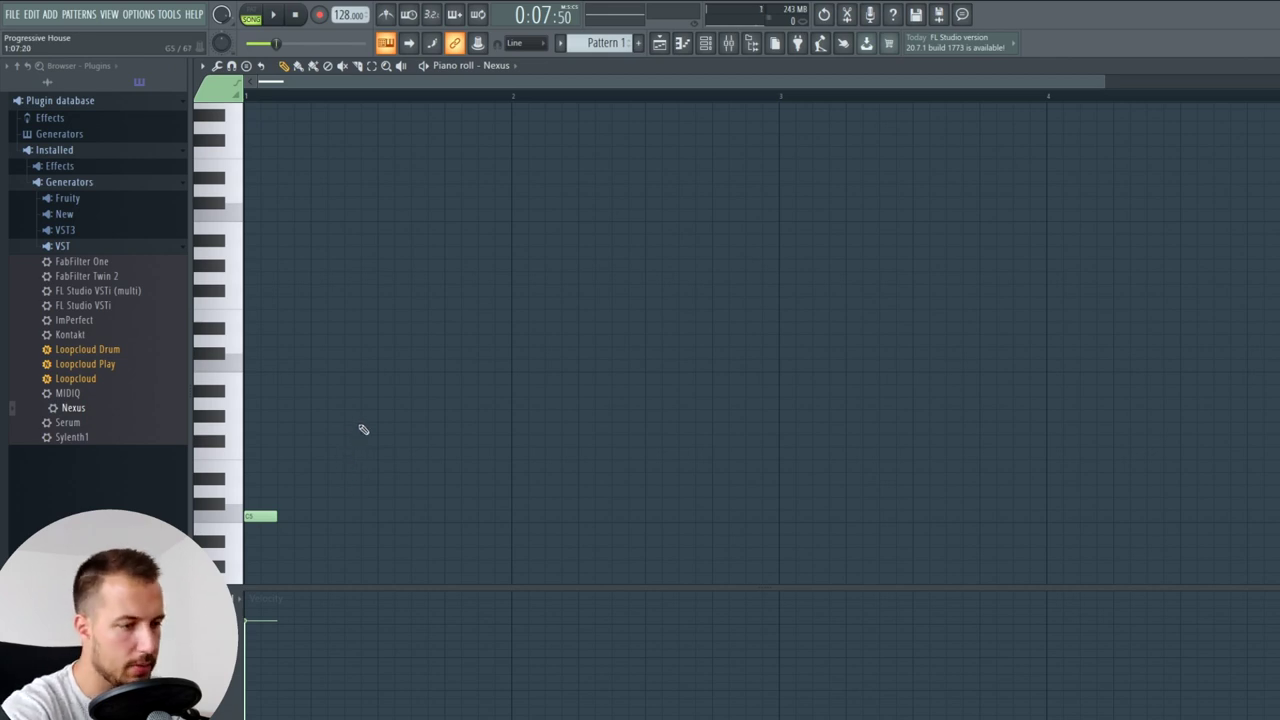
- Set playback to pattern mode and add C4 notes on beats 2, 3 and 4 of bar 1, auditioning the notes
{"action": "left_click", "coordinate": [251, 17]}
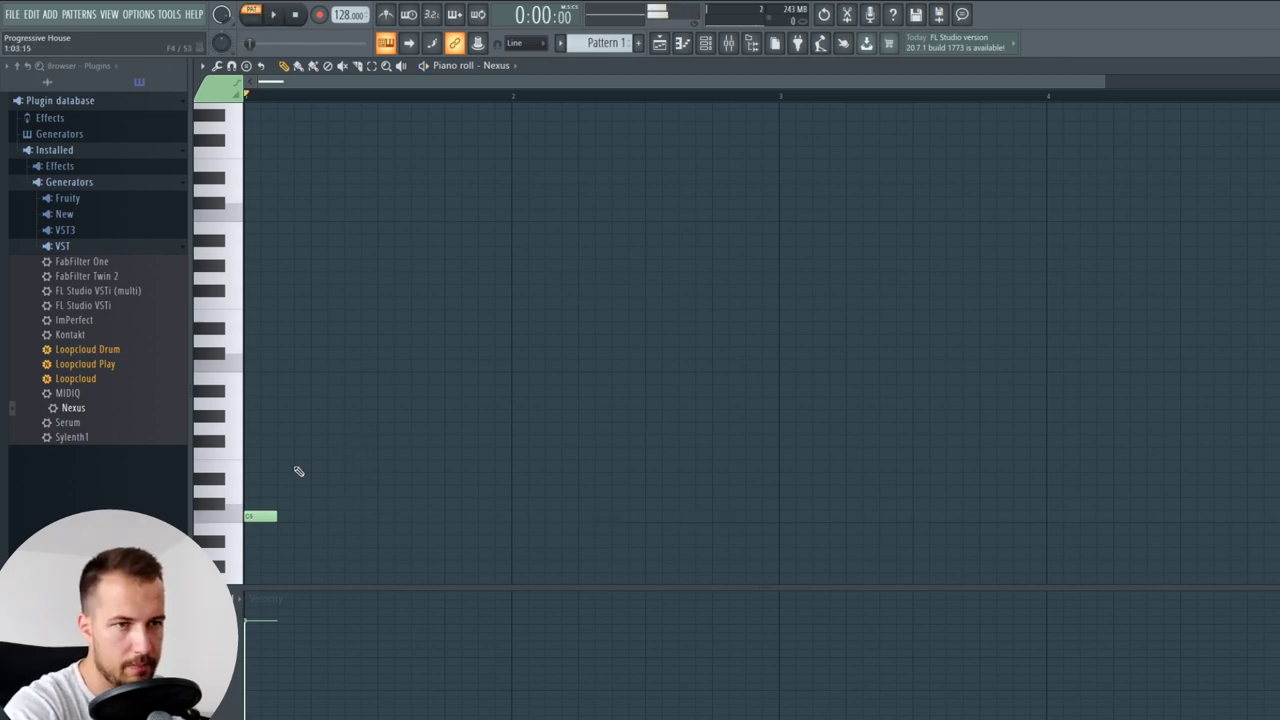
{"action": "left_click", "coordinate": [316, 517]}
{"action": "left_click", "coordinate": [389, 518]}
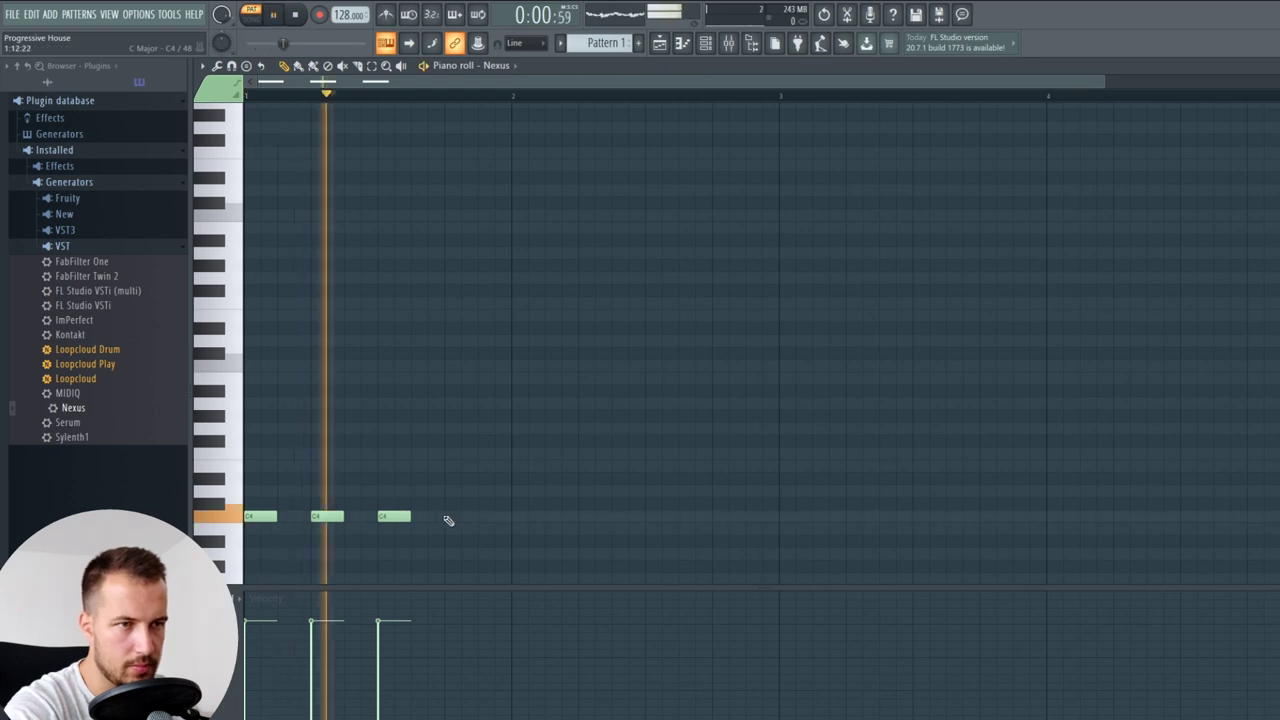
{"action": "key", "text": "space"}
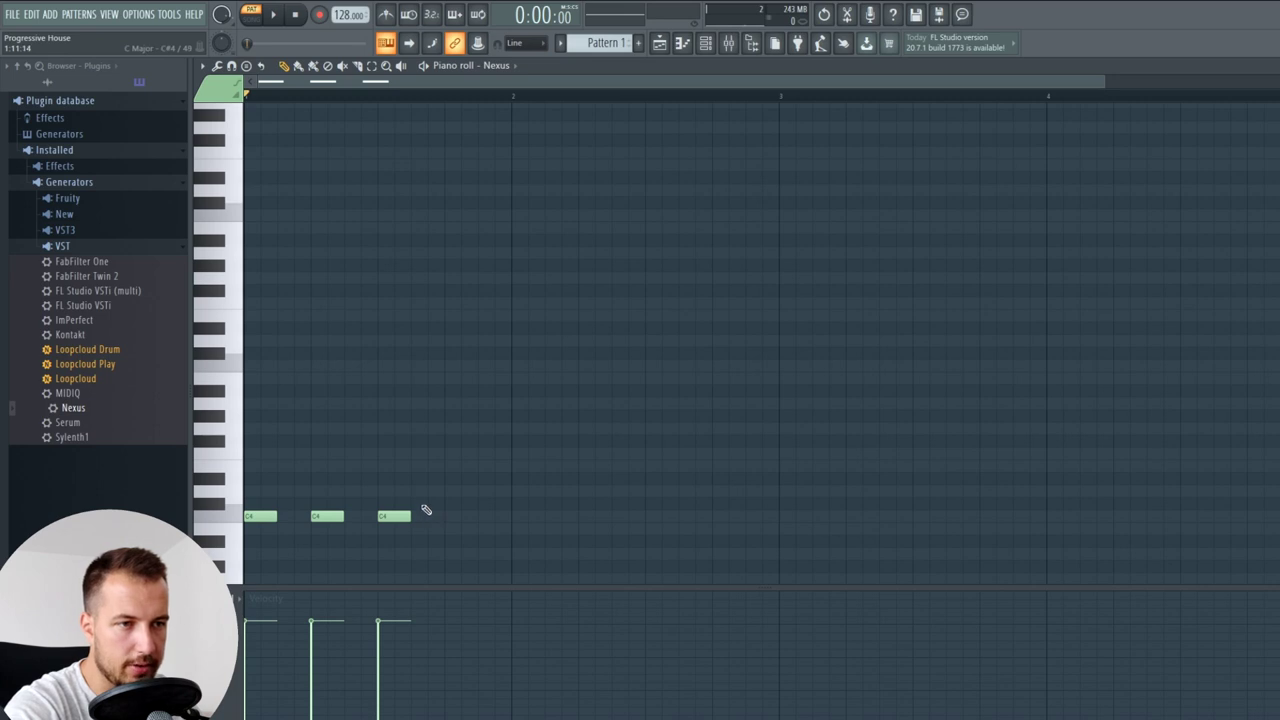
{"action": "key", "text": "space"}
{"action": "key", "text": "space"}
{"action": "left_click", "coordinate": [444, 516]}
- Add B3 notes on beats 1 and 2 and D#4 notes on beats 3 and 4 of bar 2
{"action": "left_click", "coordinate": [520, 528]}
{"action": "left_click", "coordinate": [586, 528]}
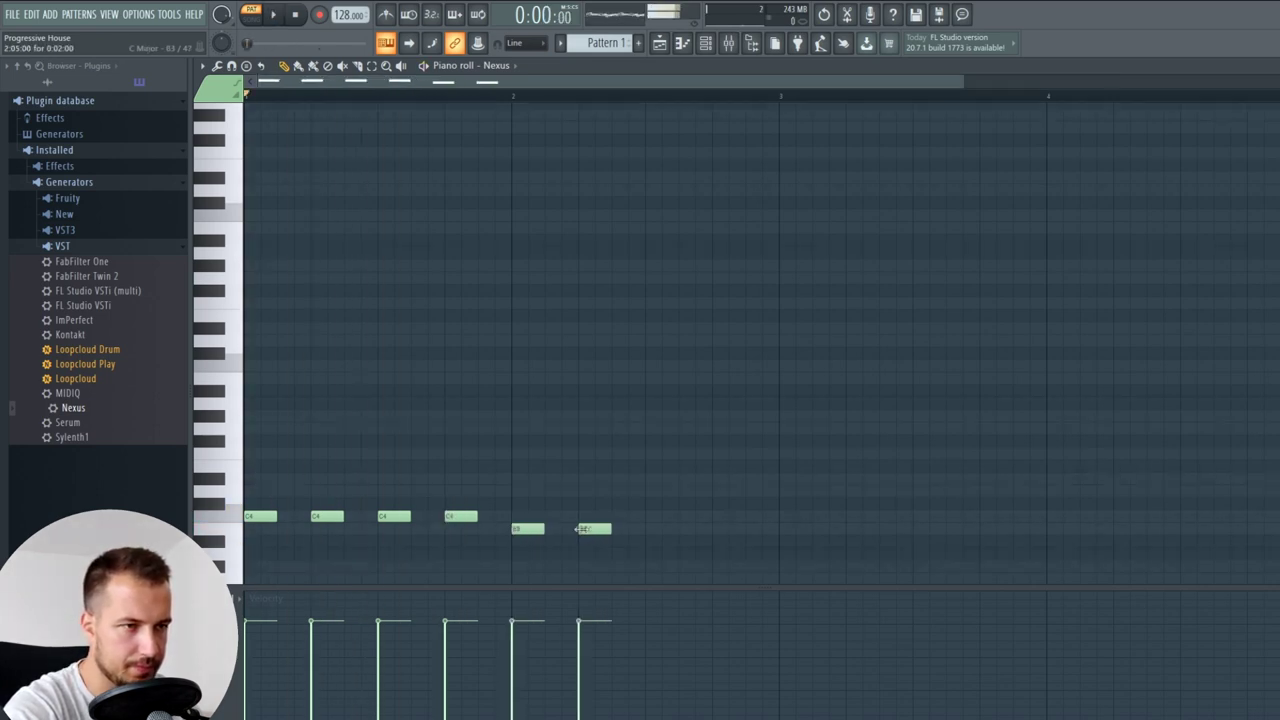
{"action": "left_click_drag", "start_coordinate": [657, 497], "coordinate": [660, 478]}
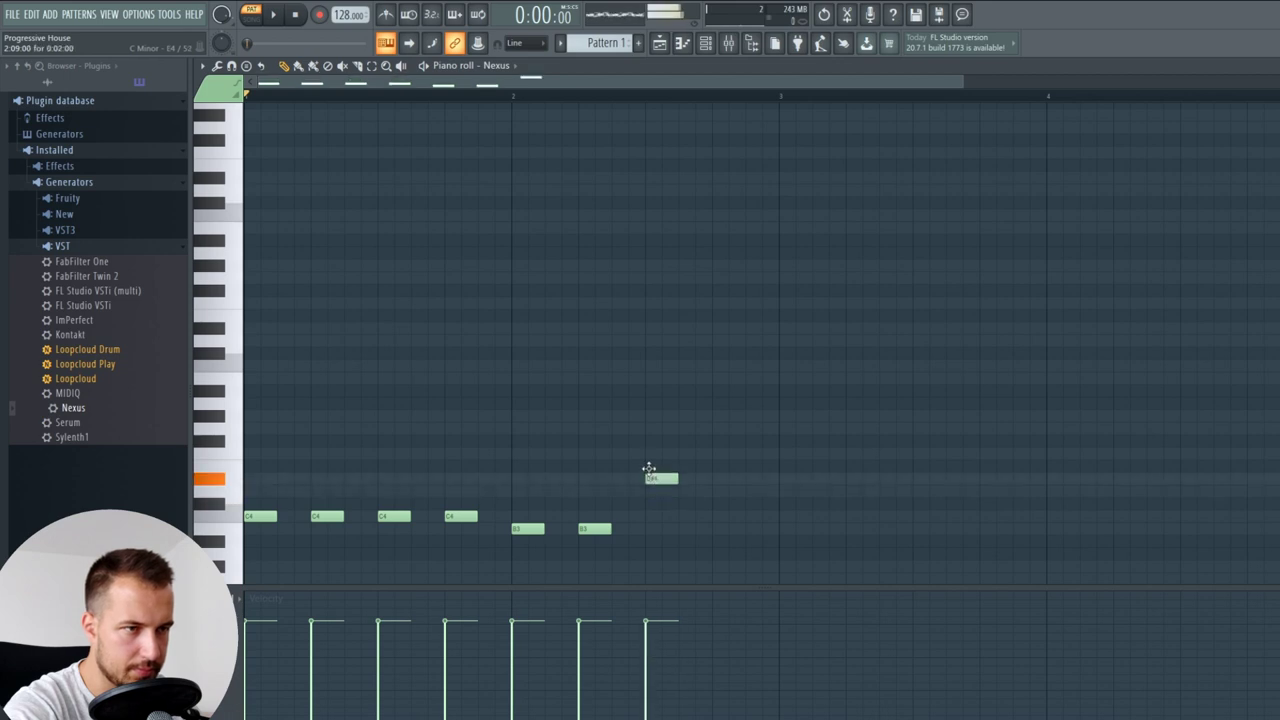
{"action": "left_click", "coordinate": [714, 478]}
- Place E4 notes on all four beats of bar 3 while auditioning the melody, and delete the stray extra note
{"action": "left_click_drag", "start_coordinate": [785, 456], "coordinate": [791, 468]}
{"action": "key", "text": "space"}
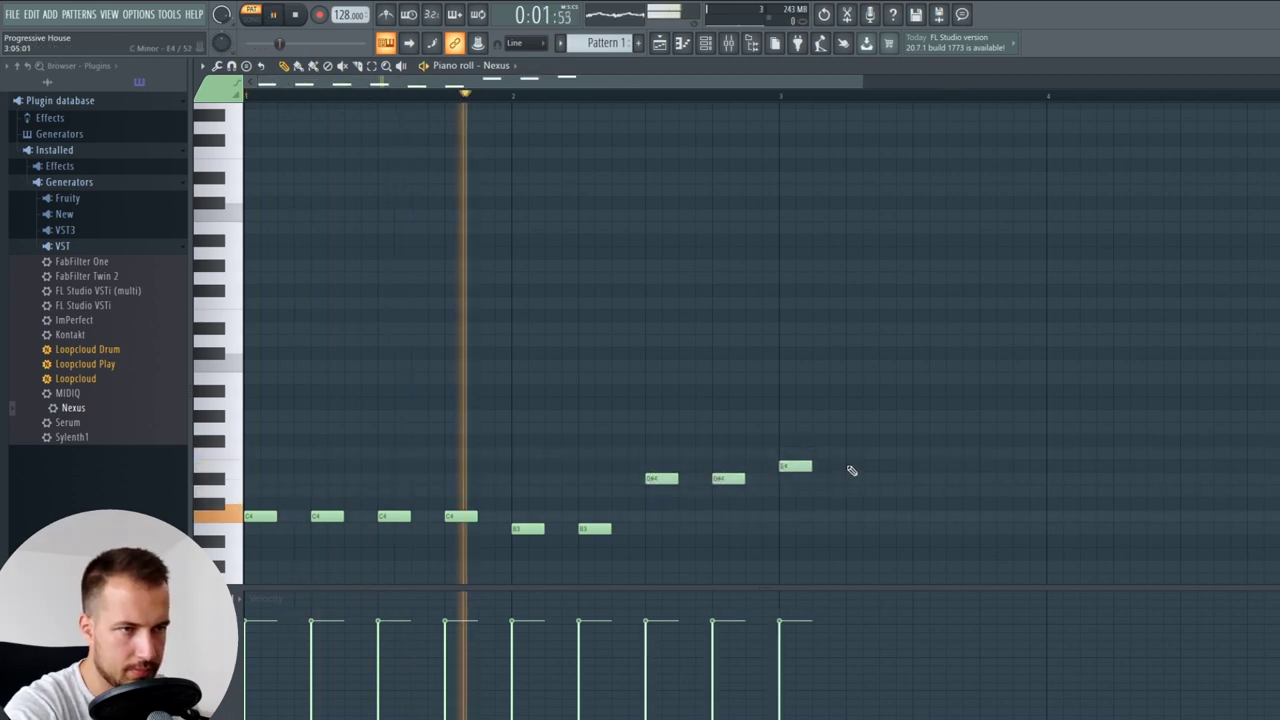
{"action": "left_click", "coordinate": [850, 466]}
{"action": "left_click", "coordinate": [916, 466]}
{"action": "left_click", "coordinate": [1002, 467]}
{"action": "left_click_drag", "start_coordinate": [1027, 467], "coordinate": [987, 467]}
{"action": "key", "text": "space"}
{"action": "left_click", "coordinate": [1034, 467]}
{"action": "right_click", "coordinate": [1035, 466]}
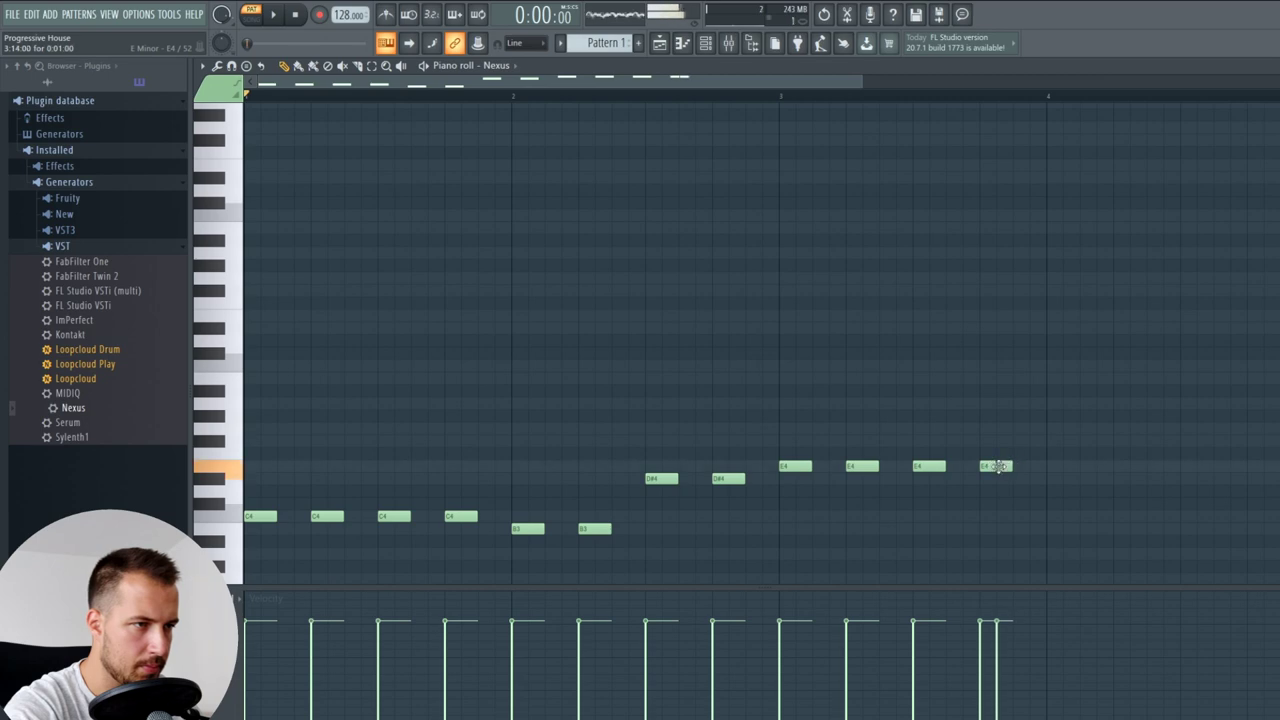
- Add E4 notes on beats 1 and 2 of bar 4 and play the melody back
{"action": "left_click", "coordinate": [1050, 466]}
{"action": "left_click", "coordinate": [1118, 466]}
{"action": "scroll", "coordinate": [567, 422], "scroll_direction": "down", "scroll_amount": 1}
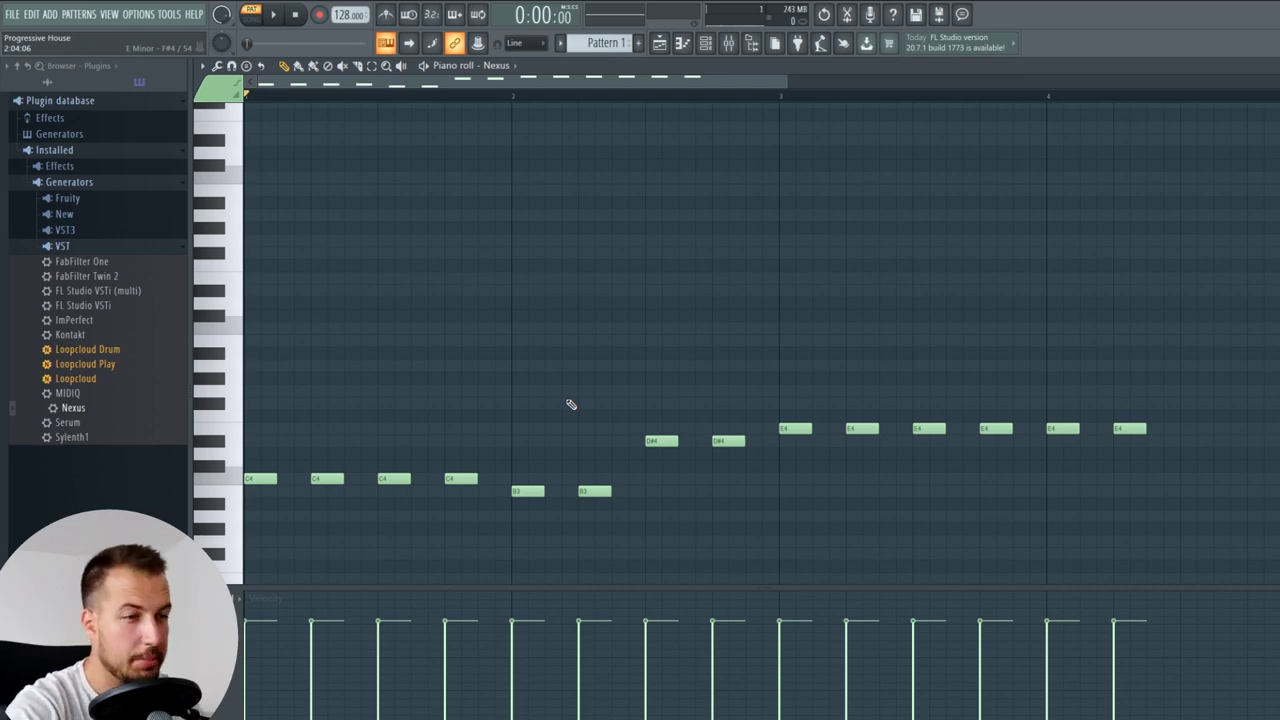
{"action": "key", "text": "space"}
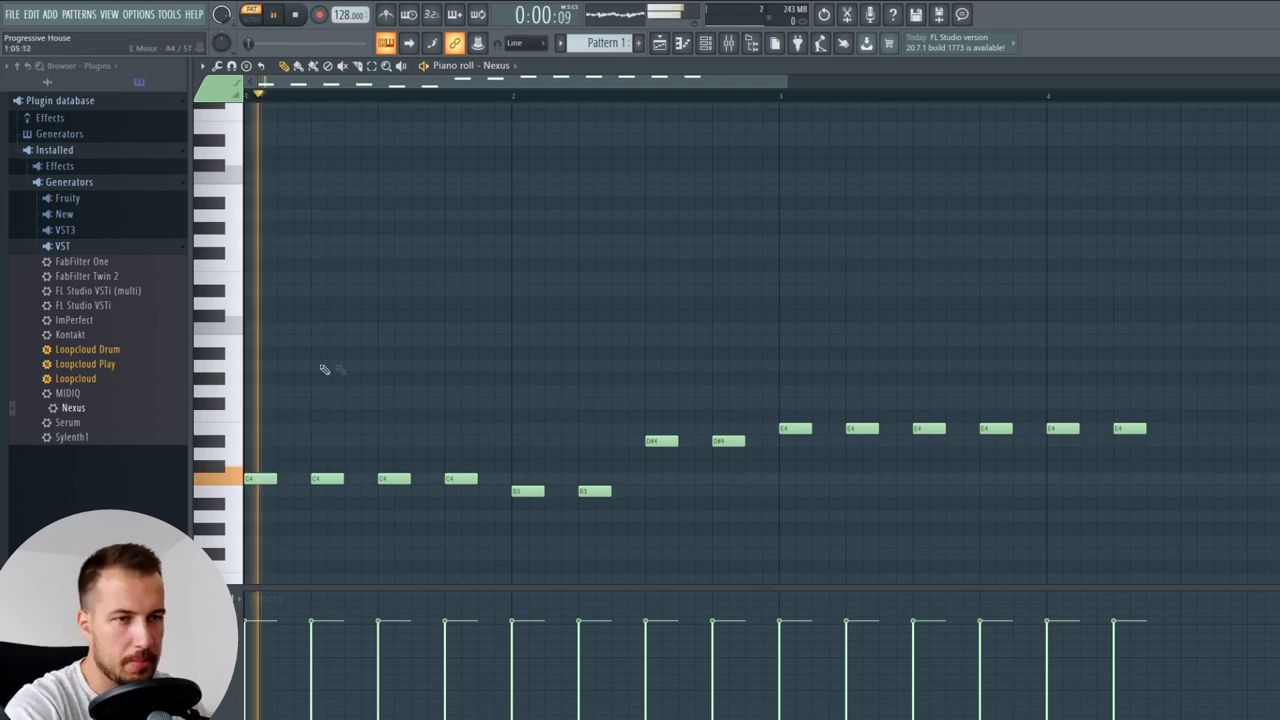
{"action": "key", "text": "space"}
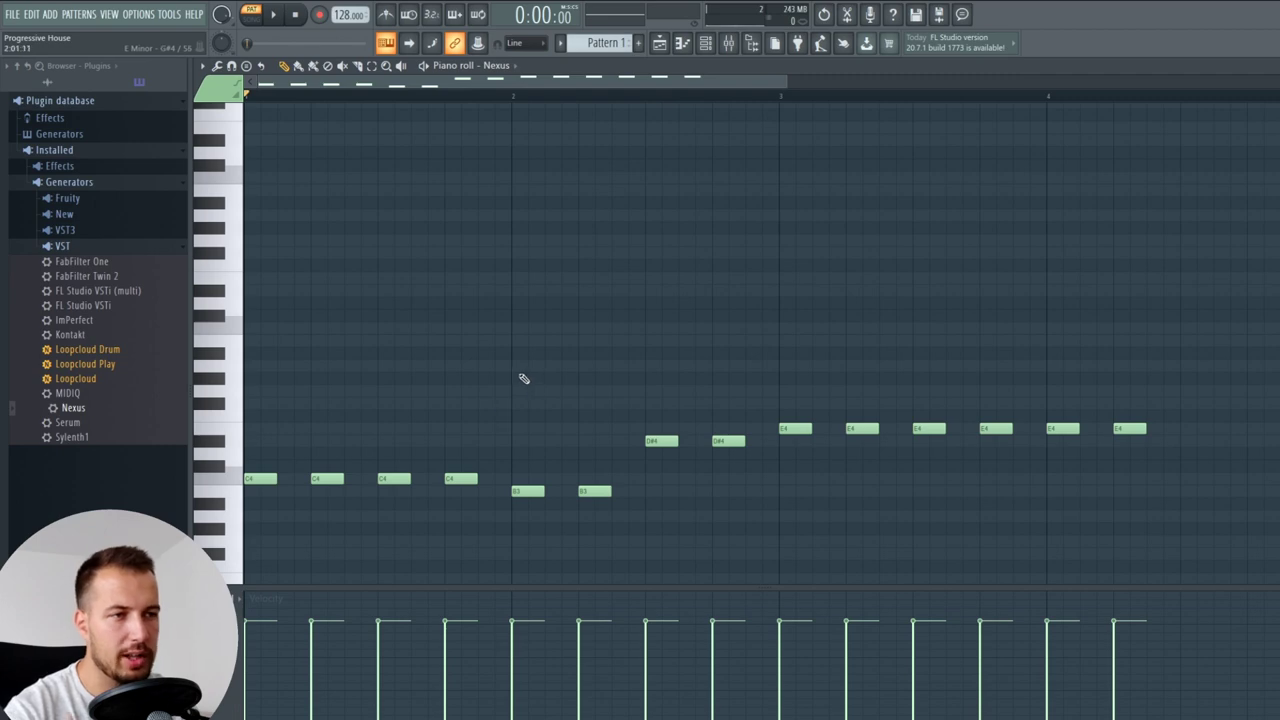
- Play the melody again and add E4 notes on beats 3 and 4 to complete bar 4
{"action": "key", "text": "space"}
{"action": "scroll", "coordinate": [663, 352], "scroll_direction": "down", "scroll_amount": 2}
{"action": "scroll", "coordinate": [690, 372], "scroll_direction": "up", "scroll_amount": 2}
{"action": "scroll", "coordinate": [716, 360], "scroll_direction": "down", "scroll_amount": 2}
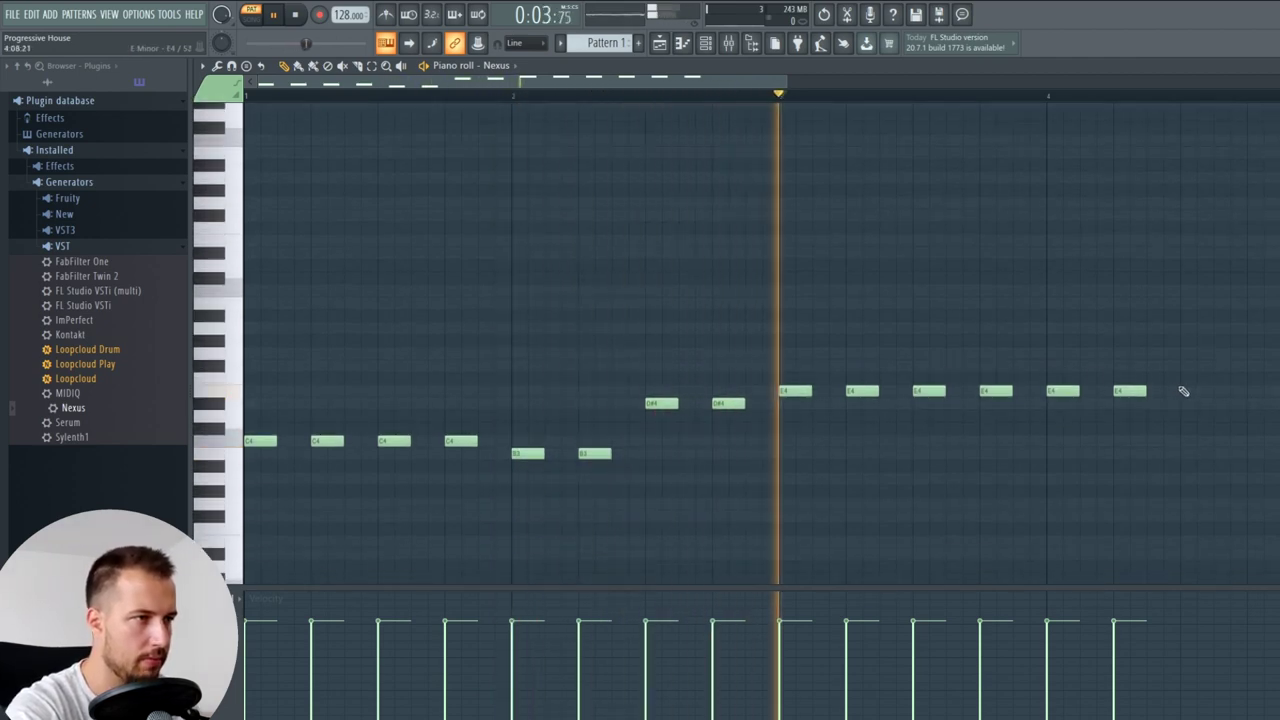
{"action": "left_click", "coordinate": [1184, 391]}
{"action": "left_click", "coordinate": [1249, 392]}
{"action": "left_click_drag", "start_coordinate": [758, 83], "coordinate": [826, 105]}
{"action": "key", "text": "space"}
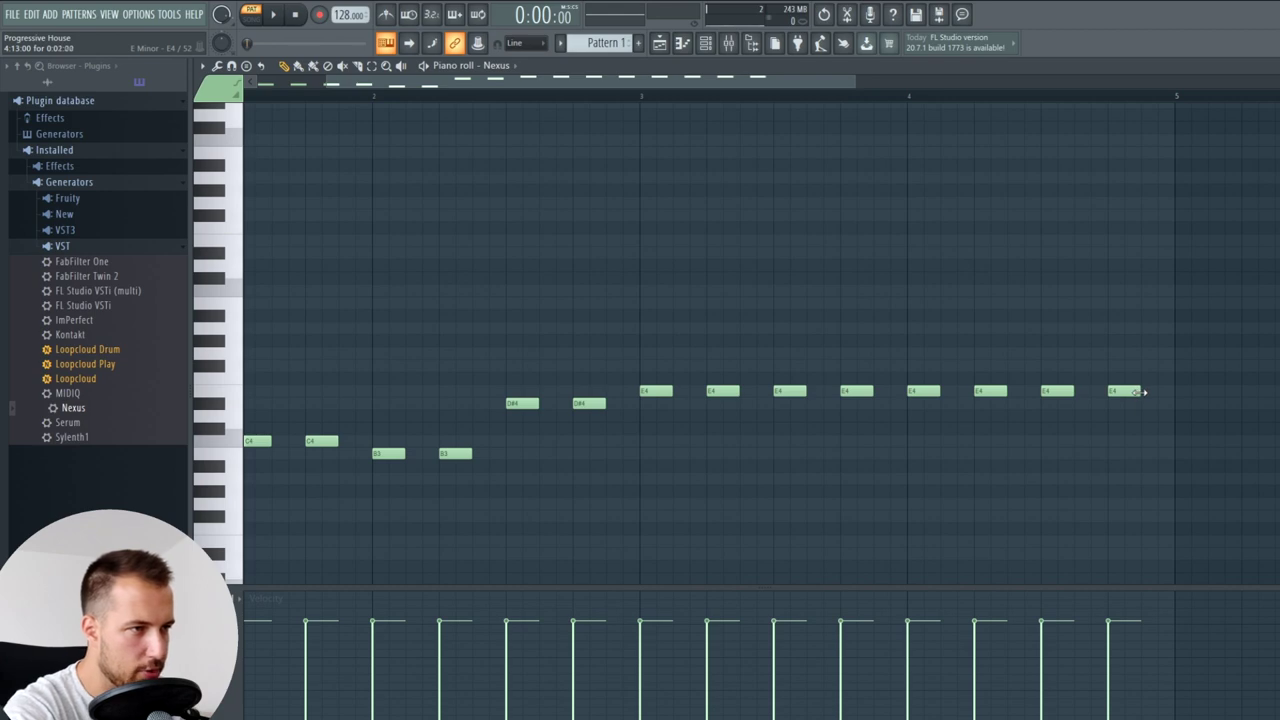
- Replace the E4 note on beat 4 of bar 4 with four short repeated E4 notes and play bar 4 back
{"action": "left_click", "coordinate": [1129, 391]}
{"action": "left_click", "coordinate": [1146, 391]}
{"action": "left_click", "coordinate": [1162, 391]}
{"action": "left_click", "coordinate": [911, 97]}
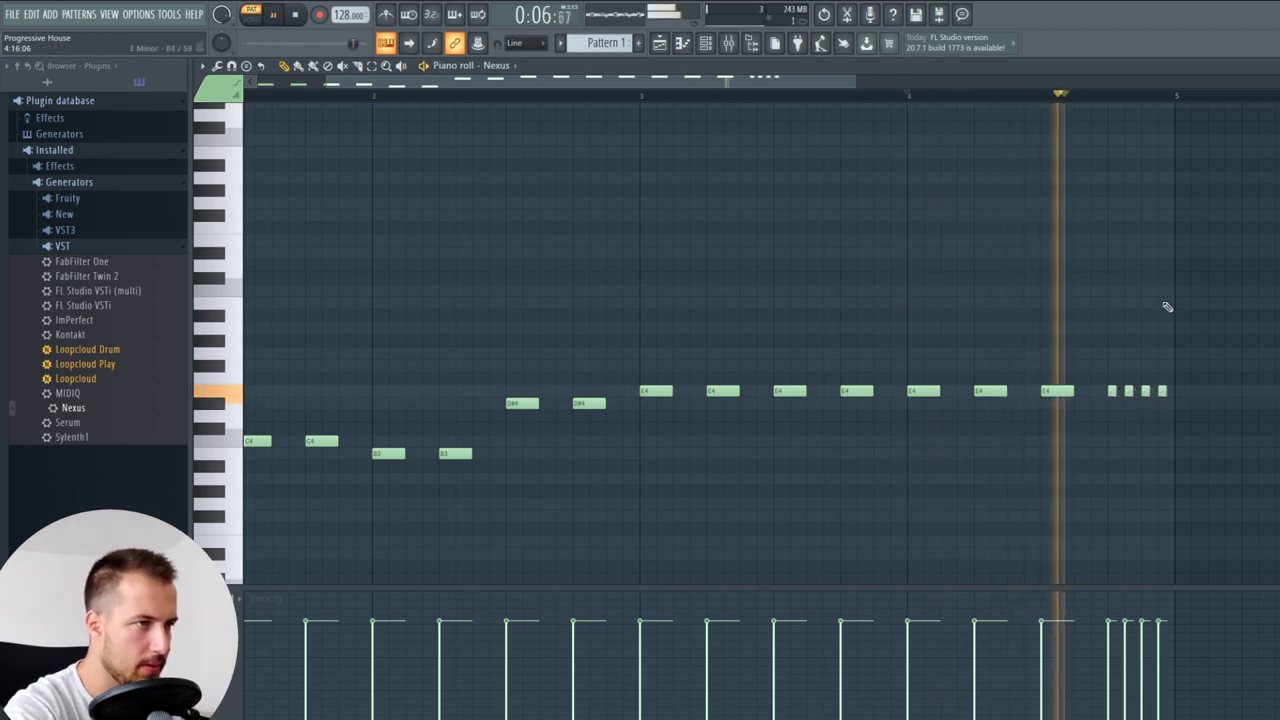
{"action": "left_click_drag", "start_coordinate": [1190, 366], "coordinate": [1104, 448]}
{"action": "key", "text": "space"}
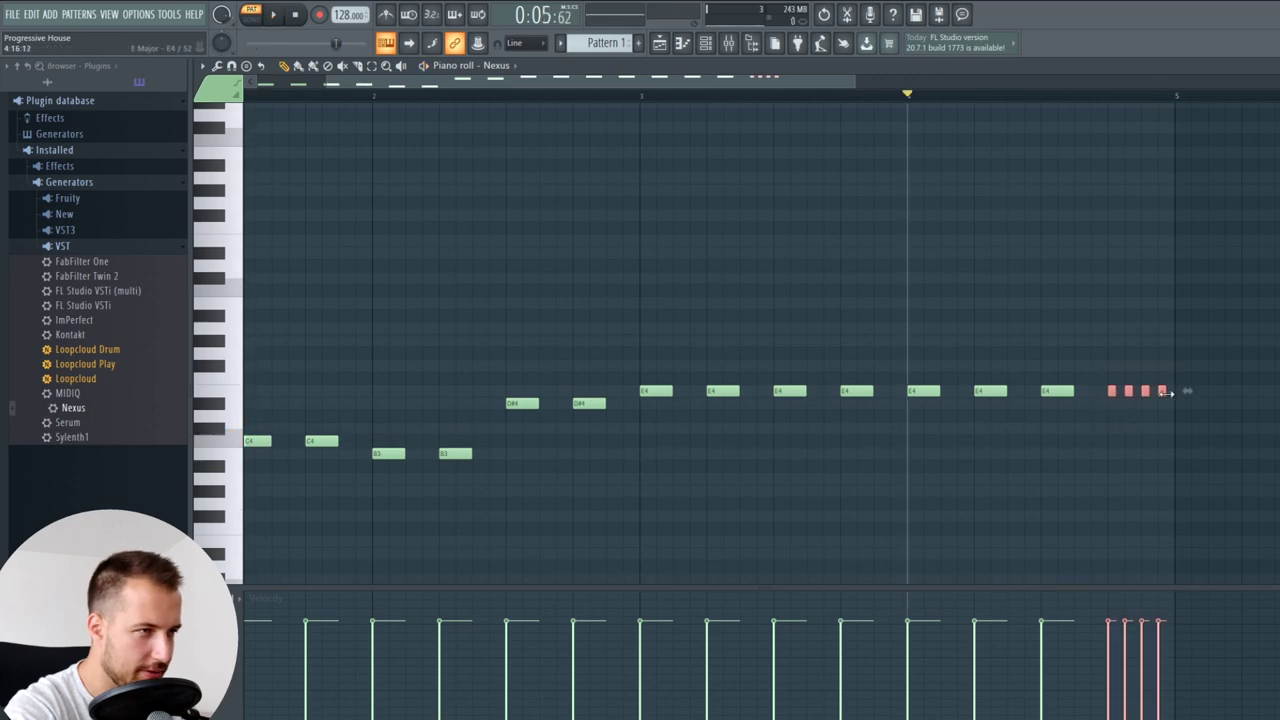
{"action": "left_click", "coordinate": [1151, 437]}
- Duplicate the entire four-bar melody one octave higher, keeping the original notes below
{"action": "left_click_drag", "start_coordinate": [810, 82], "coordinate": [580, 112]}
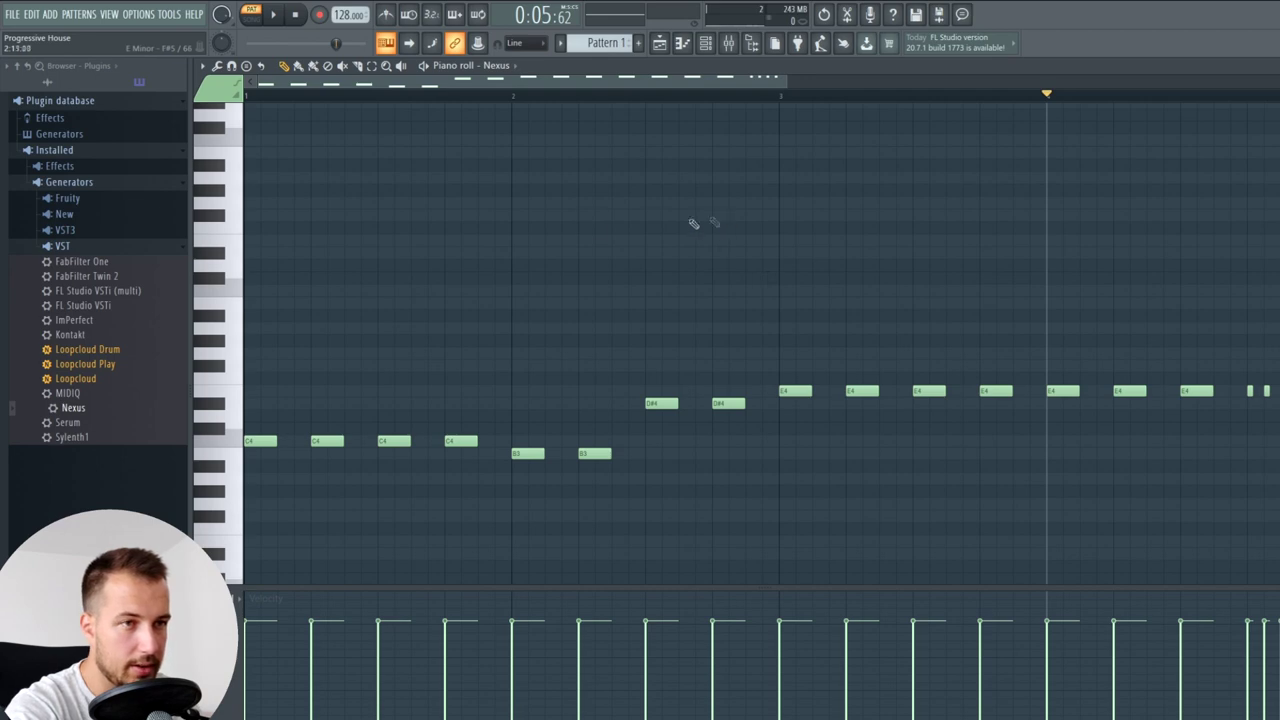
{"action": "scroll", "coordinate": [485, 243], "scroll_direction": "up", "scroll_amount": 2}
{"action": "scroll", "coordinate": [634, 214], "scroll_direction": "up", "scroll_amount": 4}
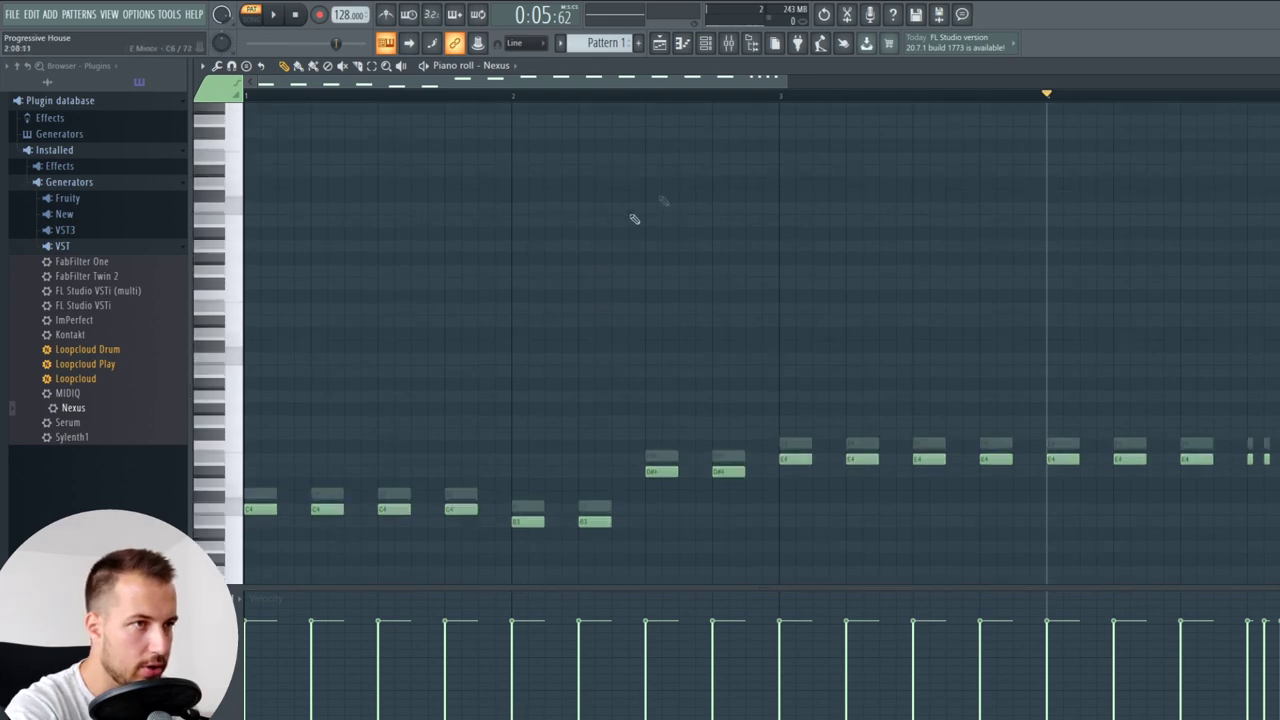
{"action": "scroll", "coordinate": [637, 272], "scroll_direction": "down", "scroll_amount": 4}
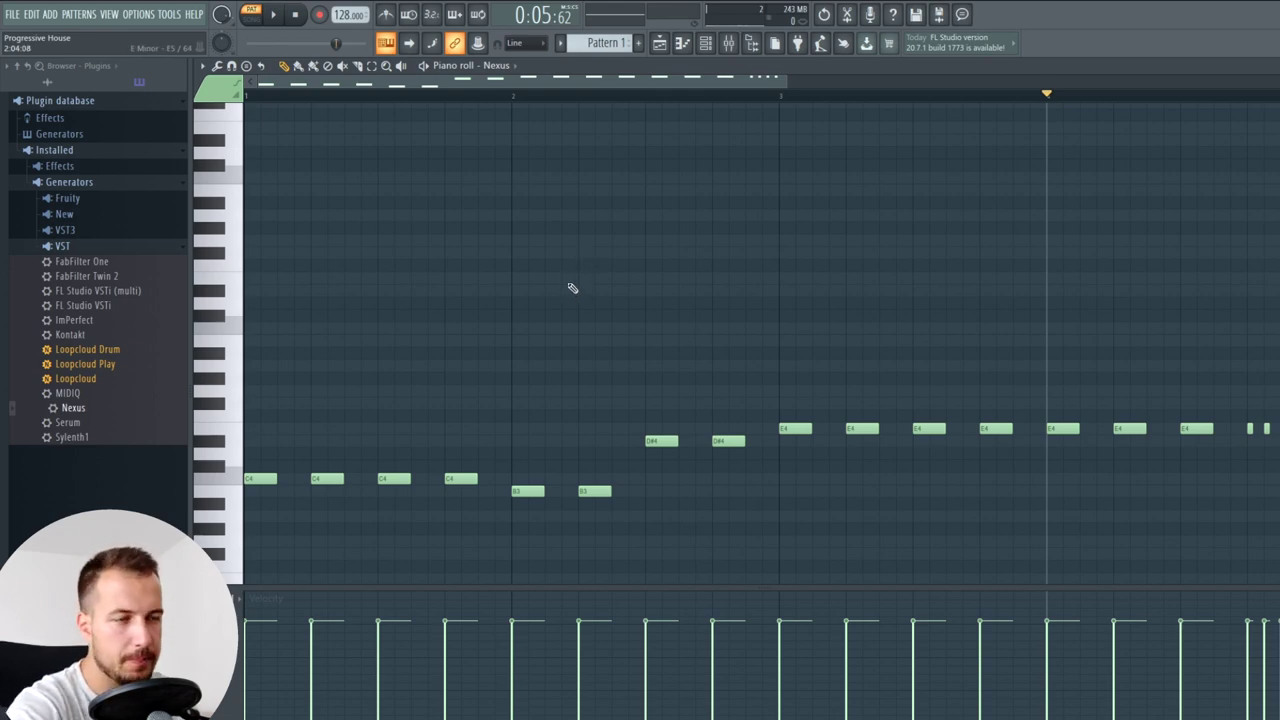
{"action": "left_click", "coordinate": [253, 333]}
{"action": "right_click", "coordinate": [262, 330]}
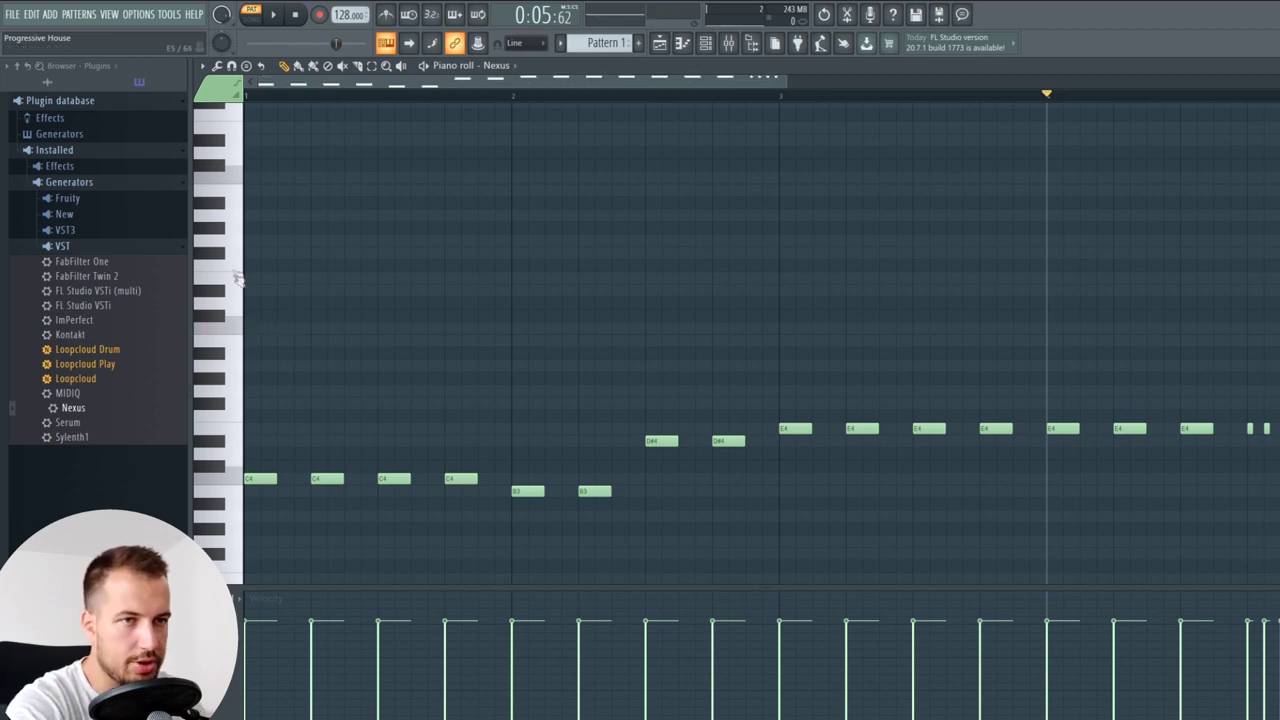
{"action": "left_click_drag", "start_coordinate": [230, 226], "coordinate": [230, 584]}
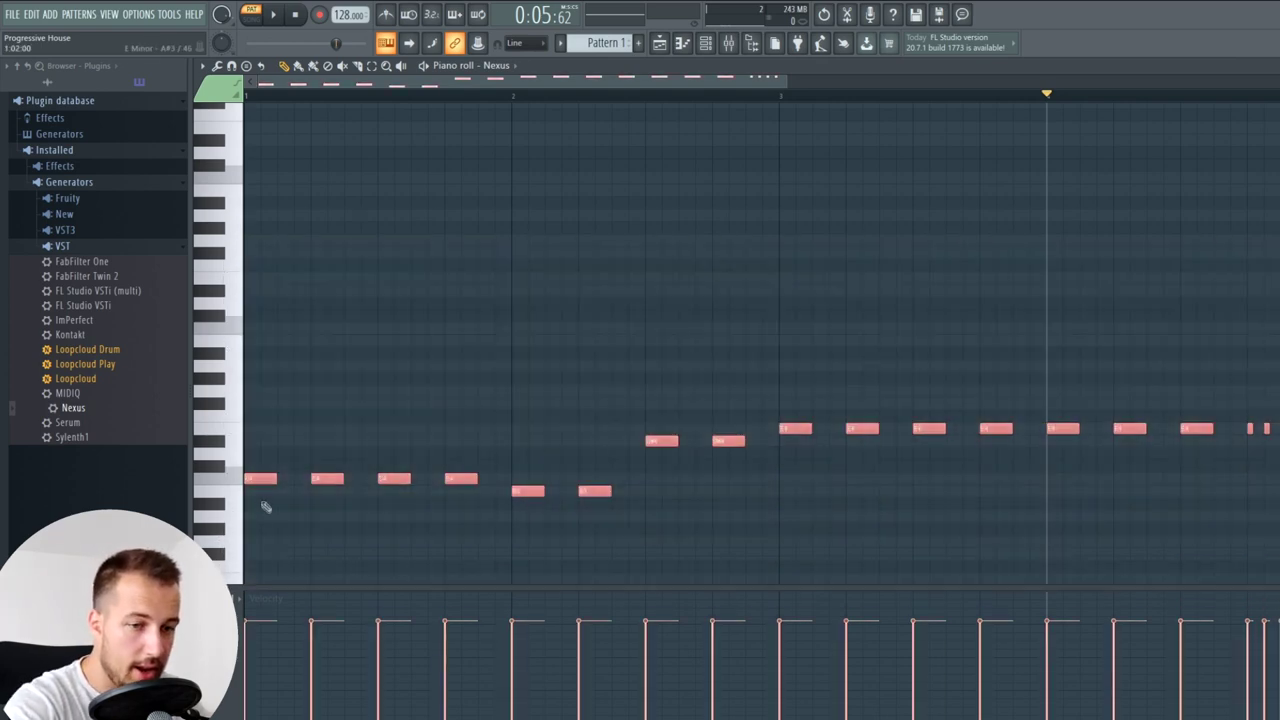
{"action": "left_click_drag", "start_coordinate": [261, 480], "coordinate": [265, 341]}
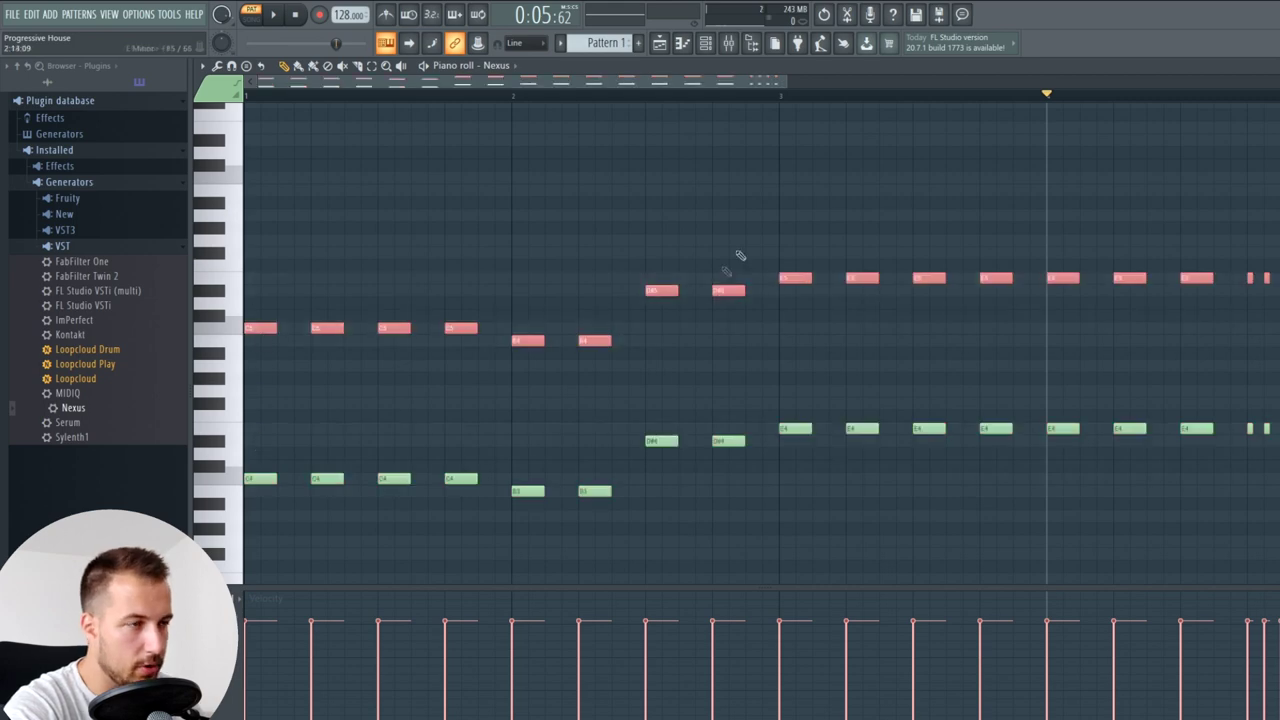
{"action": "left_click", "coordinate": [1200, 191]}
- Stack E5 and G5 notes above the first C5 note in bar 1, auditioning the chord tones
{"action": "scroll", "coordinate": [235, 368], "scroll_direction": "up", "scroll_amount": 2}
{"action": "left_click", "coordinate": [235, 368]}
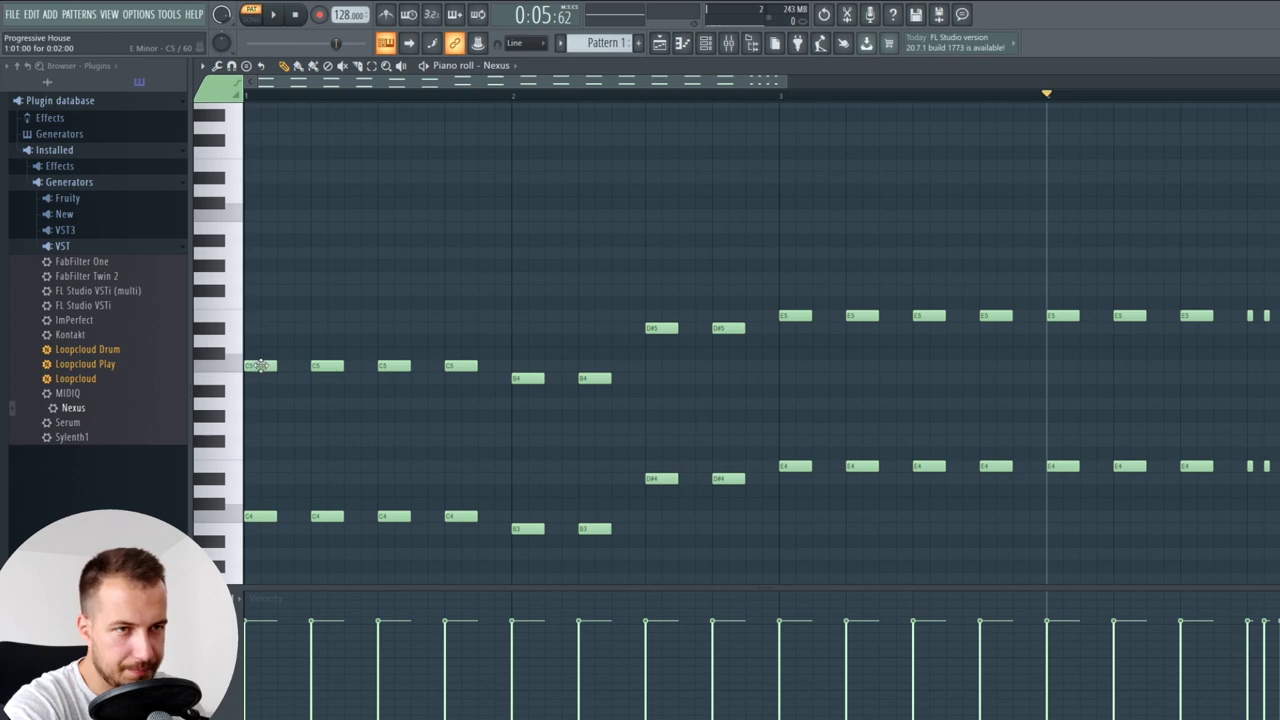
{"action": "left_click", "coordinate": [252, 316]}
{"action": "left_click", "coordinate": [252, 278]}
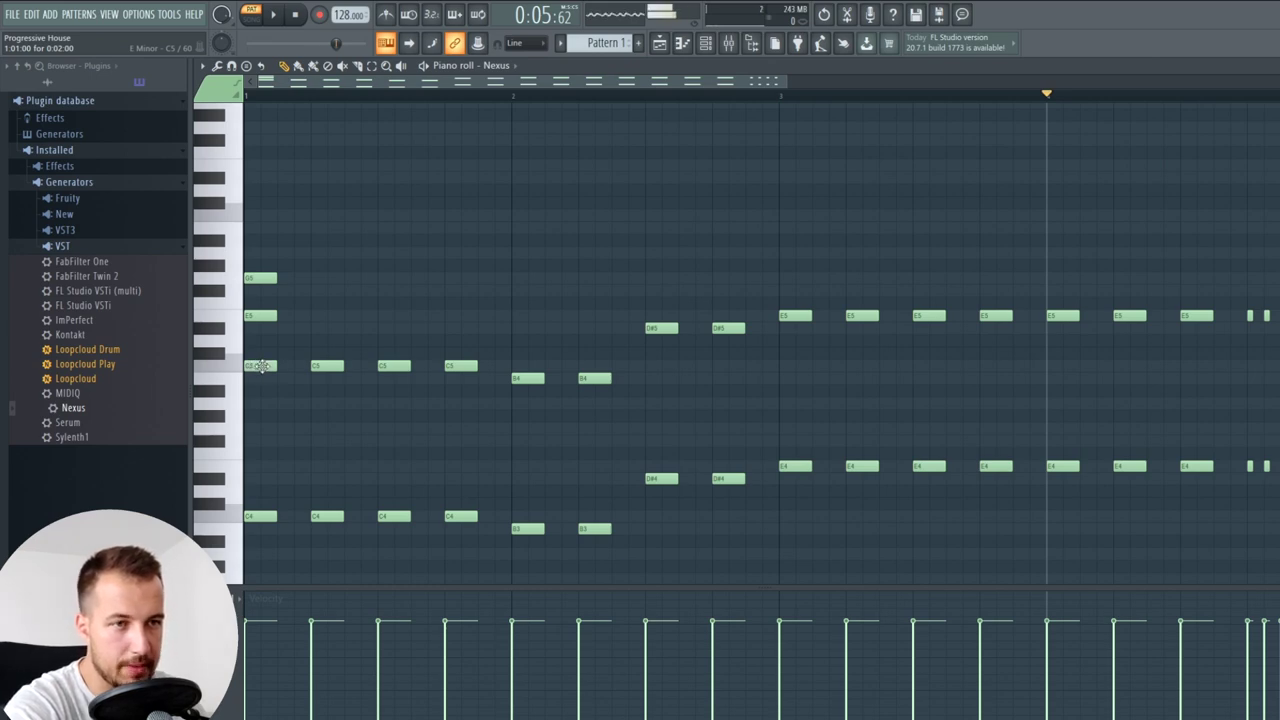
{"action": "left_click", "coordinate": [232, 346]}
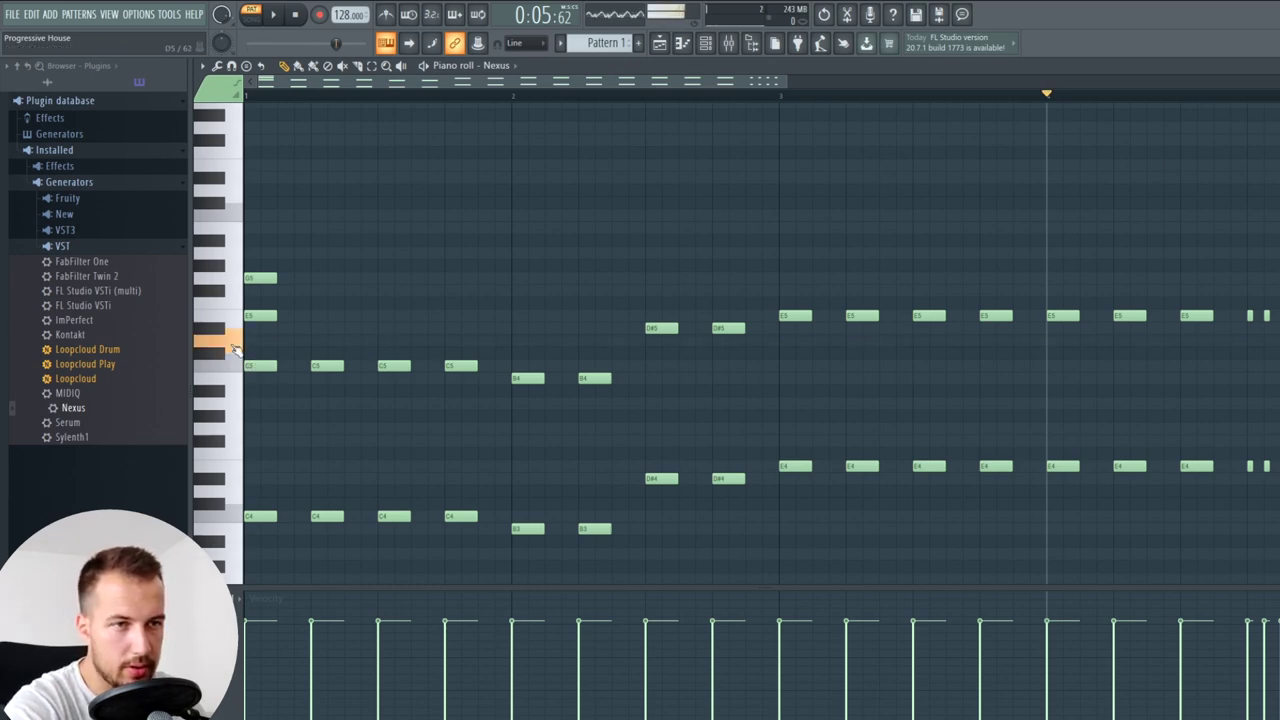
{"action": "left_click", "coordinate": [261, 315]}
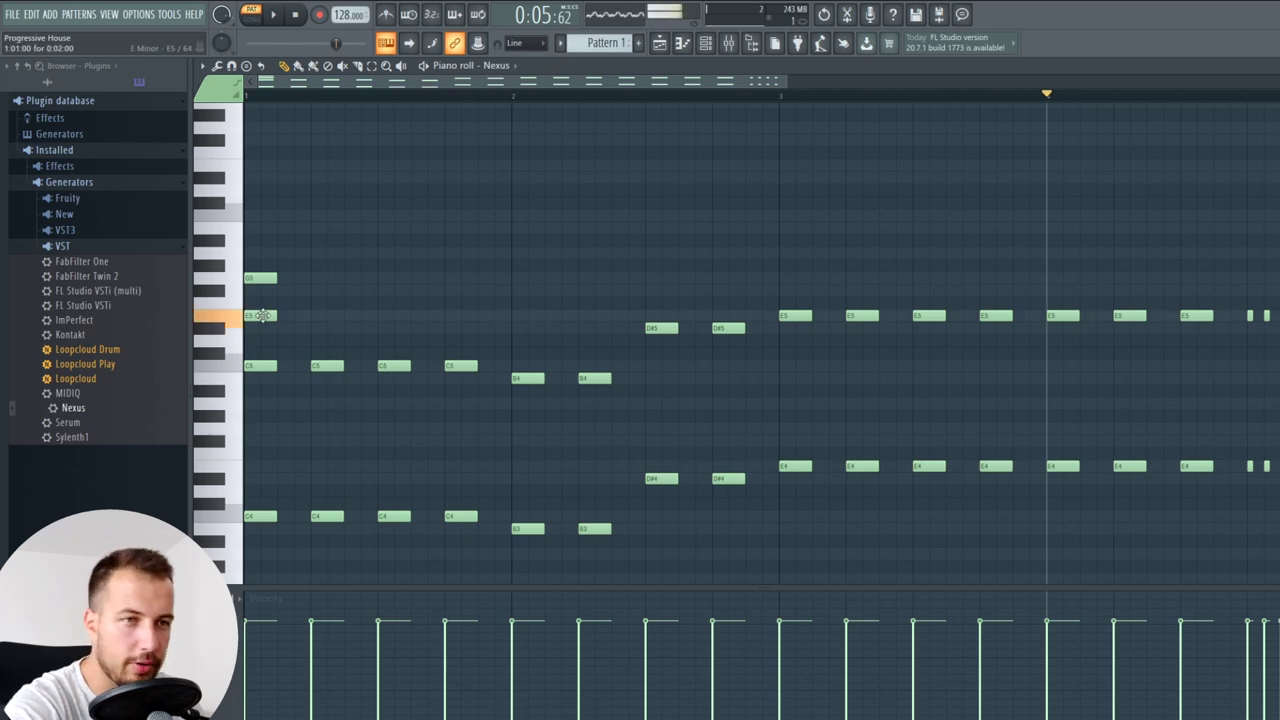
{"action": "left_click", "coordinate": [226, 296]}
{"action": "left_click", "coordinate": [258, 277]}
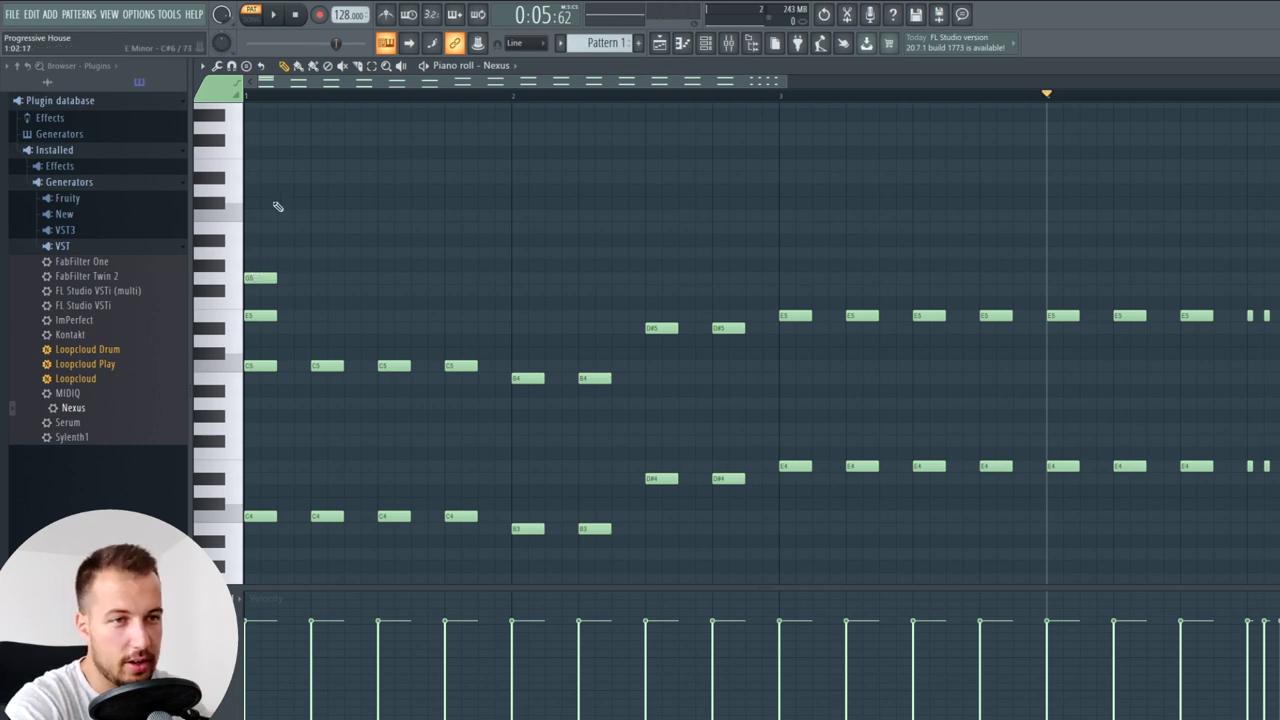
- Play the first chord of bar 1 repeatedly to judge how its C5, E5 and G5 notes sound
{"action": "left_click", "coordinate": [294, 15]}
{"action": "key", "text": "space"}
{"action": "key", "text": "space"}
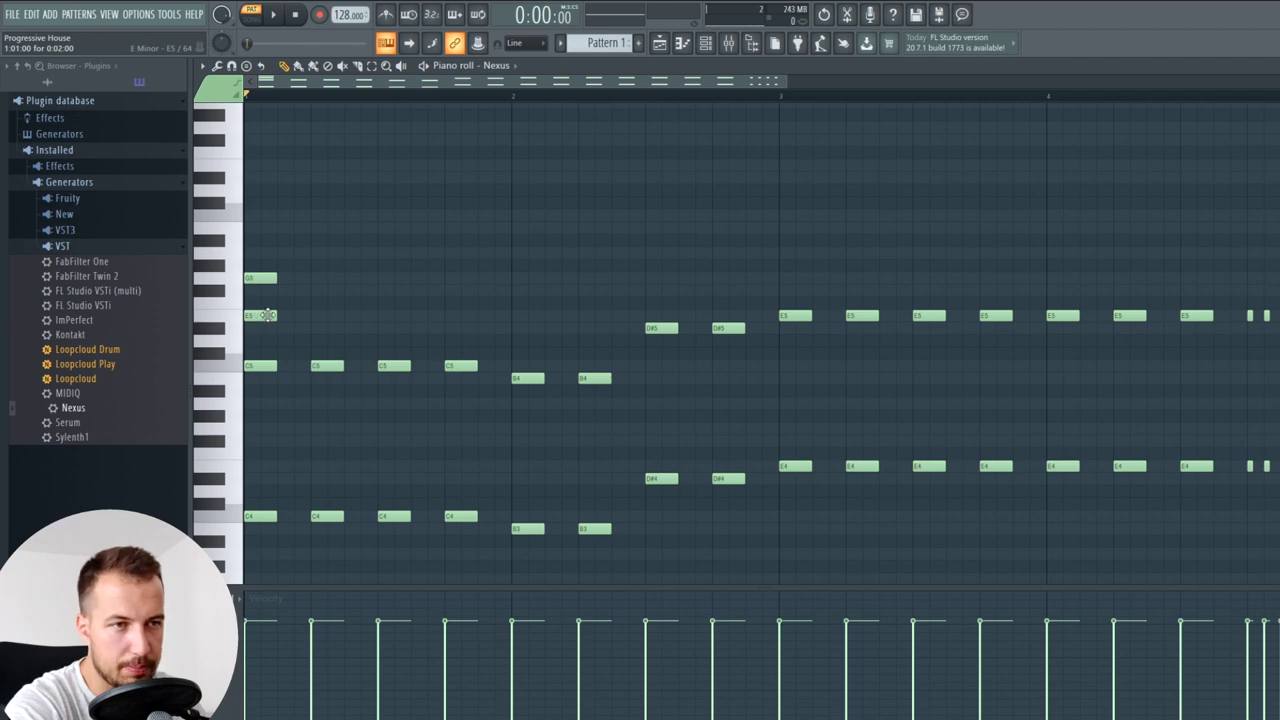
{"action": "mouse_move", "coordinate": [260, 315]}
{"action": "left_mouse_down"}
{"action": "mouse_move", "coordinate": [261, 328]}
{"action": "mouse_move", "coordinate": [260, 315]}
{"action": "left_mouse_up"}
{"action": "key", "text": "space"}
{"action": "key", "text": "space"}
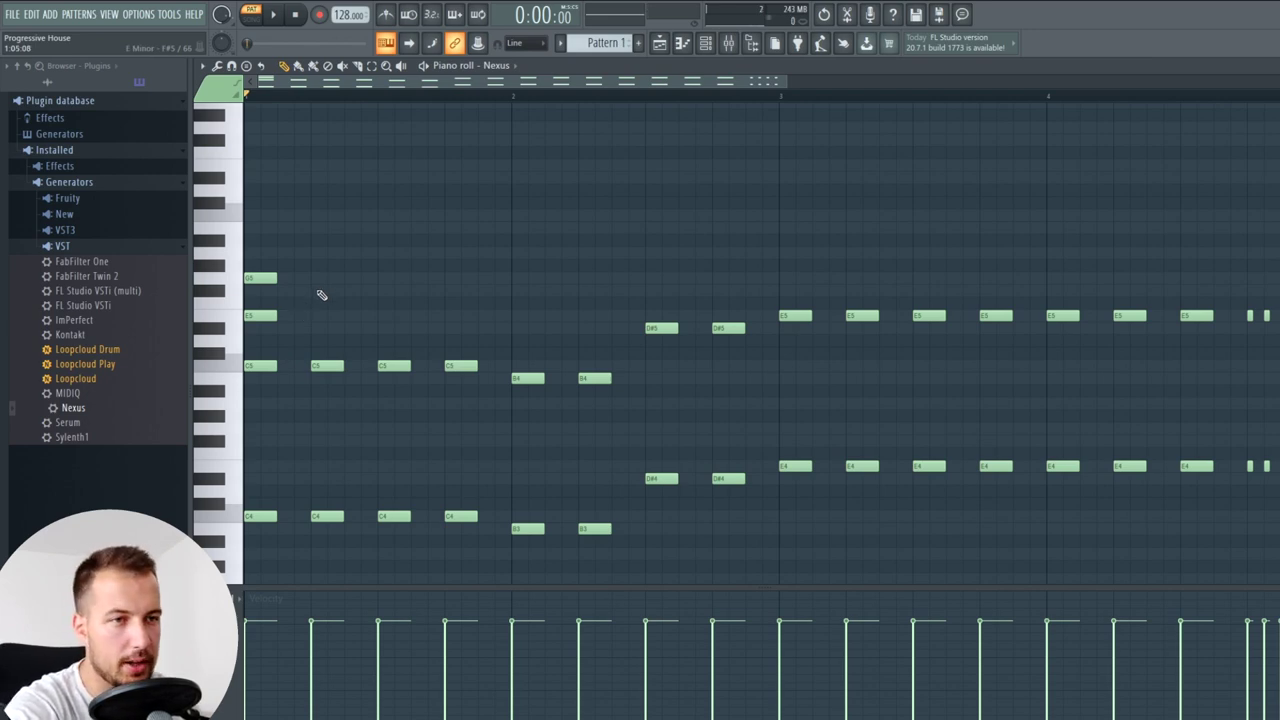
{"action": "mouse_move", "coordinate": [265, 316]}
{"action": "left_mouse_down"}
{"action": "mouse_move", "coordinate": [265, 303]}
{"action": "mouse_move", "coordinate": [264, 320]}
{"action": "left_mouse_up"}
{"action": "key", "text": "space"}
{"action": "key", "text": "space"}
{"action": "key", "text": "space"}
{"action": "key", "text": "space"}
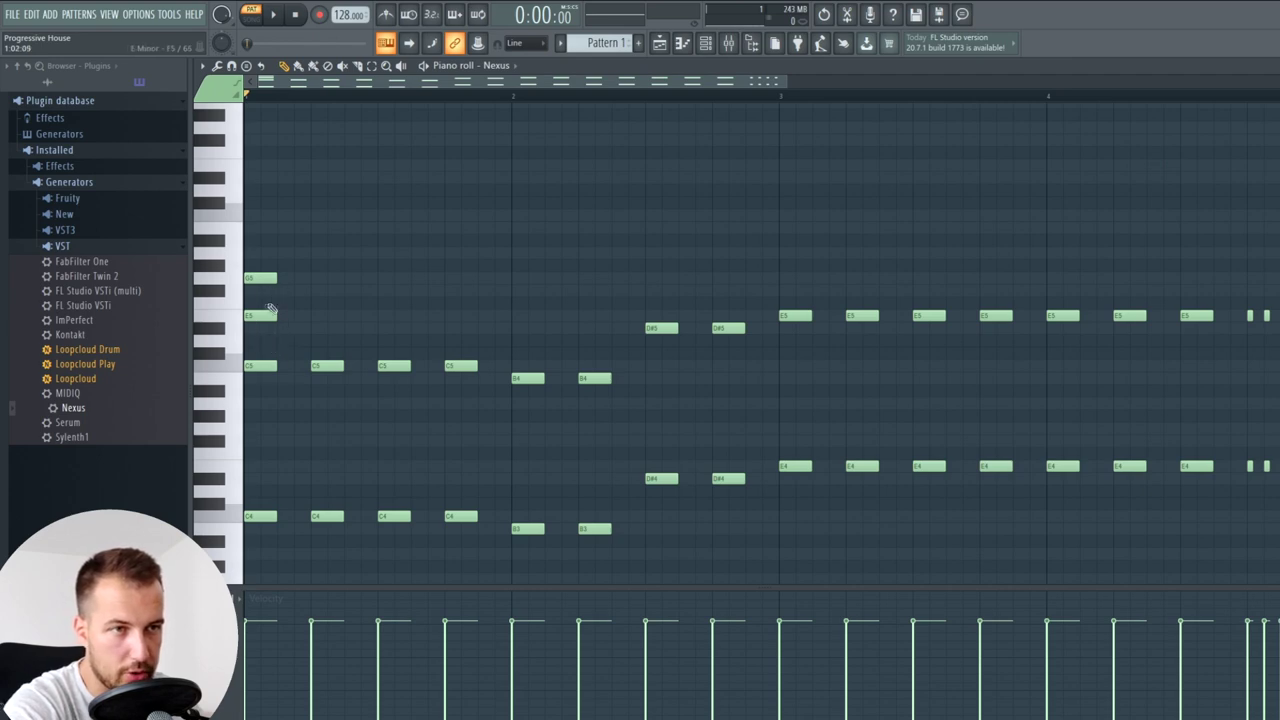
- Repeat the E5 and G5 notes across all beats of bar 1, and add D#5 and F#5 to beats 1 and 2 of bar 2
{"action": "left_click_drag", "start_coordinate": [490, 348], "coordinate": [323, 279]}
{"action": "key", "text": "ctrl+d"}
{"action": "left_click", "coordinate": [518, 328]}
{"action": "left_click", "coordinate": [516, 290]}
{"action": "key", "text": "space"}
{"action": "left_click", "coordinate": [584, 328]}
{"action": "left_click", "coordinate": [587, 291]}
{"action": "key", "text": "space"}
- Try lowering the D#5 notes on beats 1 and 2 of bar 2 to D5 and play the chords back
{"action": "left_click_drag", "start_coordinate": [626, 313], "coordinate": [527, 341]}
{"action": "left_click", "coordinate": [576, 362], "text": "ctrl"}
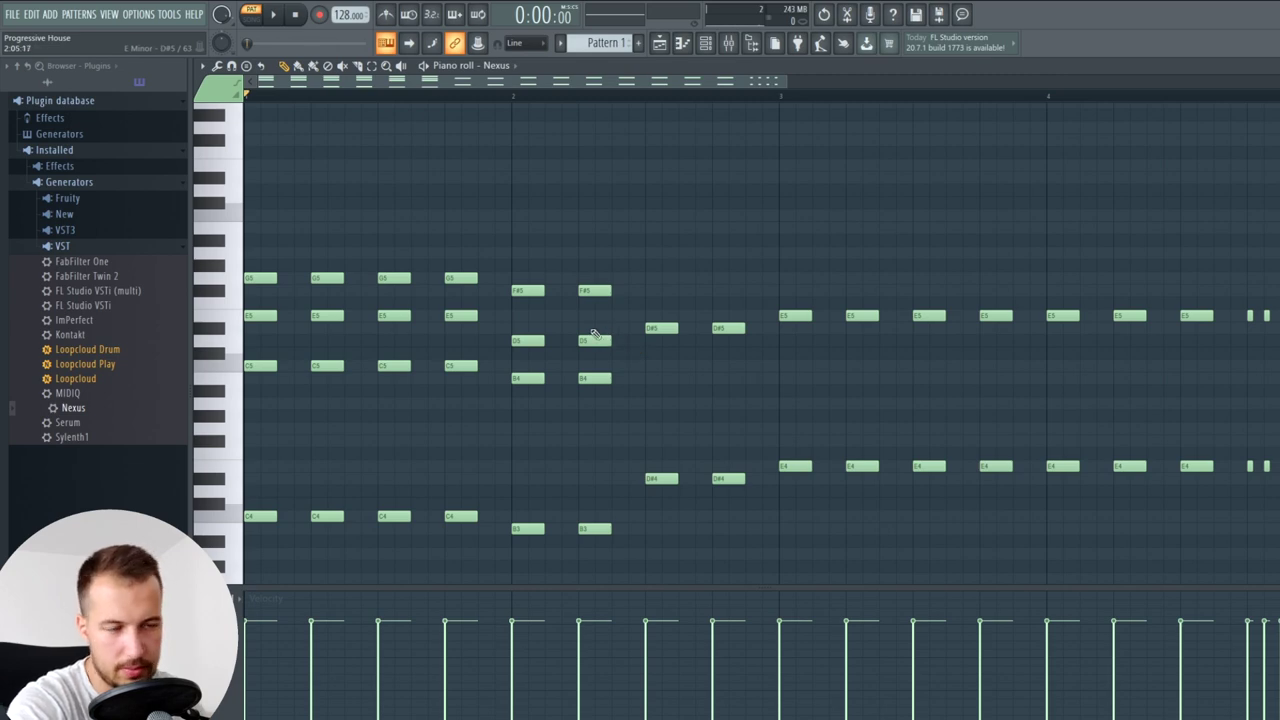
{"action": "key", "text": "space"}
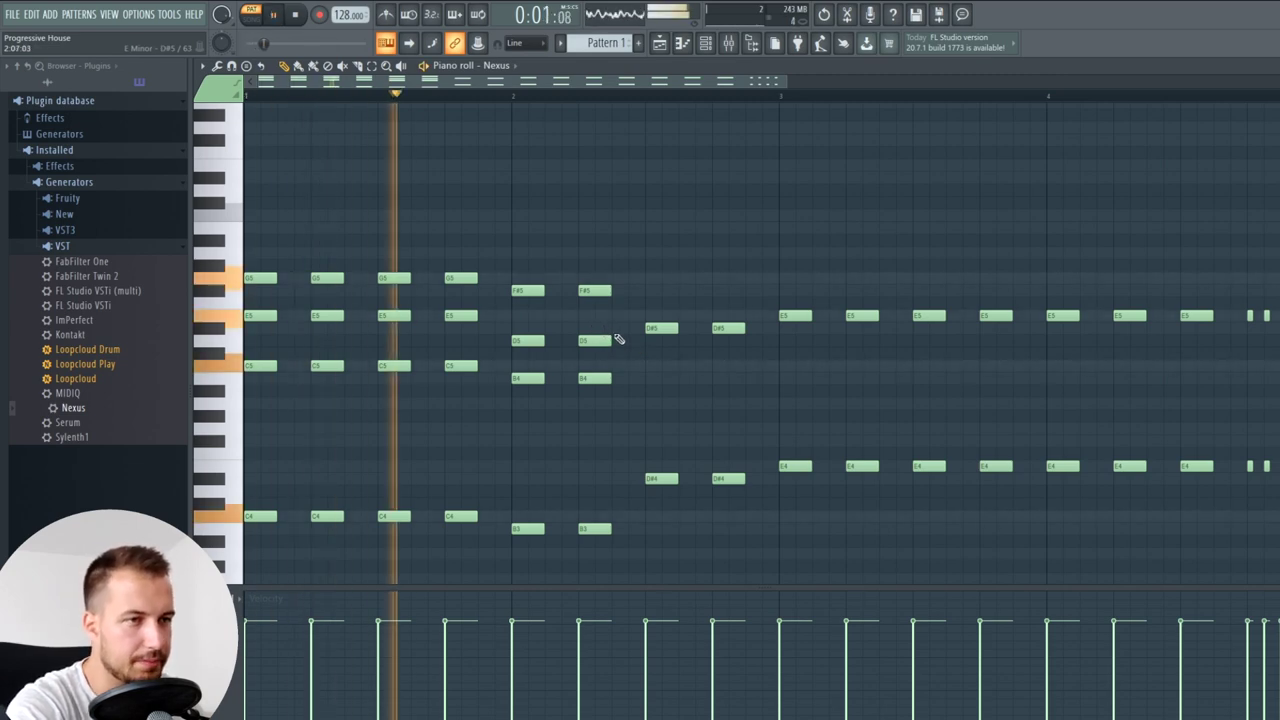
{"action": "key", "text": "space"}
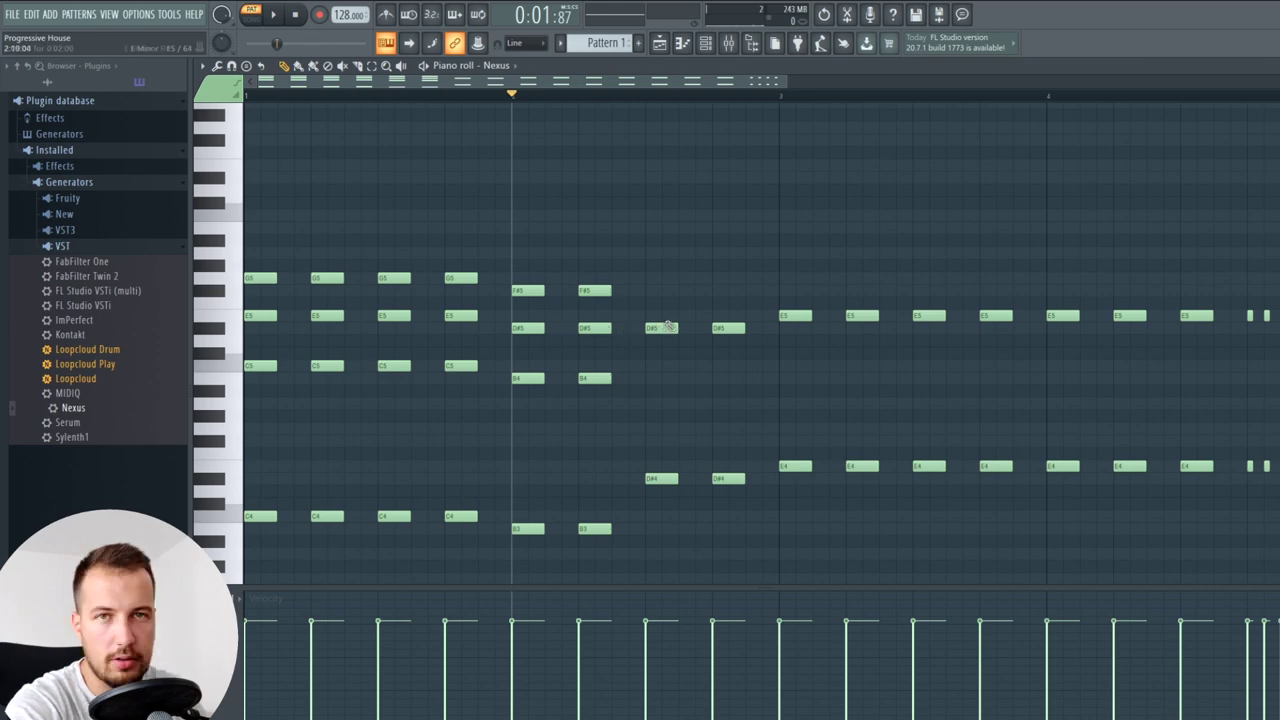
- Add F#5 and A#5 notes above the D#5 notes on beats 3 and 4 of bar 2
{"action": "left_click", "coordinate": [664, 330]}
{"action": "left_click_drag", "start_coordinate": [649, 281], "coordinate": [649, 290]}
{"action": "left_click", "coordinate": [649, 242]}
{"action": "left_click", "coordinate": [714, 291]}
{"action": "left_click", "coordinate": [715, 242]}
- Add G5 and B5 notes above every E5 note in bars 3 and 4, including the four short ones
{"action": "left_click", "coordinate": [781, 257]}
{"action": "right_click", "coordinate": [749, 244]}
{"action": "left_click", "coordinate": [750, 218]}
{"action": "key", "text": "space"}
{"action": "left_click_drag", "start_coordinate": [1251, 270], "coordinate": [826, 218]}
{"action": "left_click_drag", "start_coordinate": [826, 218], "coordinate": [826, 266]}
{"action": "left_click", "coordinate": [752, 266]}
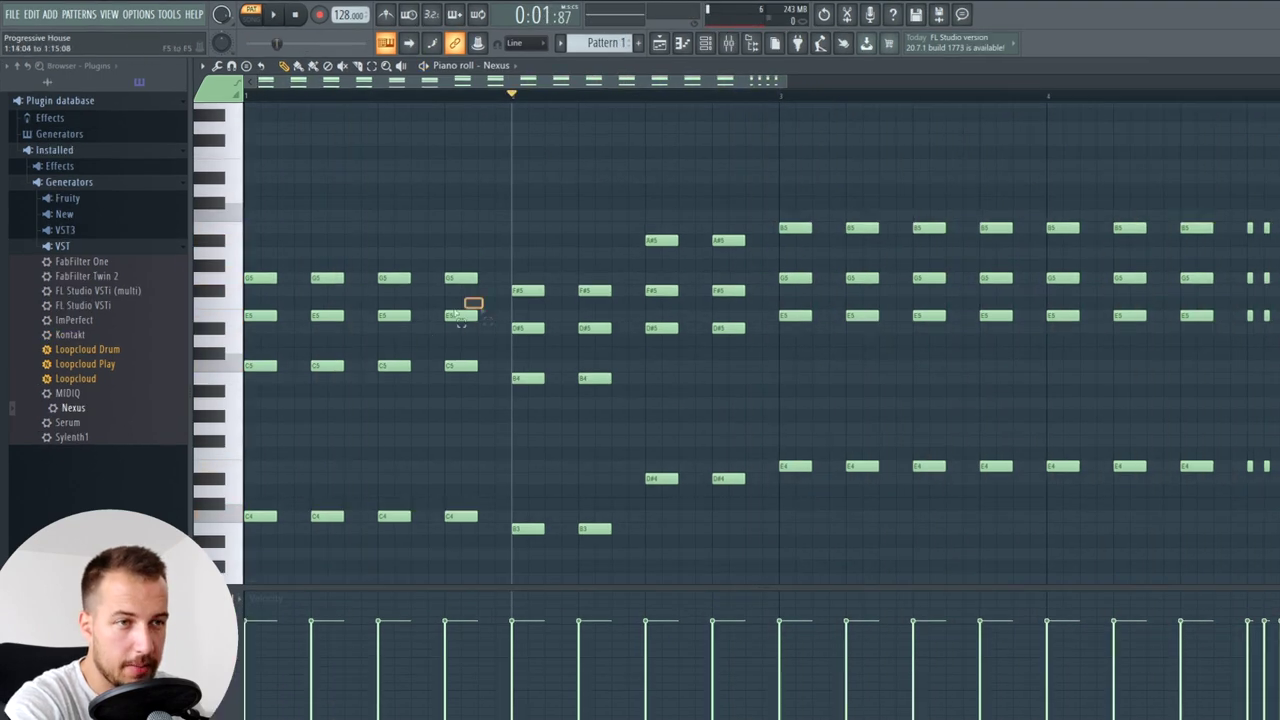
- Select the middle note of every chord across all four bars and raise these notes one octave
{"action": "left_click_drag", "start_coordinate": [460, 290], "coordinate": [283, 321]}
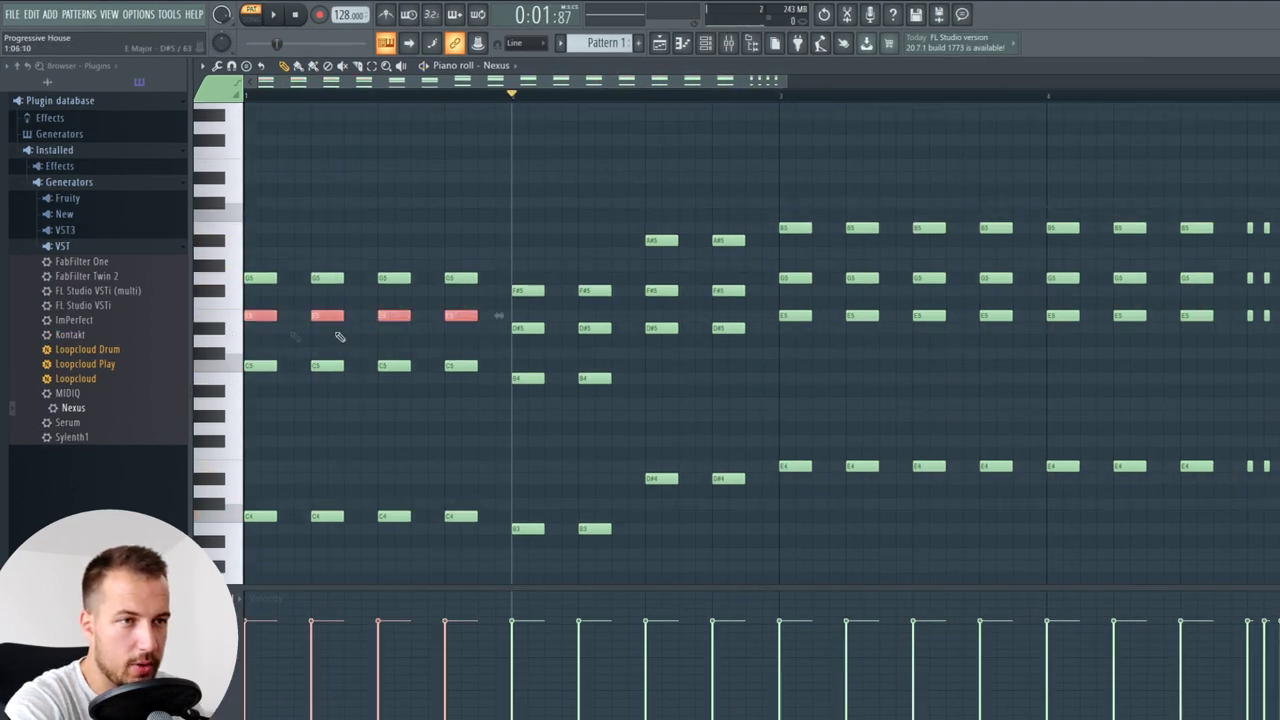
{"action": "left_click_drag", "start_coordinate": [509, 328], "coordinate": [607, 337]}
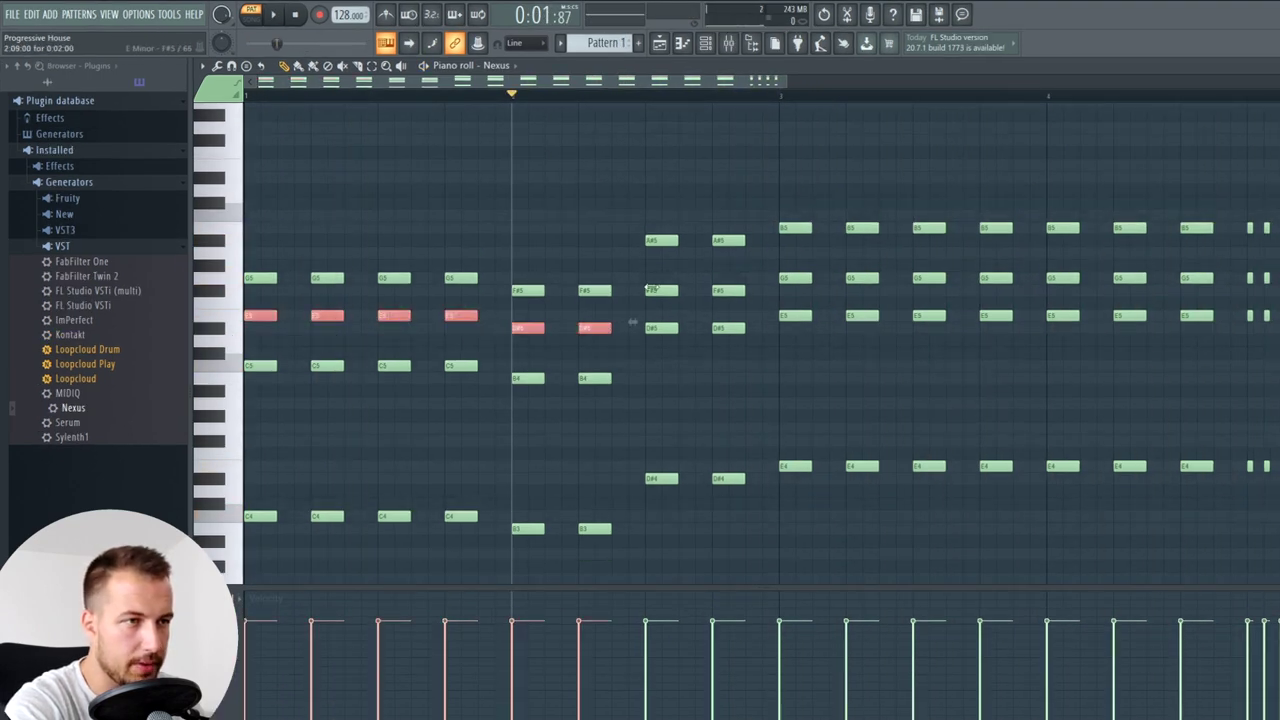
{"action": "left_click_drag", "start_coordinate": [651, 288], "coordinate": [748, 302]}
{"action": "left_click_drag", "start_coordinate": [783, 263], "coordinate": [1272, 292]}
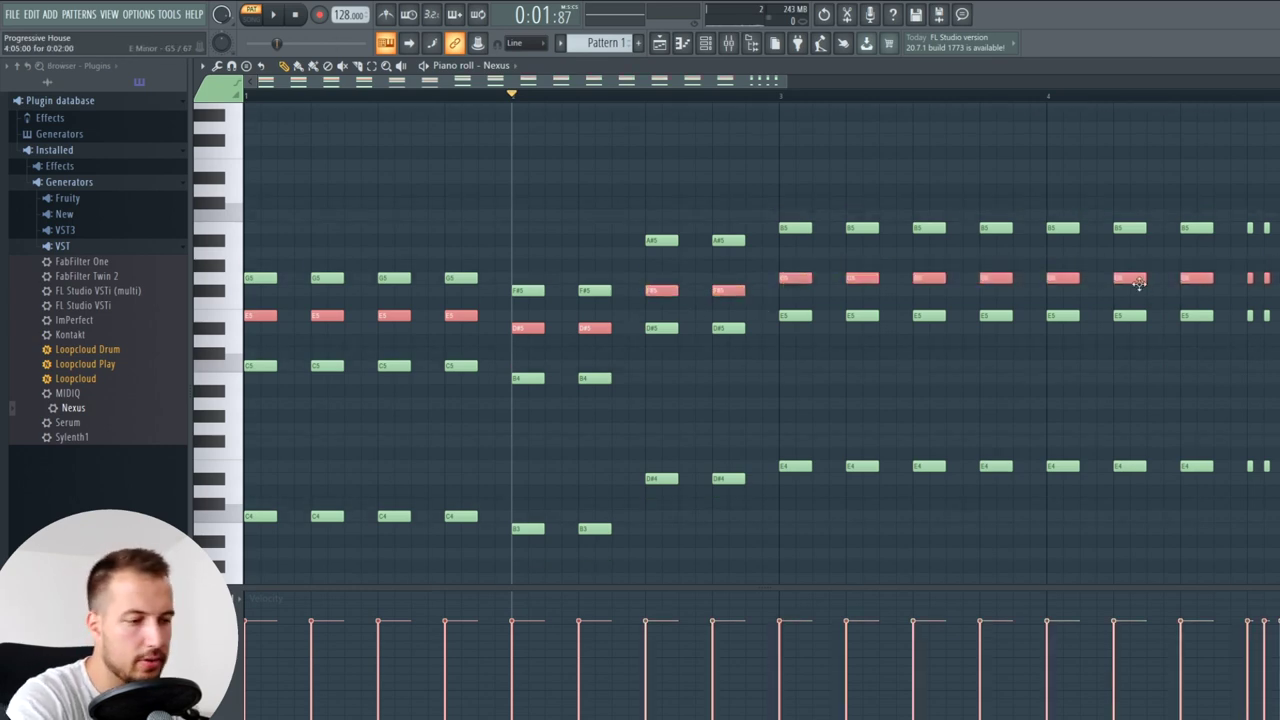
{"action": "key", "text": "ctrl+Up"}
{"action": "scroll", "coordinate": [850, 289], "scroll_direction": "up", "scroll_amount": 2}
{"action": "left_click", "coordinate": [410, 202], "text": "ctrl"}
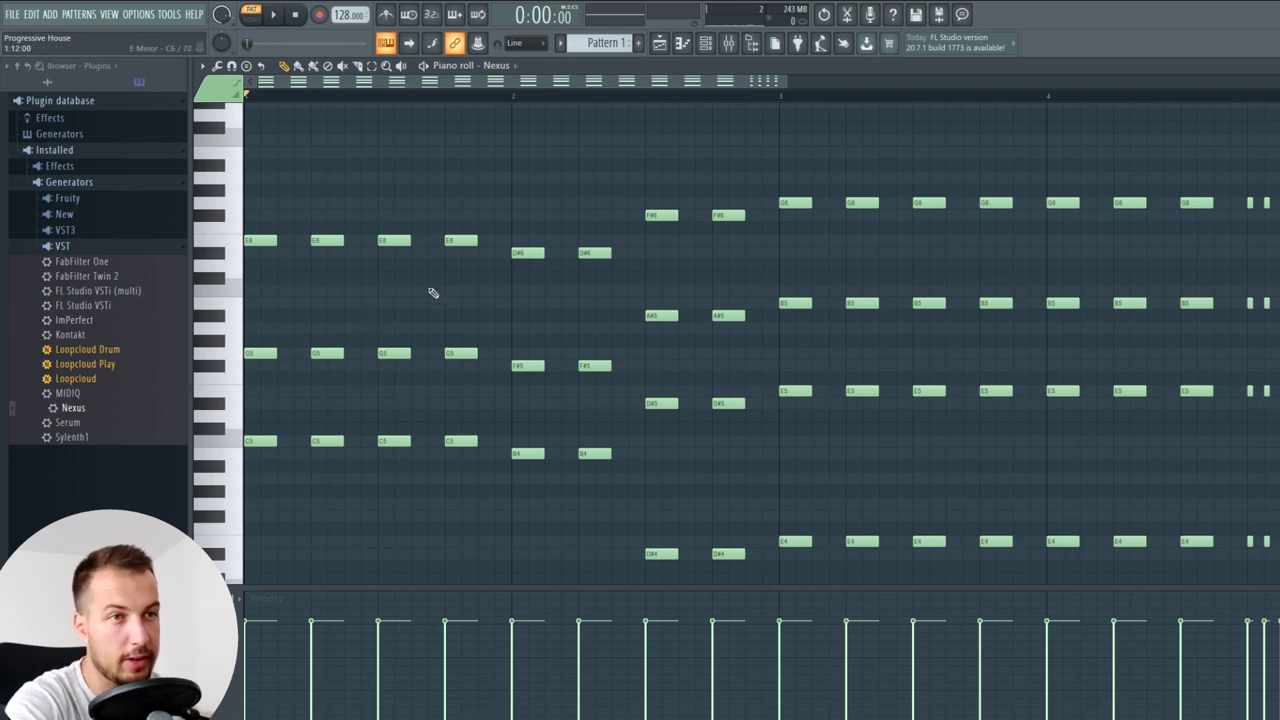
- Play the chord progression from the start, and replay it from beat 3 of bar 2
{"action": "key", "text": "space"}
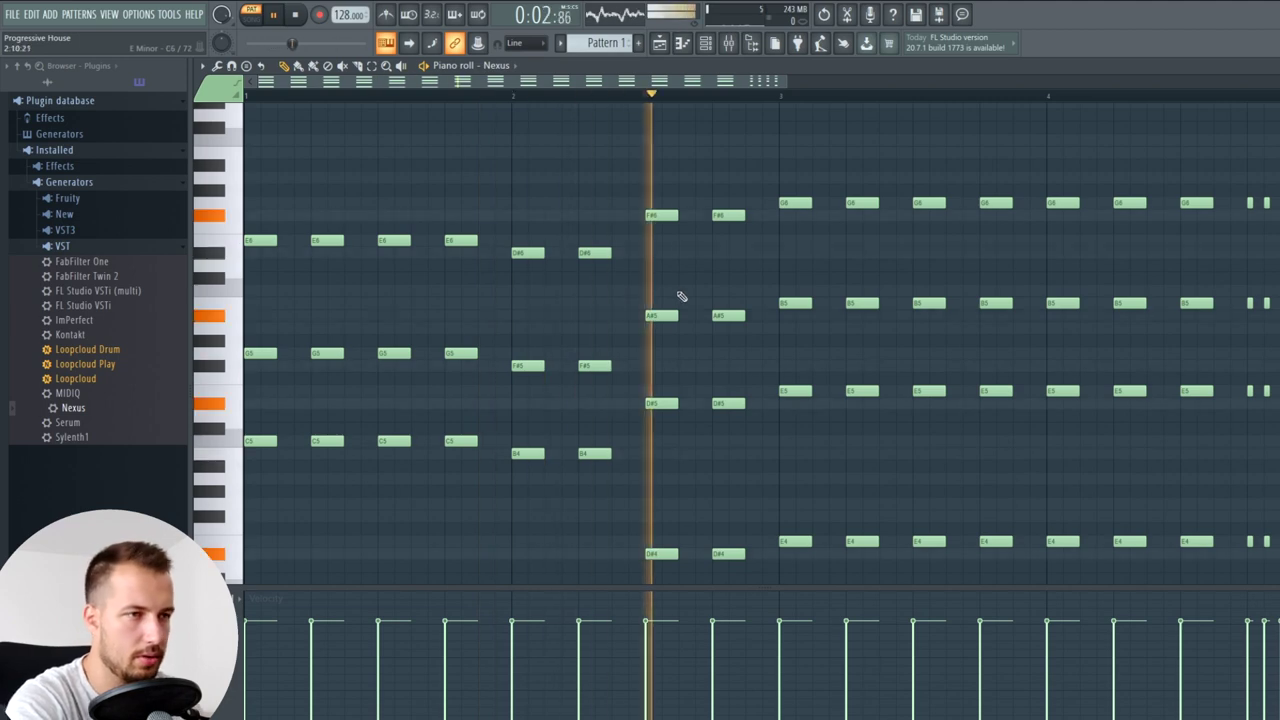
{"action": "key", "text": "space"}
{"action": "left_click", "coordinate": [645, 95]}
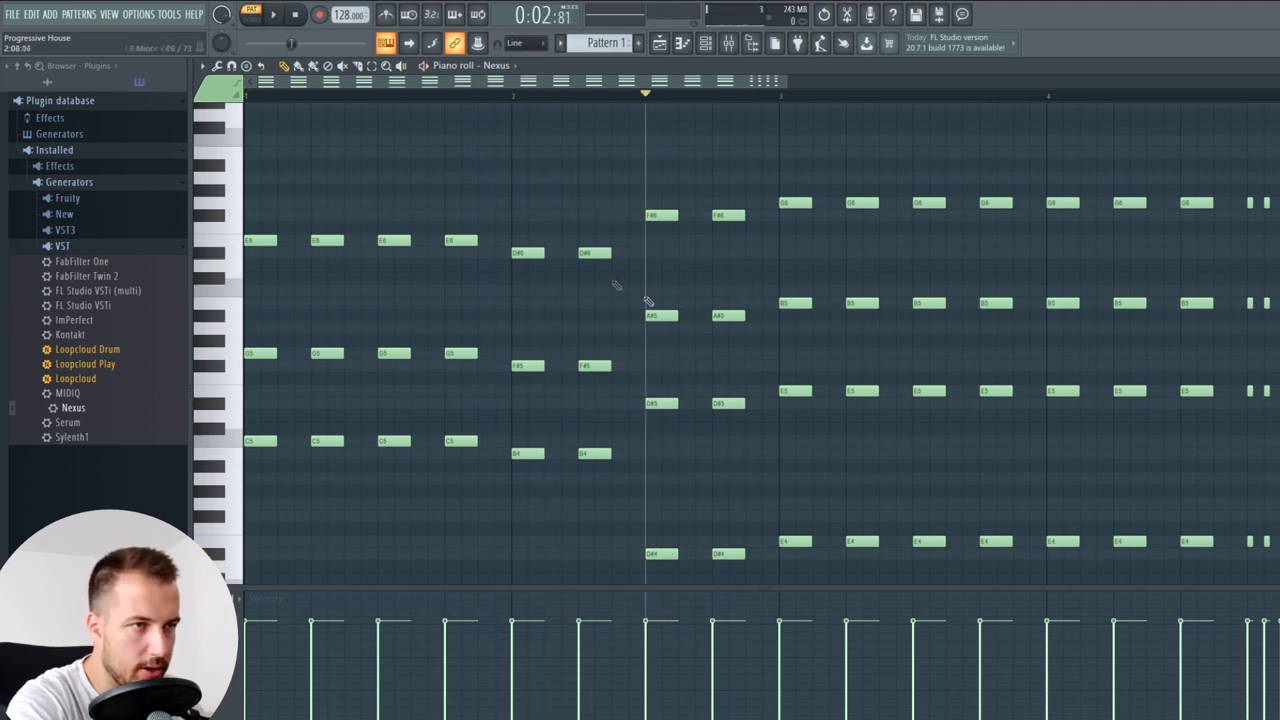
{"action": "left_click_drag", "start_coordinate": [671, 86], "coordinate": [688, 92]}
{"action": "key", "text": "space"}
{"action": "key", "text": "space"}
- Lower the A#5 notes on beats 3 and 4 of bar 2 to A5 and play the progression back
{"action": "mouse_move", "coordinate": [729, 298]}
{"action": "left_mouse_down"}
{"action": "mouse_move", "coordinate": [616, 333]}
{"action": "mouse_move", "coordinate": [631, 304]}
{"action": "mouse_move", "coordinate": [632, 336]}
{"action": "left_mouse_up"}
{"action": "key", "text": "space"}
{"action": "key", "text": "space"}
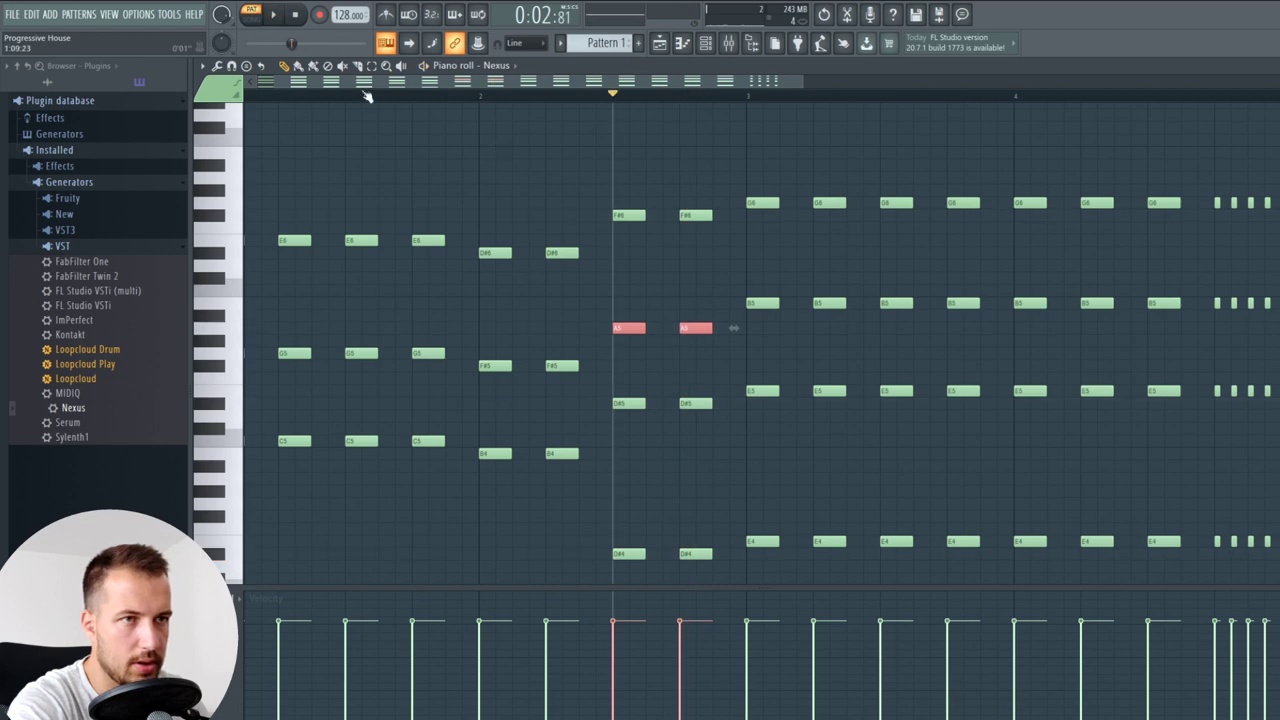
{"action": "left_click_drag", "start_coordinate": [363, 95], "coordinate": [245, 143]}
{"action": "left_click", "coordinate": [427, 160], "text": "ctrl"}
{"action": "key", "text": "space"}
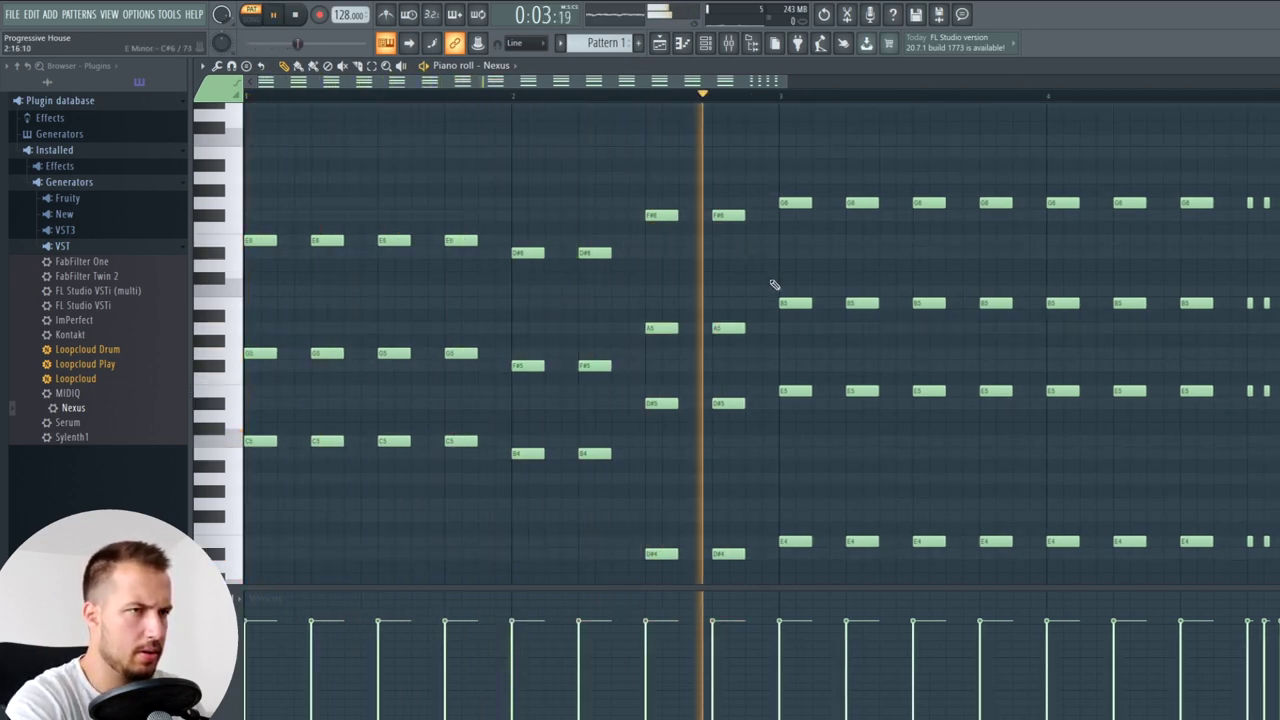
{"action": "key", "text": "space"}
- Try changing the A5 notes on beats 3 and 4 of bar 2, undo it, and play from bar 2
{"action": "left_click_drag", "start_coordinate": [749, 301], "coordinate": [667, 314]}
{"action": "key", "text": "ctrl+z"}
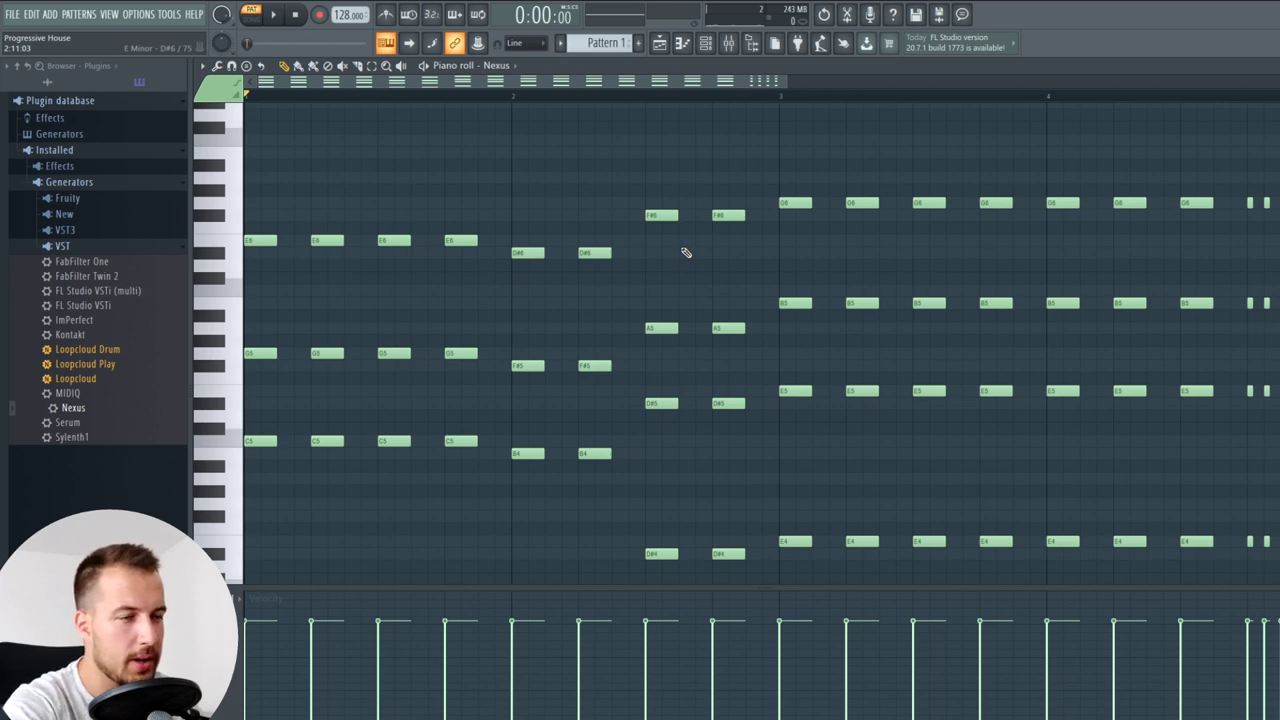
{"action": "left_click", "coordinate": [617, 98]}
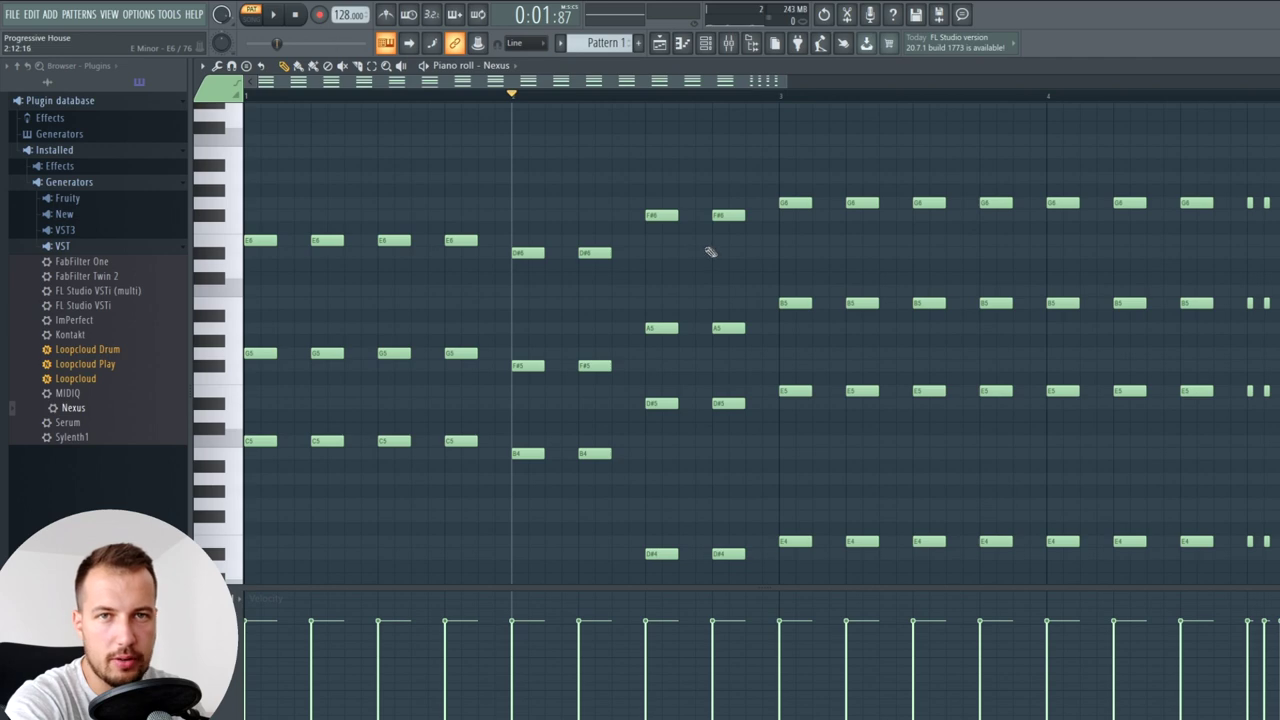
{"action": "key", "text": "space"}
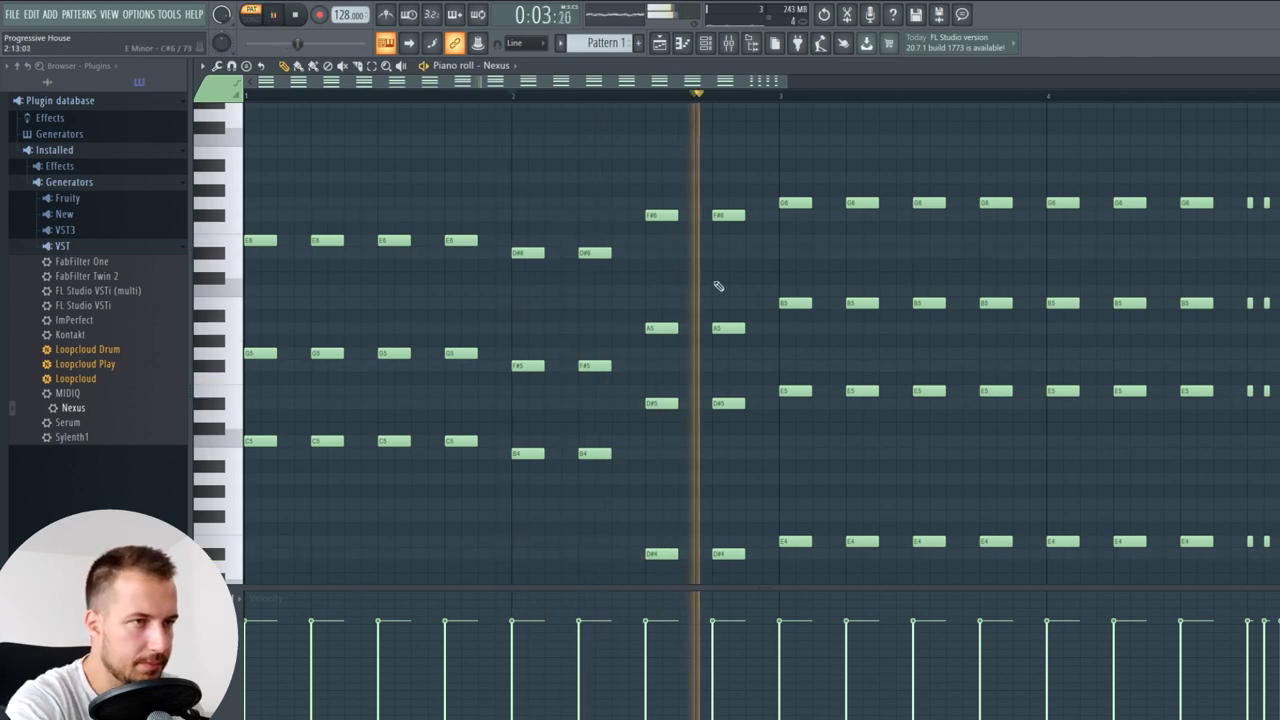
{"action": "key", "text": "space"}
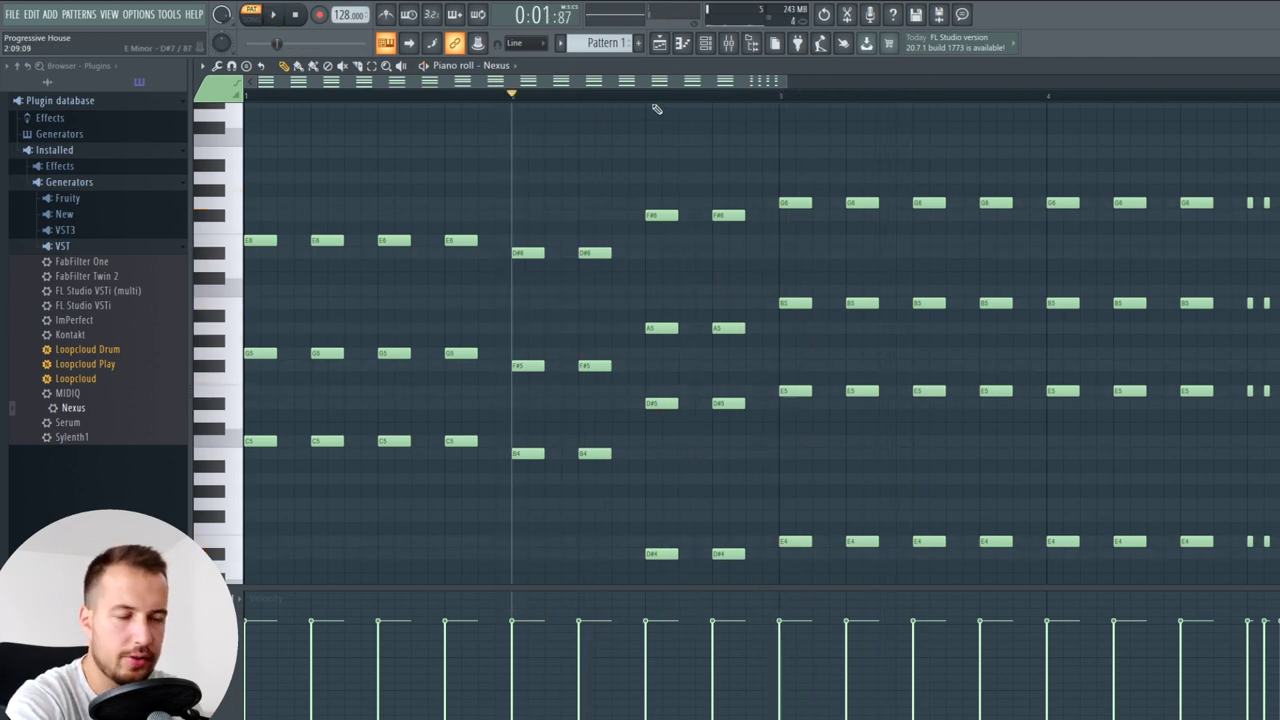
{"action": "scroll", "coordinate": [635, 236], "scroll_direction": "up", "scroll_amount": 3}
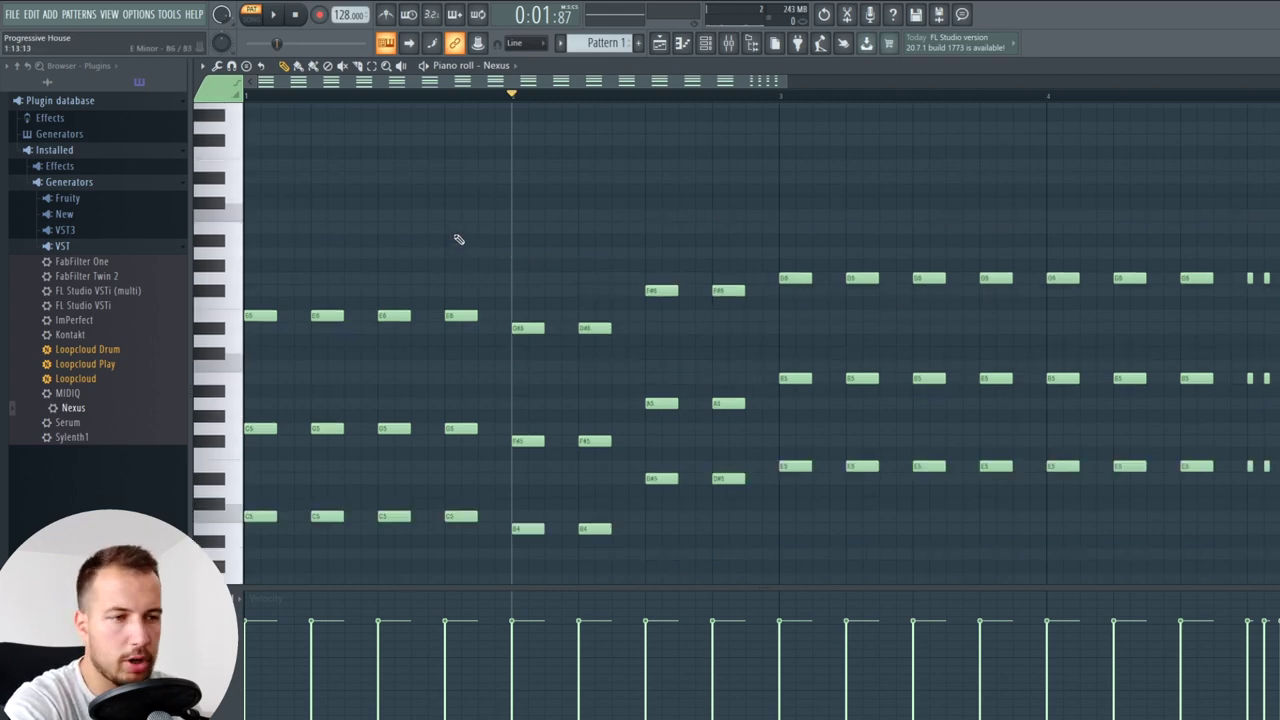
{"action": "scroll", "coordinate": [620, 331], "scroll_direction": "up", "scroll_amount": 4}
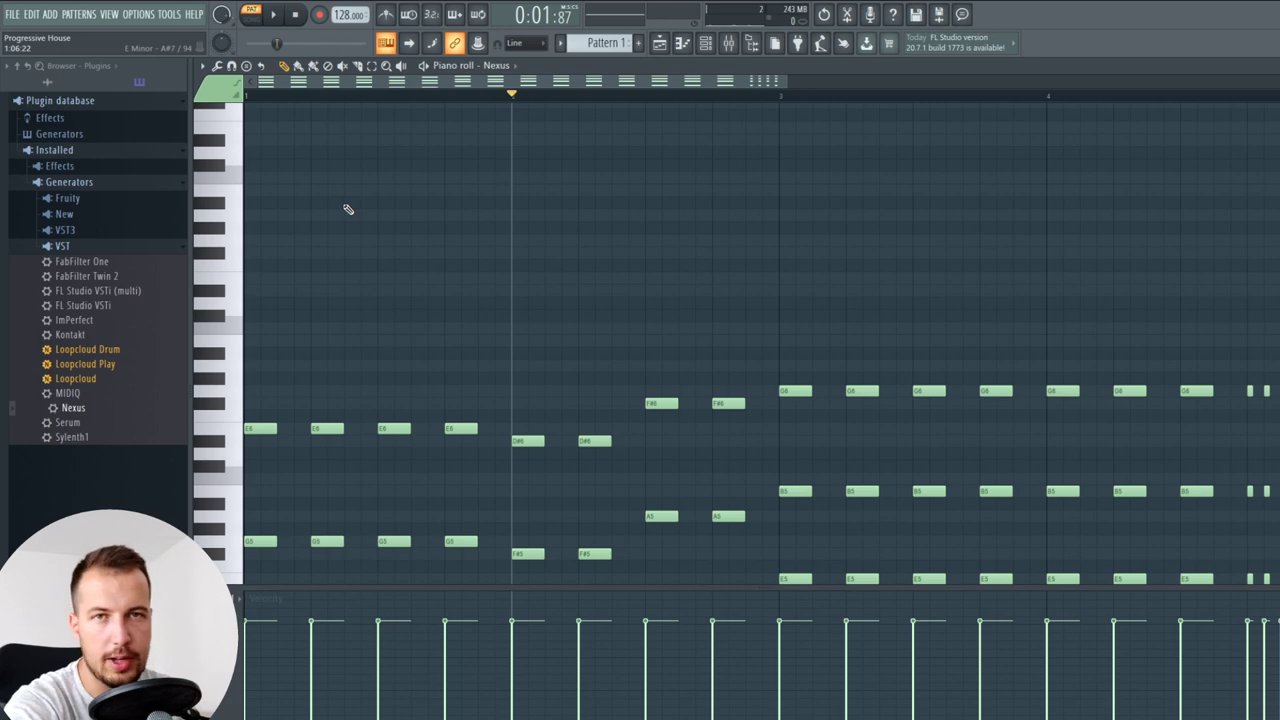
{"action": "scroll", "coordinate": [348, 209], "scroll_direction": "down", "scroll_amount": 8}
{"action": "scroll", "coordinate": [429, 331], "scroll_direction": "up", "scroll_amount": 9}
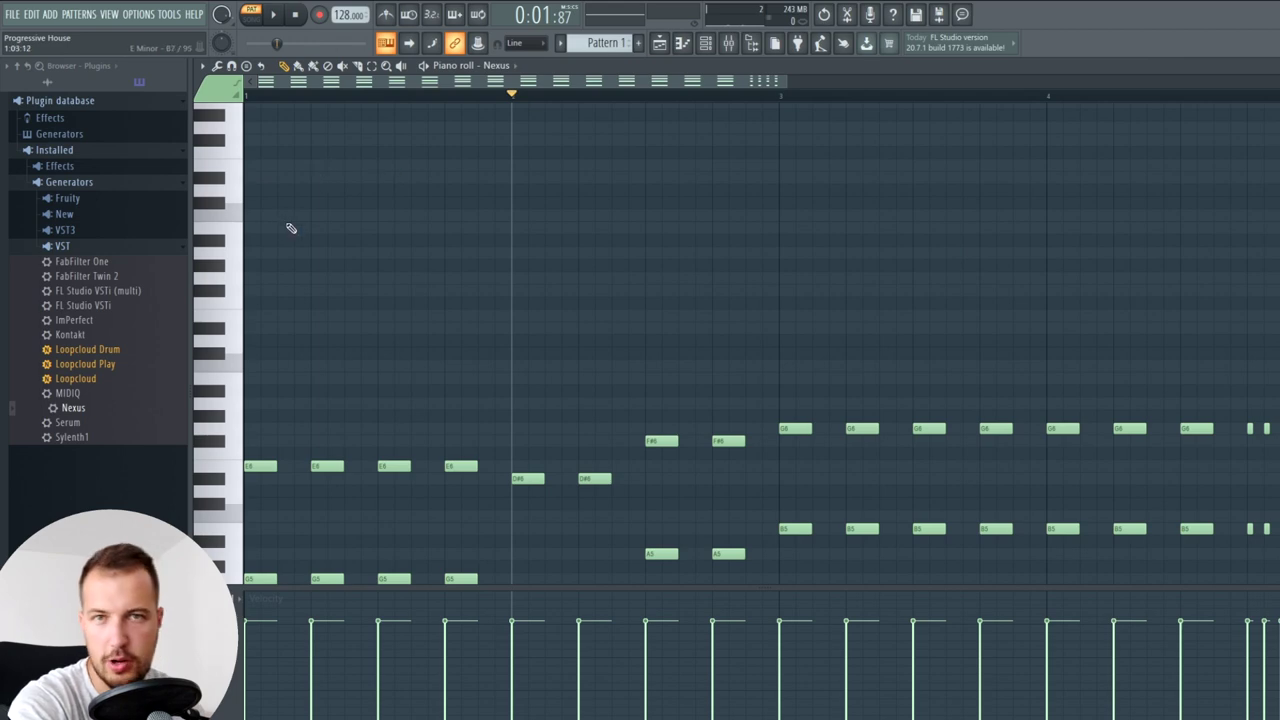
- Draw shortened B7 notes on beats 1, 2 and 3 of bar 1 above the chords, playing from the start
{"action": "left_click", "coordinate": [236, 254]}
{"action": "left_click", "coordinate": [235, 233]}
{"action": "left_click", "coordinate": [260, 230]}
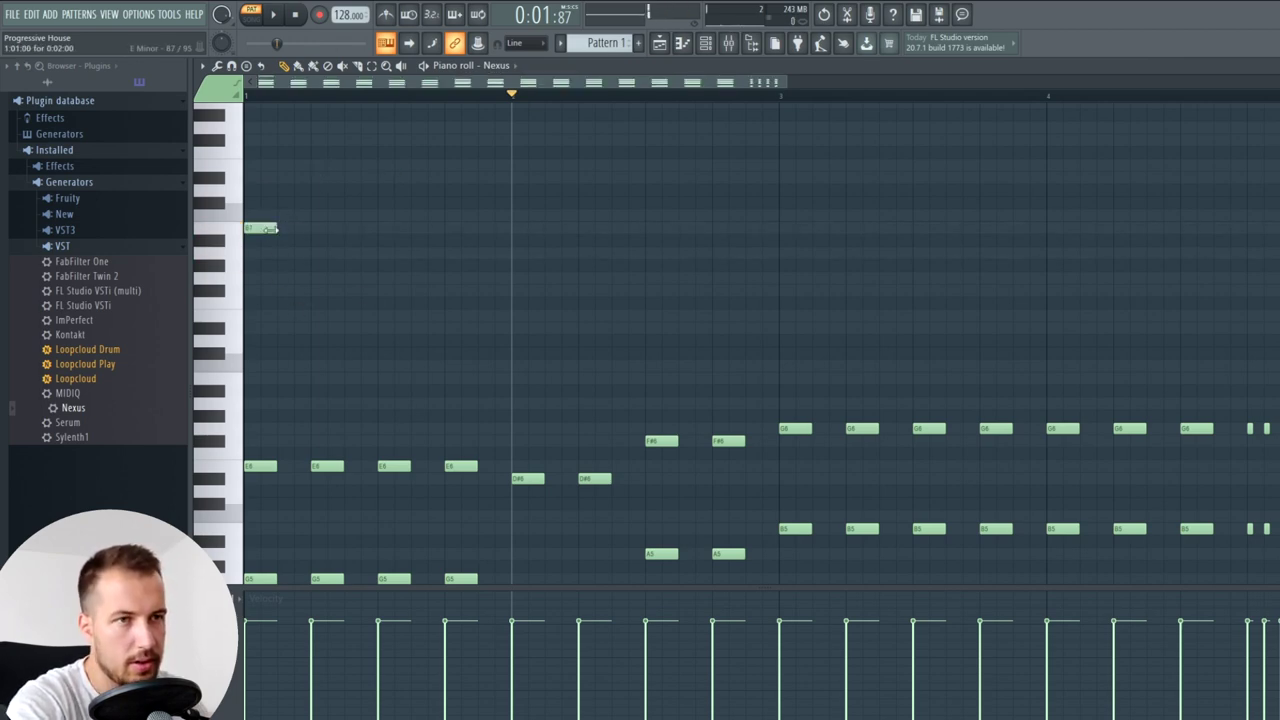
{"action": "left_click", "coordinate": [273, 98]}
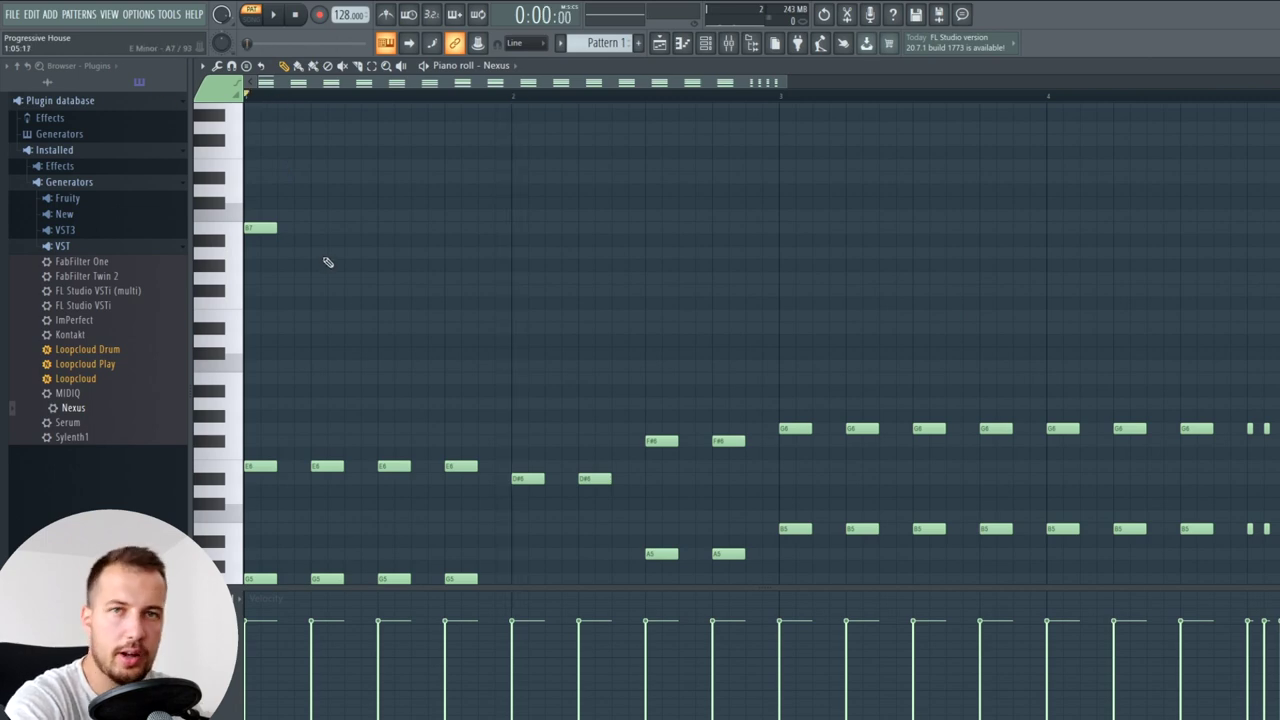
{"action": "left_click_drag", "start_coordinate": [283, 227], "coordinate": [271, 212]}
{"action": "key", "text": "space"}
{"action": "left_click", "coordinate": [320, 229]}
{"action": "left_click", "coordinate": [386, 229]}
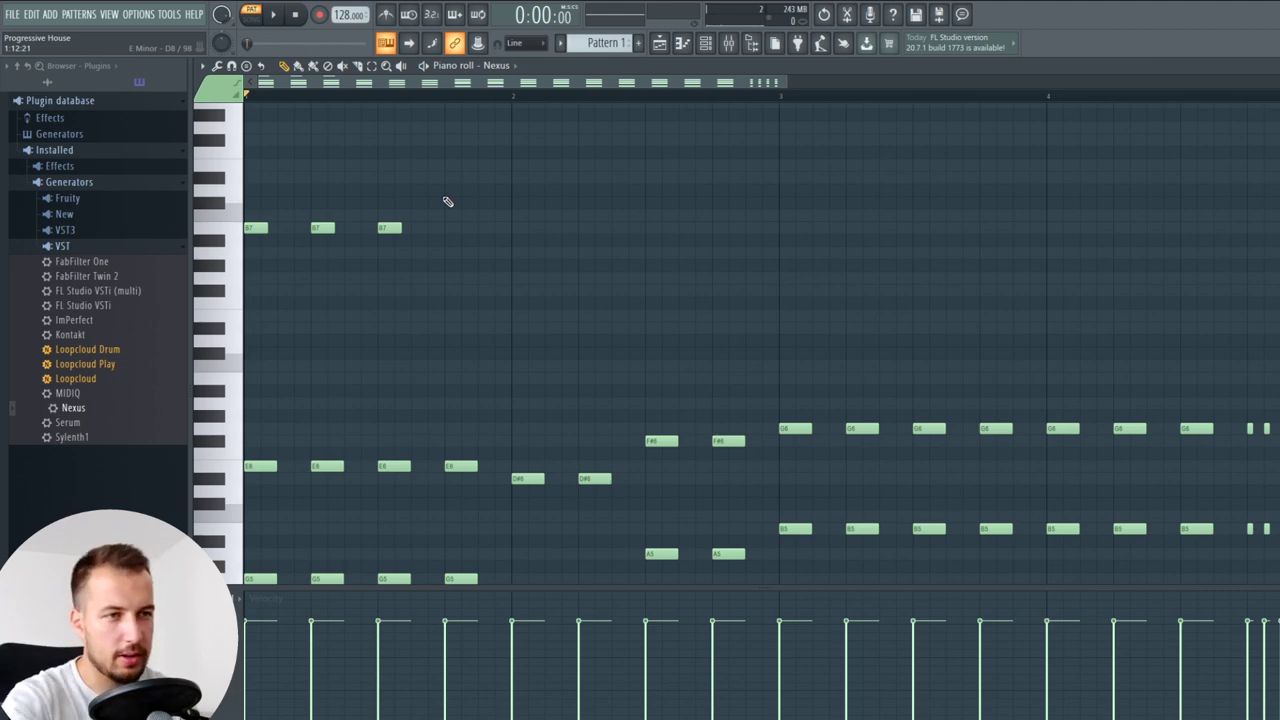
- Select the three B7 melody notes in bar 1, lower them one octave and play the result
{"action": "left_click_drag", "start_coordinate": [486, 188], "coordinate": [244, 308]}
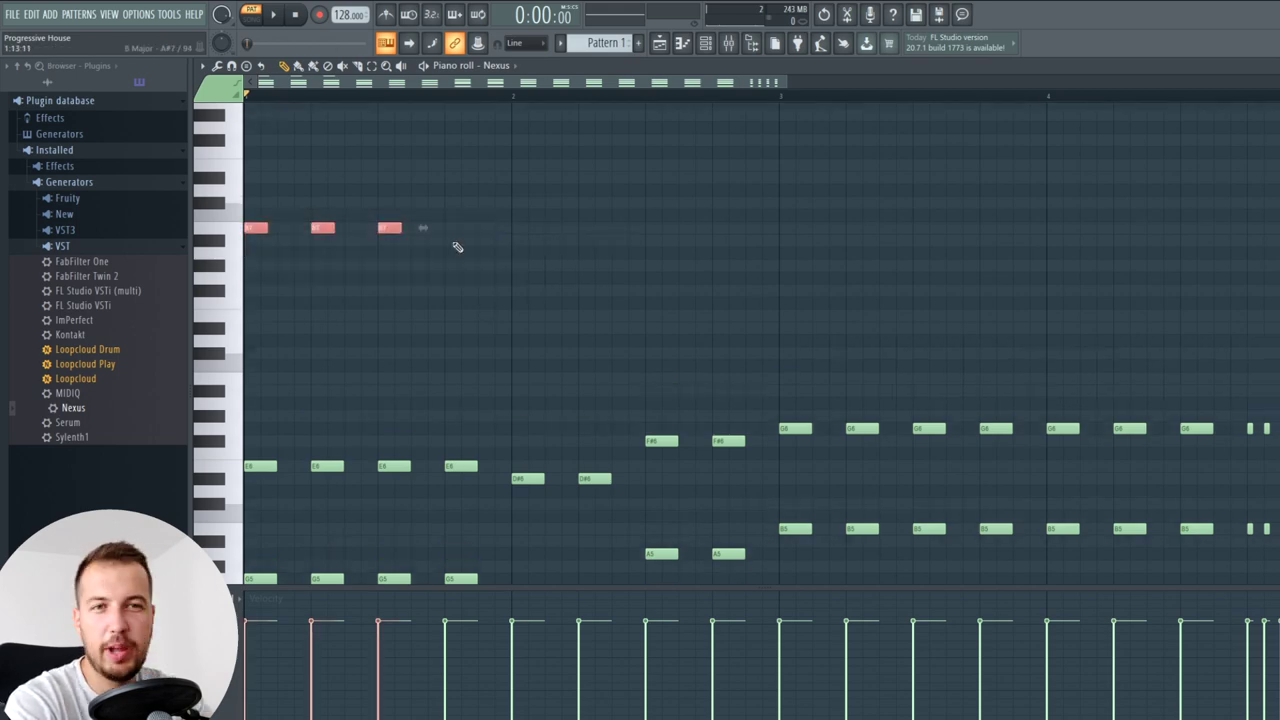
{"action": "key", "text": "ctrl+Down"}
{"action": "key", "text": "space"}
{"action": "key", "text": "space"}
- Add a B6 note on beat 4 of bar 1 and a C7 note half a beat after it, and play back
{"action": "left_click", "coordinate": [459, 308]}
{"action": "left_click", "coordinate": [452, 378]}
{"action": "left_click", "coordinate": [486, 366]}
{"action": "key", "text": "space"}
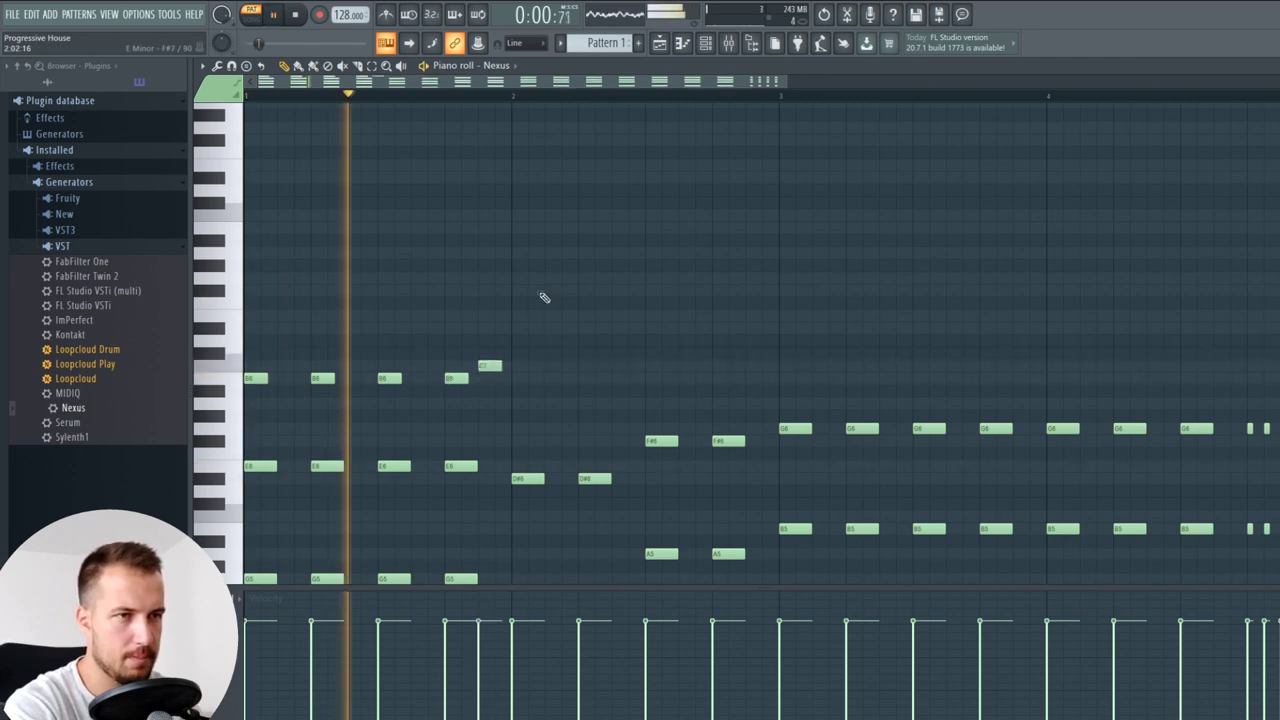
- Shorten the C7 note and place it in the last quarter beat before bar 2, replaying the melody
{"action": "key", "text": "space"}
{"action": "key", "text": "space"}
{"action": "left_click_drag", "start_coordinate": [492, 365], "coordinate": [504, 367]}
{"action": "key", "text": "space"}
{"action": "key", "text": "space"}
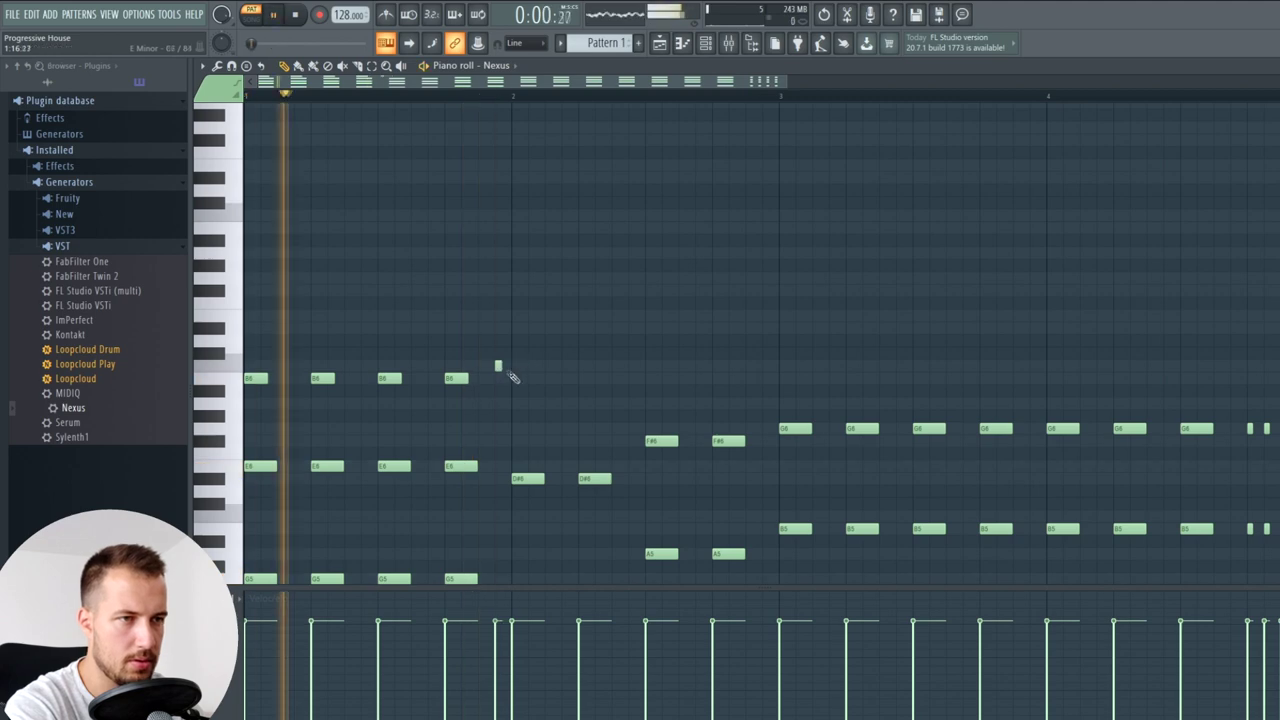
- Add slightly longer B6 melody notes on all four beats of bar 2 while the pattern plays
{"action": "left_click", "coordinate": [517, 379]}
{"action": "left_click", "coordinate": [520, 378]}
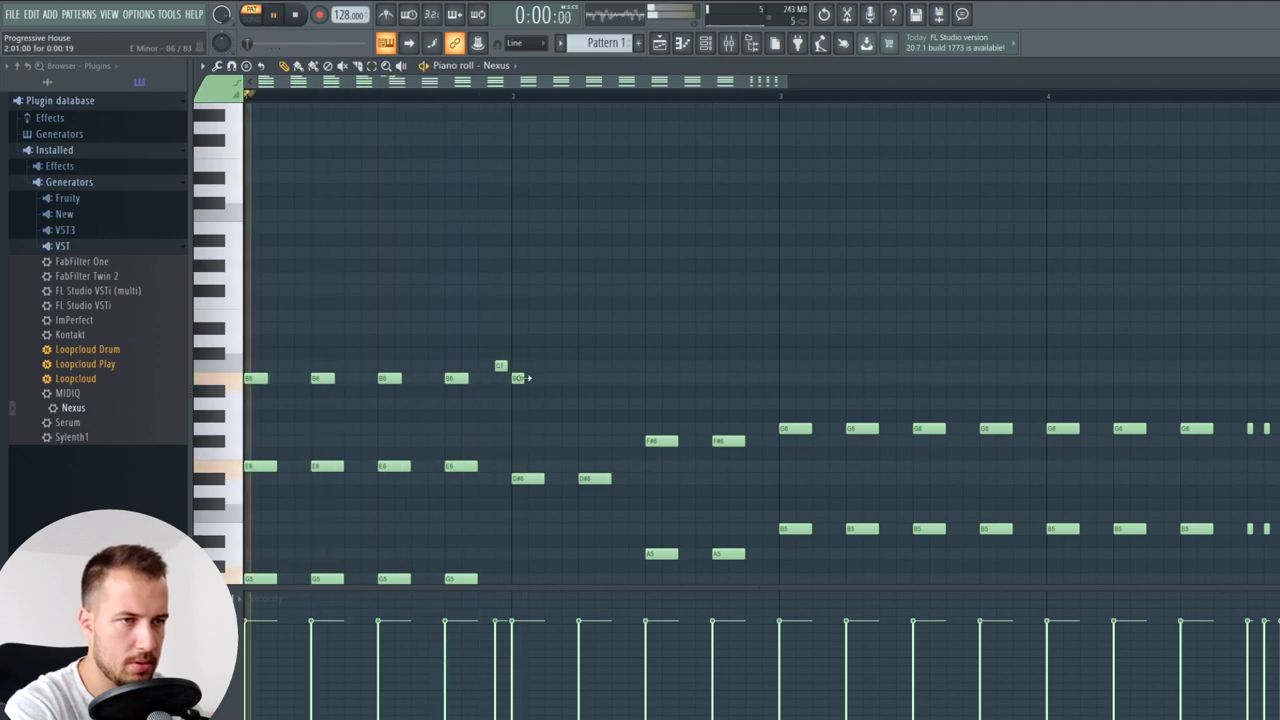
{"action": "left_click", "coordinate": [585, 378]}
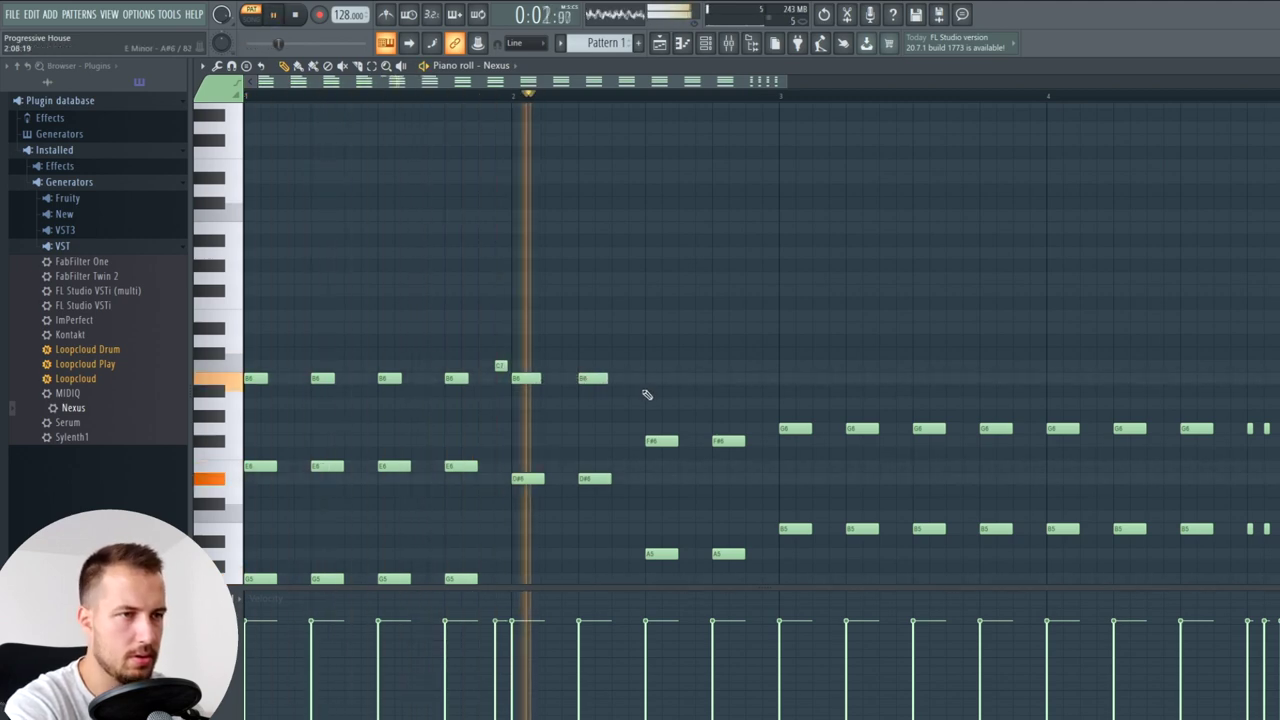
{"action": "left_click", "coordinate": [648, 380]}
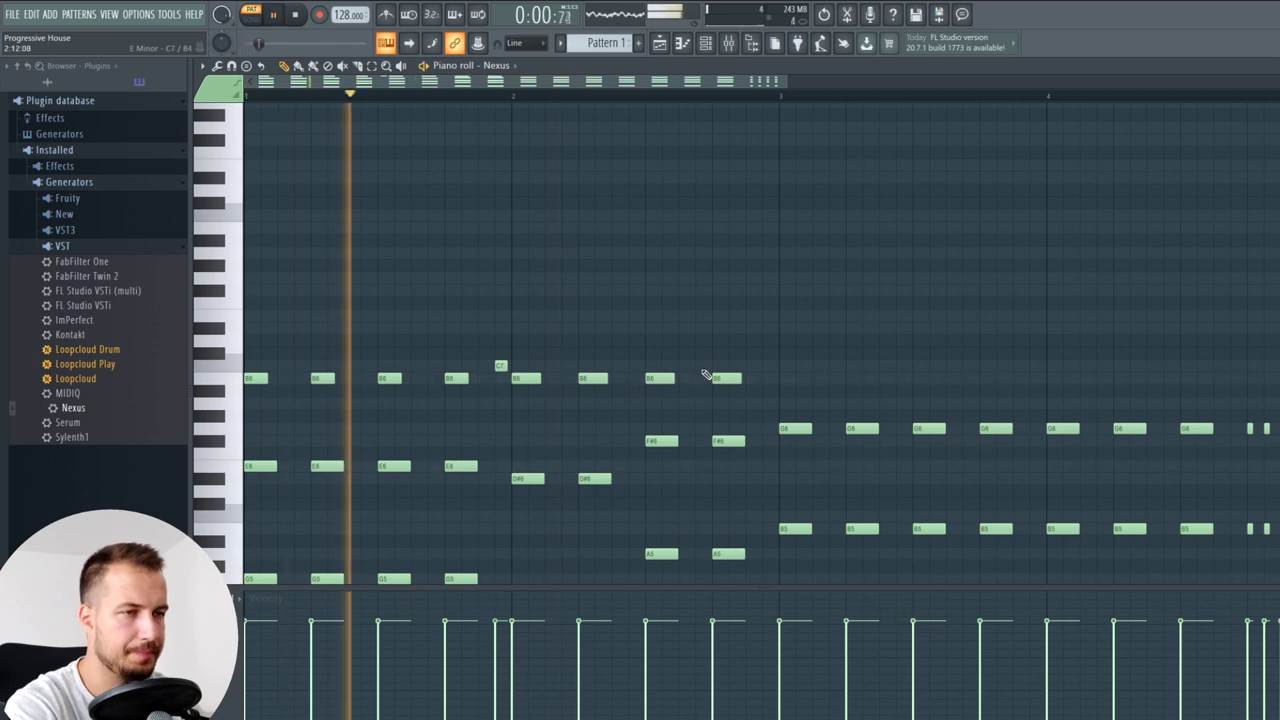
{"action": "scroll", "coordinate": [737, 97], "scroll_direction": "down", "scroll_amount": 2}
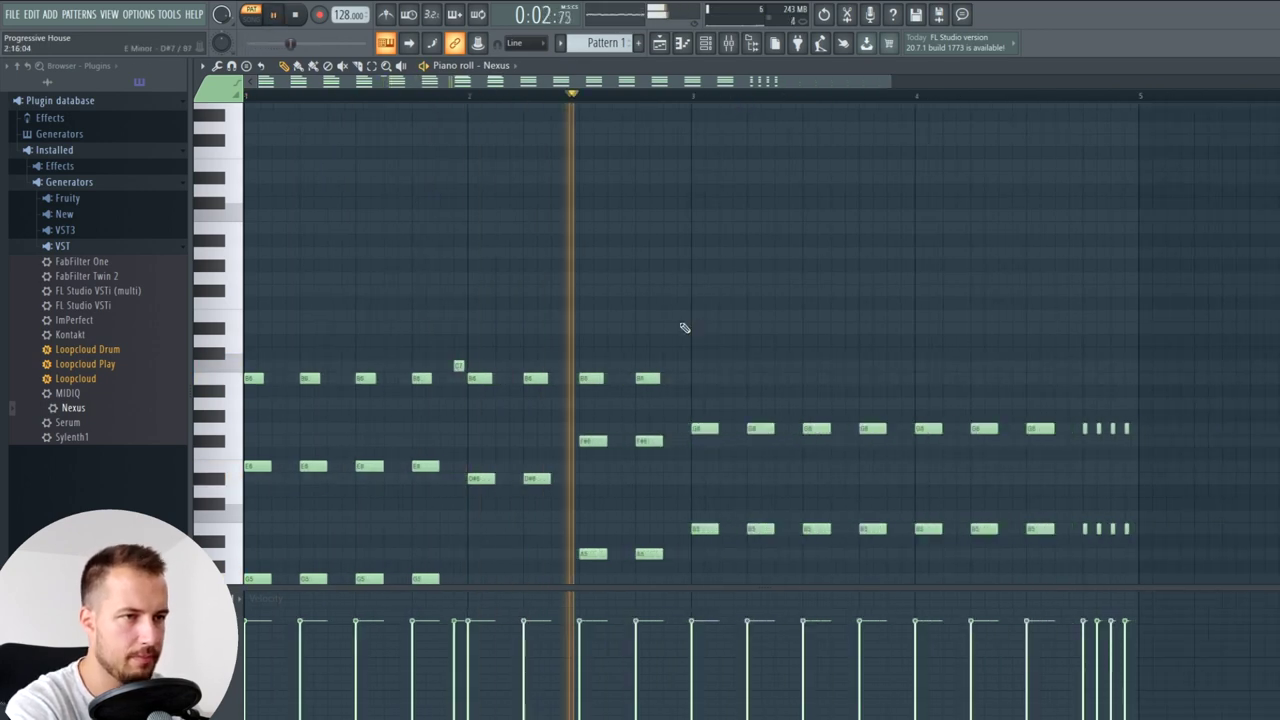
- Add a short C7 note just before bar 3 and B6 notes on beats 1 and 2 of bar 3
{"action": "key", "text": "space"}
{"action": "left_click", "coordinate": [682, 365]}
{"action": "left_click", "coordinate": [695, 377]}
{"action": "left_click", "coordinate": [758, 378]}
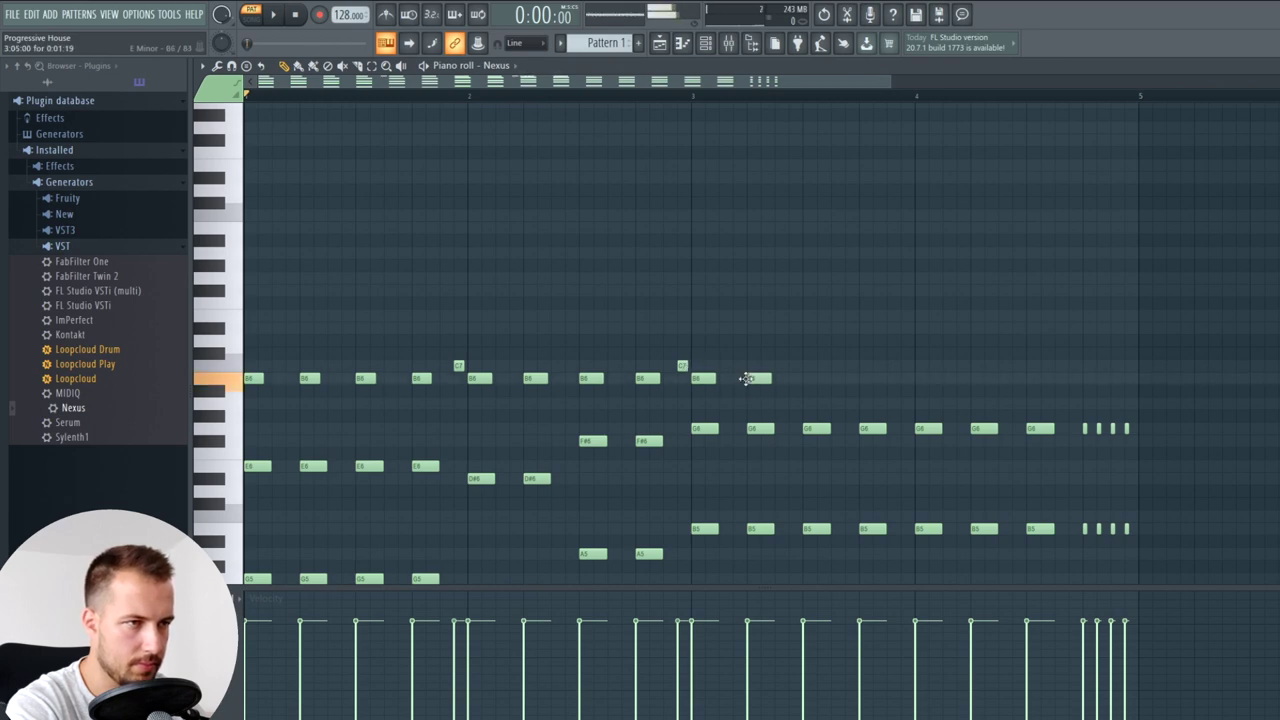
- Select all the melody notes, raise them one octave, listen to them and clear the selection
{"action": "left_click_drag", "start_coordinate": [828, 310], "coordinate": [255, 412]}
{"action": "key", "text": "ctrl+Up"}
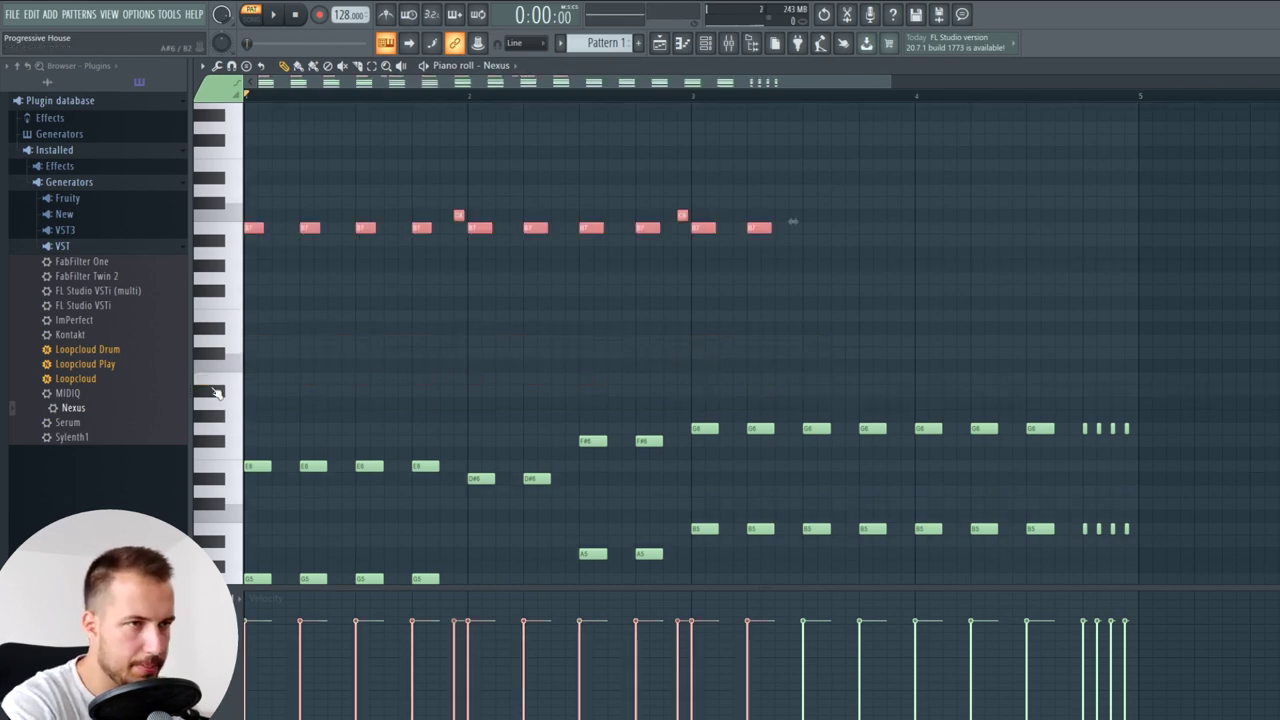
{"action": "key", "text": "space"}
{"action": "left_click", "coordinate": [700, 96]}
{"action": "key", "text": "ctrl+d"}
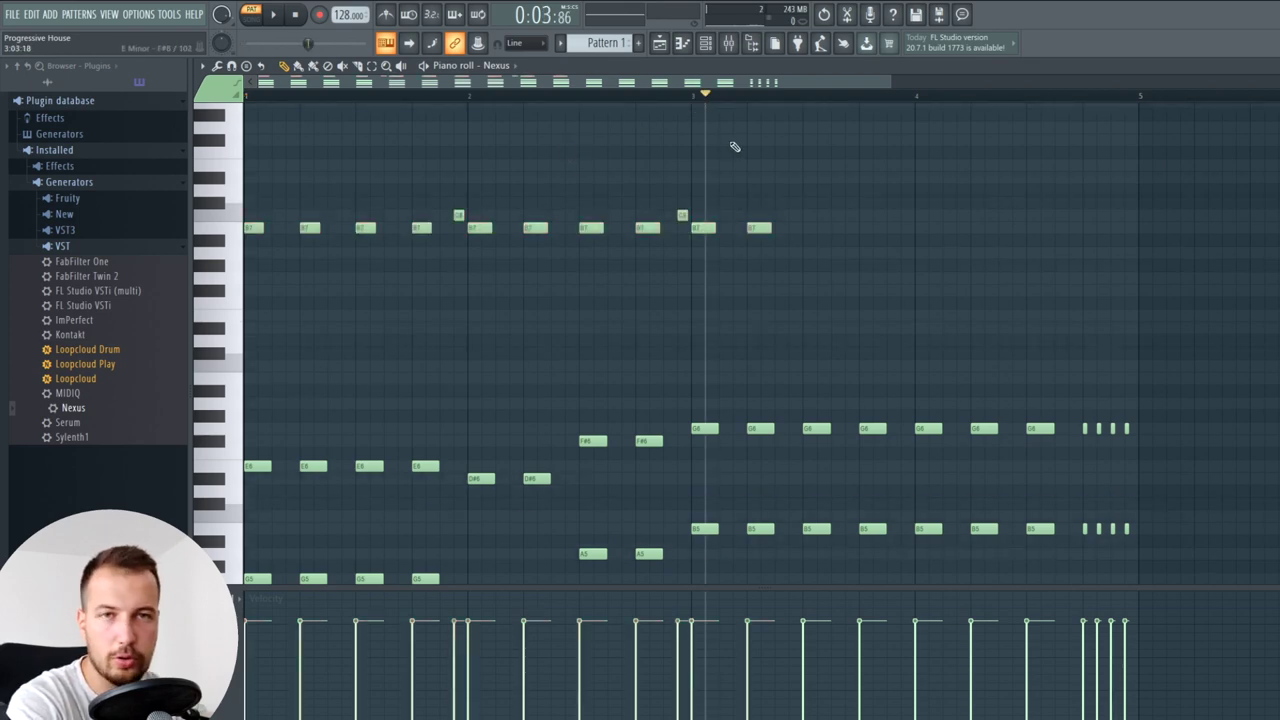
- Lower the whole pattern, chords and melody, by one octave and play it from the start
{"action": "scroll", "coordinate": [734, 147], "scroll_direction": "up", "scroll_amount": 4}
{"action": "key", "text": "space"}
{"action": "left_click", "coordinate": [248, 96]}
{"action": "key", "text": "space"}
{"action": "scroll", "coordinate": [540, 229], "scroll_direction": "down", "scroll_amount": 5}
{"action": "scroll", "coordinate": [600, 240], "scroll_direction": "up", "scroll_amount": 2}
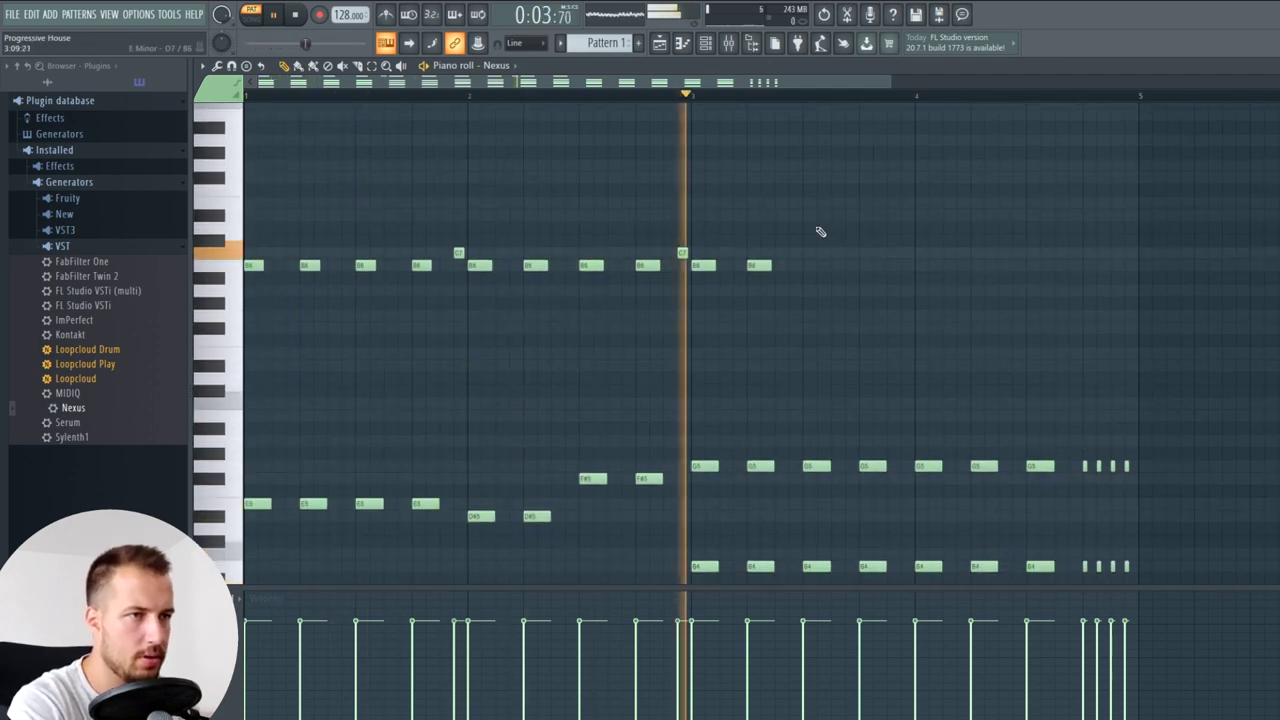
- Add E6 melody notes on beats 3 and 4 of bar 3, with playback starting from bar 3
{"action": "key", "text": "space"}
{"action": "left_click", "coordinate": [805, 328]}
{"action": "left_click_drag", "start_coordinate": [805, 328], "coordinate": [805, 352]}
{"action": "left_click", "coordinate": [692, 93]}
{"action": "left_click", "coordinate": [872, 352]}
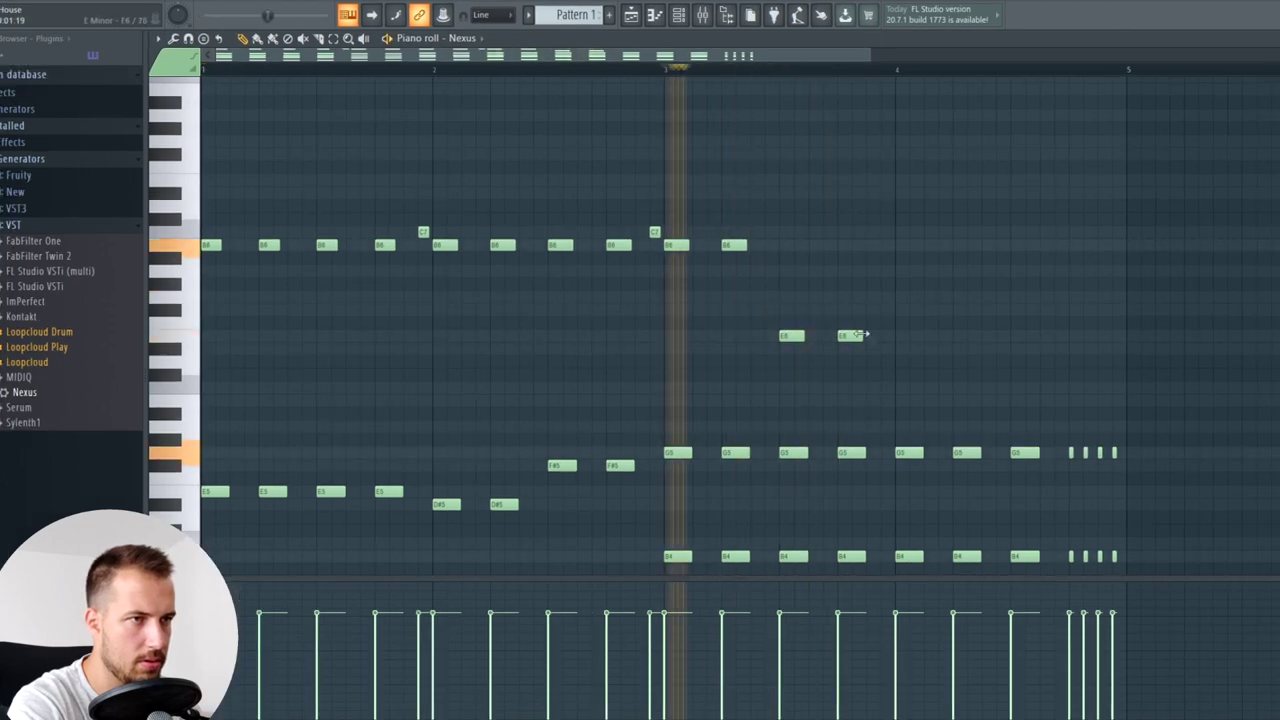
- Continue the melody with a short F#6 before bar 4 and G6, A6, G6, F#6, G6 and F#6 notes through bar 4
{"action": "left_click", "coordinate": [885, 310]}
{"action": "left_click", "coordinate": [910, 297]}
{"action": "left_click", "coordinate": [958, 270]}
{"action": "left_click", "coordinate": [962, 297]}
{"action": "left_click", "coordinate": [1001, 310]}
{"action": "left_click", "coordinate": [1018, 297]}
{"action": "left_click", "coordinate": [1066, 311]}
{"action": "key", "text": "space"}
{"action": "key", "text": "space"}
{"action": "key", "text": "space"}
- Finish the bar 4 melody with an E6 on beat 4 and an F#6 at the bar's end, and play it back
{"action": "left_click", "coordinate": [1074, 336]}
{"action": "mouse_move", "coordinate": [1078, 311]}
{"action": "left_mouse_down"}
{"action": "mouse_move", "coordinate": [1065, 311]}
{"action": "mouse_move", "coordinate": [1093, 337]}
{"action": "mouse_move", "coordinate": [1101, 326]}
{"action": "left_mouse_up"}
{"action": "left_click", "coordinate": [1118, 310]}
{"action": "key", "text": "space"}
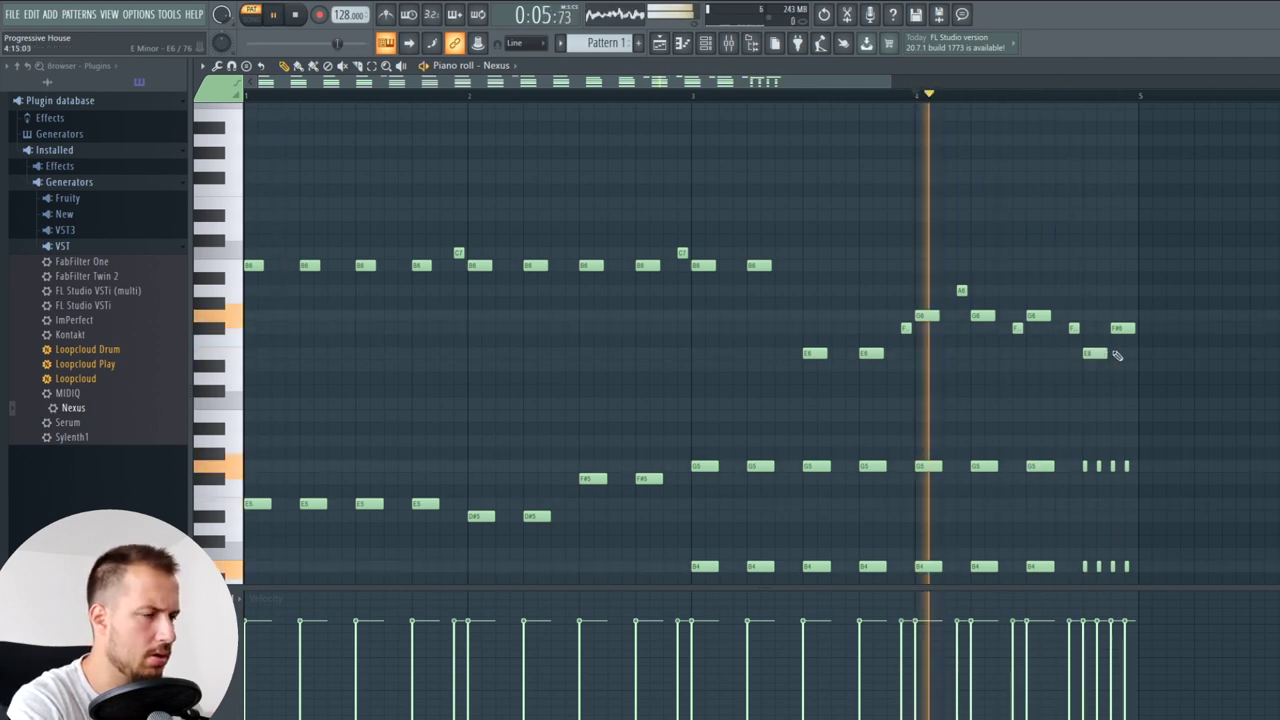
{"action": "scroll", "coordinate": [1141, 399], "scroll_direction": "down", "scroll_amount": 1}
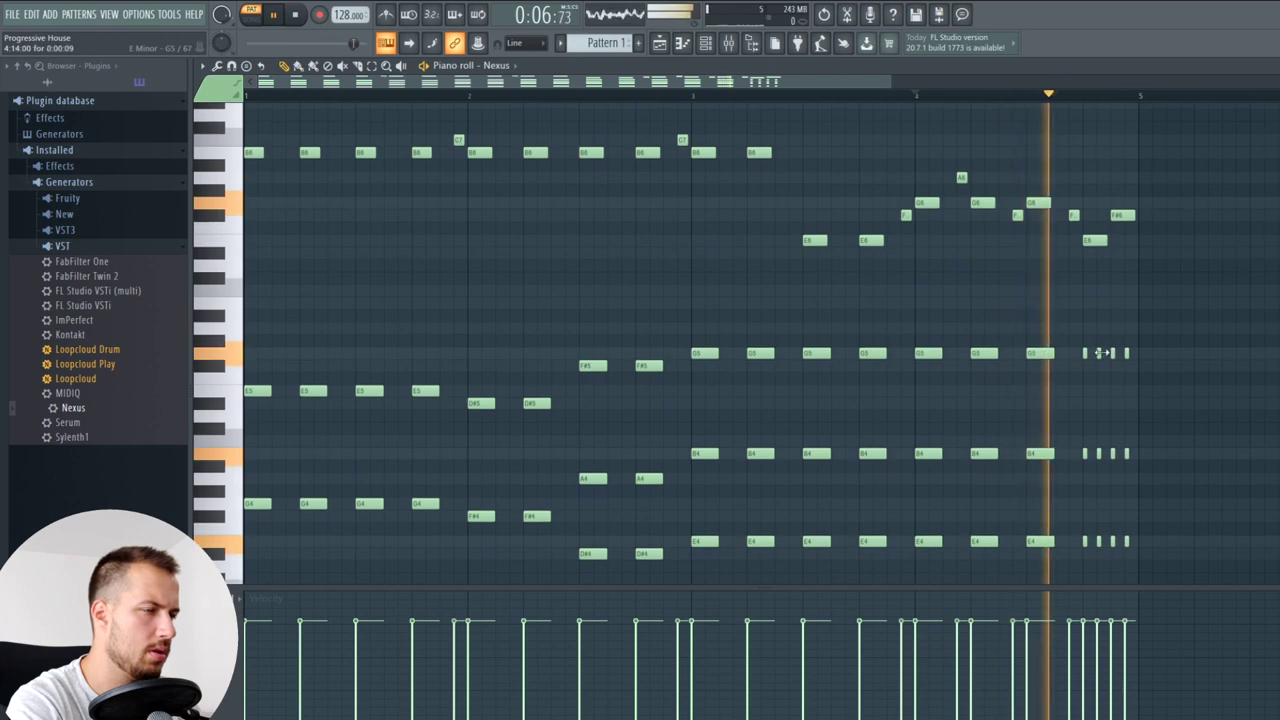
{"action": "scroll", "coordinate": [938, 313], "scroll_direction": "up", "scroll_amount": 1}
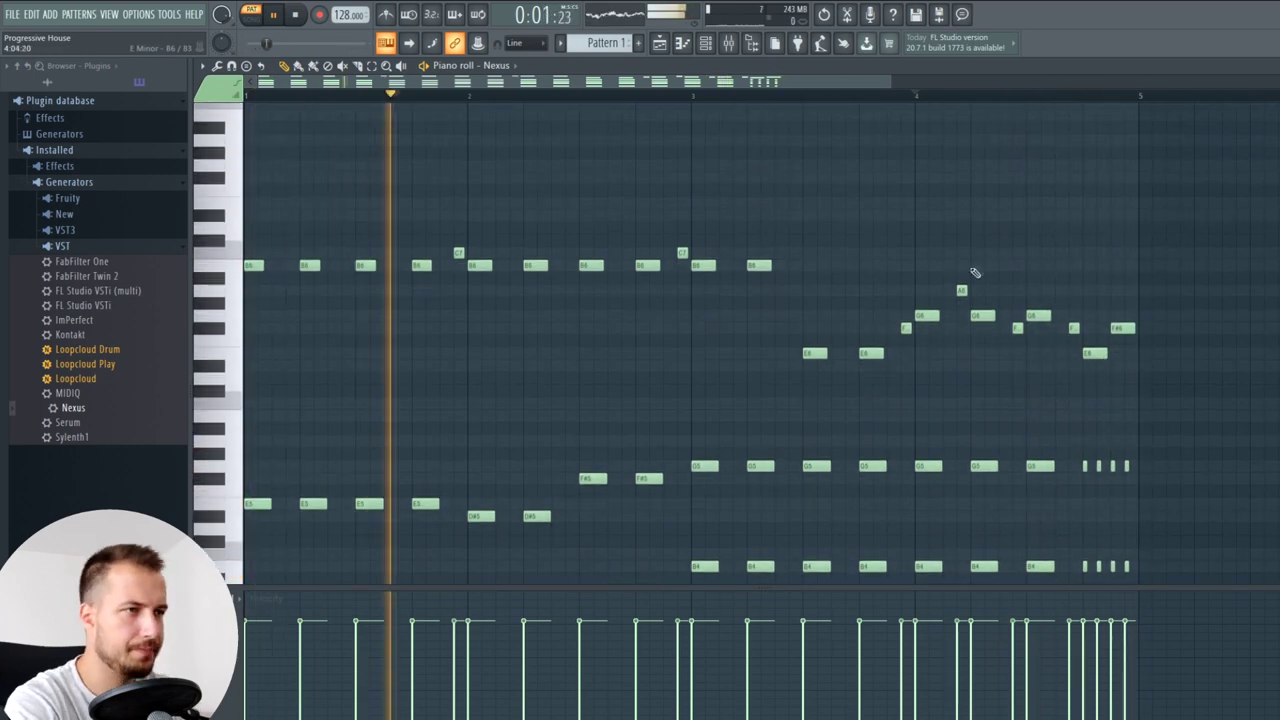
- Play the four-bar melody and chords from the start to check how they sound together
{"action": "left_click", "coordinate": [920, 96]}
{"action": "key", "text": "space"}
{"action": "scroll", "coordinate": [920, 102], "scroll_direction": "down", "scroll_amount": 2}
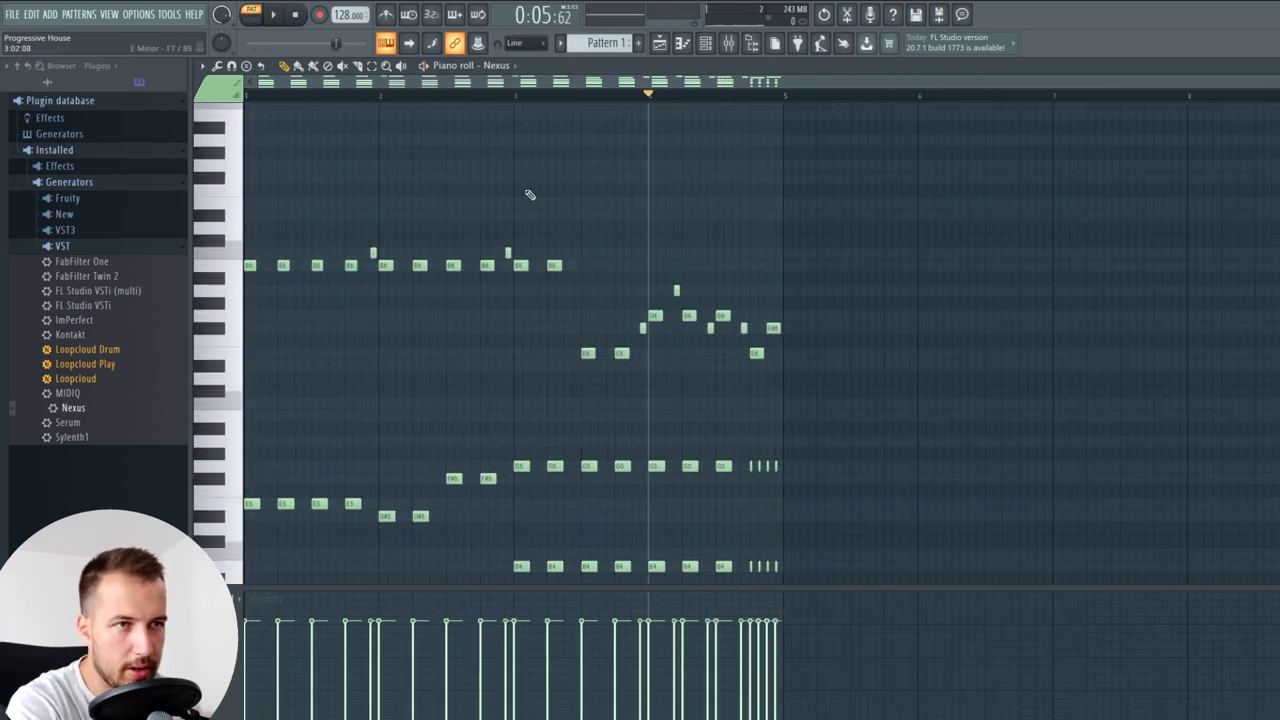
{"action": "left_click", "coordinate": [252, 96]}
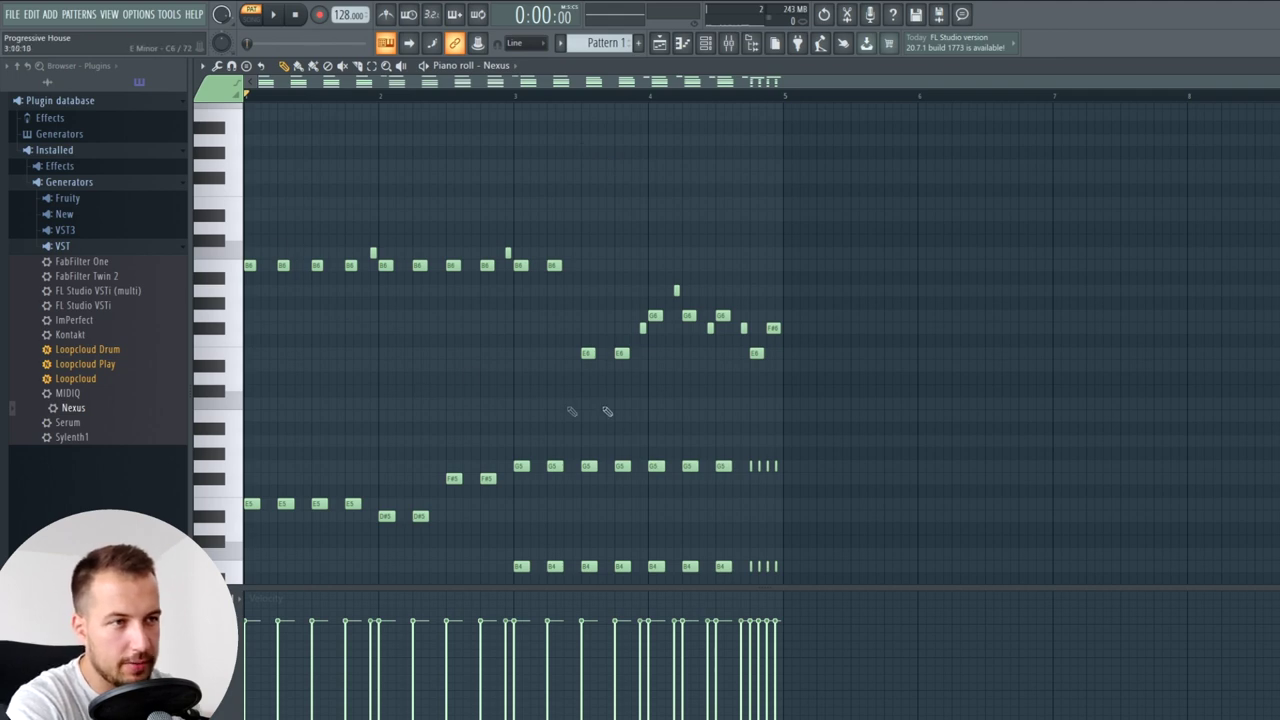
{"action": "key", "text": "KP_Divide"}
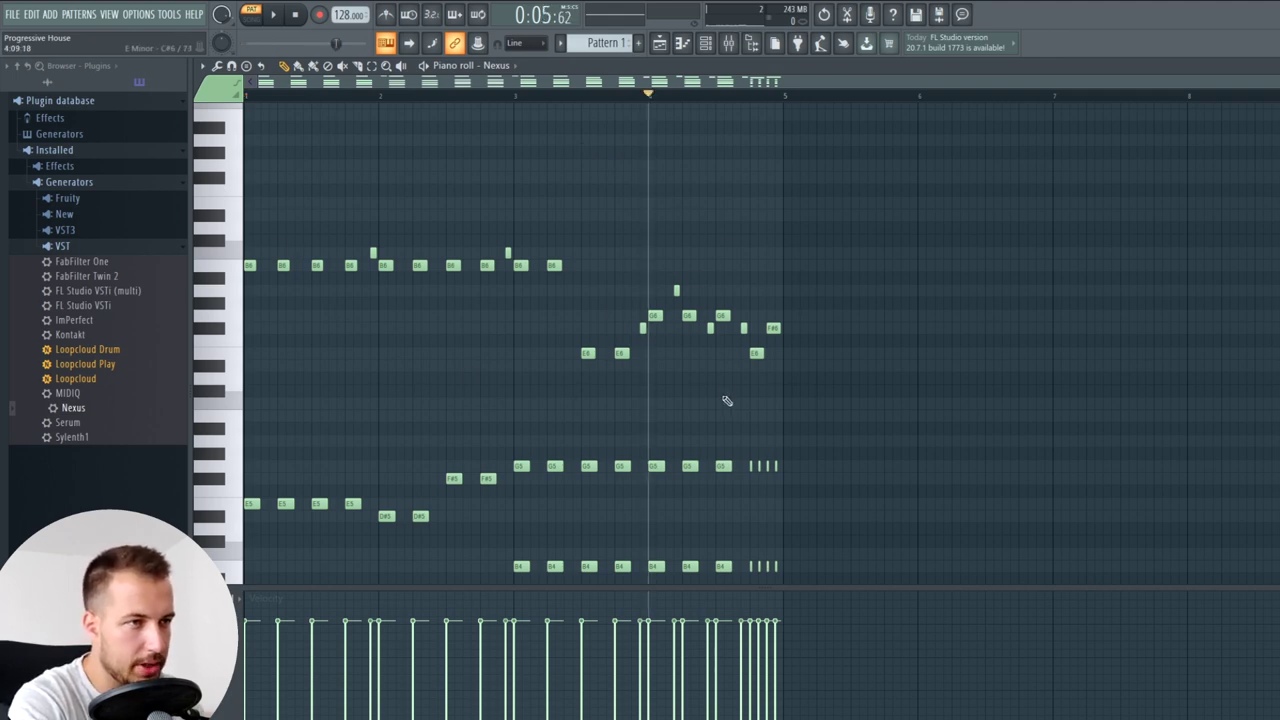
{"action": "key", "text": "space"}
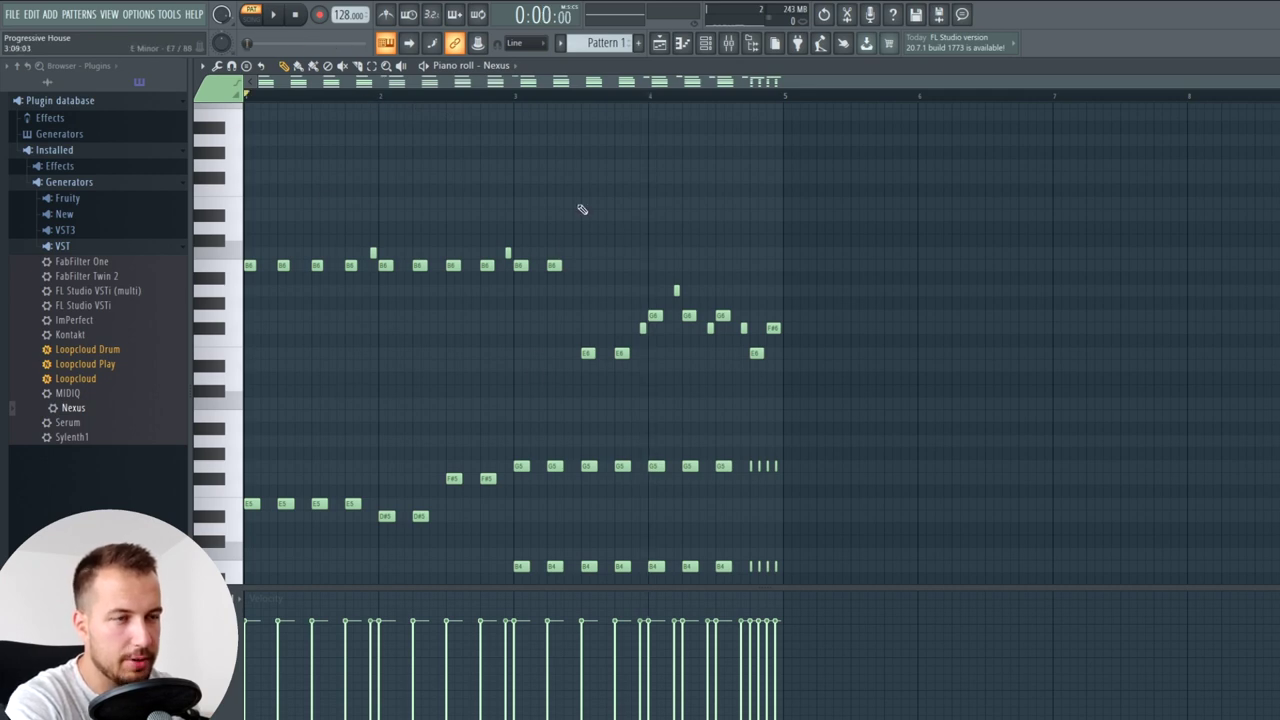
{"action": "key", "text": "space"}
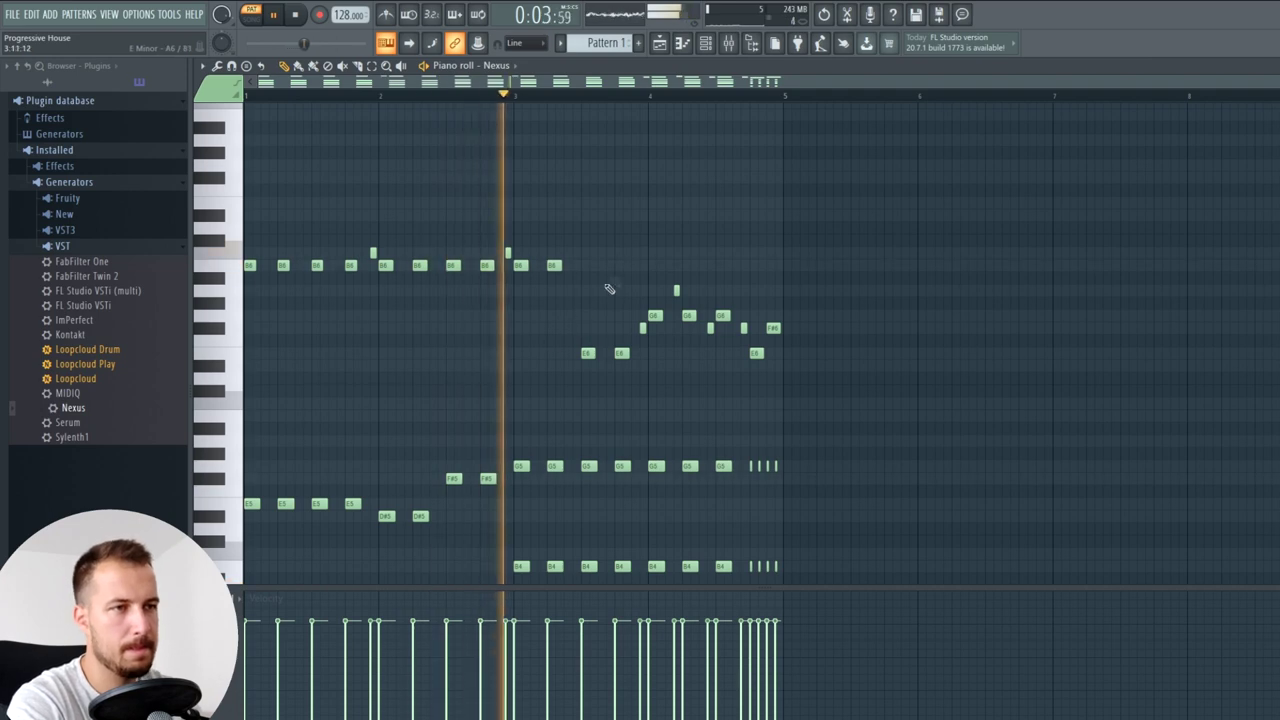
{"action": "key", "text": "space"}
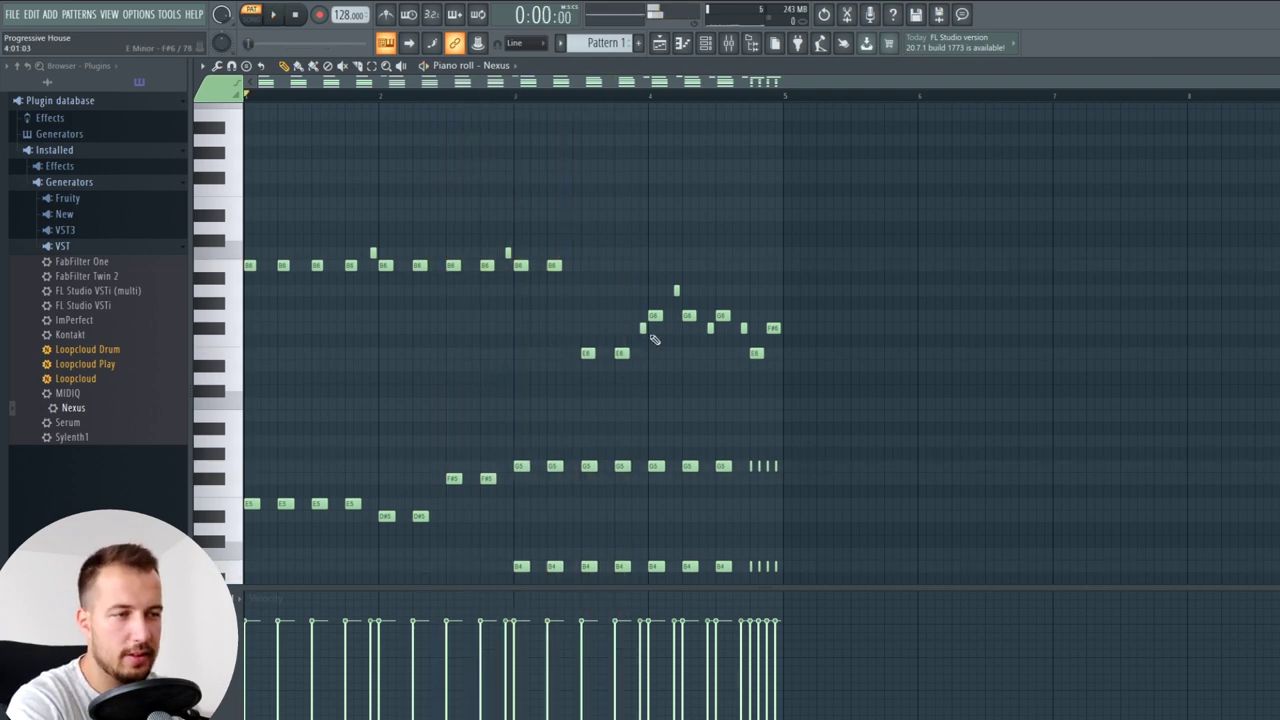
- Replay the melody's ending from beat 4 of bar 3 and from beat 3 of bar 4
{"action": "left_click", "coordinate": [614, 96]}
{"action": "key", "text": "space"}
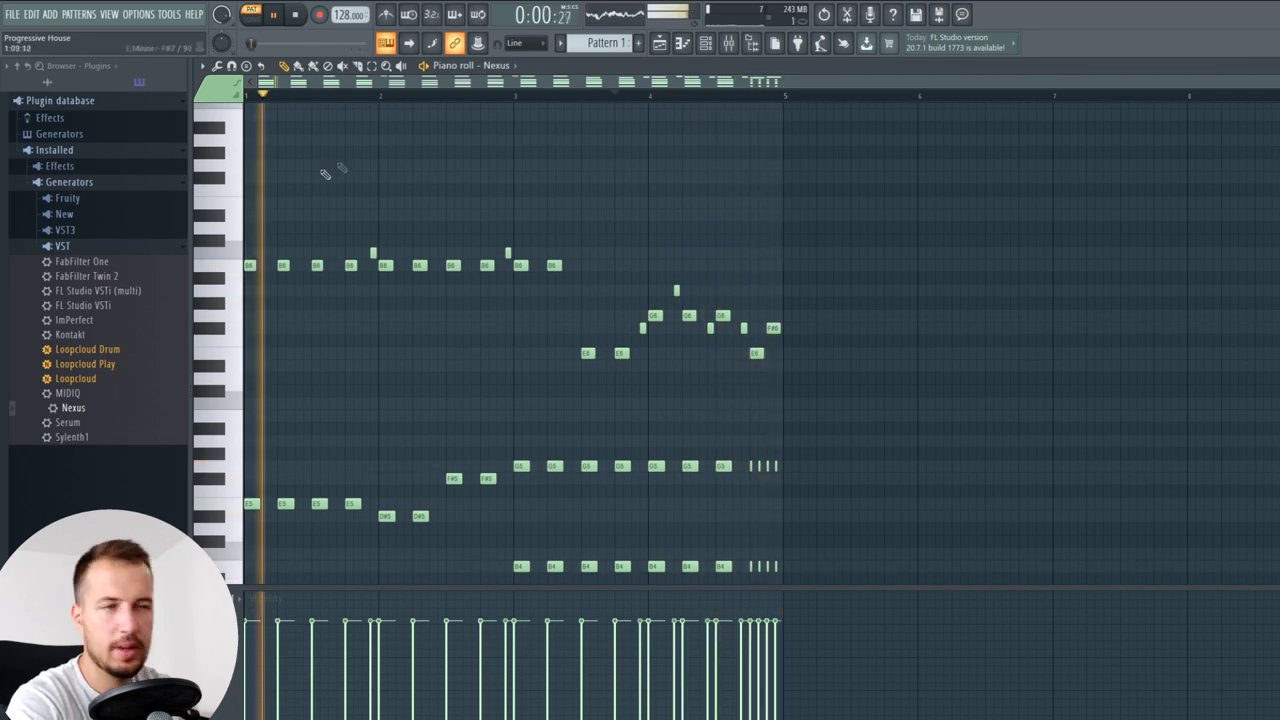
{"action": "key", "text": "space"}
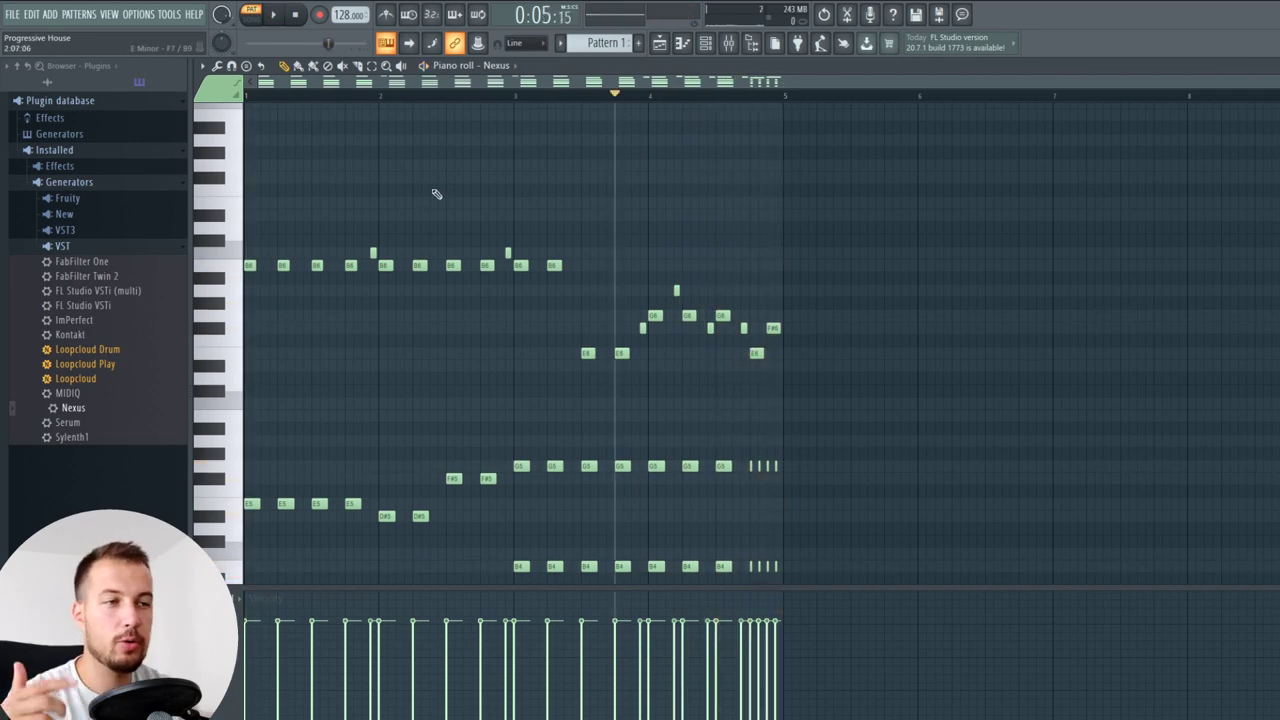
{"action": "left_click", "coordinate": [744, 98]}
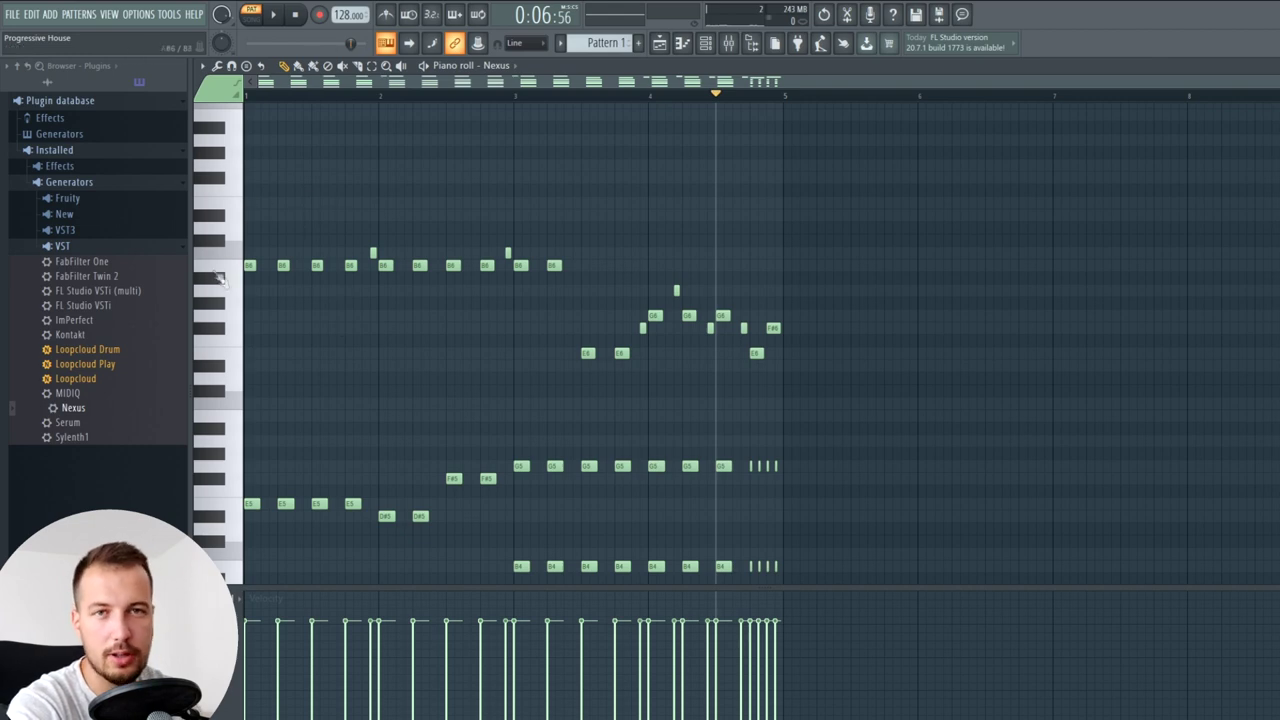
{"action": "key", "text": "space"}
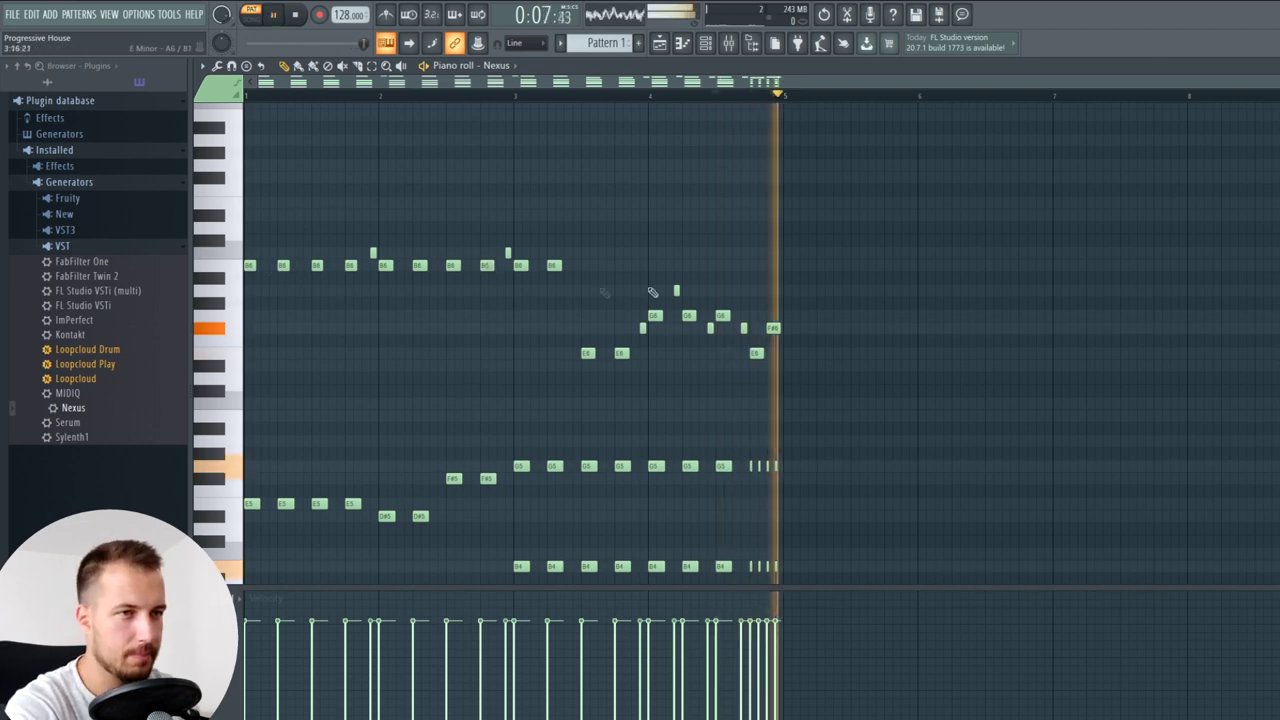
{"action": "key", "text": "space"}
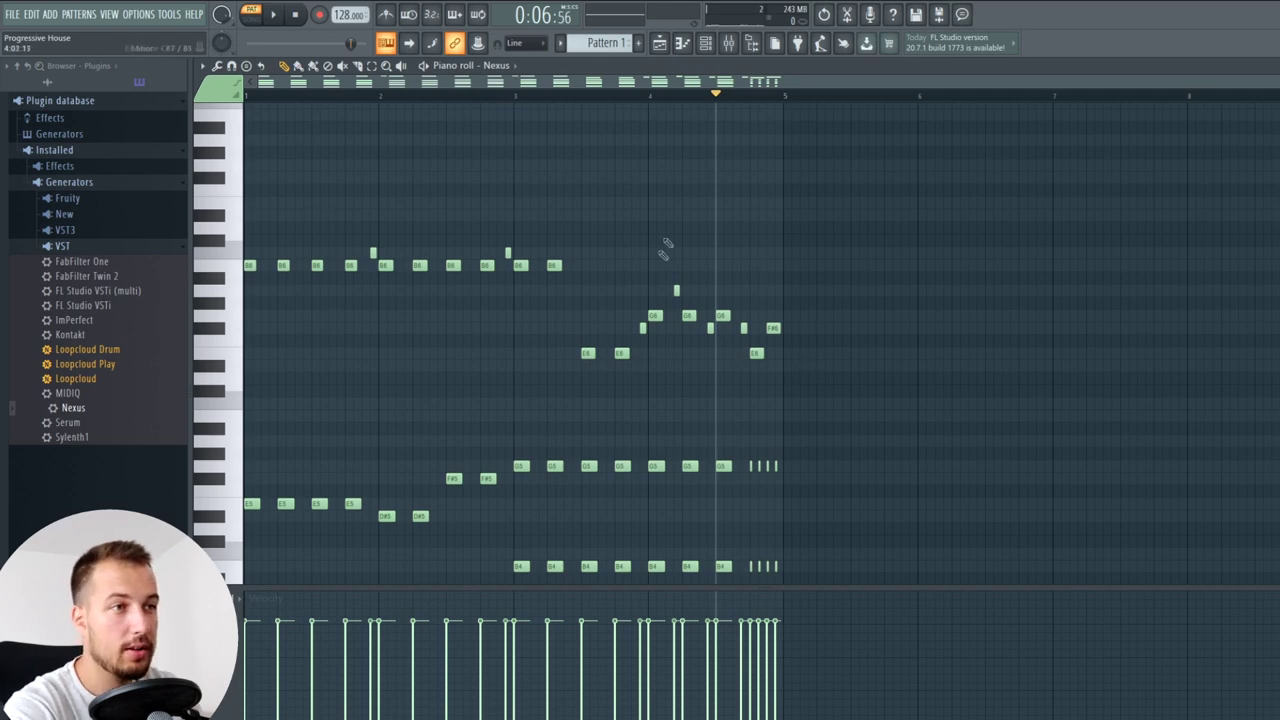
{"action": "key", "text": "space"}
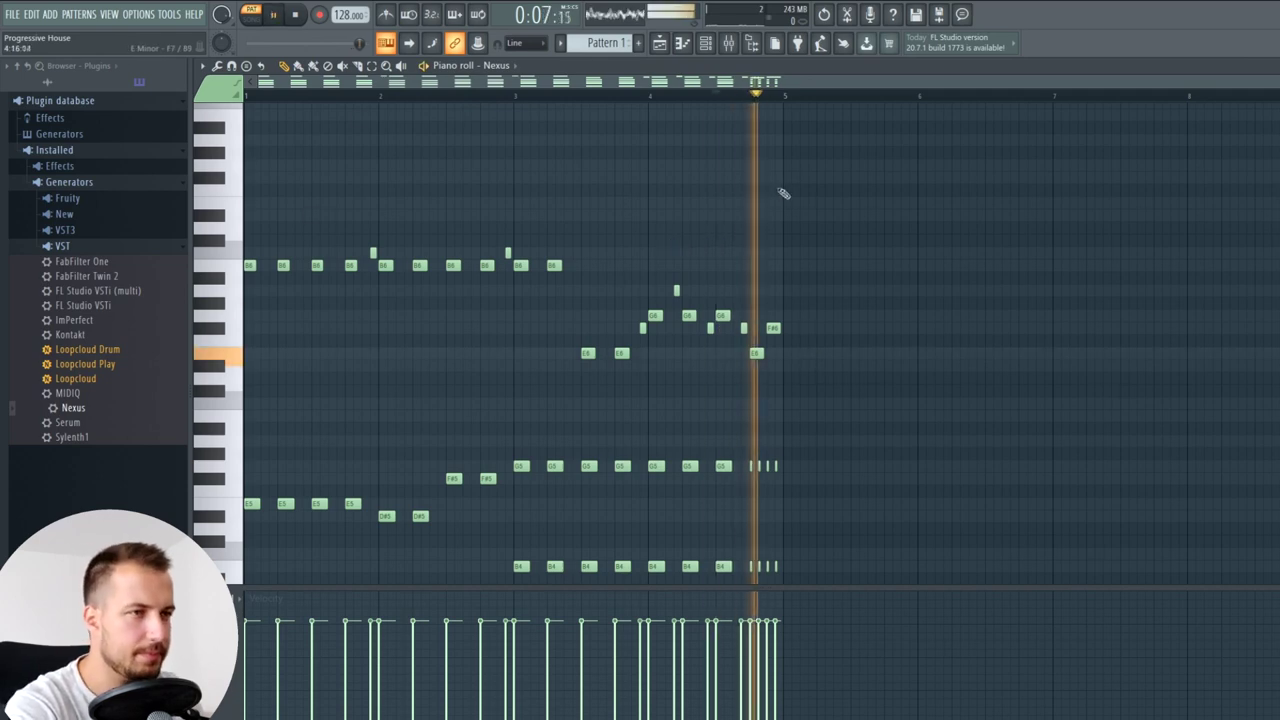
{"action": "key", "text": "space"}
{"action": "key", "text": "space"}
- Shorten the final F#6 note to the last quarter beat of bar 4 and play the ending
{"action": "left_click_drag", "start_coordinate": [773, 328], "coordinate": [782, 328]}
{"action": "key", "text": "space"}
{"action": "key", "text": "space"}
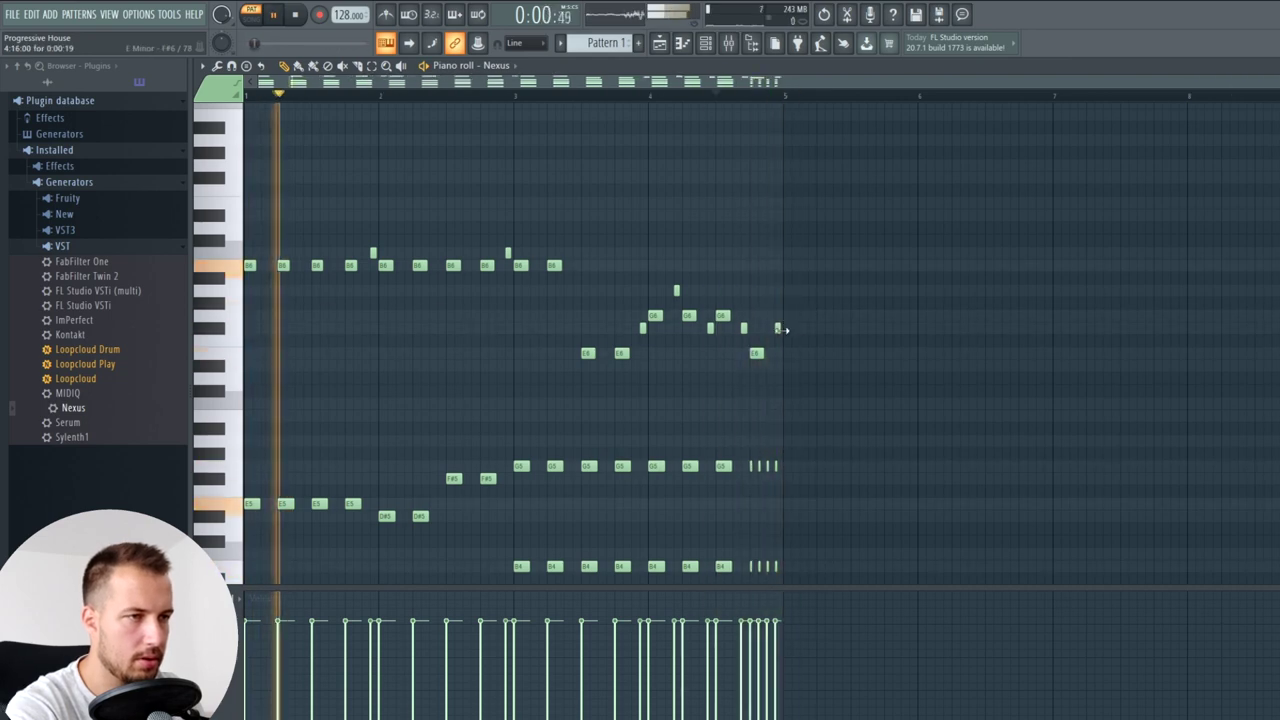
{"action": "key", "text": "space"}
- Select all notes of the four-bar pattern and duplicate them so the copy starts at bar 5
{"action": "scroll", "coordinate": [884, 150], "scroll_direction": "down", "scroll_amount": 1}
{"action": "left_click_drag", "start_coordinate": [864, 146], "coordinate": [246, 578]}
{"action": "scroll", "coordinate": [859, 353], "scroll_direction": "up", "scroll_amount": 10}
{"action": "scroll", "coordinate": [858, 353], "scroll_direction": "down", "scroll_amount": 8}
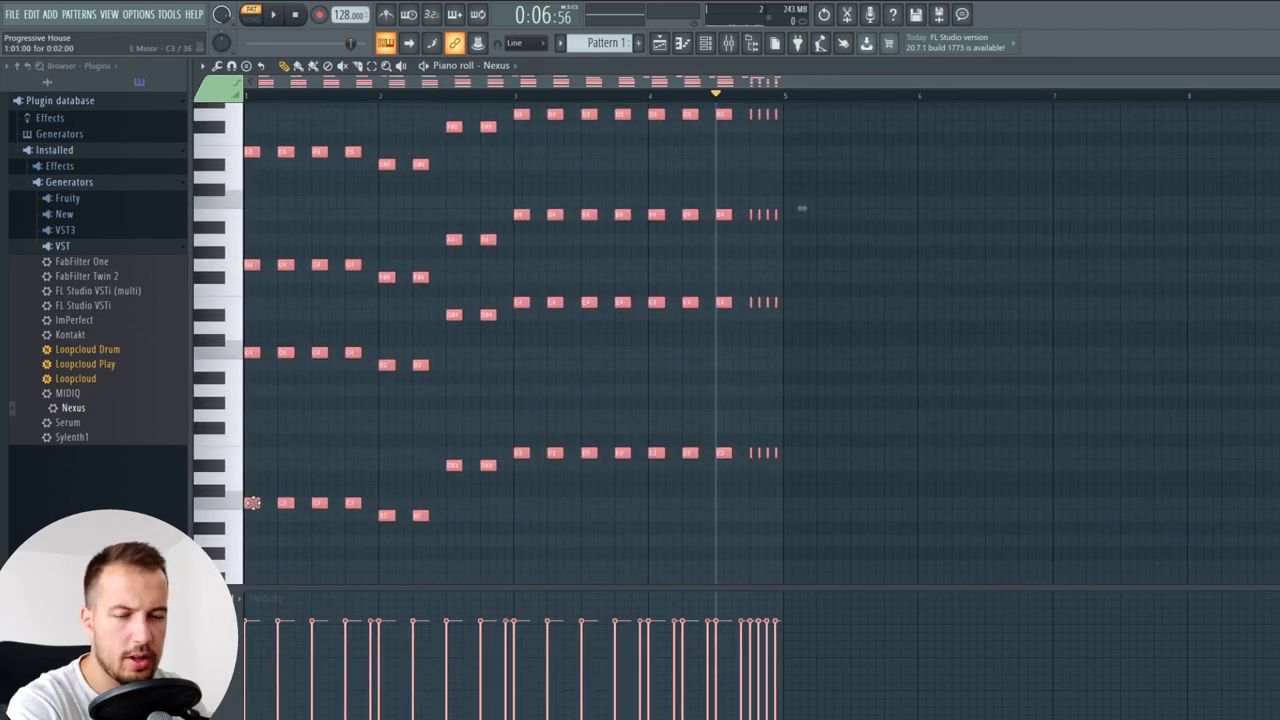
{"action": "left_click_drag", "start_coordinate": [253, 503], "coordinate": [797, 502]}
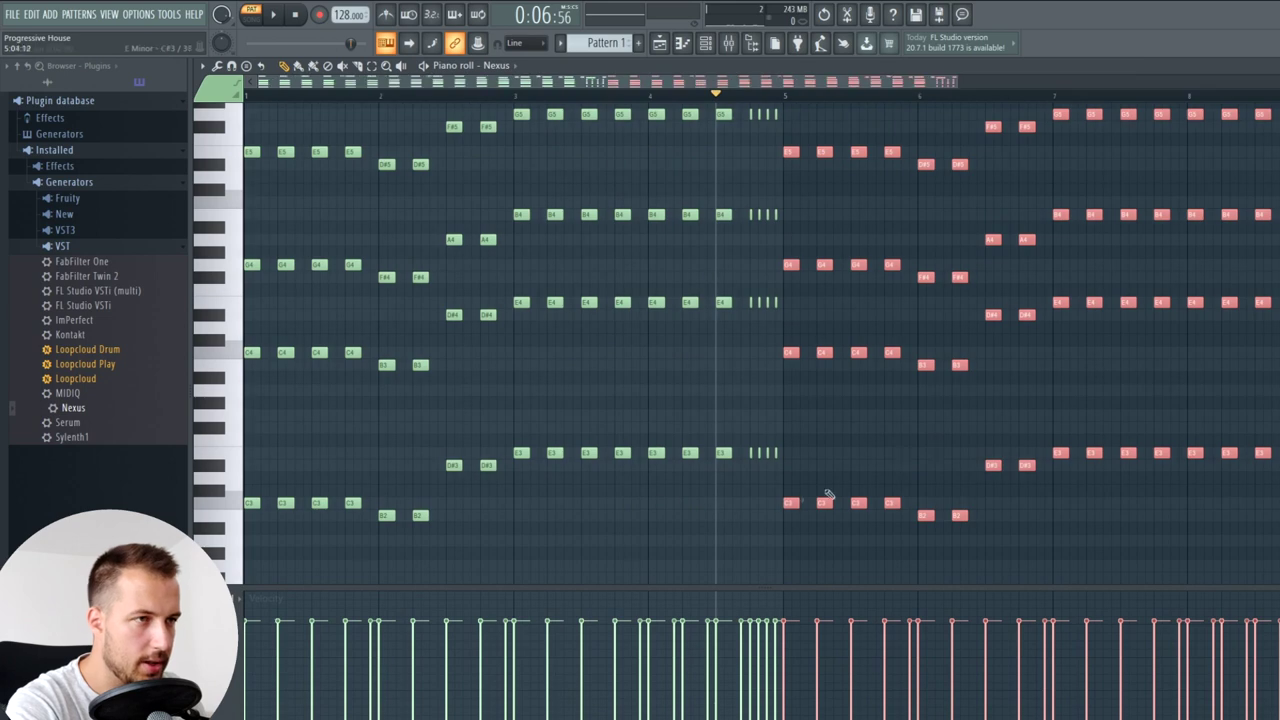
- In the copied melody, raise the note on beat 1 of bar 6 to D#7, add a D#7 on beat 2 and play
{"action": "left_click_drag", "start_coordinate": [764, 86], "coordinate": [871, 104]}
{"action": "scroll", "coordinate": [942, 248], "scroll_direction": "up", "scroll_amount": 10}
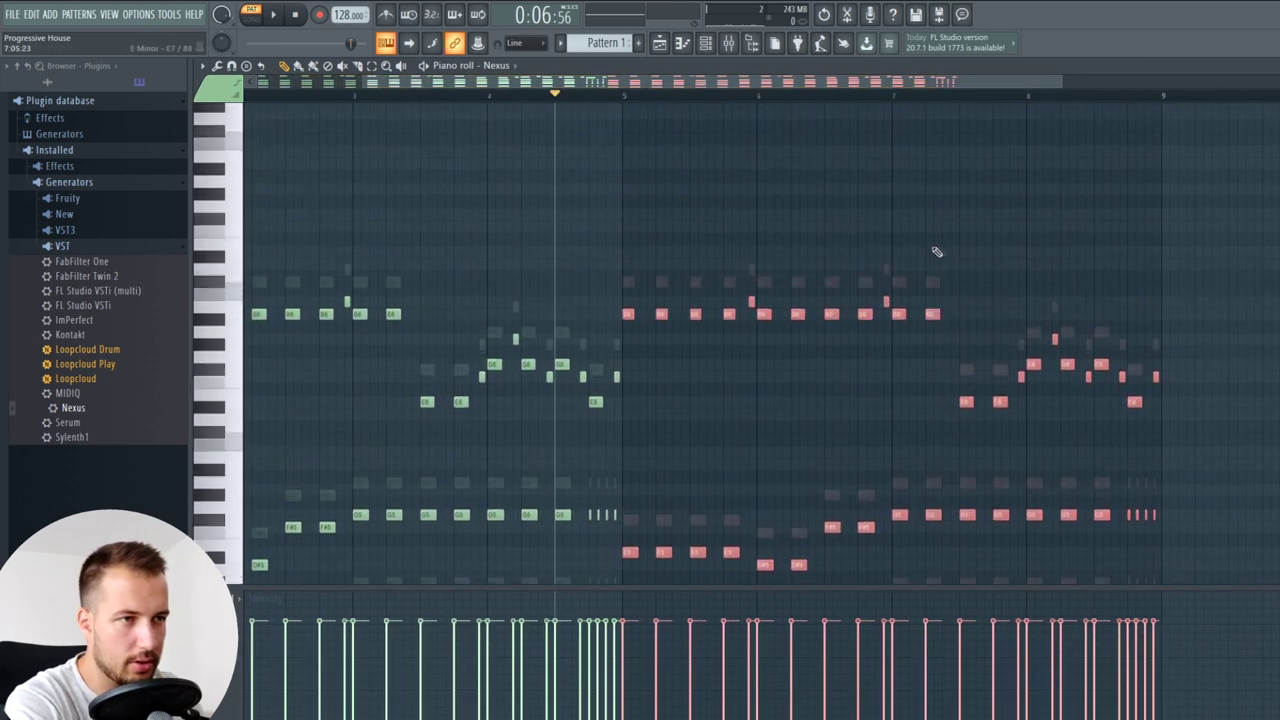
{"action": "left_click", "coordinate": [806, 405], "text": "ctrl"}
{"action": "left_click_drag", "start_coordinate": [763, 327], "coordinate": [764, 277]}
{"action": "left_click", "coordinate": [797, 277]}
{"action": "key", "text": "space"}
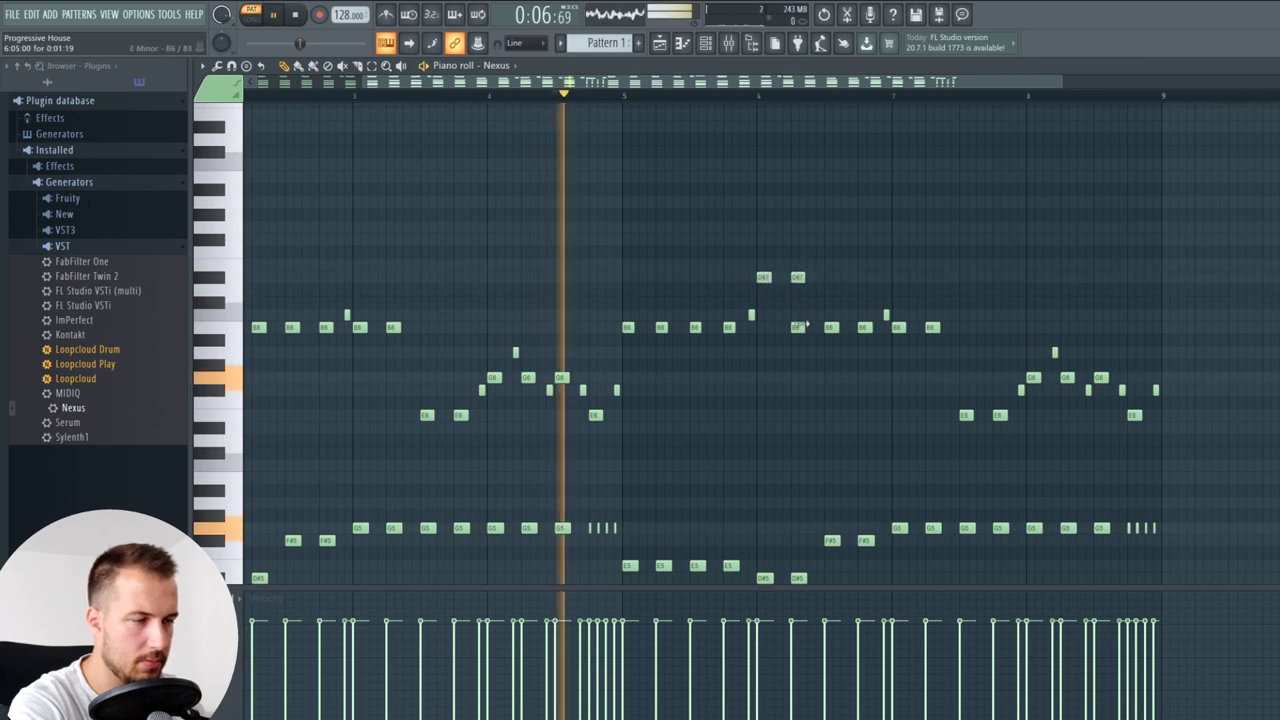
- In bar 6, remove the B6 melody note on beat 2, lower both D#7 notes to D7 and play
{"action": "right_click", "coordinate": [800, 327]}
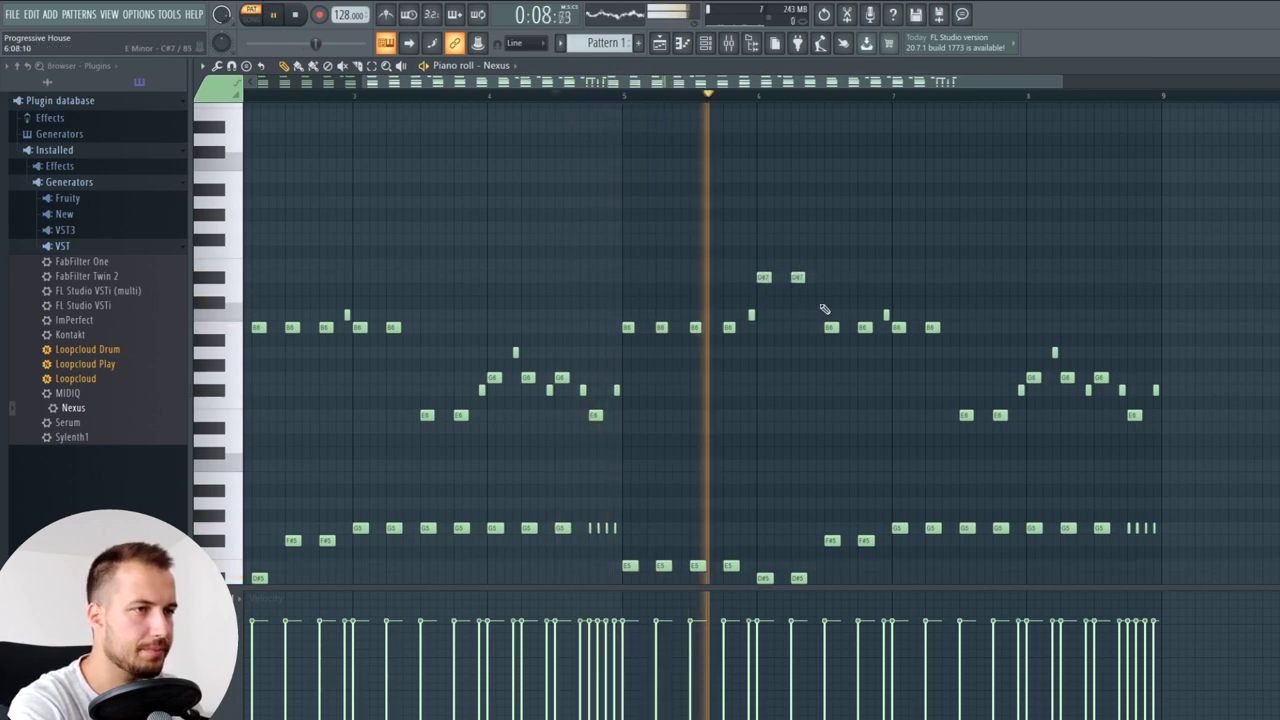
{"action": "key", "text": "space"}
{"action": "left_click_drag", "start_coordinate": [823, 302], "coordinate": [764, 289]}
{"action": "left_click", "coordinate": [781, 343]}
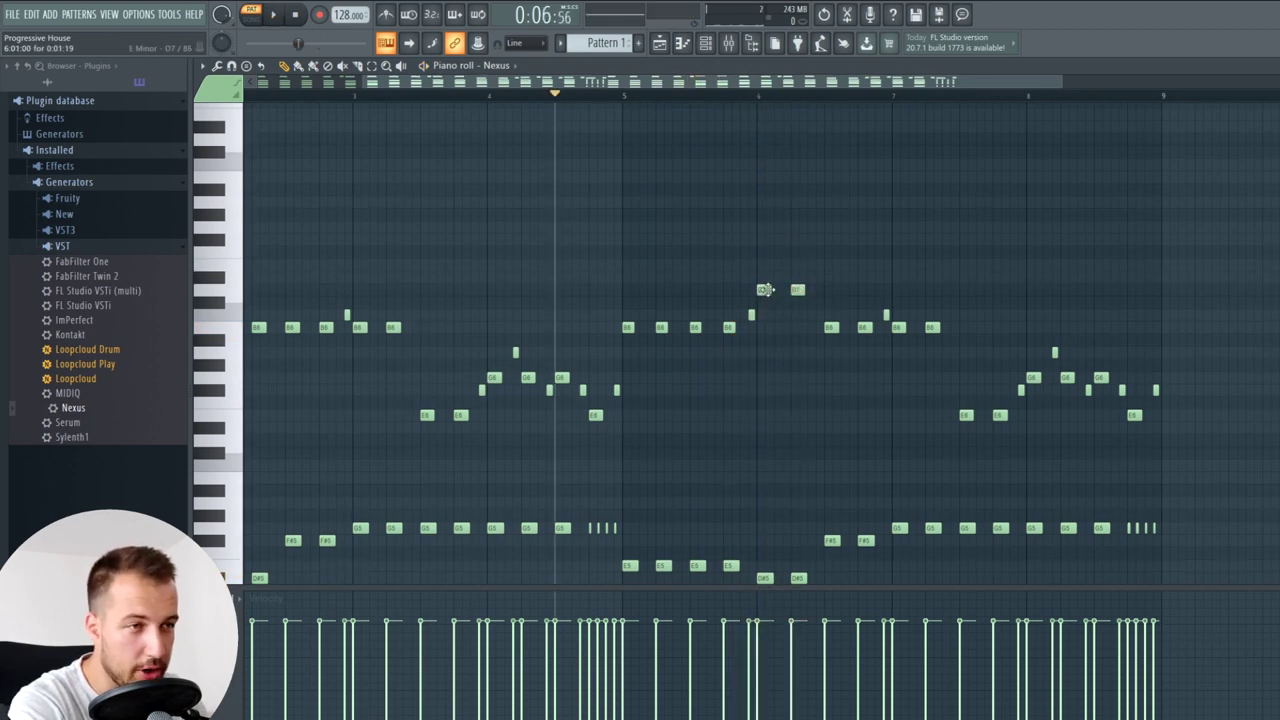
{"action": "key", "text": "space"}
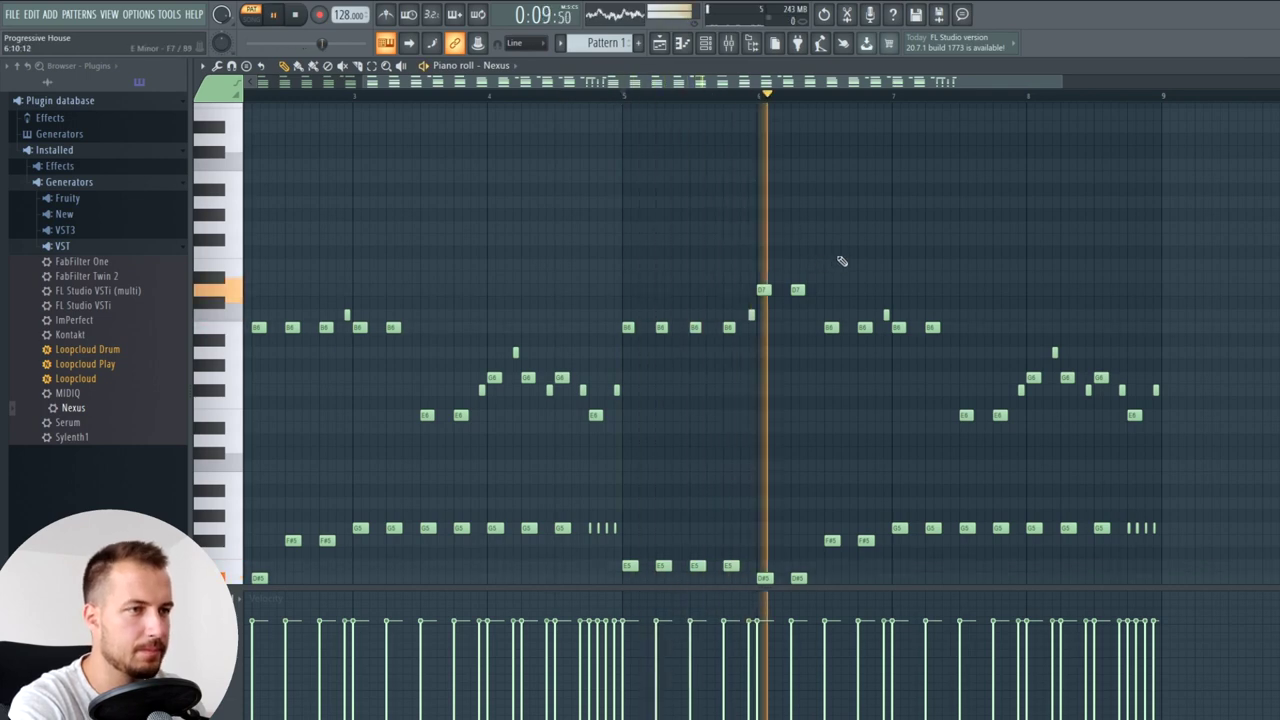
{"action": "key", "text": "space"}
- Raise the B6 notes on beats 3 and 4 of bar 6, and the short note at the bar's end, to D#7
{"action": "left_click_drag", "start_coordinate": [828, 327], "coordinate": [833, 277]}
{"action": "left_click", "coordinate": [862, 279]}
{"action": "right_click", "coordinate": [869, 328]}
{"action": "left_click_drag", "start_coordinate": [886, 314], "coordinate": [885, 275]}
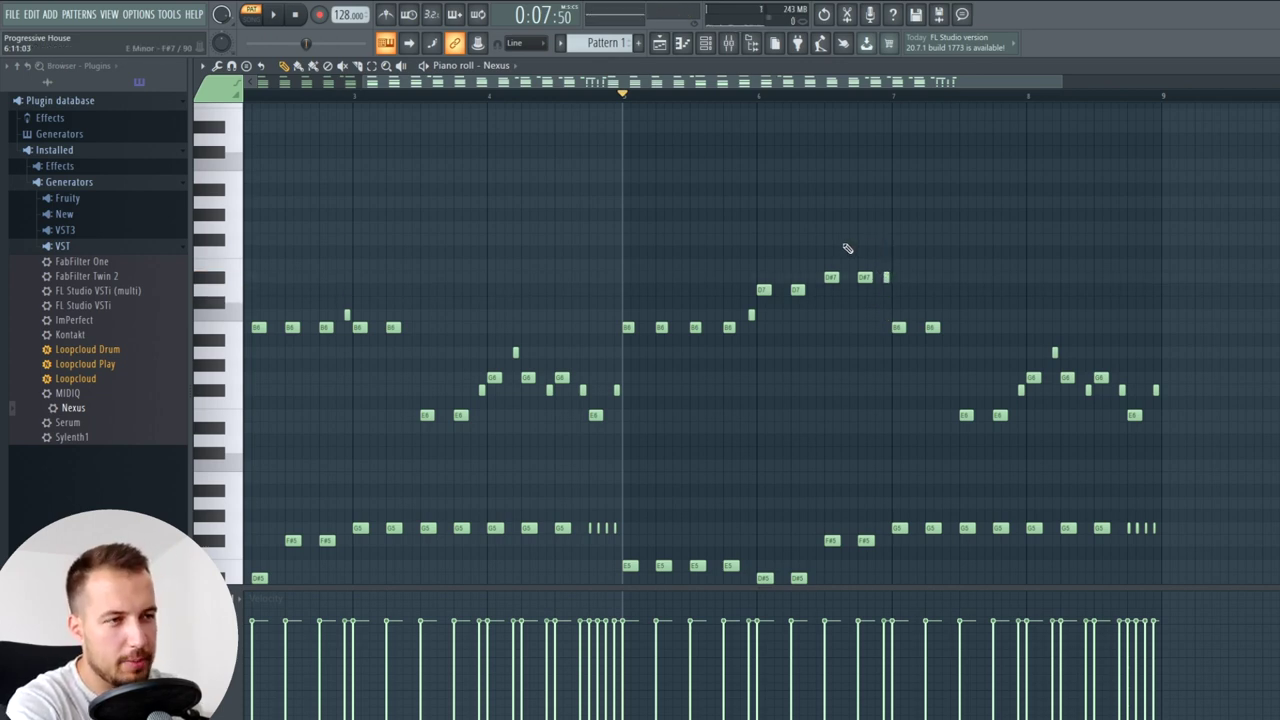
{"action": "left_click_drag", "start_coordinate": [832, 294], "coordinate": [360, 296]}
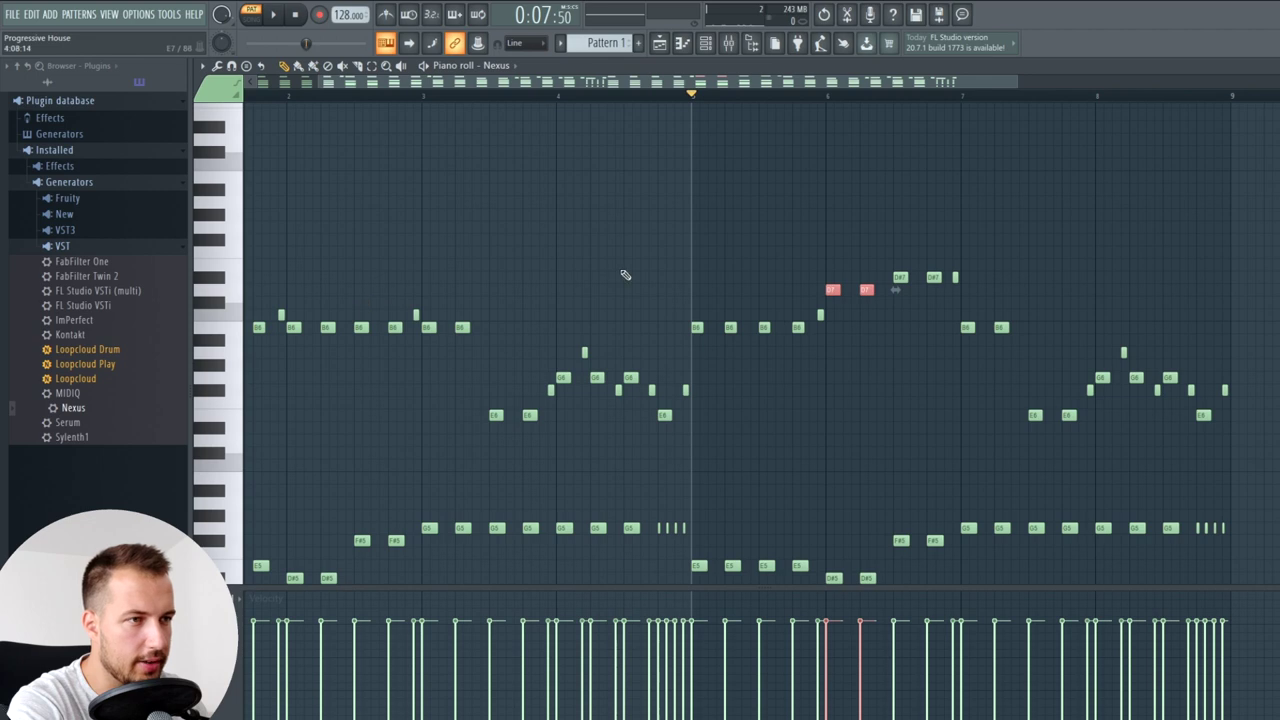
{"action": "left_click", "coordinate": [625, 275]}
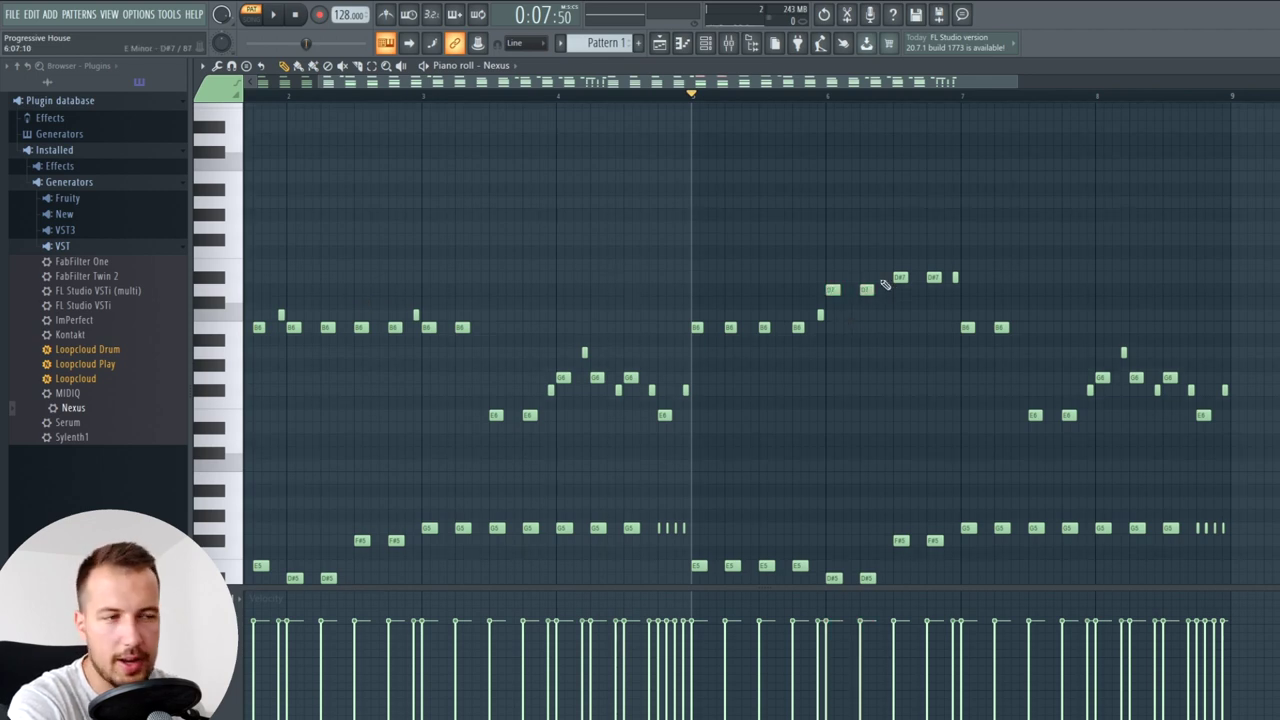
{"action": "scroll", "coordinate": [870, 250], "scroll_direction": "down", "scroll_amount": 2}
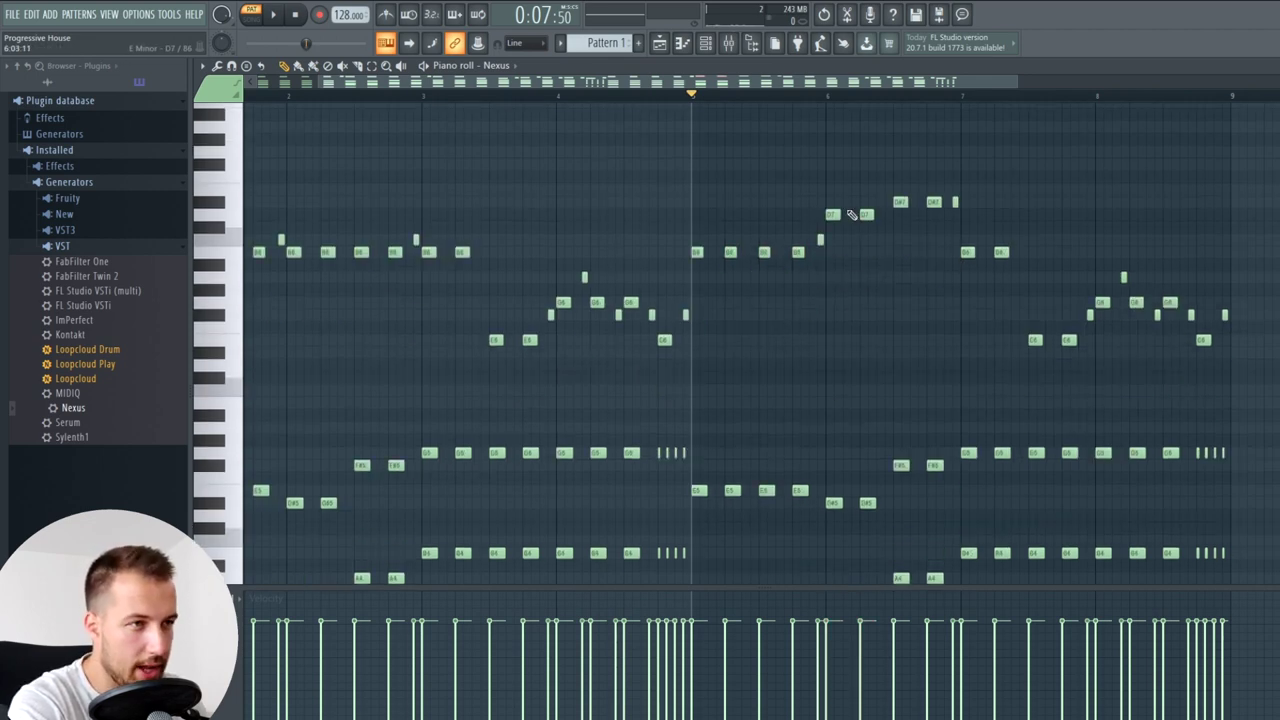
{"action": "scroll", "coordinate": [870, 343], "scroll_direction": "up", "scroll_amount": 3}
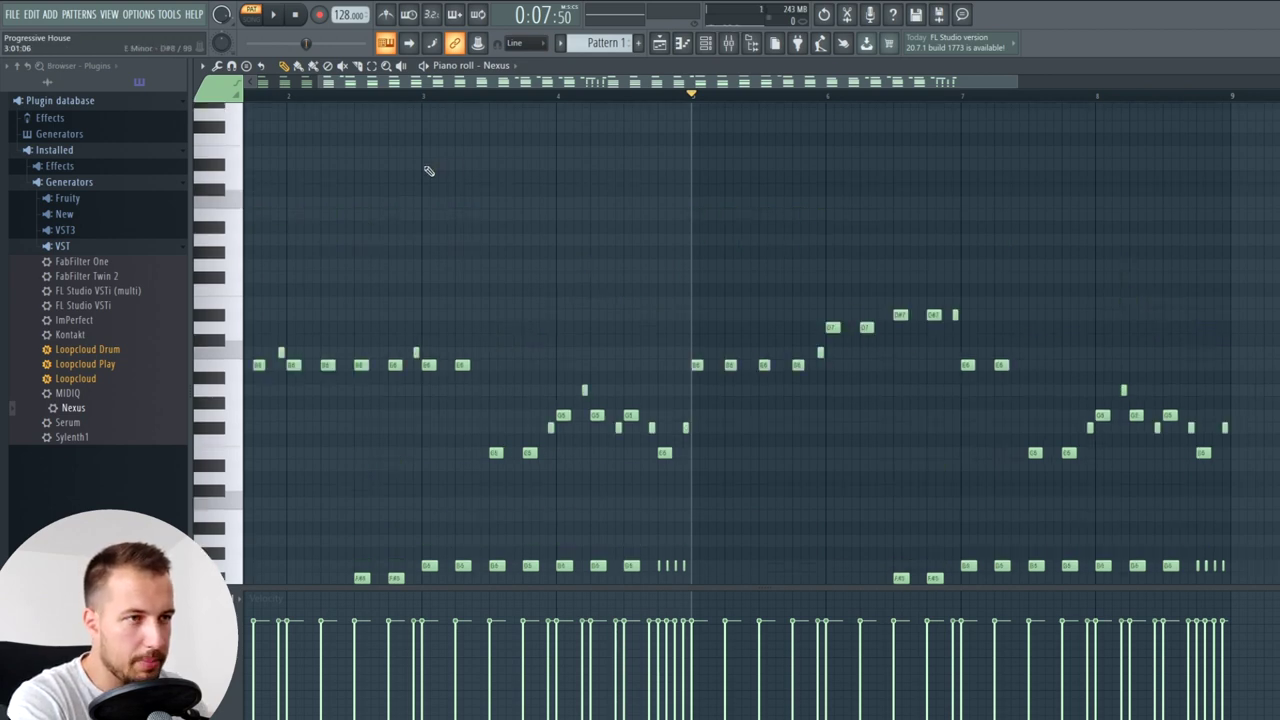
- Set the piano roll's scale highlighting to Default
{"action": "left_click", "coordinate": [202, 66]}
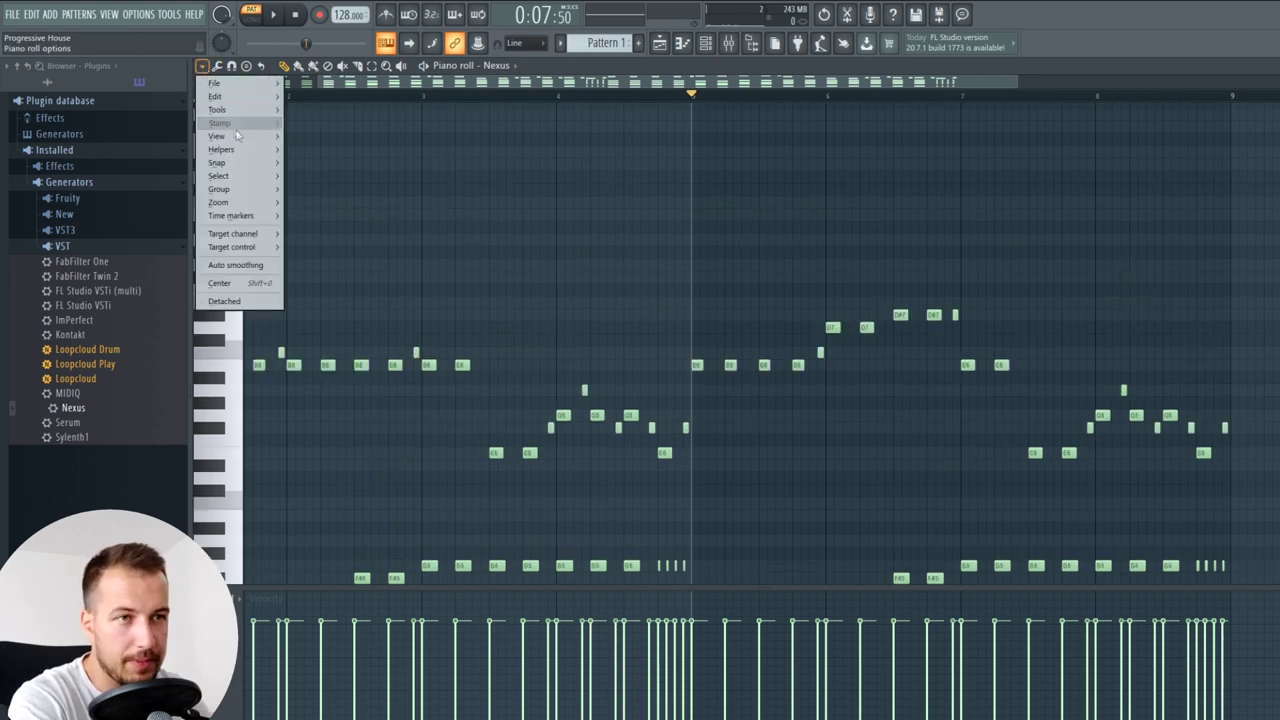
{"action": "mouse_move", "coordinate": [222, 149]}
{"action": "mouse_move", "coordinate": [384, 163]}
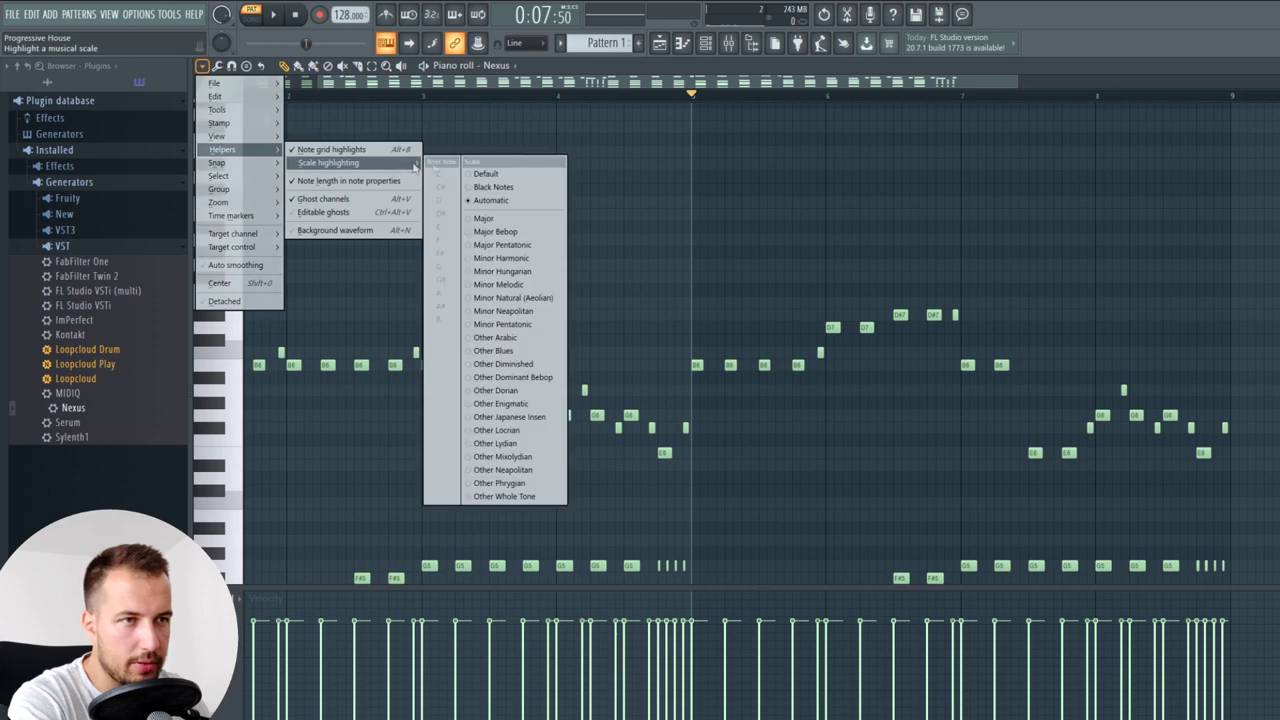
{"action": "left_click", "coordinate": [506, 175]}
{"action": "scroll", "coordinate": [735, 212], "scroll_direction": "right", "scroll_amount": 1}
{"action": "scroll", "coordinate": [790, 250], "scroll_direction": "down", "scroll_amount": 3}
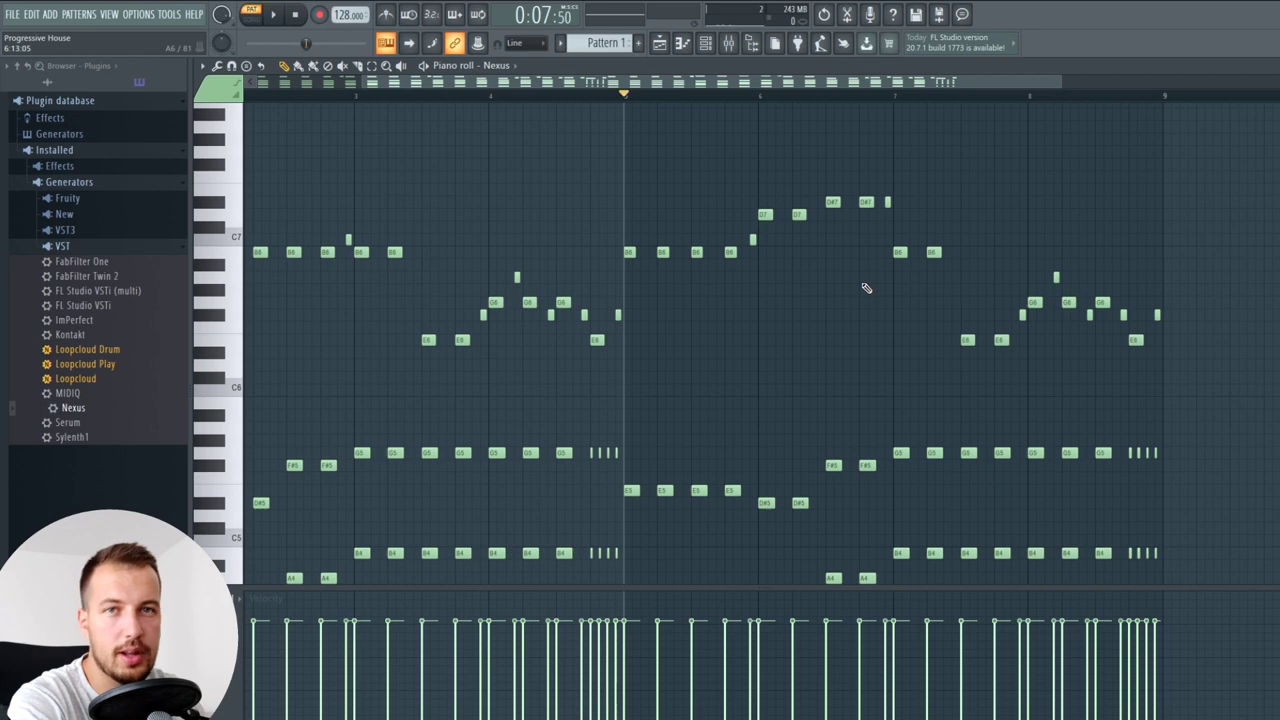
- Raise the melody note on beat 1 of bar 7 to E7
{"action": "key", "text": "space"}
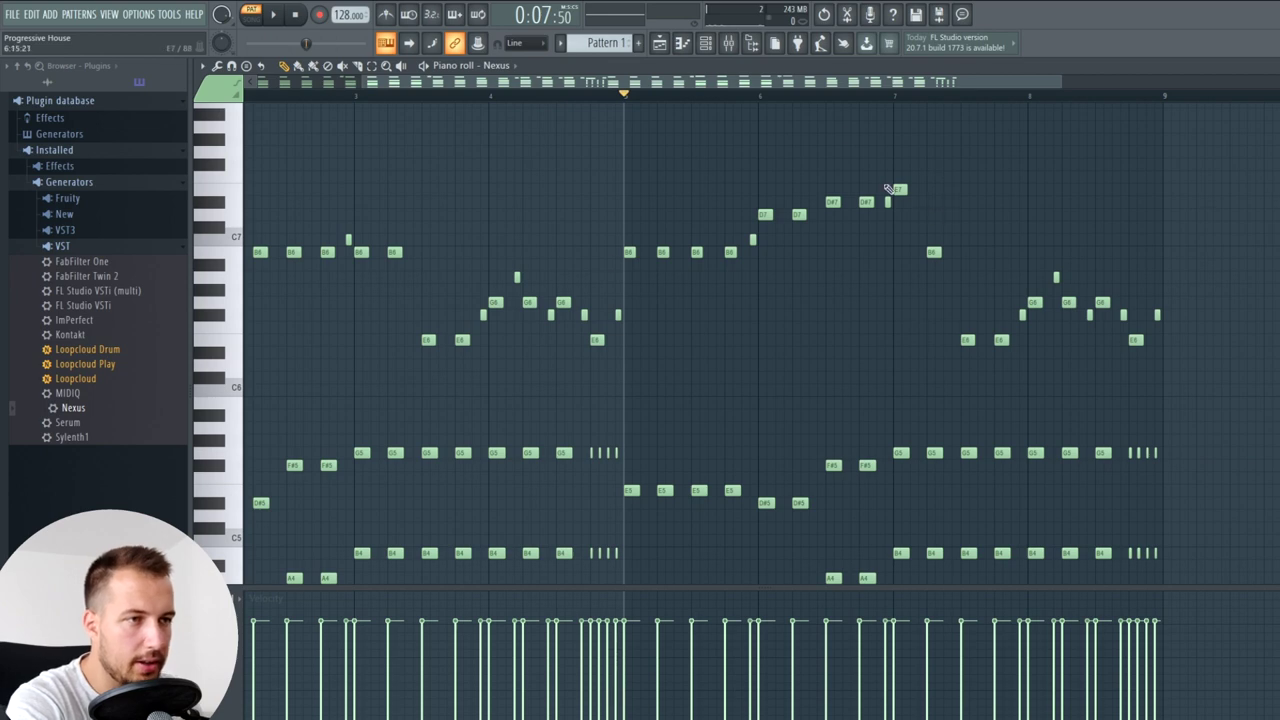
{"action": "scroll", "coordinate": [485, 115], "scroll_direction": "left", "scroll_amount": 3}
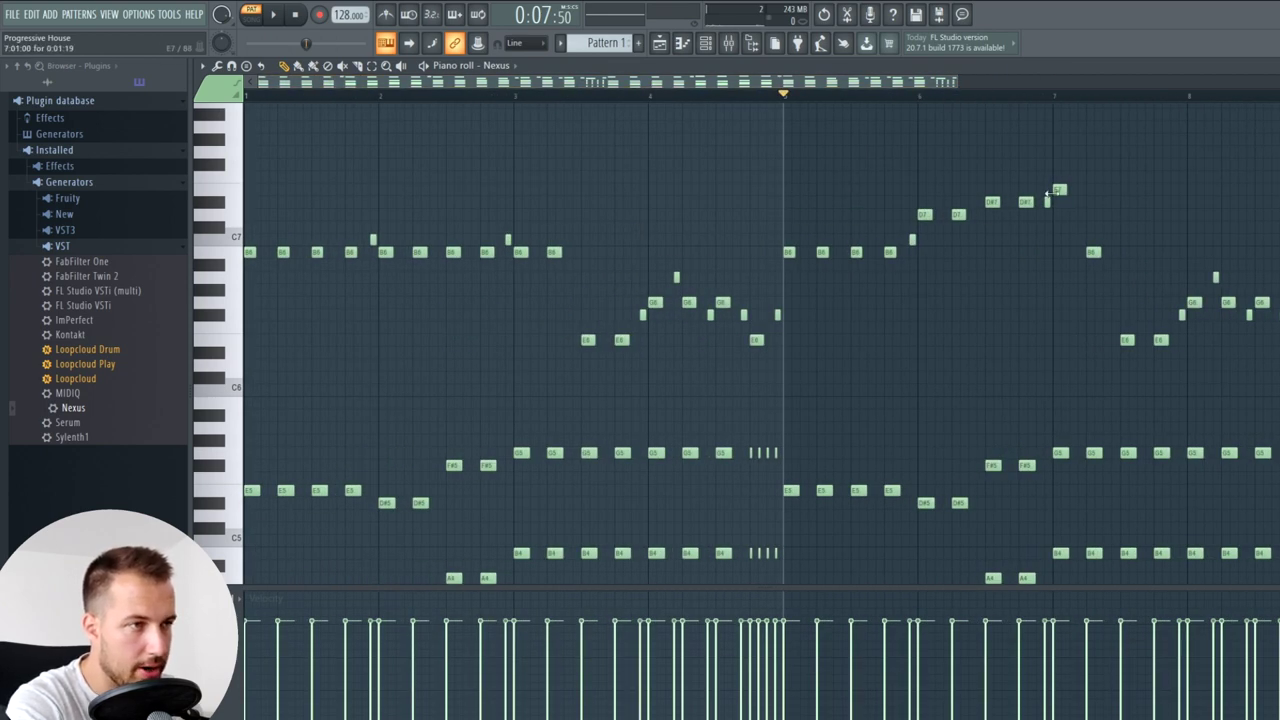
{"action": "scroll", "coordinate": [1063, 253], "scroll_direction": "right", "scroll_amount": 3}
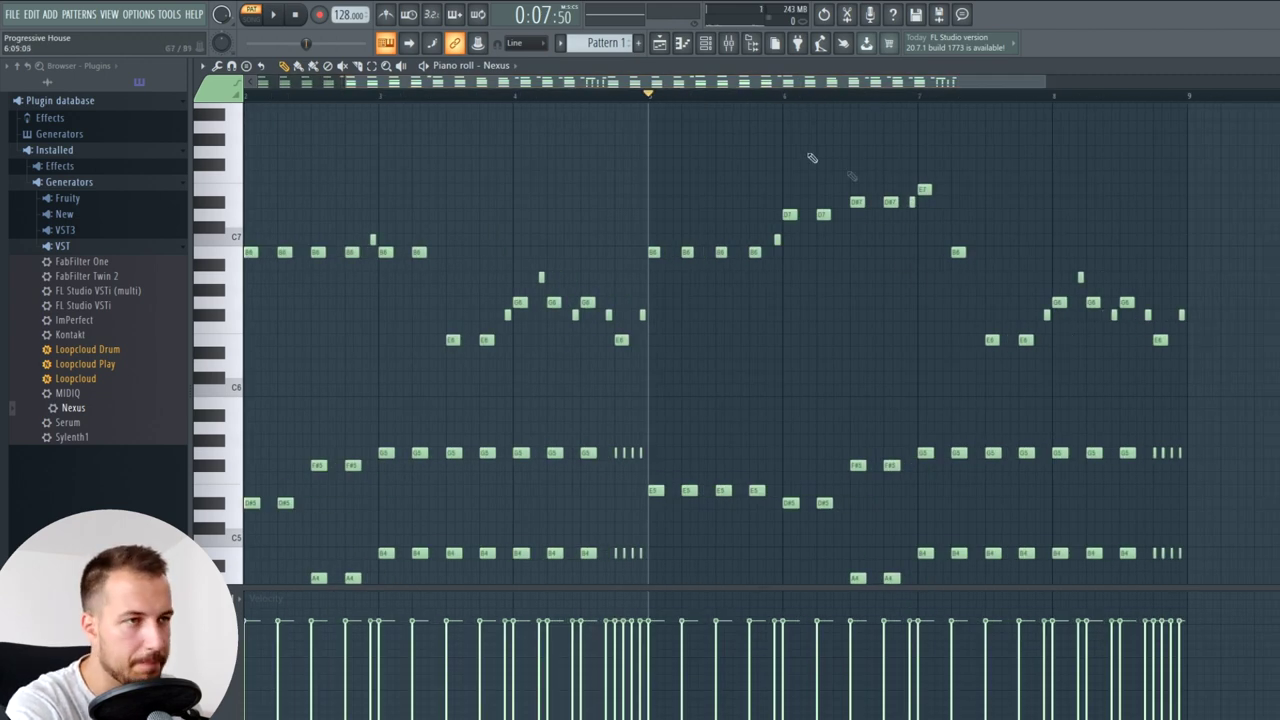
- Move the playhead to the pattern's start and play through the eight-bar melody and chords
{"action": "scroll", "coordinate": [506, 110], "scroll_direction": "left", "scroll_amount": 3}
{"action": "left_click_drag", "start_coordinate": [384, 98], "coordinate": [117, 105]}
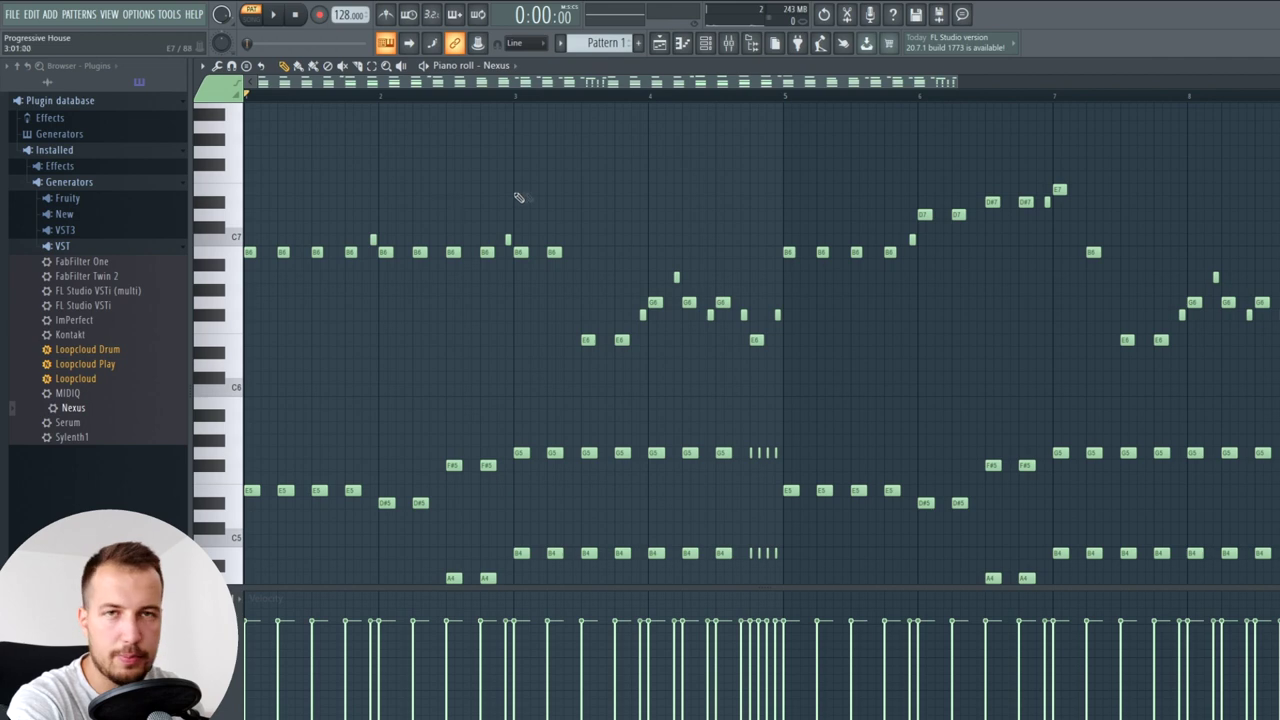
{"action": "key", "text": "space"}
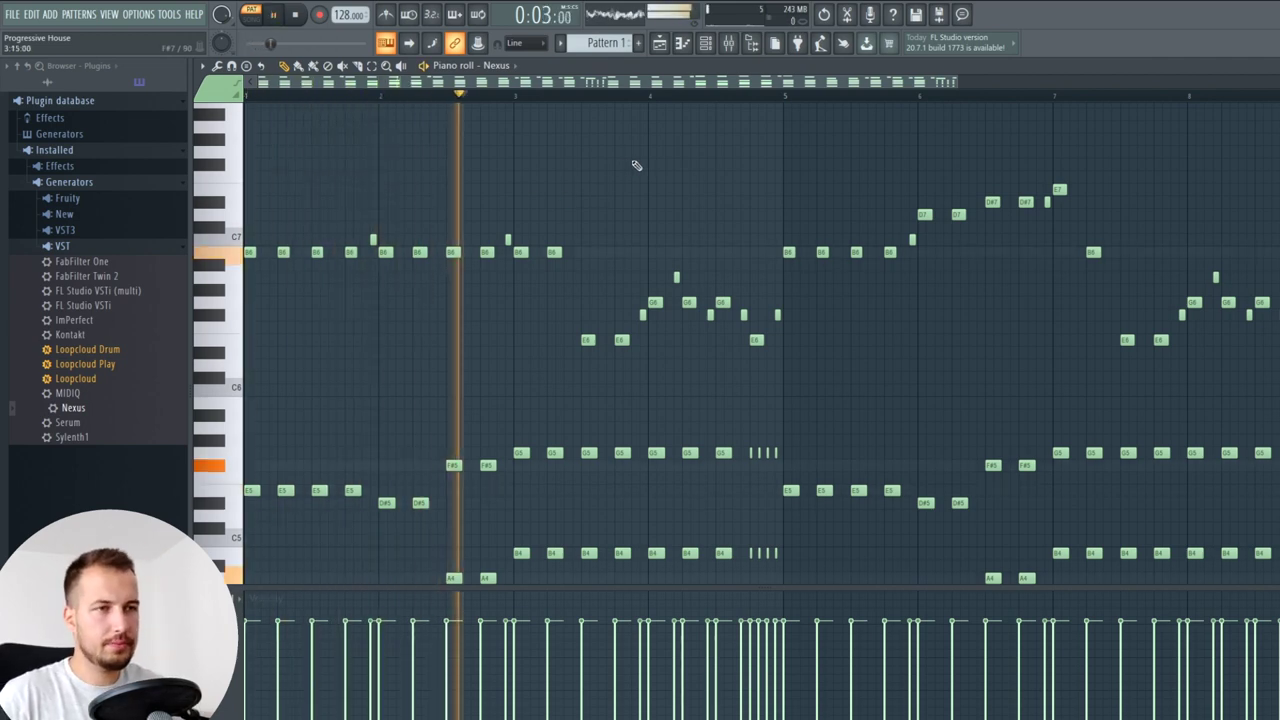
{"action": "scroll", "coordinate": [694, 94], "scroll_direction": "down", "scroll_amount": 2}
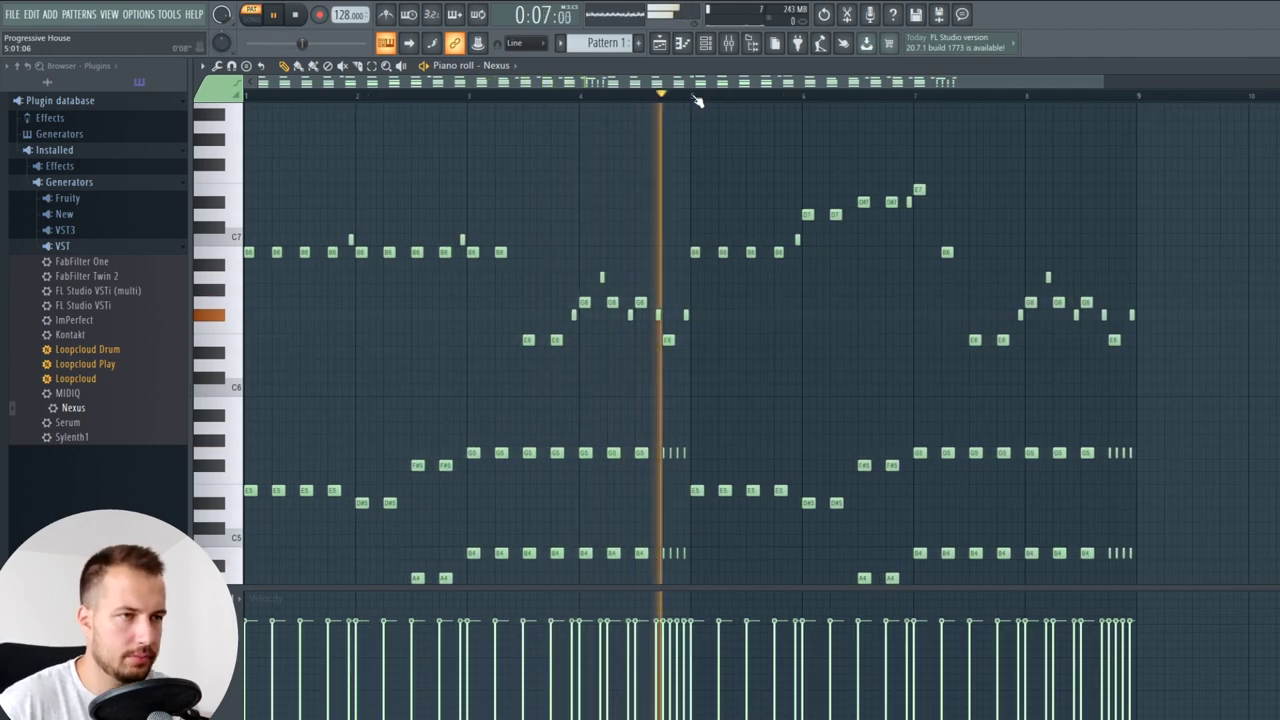
{"action": "scroll", "coordinate": [699, 96], "scroll_direction": "down", "scroll_amount": 1}
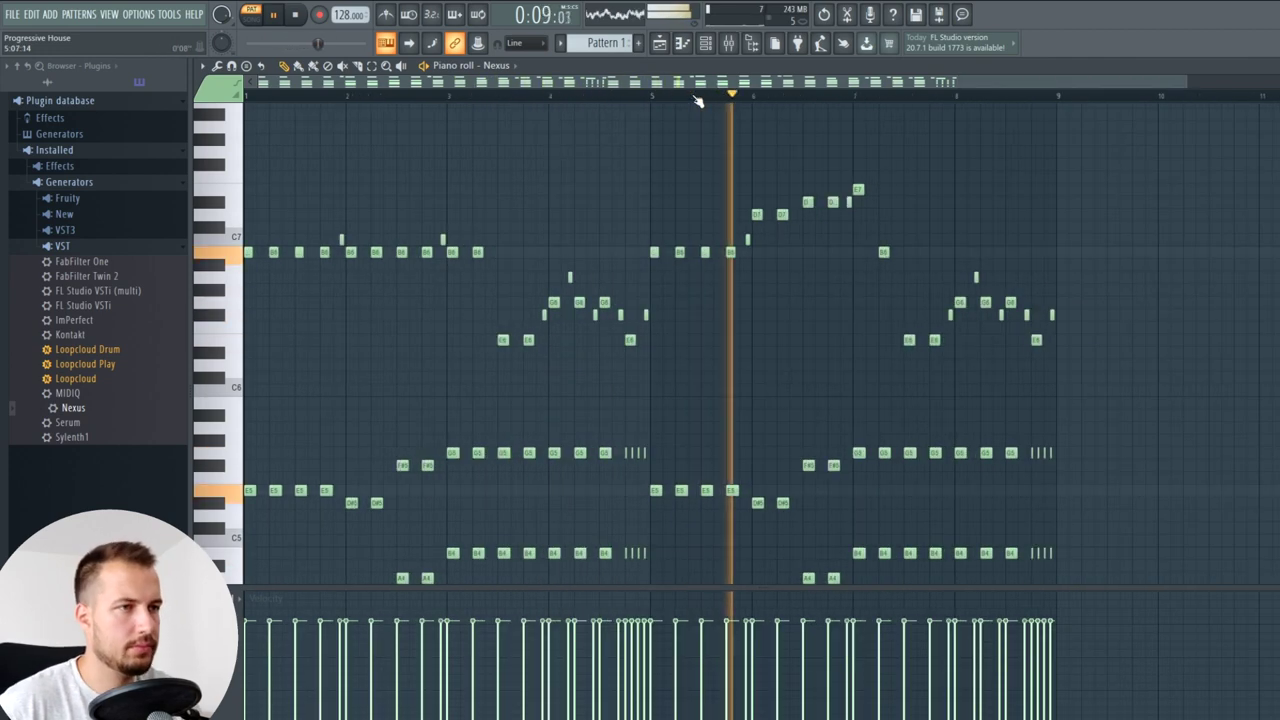
{"action": "mouse_move", "coordinate": [697, 85]}
{"action": "left_mouse_down"}
{"action": "mouse_move", "coordinate": [780, 90]}
{"action": "mouse_move", "coordinate": [700, 90]}
{"action": "left_mouse_up"}
{"action": "key", "text": "space"}
{"action": "scroll", "coordinate": [526, 92], "scroll_direction": "down", "scroll_amount": 1}
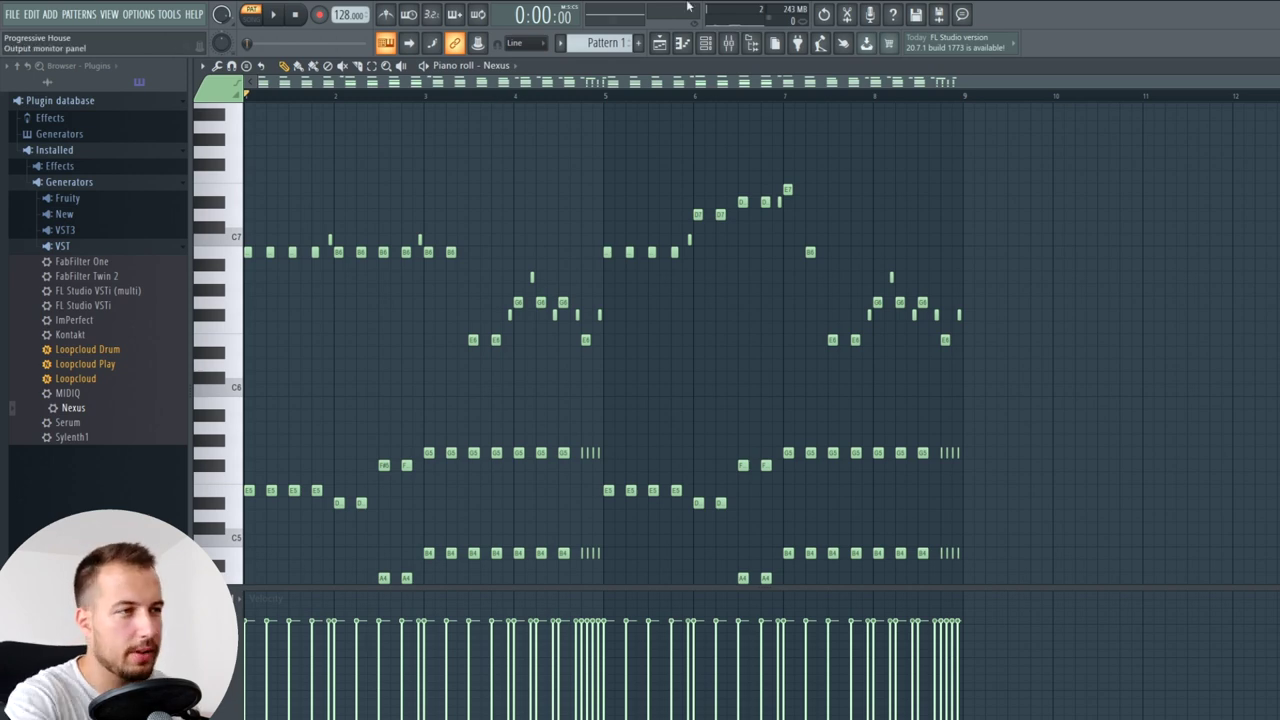
- Show the playlist and place Pattern 1 on Track 7 starting at bar 1
{"action": "scroll", "coordinate": [934, 177], "scroll_direction": "down", "scroll_amount": 5}
{"action": "scroll", "coordinate": [756, 256], "scroll_direction": "up", "scroll_amount": 4}
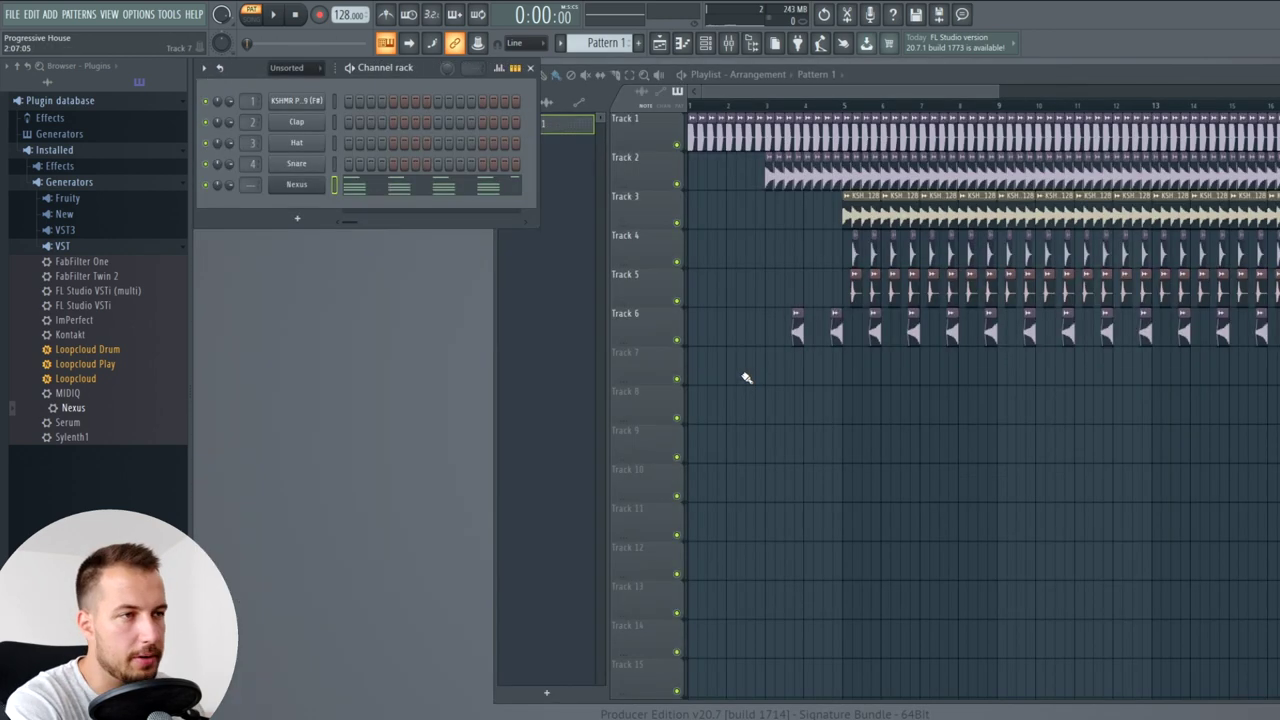
{"action": "right_click", "coordinate": [750, 380]}
{"action": "left_click", "coordinate": [806, 371]}
{"action": "left_click_drag", "start_coordinate": [886, 367], "coordinate": [666, 368]}
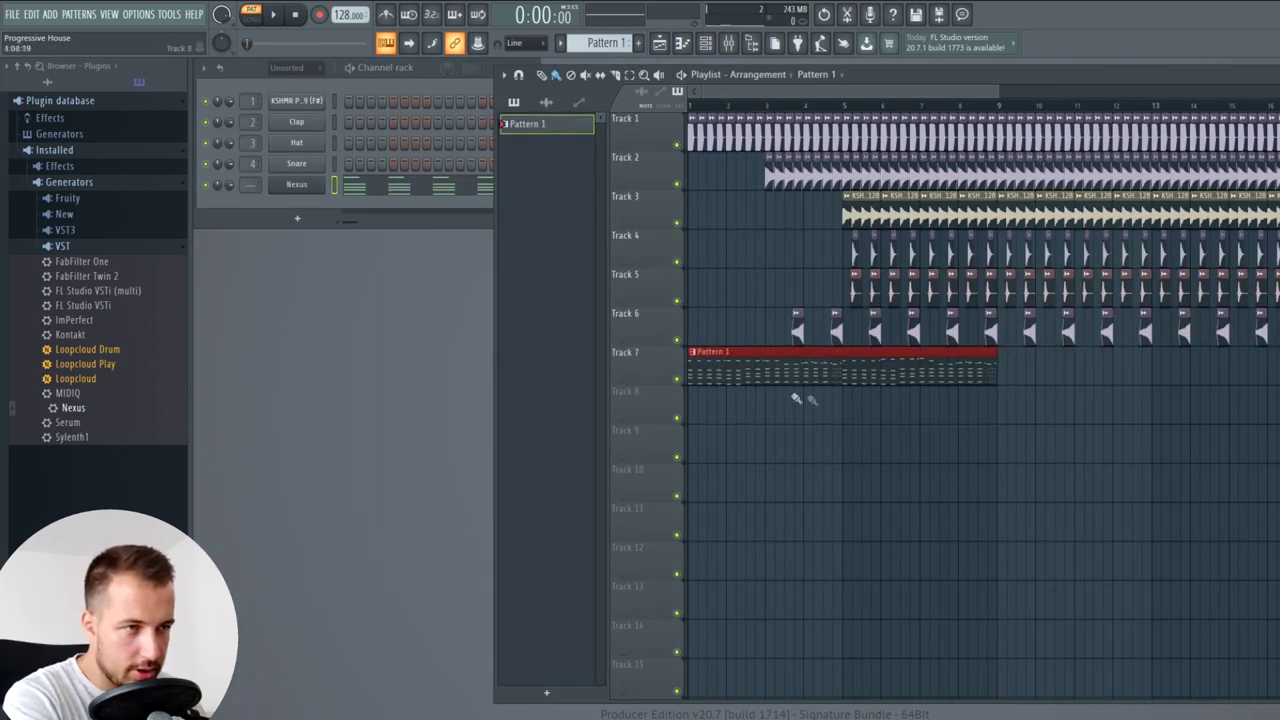
- Play the arrangement from the start in song mode and remove the Pattern 1 clip from Track 7
{"action": "key", "text": "l"}
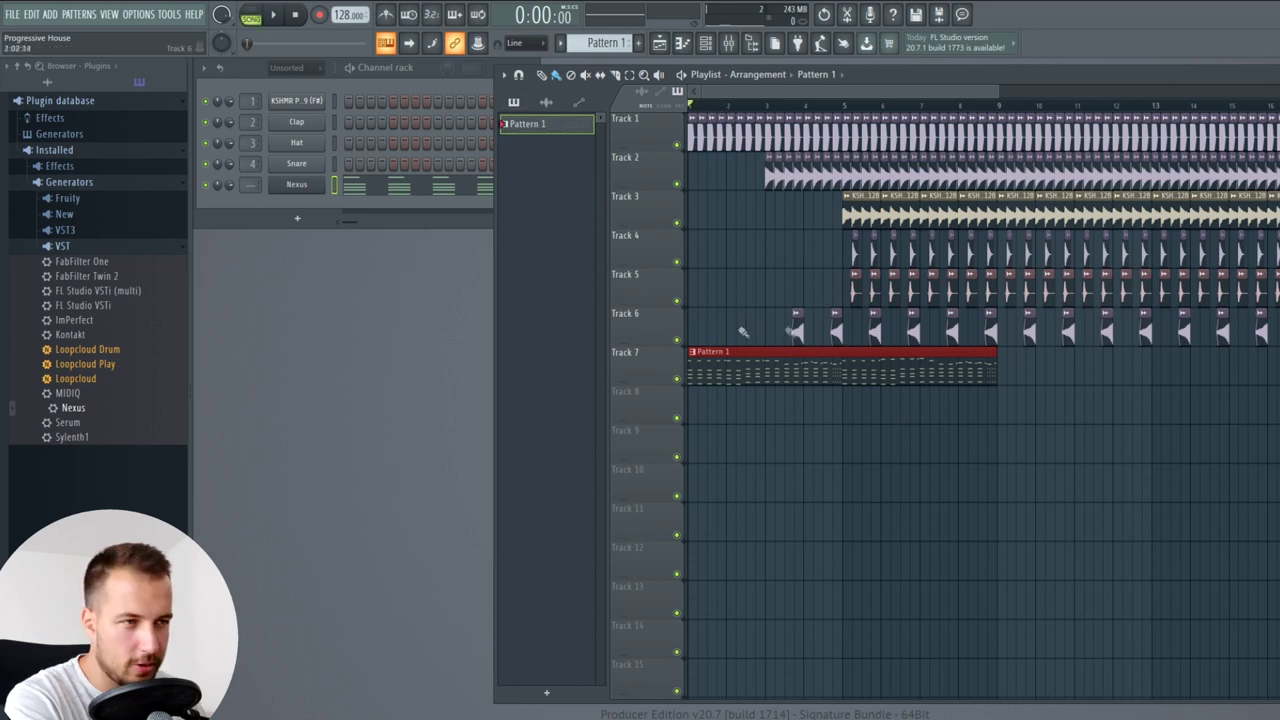
{"action": "key", "text": "space"}
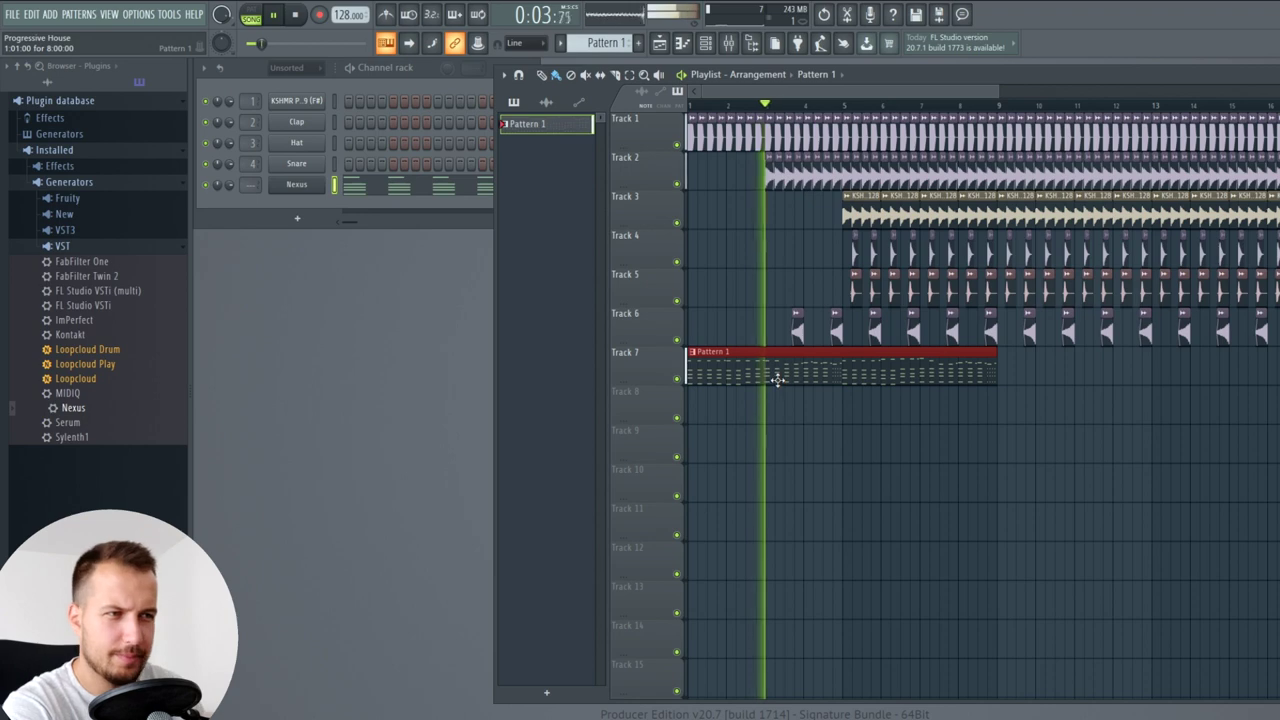
{"action": "right_click", "coordinate": [776, 375]}
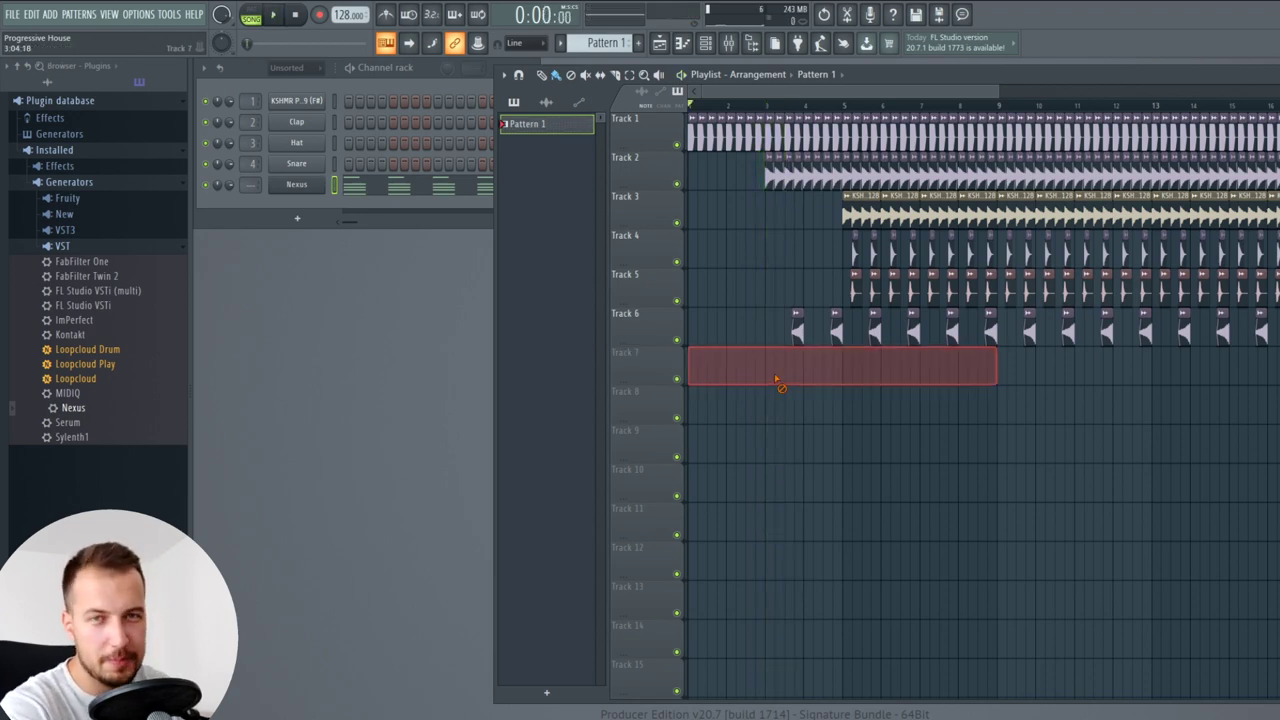
- Create a new empty pattern with its default name and add a second Nexus instance to the channel rack
{"action": "left_click", "coordinate": [428, 70]}
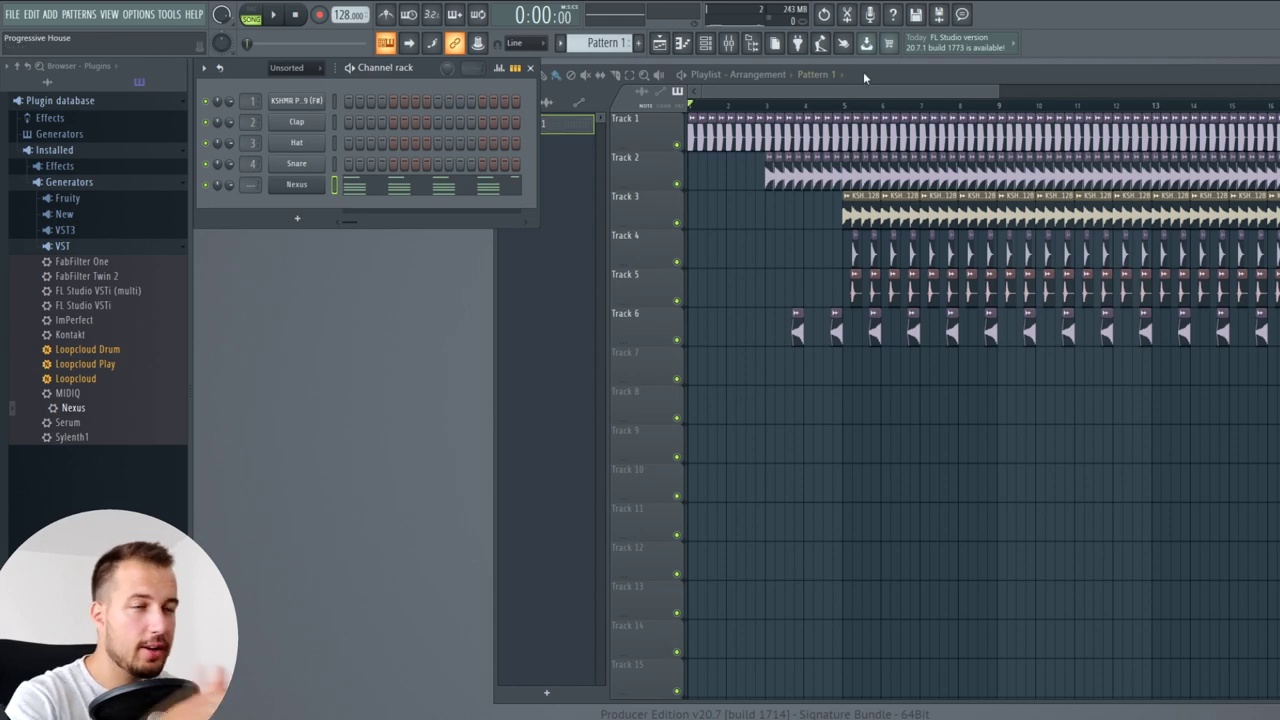
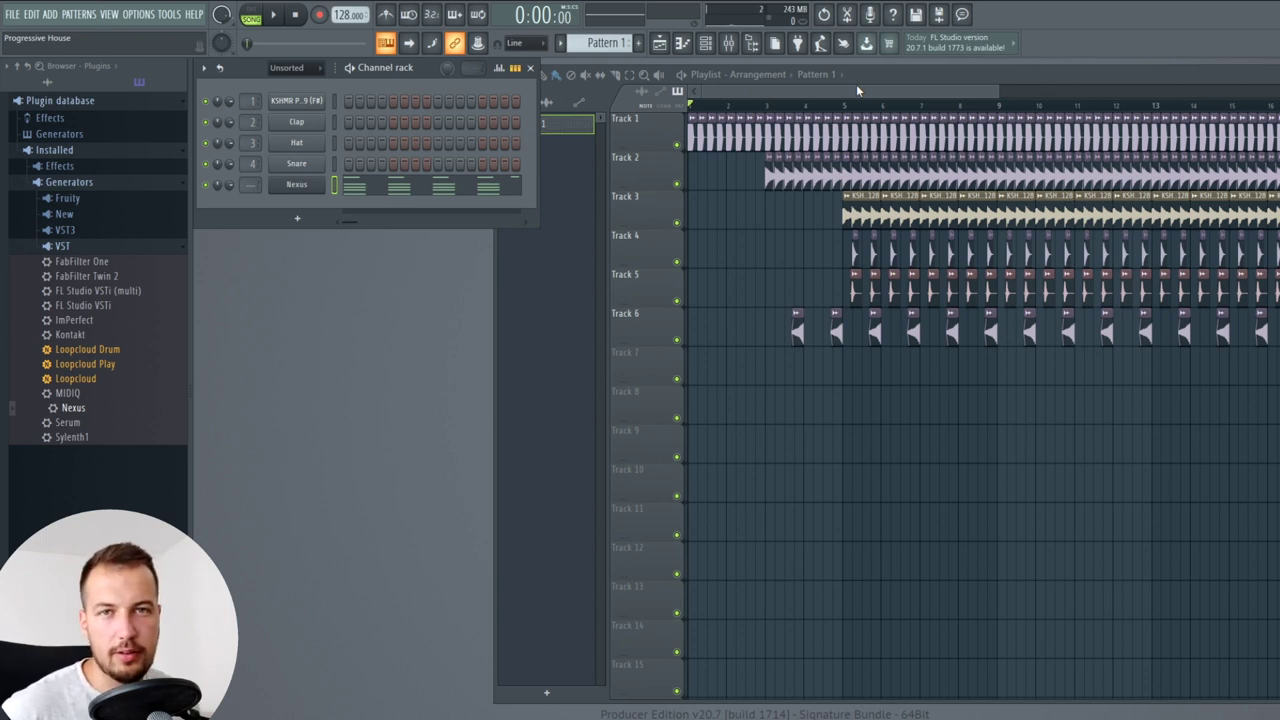
{"action": "left_click", "coordinate": [638, 43]}
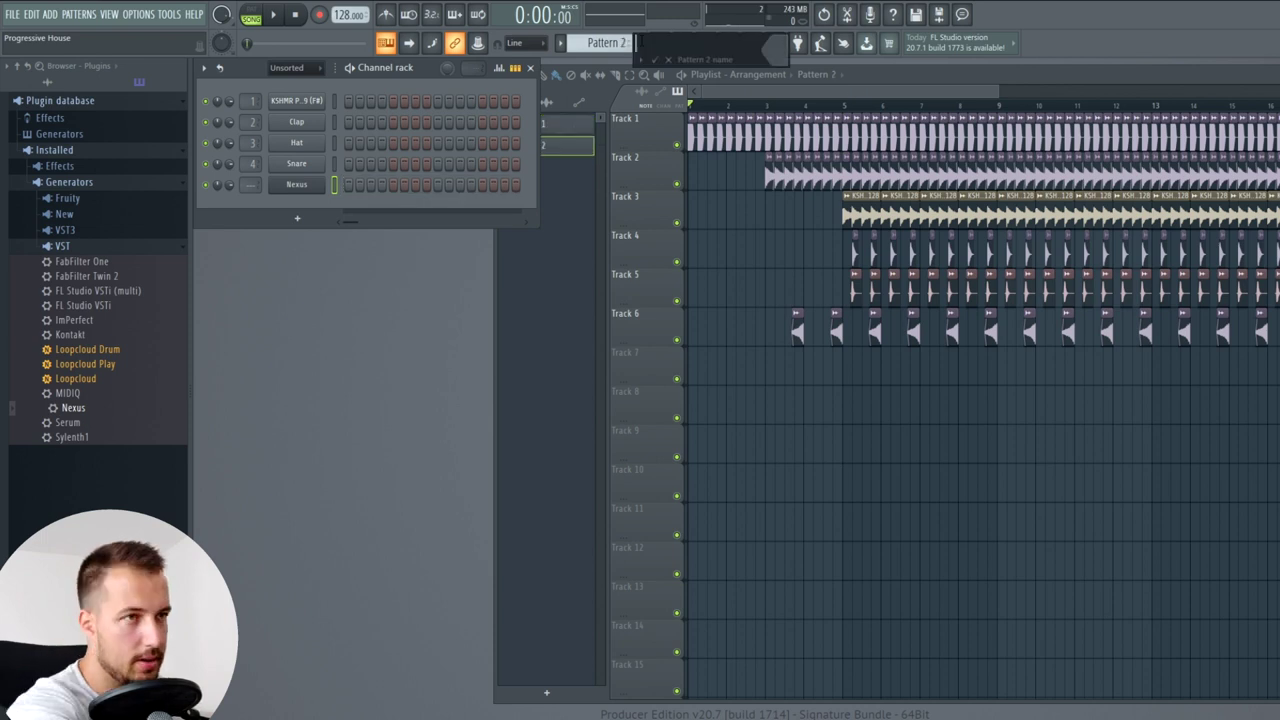
{"action": "key", "text": "Return"}
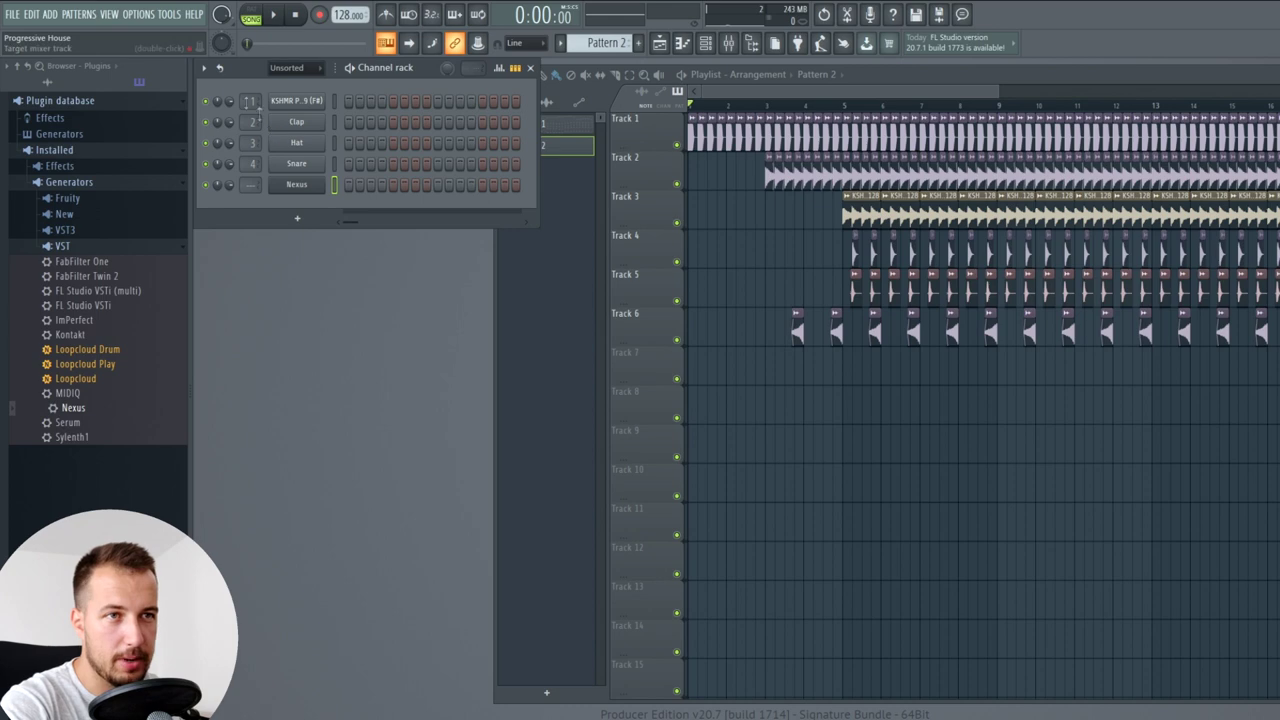
{"action": "left_click_drag", "start_coordinate": [68, 408], "coordinate": [307, 205]}
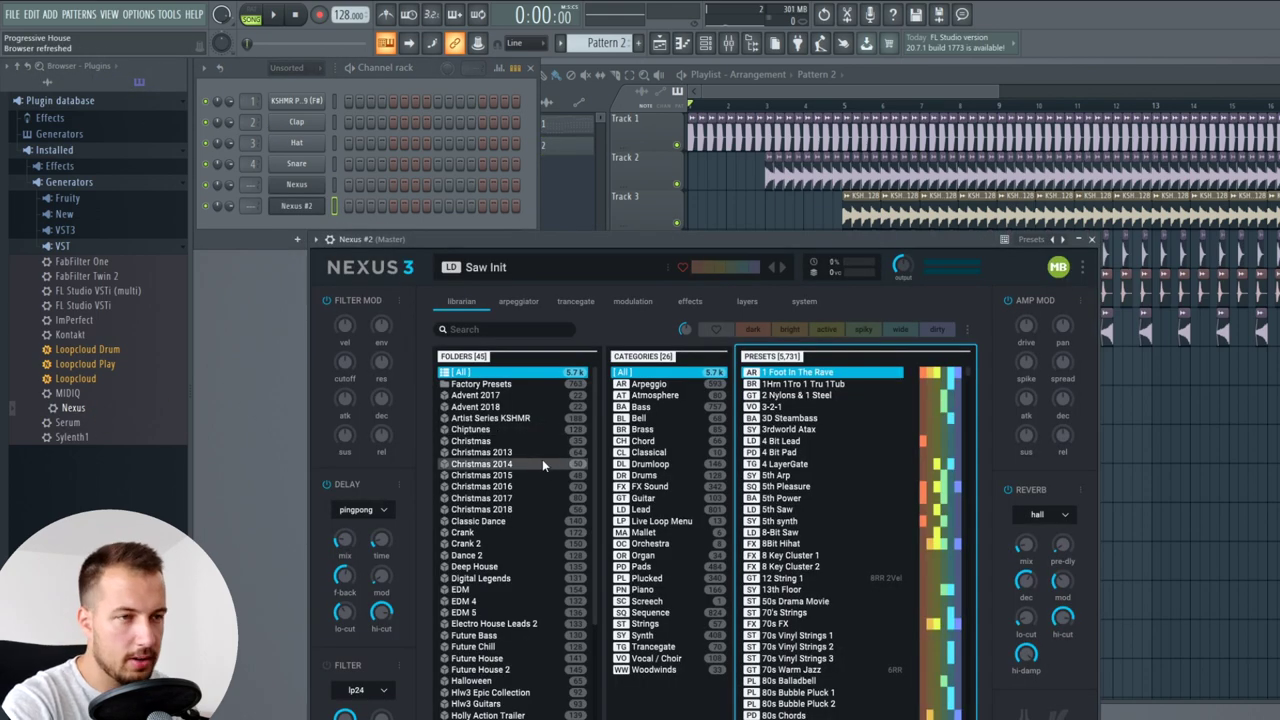
- In the second Nexus, load a preset from the Bass category of the Artist Series KSHMR folder
{"action": "left_click", "coordinate": [502, 418]}
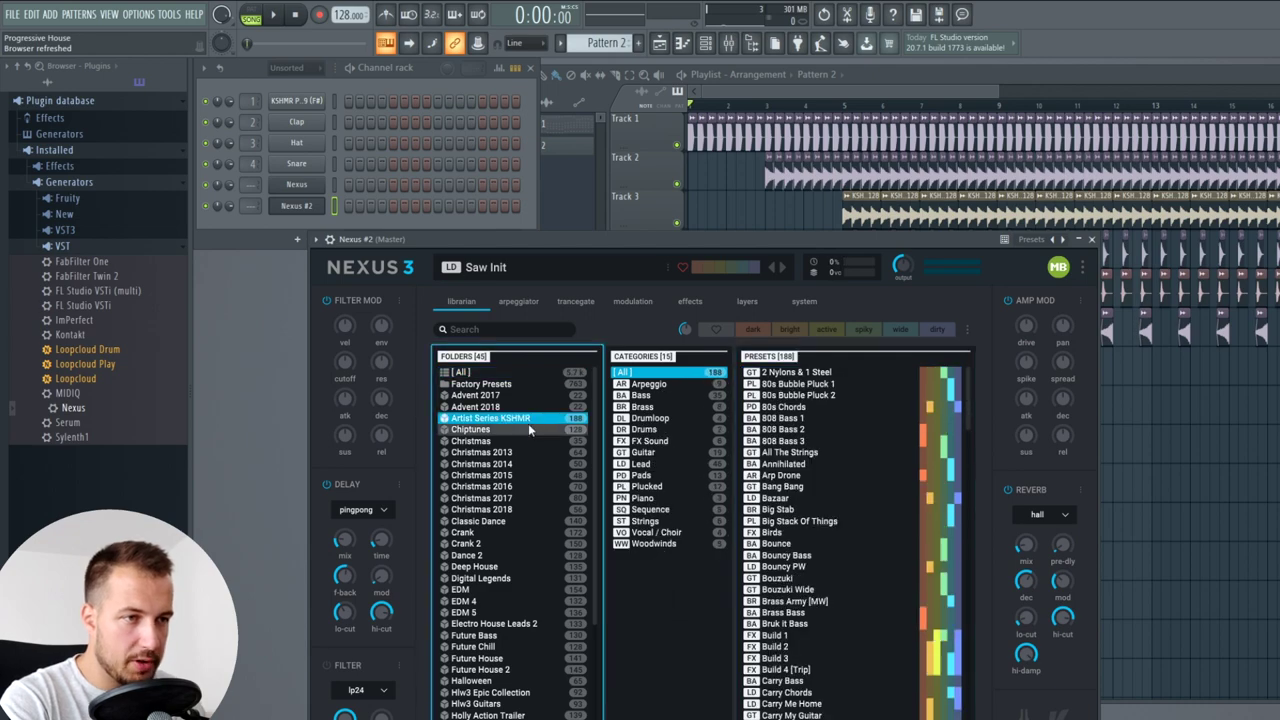
{"action": "left_click", "coordinate": [641, 395]}
{"action": "scroll", "coordinate": [854, 509], "scroll_direction": "down", "scroll_amount": 1}
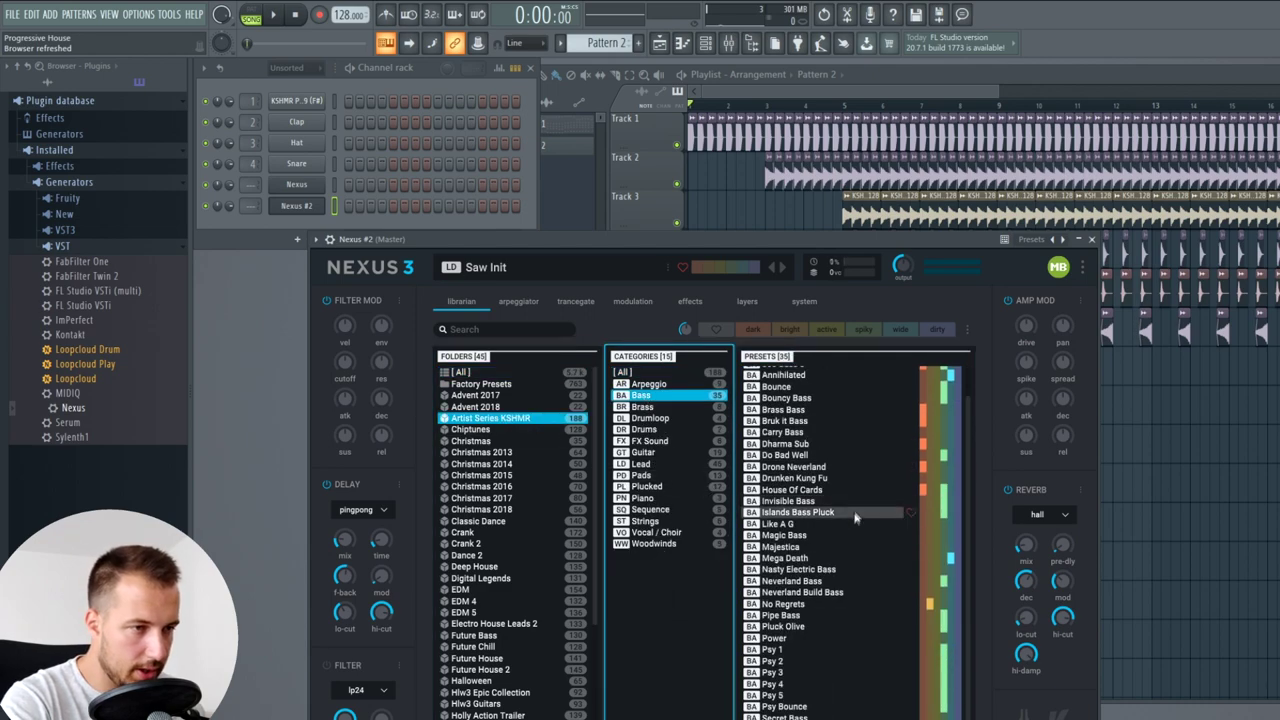
{"action": "left_click_drag", "start_coordinate": [748, 238], "coordinate": [741, 112]}
{"action": "left_click", "coordinate": [797, 593]}
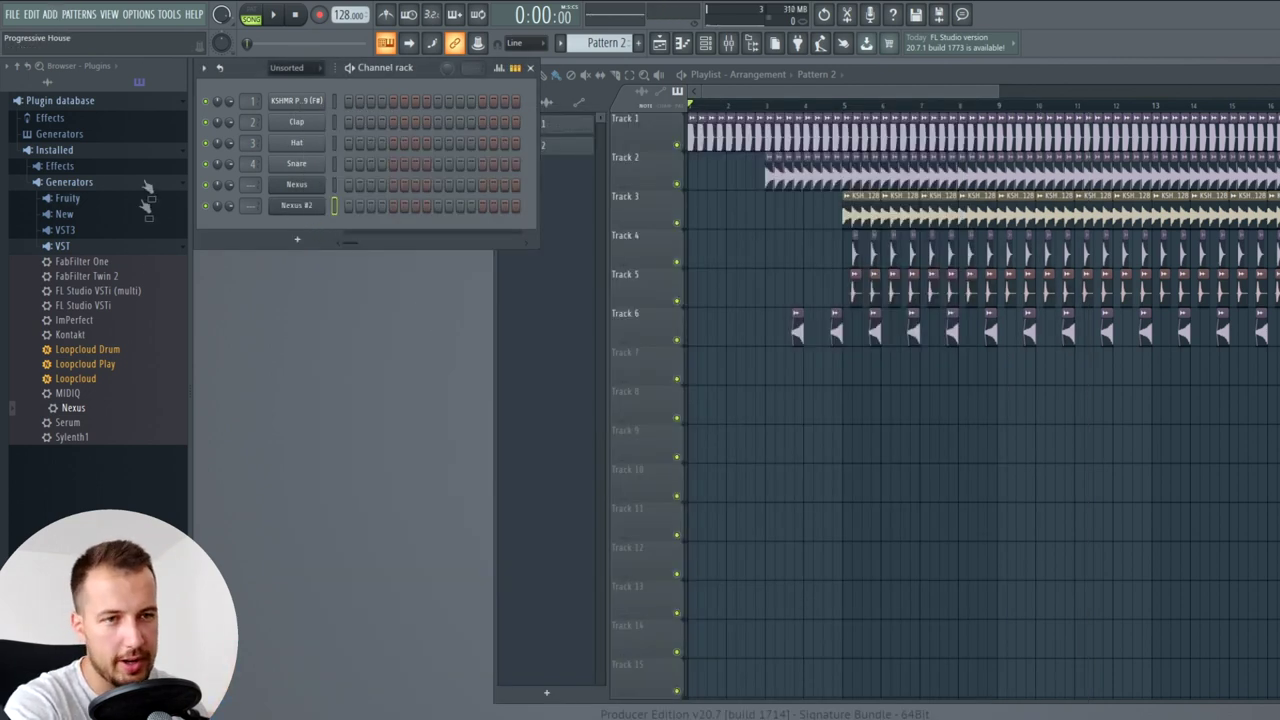
- Add Serum as a new channel in the channel rack and load its bass preset BA fuzzbass [GS]
{"action": "left_click_drag", "start_coordinate": [68, 422], "coordinate": [296, 228]}
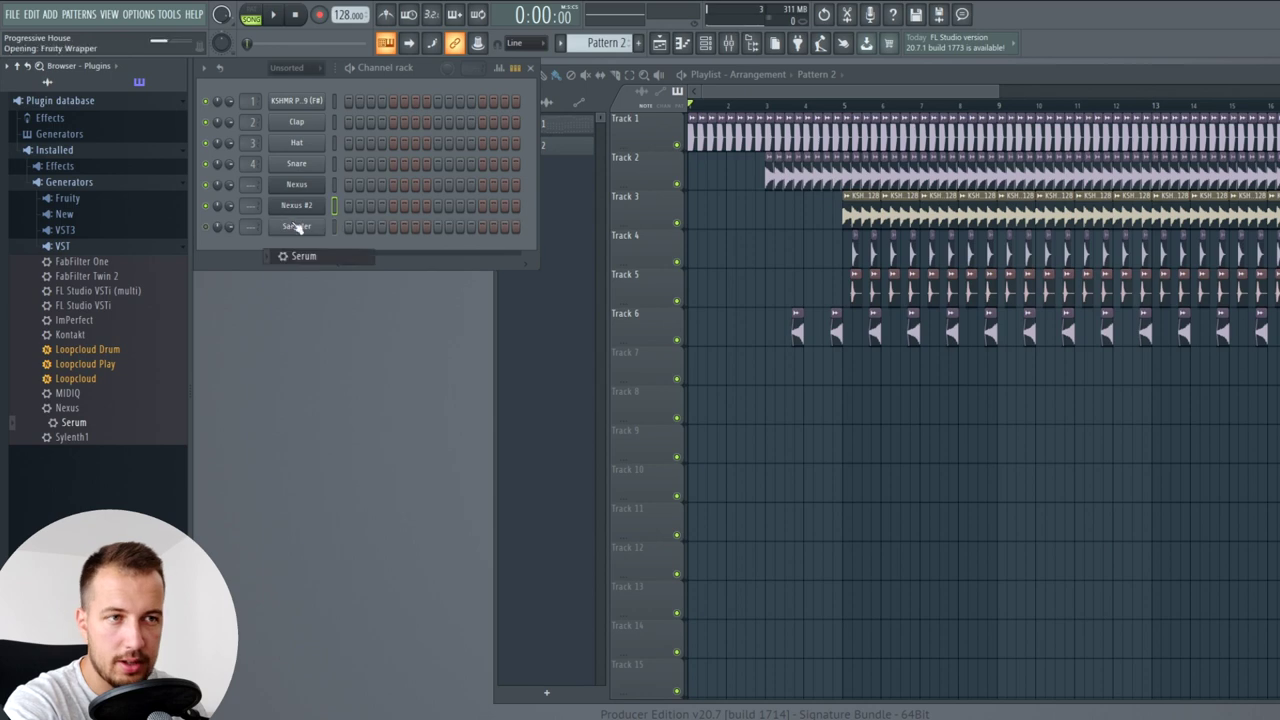
{"action": "left_click", "coordinate": [678, 280]}
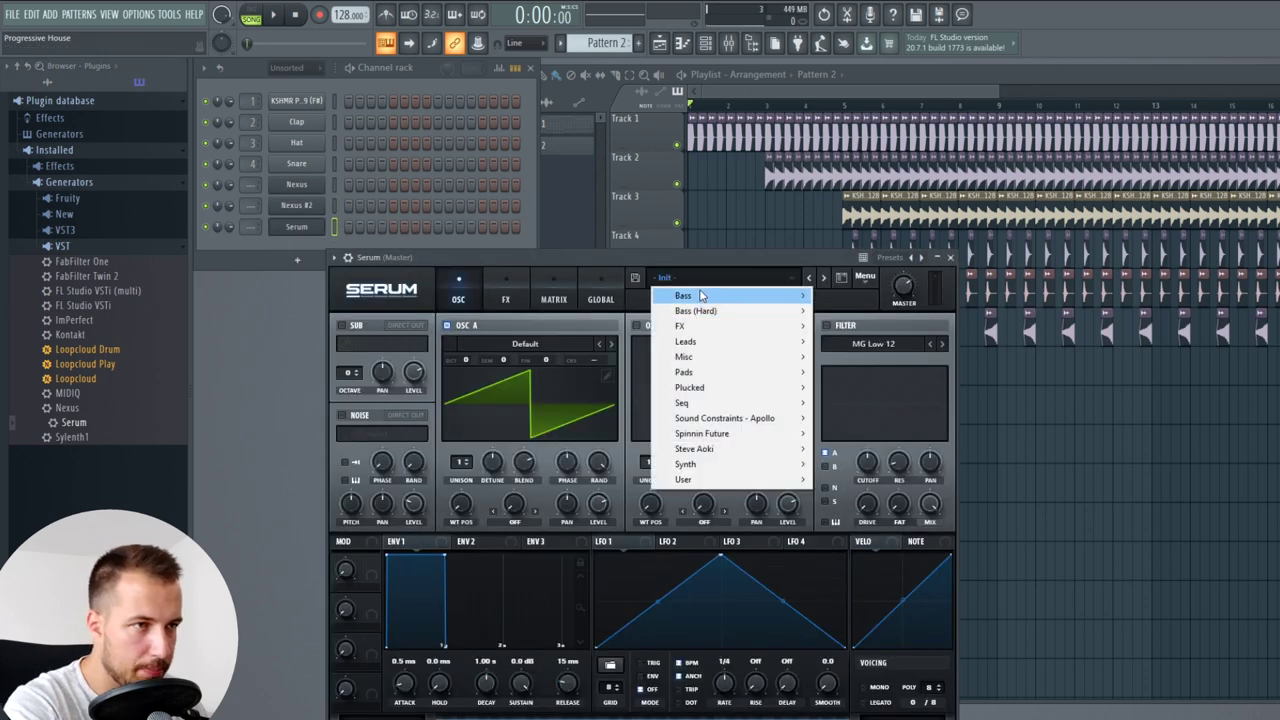
{"action": "mouse_move", "coordinate": [690, 295]}
{"action": "left_click", "coordinate": [856, 492]}
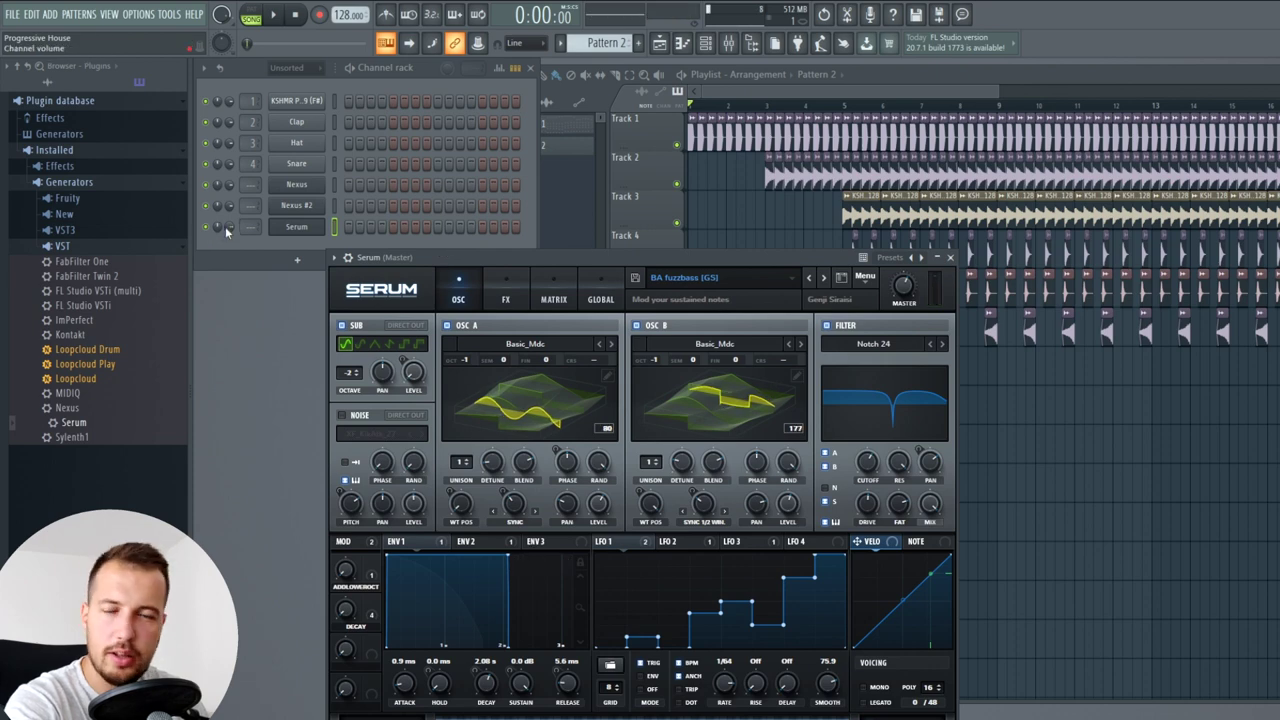
- Delete the Serum channel from the channel rack
{"action": "right_click", "coordinate": [300, 232]}
{"action": "left_click", "coordinate": [350, 372]}
{"action": "left_click", "coordinate": [760, 416]}
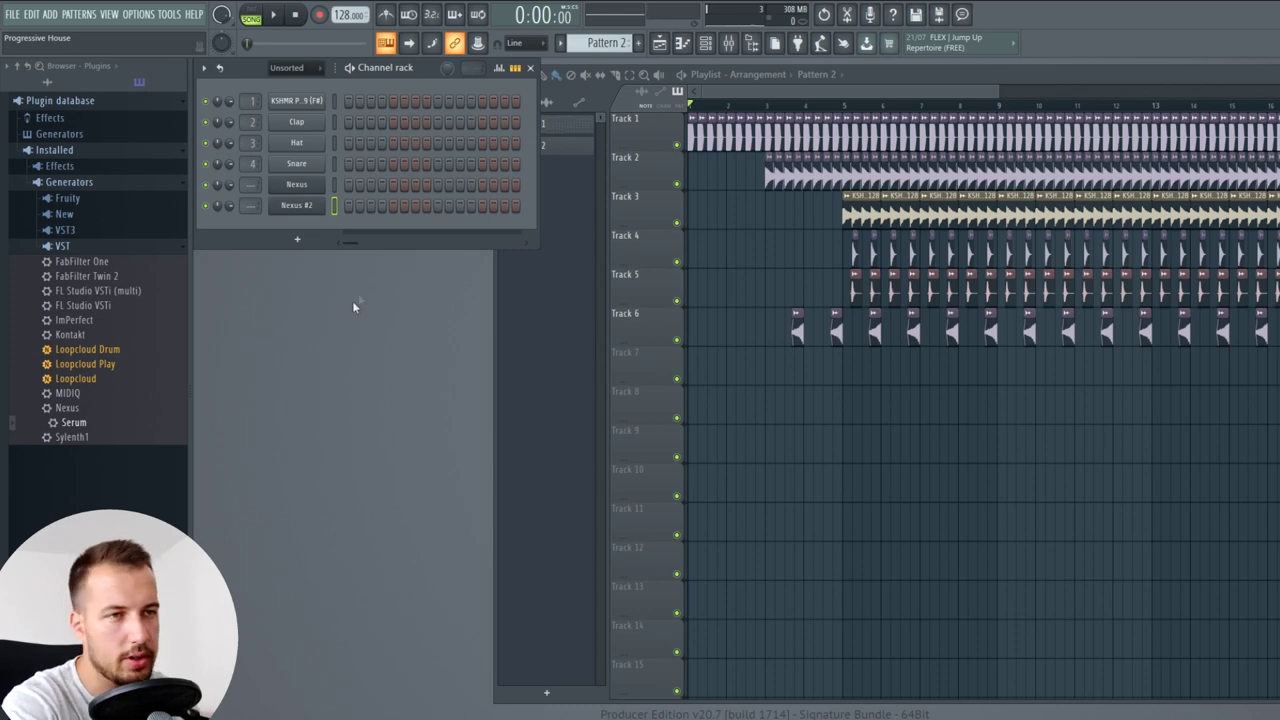
- Add a third Nexus instance, load the Soft Sub preset from the EDM 5 folder's Bass category, and test its sound
{"action": "left_click_drag", "start_coordinate": [80, 410], "coordinate": [340, 260]}
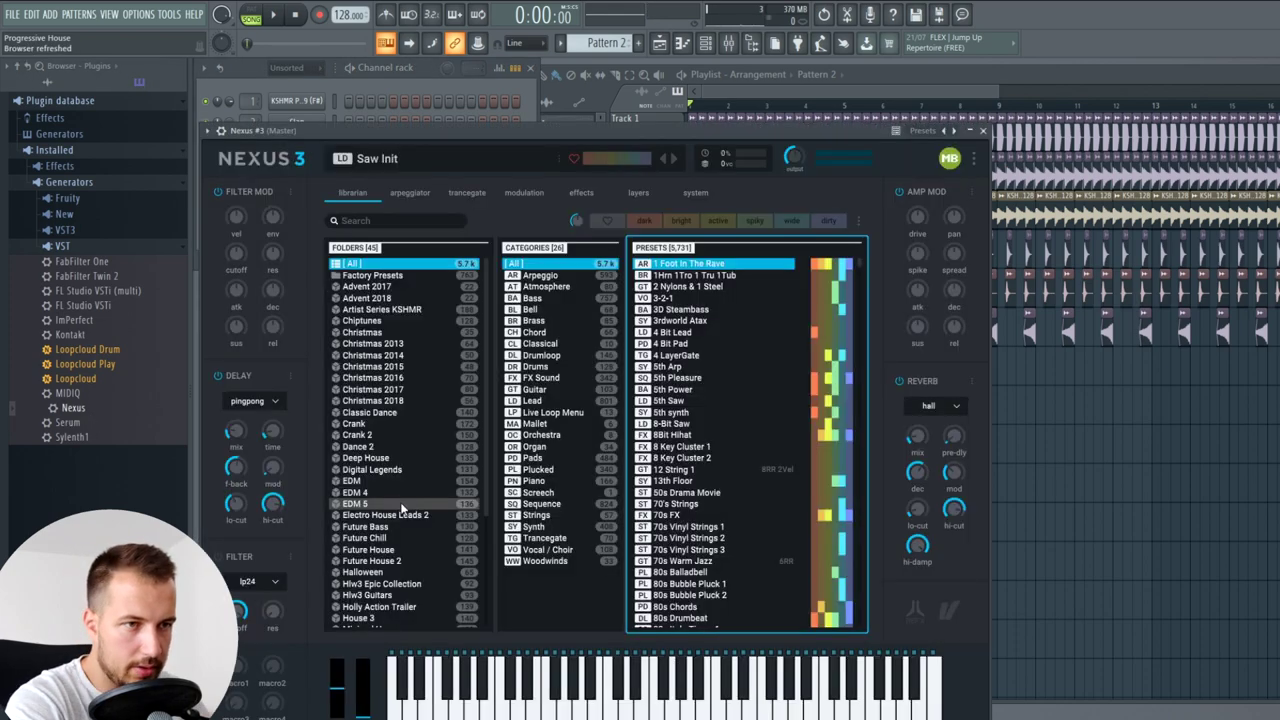
{"action": "left_click", "coordinate": [403, 505]}
{"action": "left_click", "coordinate": [555, 284]}
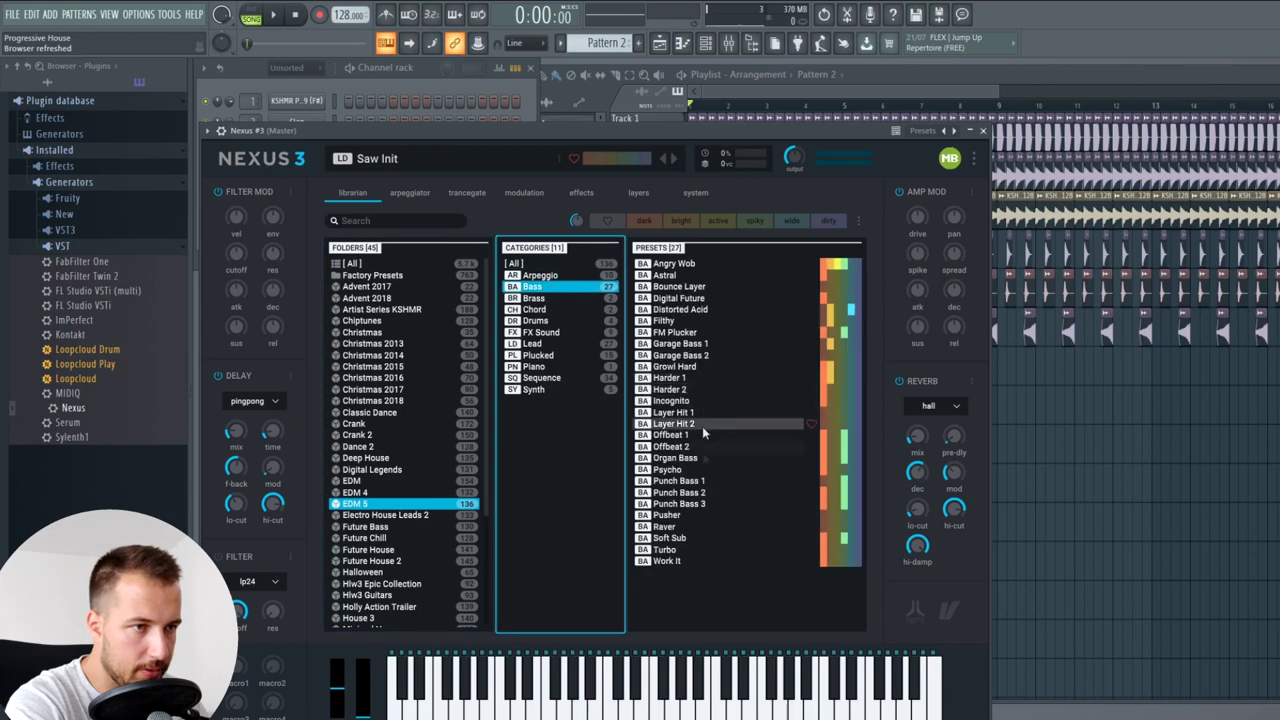
{"action": "left_click", "coordinate": [688, 538]}
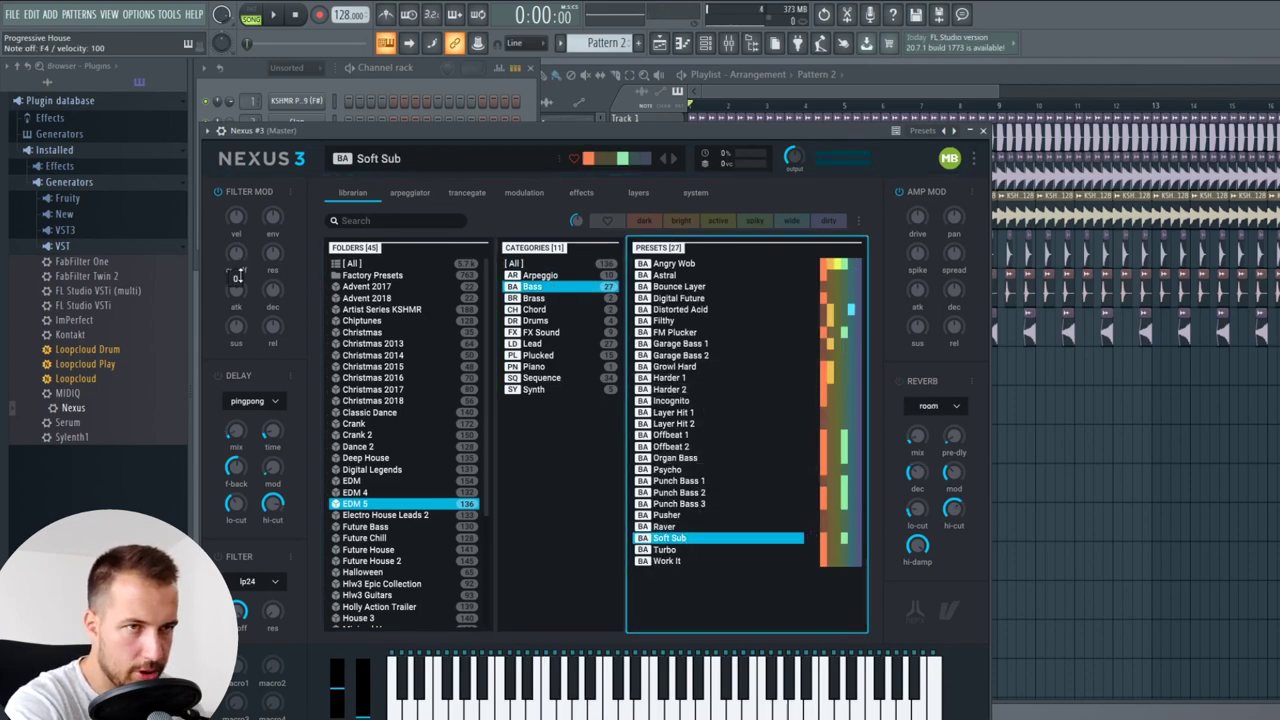
{"action": "key", "text": "v"}
{"action": "key", "text": "v"}
{"action": "key", "text": "Escape"}
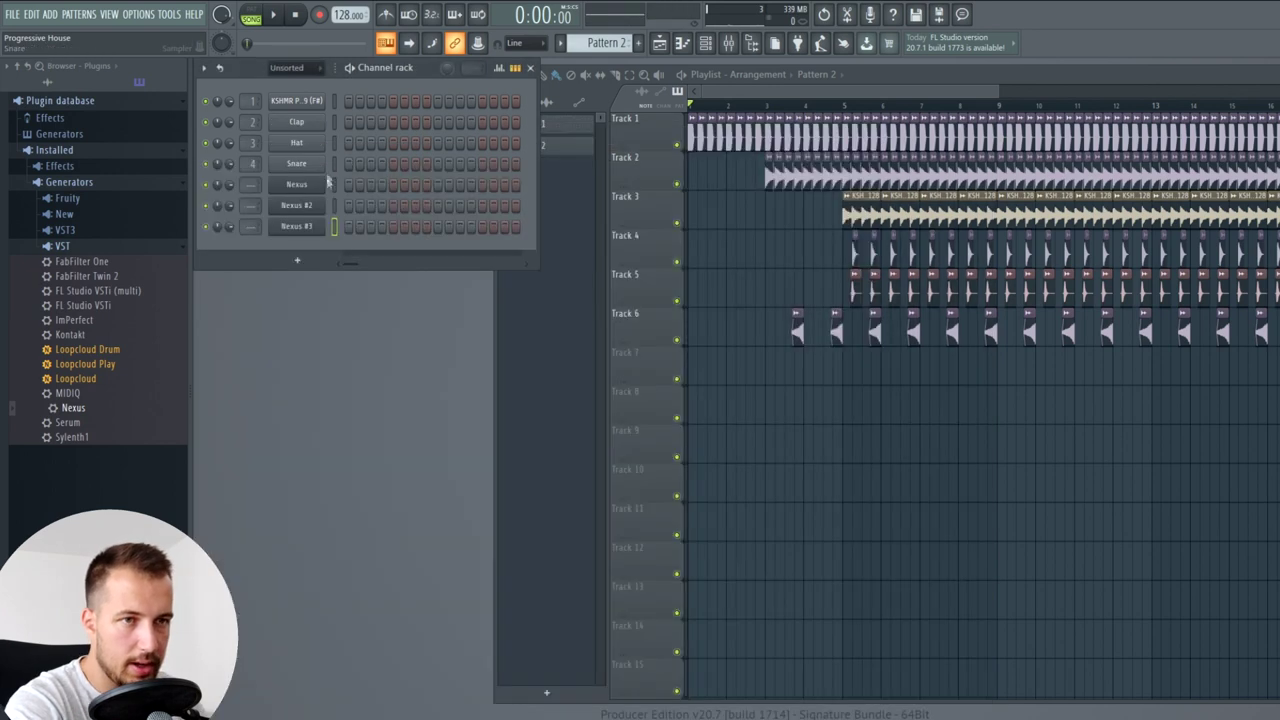
- Add a new Serum channel and load the LD Hypersaw [JD] preset from the Leads category
{"action": "left_click_drag", "start_coordinate": [85, 423], "coordinate": [303, 245]}
{"action": "left_click", "coordinate": [610, 168]}
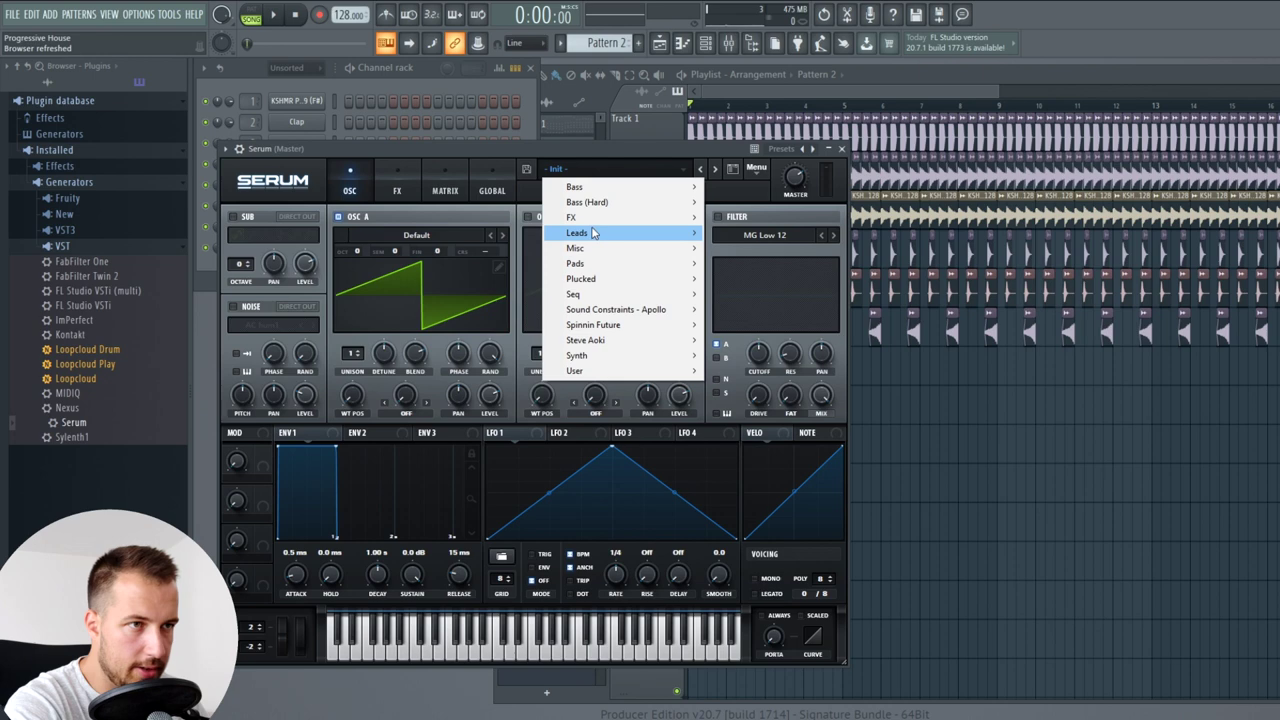
{"action": "mouse_move", "coordinate": [592, 232]}
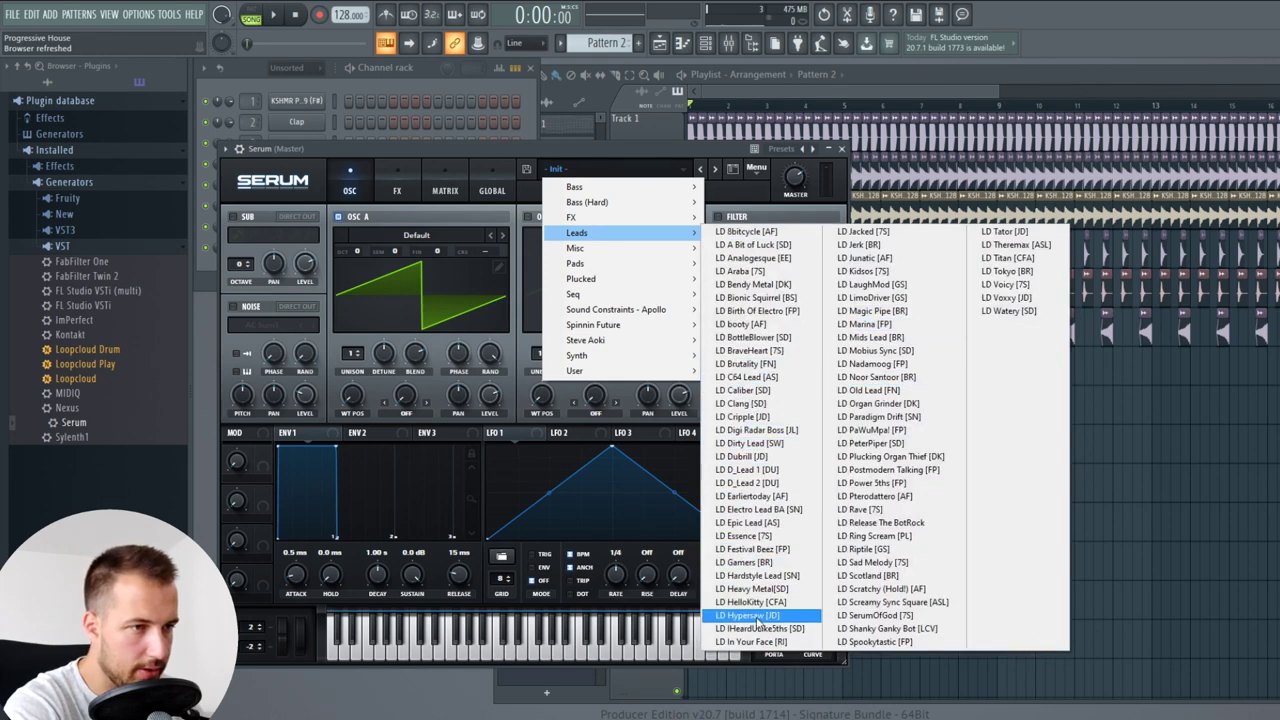
{"action": "left_click", "coordinate": [753, 617]}
{"action": "left_click", "coordinate": [297, 248]}
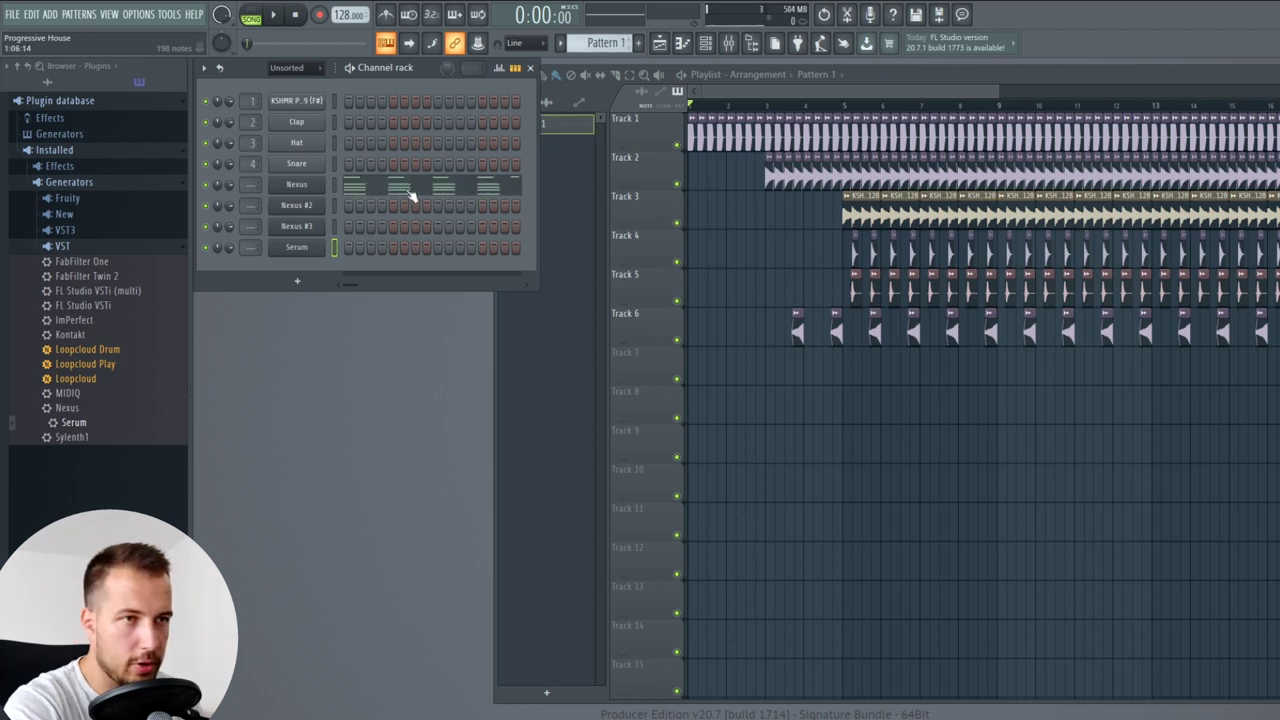
- In Pattern 1's Nexus piano roll, select and copy the lowest note at each chord change in both four-bar halves
{"action": "left_click", "coordinate": [408, 192]}
{"action": "scroll", "coordinate": [446, 210], "scroll_direction": "down", "scroll_amount": 9}
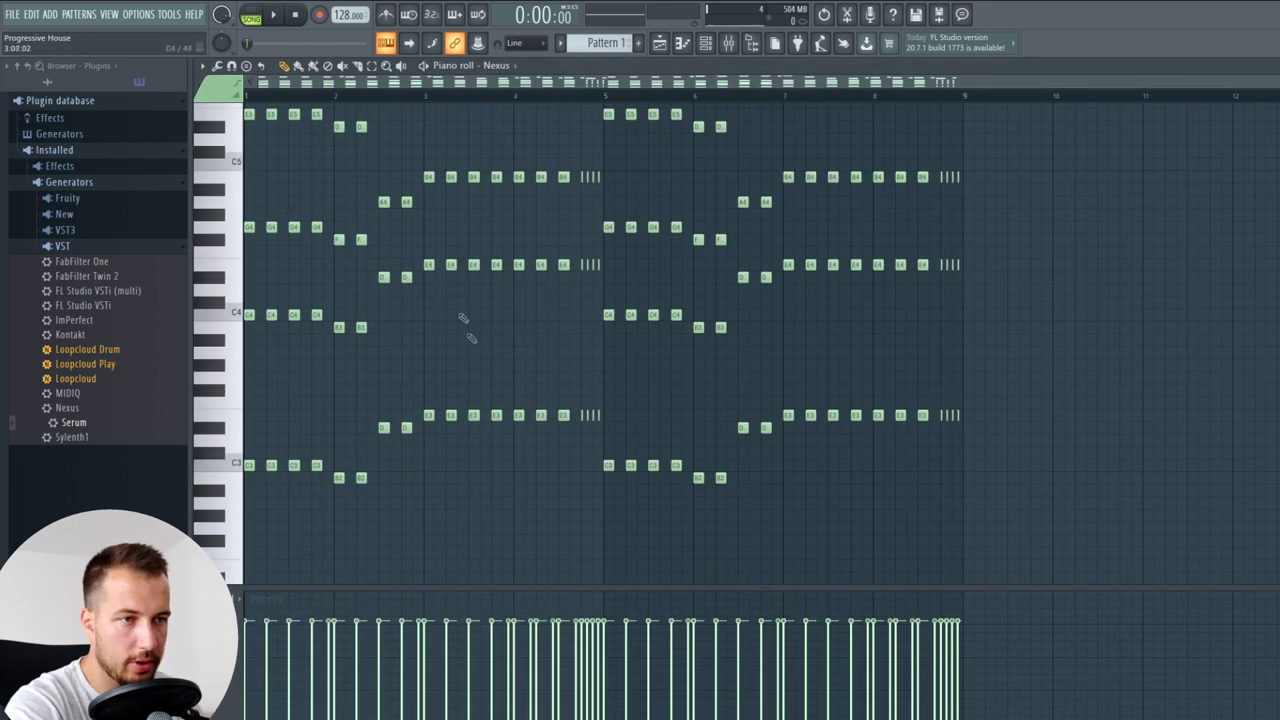
{"action": "scroll", "coordinate": [1040, 391], "scroll_direction": "down", "scroll_amount": 2}
{"action": "left_click", "coordinate": [249, 380]}
{"action": "left_click", "coordinate": [339, 393], "text": "shift"}
{"action": "left_click", "coordinate": [384, 343], "text": "shift"}
{"action": "left_click", "coordinate": [429, 330], "text": "shift"}
{"action": "left_click", "coordinate": [608, 380], "text": "shift"}
{"action": "left_click", "coordinate": [698, 393], "text": "shift"}
{"action": "left_click", "coordinate": [743, 343], "text": "shift"}
{"action": "left_click", "coordinate": [788, 330], "text": "shift"}
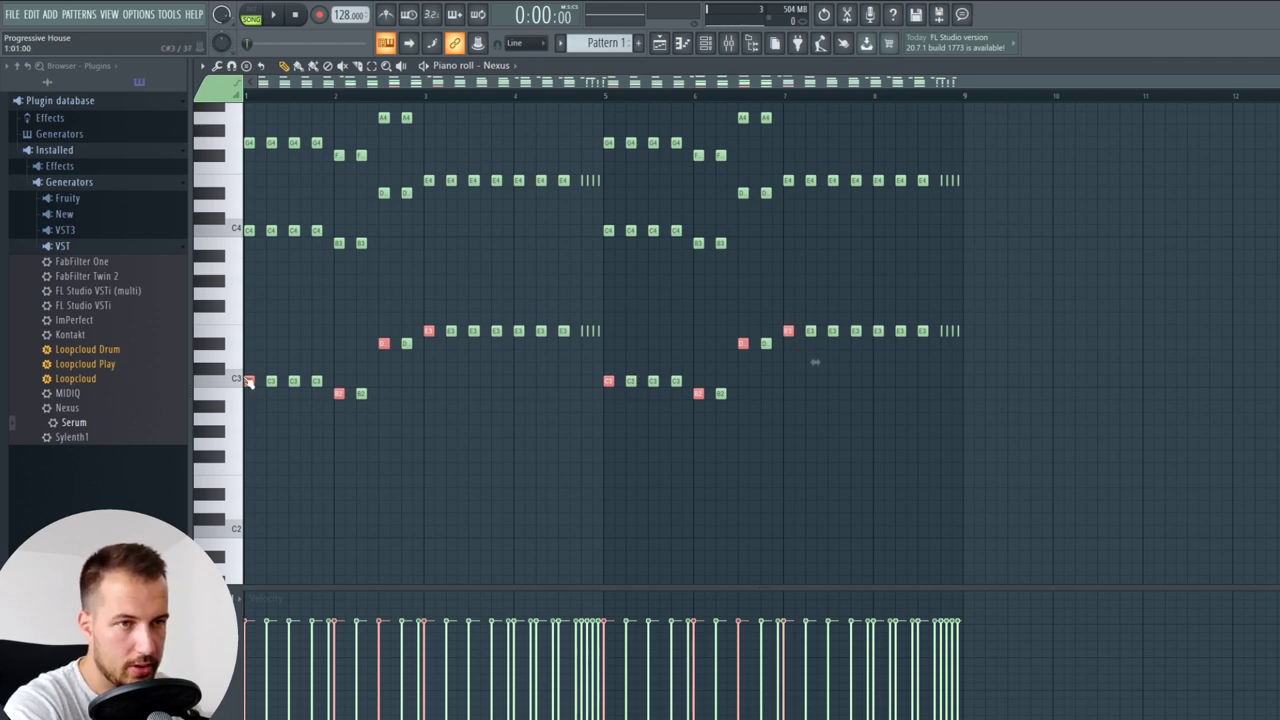
{"action": "left_click", "coordinate": [338, 392], "text": "shift"}
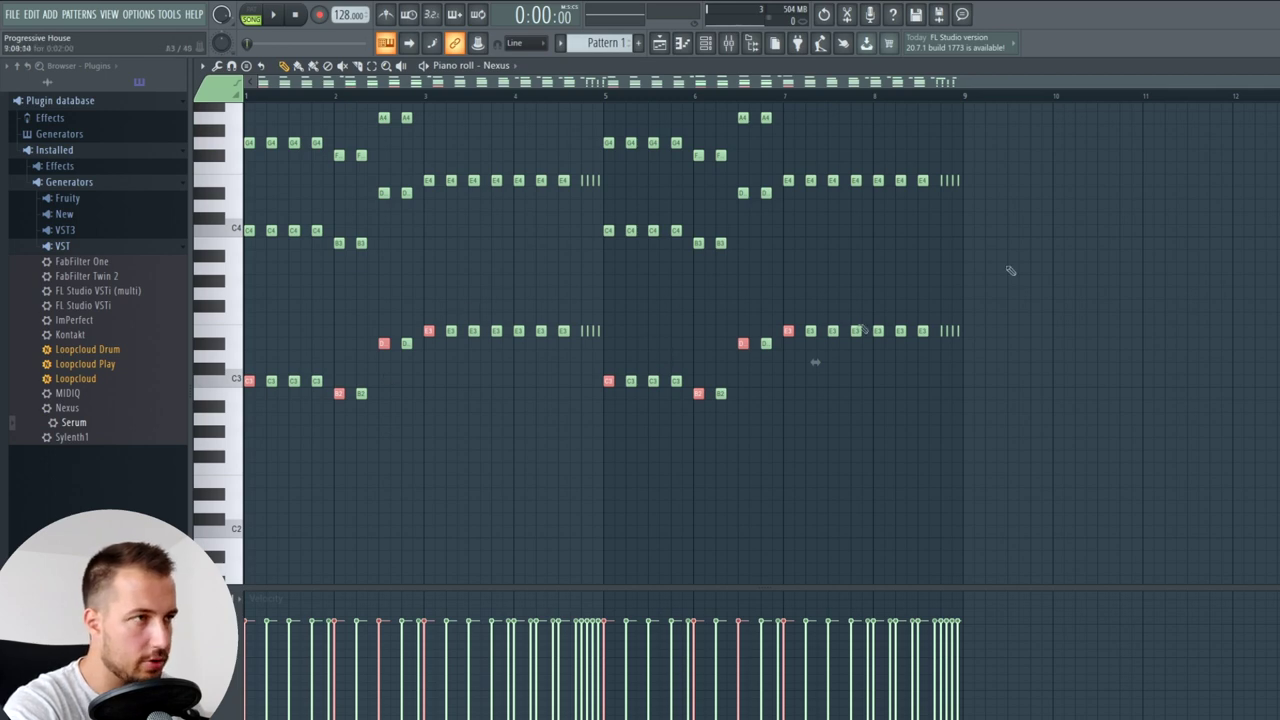
- Paste the copied bass notes into the Nexus #2 piano roll in Pattern 2
{"action": "key", "text": "Escape"}
{"action": "left_click", "coordinate": [562, 43]}
{"action": "left_click", "coordinate": [638, 43]}
{"action": "key", "text": "Return"}
{"action": "left_click", "coordinate": [315, 207]}
{"action": "right_click", "coordinate": [316, 205]}
{"action": "left_click", "coordinate": [365, 208]}
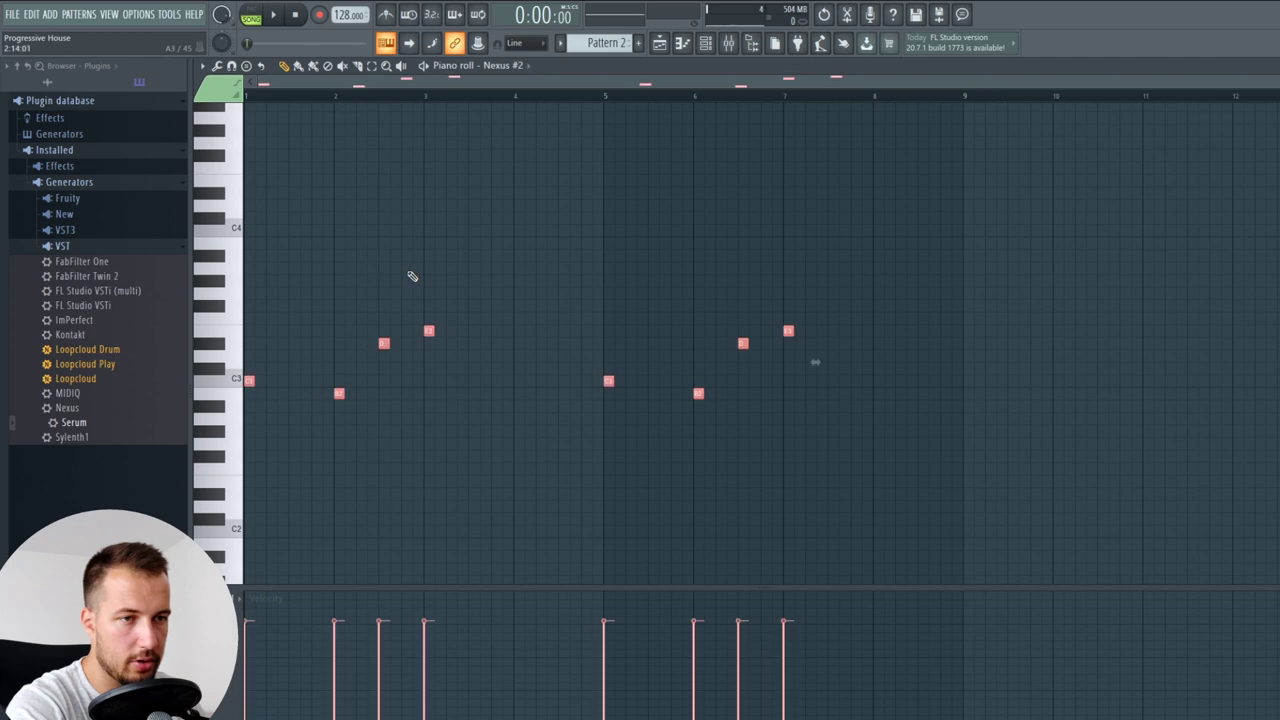
- Transpose the pasted notes up one octave, lengthen the first C4 to just under one bar, and play it in pattern mode
{"action": "key", "text": "l"}
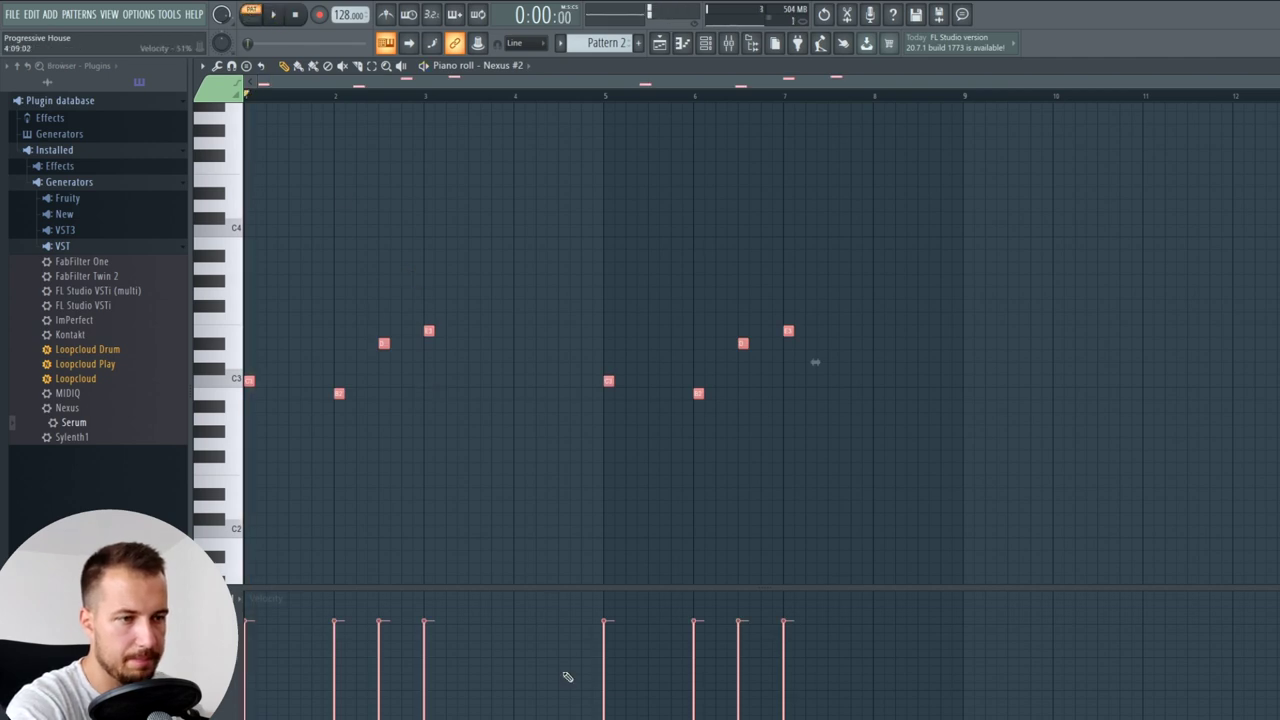
{"action": "key", "text": "ctrl+Up"}
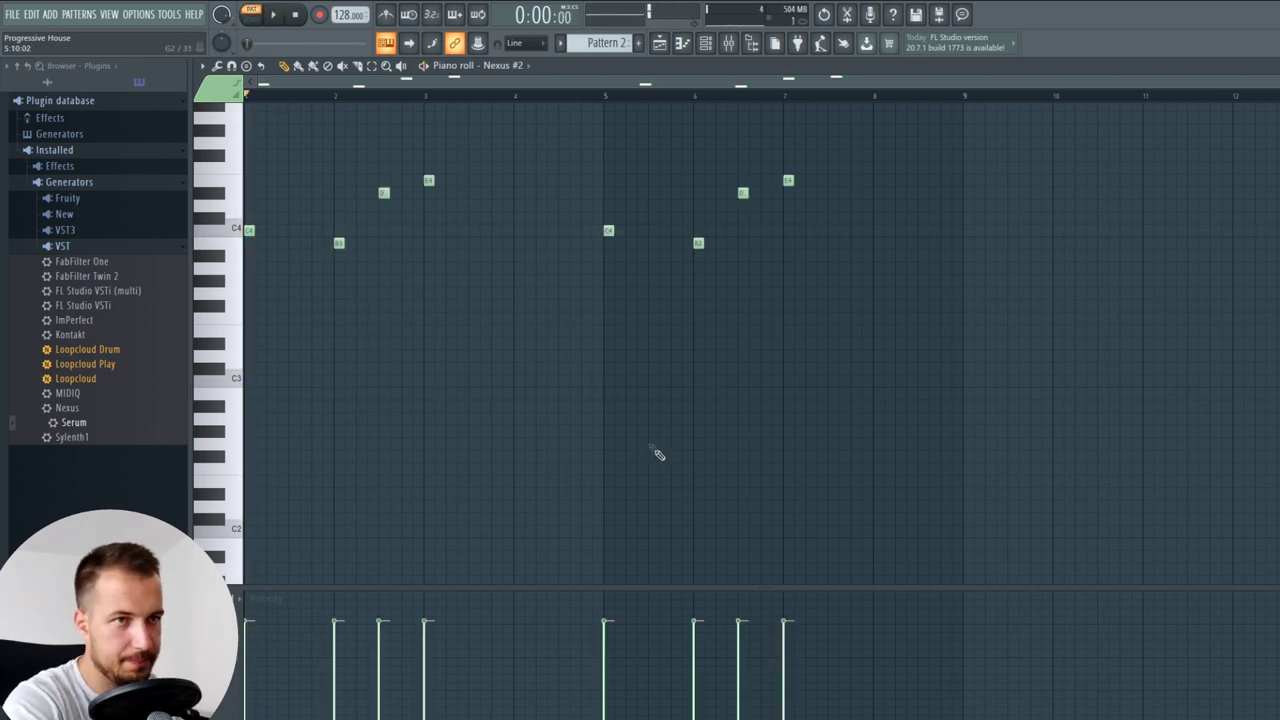
{"action": "scroll", "coordinate": [248, 341], "scroll_direction": "up", "scroll_amount": 3}
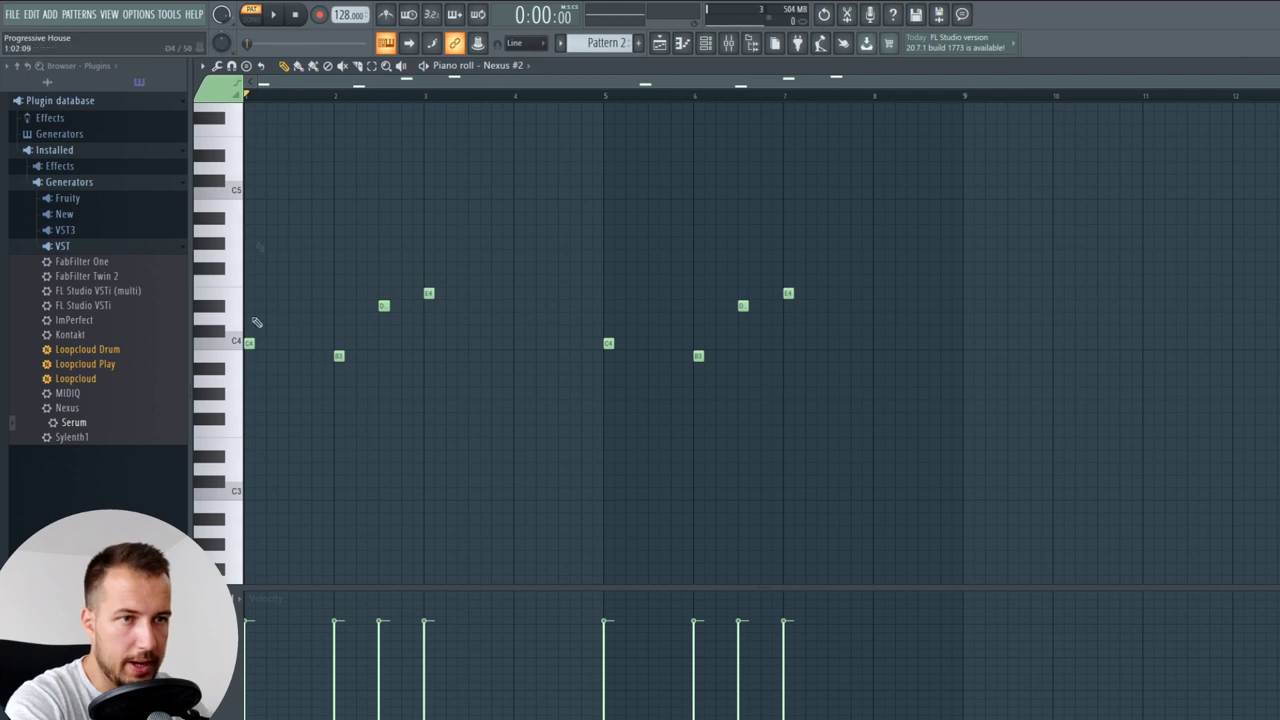
{"action": "left_click_drag", "start_coordinate": [259, 345], "coordinate": [322, 345]}
{"action": "key", "text": "space"}
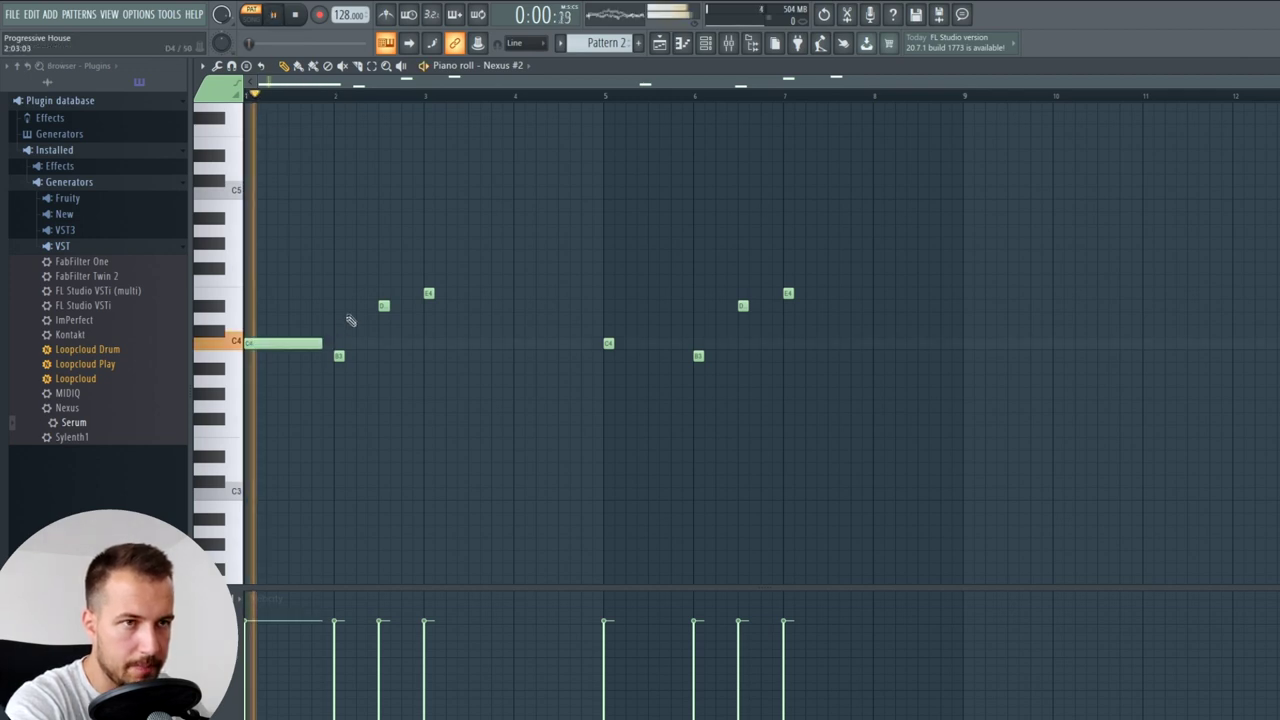
{"action": "key", "text": "space"}
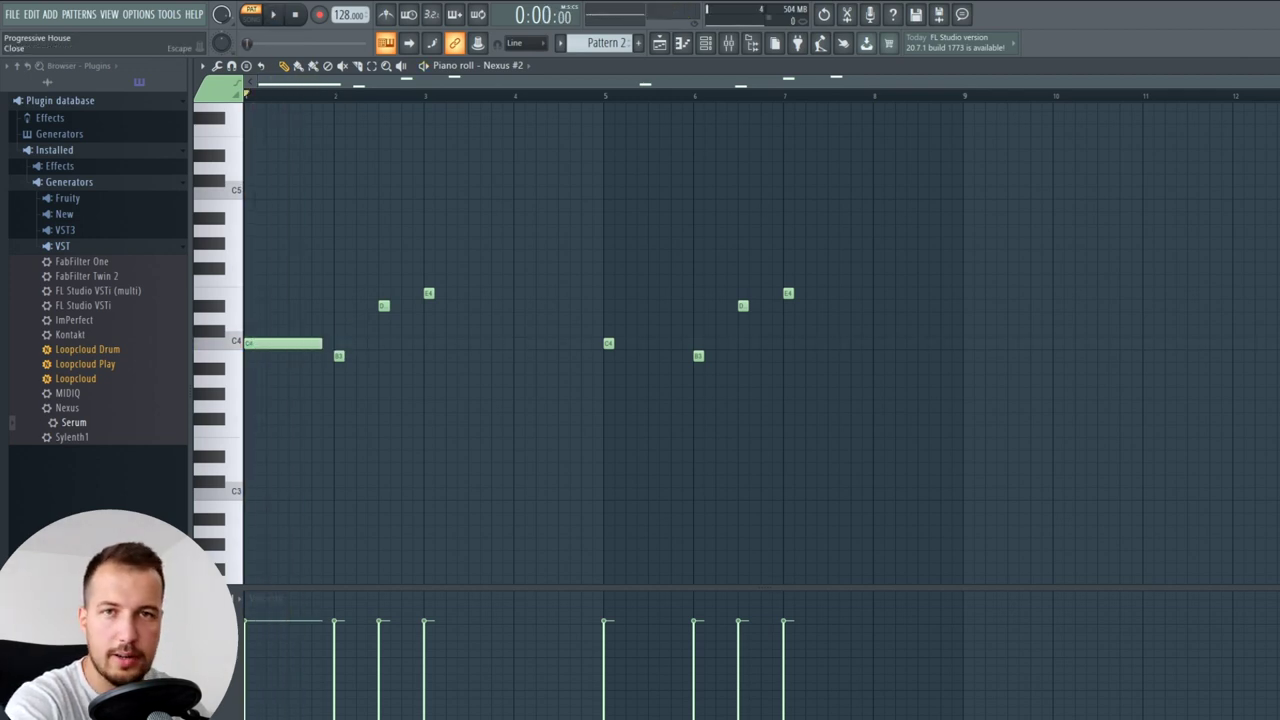
- Route Nexus #2 to mixer track 5 and load Fruity Love Philter in its first effect slot
{"action": "key", "text": "Escape"}
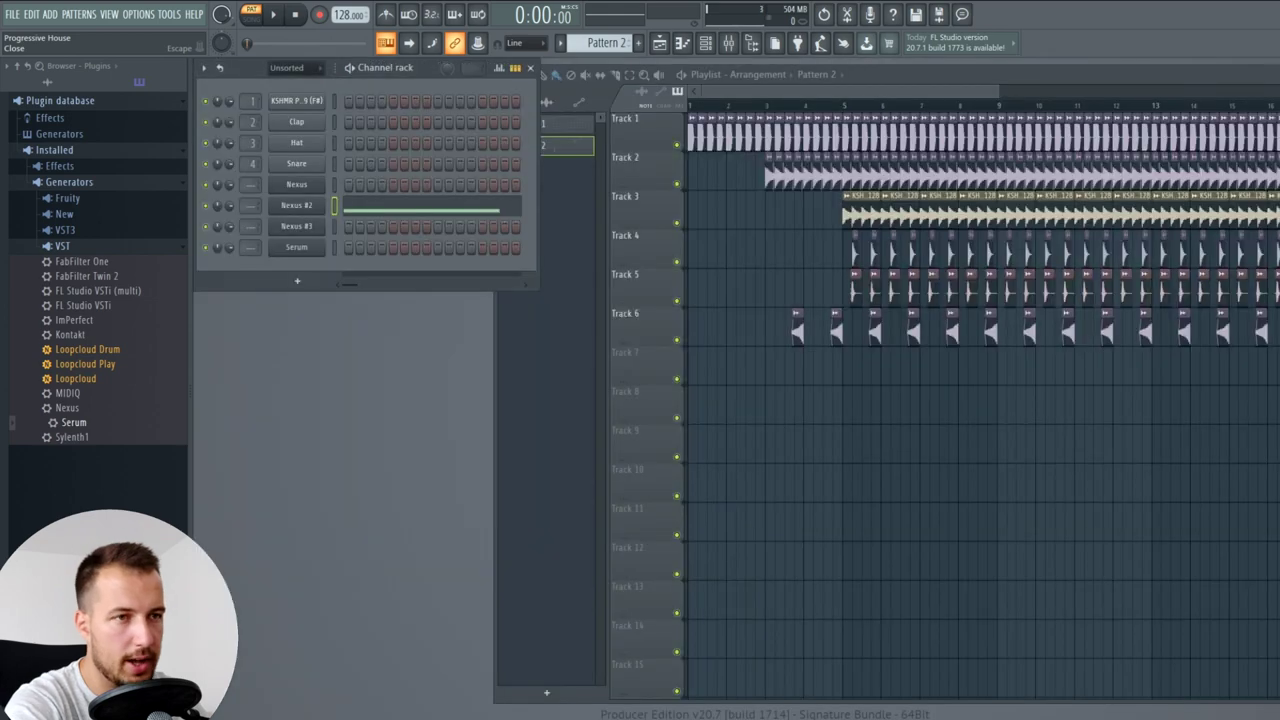
{"action": "left_click", "coordinate": [300, 208]}
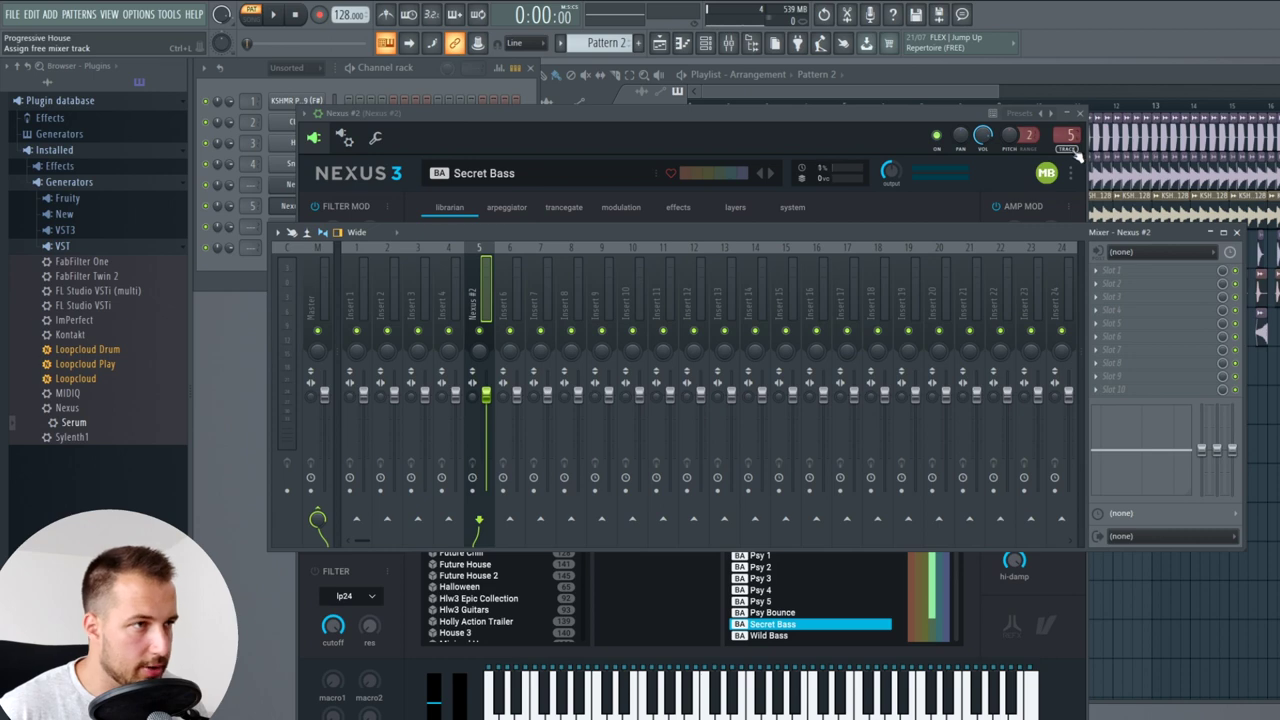
{"action": "left_click", "coordinate": [1080, 114]}
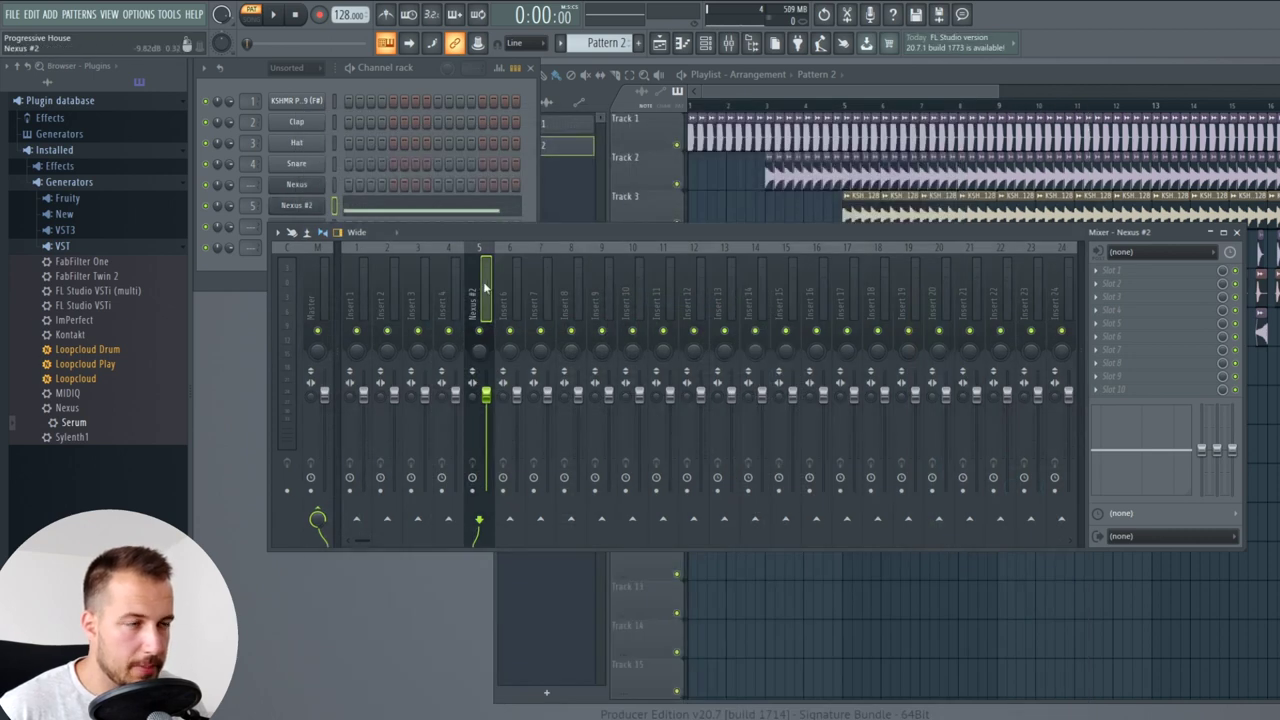
{"action": "left_click", "coordinate": [1140, 270]}
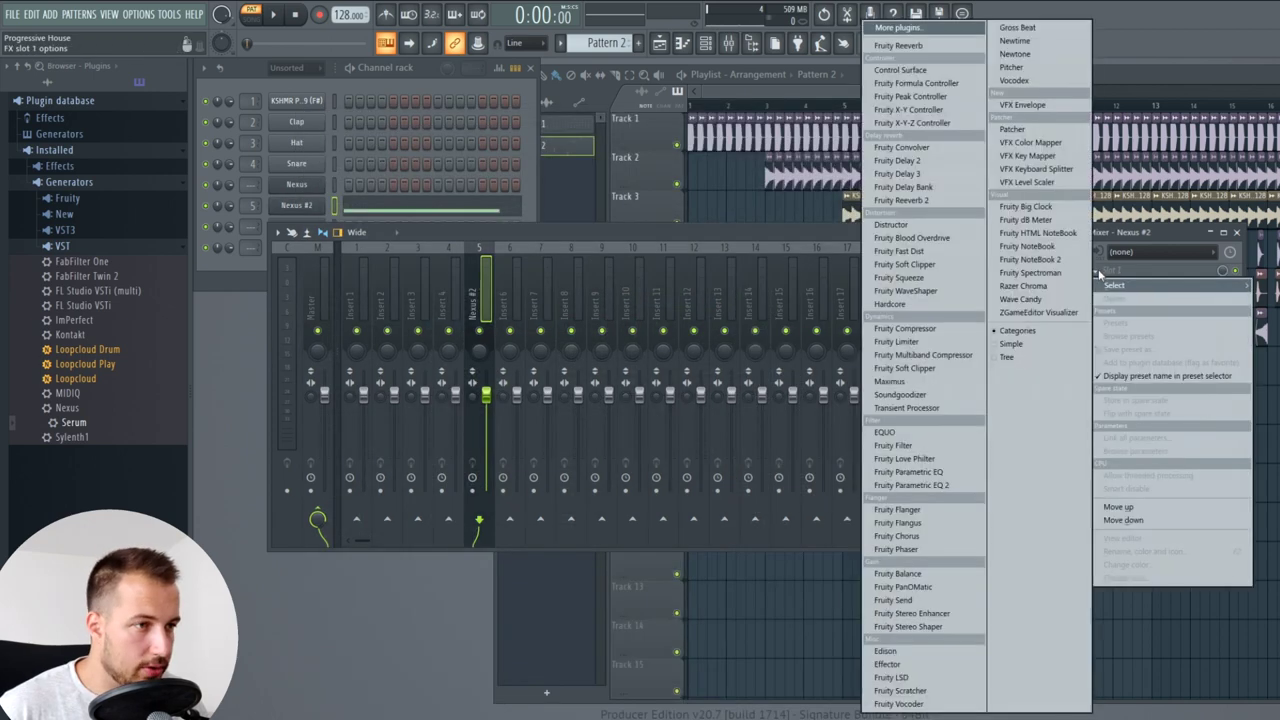
{"action": "left_click", "coordinate": [930, 459]}
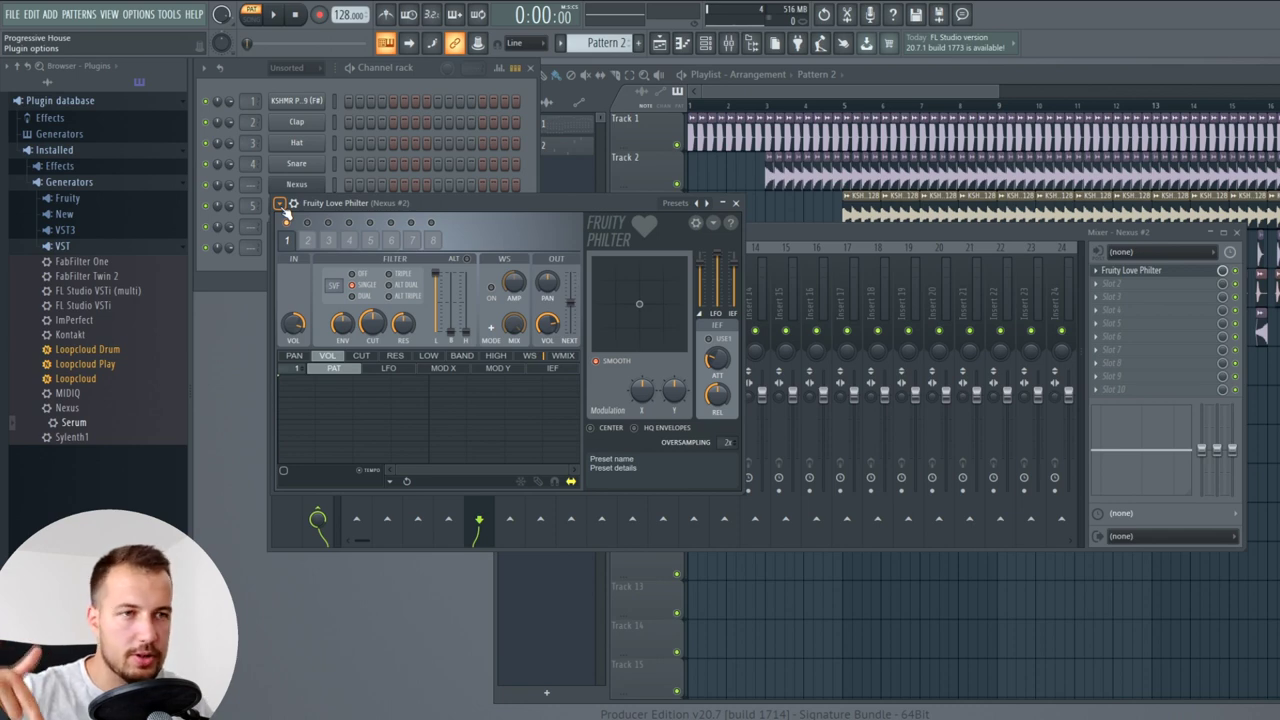
- Load the Sidechain Classic Smooth preset in Fruity Love Philter and play Pattern 2 to check the effect
{"action": "left_click", "coordinate": [281, 204]}
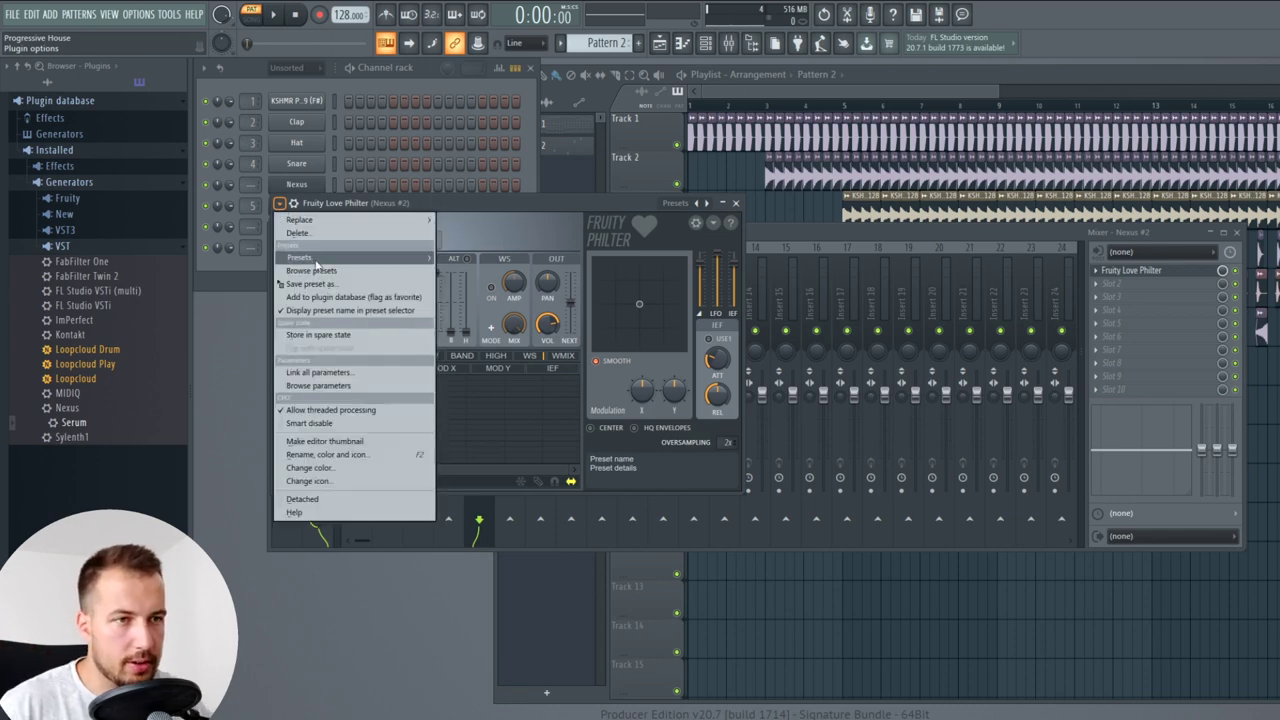
{"action": "mouse_move", "coordinate": [320, 262]}
{"action": "left_click", "coordinate": [528, 67]}
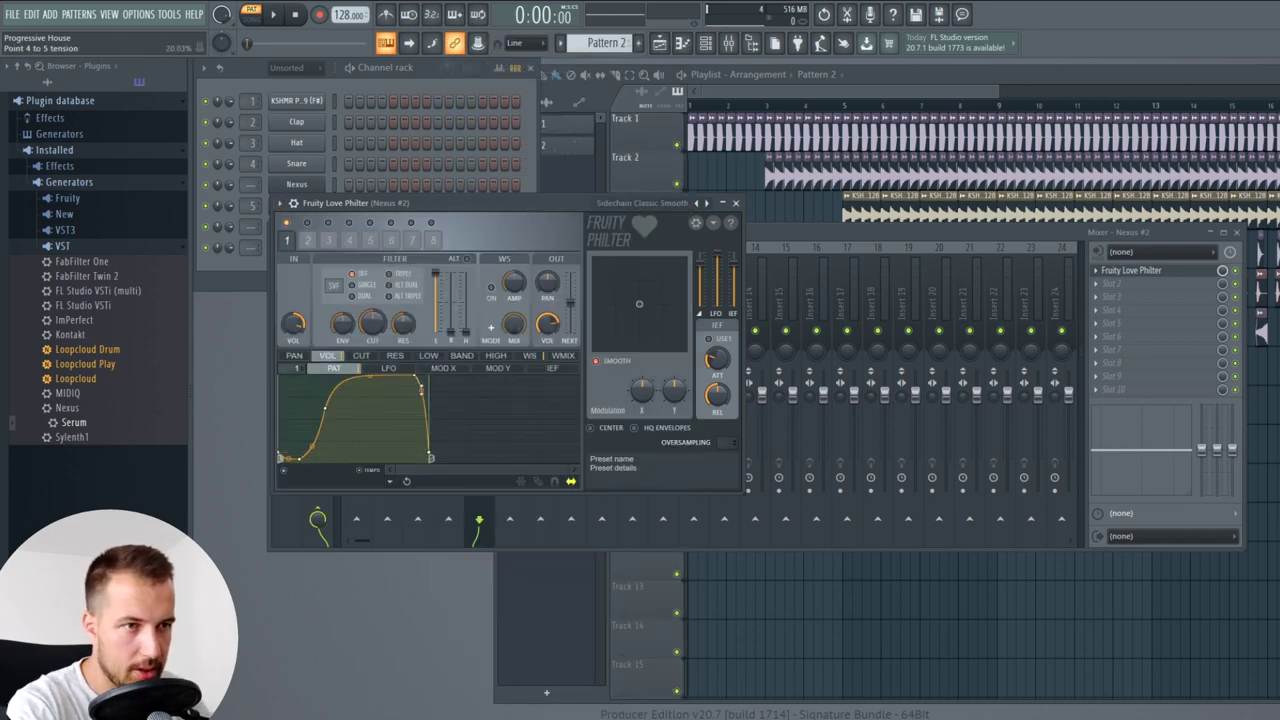
{"action": "left_click", "coordinate": [426, 69]}
{"action": "key", "text": "space"}
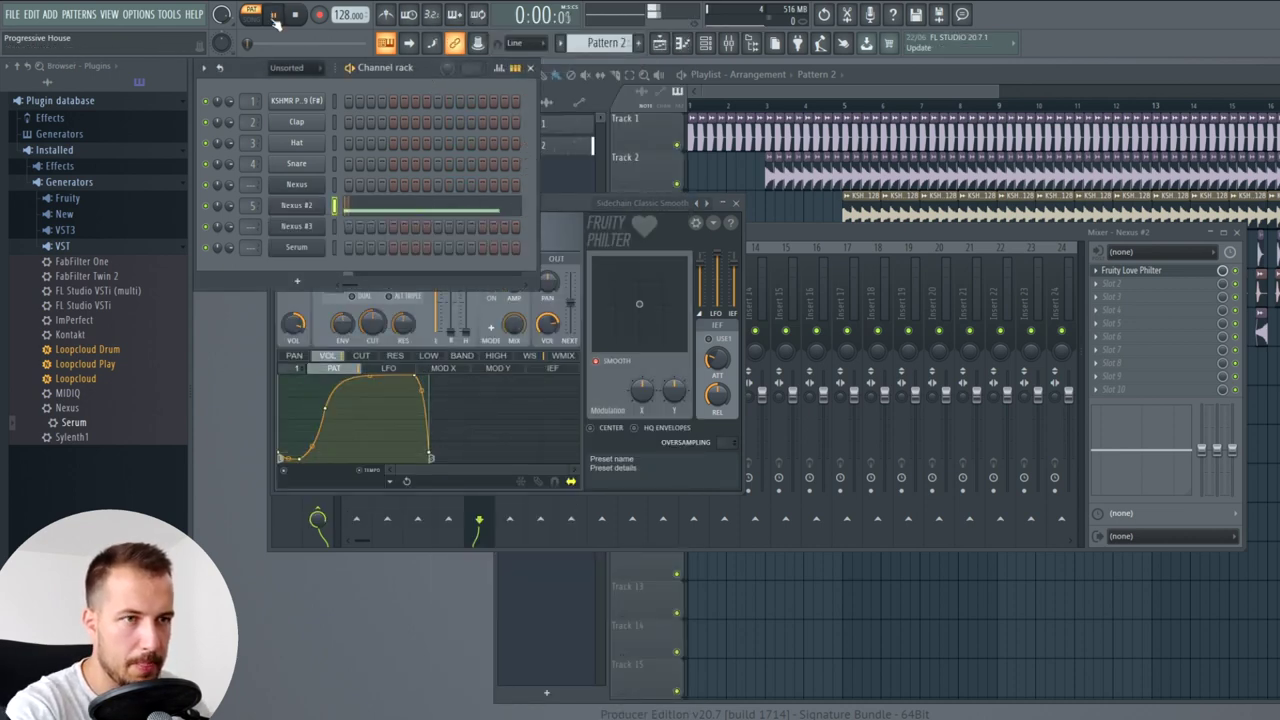
{"action": "left_click", "coordinate": [736, 204]}
{"action": "key", "text": "space"}
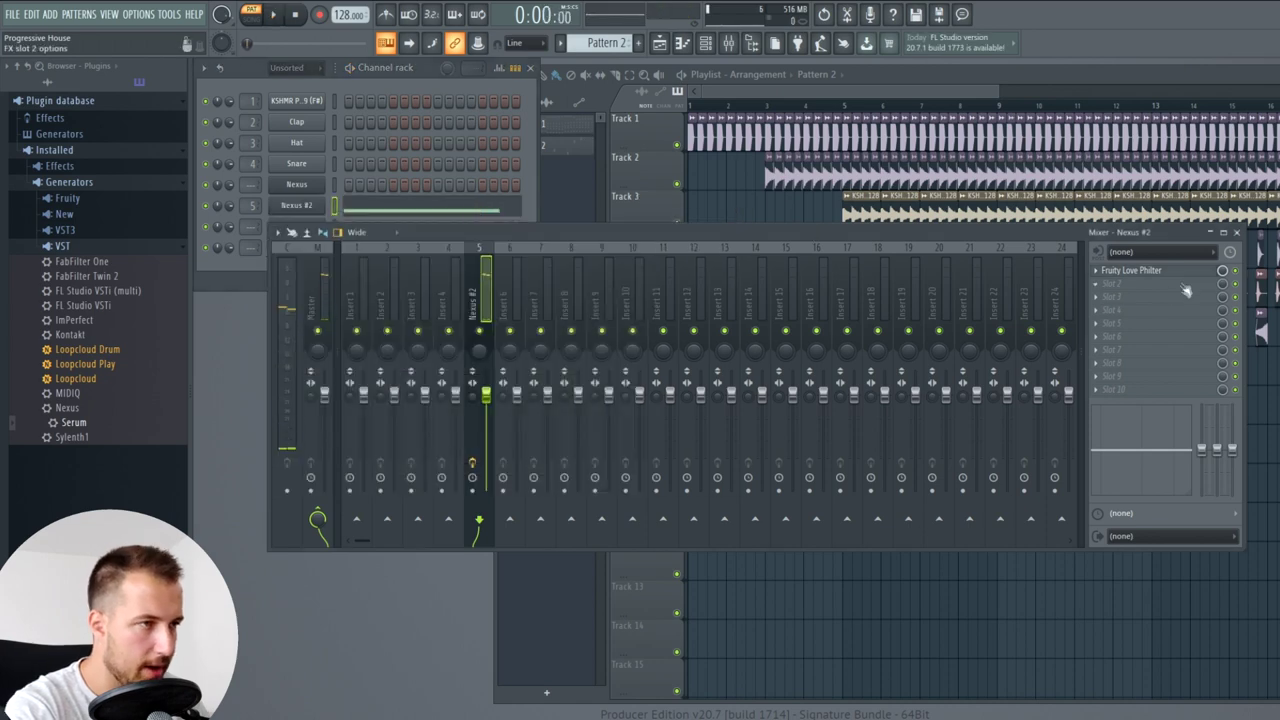
{"action": "left_click", "coordinate": [1184, 272]}
{"action": "left_click", "coordinate": [736, 204]}
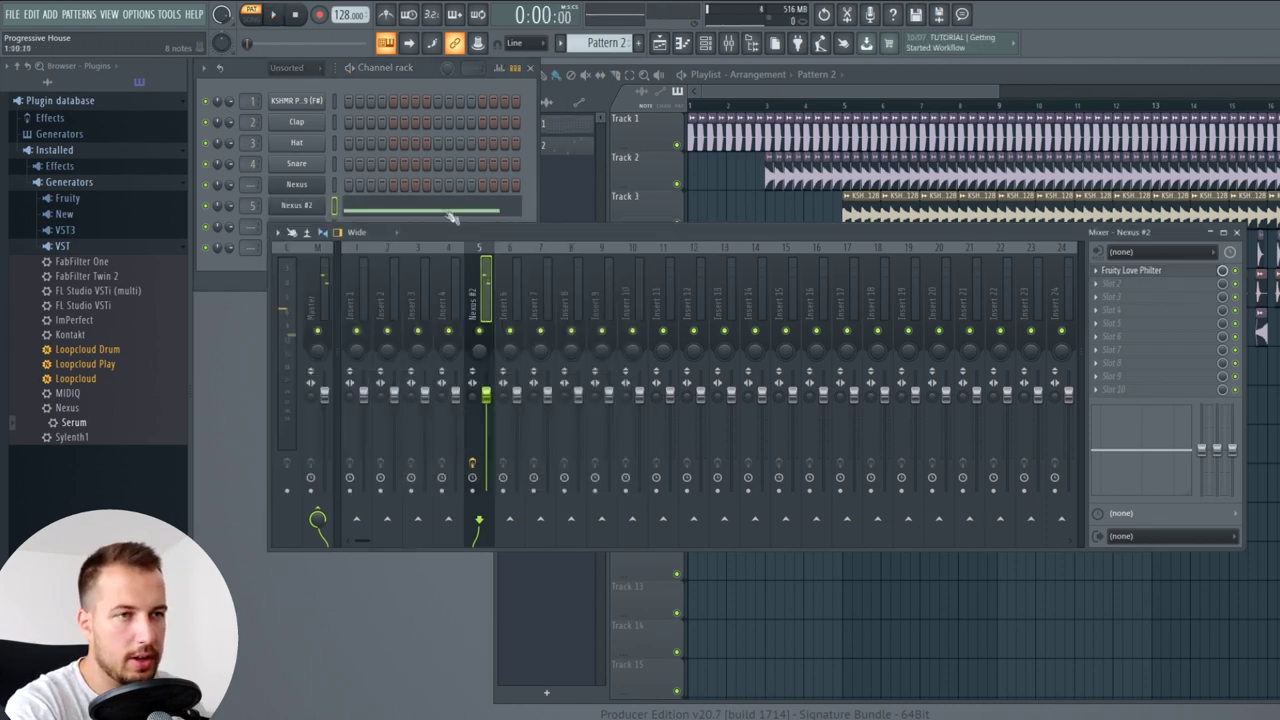
- Place a Pattern 2 clip on playlist Track 7 from bar 1 and play it in song mode
{"action": "key", "text": "F5"}
{"action": "left_click", "coordinate": [714, 379]}
{"action": "left_click_drag", "start_coordinate": [755, 366], "coordinate": [727, 362]}
{"action": "left_click", "coordinate": [705, 110]}
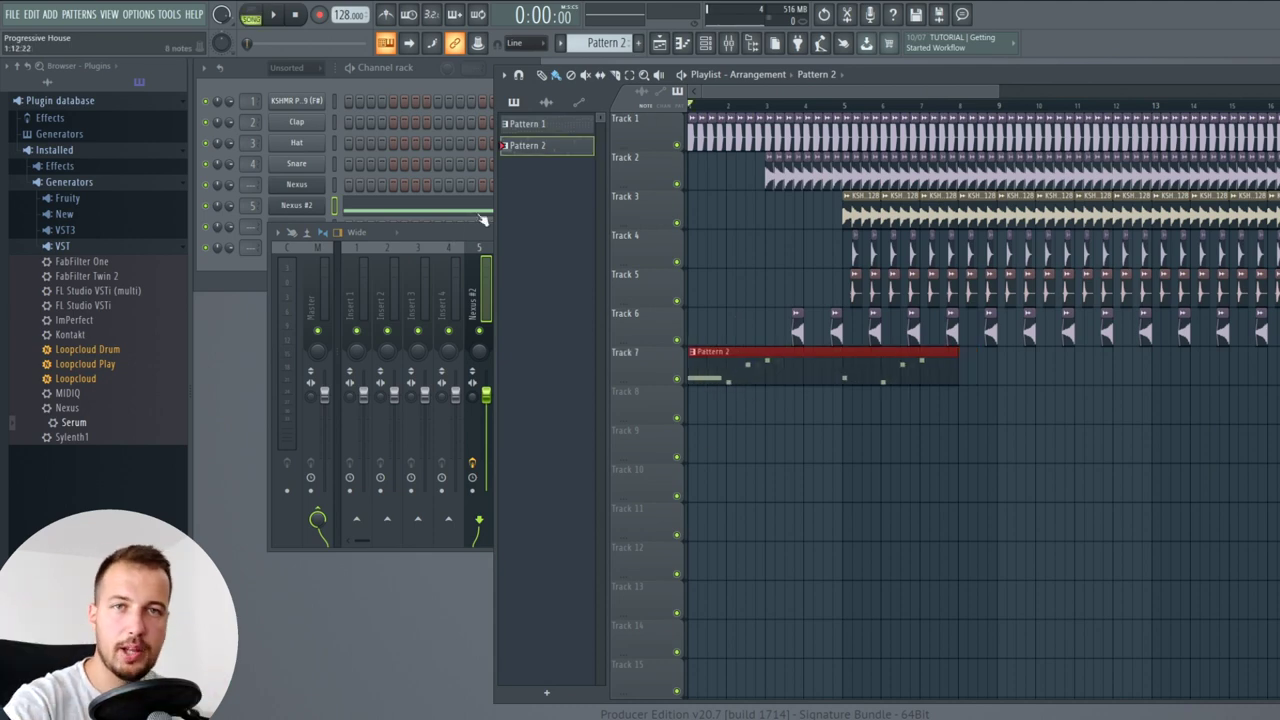
{"action": "key", "text": "space"}
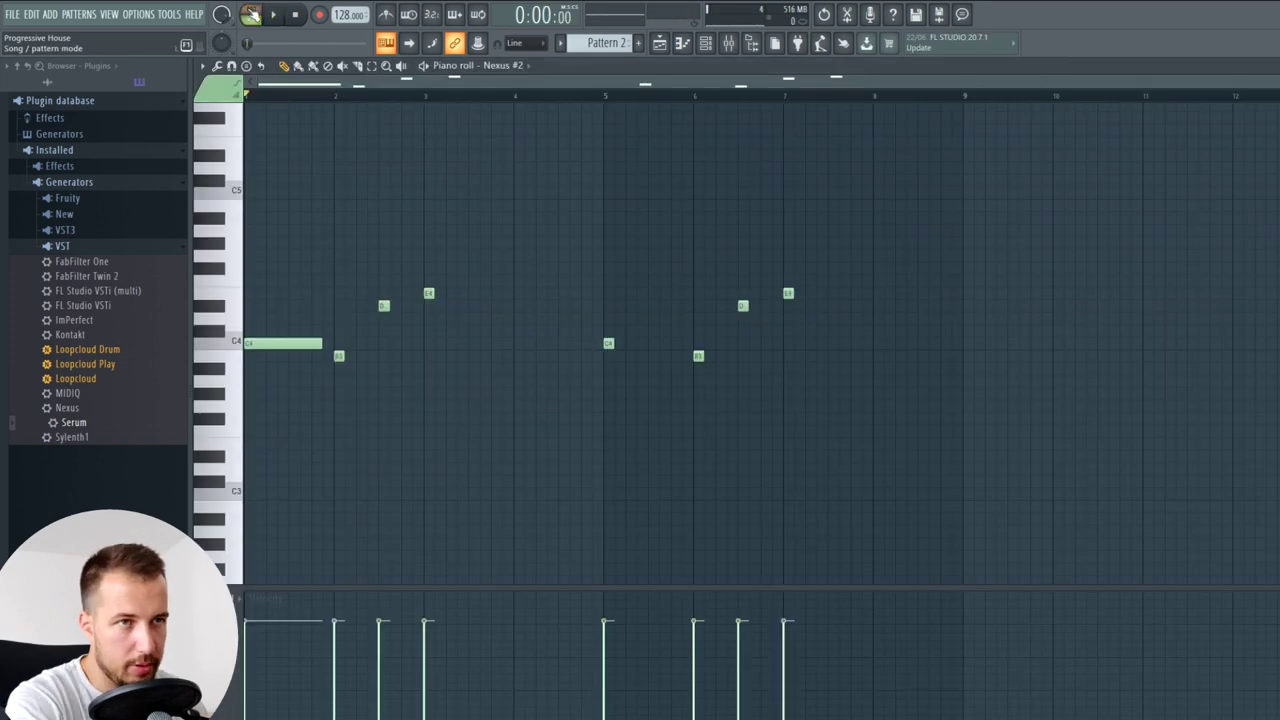
- In the Nexus #2 piano roll, lengthen the remaining short notes to run nearly to the next note, checking in pattern mode
{"action": "left_click", "coordinate": [251, 15]}
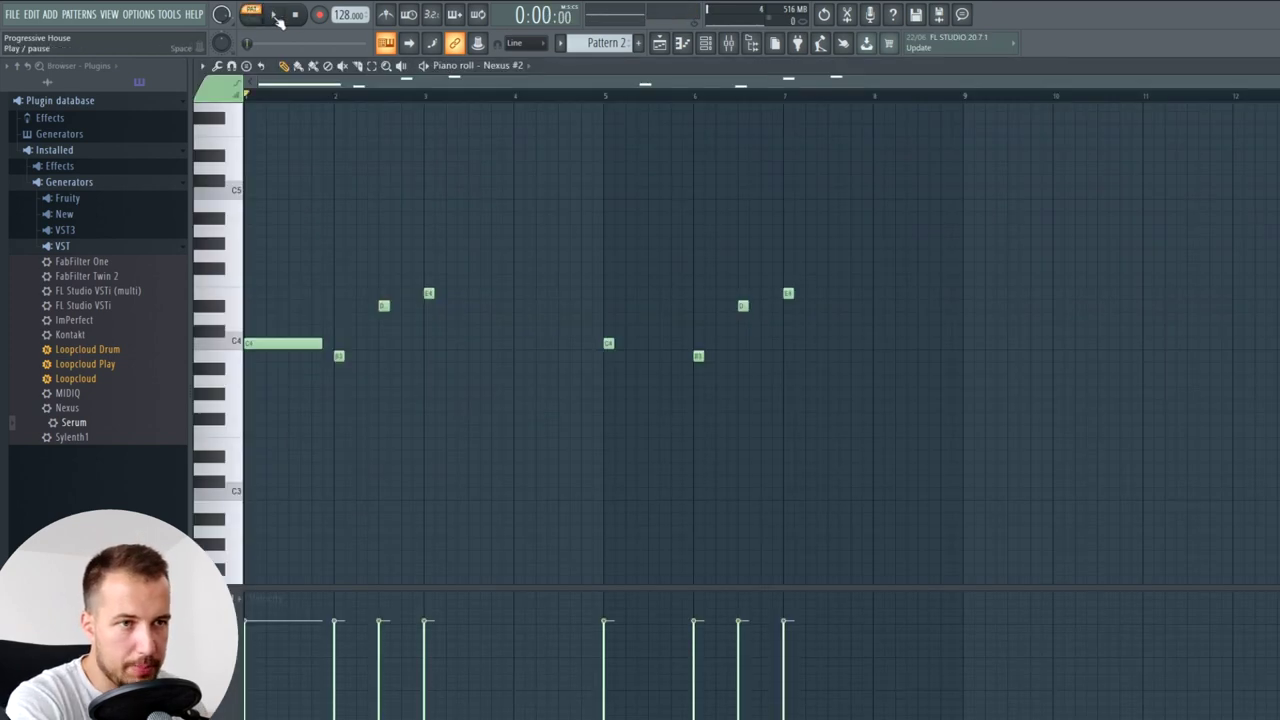
{"action": "left_click", "coordinate": [277, 20]}
{"action": "left_click_drag", "start_coordinate": [343, 356], "coordinate": [379, 358]}
{"action": "key", "text": "space"}
{"action": "key", "text": "space"}
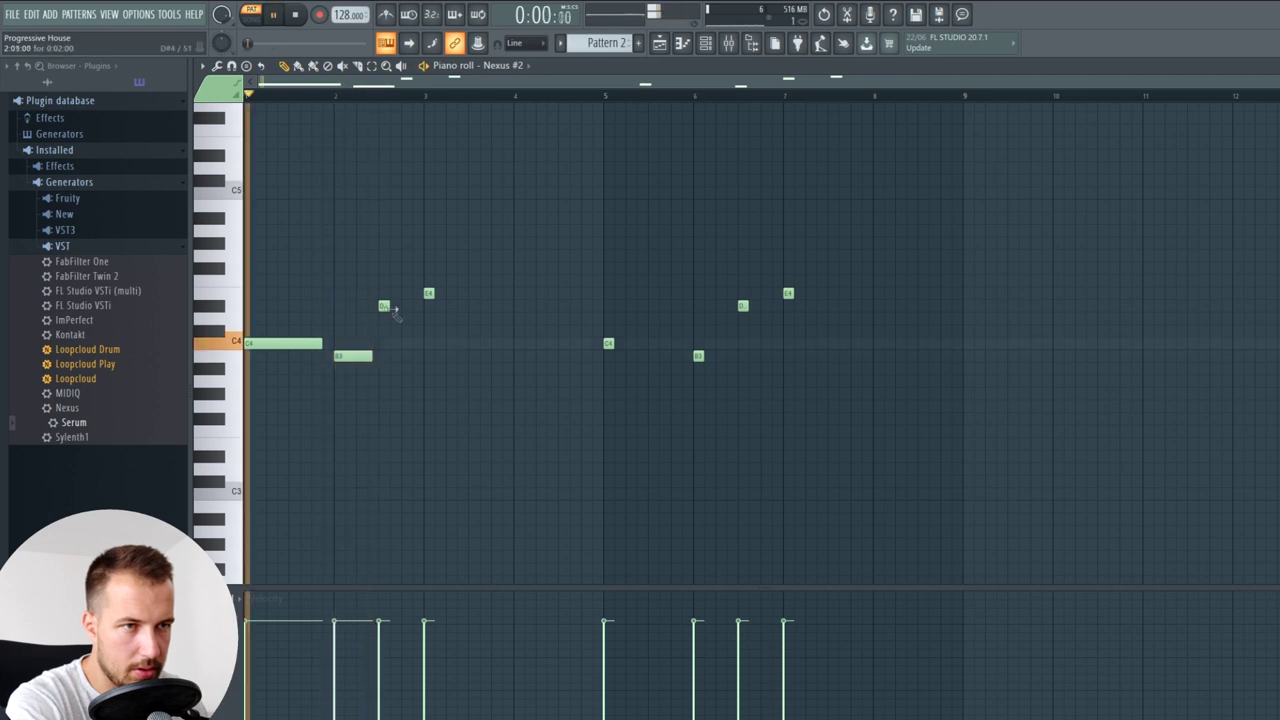
{"action": "left_click_drag", "start_coordinate": [389, 306], "coordinate": [733, 362]}
{"action": "key", "text": "space"}
{"action": "key", "text": "space"}
{"action": "left_click_drag", "start_coordinate": [746, 306], "coordinate": [951, 298]}
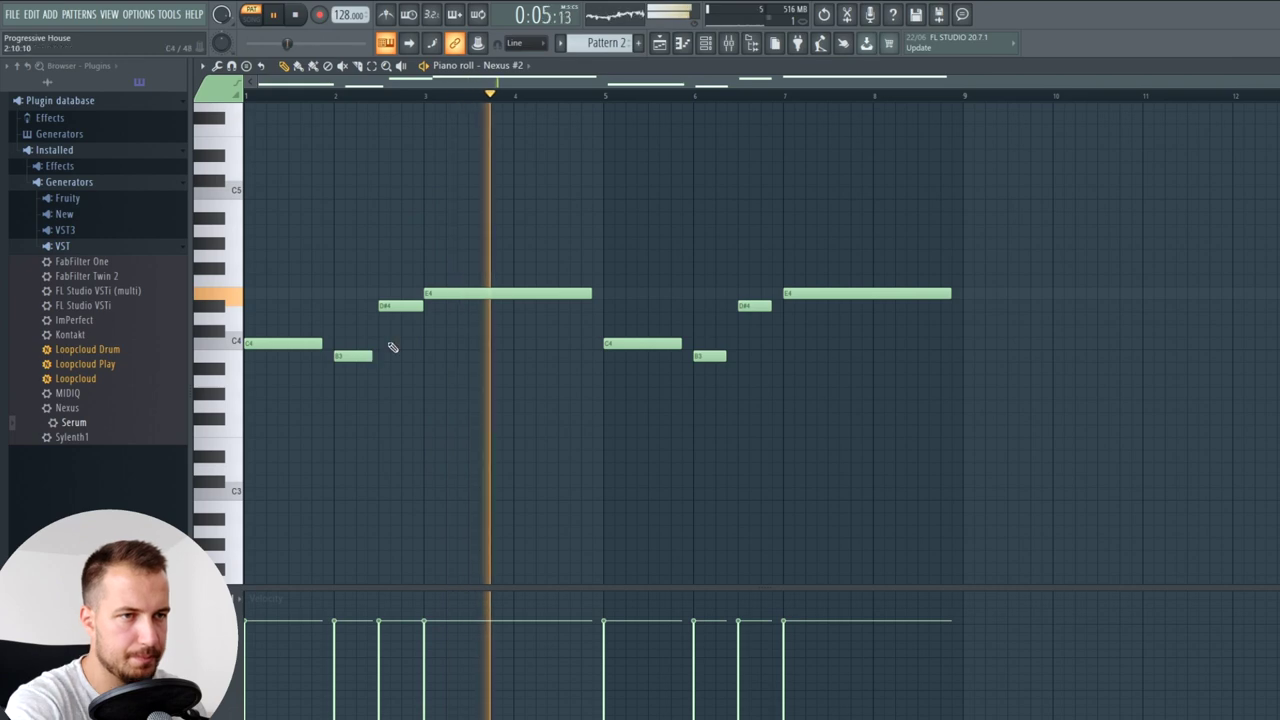
- Extend both C4 notes, the first B3 and the bar 6 D#4 to meet the notes that follow, and play the pattern
{"action": "left_click_drag", "start_coordinate": [931, 200], "coordinate": [246, 466]}
{"action": "key", "text": "space"}
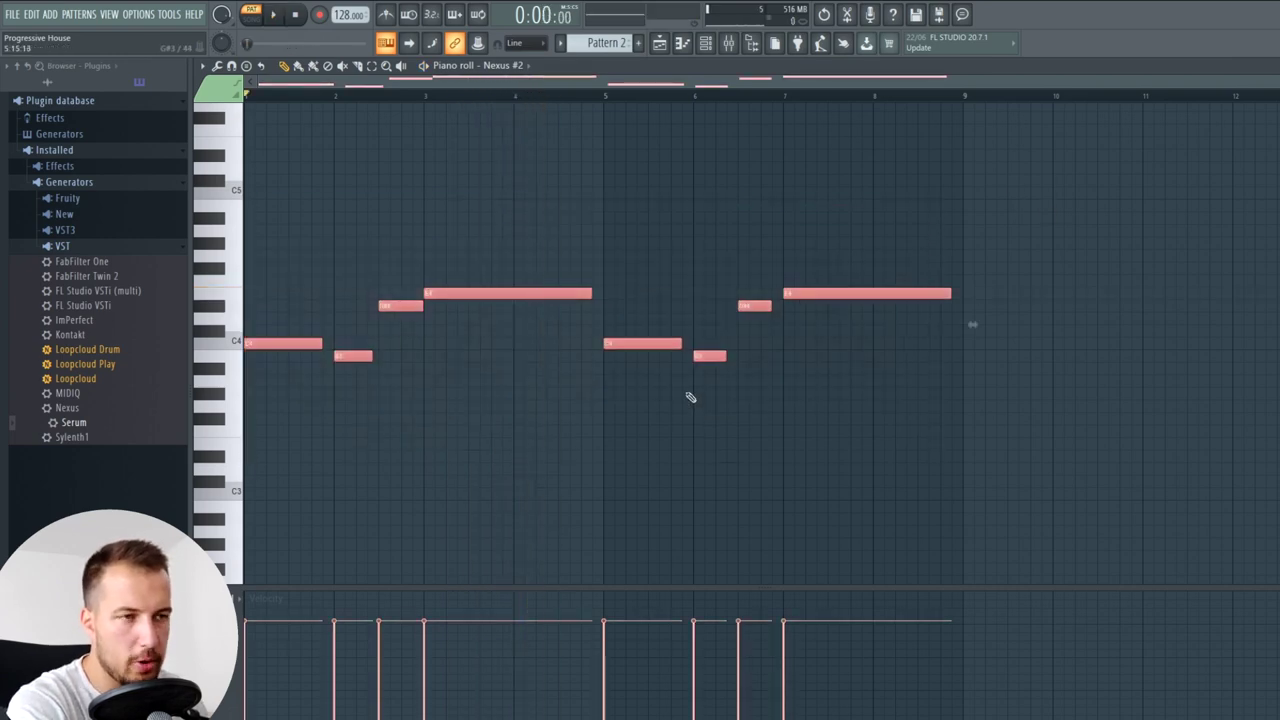
{"action": "left_click", "coordinate": [588, 408]}
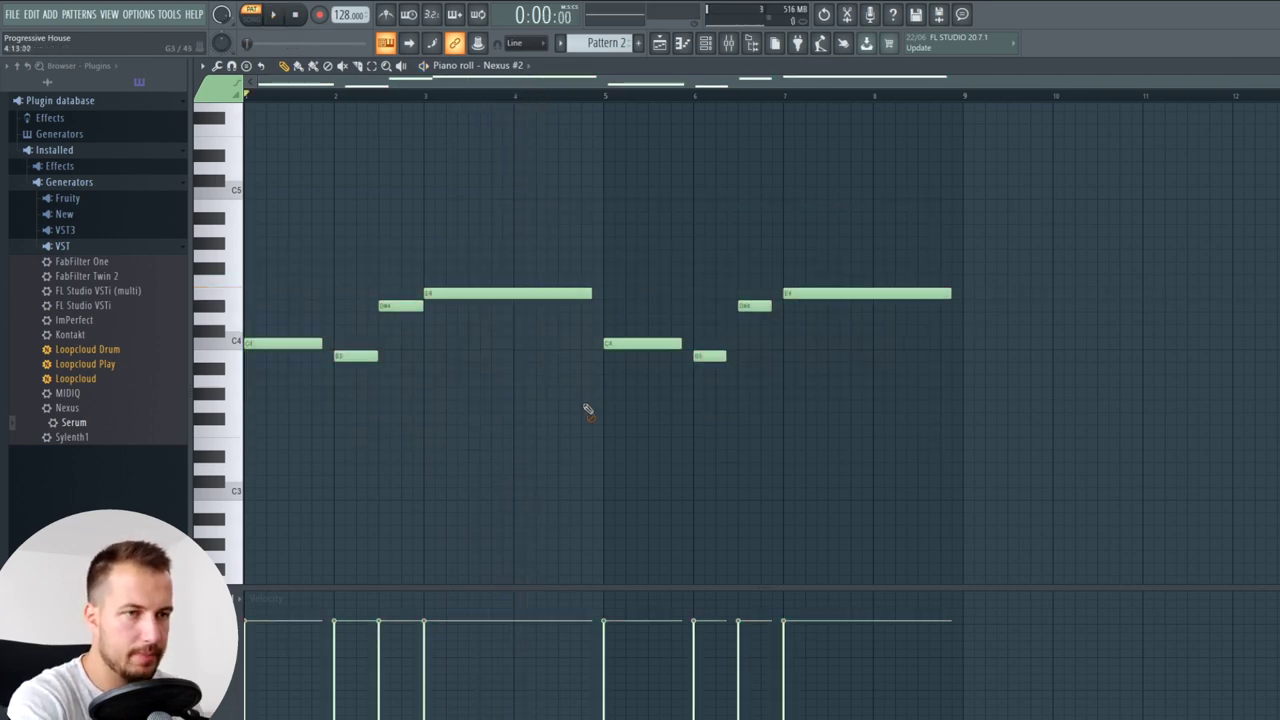
{"action": "left_click_drag", "start_coordinate": [322, 346], "coordinate": [334, 346]}
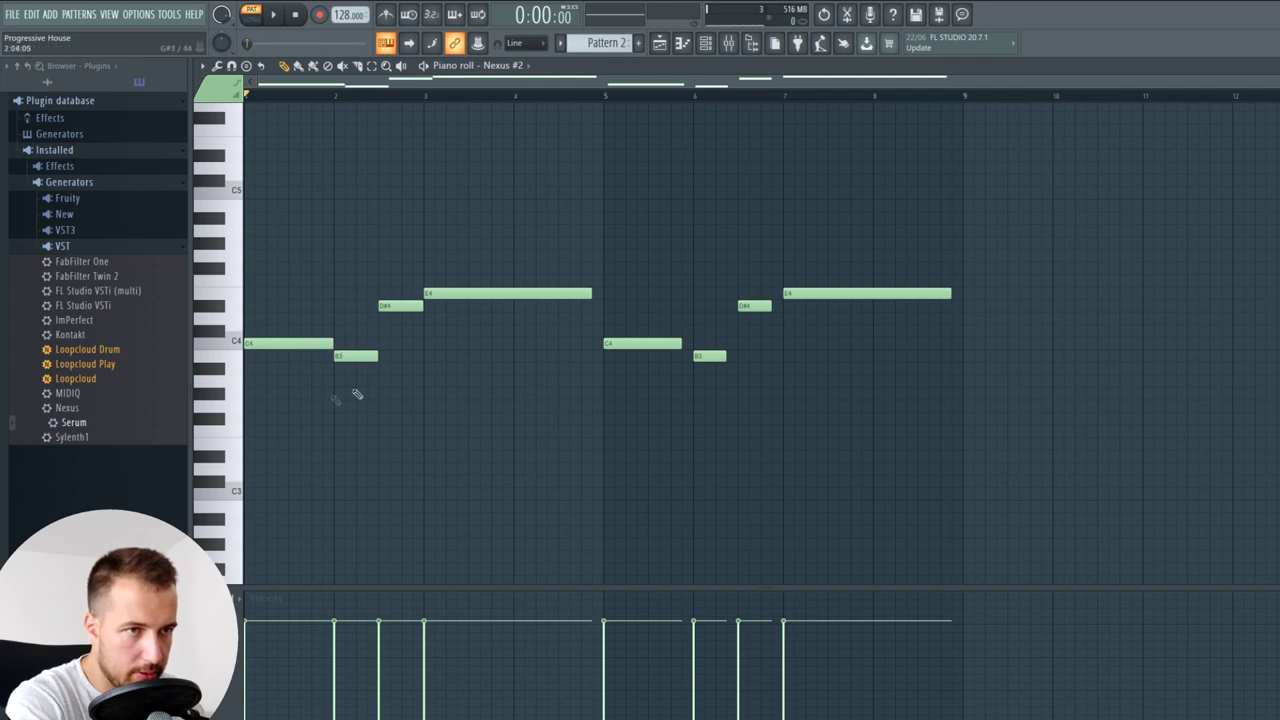
{"action": "key", "text": "space"}
{"action": "left_click_drag", "start_coordinate": [682, 343], "coordinate": [693, 343]}
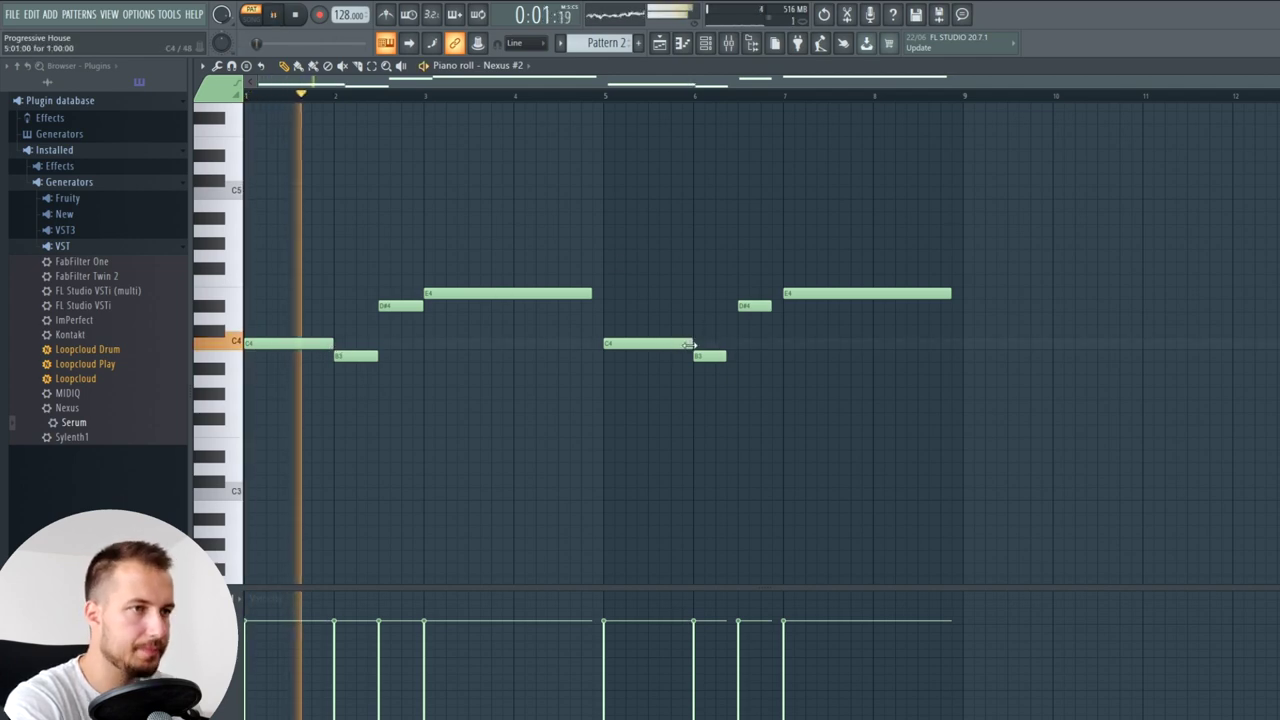
{"action": "left_click_drag", "start_coordinate": [775, 305], "coordinate": [782, 305]}
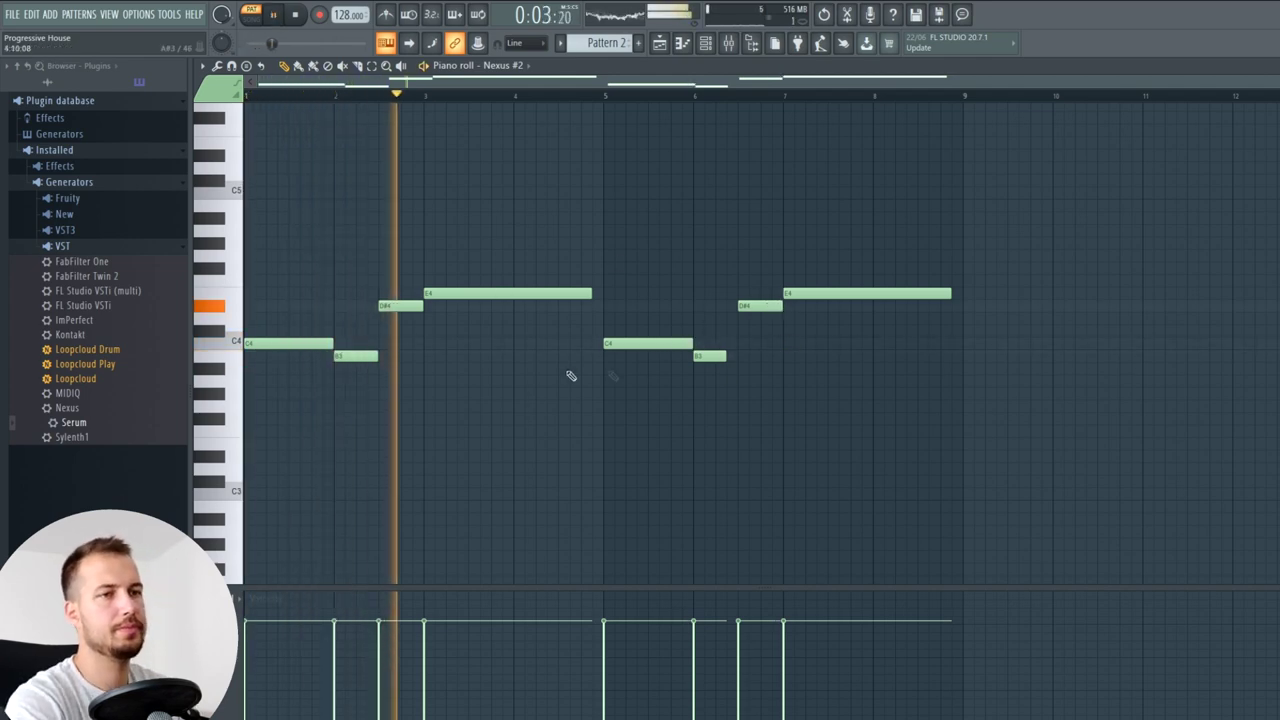
{"action": "key", "text": "space"}
- Shorten the first C4 note, add two short C5 notes in the gap before bar 2, and play the result
{"action": "mouse_move", "coordinate": [332, 343]}
{"action": "left_mouse_down"}
{"action": "mouse_move", "coordinate": [311, 343]}
{"action": "mouse_move", "coordinate": [345, 343]}
{"action": "mouse_move", "coordinate": [320, 343]}
{"action": "left_mouse_up"}
{"action": "left_click", "coordinate": [318, 343]}
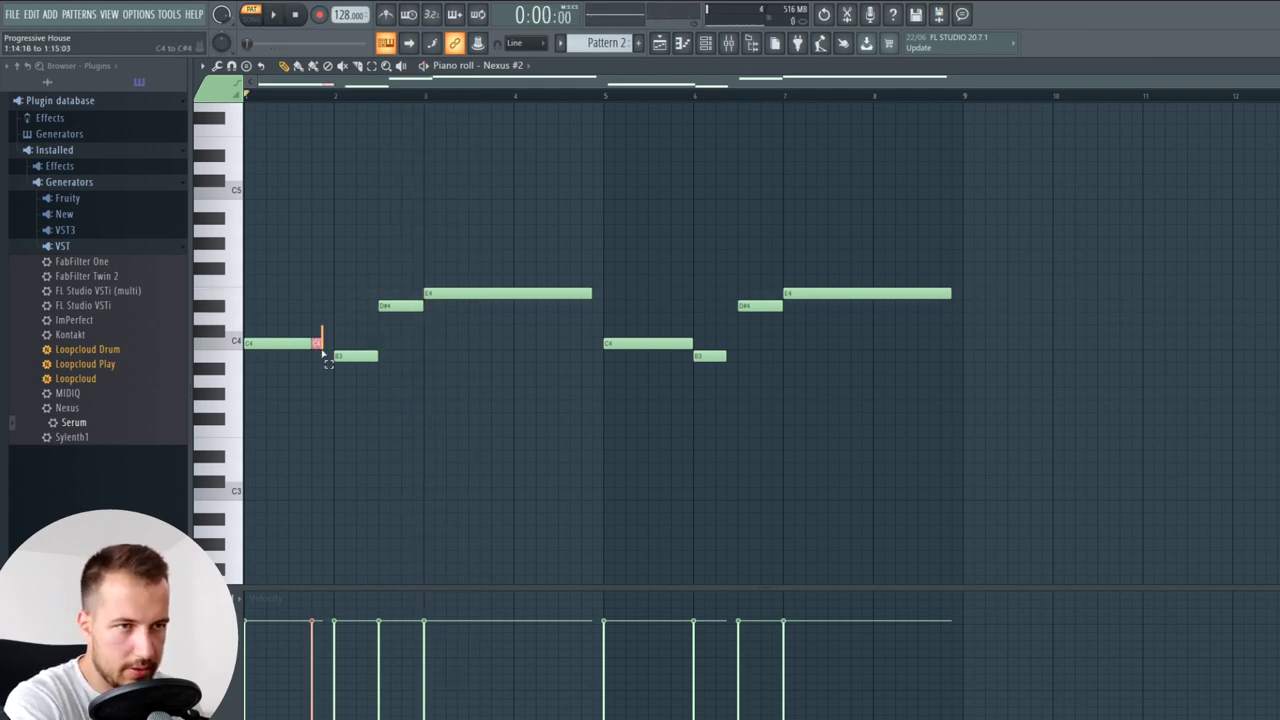
{"action": "key", "text": "ctrl+Up"}
{"action": "left_click", "coordinate": [327, 192]}
{"action": "mouse_move", "coordinate": [343, 185]}
{"action": "left_mouse_down"}
{"action": "mouse_move", "coordinate": [316, 204]}
{"action": "mouse_move", "coordinate": [332, 194]}
{"action": "left_mouse_up"}
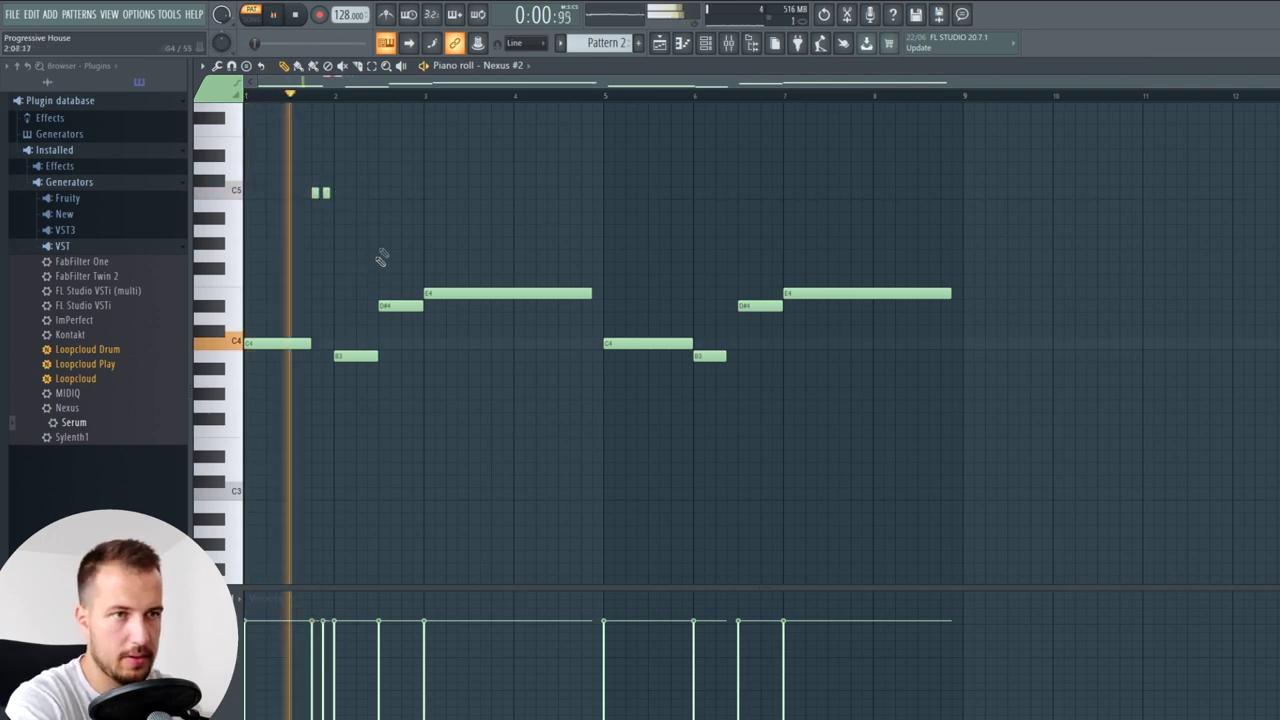
{"action": "key", "text": "space"}
- Shorten the D#4 note in bar 2, fill the gap before bar 3 with two short D#4 notes, and play from bar 2
{"action": "left_click_drag", "start_coordinate": [421, 306], "coordinate": [397, 306]}
{"action": "left_click", "coordinate": [405, 306]}
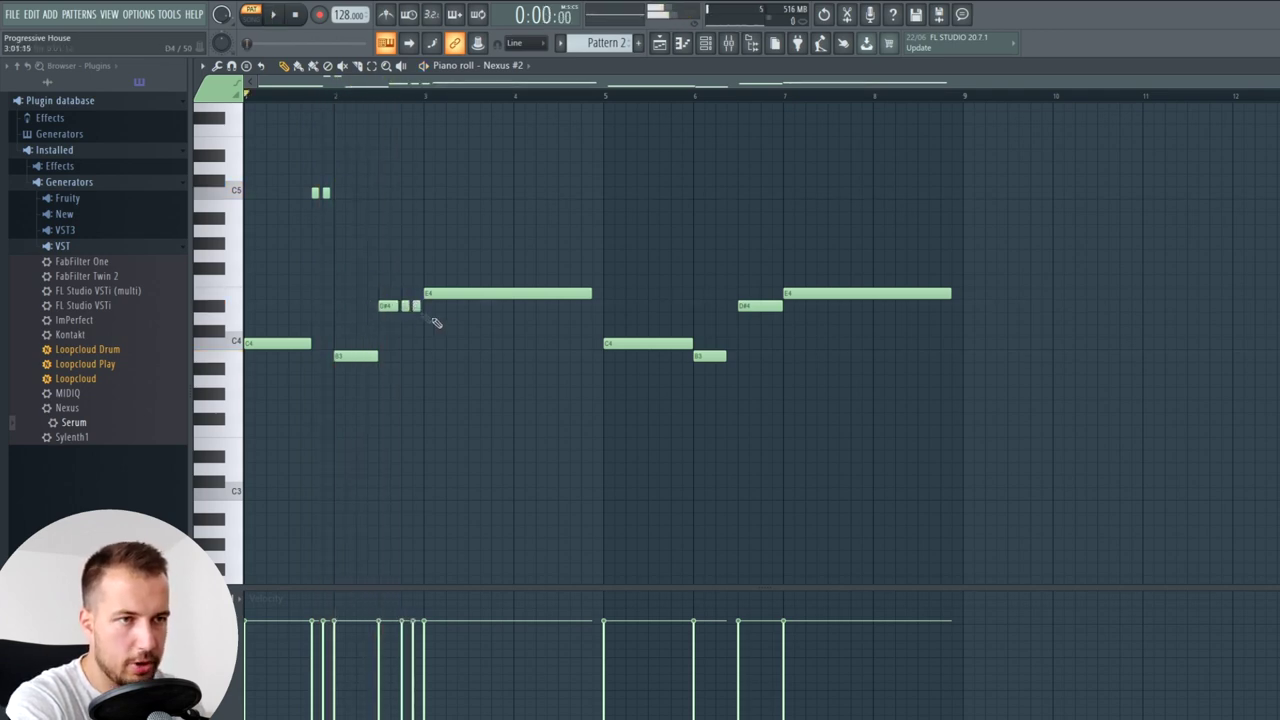
{"action": "left_click", "coordinate": [334, 94]}
{"action": "key", "text": "space"}
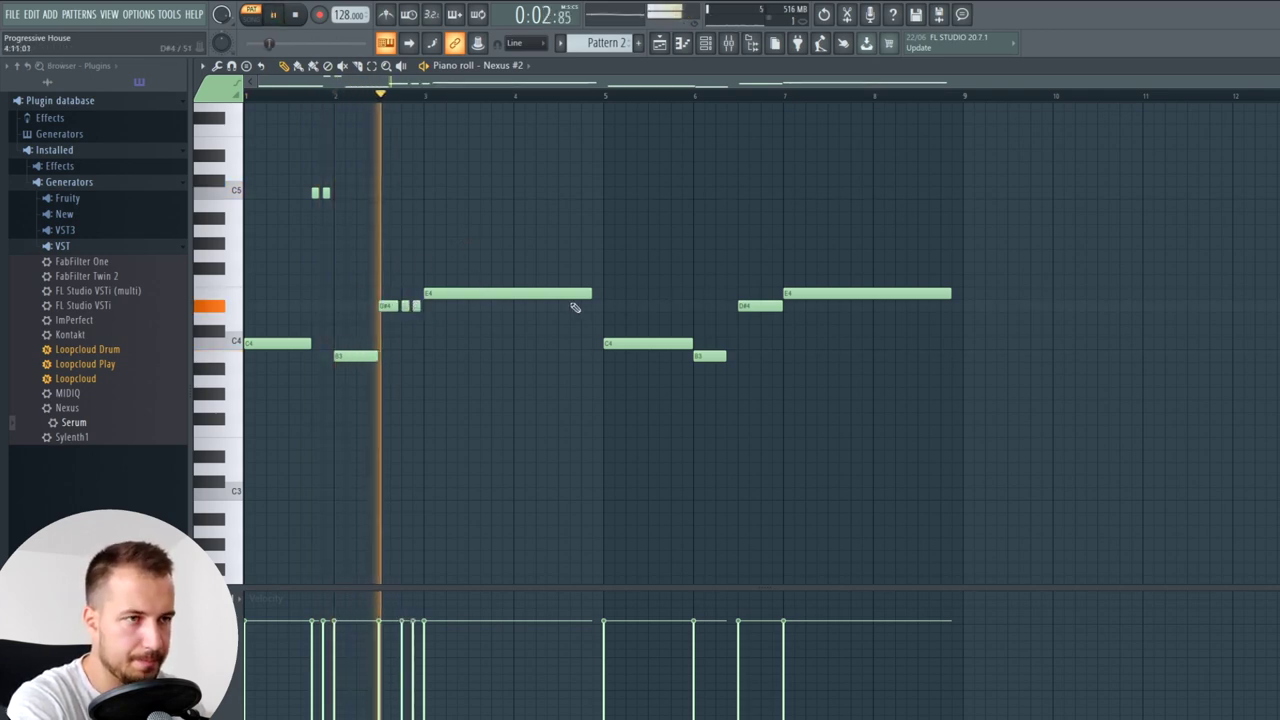
{"action": "key", "text": "space"}
- Shorten the long E4 in bar 3, add a short E4 and a short E5 before bar 4, and play from bar 3
{"action": "left_click_drag", "start_coordinate": [590, 295], "coordinate": [498, 294]}
{"action": "left_click", "coordinate": [494, 294]}
{"action": "left_click", "coordinate": [507, 193]}
{"action": "left_click", "coordinate": [424, 94]}
{"action": "key", "text": "space"}
{"action": "key", "text": "space"}
{"action": "left_click_drag", "start_coordinate": [507, 193], "coordinate": [471, 119]}
{"action": "key", "text": "space"}
{"action": "key", "text": "space"}
{"action": "key", "text": "space"}
- Fill bar 4 with a long E4 note ending just before bar 5, removing trial notes and checking by playback
{"action": "left_click", "coordinate": [484, 274]}
{"action": "left_click_drag", "start_coordinate": [487, 274], "coordinate": [535, 276]}
{"action": "key", "text": "space"}
{"action": "left_click", "coordinate": [561, 320]}
{"action": "right_click", "coordinate": [571, 322]}
{"action": "key", "text": "space"}
{"action": "left_click_drag", "start_coordinate": [553, 295], "coordinate": [592, 297]}
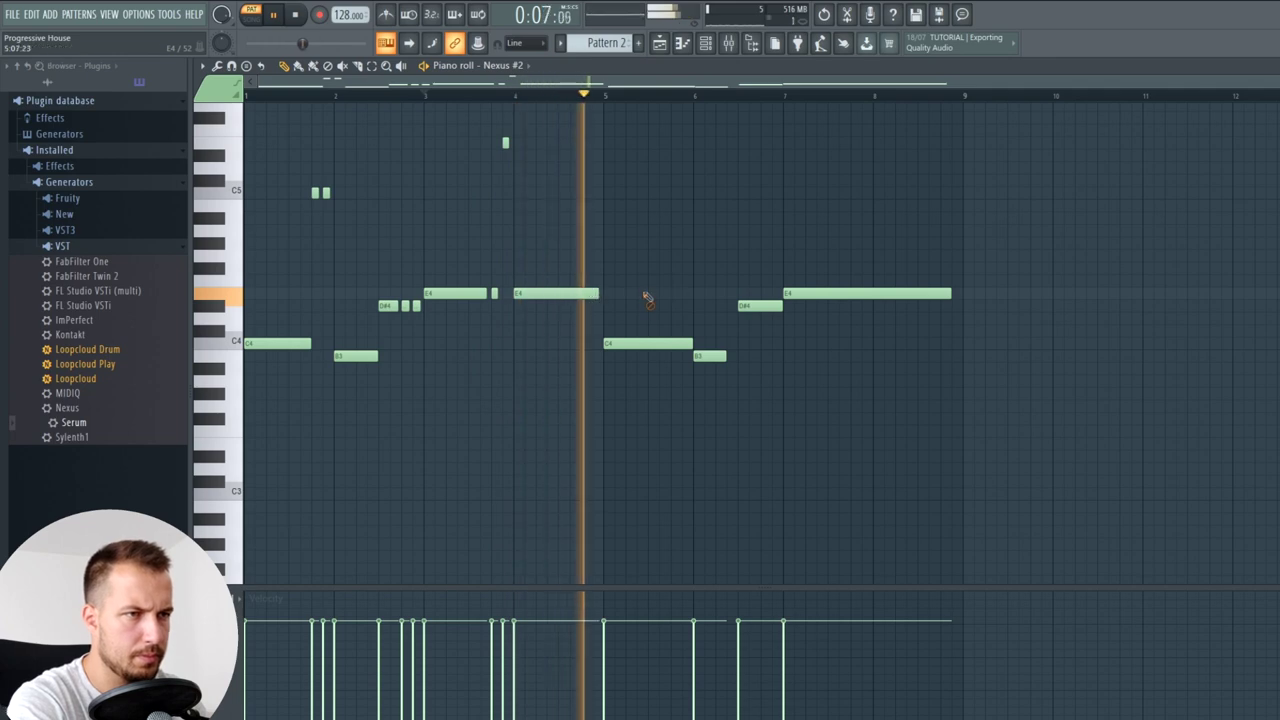
- Stop playback and delete the four old bassline notes from bar 5 onward
{"action": "key", "text": "space"}
{"action": "right_click", "coordinate": [840, 293]}
{"action": "right_click", "coordinate": [716, 356]}
{"action": "right_click", "coordinate": [760, 305]}
{"action": "right_click", "coordinate": [648, 343]}
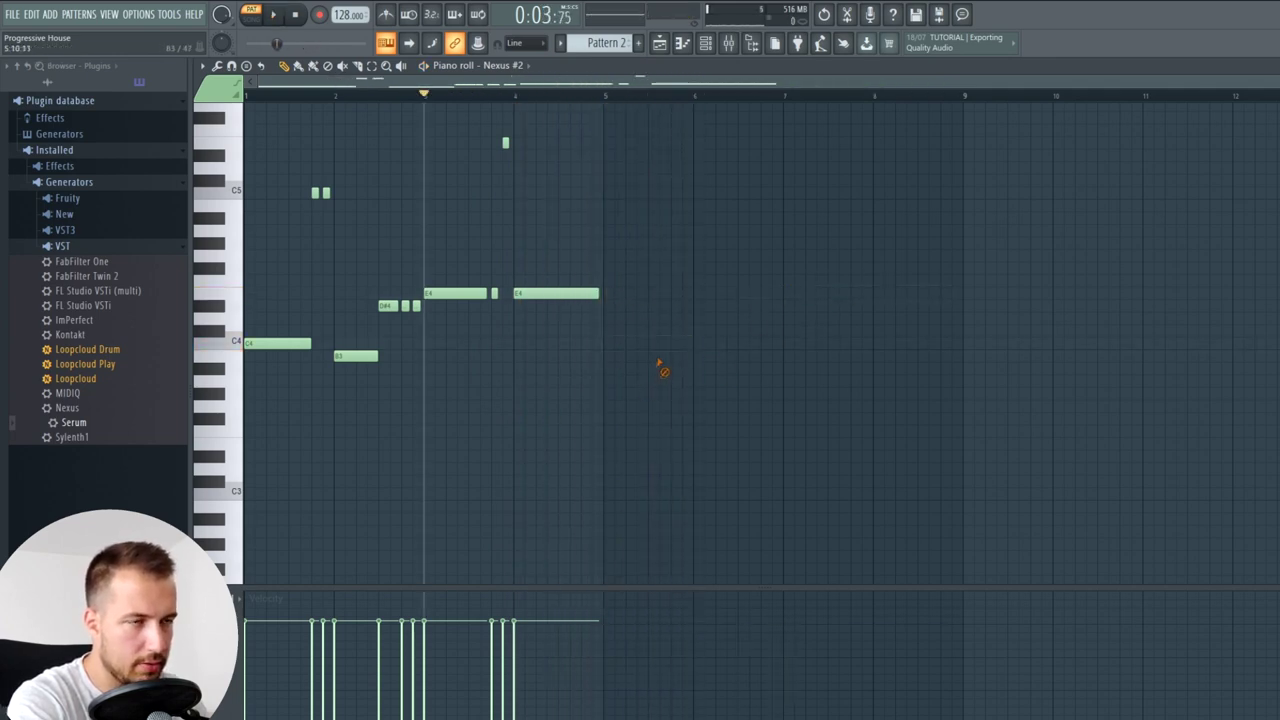
- Duplicate the entire four-bar bassline phrase so the copy starts at bar 5
{"action": "key", "text": "ctrl+a"}
{"action": "key", "text": "ctrl+b"}
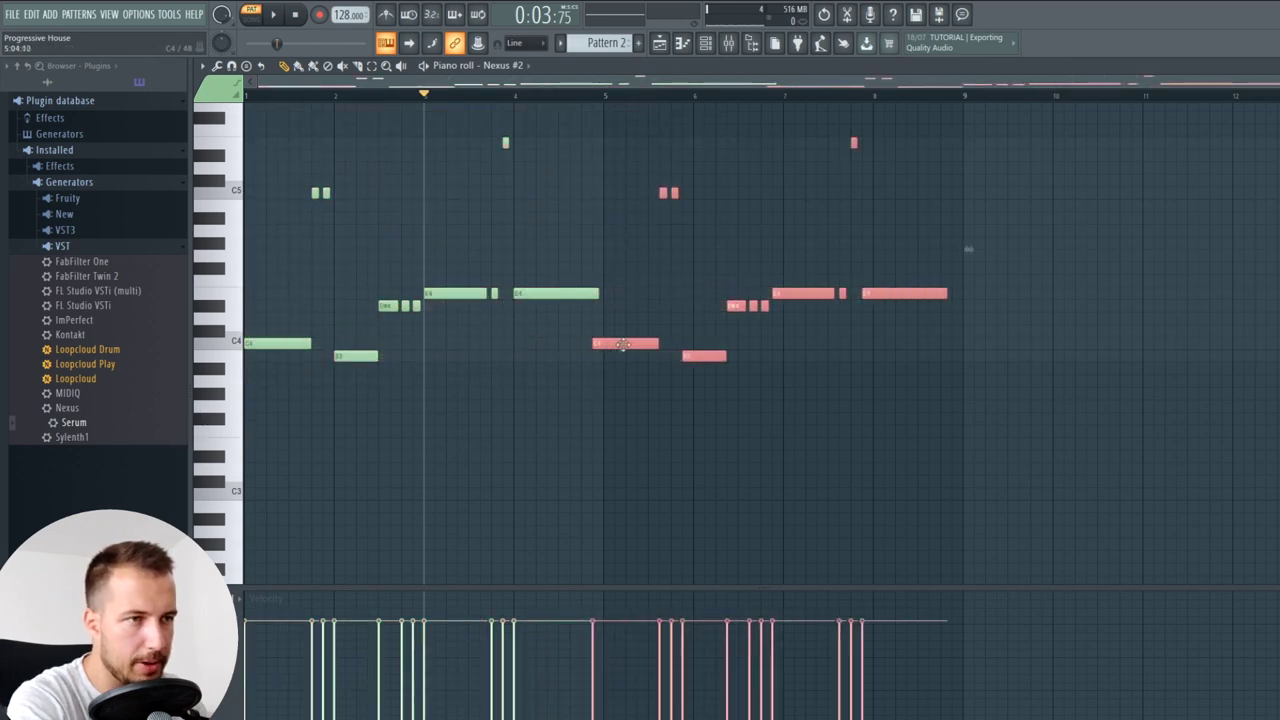
{"action": "key", "text": "ctrl+d"}
{"action": "key", "text": "space"}
- Open Nexus #2 from the channel rack, show its modulation settings, and set the channel pitch range to 12 semitones
{"action": "key", "text": "F5"}
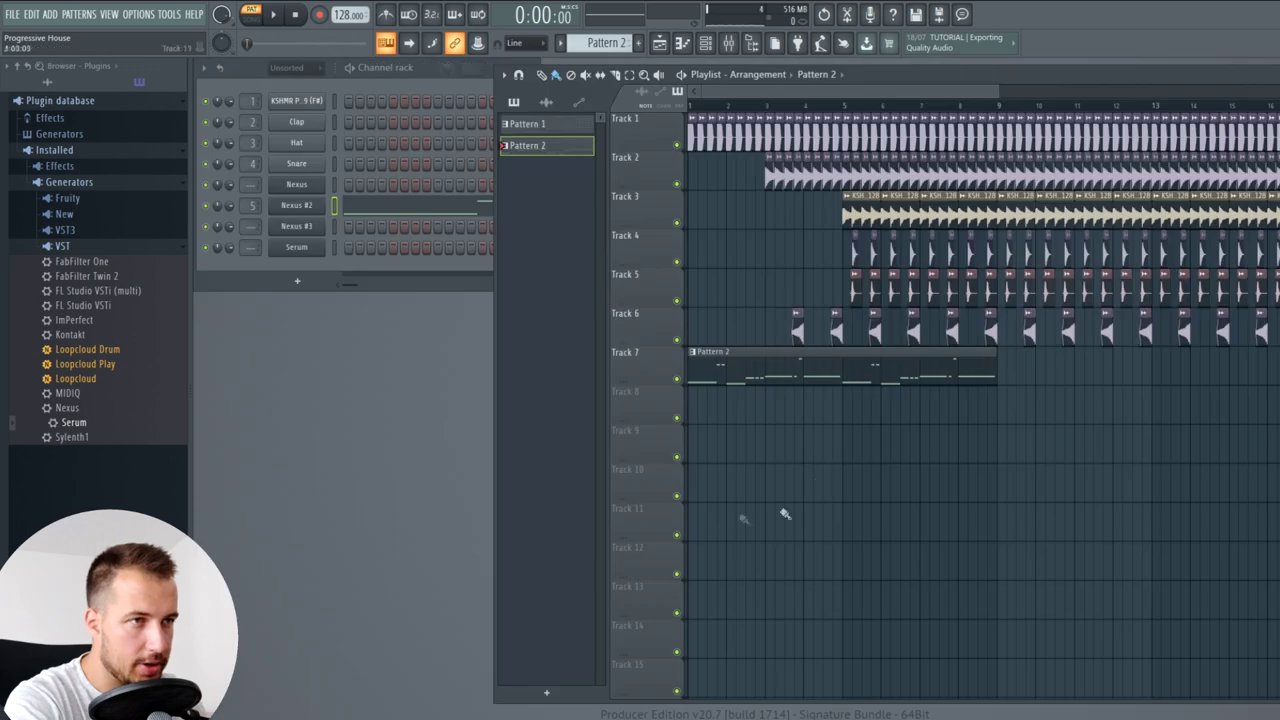
{"action": "left_click_drag", "start_coordinate": [781, 366], "coordinate": [758, 438]}
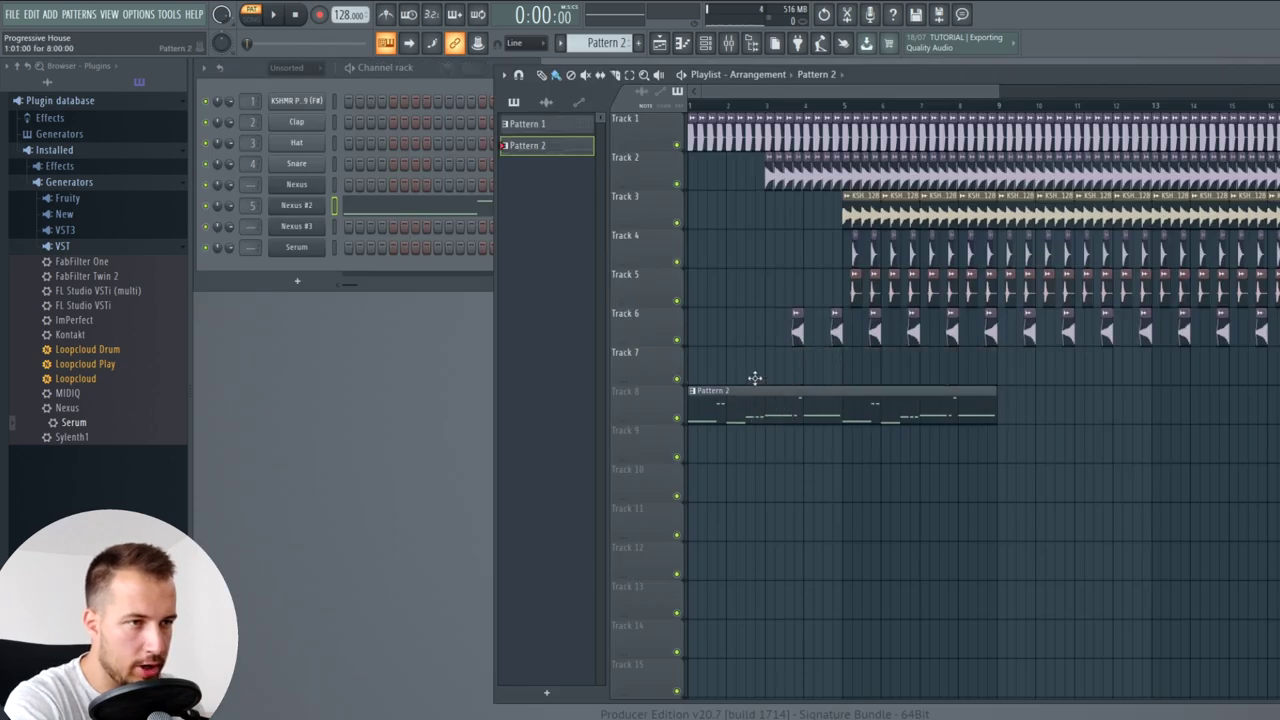
{"action": "left_click_drag", "start_coordinate": [755, 378], "coordinate": [752, 368]}
{"action": "left_click", "coordinate": [316, 207]}
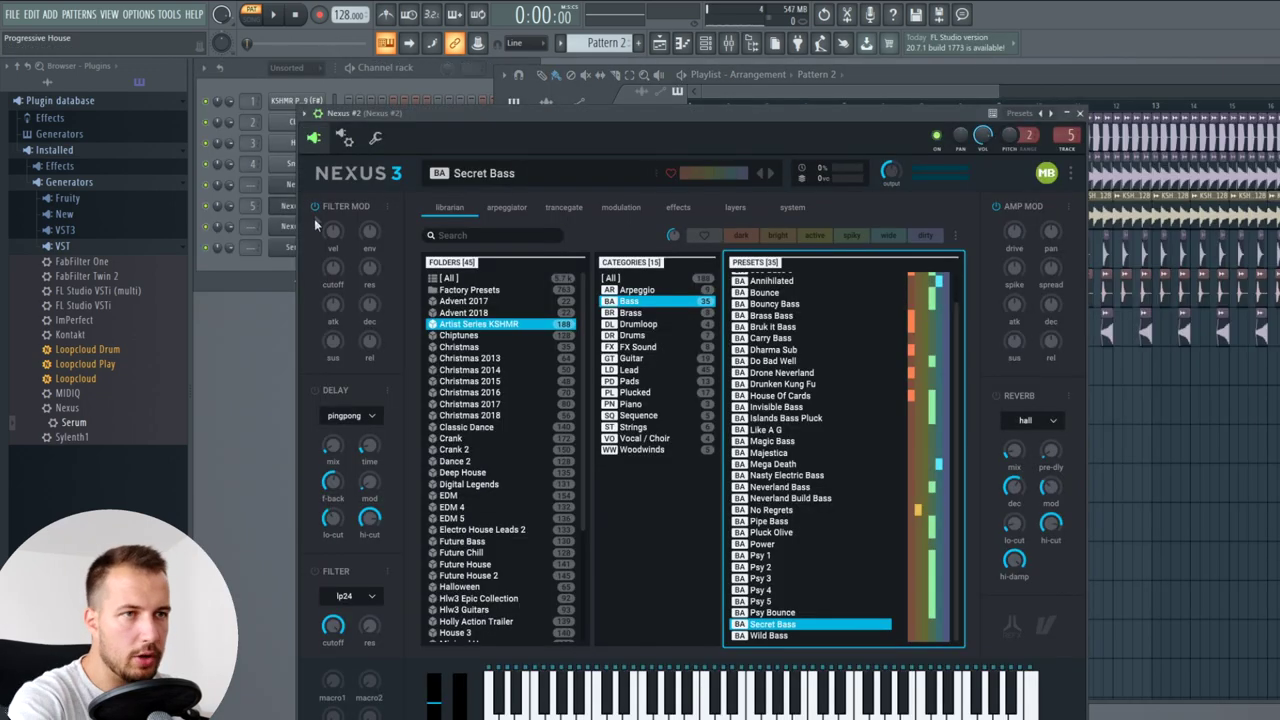
{"action": "left_click", "coordinate": [378, 138]}
{"action": "left_click", "coordinate": [345, 138]}
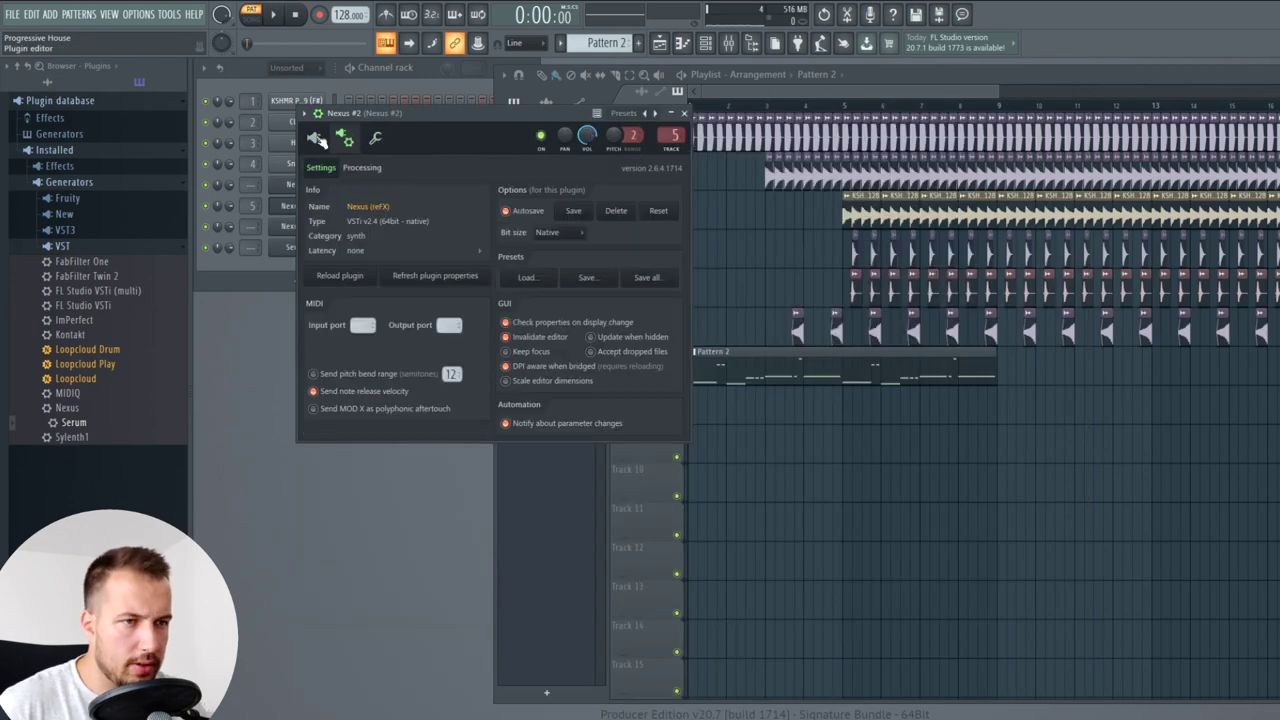
{"action": "left_click", "coordinate": [316, 138]}
{"action": "left_click_drag", "start_coordinate": [476, 133], "coordinate": [442, 75]}
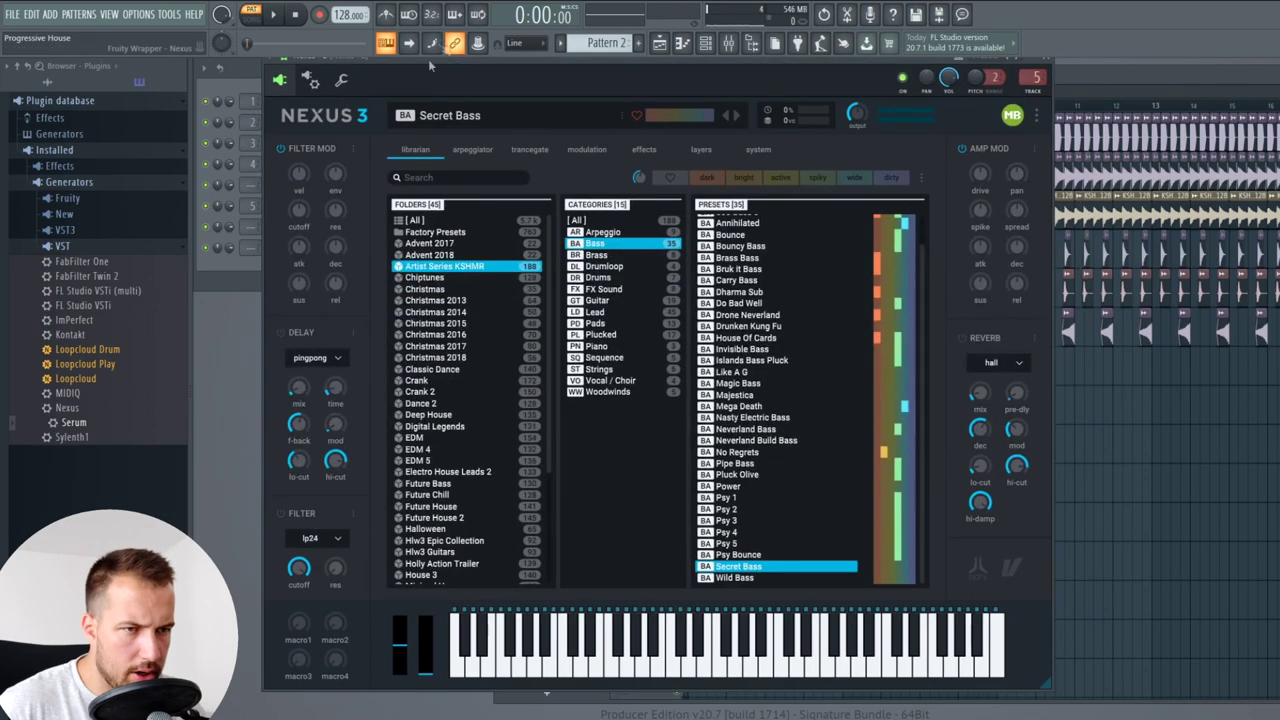
{"action": "left_click", "coordinate": [587, 150]}
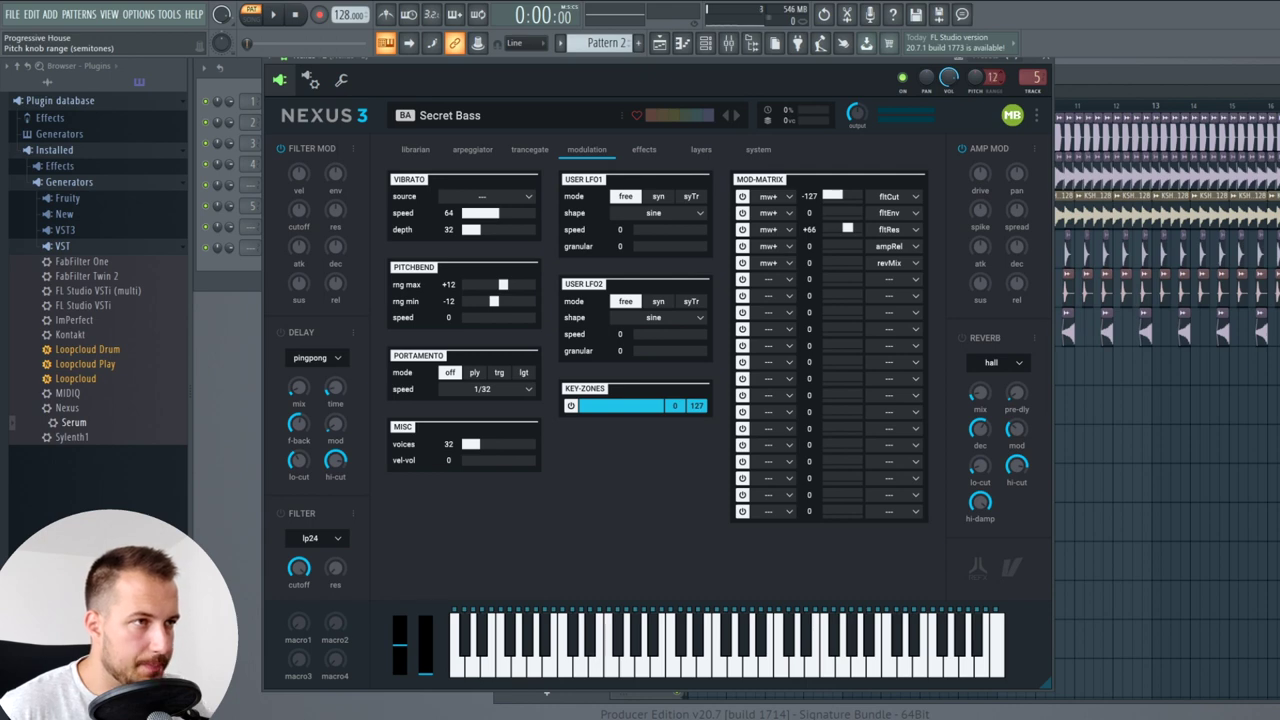
{"action": "left_click_drag", "start_coordinate": [922, 63], "coordinate": [921, 88]}
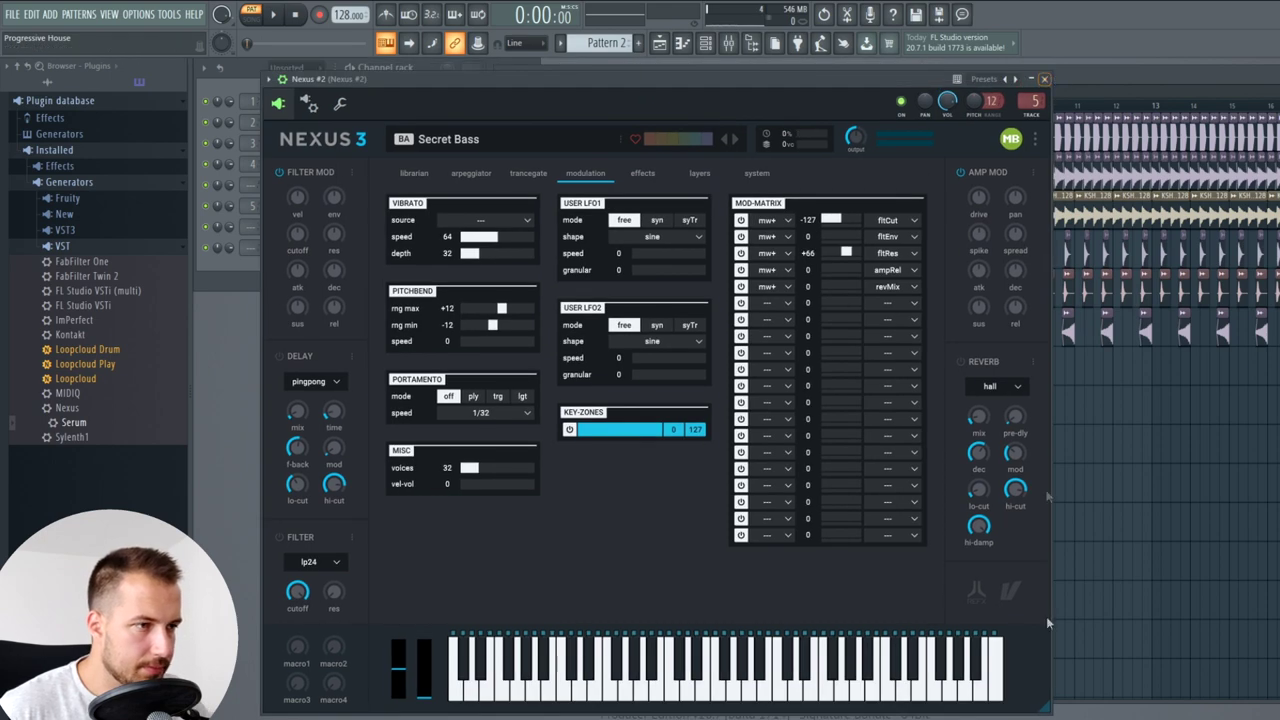
{"action": "left_click_drag", "start_coordinate": [1047, 623], "coordinate": [1027, 603]}
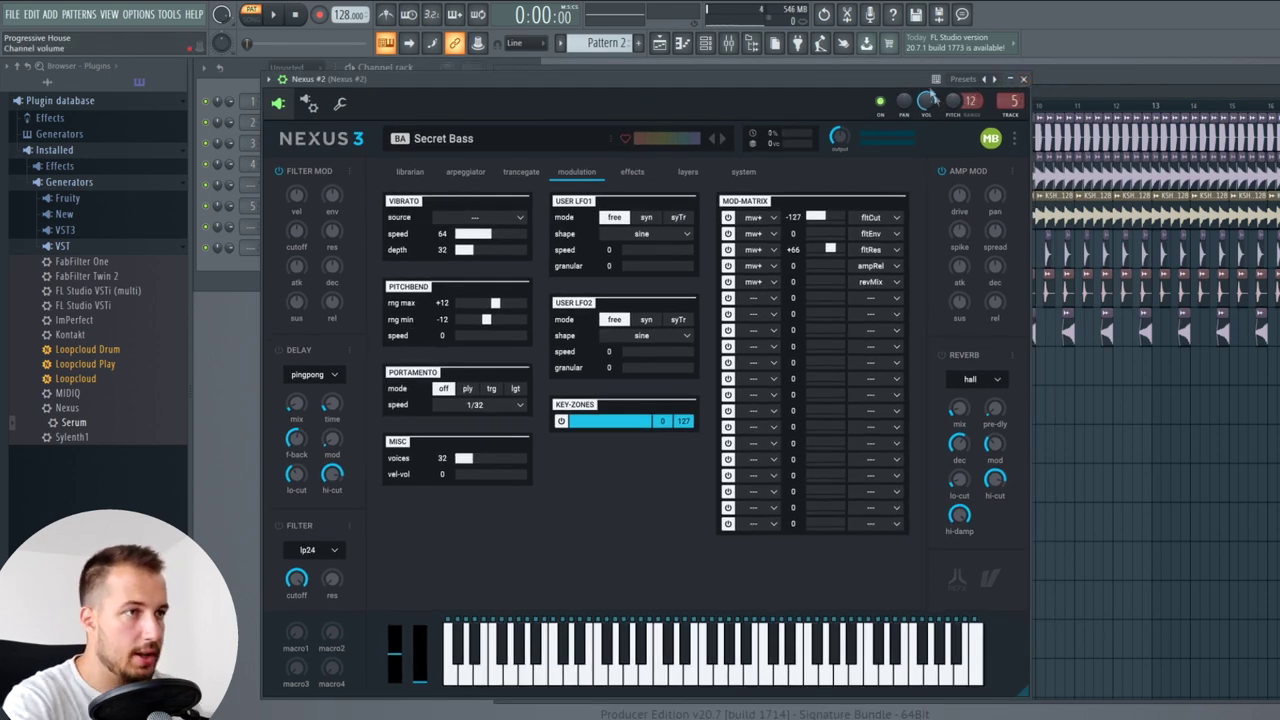
- Select bars 1 and 2 in the playlist and create an automation clip for the Nexus #2 channel pitch
{"action": "left_click_drag", "start_coordinate": [903, 78], "coordinate": [1107, 485]}
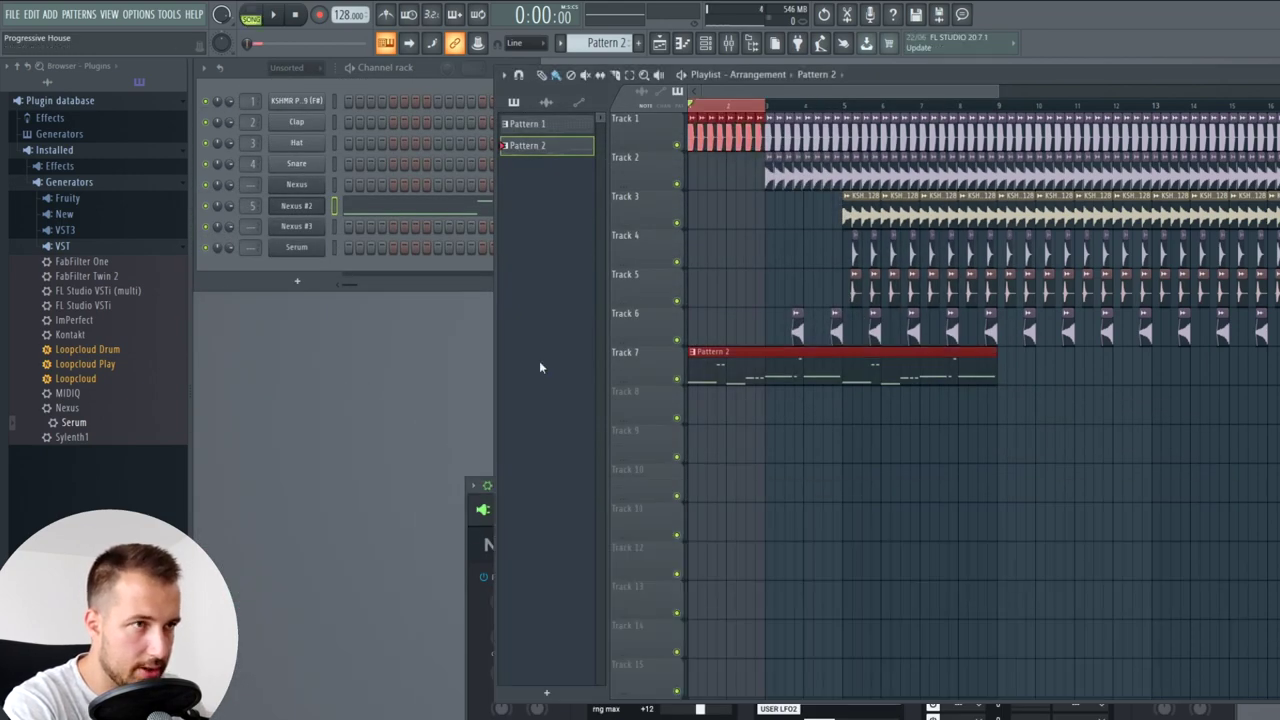
{"action": "left_click_drag", "start_coordinate": [763, 110], "coordinate": [691, 116]}
{"action": "left_click", "coordinate": [468, 554]}
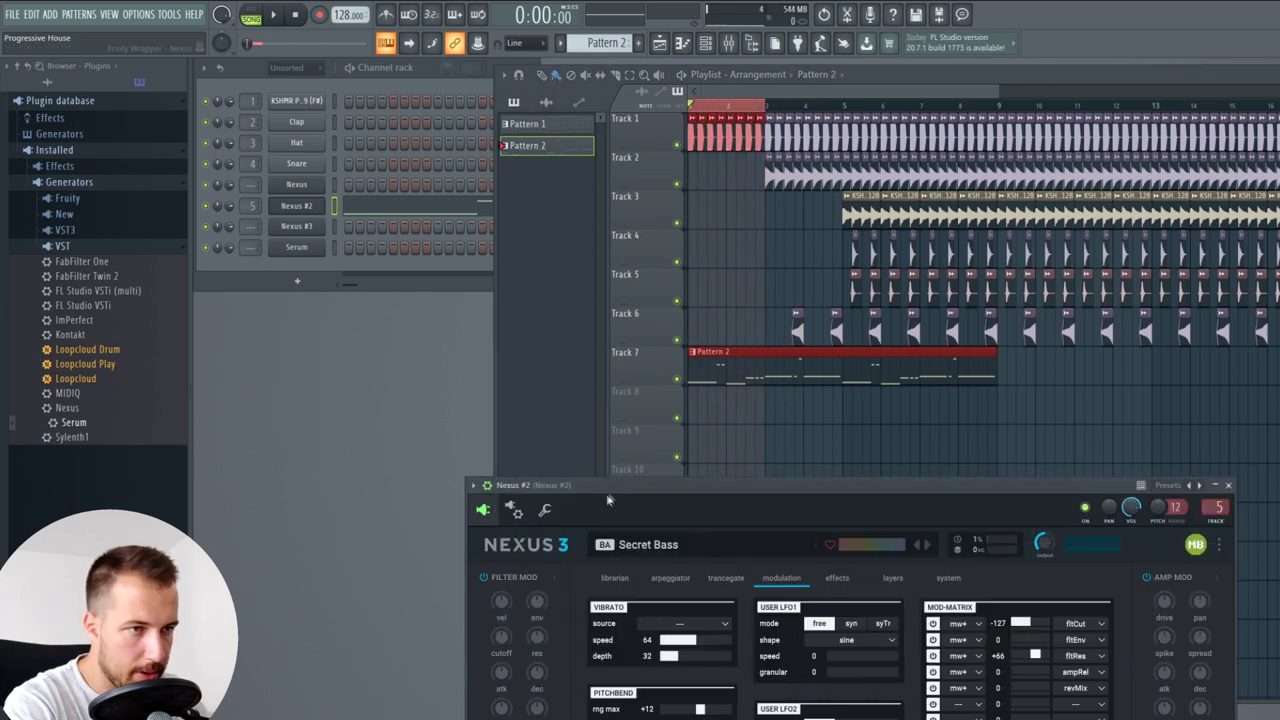
{"action": "left_click_drag", "start_coordinate": [607, 481], "coordinate": [481, 217]}
{"action": "right_click", "coordinate": [1031, 249]}
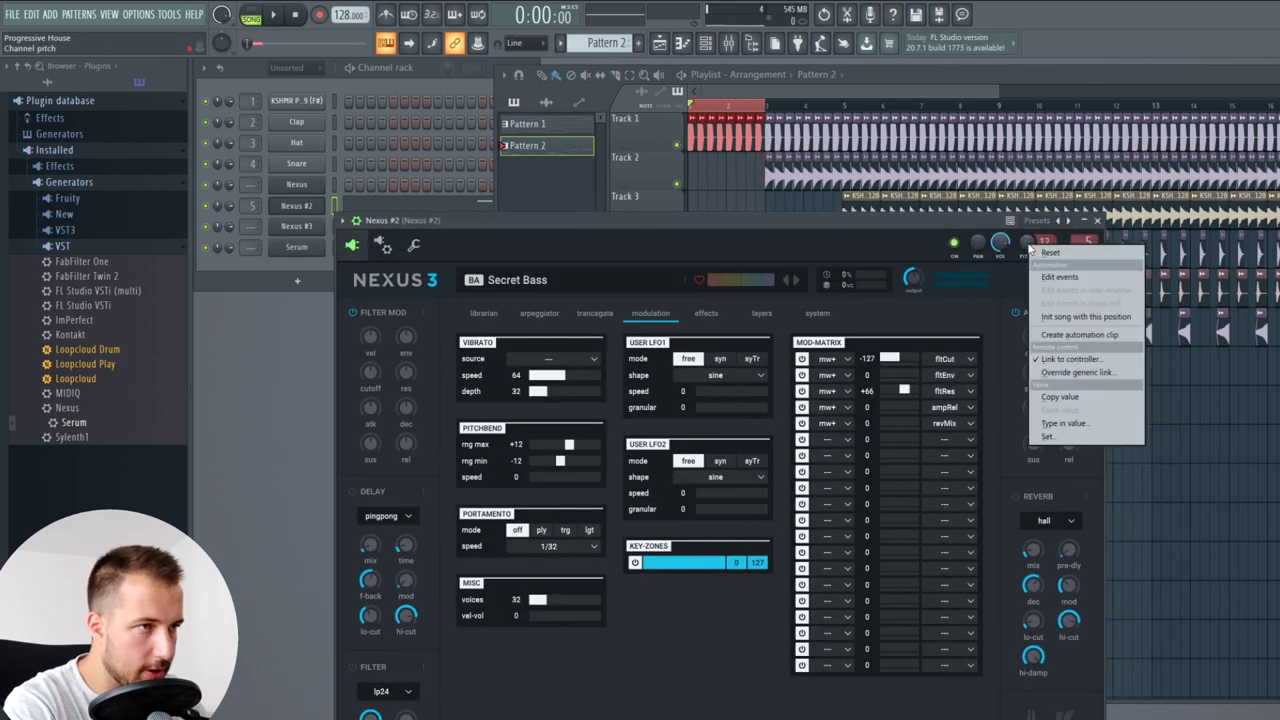
{"action": "left_click", "coordinate": [1070, 335]}
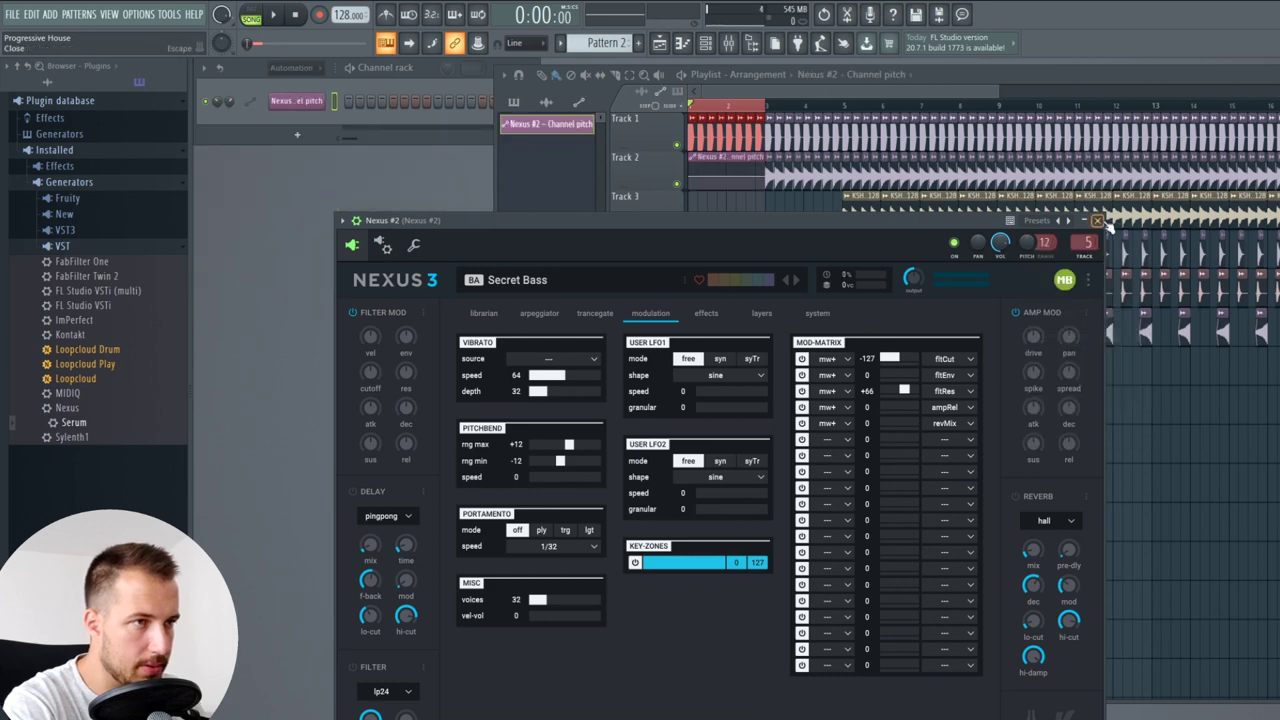
{"action": "left_click", "coordinate": [1100, 221]}
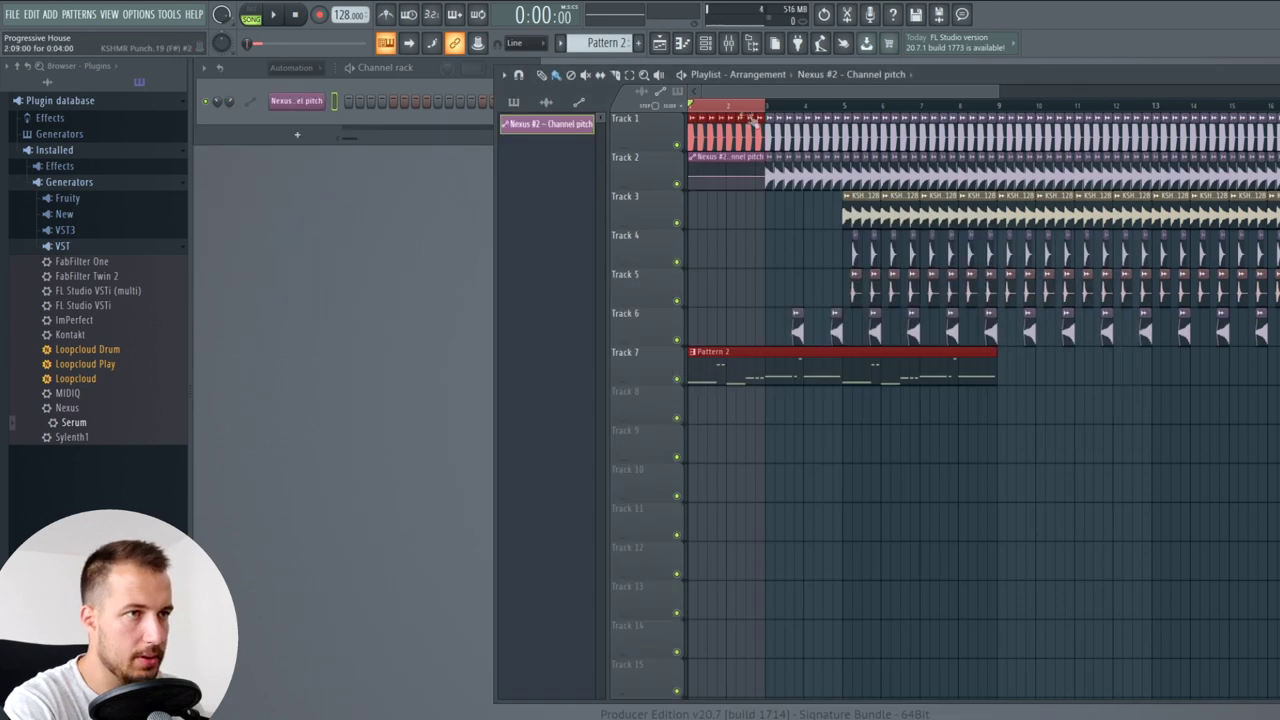
- Copy the pitch clip's starting value, move the clip to Track 8, and shape a dip and a peak just before bar 3
{"action": "right_click", "coordinate": [693, 178]}
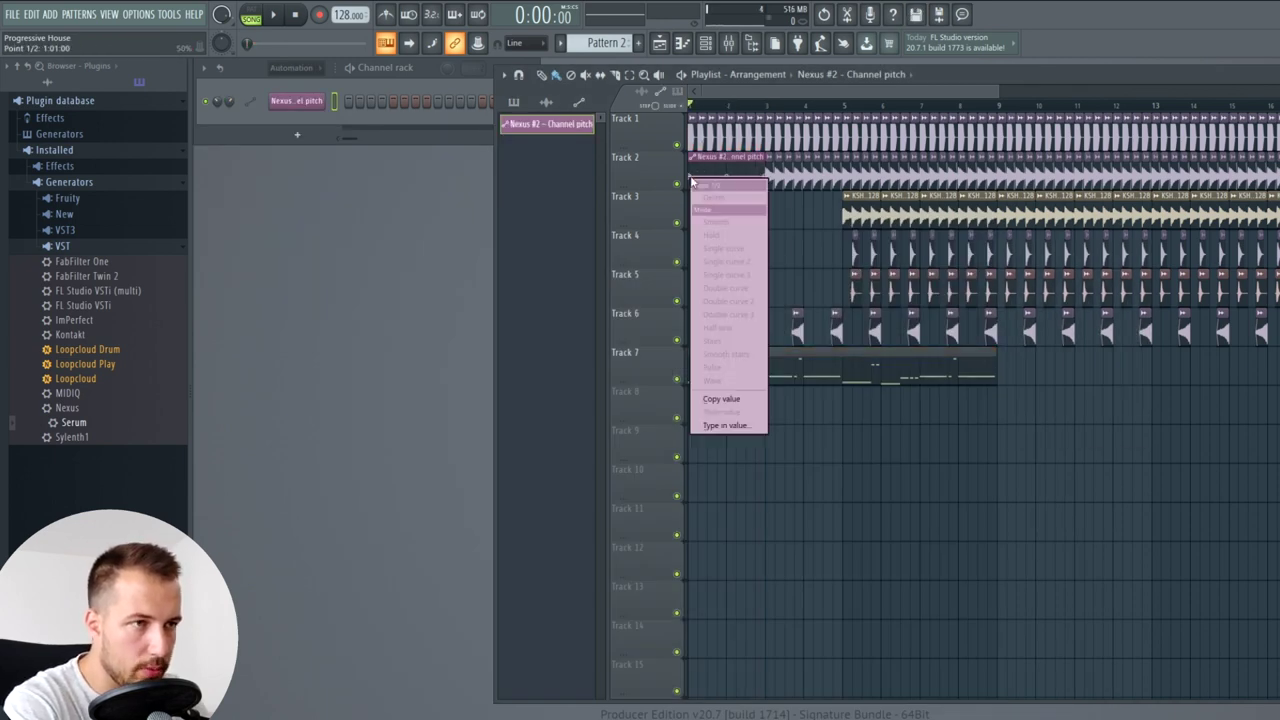
{"action": "left_click", "coordinate": [728, 401]}
{"action": "scroll", "coordinate": [697, 183], "scroll_direction": "up", "scroll_amount": 4, "text": "ctrl"}
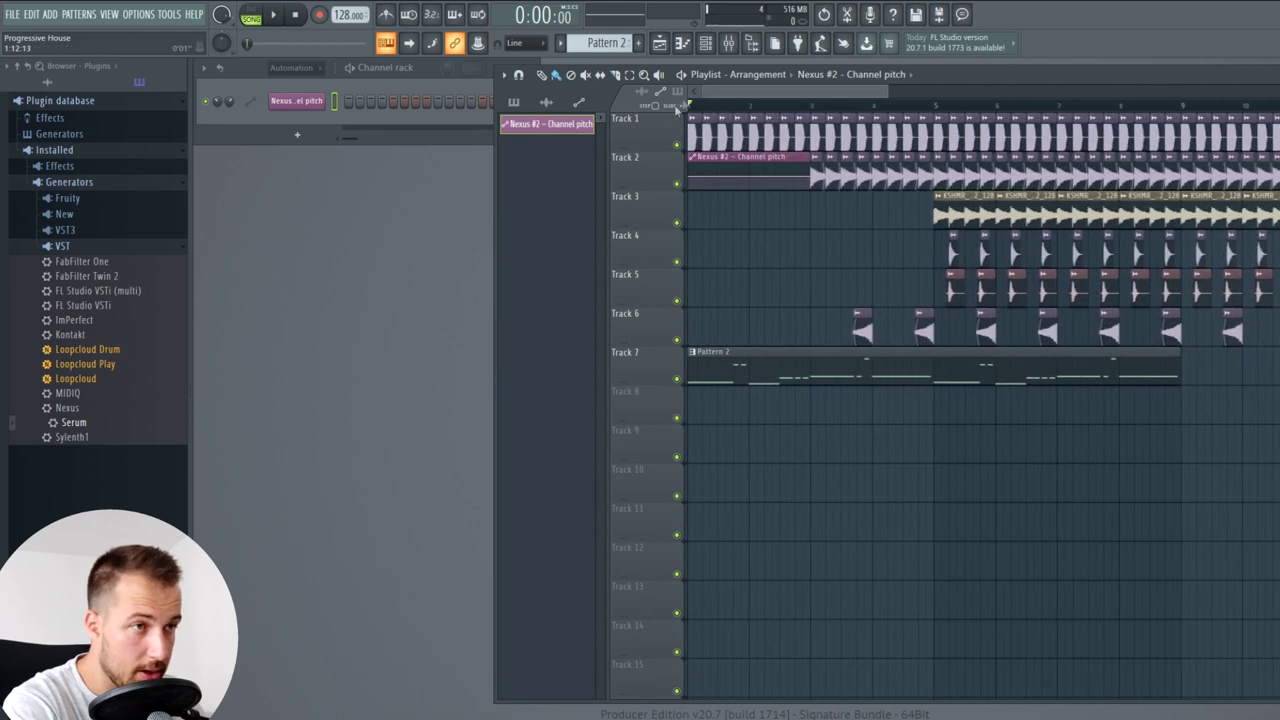
{"action": "right_click", "coordinate": [693, 178]}
{"action": "left_click", "coordinate": [723, 399]}
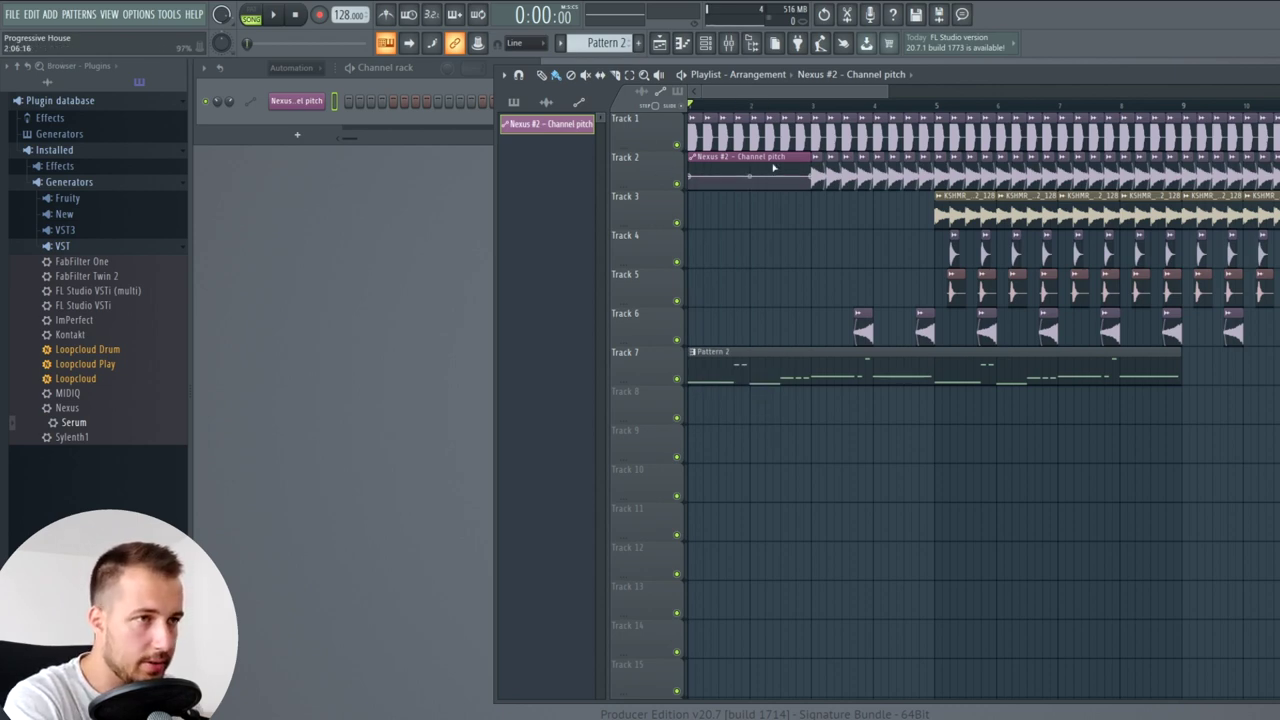
{"action": "left_click_drag", "start_coordinate": [760, 168], "coordinate": [729, 398]}
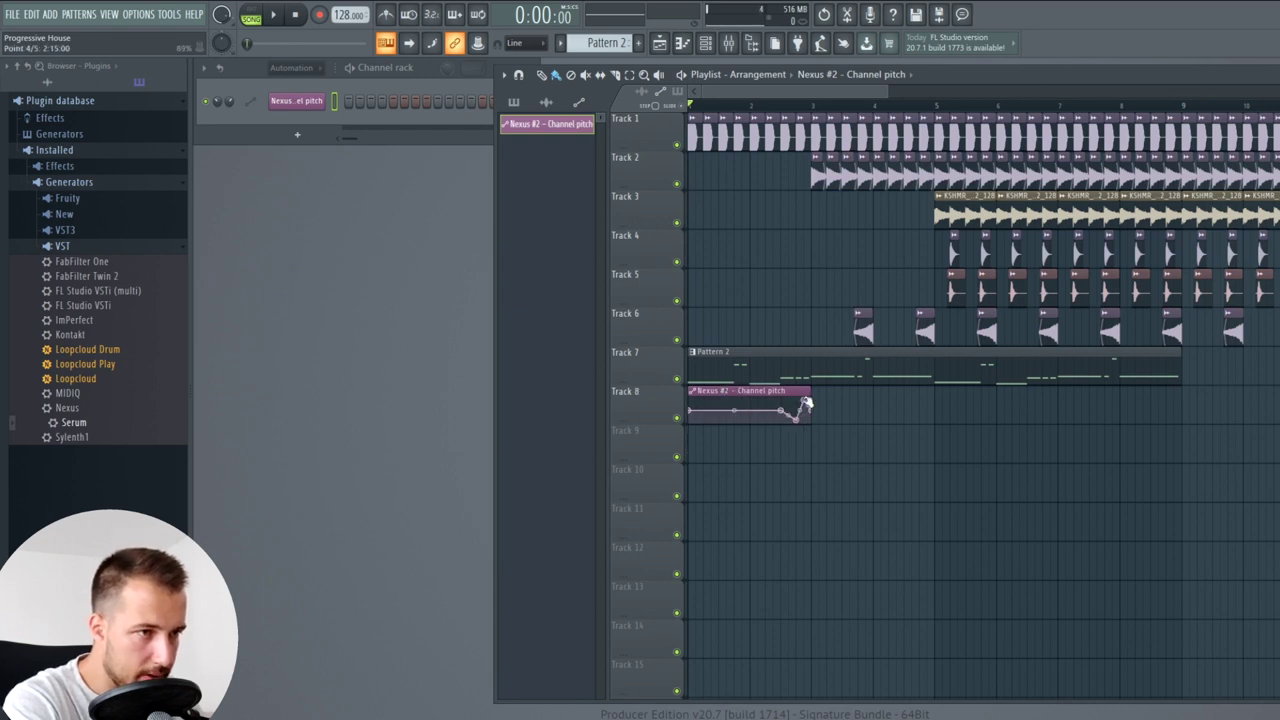
{"action": "left_click_drag", "start_coordinate": [757, 110], "coordinate": [915, 421]}
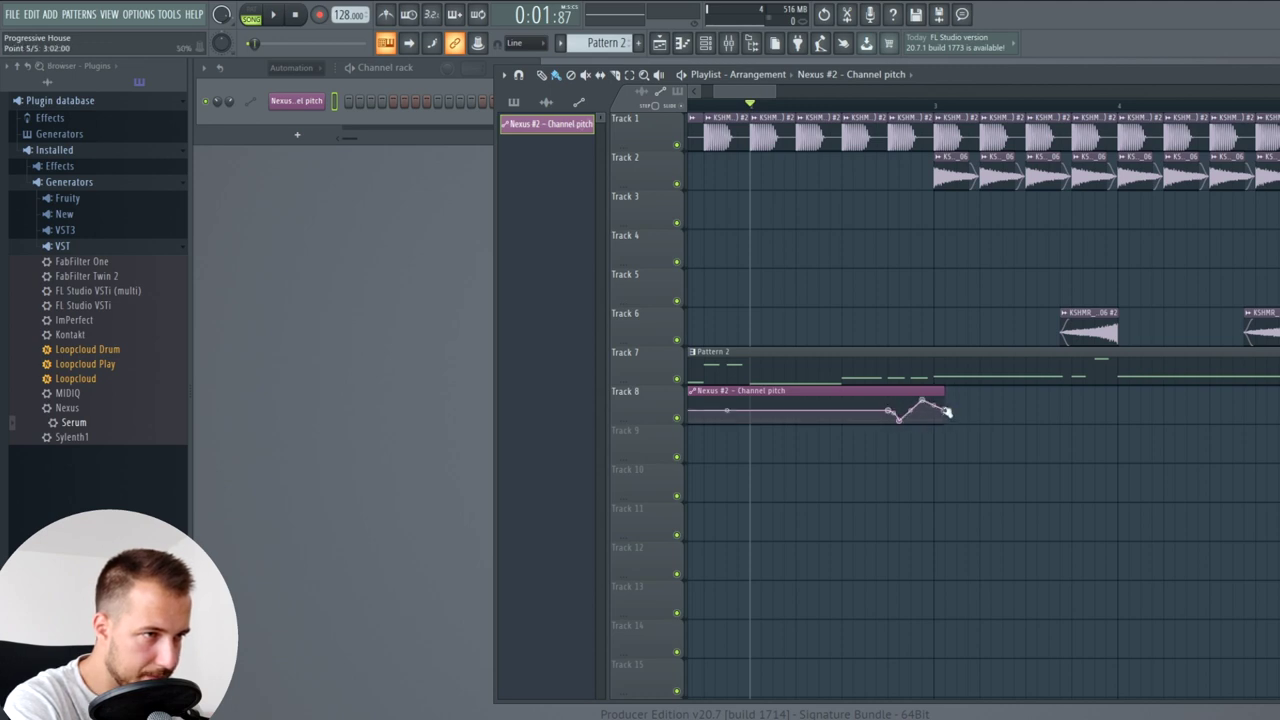
- Paste the copied starting value onto the pitch clip's last point at bar 3, playing from bar 2 to check the bend
{"action": "right_click", "coordinate": [935, 412]}
{"action": "left_click", "coordinate": [987, 648]}
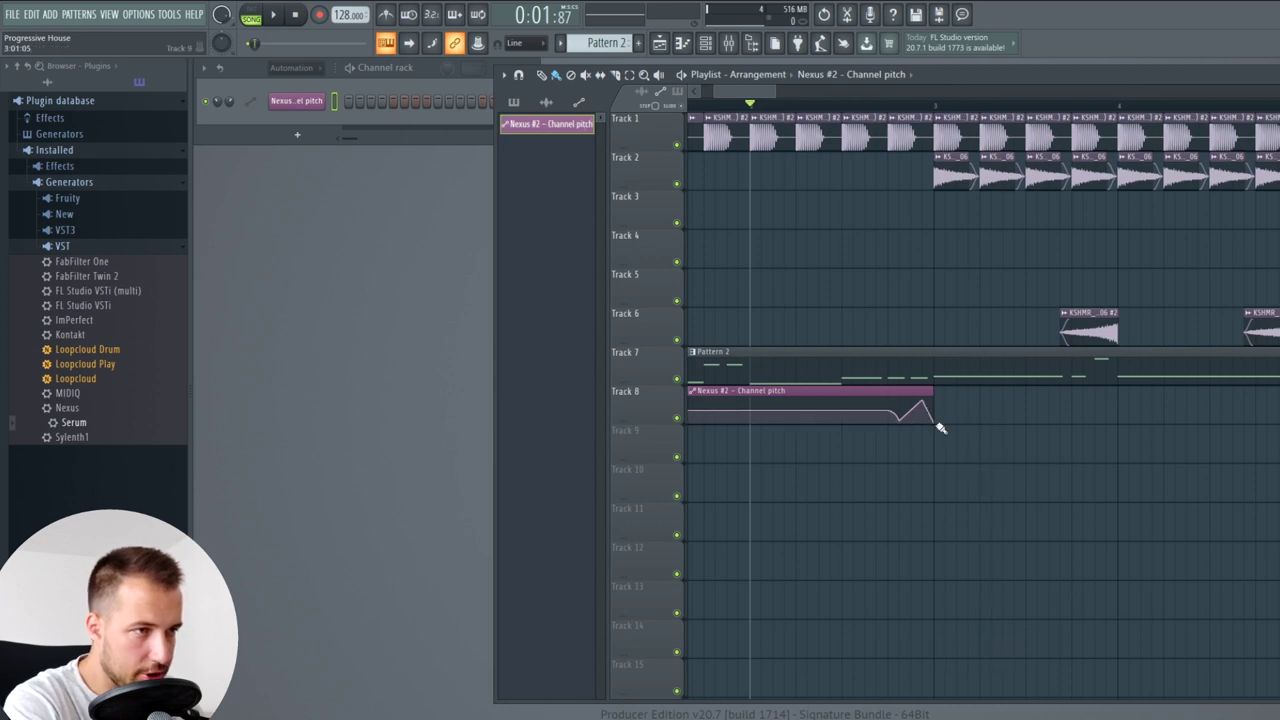
{"action": "right_click", "coordinate": [932, 424]}
{"action": "left_click", "coordinate": [988, 660]}
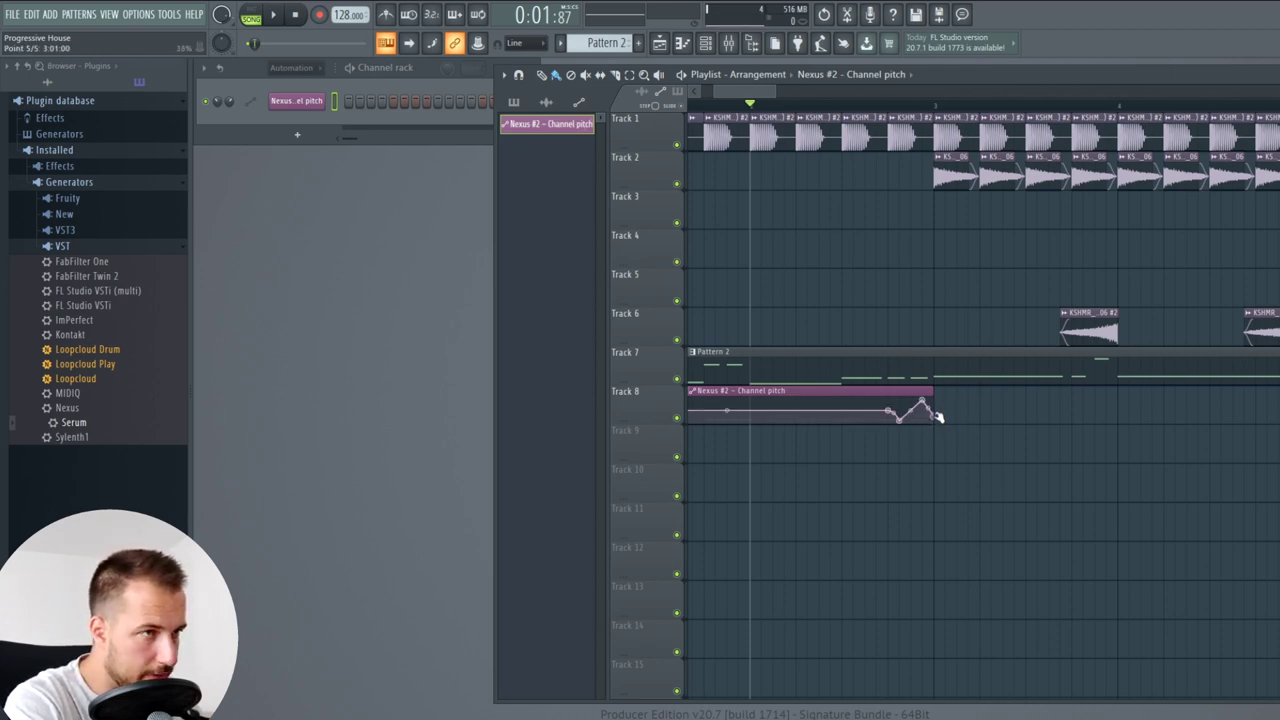
{"action": "left_click_drag", "start_coordinate": [848, 106], "coordinate": [752, 107]}
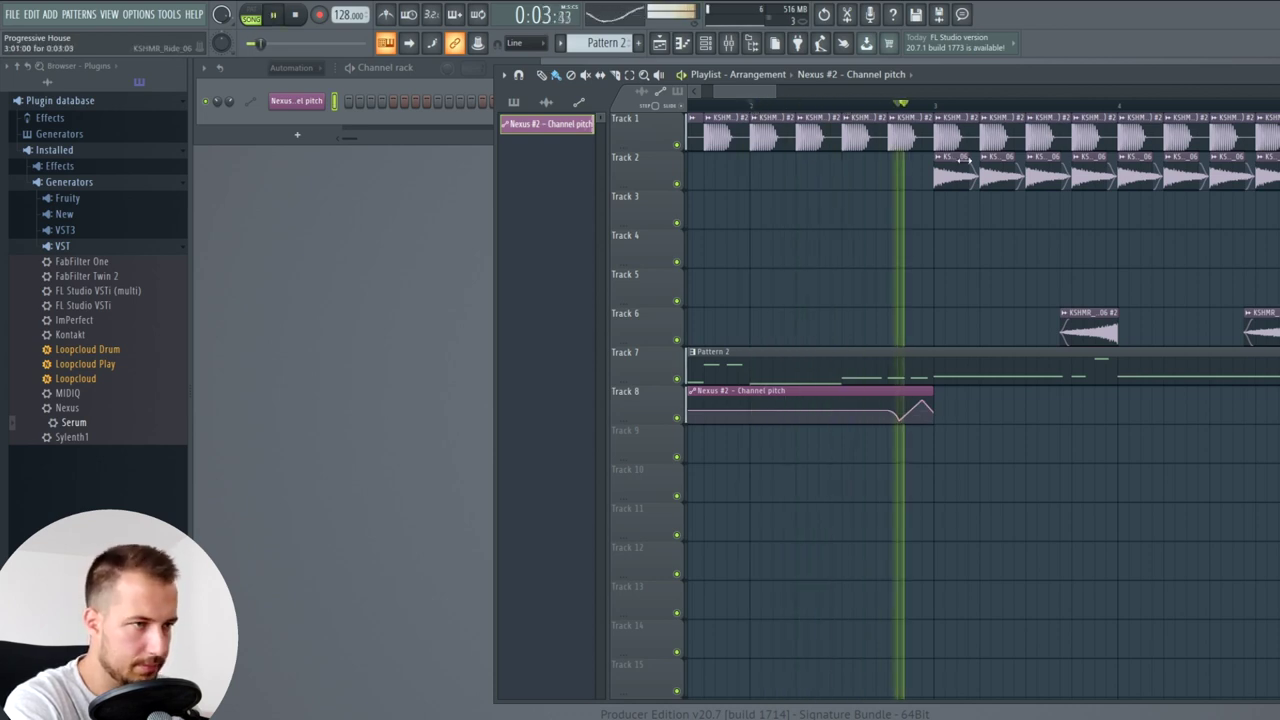
{"action": "key", "text": "space"}
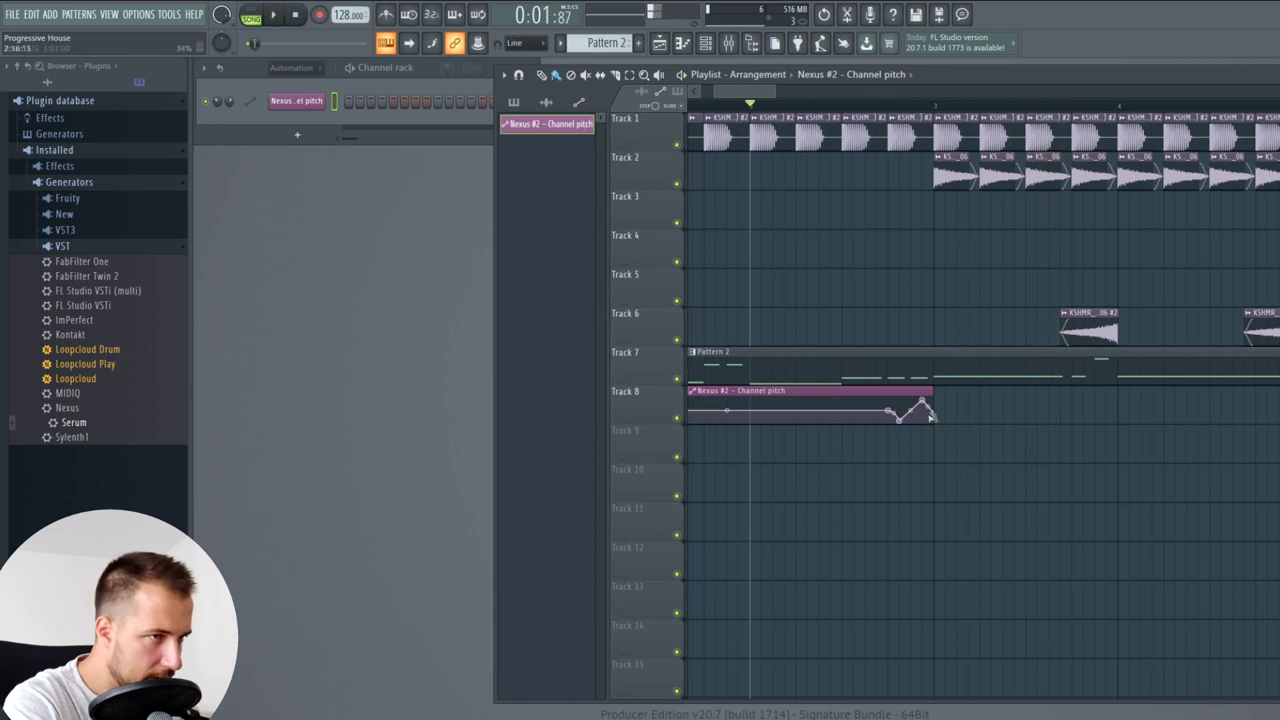
{"action": "right_click", "coordinate": [936, 414]}
{"action": "left_click", "coordinate": [1003, 651]}
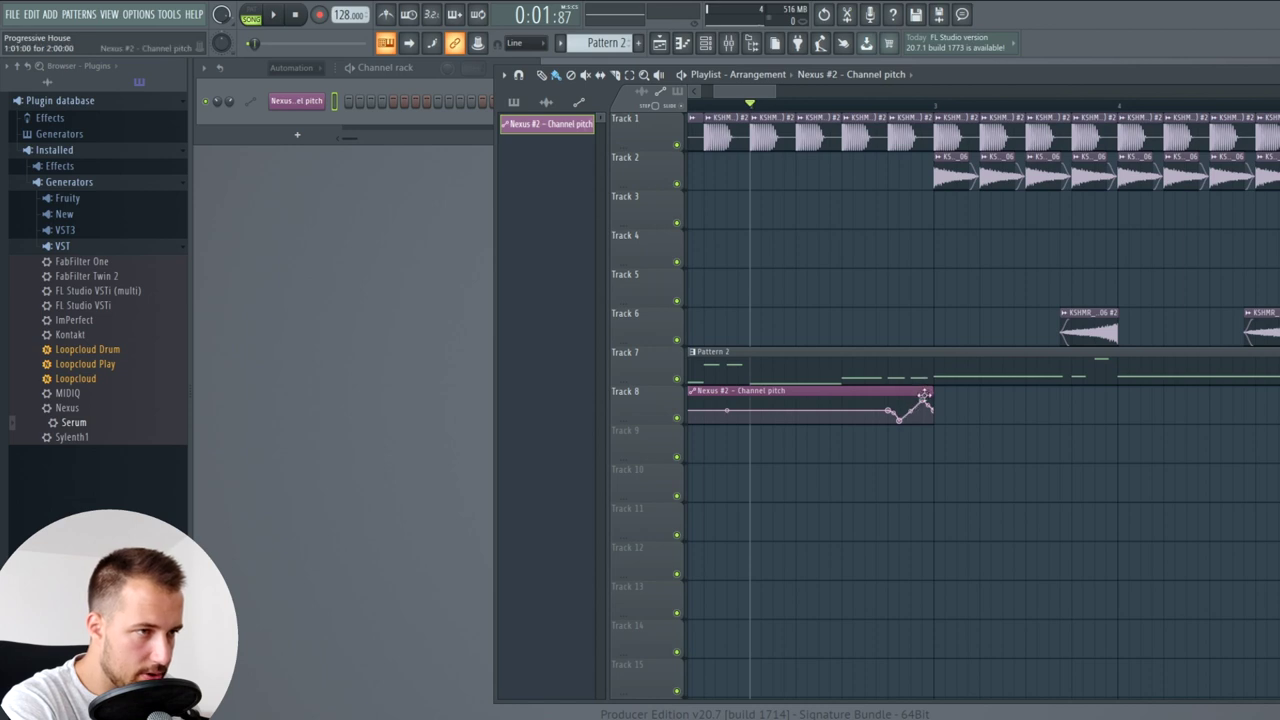
- Solo Tracks 7 and 8 and play from the middle of bar 2 to check the pitch bend with the bassline
{"action": "left_click", "coordinate": [837, 108]}
{"action": "key", "text": "space"}
{"action": "key", "text": "space"}
{"action": "right_click", "coordinate": [677, 418]}
{"action": "left_click", "coordinate": [677, 380]}
{"action": "key", "text": "space"}
{"action": "key", "text": "space"}
{"action": "key", "text": "space"}
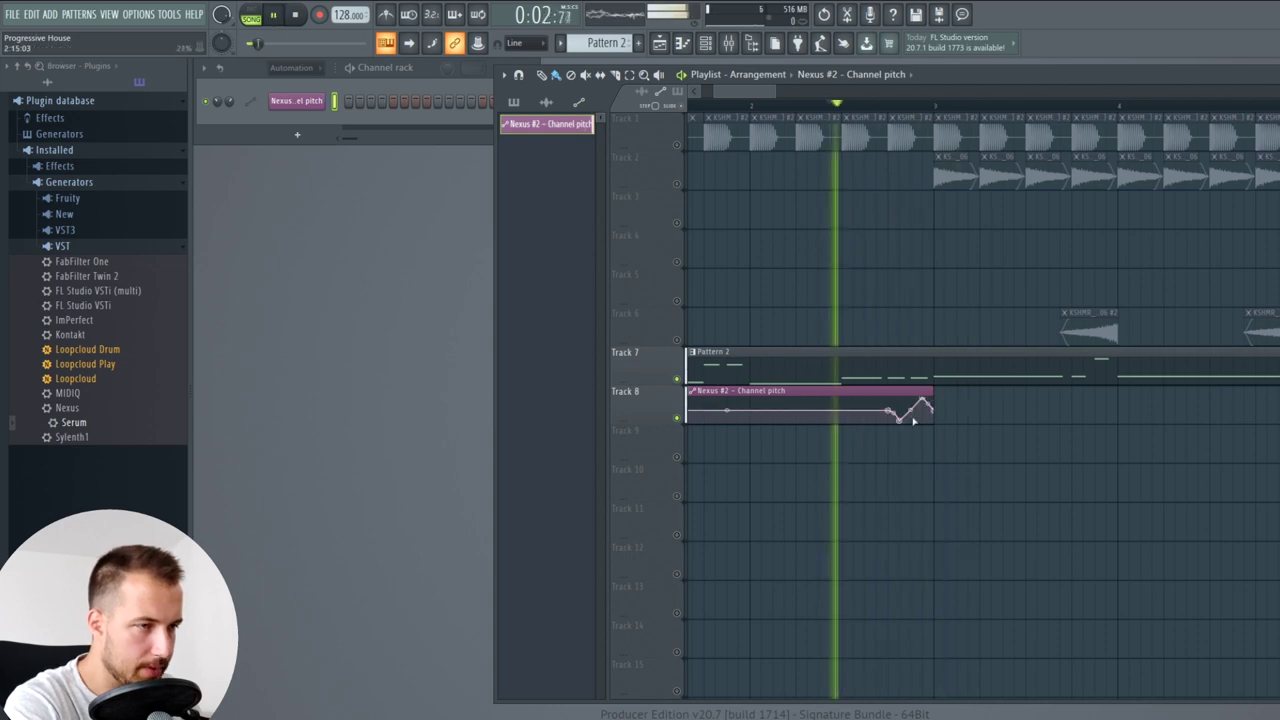
{"action": "key", "text": "space"}
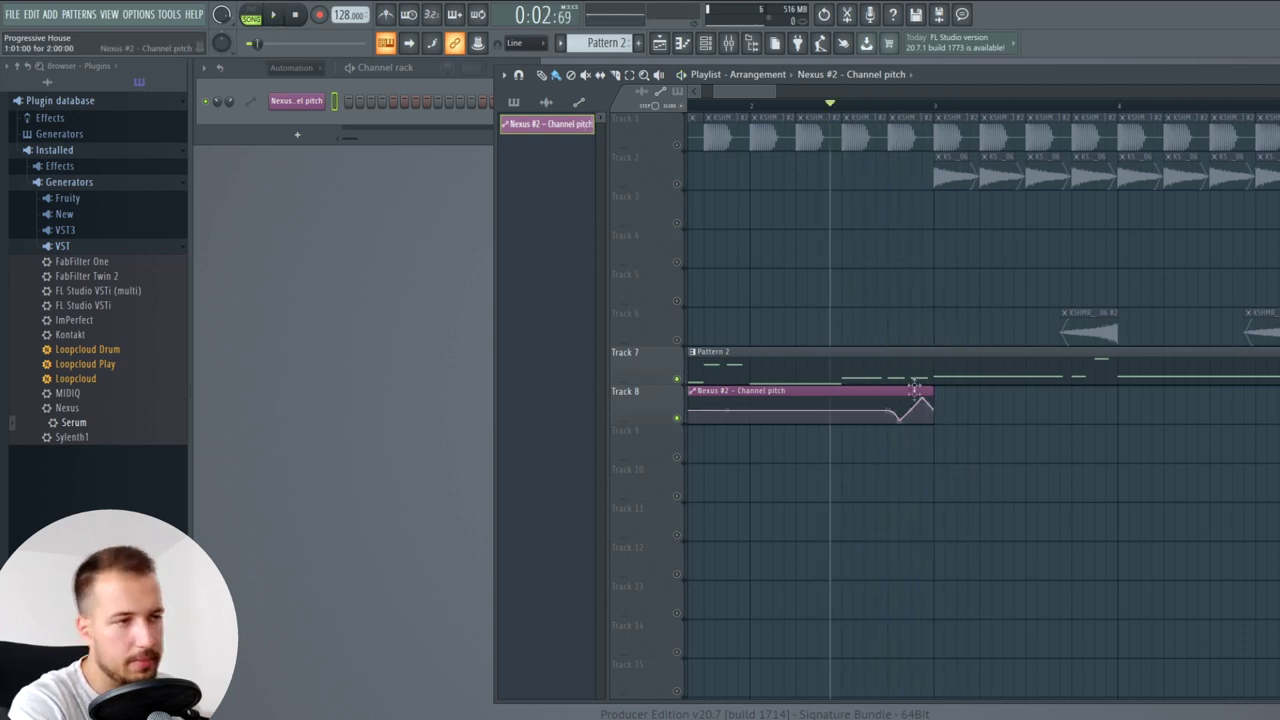
- Curve the rise between the pitch clip's dip and peak just before bar 3, playing the section to check it
{"action": "key", "text": "space"}
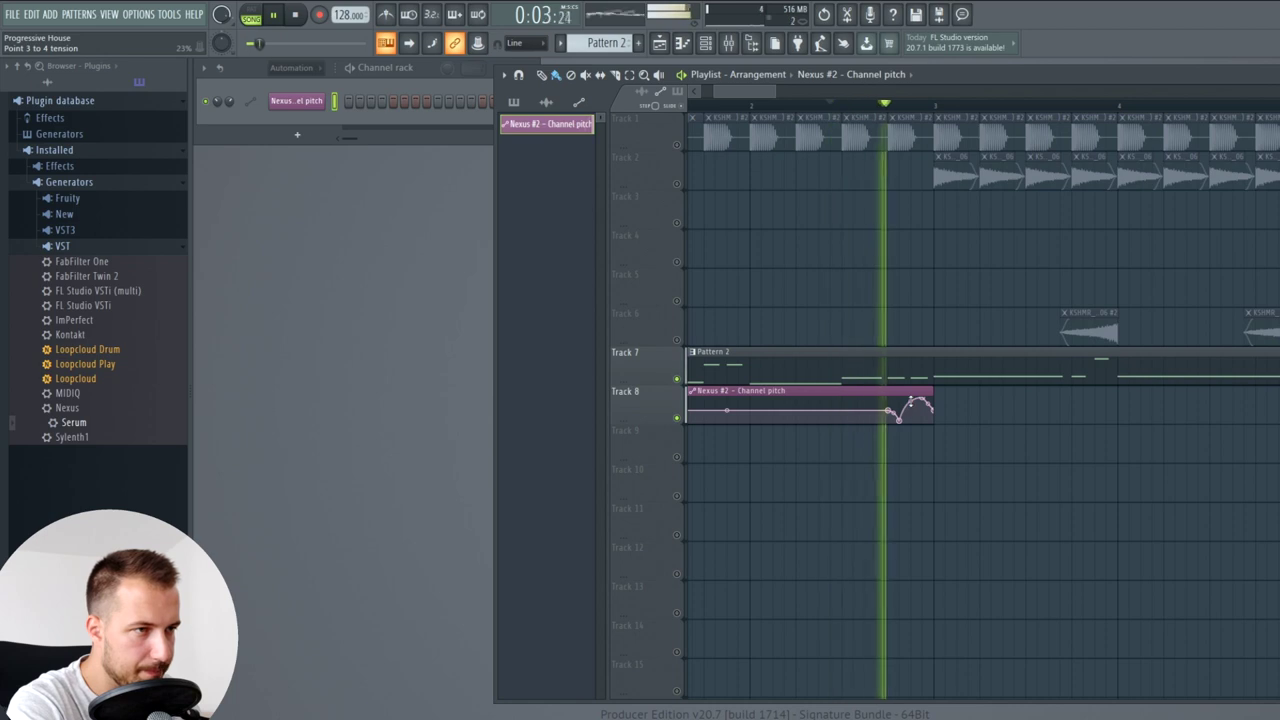
{"action": "key", "text": "space"}
{"action": "key", "text": "space"}
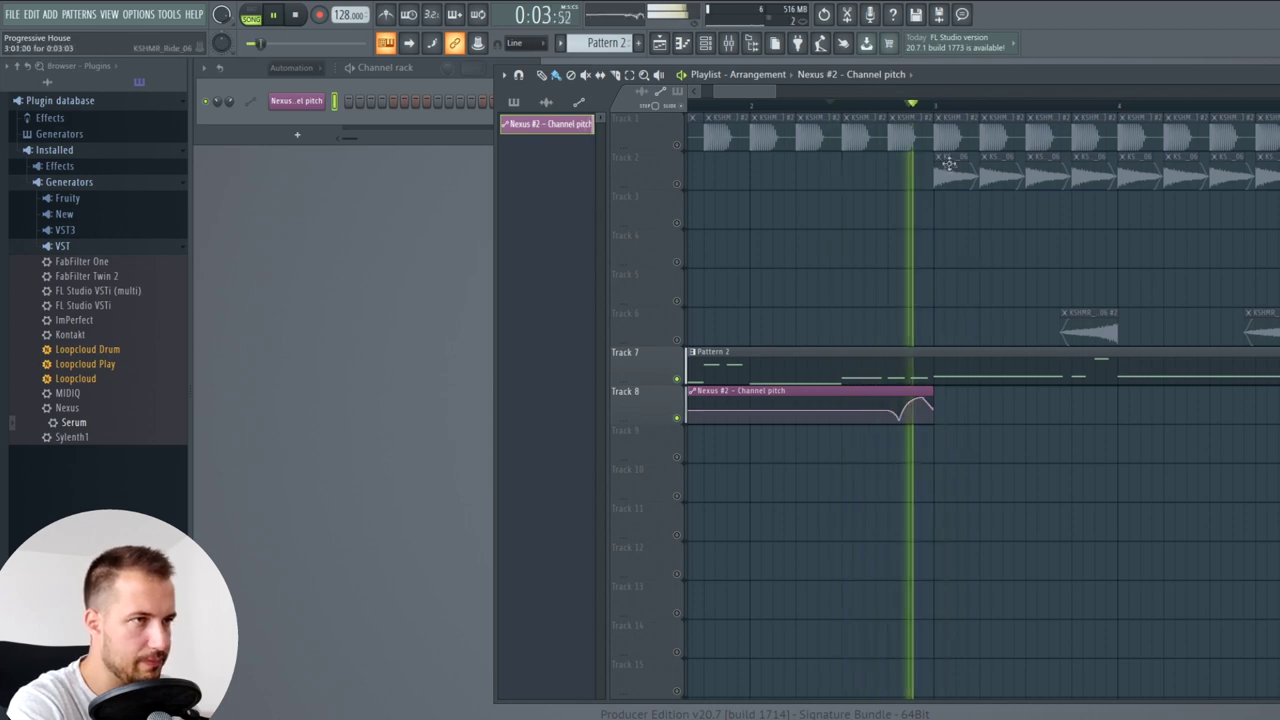
{"action": "key", "text": "space"}
- Duplicate the Nexus #2 channel pitch clip on Track 8 to bar 3 and make the copy unique
{"action": "scroll", "coordinate": [934, 112], "scroll_direction": "down", "scroll_amount": 4}
{"action": "left_click_drag", "start_coordinate": [733, 391], "coordinate": [905, 392]}
{"action": "key", "text": "space"}
{"action": "left_click", "coordinate": [866, 393]}
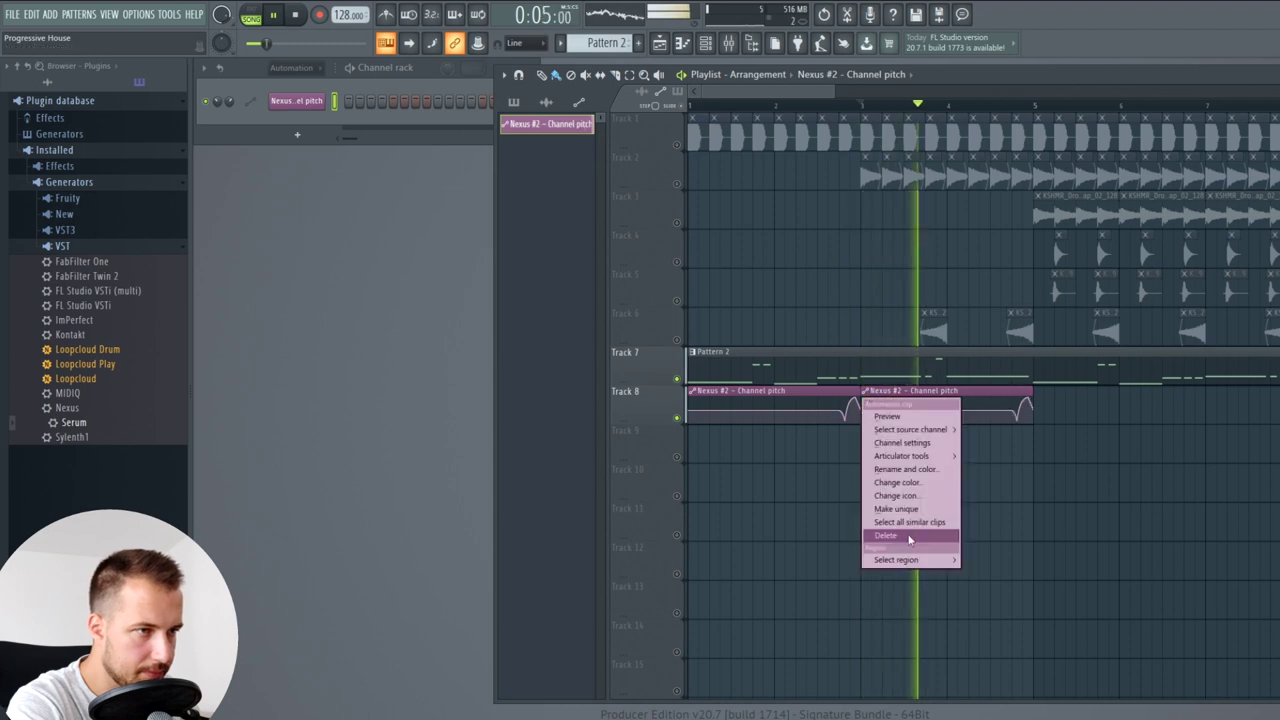
{"action": "left_click", "coordinate": [905, 509]}
{"action": "key", "text": "space"}
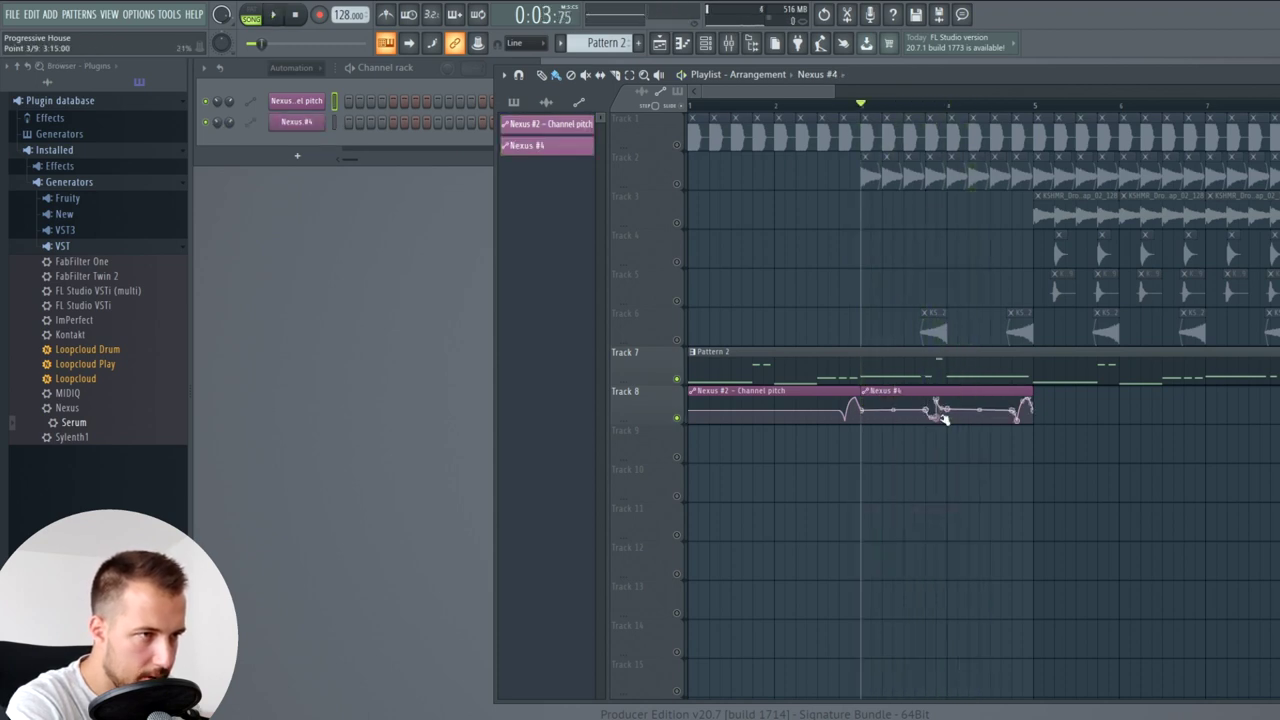
- Shape a pitch peak followed by a dip just before bar 4 in the unique Nexus #4 clip and play it
{"action": "scroll", "coordinate": [944, 418], "scroll_direction": "up", "scroll_amount": 5}
{"action": "left_click_drag", "start_coordinate": [924, 403], "coordinate": [952, 421]}
{"action": "key", "text": "space"}
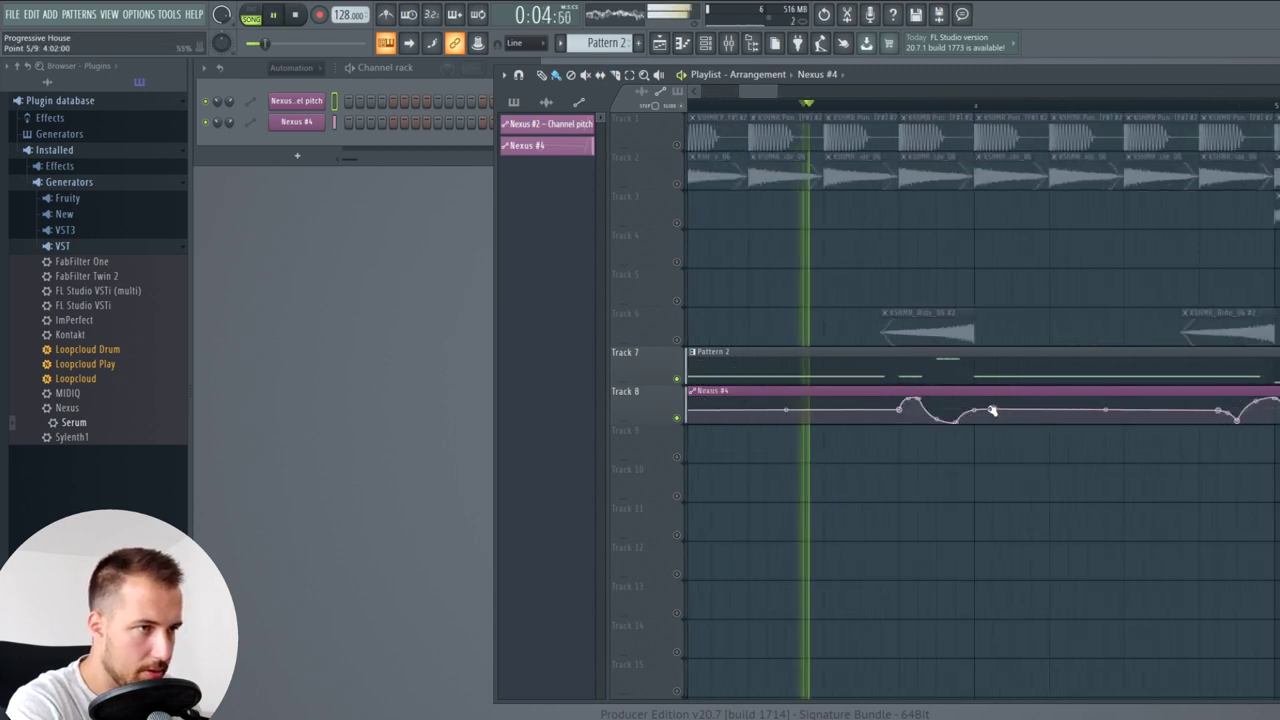
{"action": "key", "text": "space"}
- Paste the copied 50% value onto the Nexus #4 clip's points at 3:13, 4:01 and 4:13, checking by playback
{"action": "right_click", "coordinate": [903, 410]}
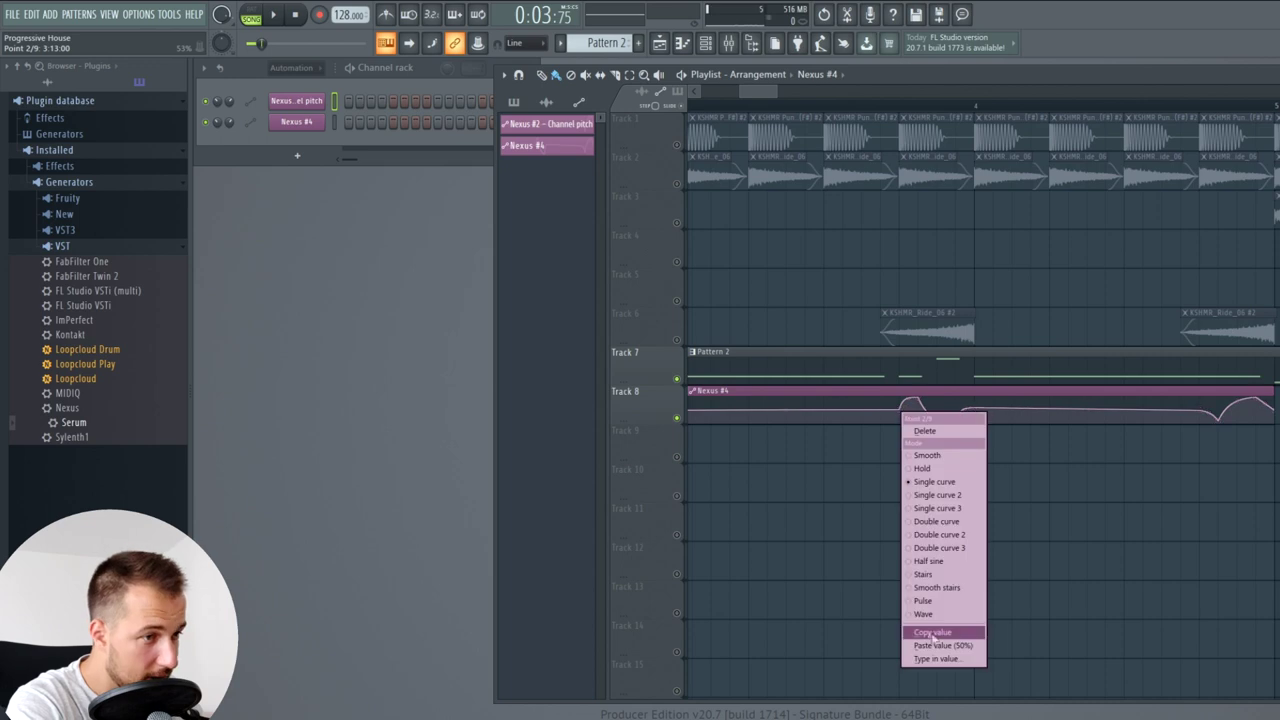
{"action": "left_click", "coordinate": [943, 646]}
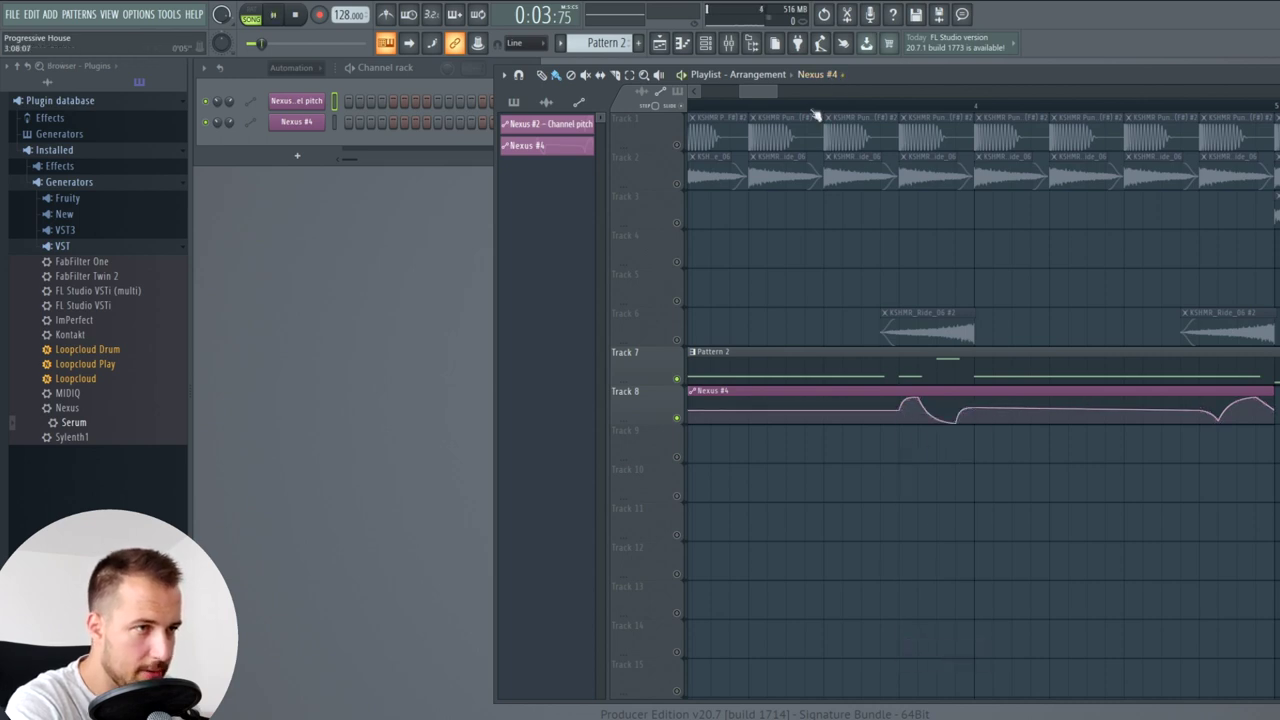
{"action": "key", "text": "space"}
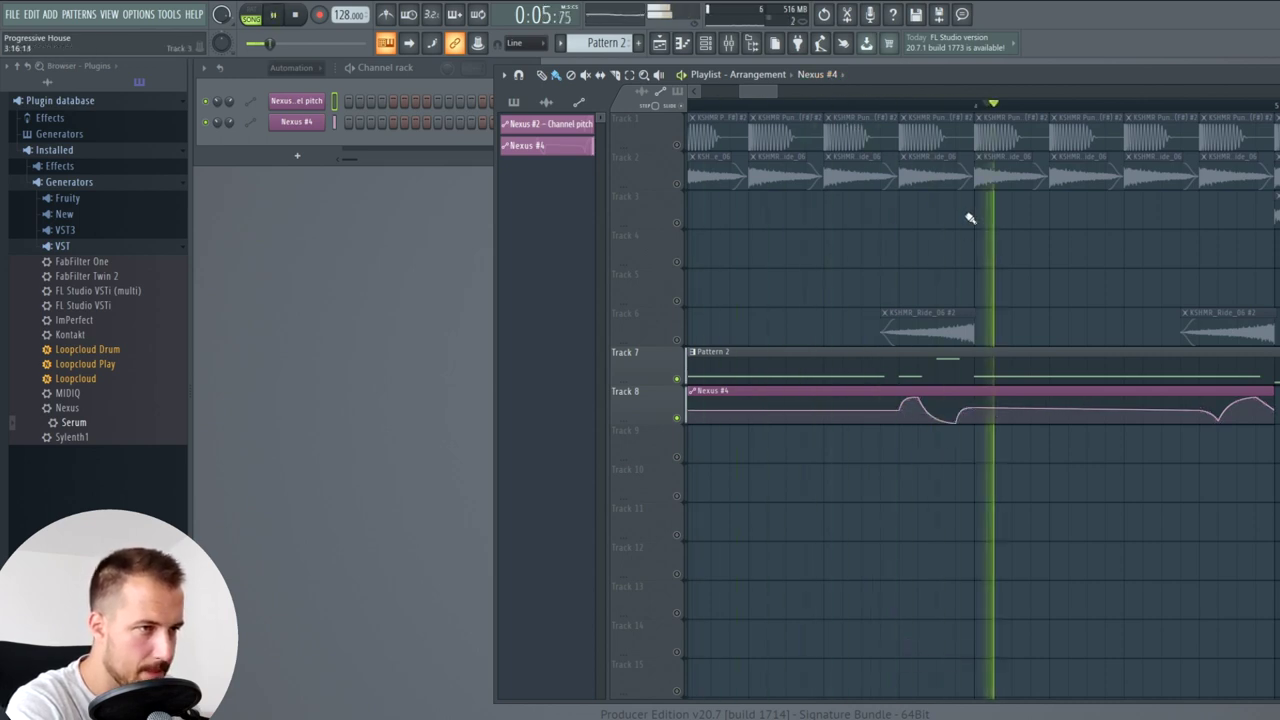
{"action": "right_click", "coordinate": [976, 411]}
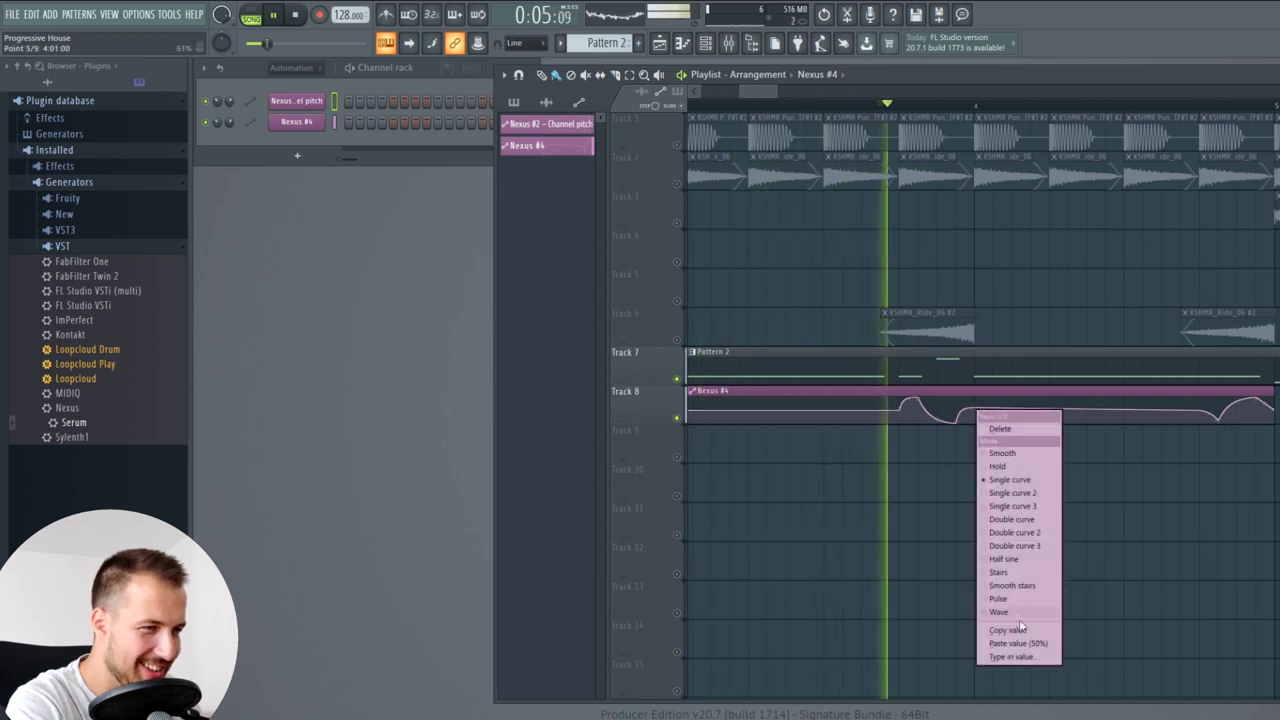
{"action": "left_click", "coordinate": [1015, 612]}
{"action": "key", "text": "space"}
{"action": "right_click", "coordinate": [1203, 412]}
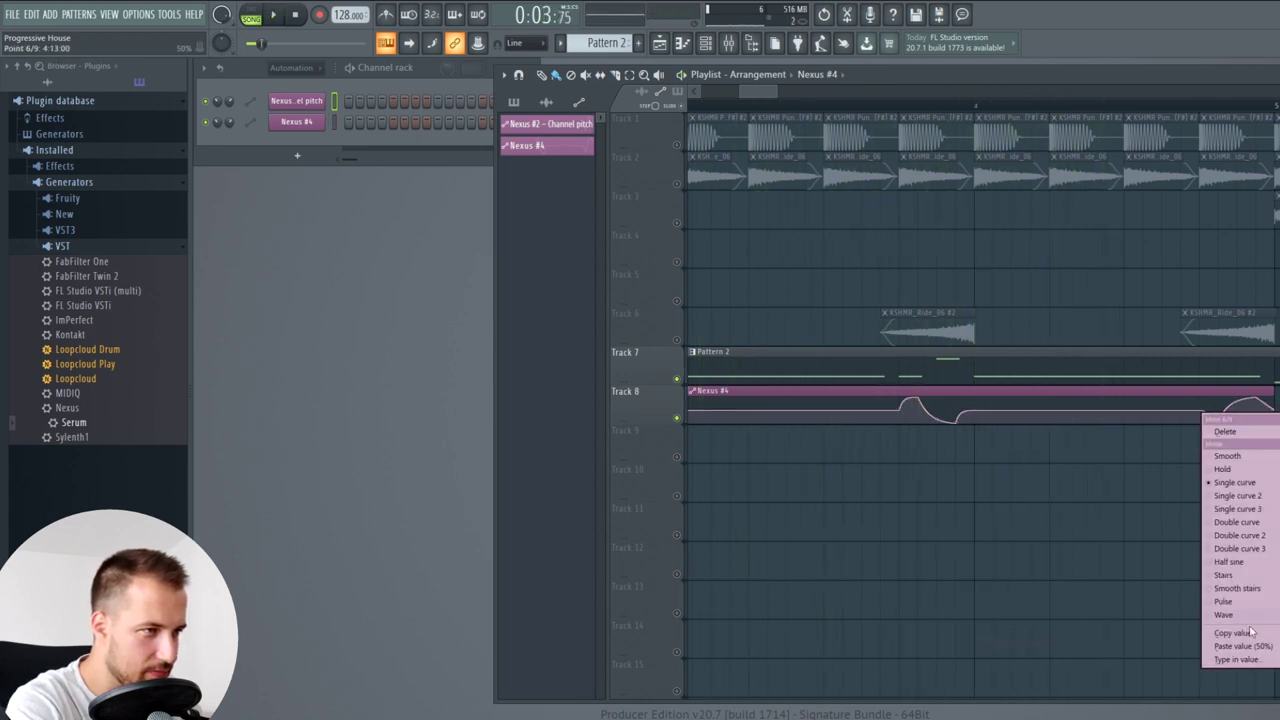
{"action": "left_click", "coordinate": [1247, 617]}
{"action": "key", "text": "space"}
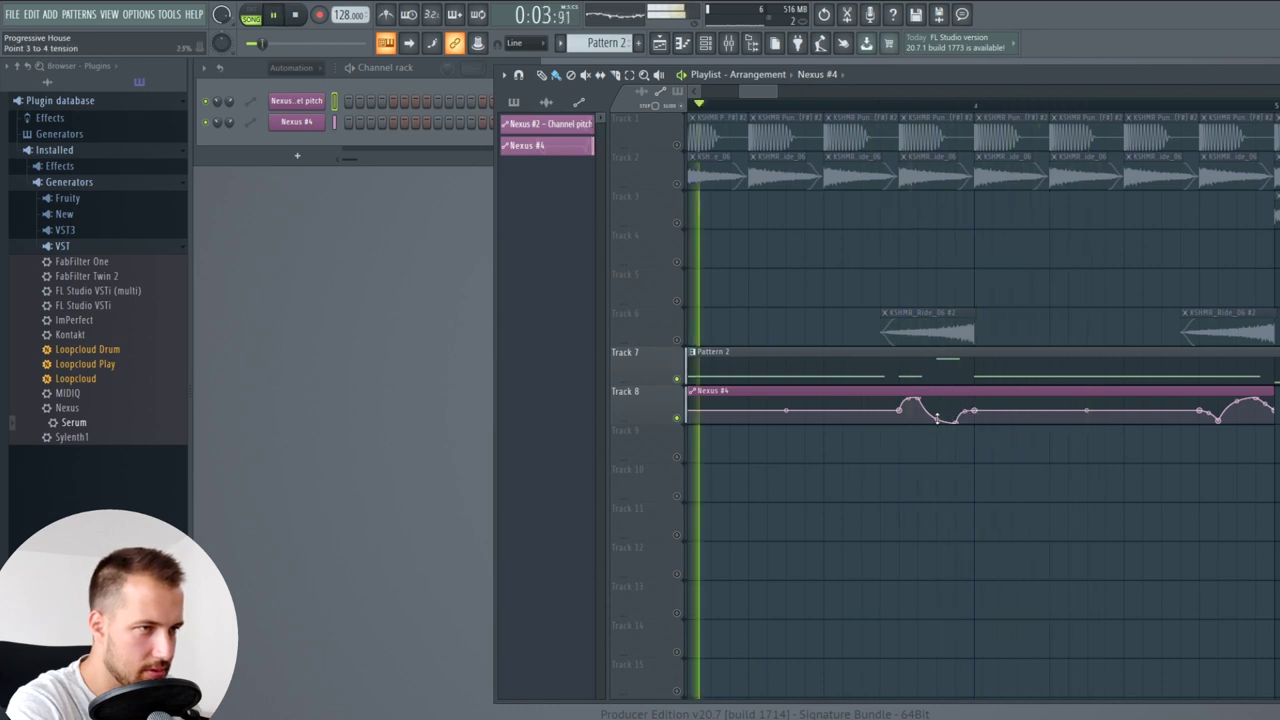
- Straighten the curve falling from the peak to the dip before bar 4 and play from bar 3 to check it
{"action": "left_click_drag", "start_coordinate": [937, 418], "coordinate": [937, 408]}
{"action": "key", "text": "space"}
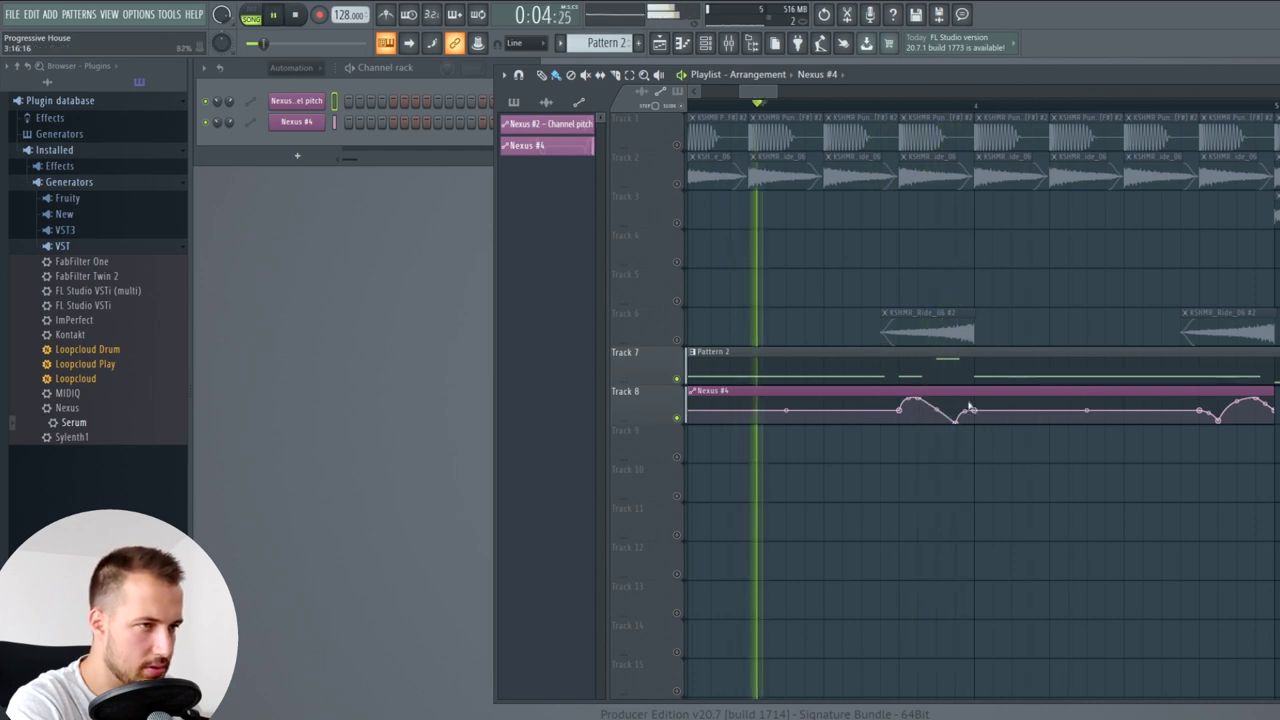
{"action": "key", "text": "space"}
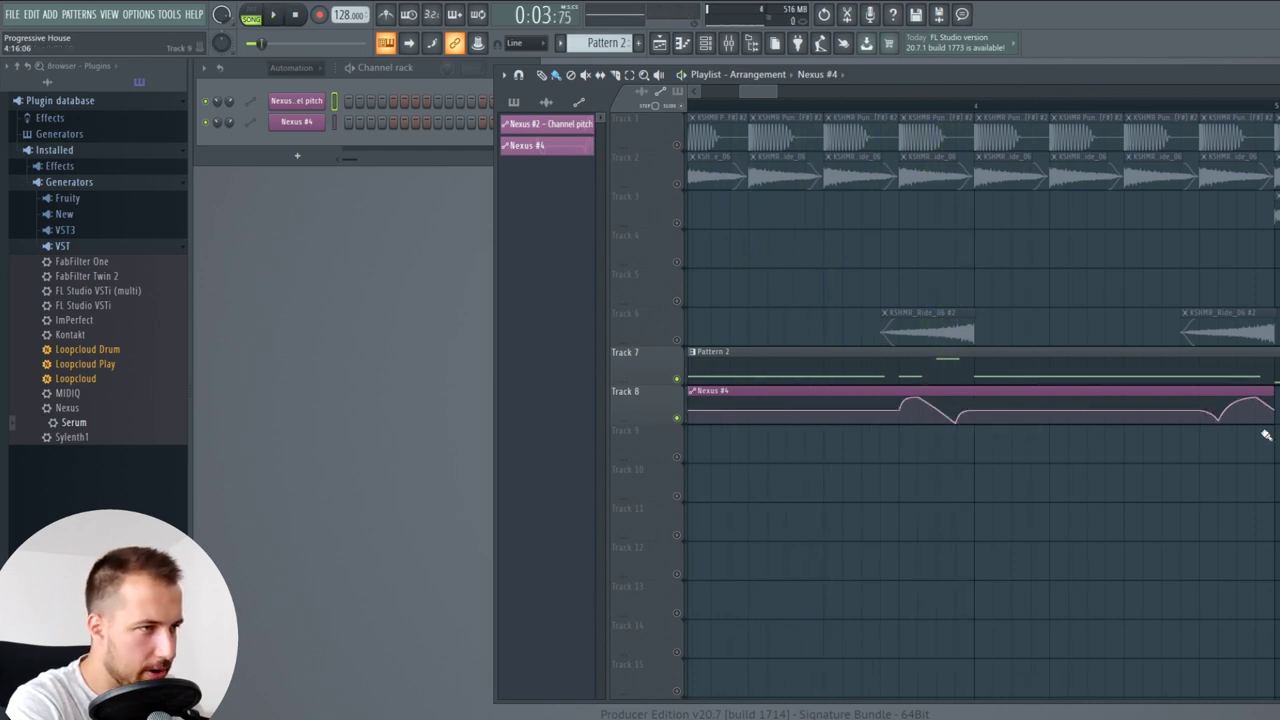
- Reshape the last bend of the Nexus #4 clip just before bar 5 and play from mid bar 4 to check it
{"action": "mouse_move", "coordinate": [1220, 419]}
{"action": "left_mouse_down"}
{"action": "mouse_move", "coordinate": [1220, 380]}
{"action": "mouse_move", "coordinate": [1220, 398]}
{"action": "left_mouse_up"}
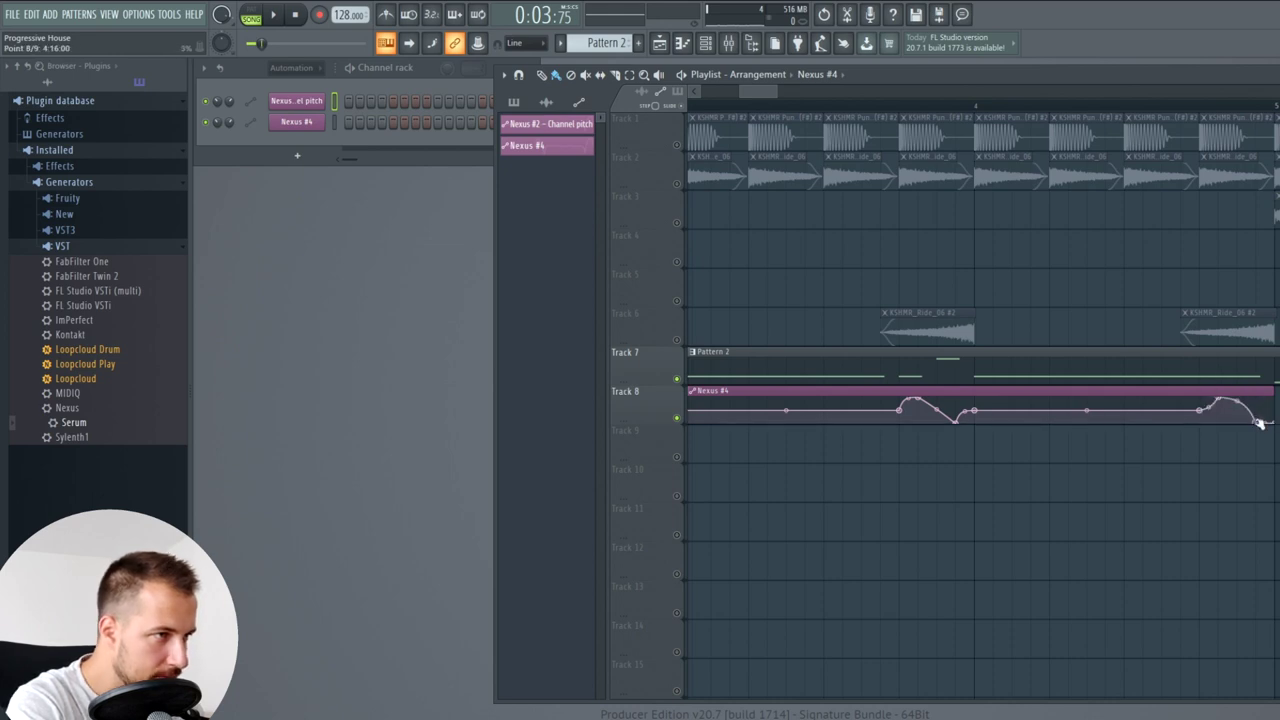
{"action": "left_click", "coordinate": [1146, 106]}
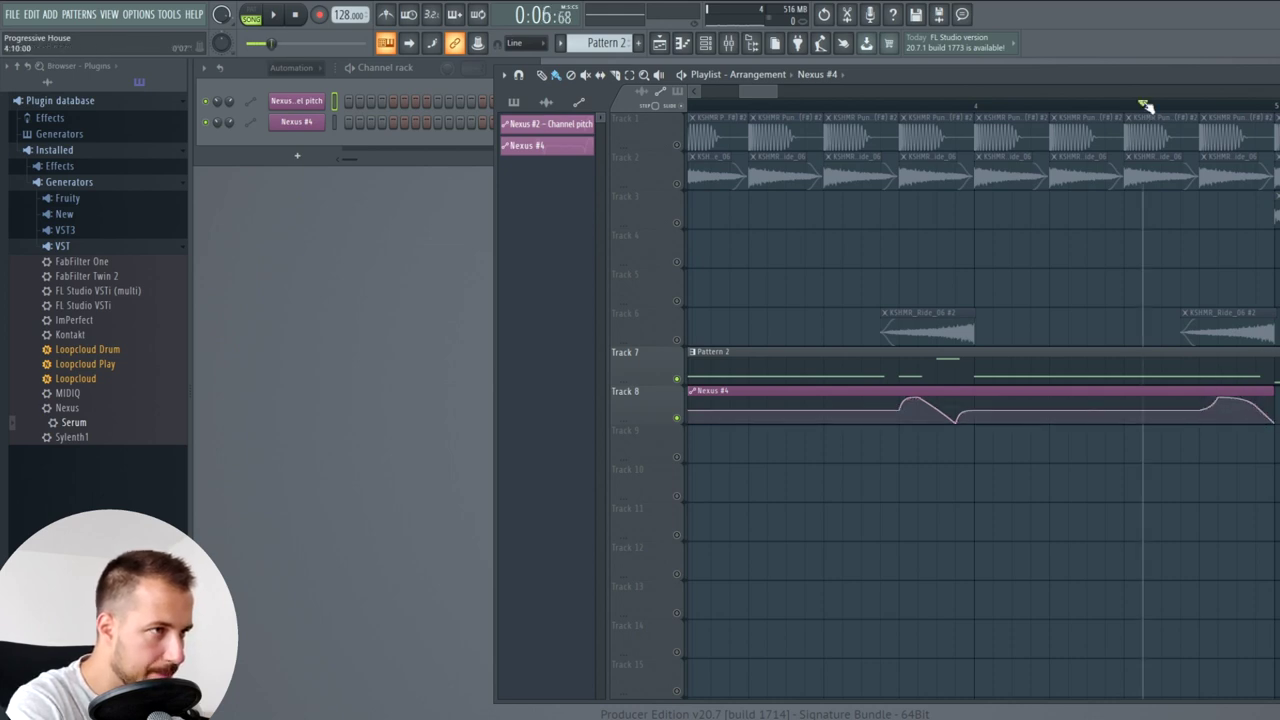
{"action": "key", "text": "space"}
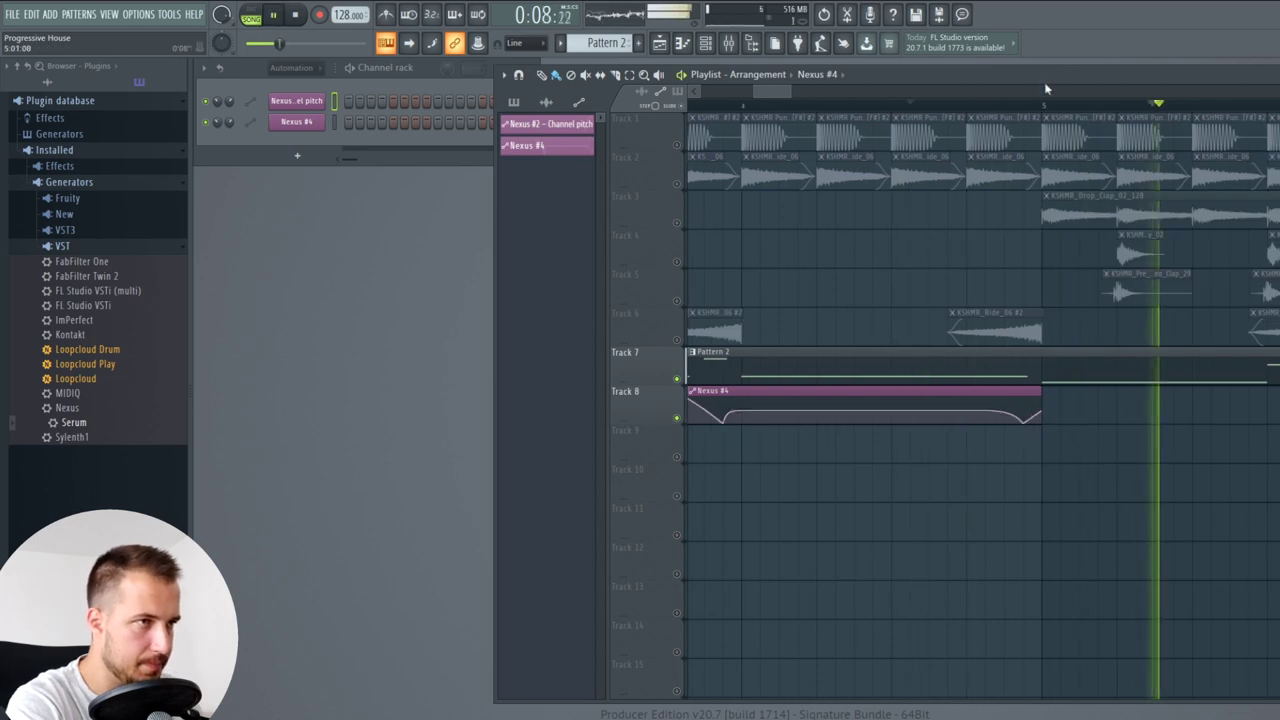
{"action": "key", "text": "space"}
- Select both pitch clips on Track 8 and duplicate them to bars 5 through 8
{"action": "scroll", "coordinate": [1040, 100], "scroll_direction": "down", "scroll_amount": 3}
{"action": "scroll", "coordinate": [1034, 110], "scroll_direction": "down", "scroll_amount": 1}
{"action": "left_click_drag", "start_coordinate": [962, 446], "coordinate": [622, 431]}
{"action": "key", "text": "ctrl+b"}
- Turn all playlist tracks back on, clear the clip selection, and play the arrangement from bar 1
{"action": "right_click", "coordinate": [679, 144]}
{"action": "right_click", "coordinate": [679, 144]}
{"action": "left_click", "coordinate": [717, 107]}
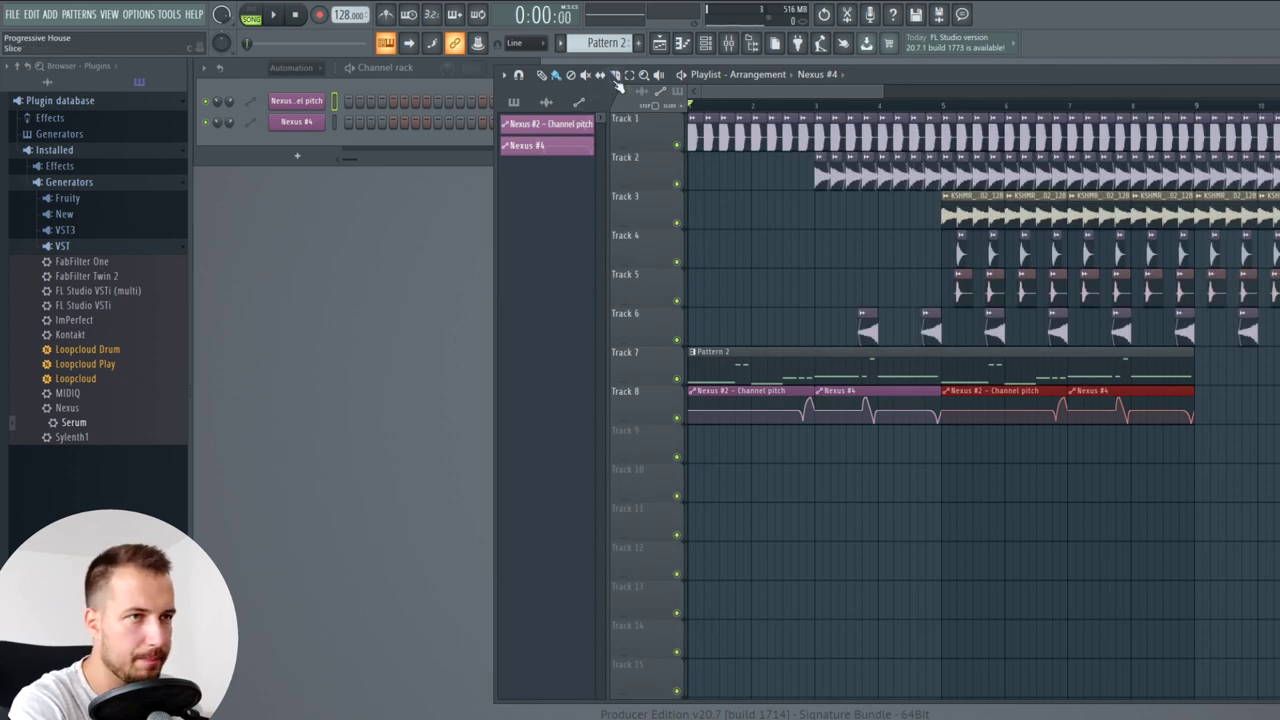
{"action": "left_click", "coordinate": [789, 266], "text": "ctrl"}
{"action": "key", "text": "space"}
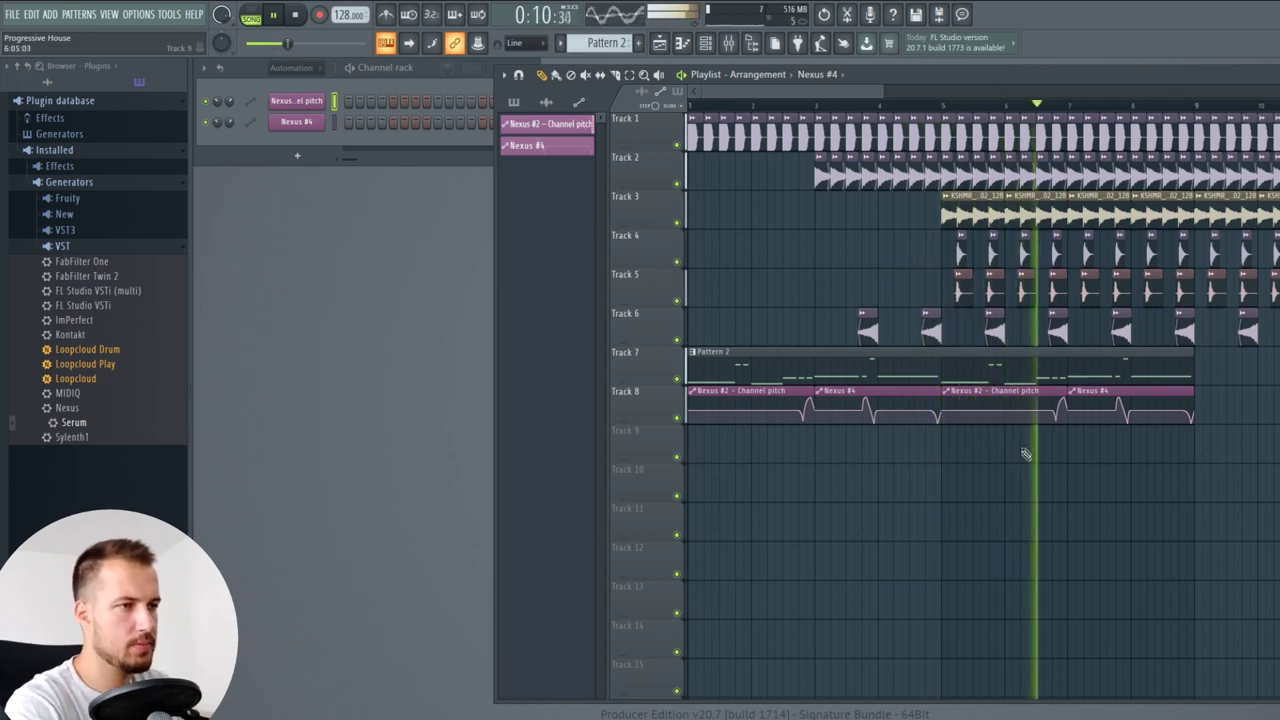
{"action": "key", "text": "space"}
- Add a pitch dip and a curved peak just before bar 2 in the first Nexus #2 pitch clip and play it
{"action": "scroll", "coordinate": [724, 112], "scroll_direction": "up", "scroll_amount": 3}
{"action": "scroll", "coordinate": [724, 113], "scroll_direction": "up", "scroll_amount": 3}
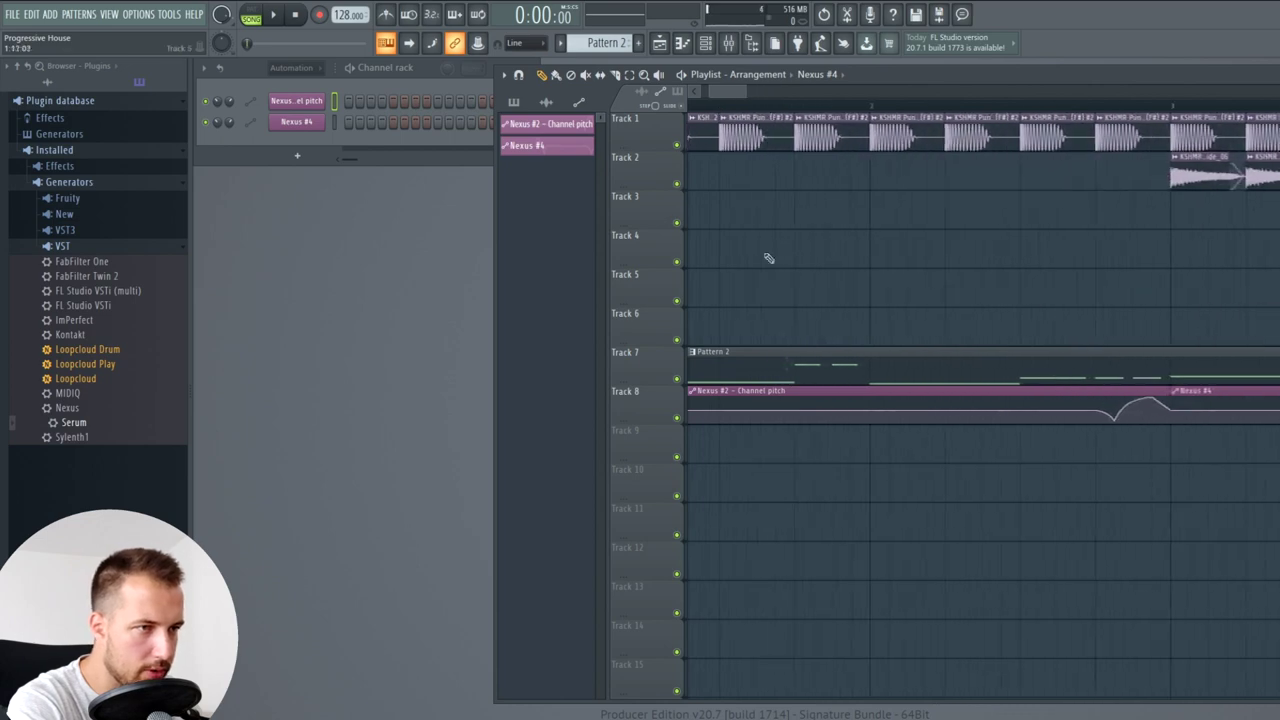
{"action": "right_click", "coordinate": [796, 410]}
{"action": "left_click_drag", "start_coordinate": [861, 405], "coordinate": [861, 402]}
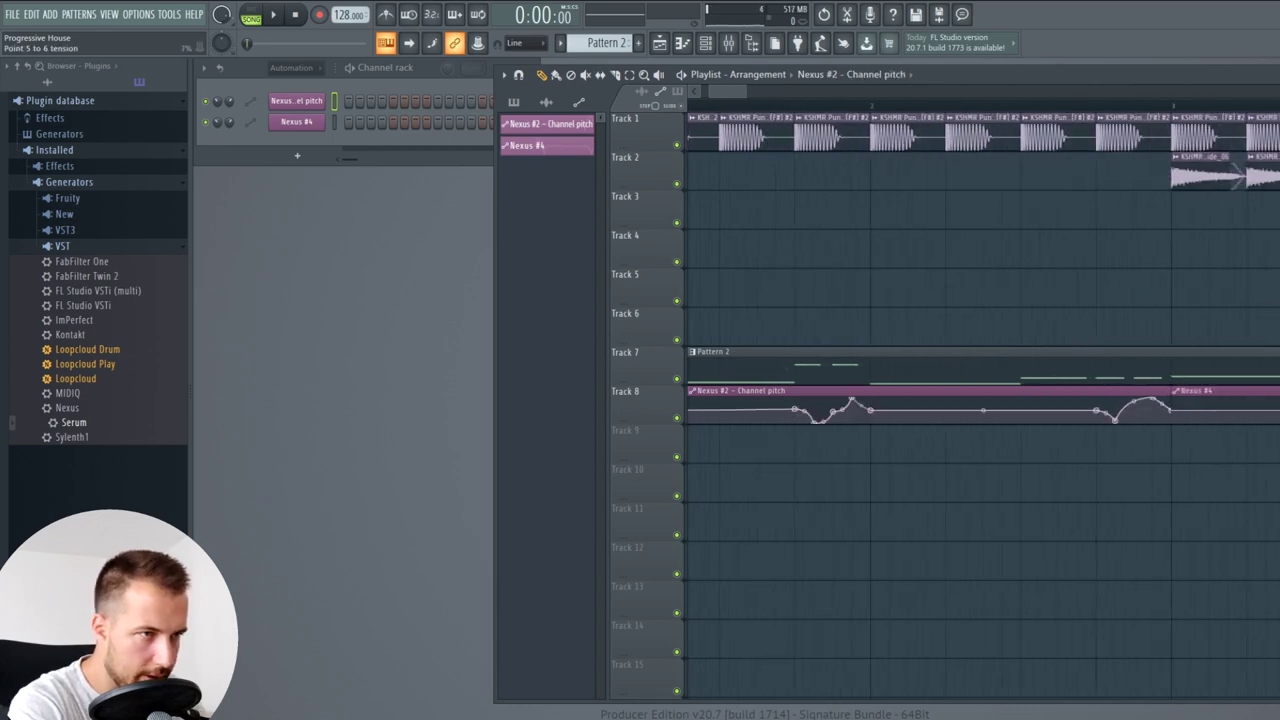
{"action": "key", "text": "space"}
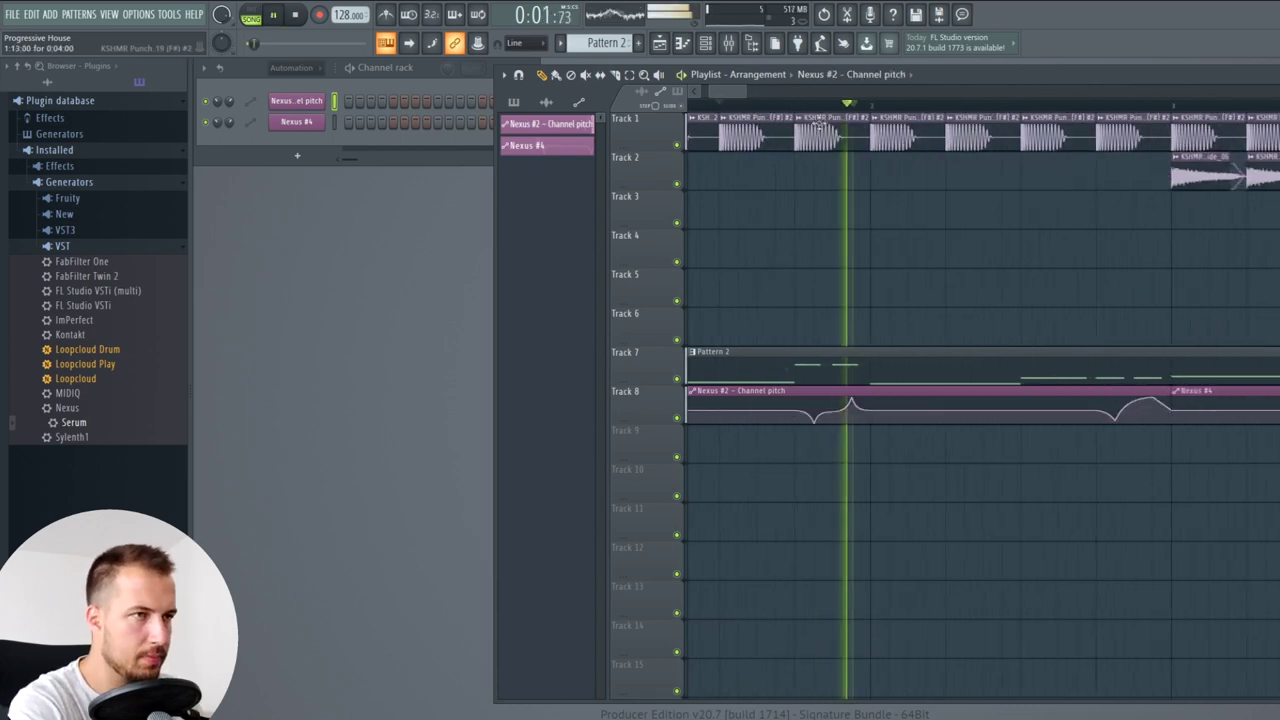
- Stop playback and duplicate Pattern 2 and all the Track 8 pitch clips to bars 9 through 16
{"action": "scroll", "coordinate": [770, 100], "scroll_direction": "down", "scroll_amount": 5}
{"action": "key", "text": "space"}
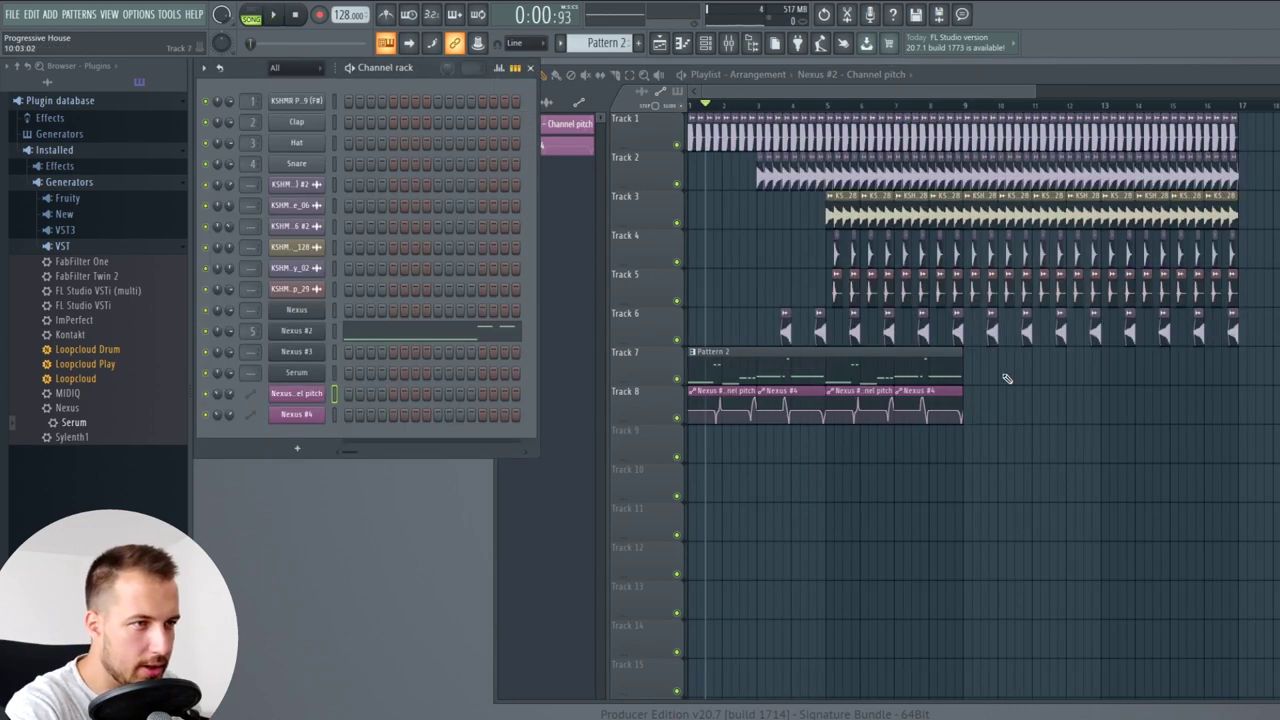
{"action": "left_click_drag", "start_coordinate": [985, 376], "coordinate": [692, 438]}
{"action": "left_click_drag", "start_coordinate": [766, 378], "coordinate": [817, 366]}
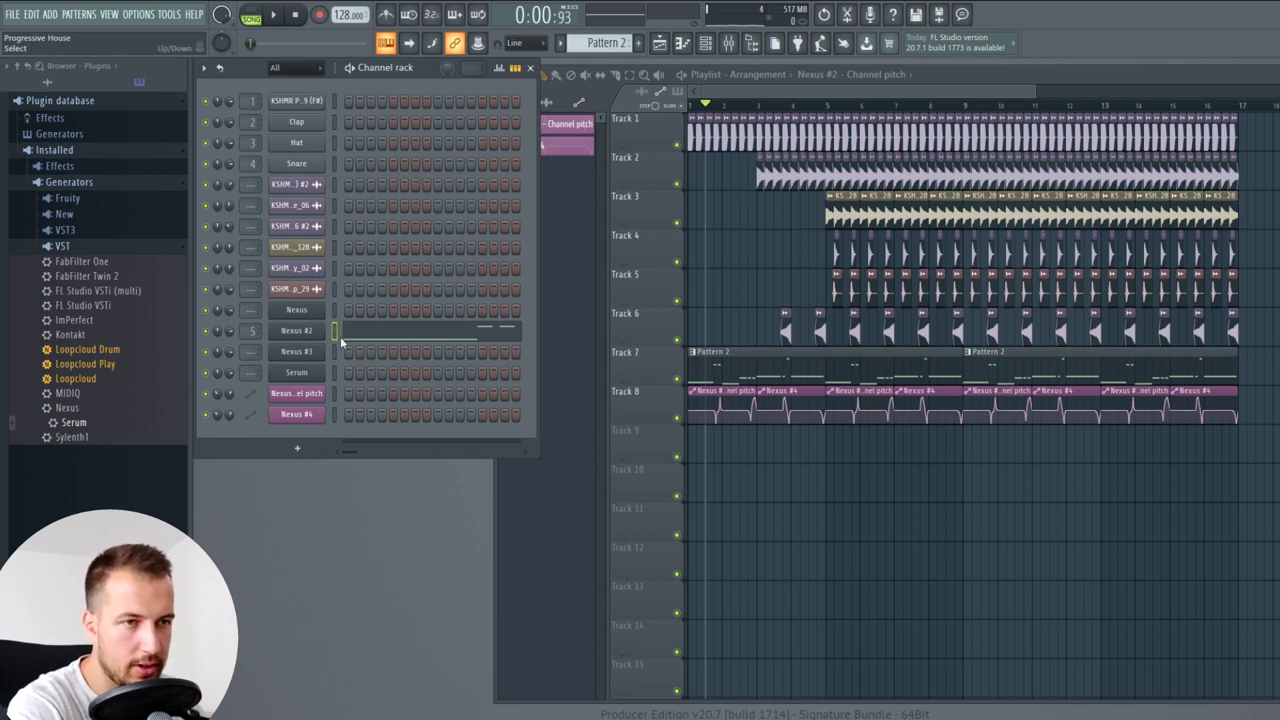
- Create a new pattern and paste the copied bass notes into the Nexus #3 channel's piano roll
{"action": "key", "text": "F4"}
{"action": "key", "text": "v"}
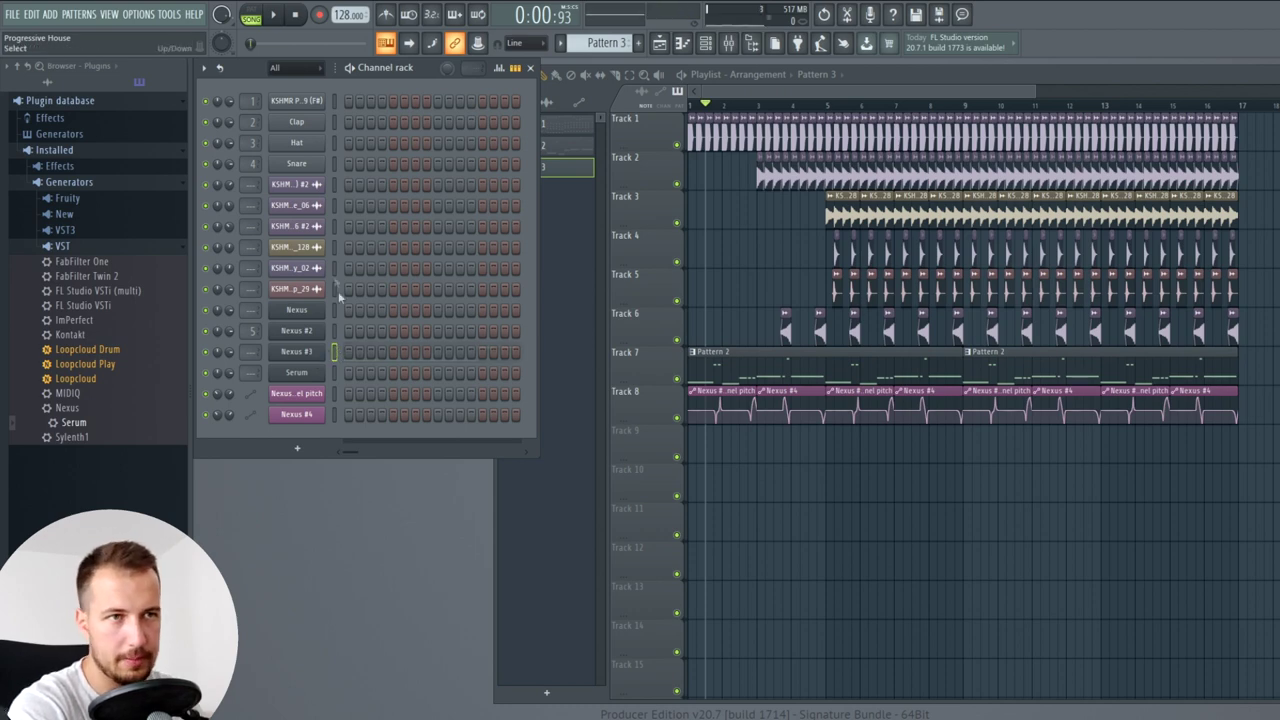
{"action": "key", "text": "ctrl+v"}
{"action": "key", "text": "l"}
{"action": "key", "text": "space"}
{"action": "left_click", "coordinate": [421, 358]}
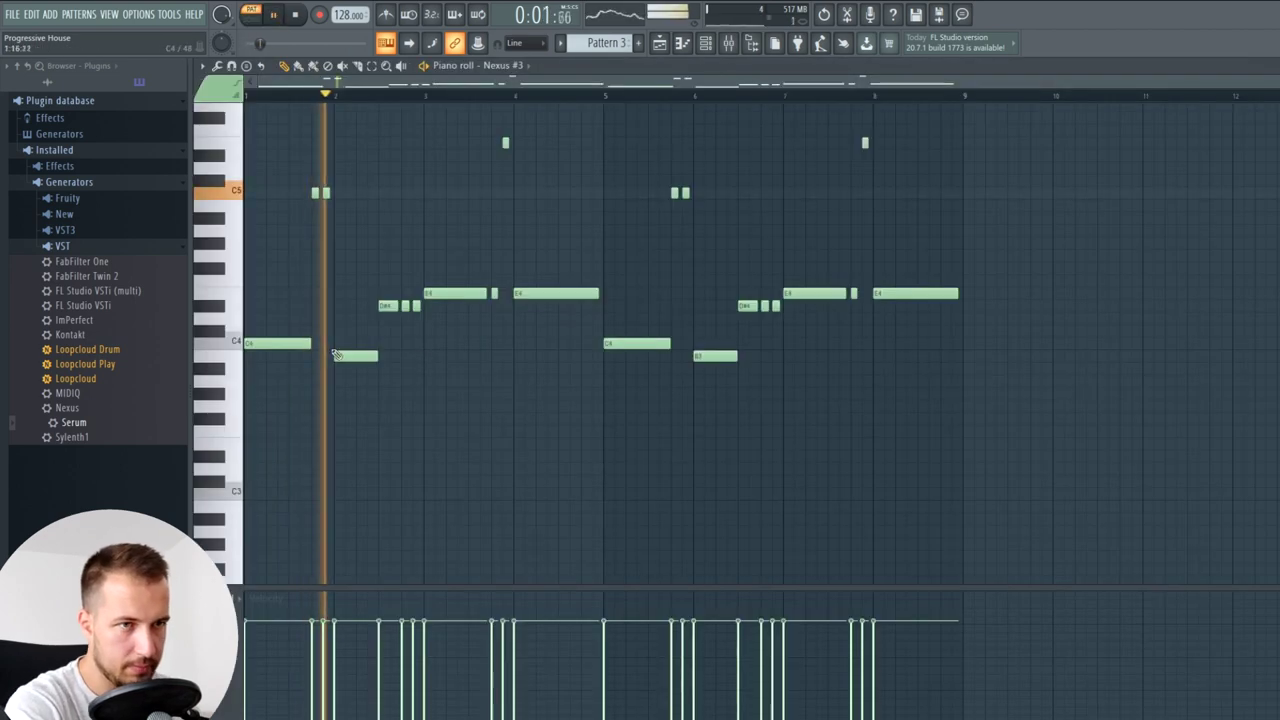
{"action": "scroll", "coordinate": [380, 330], "scroll_direction": "up", "scroll_amount": 2}
{"action": "key", "text": "space"}
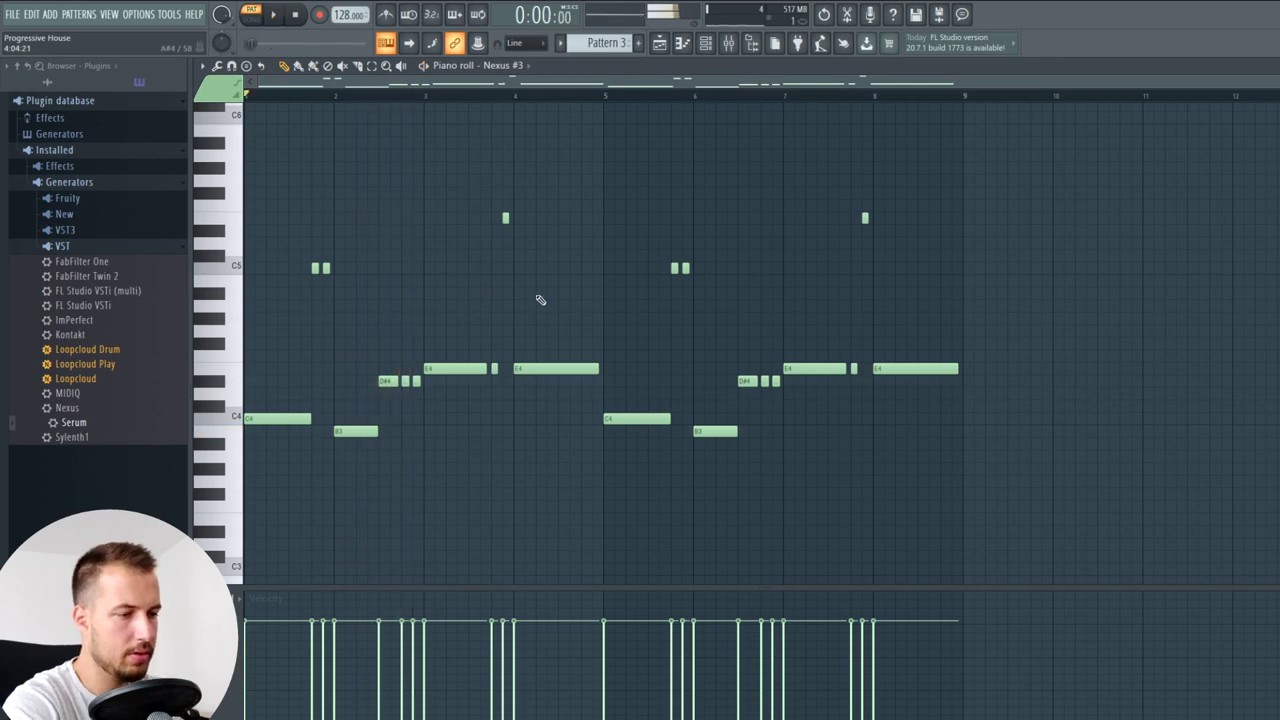
- Replace the held C4 note at the start of bar 1 with three shorter, equal C4 notes
{"action": "key", "text": "space"}
{"action": "key", "text": "space"}
{"action": "key", "text": "space"}
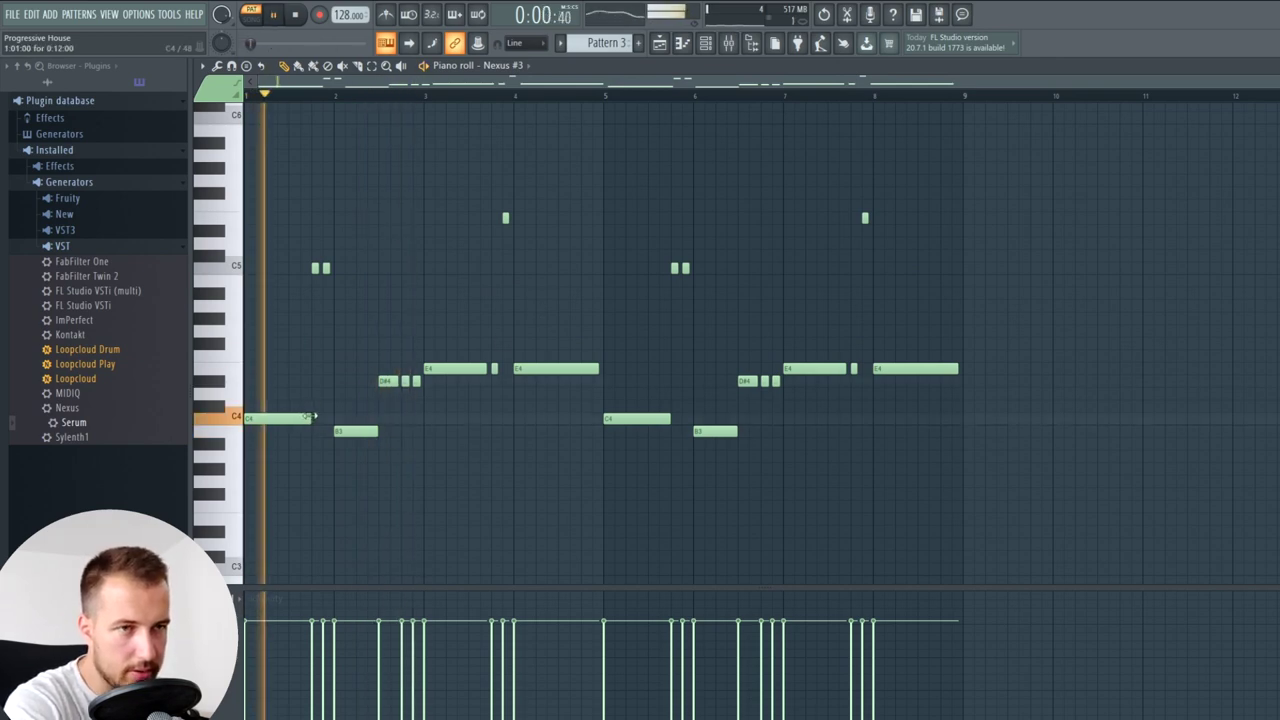
{"action": "key", "text": "space"}
{"action": "left_click_drag", "start_coordinate": [312, 419], "coordinate": [257, 430]}
{"action": "key", "text": "ctrl+b"}
{"action": "key", "text": "ctrl+b"}
{"action": "key", "text": "space"}
- Break the long B3 in bar 2 into two short notes and the long E4 in bar 3 into three
{"action": "left_click", "coordinate": [327, 382], "text": "ctrl"}
{"action": "left_click_drag", "start_coordinate": [372, 436], "coordinate": [357, 431]}
{"action": "left_click", "coordinate": [362, 431]}
{"action": "left_click_drag", "start_coordinate": [486, 369], "coordinate": [446, 369]}
{"action": "key", "text": "space"}
{"action": "key", "text": "ctrl+b"}
{"action": "key", "text": "ctrl+b"}
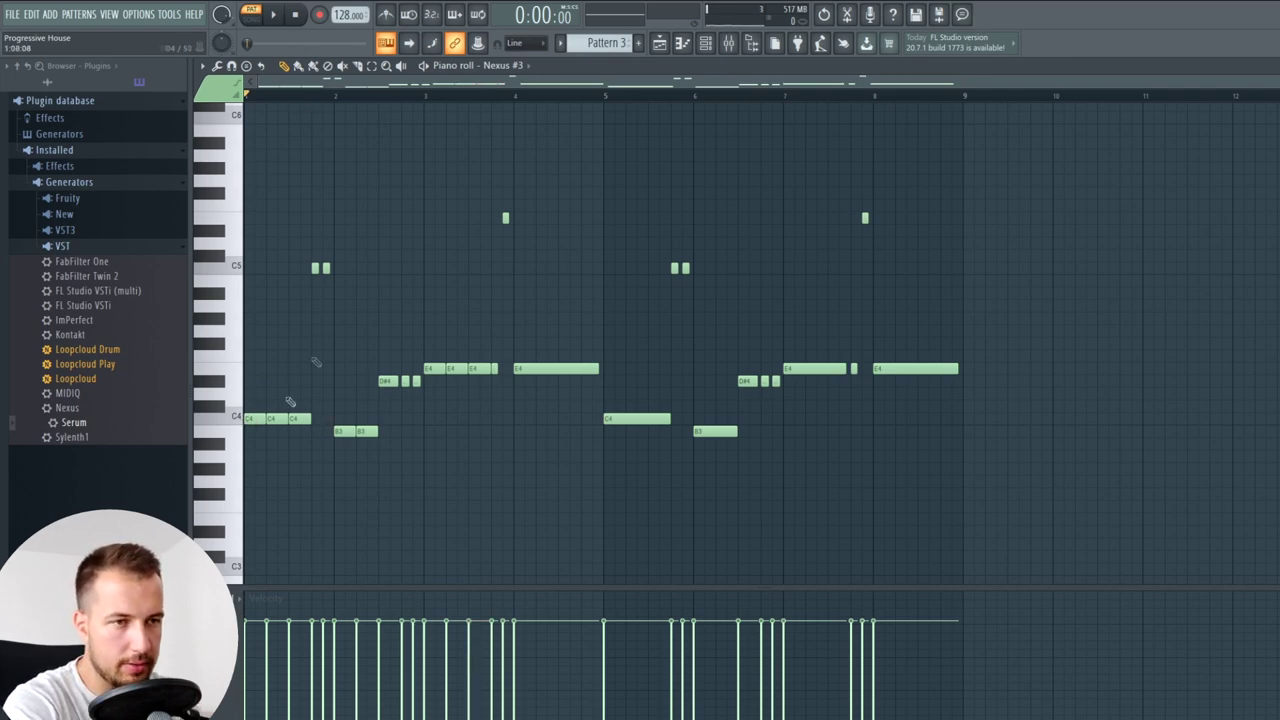
{"action": "key", "text": "space"}
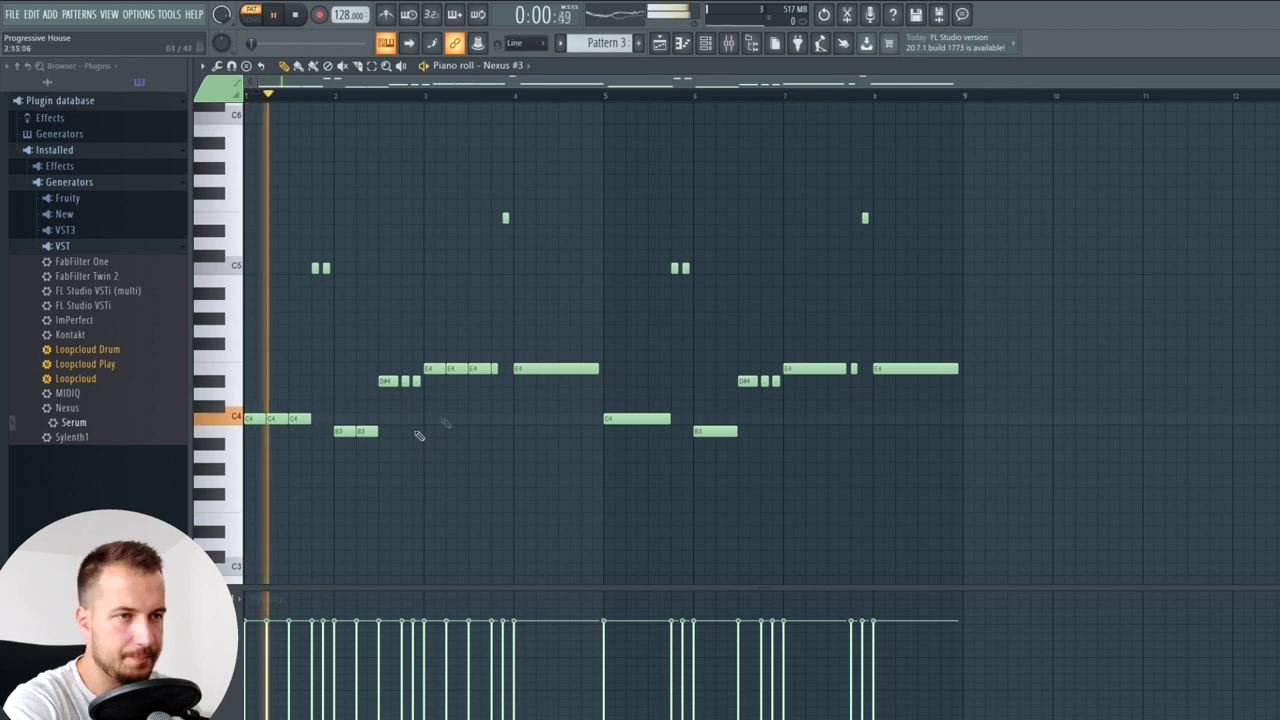
- Replace the long E4 in bar 4 with four short, equal E4 notes filling the bar
{"action": "left_click_drag", "start_coordinate": [595, 370], "coordinate": [544, 369]}
{"action": "key", "text": "space"}
{"action": "key", "text": "ctrl+b"}
{"action": "key", "text": "ctrl+b"}
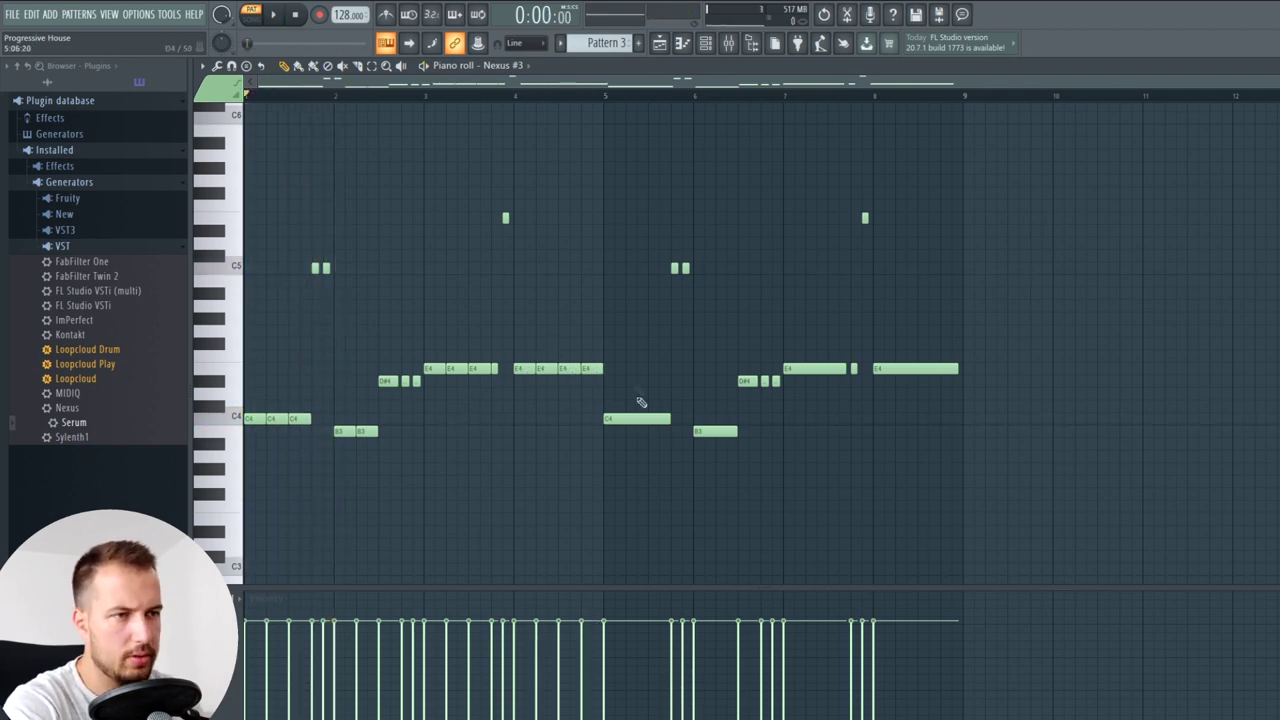
- Break the long notes in bars 5 to 8 into the same short repeated notes and play from bar 5
{"action": "left_click_drag", "start_coordinate": [675, 396], "coordinate": [636, 419]}
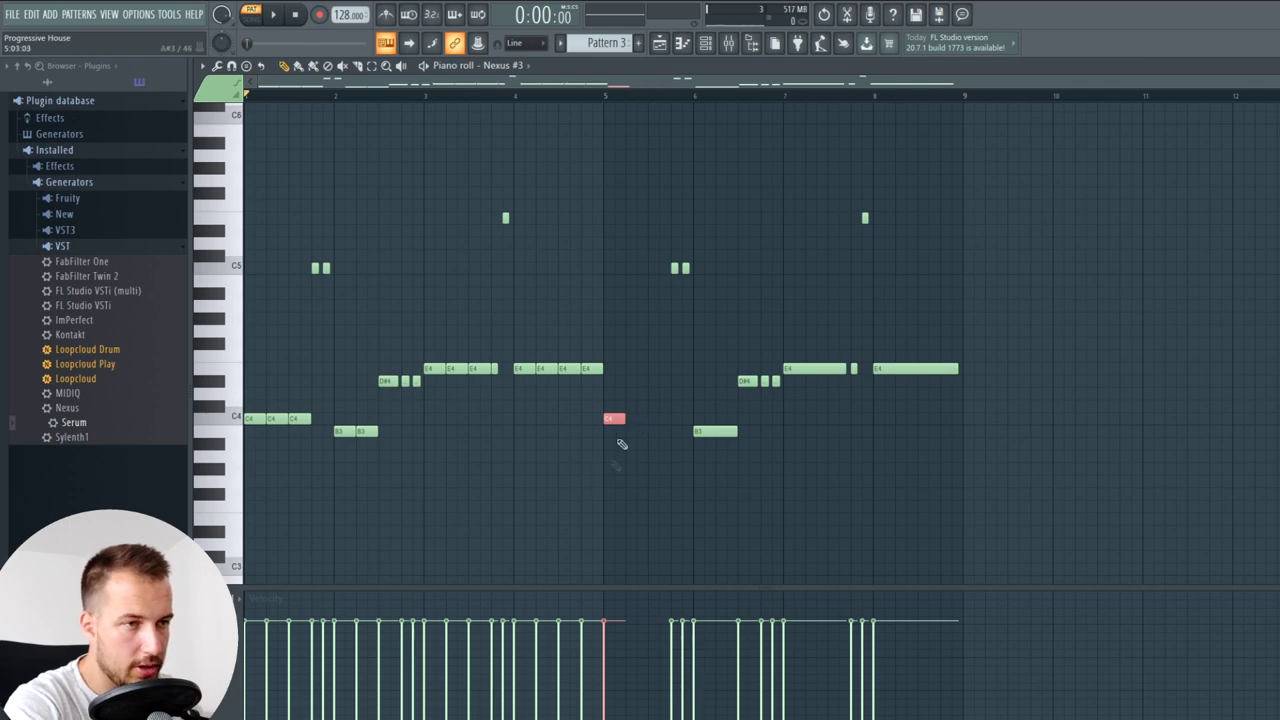
{"action": "left_click_drag", "start_coordinate": [620, 418], "coordinate": [728, 432]}
{"action": "left_click", "coordinate": [605, 96]}
{"action": "key", "text": "space"}
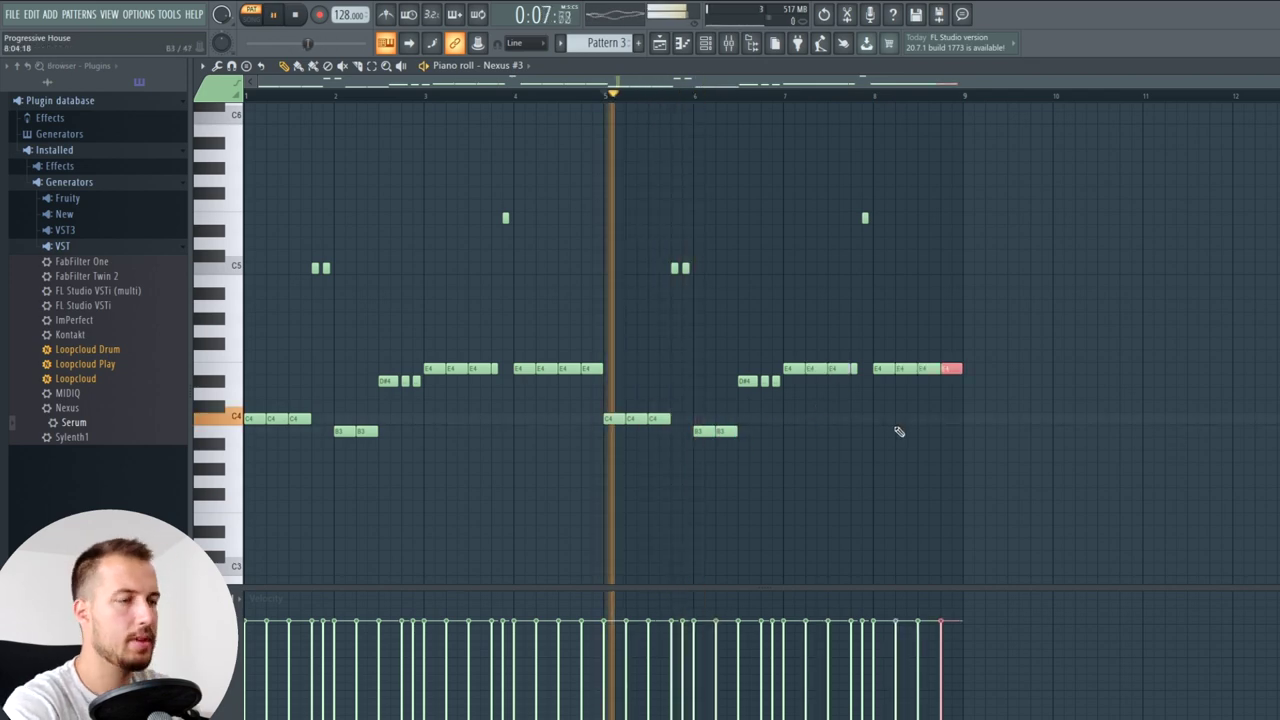
{"action": "left_click", "coordinate": [900, 432], "text": "ctrl"}
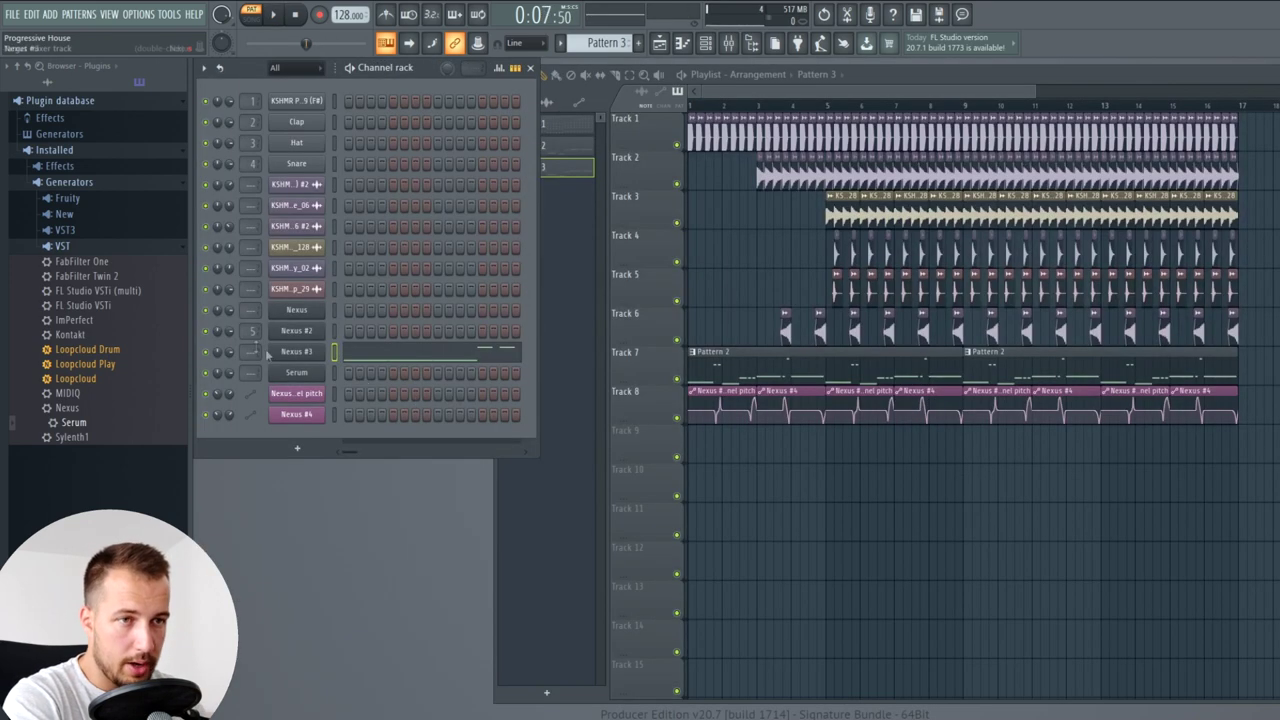
- Assign Nexus #3 to mixer track 6 and Nexus #2 to mixer track 7
{"action": "scroll", "coordinate": [253, 352], "scroll_direction": "up", "scroll_amount": 3}
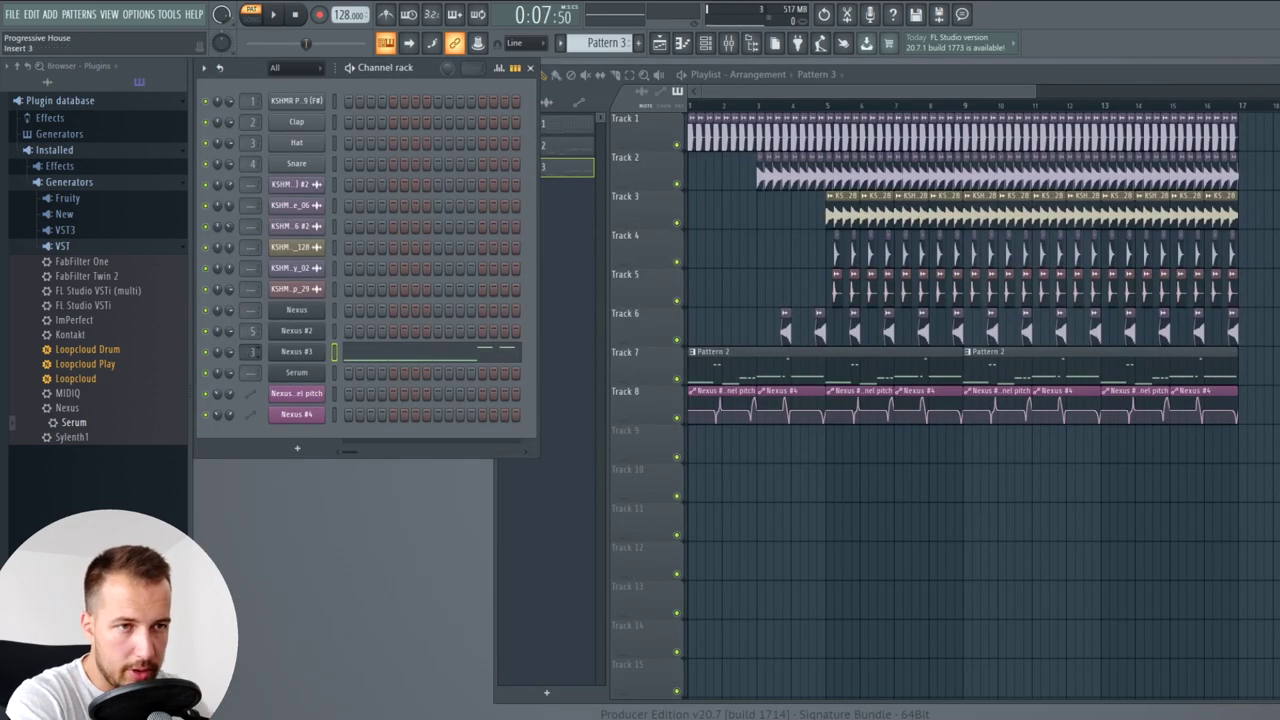
{"action": "left_click", "coordinate": [735, 441]}
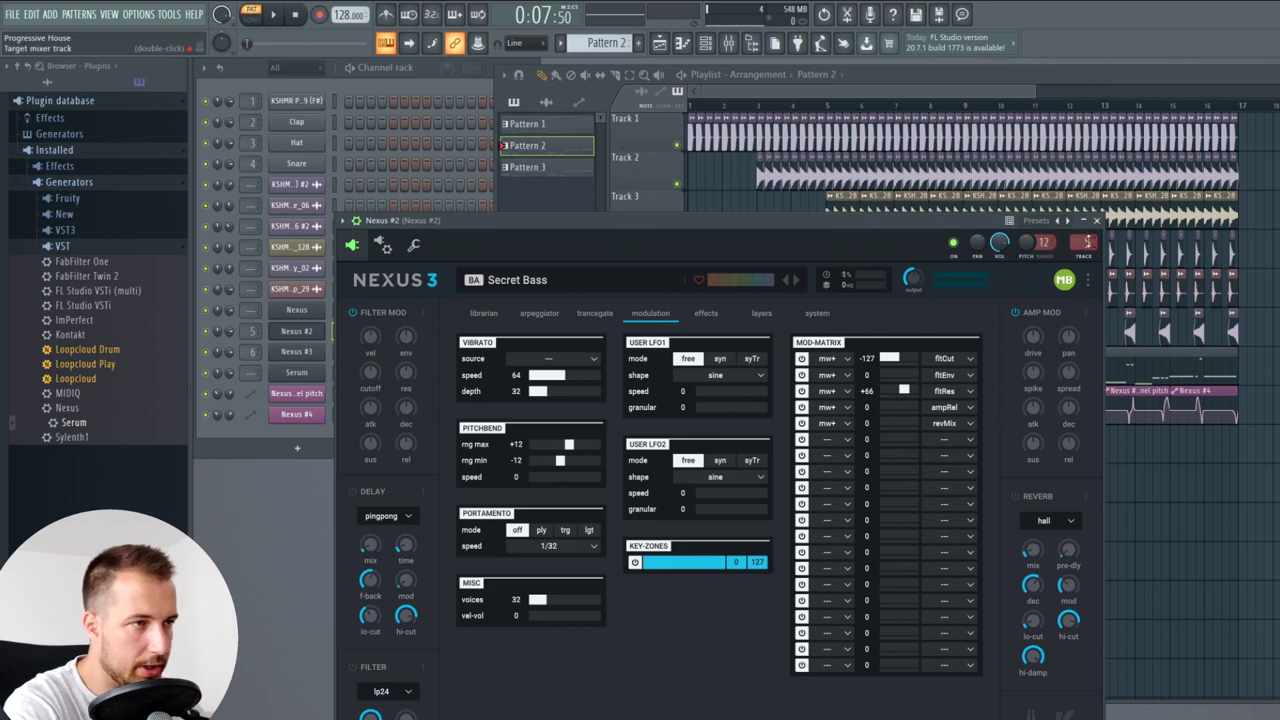
{"action": "scroll", "coordinate": [253, 331], "scroll_direction": "up", "scroll_amount": 1}
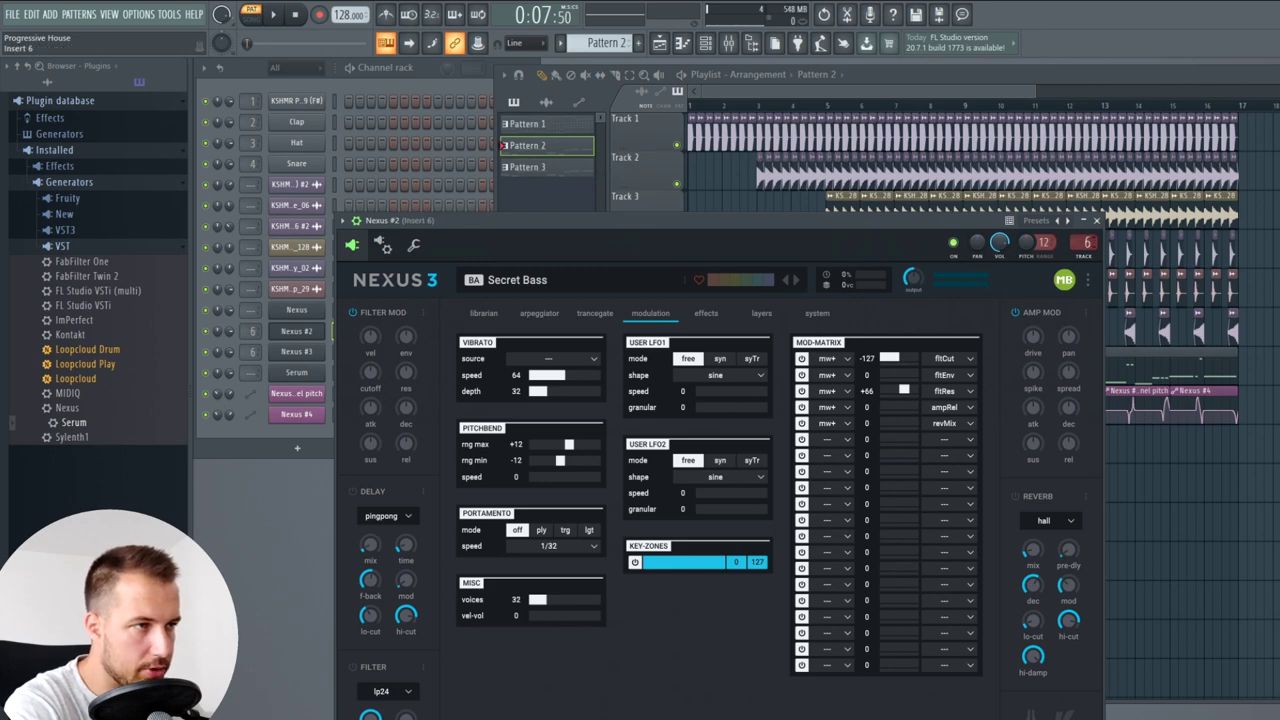
- Rename mixer track 7 as Gritty and mixer track 5 as SD
{"action": "left_click", "coordinate": [728, 43]}
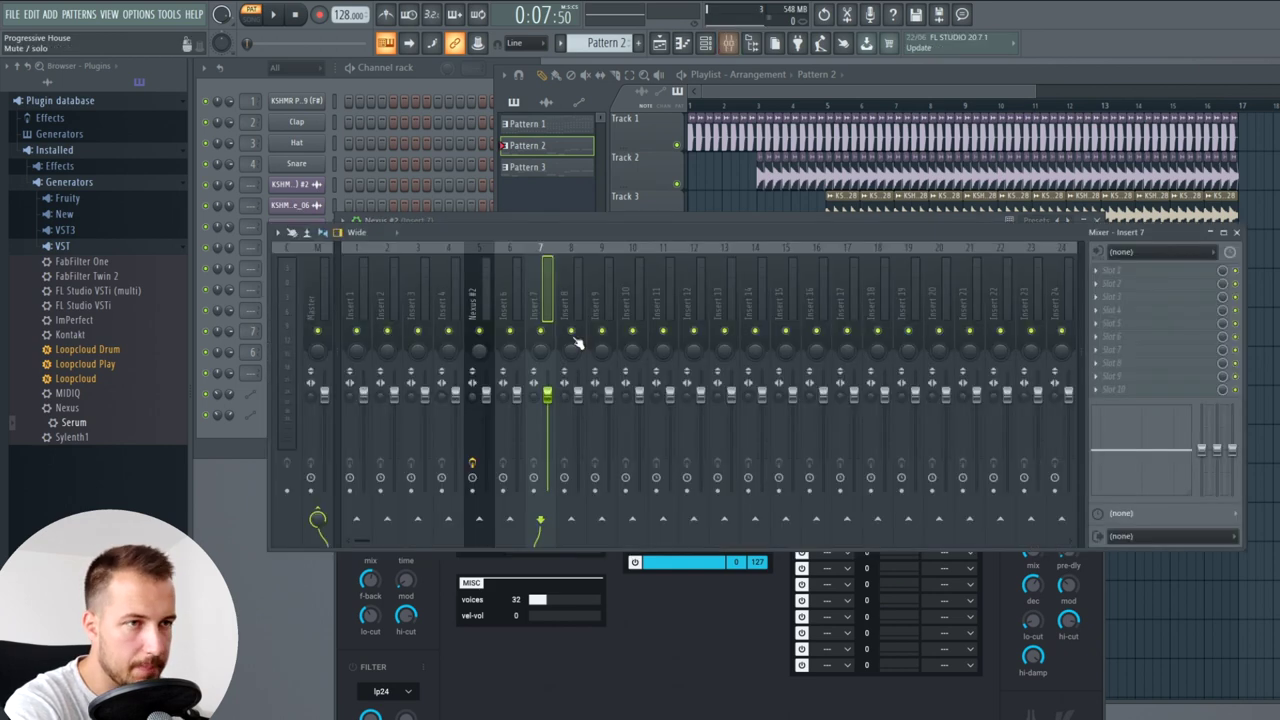
{"action": "key", "text": "F2"}
{"action": "type", "text": "Gritty"}
{"action": "key", "text": "Return"}
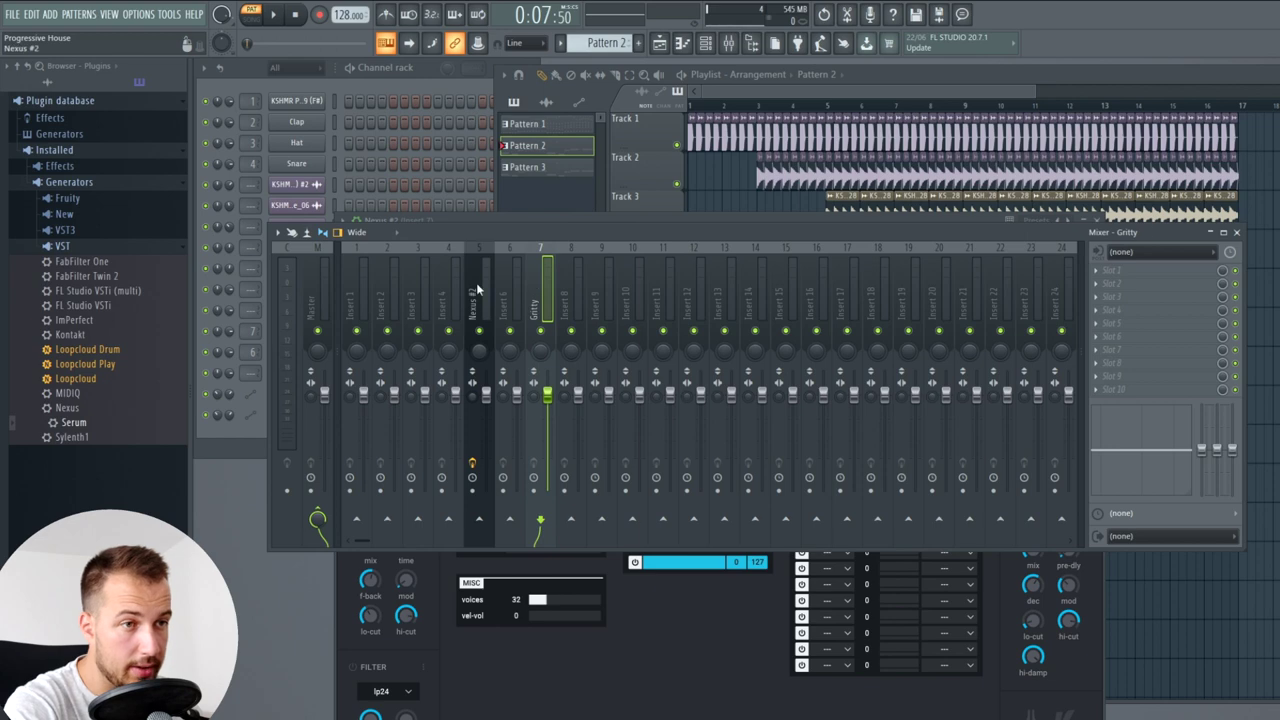
{"action": "right_click", "coordinate": [476, 282]}
{"action": "left_click", "coordinate": [531, 283]}
{"action": "type", "text": "SD"}
{"action": "key", "text": "Return"}
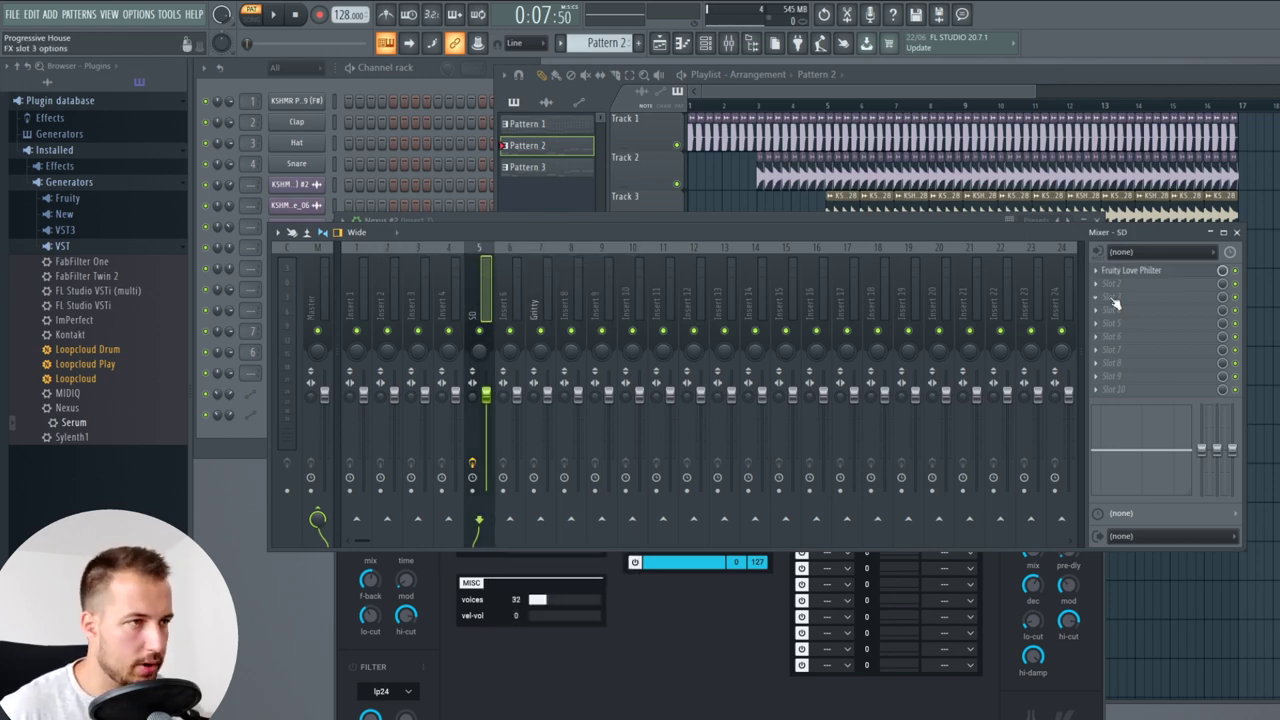
- Route the Gritty mixer track to the SD track only
{"action": "left_click", "coordinate": [541, 275]}
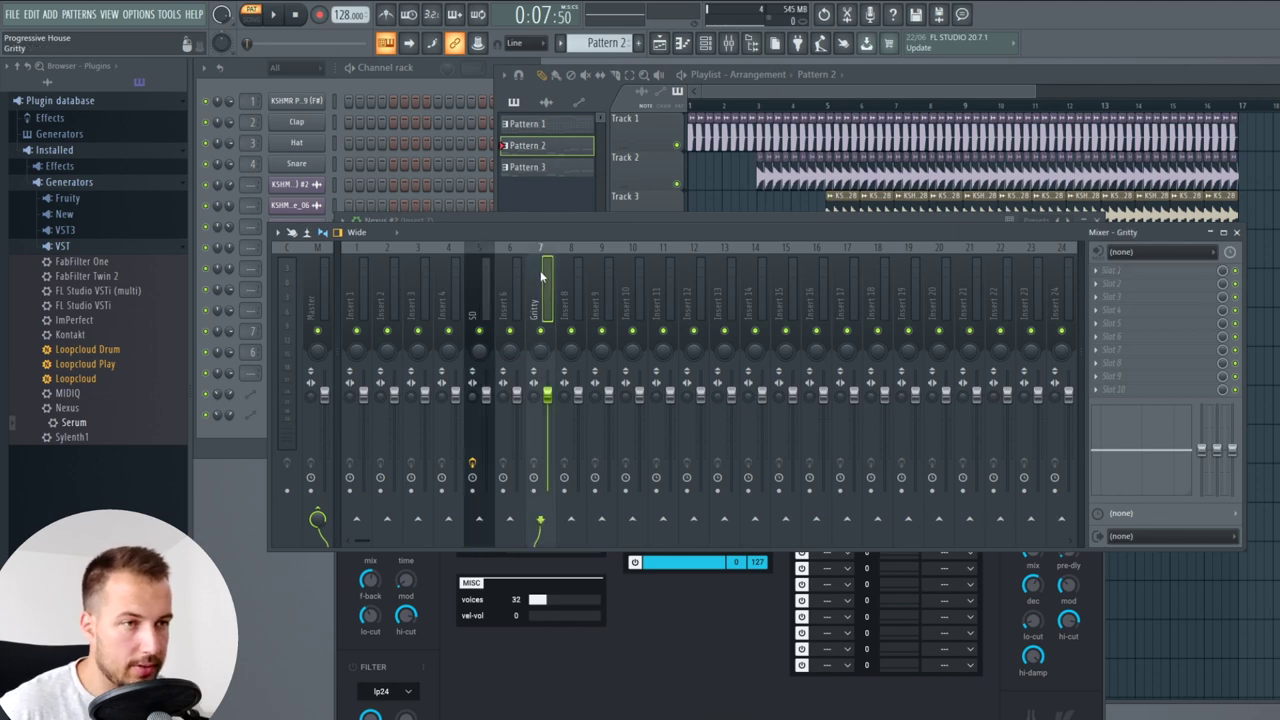
{"action": "right_click", "coordinate": [479, 521]}
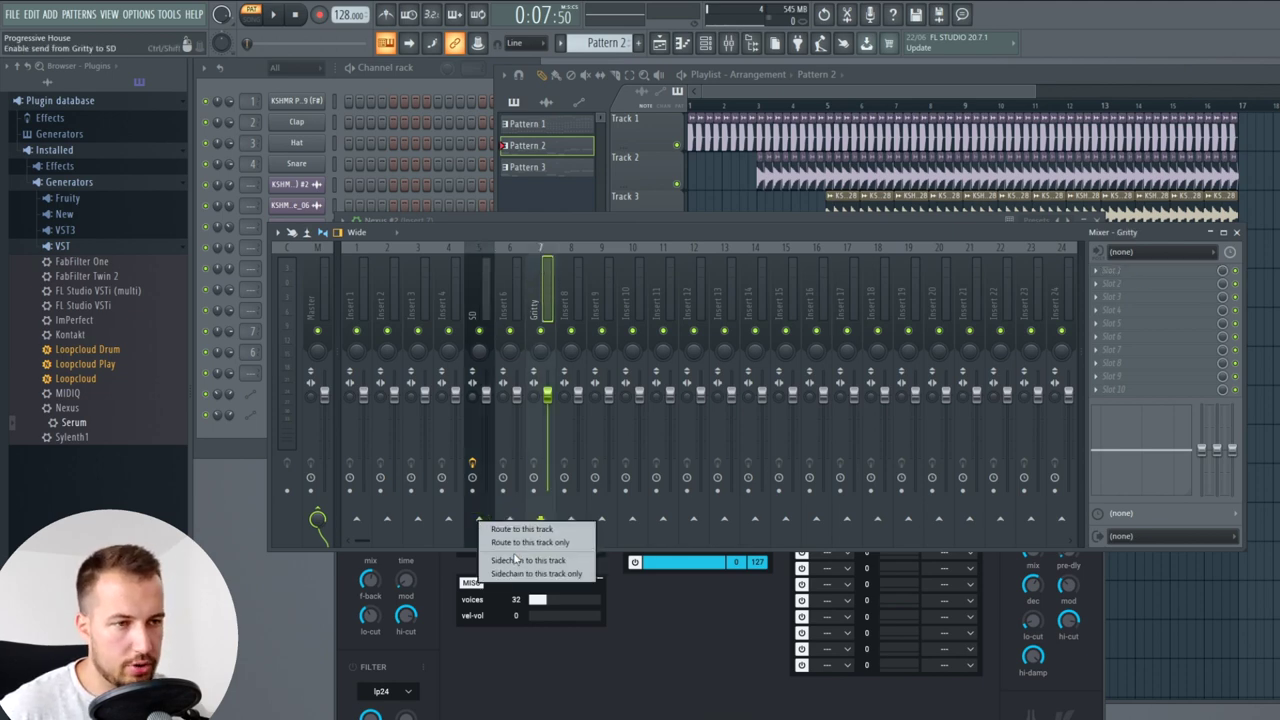
{"action": "left_click", "coordinate": [514, 545]}
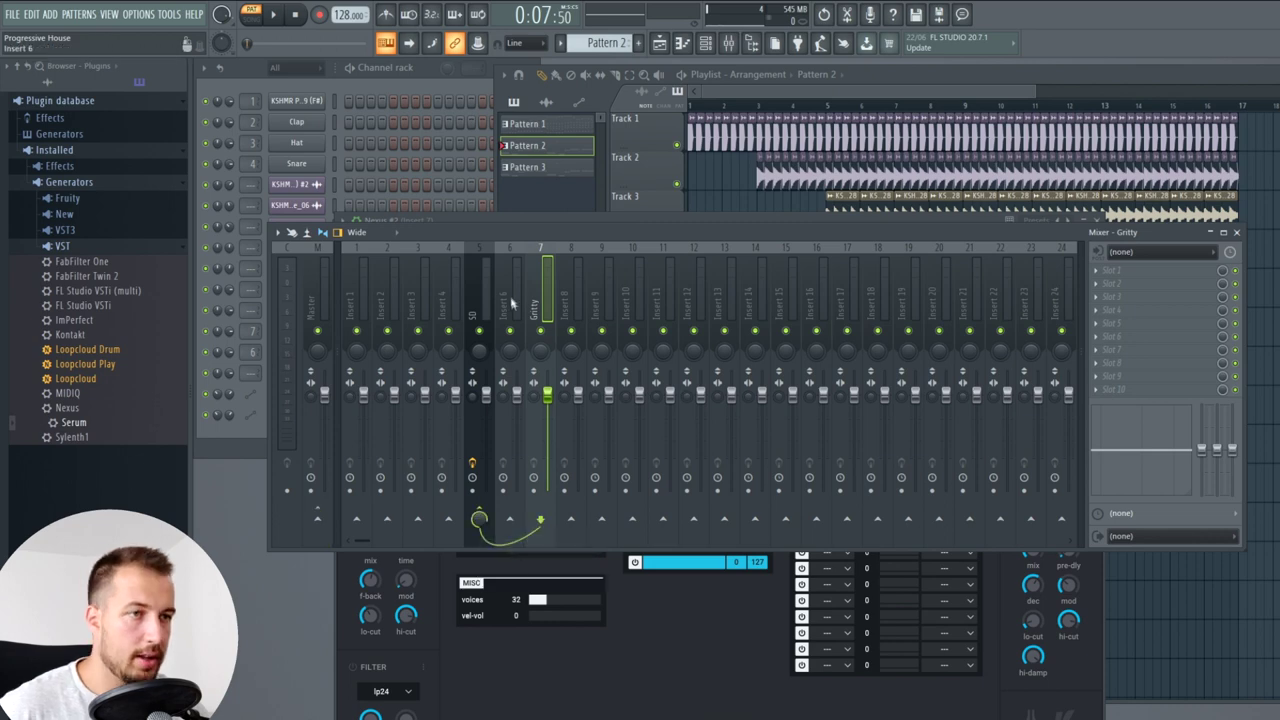
- Rename mixer track 6 as Sub and route it to the SD track only
{"action": "left_click", "coordinate": [517, 283]}
{"action": "right_click", "coordinate": [514, 279]}
{"action": "left_click", "coordinate": [571, 256]}
{"action": "type", "text": "Sub"}
{"action": "key", "text": "Return"}
{"action": "right_click", "coordinate": [480, 521]}
{"action": "left_click", "coordinate": [517, 545]}
- Check the routing and effects of the SD, Sub, Gritty and neighbouring mixer tracks
{"action": "left_click", "coordinate": [486, 285]}
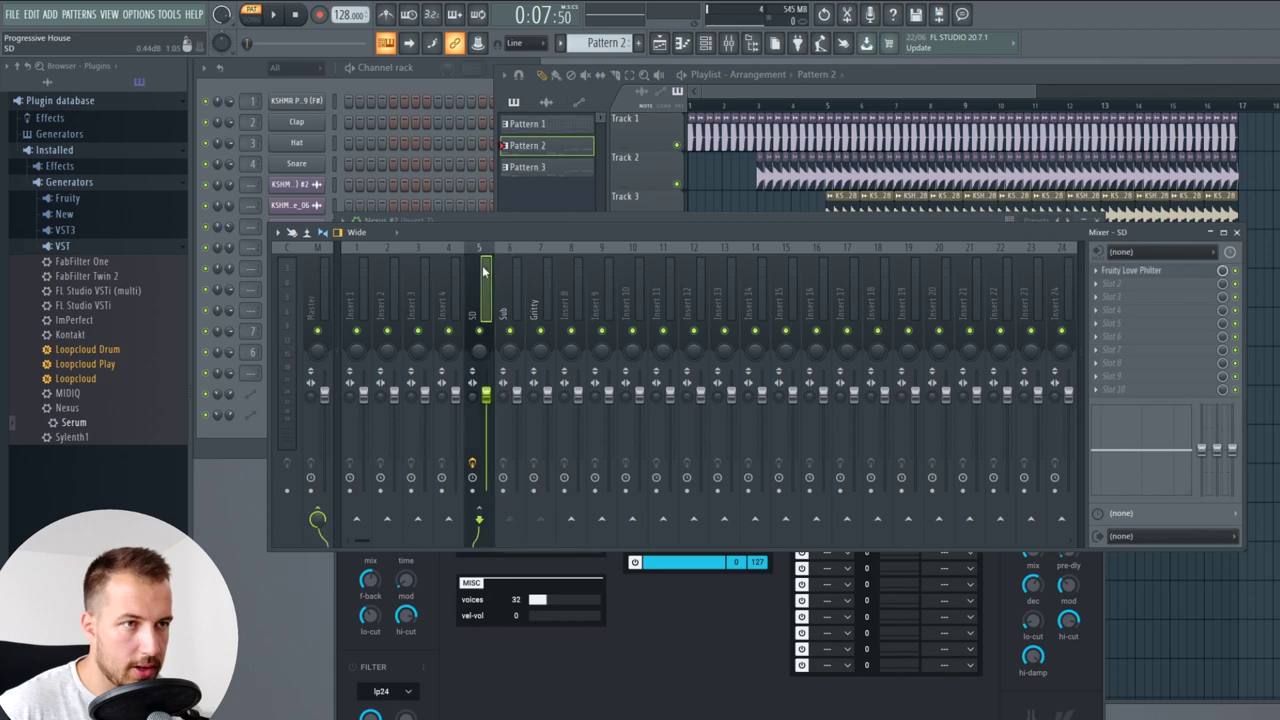
{"action": "left_click", "coordinate": [511, 285]}
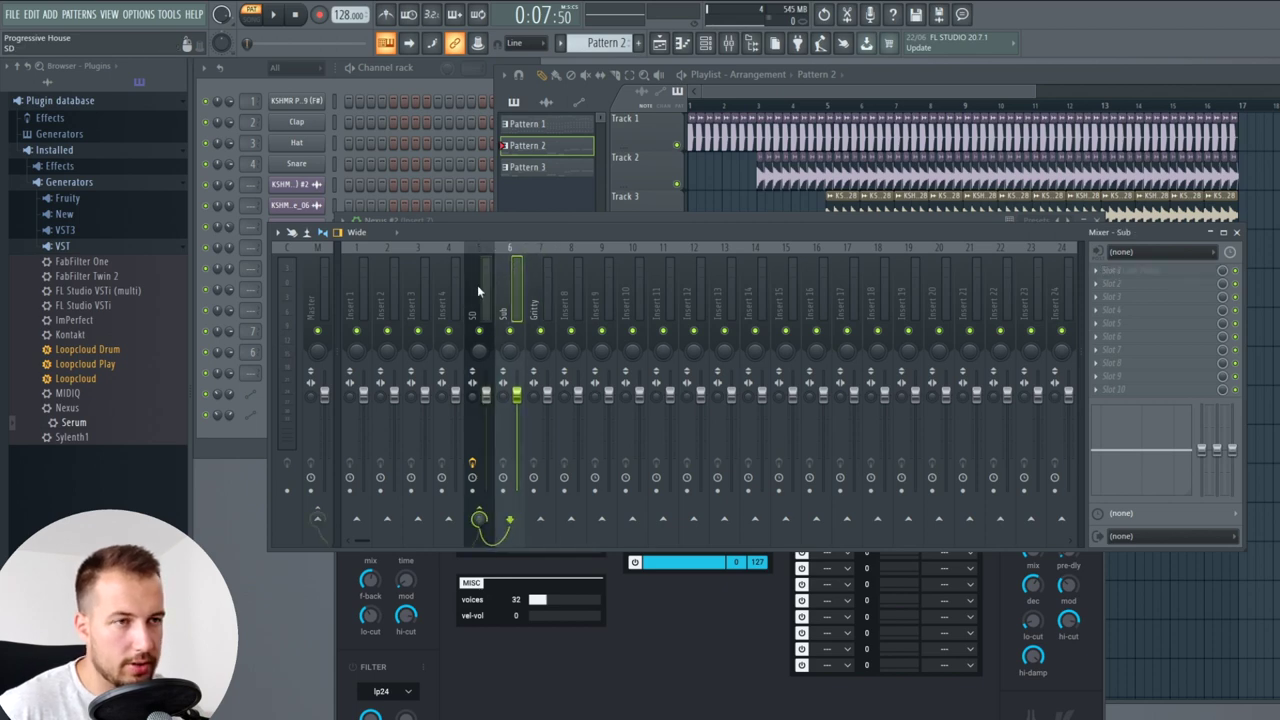
{"action": "left_click", "coordinate": [482, 290]}
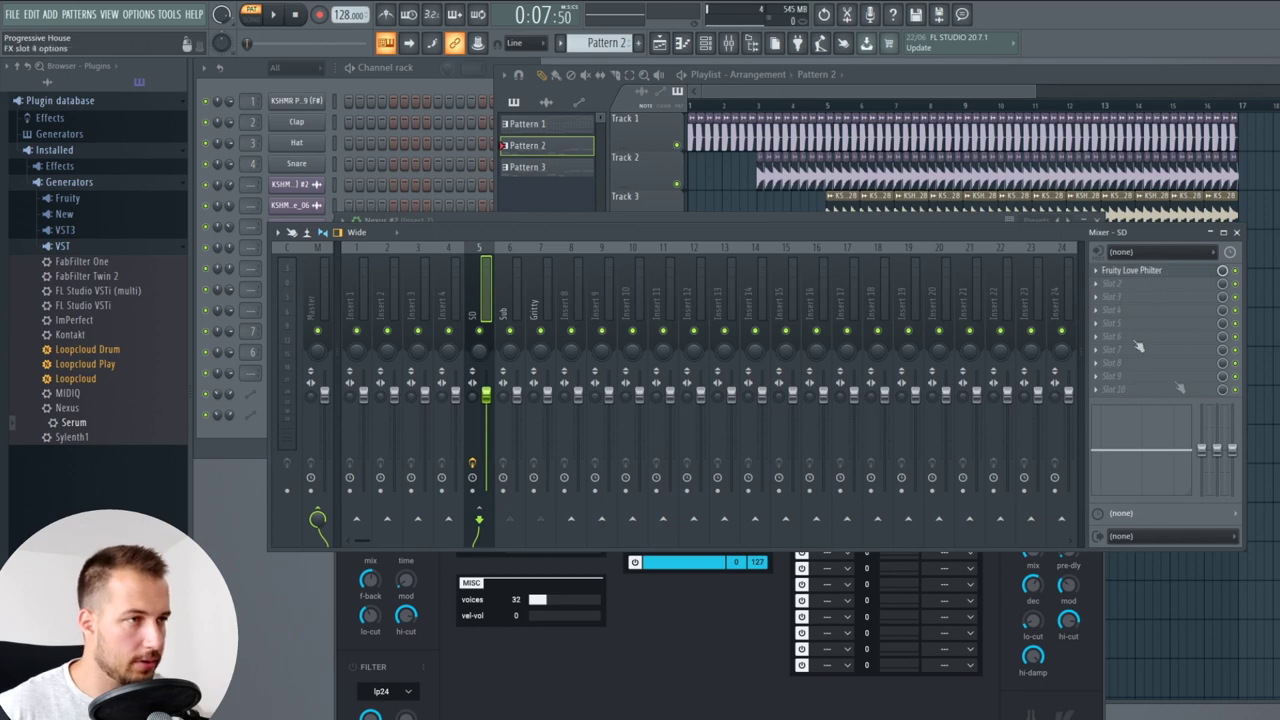
{"action": "left_click", "coordinate": [510, 290]}
{"action": "left_click", "coordinate": [538, 289]}
{"action": "left_click", "coordinate": [570, 290]}
{"action": "left_click", "coordinate": [602, 291]}
{"action": "left_click_drag", "start_coordinate": [601, 291], "coordinate": [490, 264]}
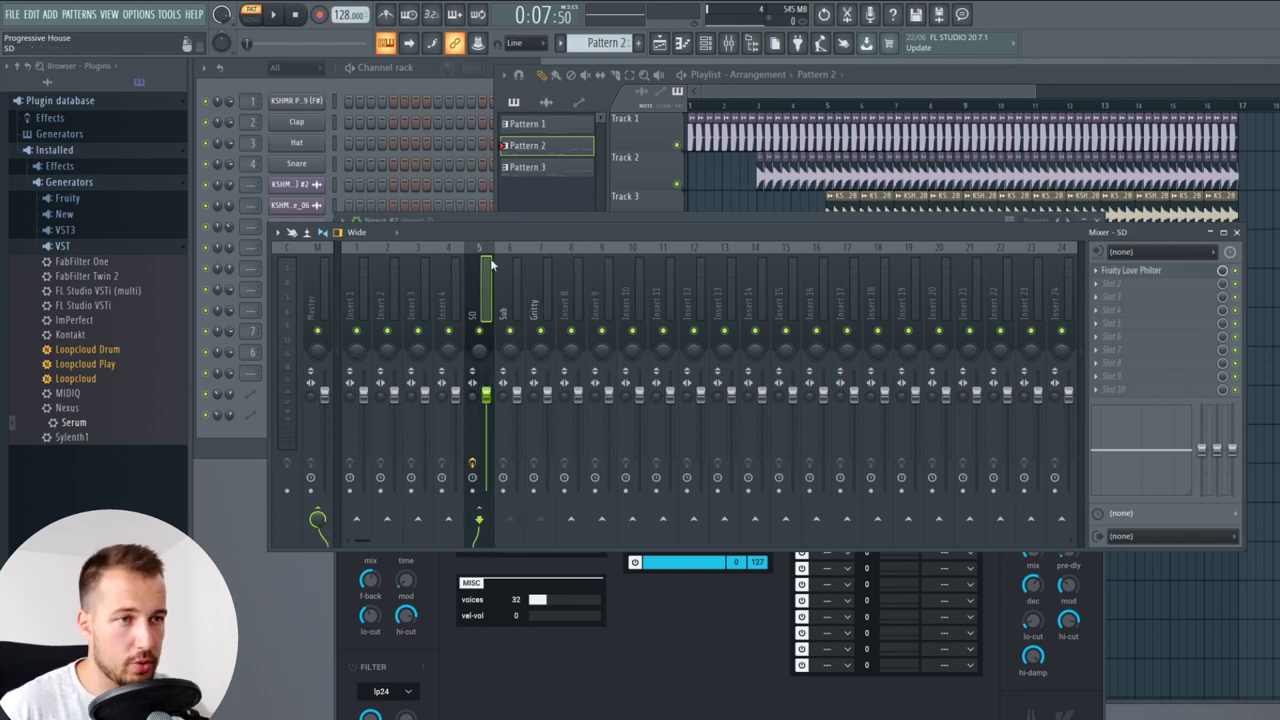
- Load Soundgoodizer in the Gritty track's first effect slot and lower its amount during playback
{"action": "left_click", "coordinate": [540, 285]}
{"action": "left_click", "coordinate": [273, 15]}
{"action": "left_click", "coordinate": [1120, 270]}
{"action": "left_click", "coordinate": [920, 395]}
{"action": "left_click_drag", "start_coordinate": [281, 217], "coordinate": [281, 255]}
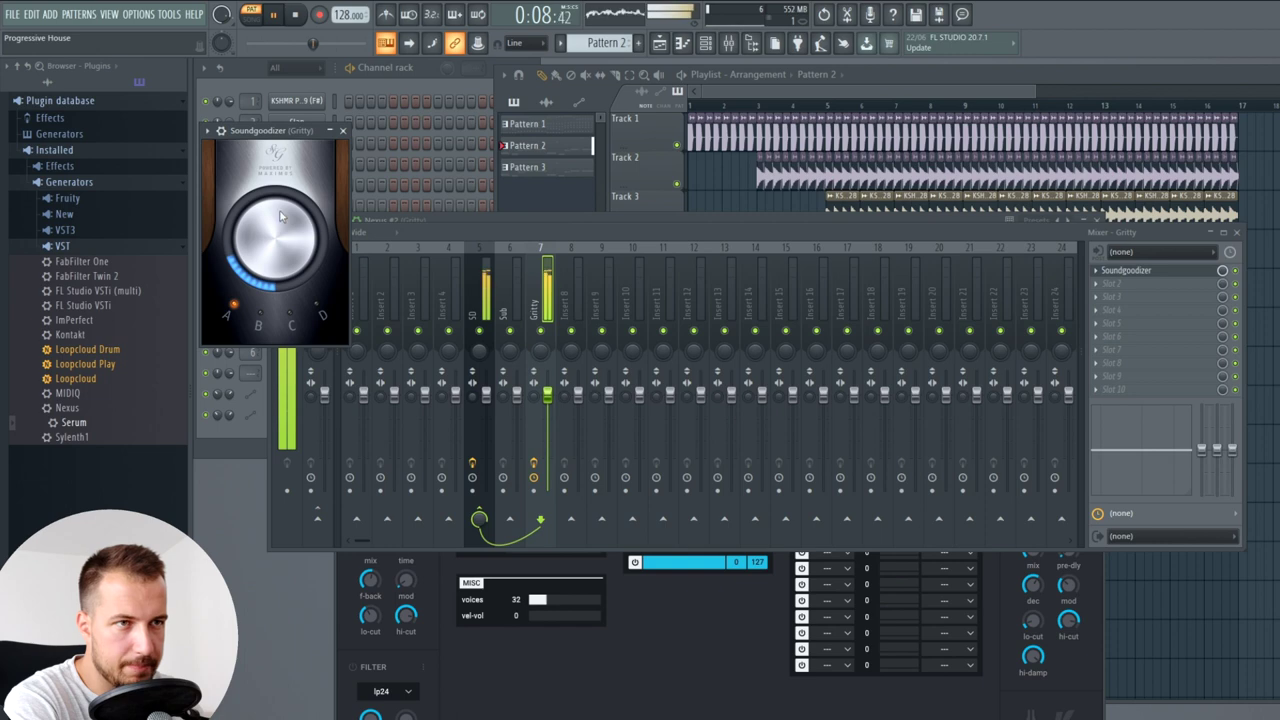
{"action": "key", "text": "space"}
{"action": "left_click", "coordinate": [343, 130]}
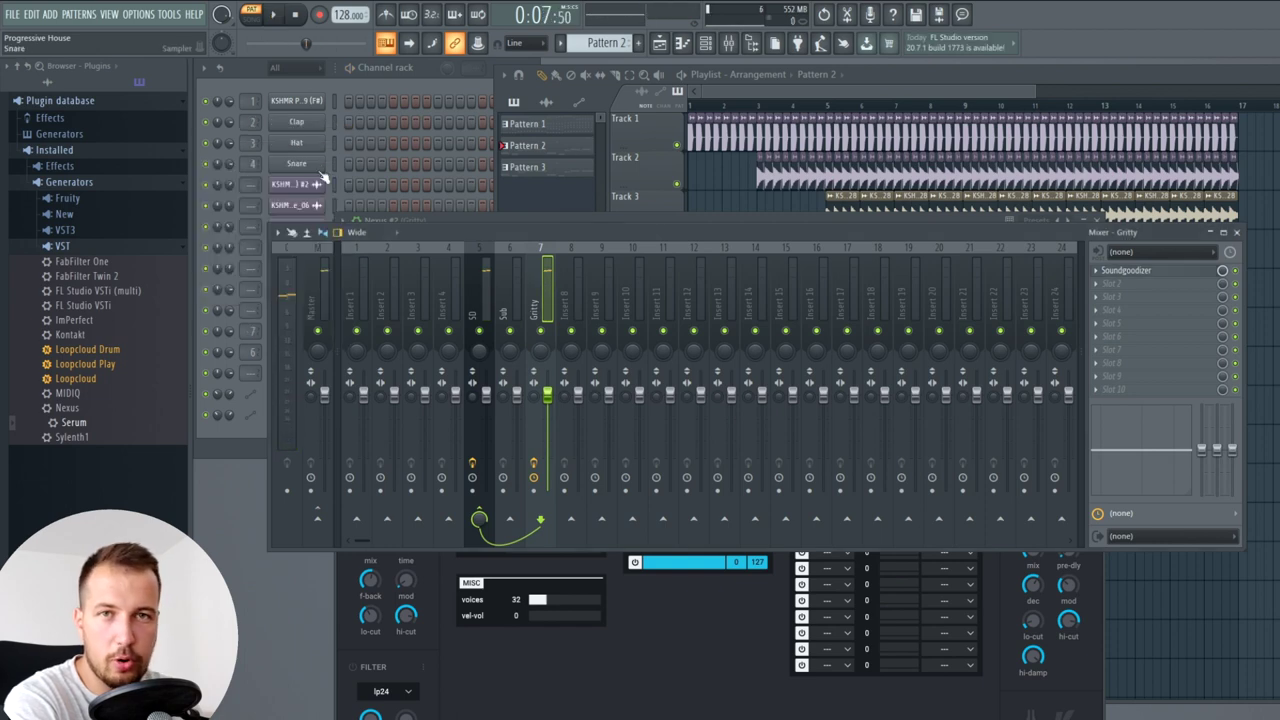
- Add Fruity Parametric EQ 2 to the Gritty track's second slot and set band 1 to High pass
{"action": "left_click", "coordinate": [1118, 289]}
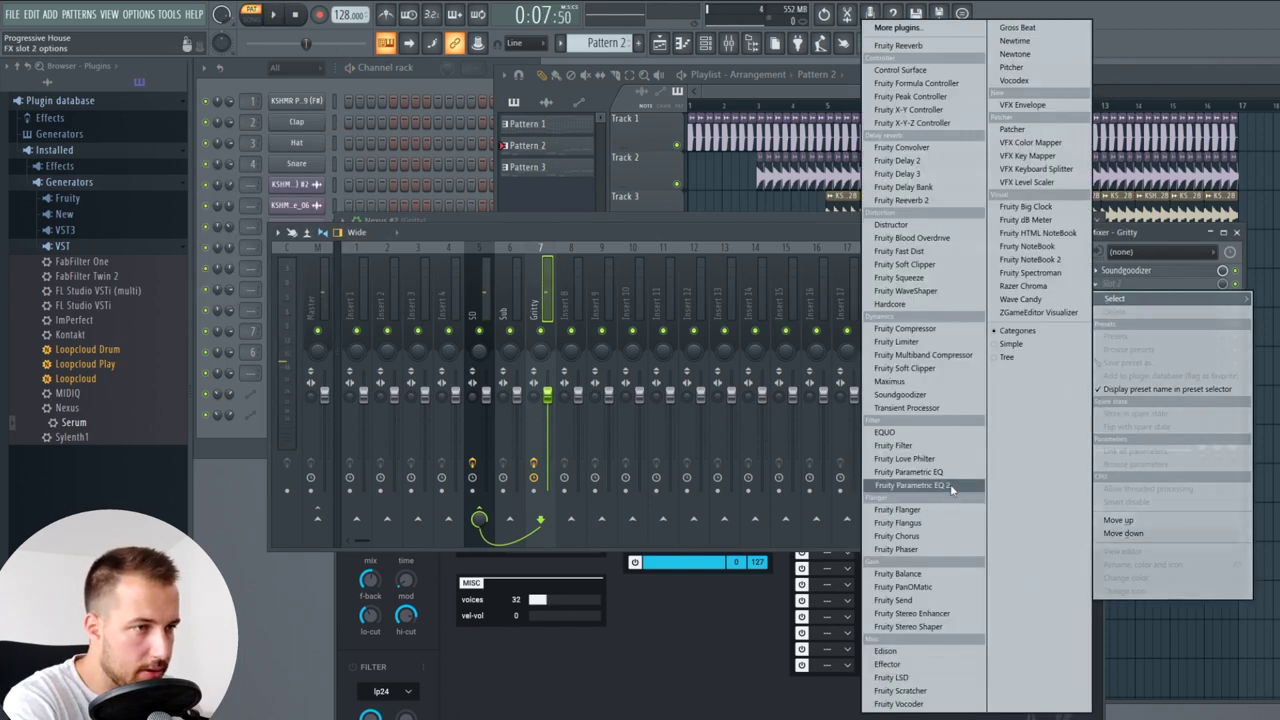
{"action": "left_click", "coordinate": [943, 487]}
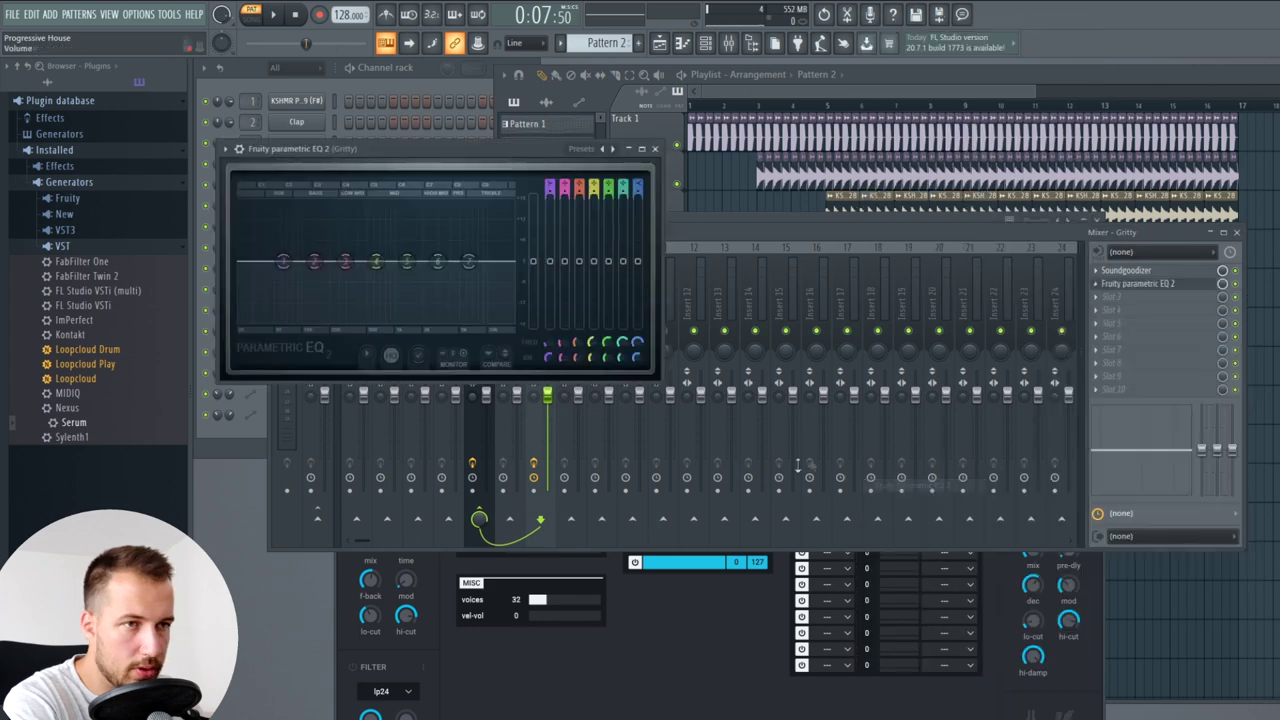
{"action": "right_click", "coordinate": [284, 263]}
{"action": "mouse_move", "coordinate": [305, 298]}
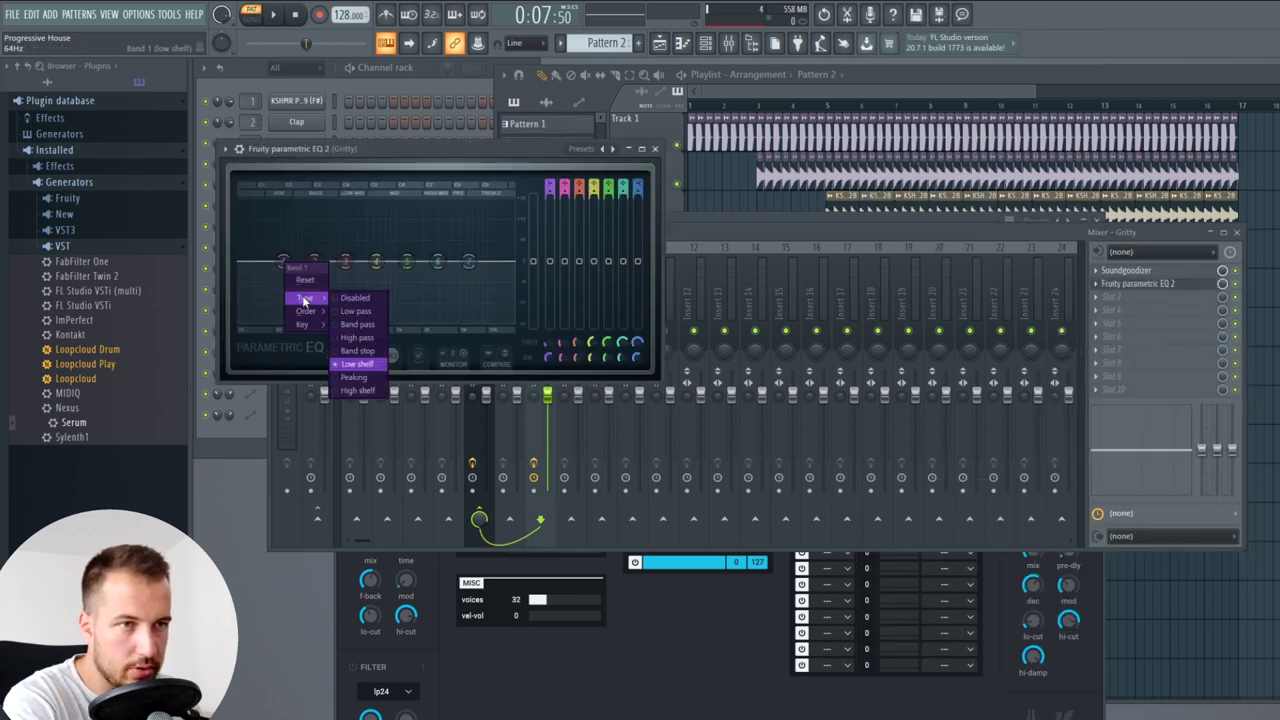
{"action": "left_click", "coordinate": [368, 339]}
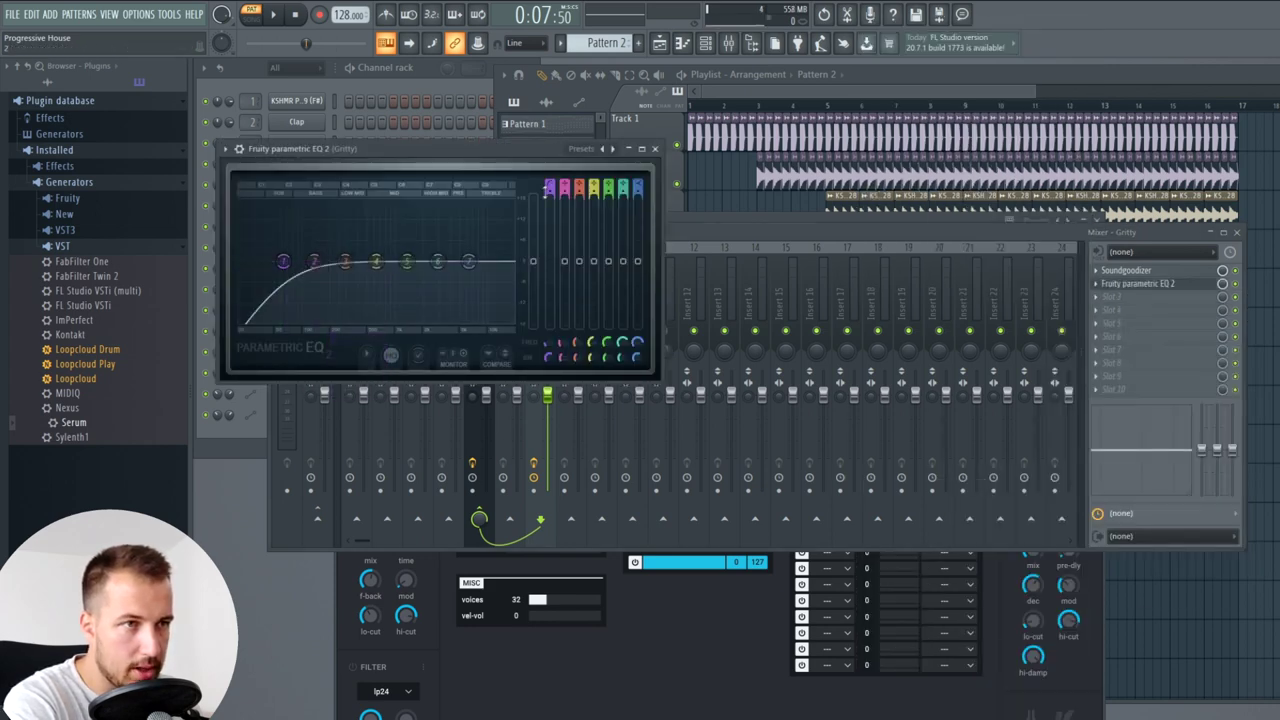
- Steepen the Gritty EQ's band 1 high-pass slope and raise its cutoff into the bass range
{"action": "scroll", "coordinate": [284, 262], "scroll_direction": "up", "scroll_amount": 4}
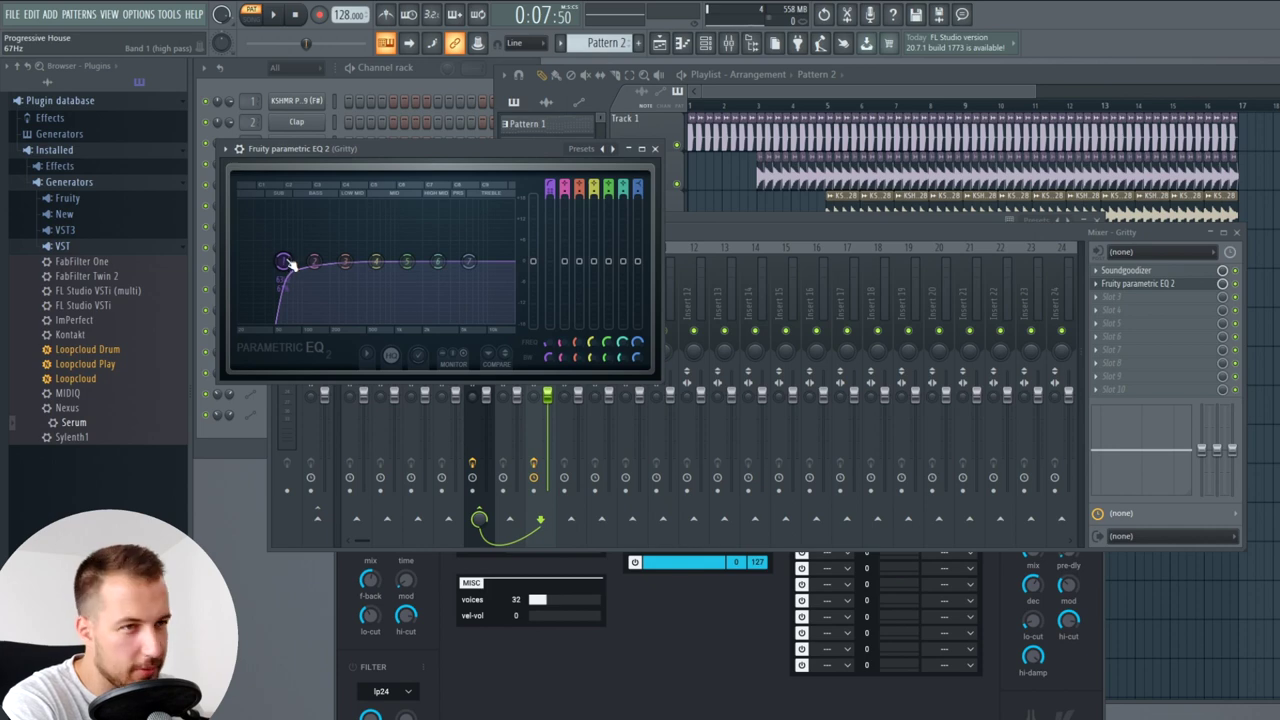
{"action": "left_click_drag", "start_coordinate": [284, 262], "coordinate": [314, 262]}
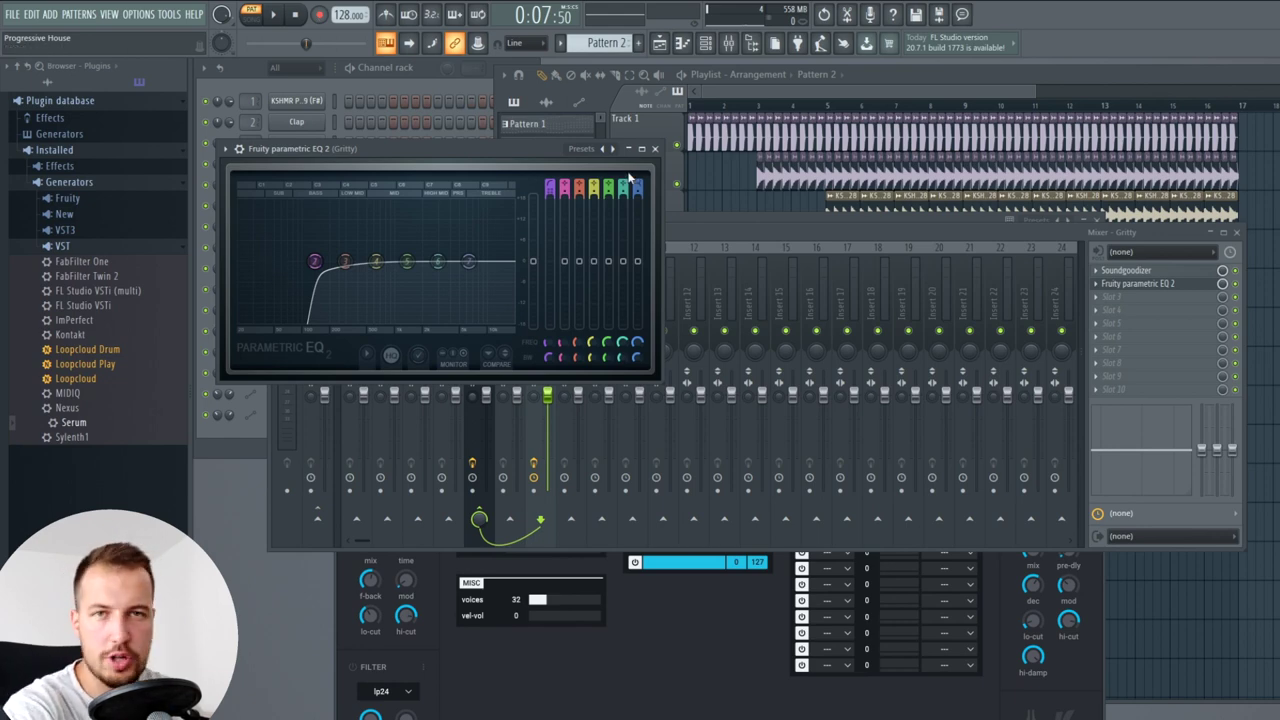
{"action": "left_click", "coordinate": [655, 148]}
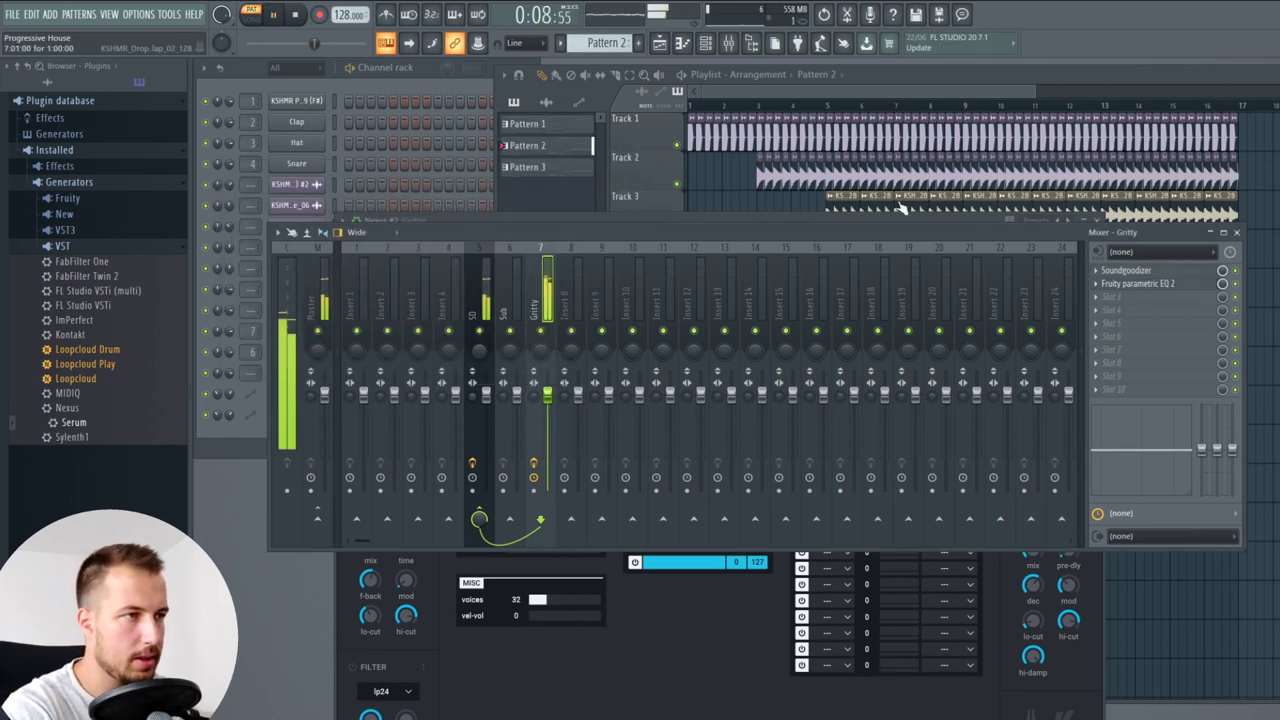
- Slightly boost the Gritty EQ's highest band and shift it down in frequency during playback, then close the EQ and mixer
{"action": "left_click", "coordinate": [1137, 283]}
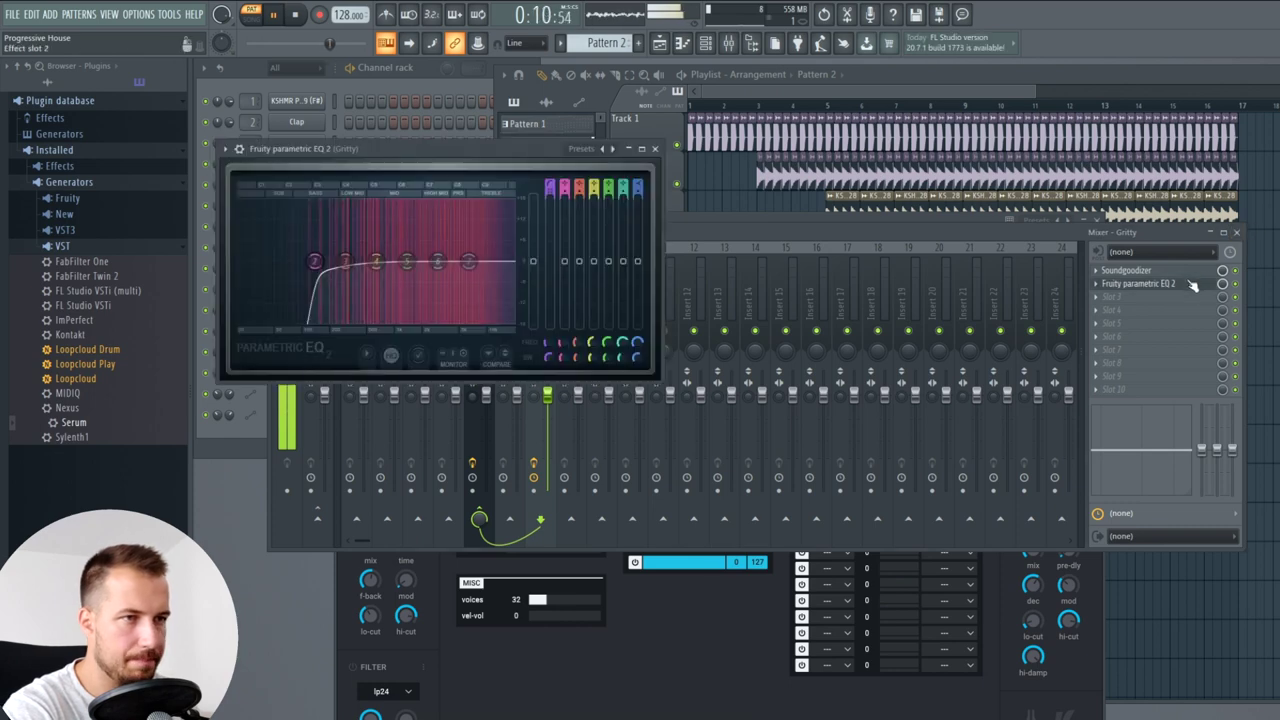
{"action": "left_click_drag", "start_coordinate": [466, 261], "coordinate": [440, 254]}
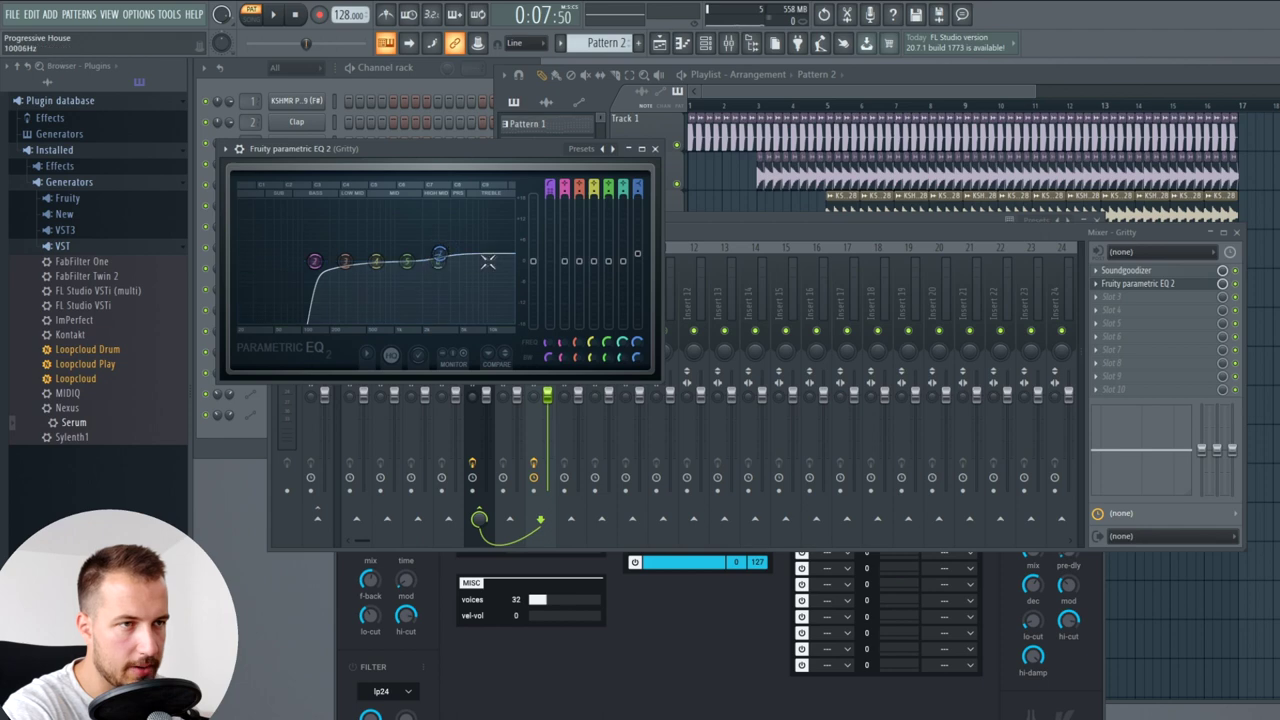
{"action": "key", "text": "space"}
{"action": "left_click", "coordinate": [655, 149]}
{"action": "key", "text": "space"}
{"action": "left_click", "coordinate": [1237, 232]}
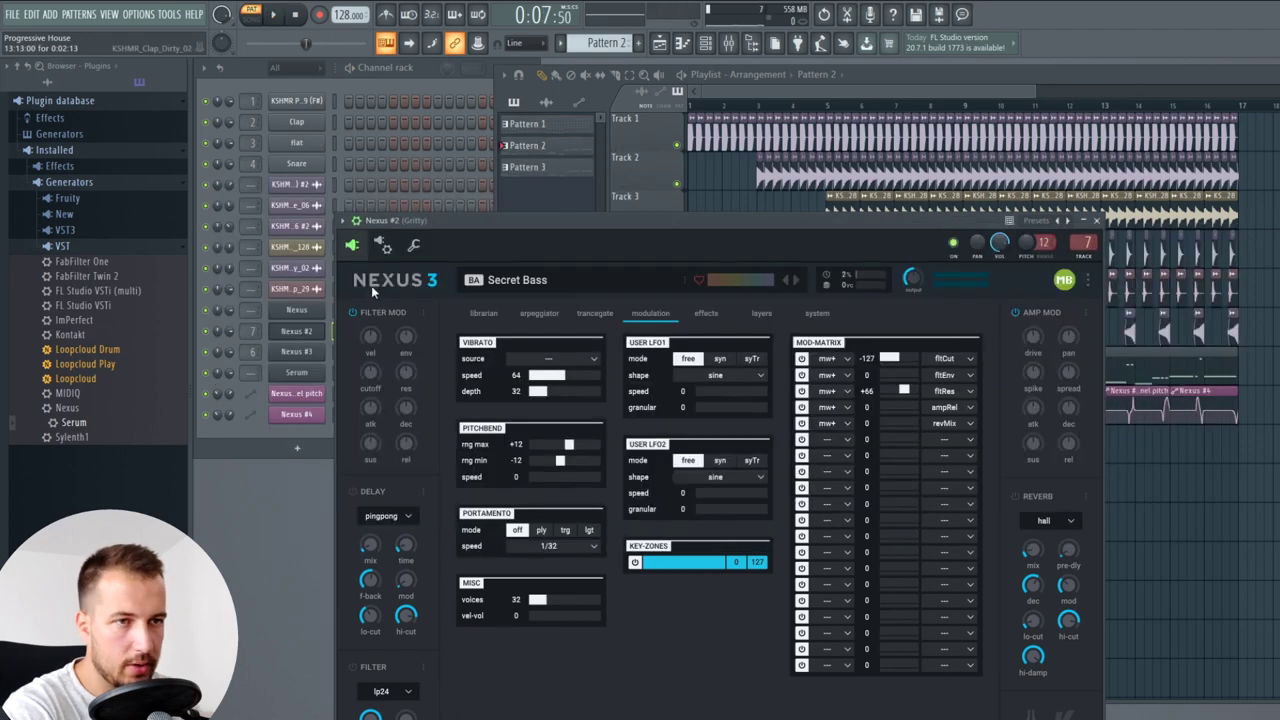
- Close the Gritty Nexus window, select the Pattern 3 clip and audition it in pattern mode
{"action": "left_click", "coordinate": [246, 354]}
{"action": "left_click", "coordinate": [1097, 221]}
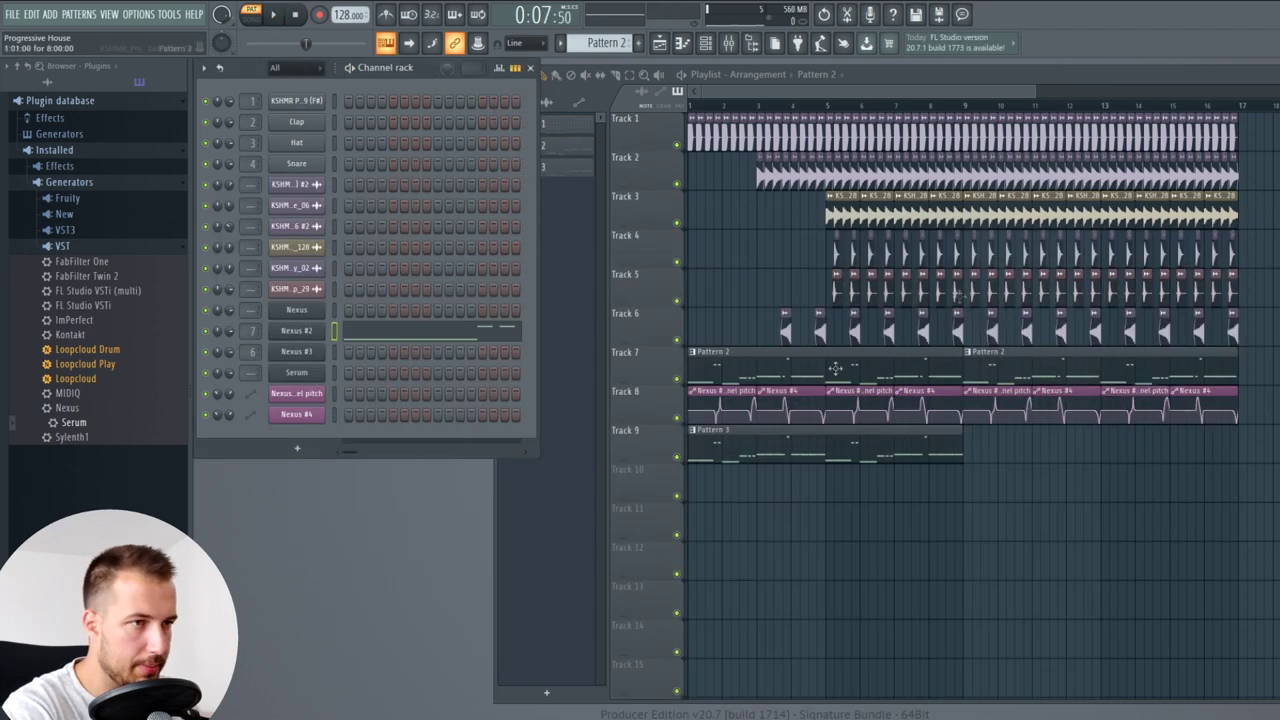
{"action": "left_click", "coordinate": [748, 452]}
{"action": "left_click", "coordinate": [274, 18]}
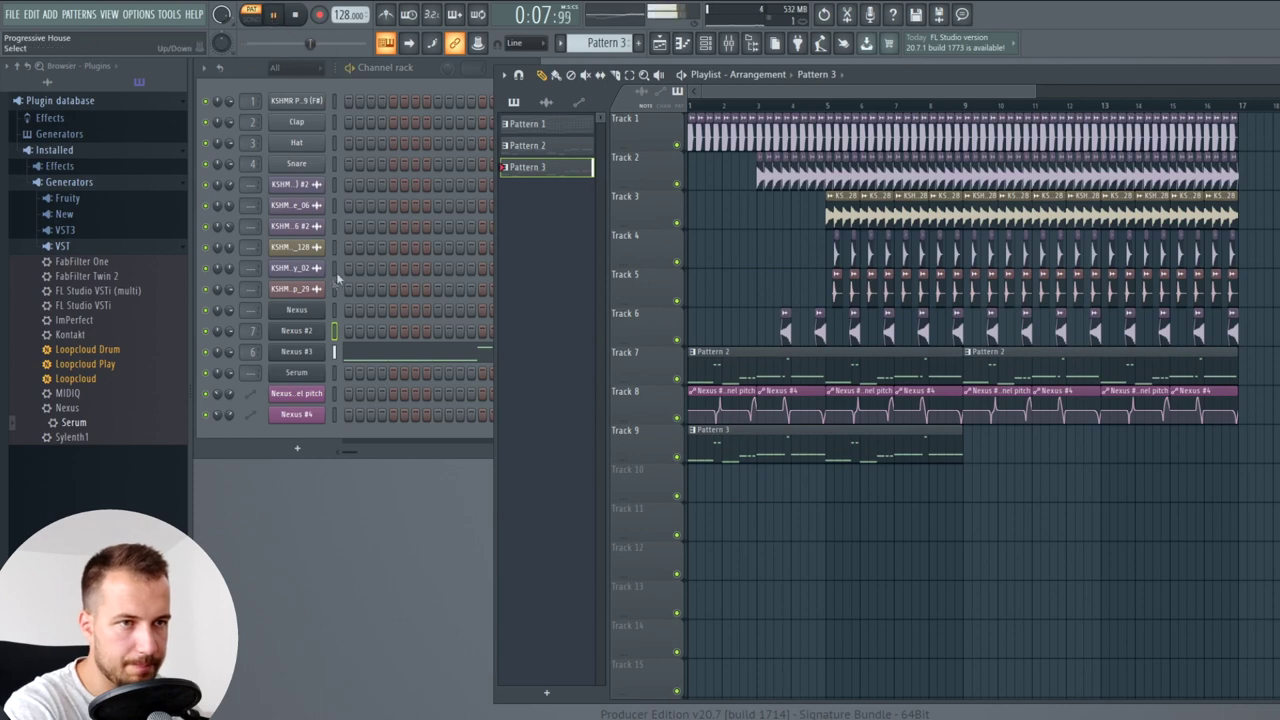
{"action": "key", "text": "space"}
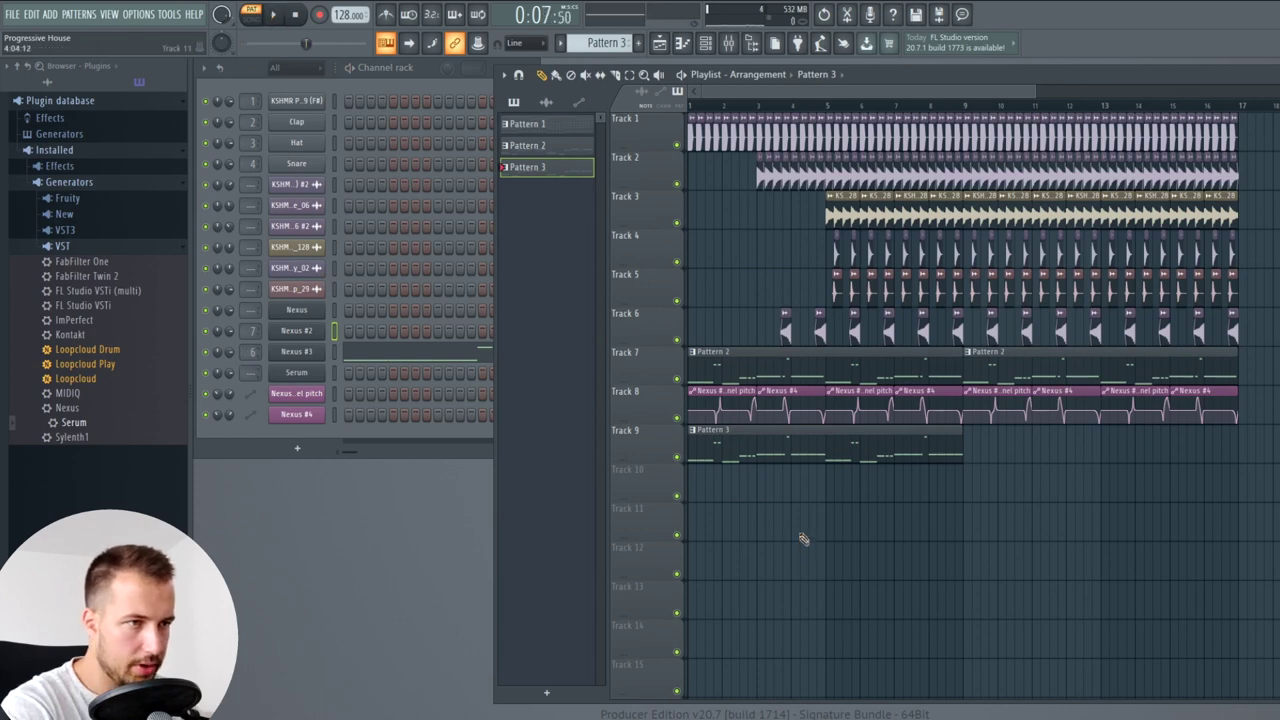
- Switch playback to song mode, audition the arrangement and set the kick sample's channel volume to about 56%
{"action": "left_click", "coordinate": [251, 15]}
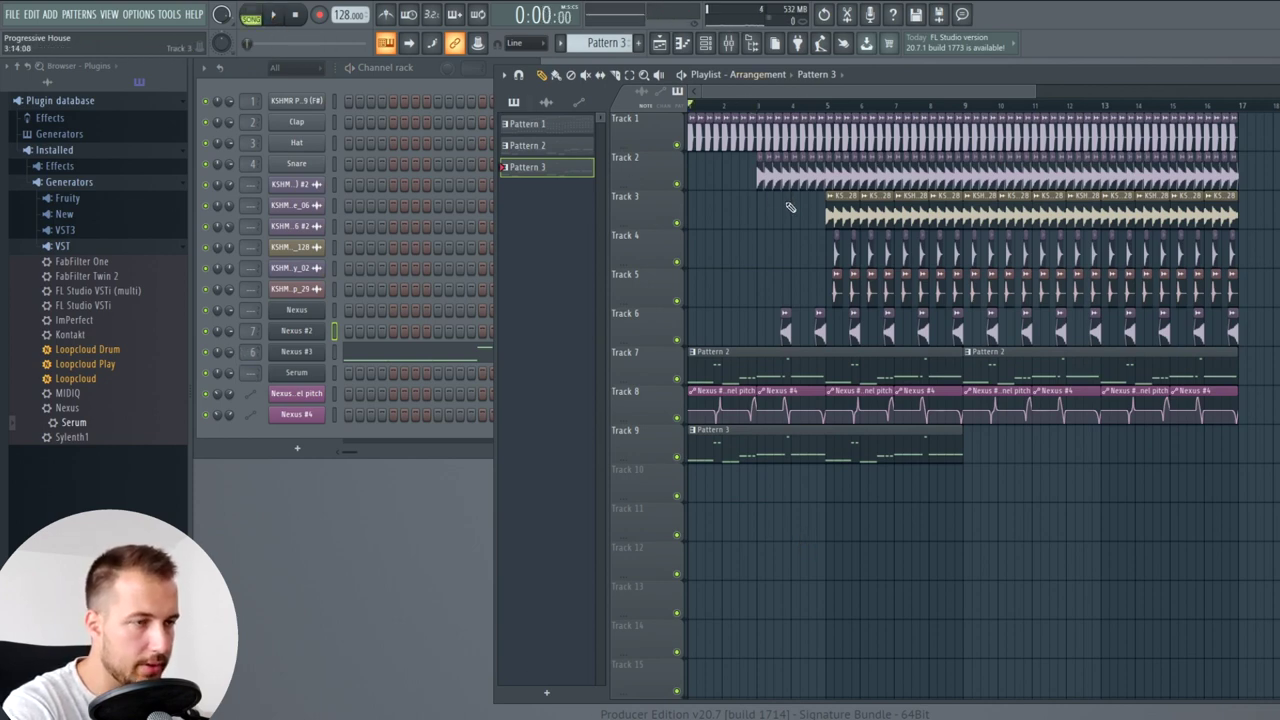
{"action": "key", "text": "space"}
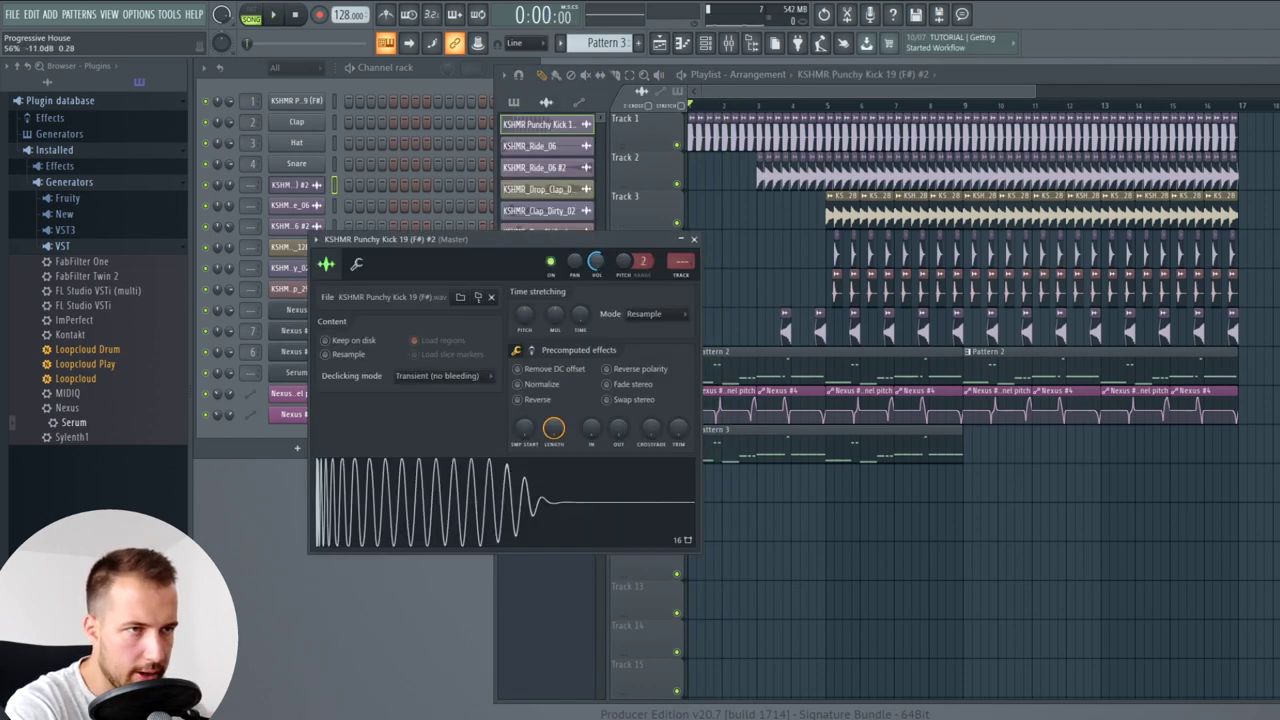
{"action": "left_click", "coordinate": [694, 240]}
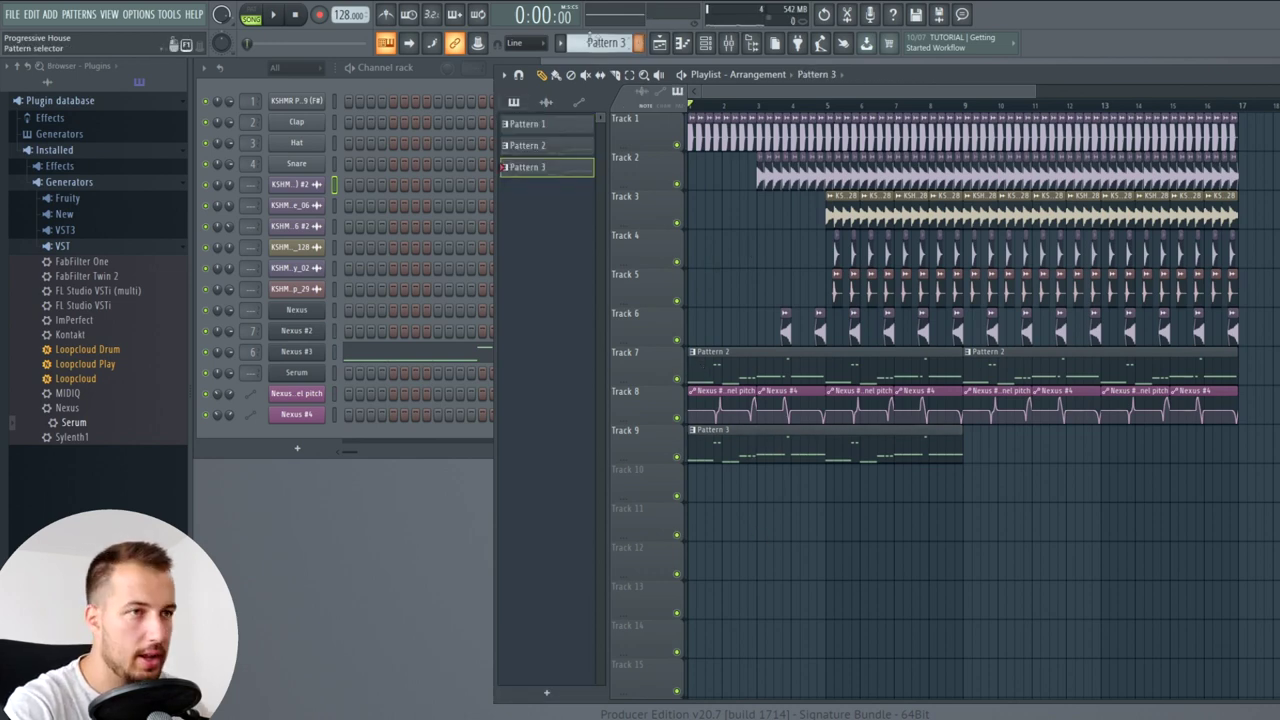
- Open Pattern 1's Nexus chords, select all the notes and copy them, leaving the piano roll
{"action": "left_click", "coordinate": [565, 45]}
{"action": "left_click", "coordinate": [583, 63]}
{"action": "left_click", "coordinate": [434, 315]}
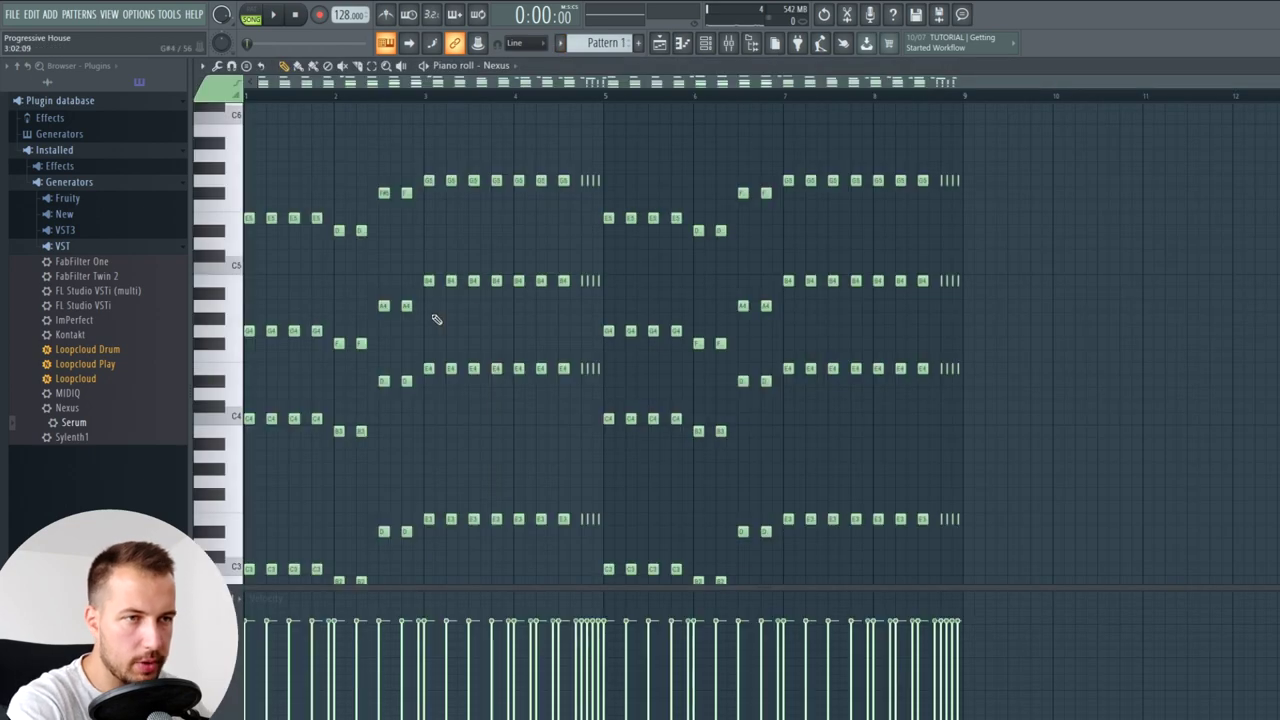
{"action": "scroll", "coordinate": [809, 374], "scroll_direction": "down", "scroll_amount": 4}
{"action": "left_click_drag", "start_coordinate": [1040, 522], "coordinate": [108, 12]}
{"action": "left_click_drag", "start_coordinate": [1071, 318], "coordinate": [225, 592]}
{"action": "scroll", "coordinate": [504, 480], "scroll_direction": "up", "scroll_amount": 4}
{"action": "key", "text": "Escape"}
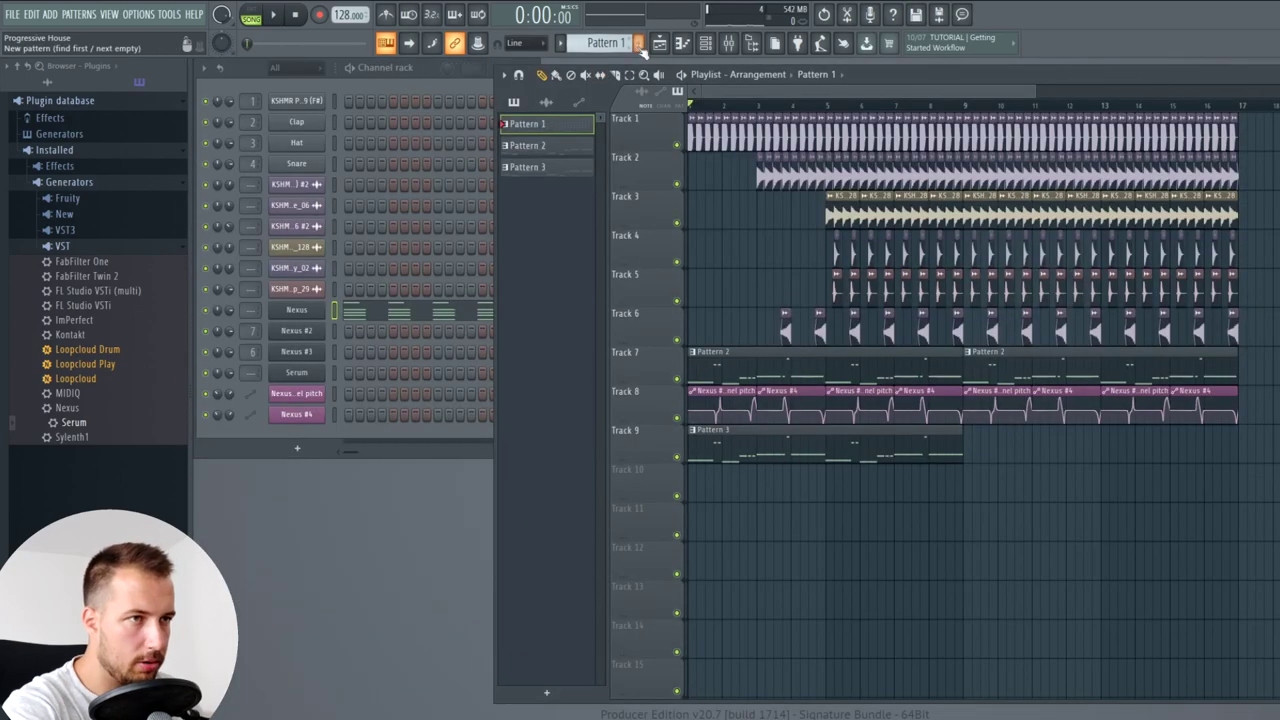
- Create a new Pattern 4 and open the Serum channel's empty piano roll
{"action": "left_click", "coordinate": [638, 44]}
{"action": "key", "text": "Return"}
{"action": "left_click", "coordinate": [305, 375]}
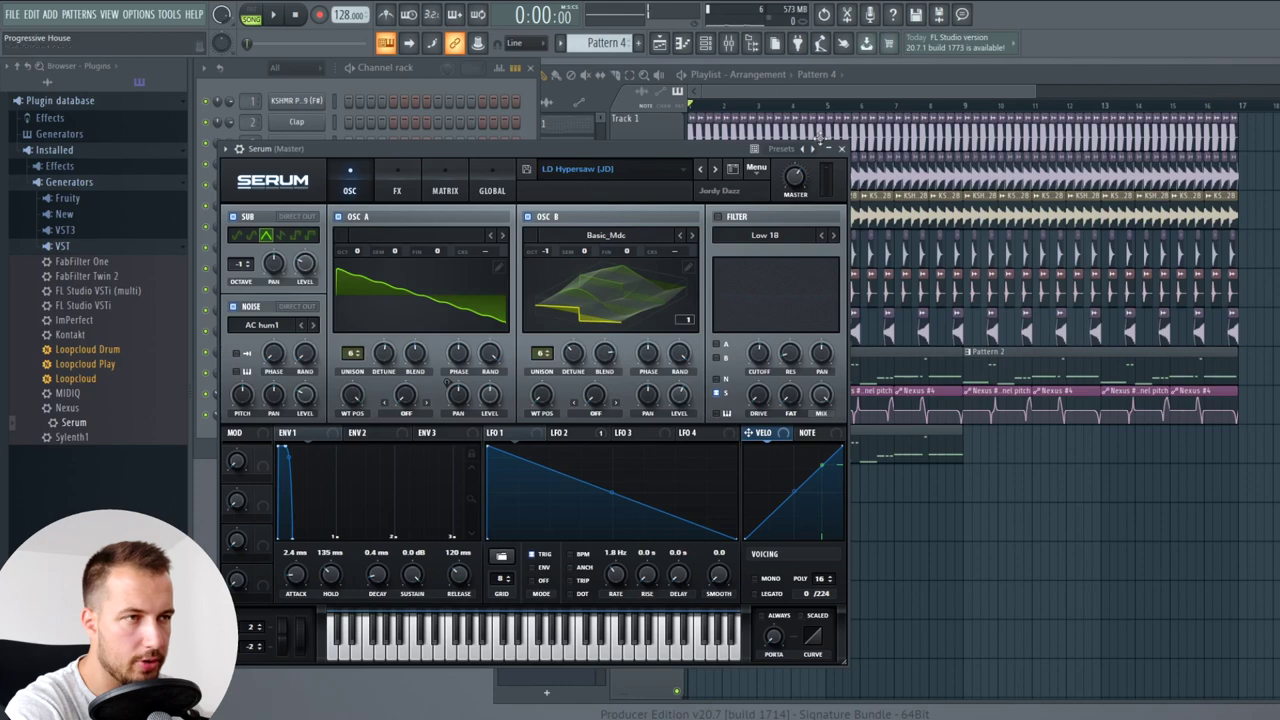
{"action": "left_click", "coordinate": [842, 148]}
{"action": "right_click", "coordinate": [323, 373]}
{"action": "left_click", "coordinate": [364, 373]}
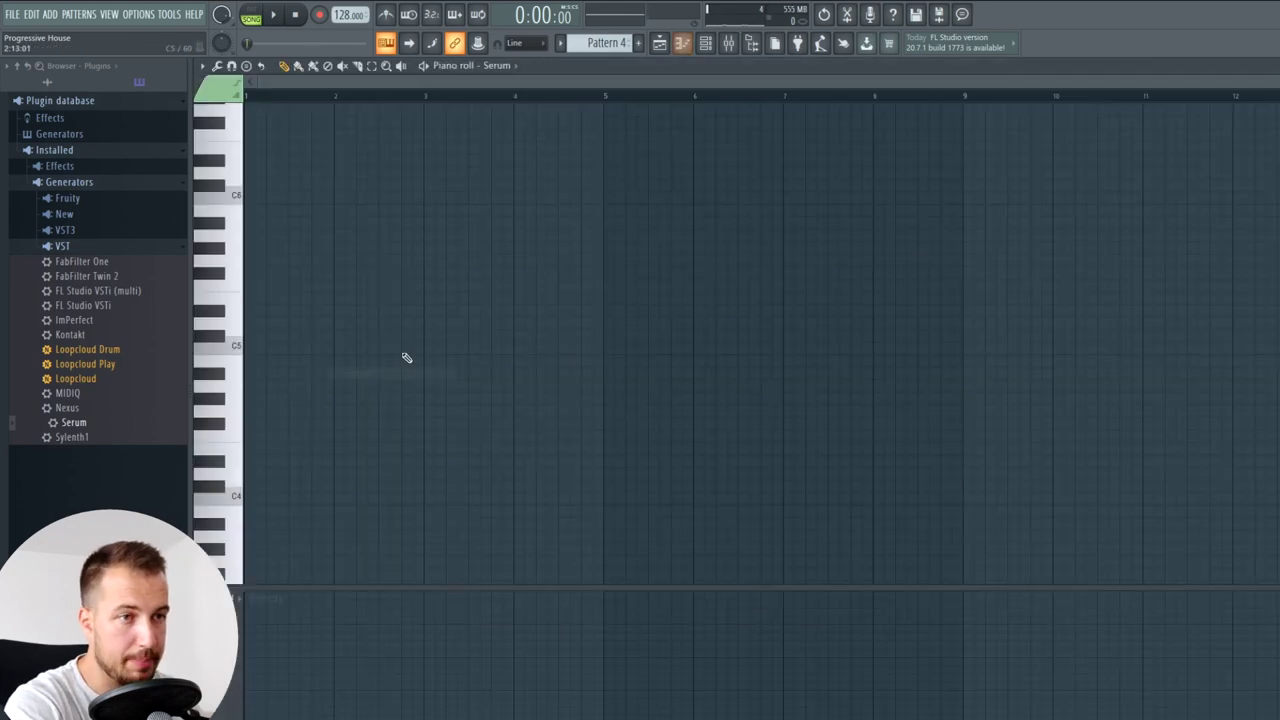
- Paste the copied chords into Serum's piano roll and audition them in pattern mode
{"action": "key", "text": "ctrl+v"}
{"action": "scroll", "coordinate": [478, 328], "scroll_direction": "up", "scroll_amount": 3}
{"action": "left_click", "coordinate": [251, 13]}
{"action": "left_click", "coordinate": [273, 17]}
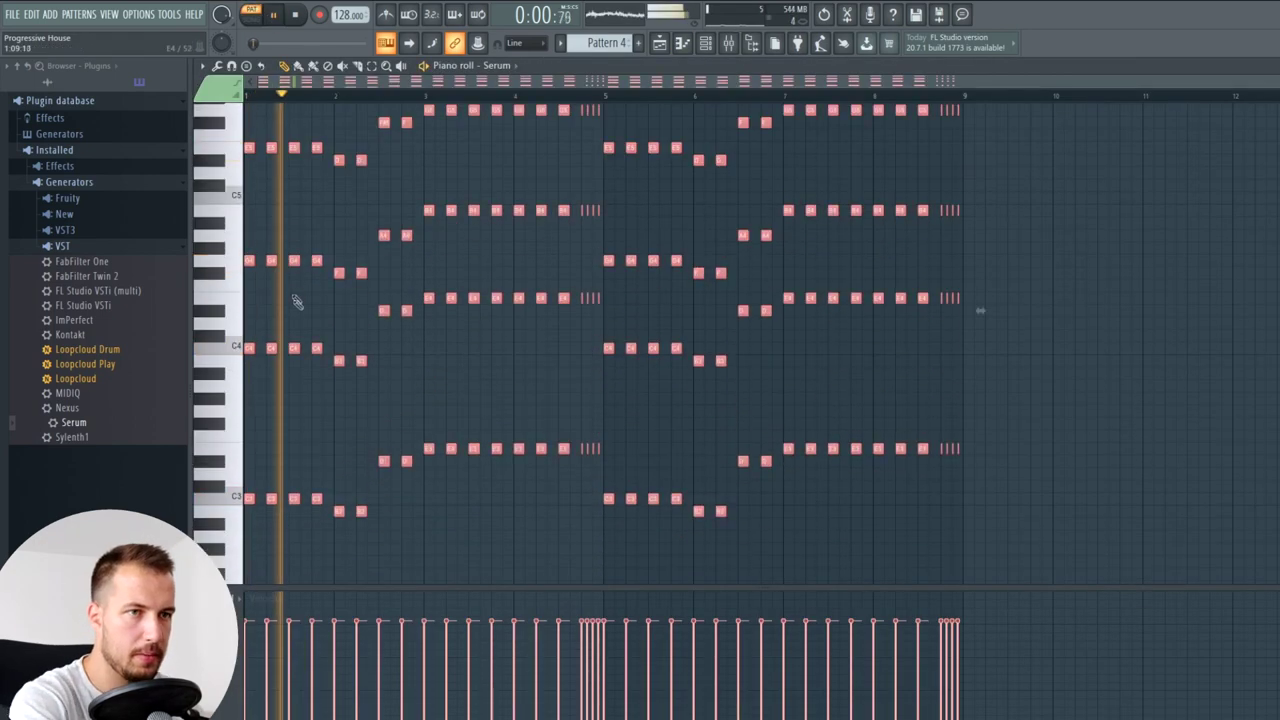
{"action": "key", "text": "space"}
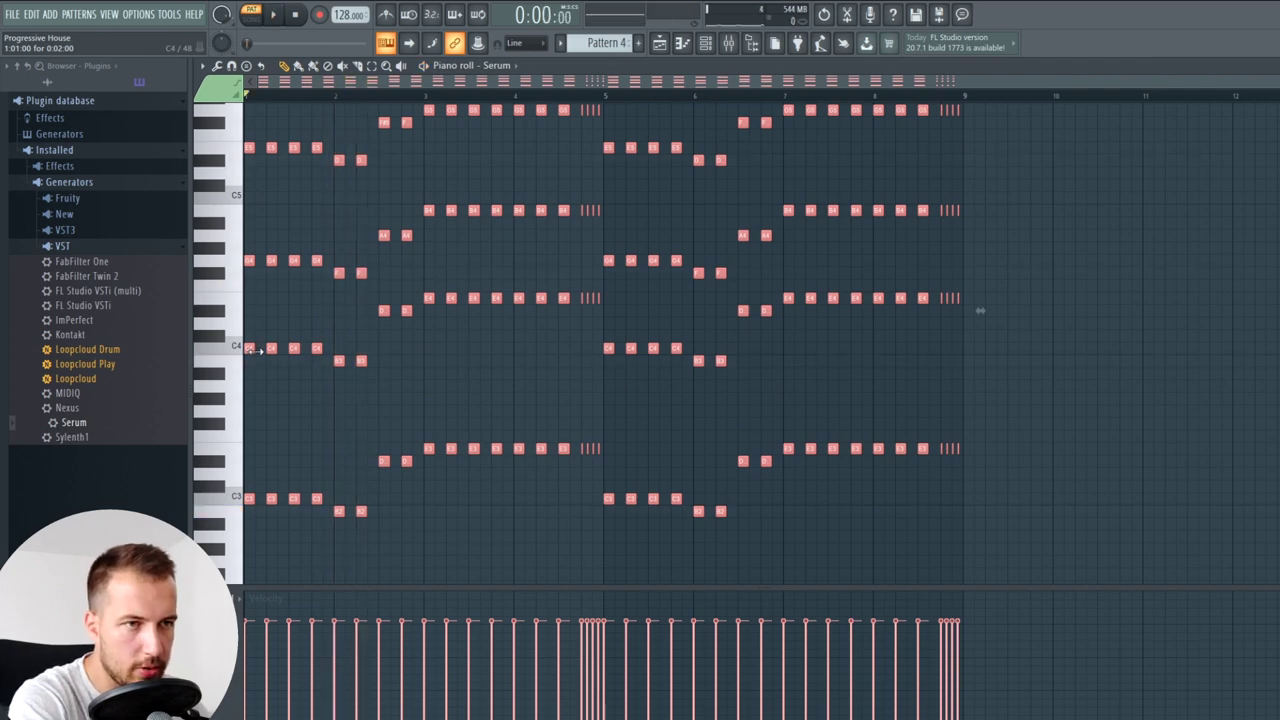
- Lengthen all the Serum chord notes slightly, but shorten the rapid repeats ending bars 4 and 8, and audition the result
{"action": "left_click_drag", "start_coordinate": [256, 351], "coordinate": [260, 351]}
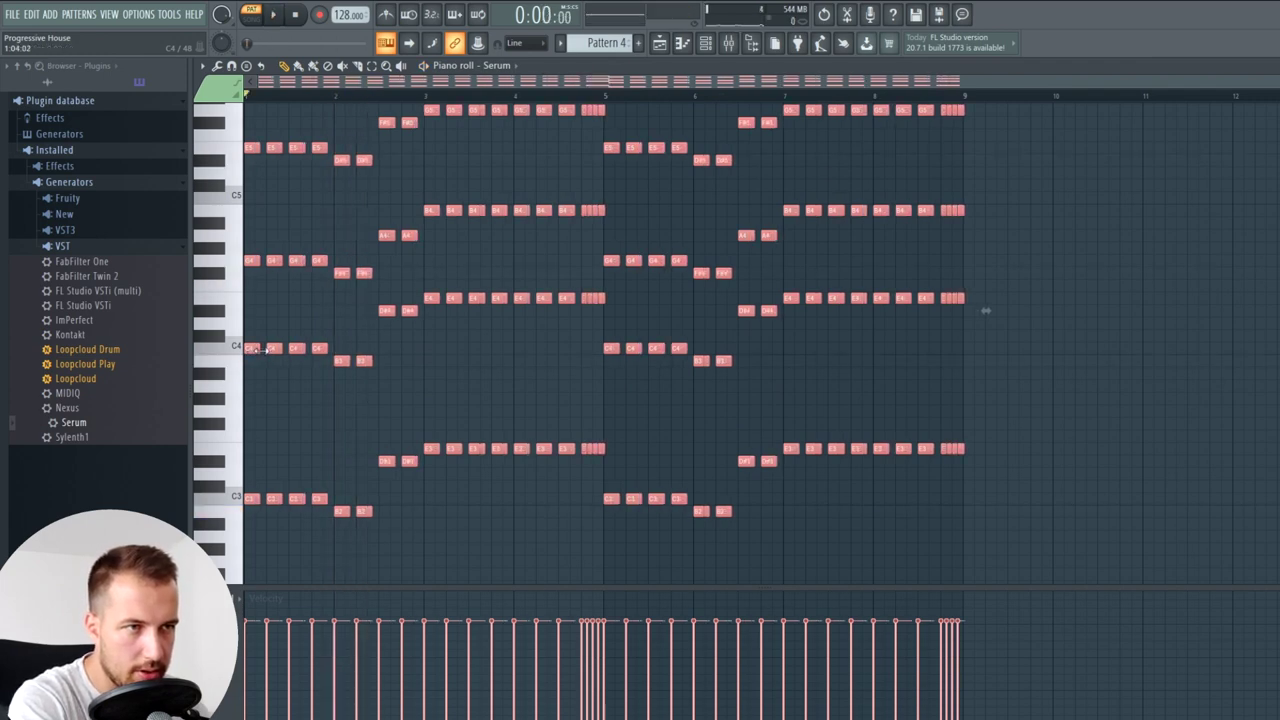
{"action": "scroll", "coordinate": [258, 349], "scroll_direction": "up", "scroll_amount": 3}
{"action": "left_click_drag", "start_coordinate": [601, 195], "coordinate": [591, 580]}
{"action": "left_click_drag", "start_coordinate": [1005, 180], "coordinate": [962, 565]}
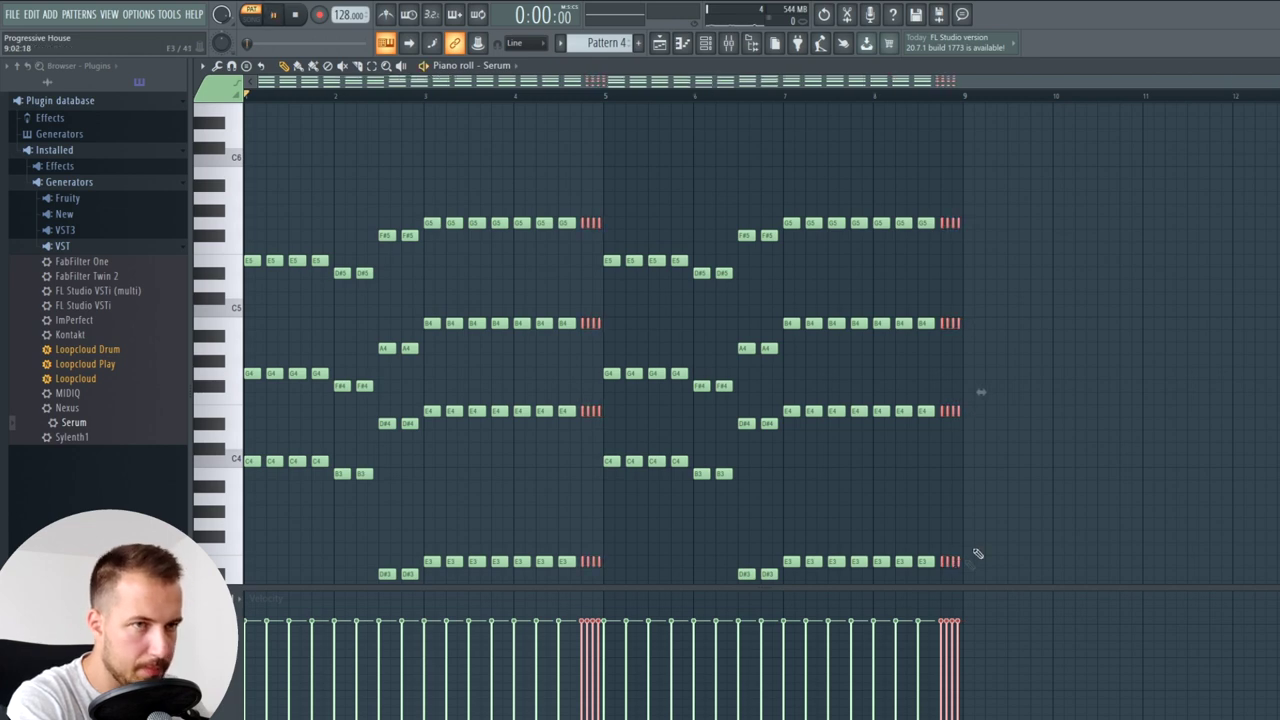
{"action": "key", "text": "space"}
{"action": "left_click", "coordinate": [1031, 420], "text": "ctrl"}
{"action": "scroll", "coordinate": [1000, 425], "scroll_direction": "down", "scroll_amount": 3}
{"action": "key", "text": "space"}
{"action": "scroll", "coordinate": [1165, 278], "scroll_direction": "up", "scroll_amount": 2}
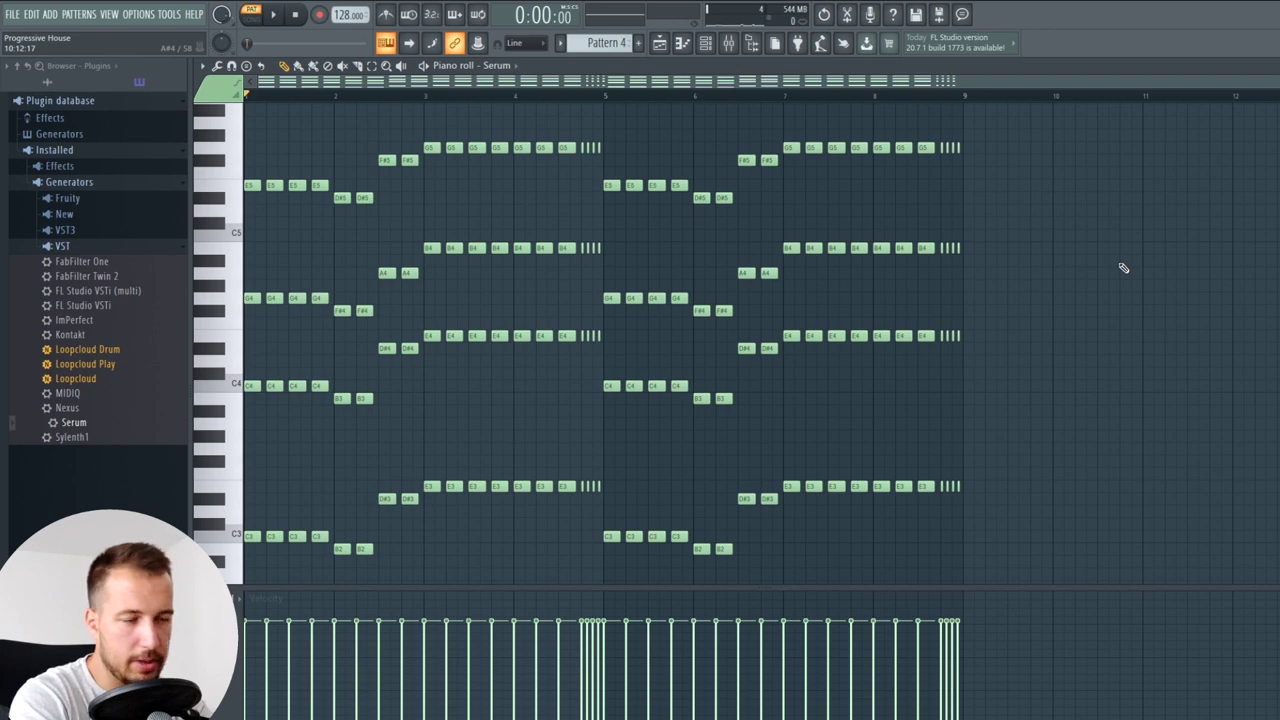
- Transpose all the Serum chords up one octave, audition them and close the piano roll
{"action": "key", "text": "ctrl+Up"}
{"action": "key", "text": "space"}
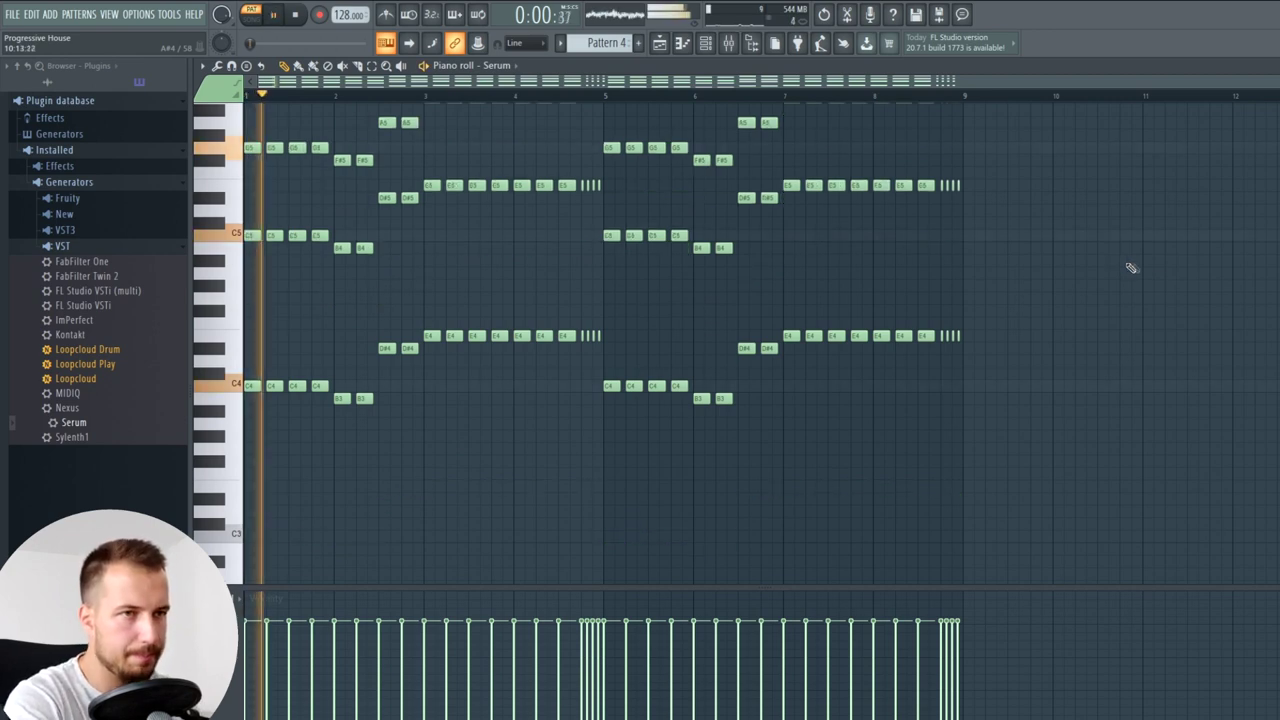
{"action": "scroll", "coordinate": [1121, 272], "scroll_direction": "up", "scroll_amount": 5}
{"action": "left_click", "coordinate": [1270, 66]}
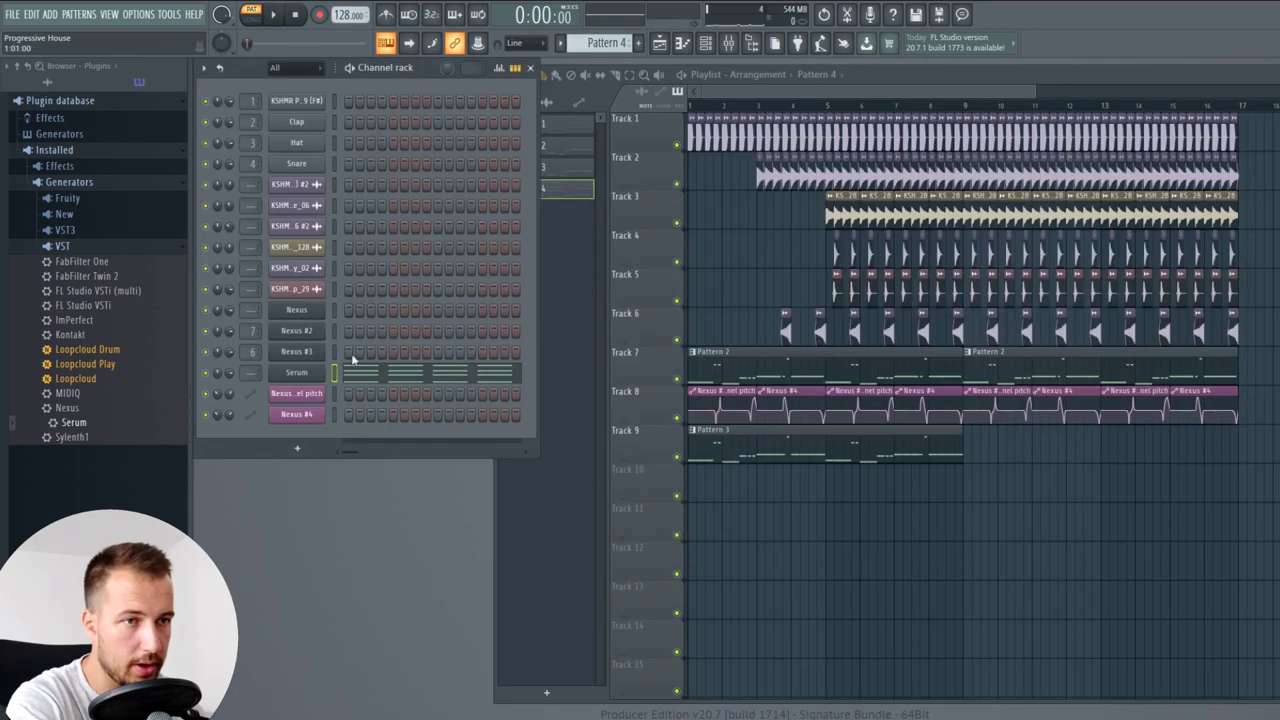
- Assign Serum to mixer track 8 and route that track only to the SD track, then close both windows
{"action": "left_click", "coordinate": [310, 377]}
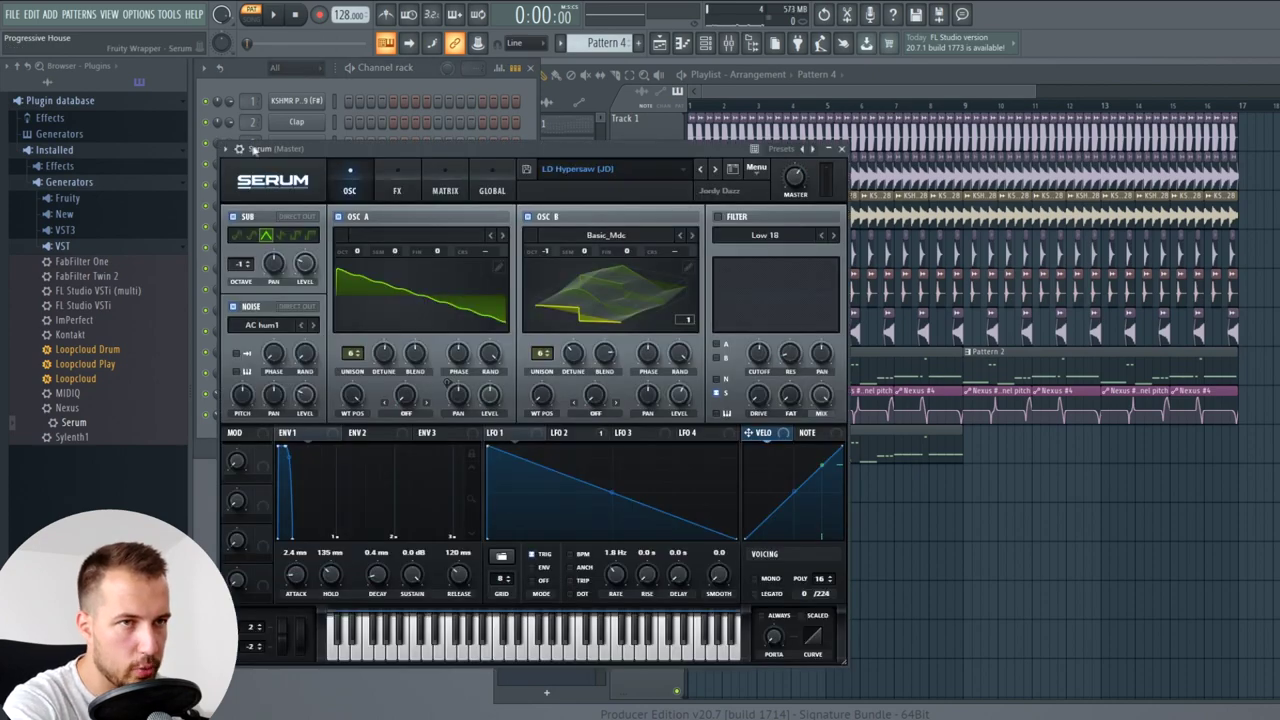
{"action": "left_click", "coordinate": [240, 149]}
{"action": "right_click", "coordinate": [830, 173]}
{"action": "left_click", "coordinate": [832, 184]}
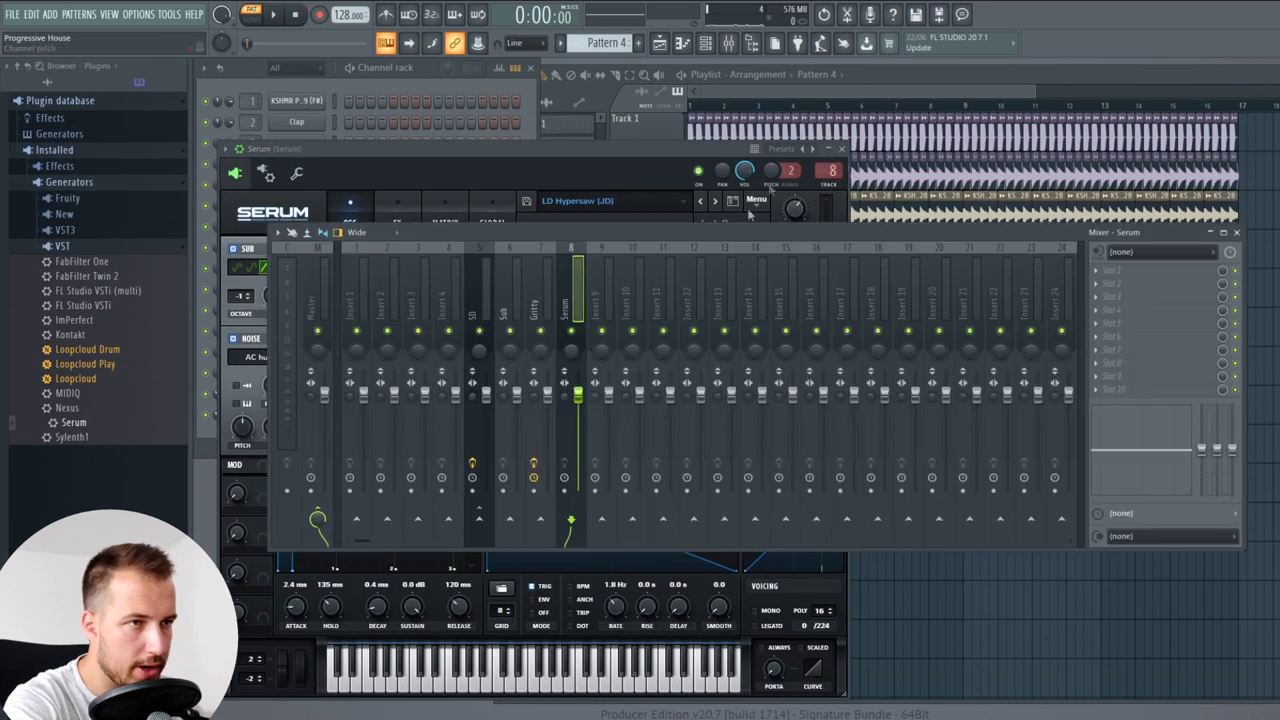
{"action": "right_click", "coordinate": [480, 520]}
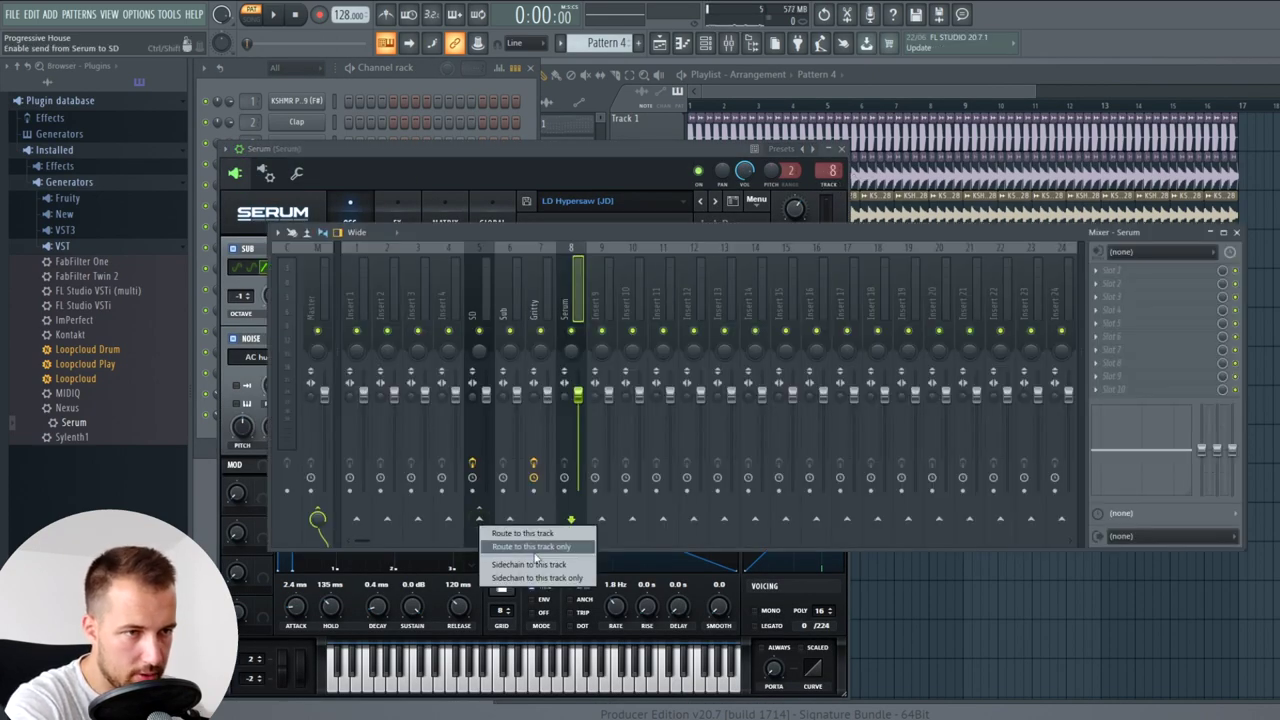
{"action": "left_click", "coordinate": [533, 547]}
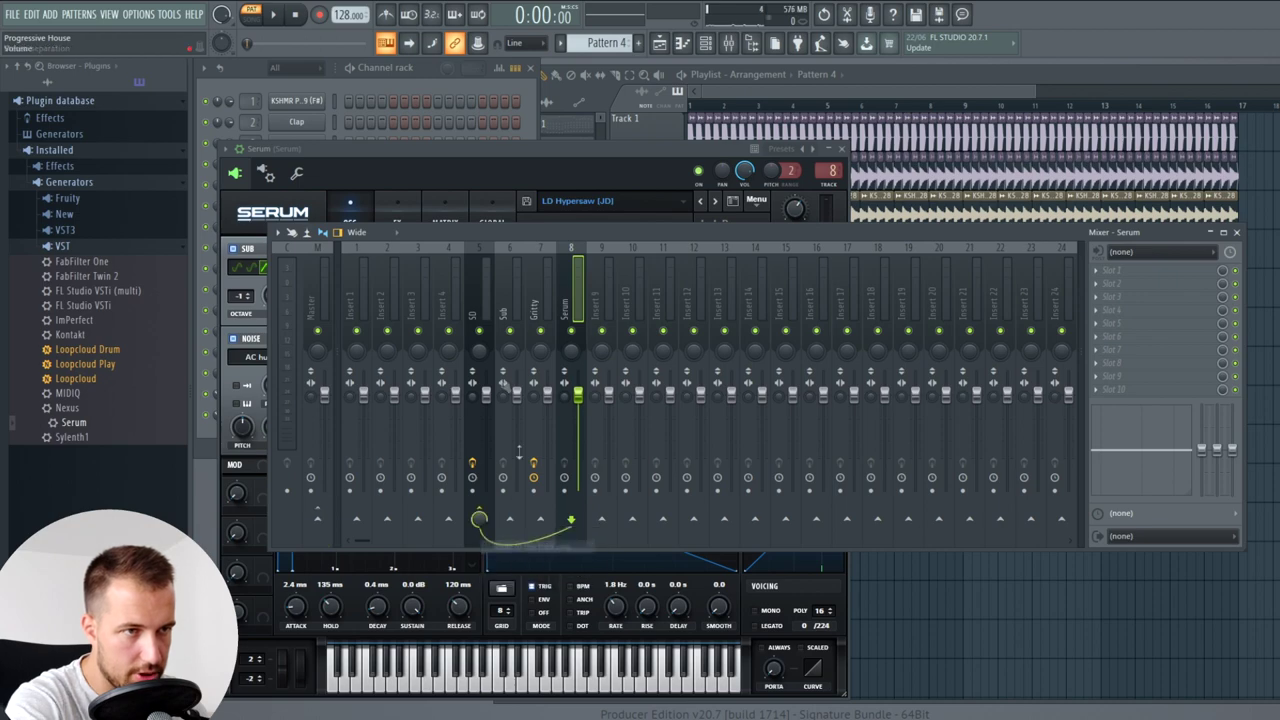
{"action": "left_click", "coordinate": [1236, 232]}
{"action": "left_click", "coordinate": [842, 149]}
- Play Pattern 4 with Serum's piano roll open to check the sidechained chords
{"action": "key", "text": "space"}
{"action": "left_click", "coordinate": [427, 375]}
{"action": "scroll", "coordinate": [504, 195], "scroll_direction": "down", "scroll_amount": 1}
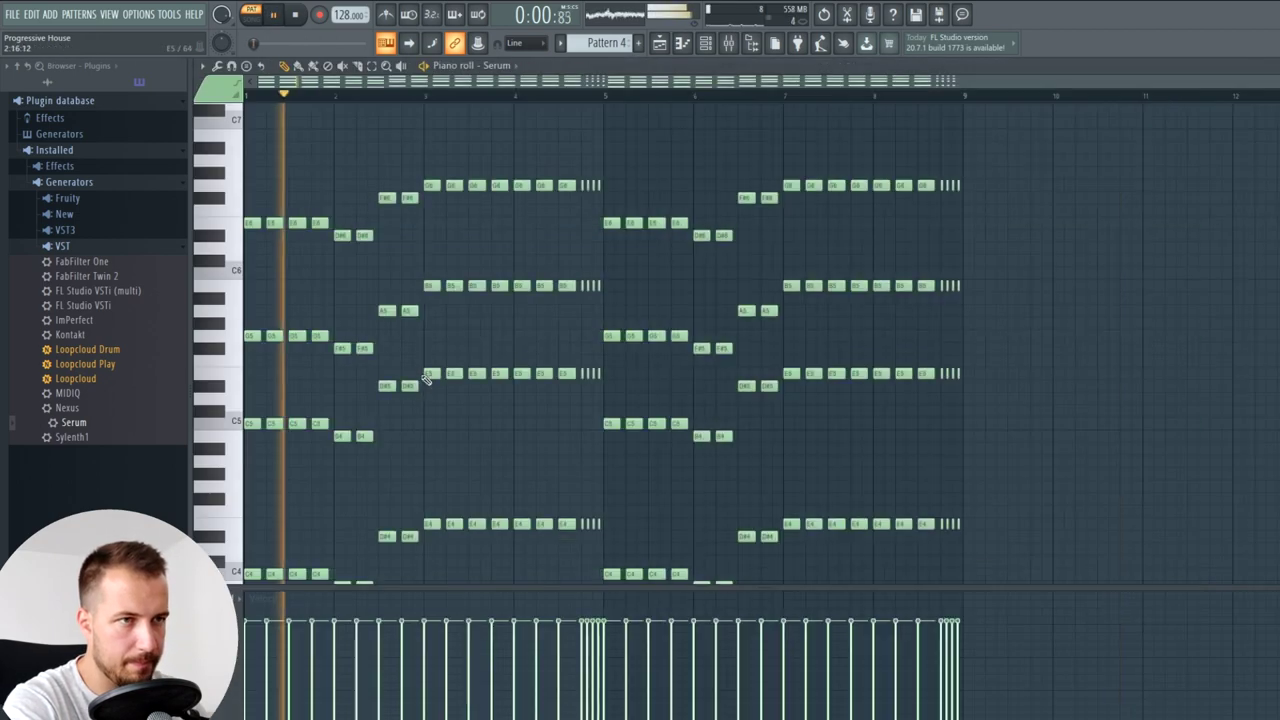
{"action": "scroll", "coordinate": [503, 196], "scroll_direction": "down", "scroll_amount": 1}
{"action": "scroll", "coordinate": [520, 201], "scroll_direction": "up", "scroll_amount": 2}
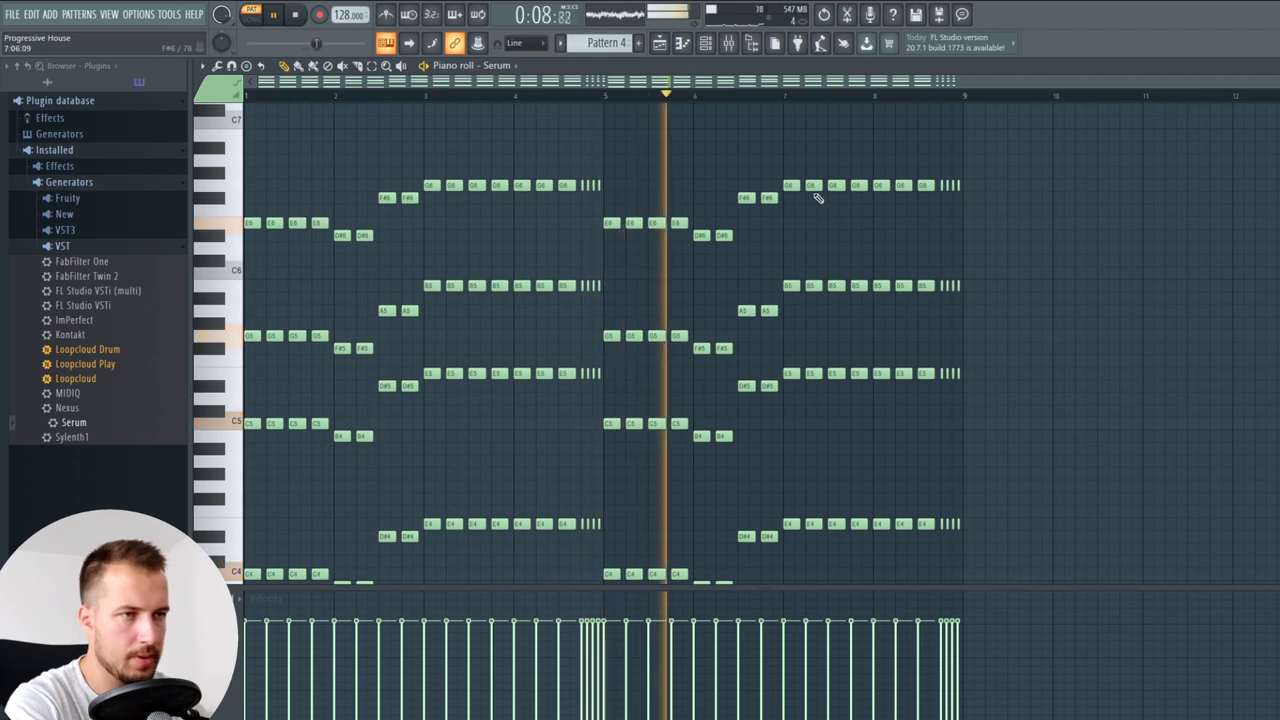
{"action": "key", "text": "space"}
{"action": "key", "text": "Escape"}
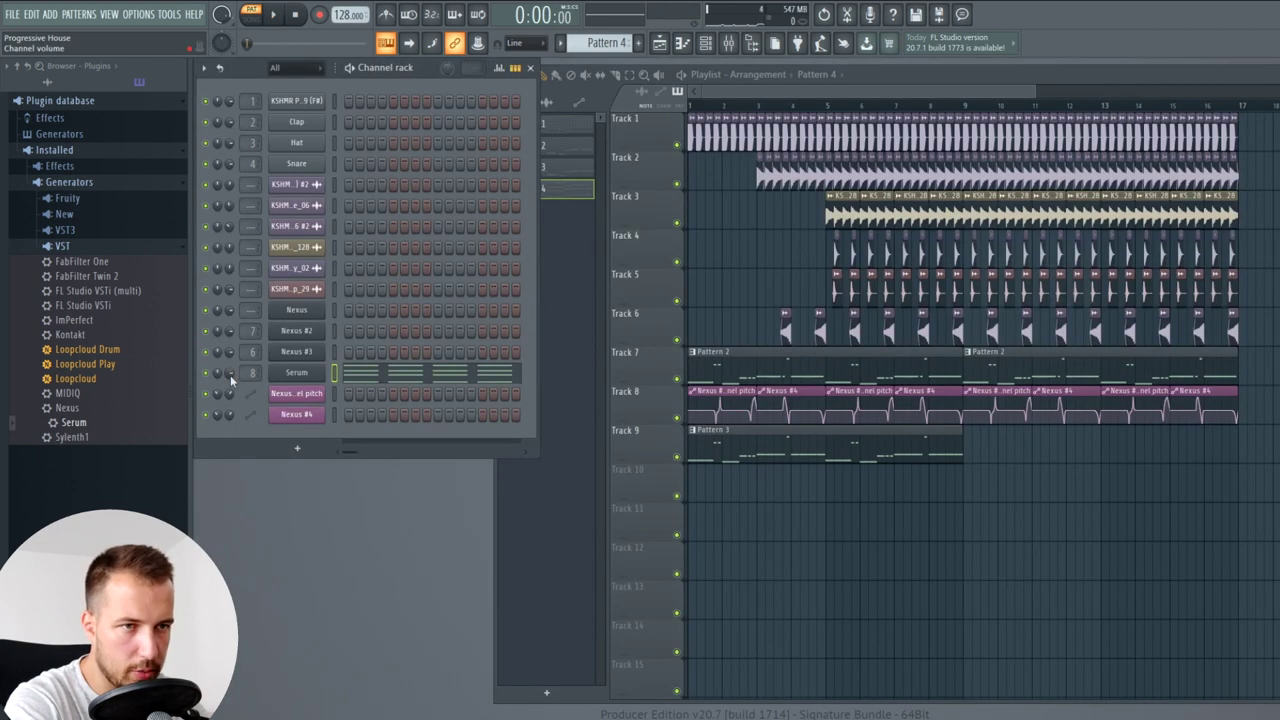
- Load Fruity Stereo Shaper in the Serum track's first effect slot, choose one of its presets and close it
{"action": "key", "text": "F9"}
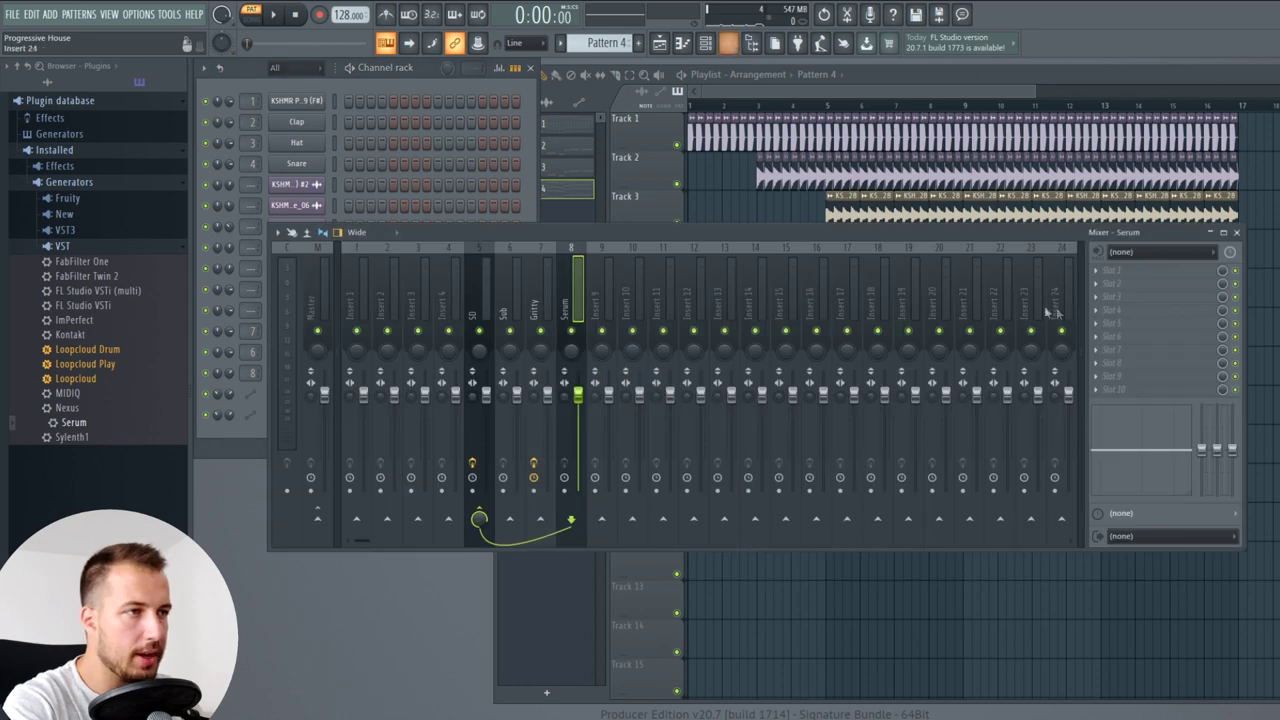
{"action": "left_click", "coordinate": [1112, 278]}
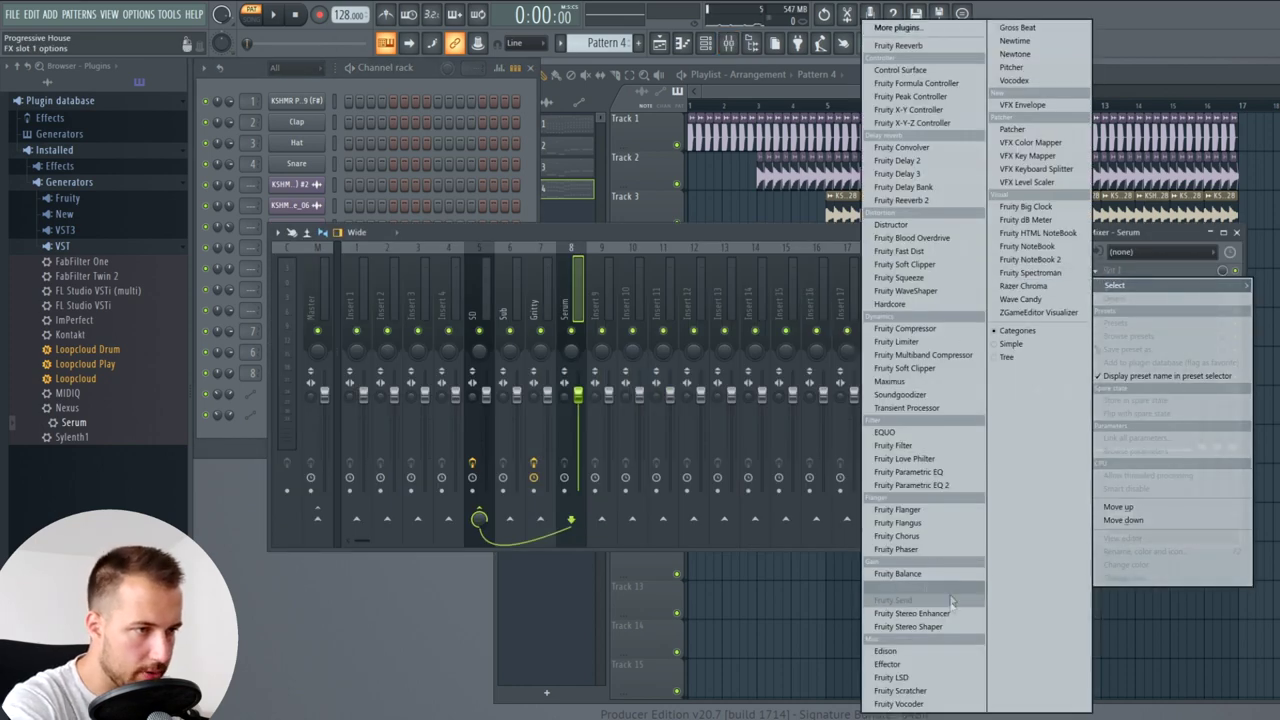
{"action": "left_click", "coordinate": [943, 630]}
{"action": "left_click", "coordinate": [246, 168]}
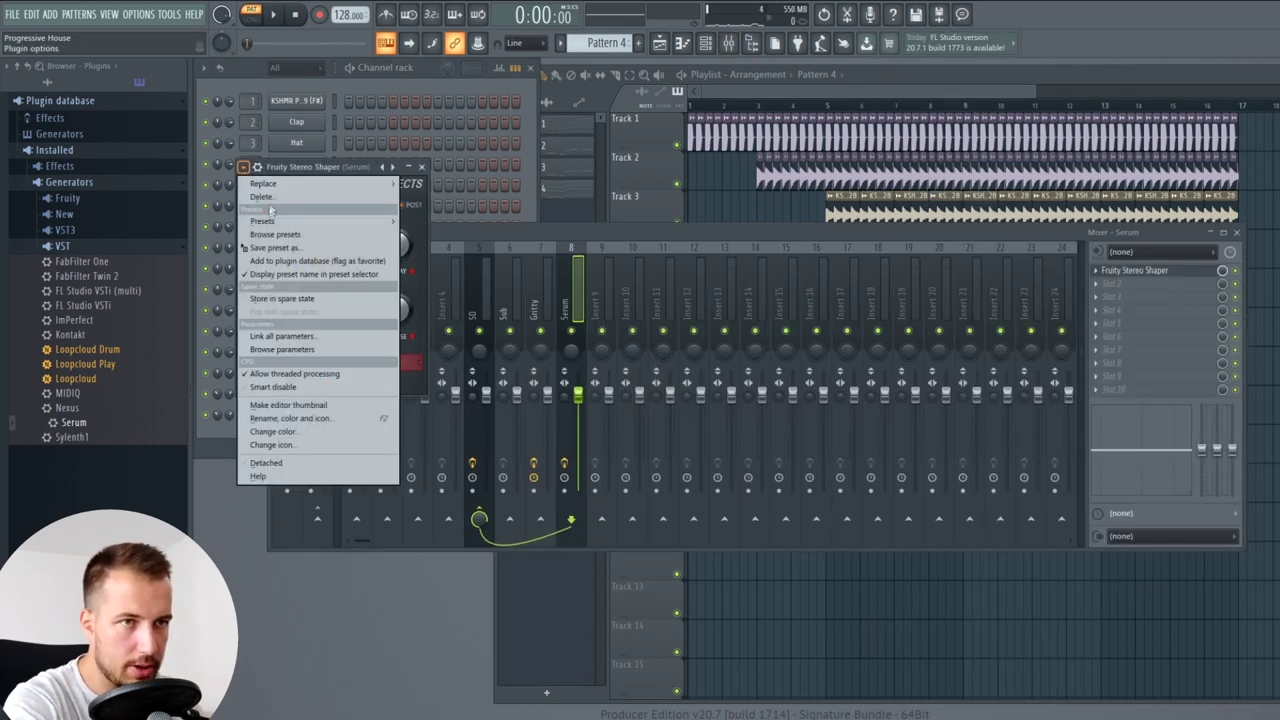
{"action": "mouse_move", "coordinate": [278, 221]}
{"action": "left_click", "coordinate": [455, 342]}
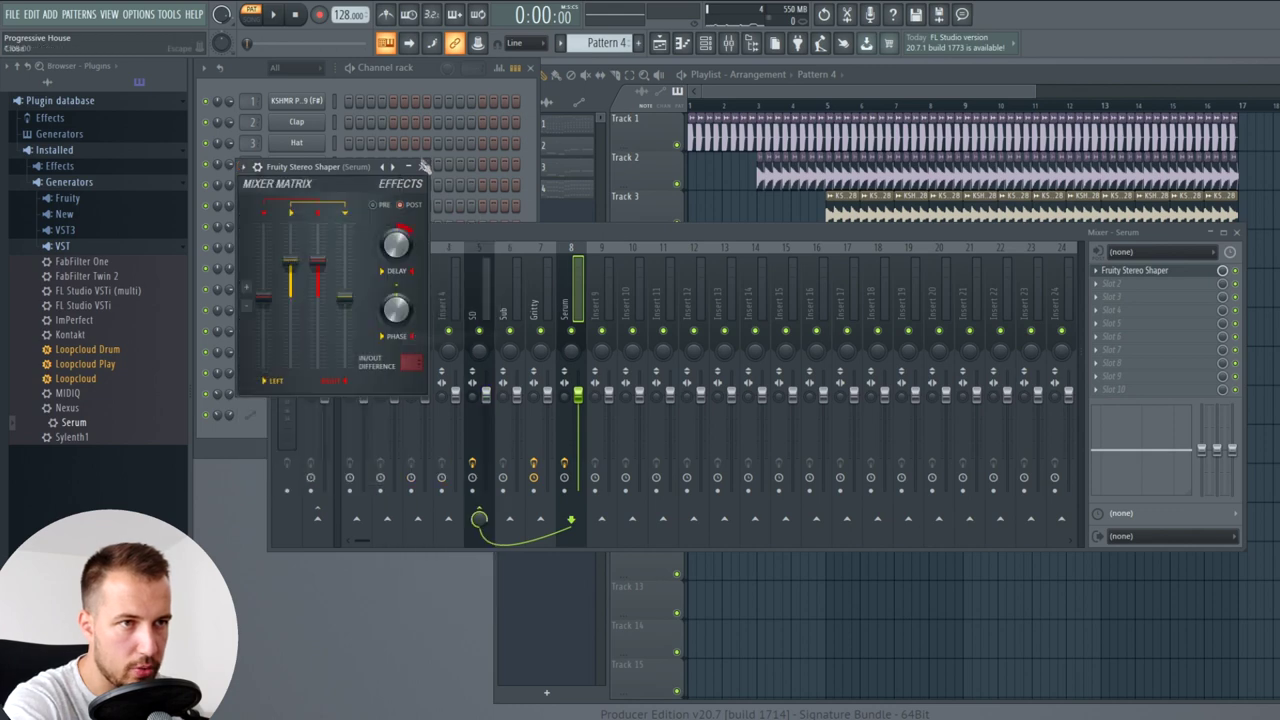
{"action": "left_click", "coordinate": [422, 167]}
- Add Fruity Parametric EQ 2 to the Serum track's second slot and make band 1 a steep high pass
{"action": "left_click", "coordinate": [1133, 295]}
{"action": "left_click", "coordinate": [971, 487]}
{"action": "right_click", "coordinate": [321, 298]}
{"action": "mouse_move", "coordinate": [340, 335]}
{"action": "left_click", "coordinate": [395, 372]}
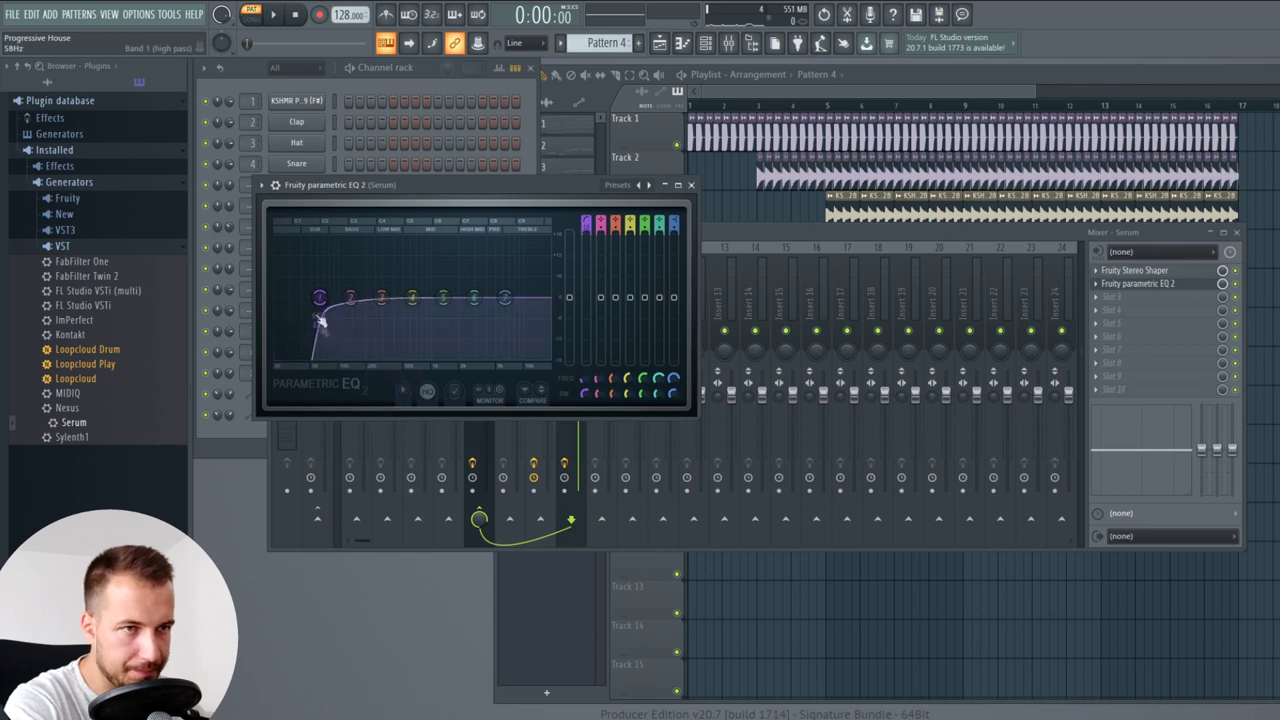
- Raise the Serum EQ's band 1 high-pass cutoff into the bass range, close the EQ and audition Pattern 4
{"action": "left_click_drag", "start_coordinate": [319, 298], "coordinate": [349, 298]}
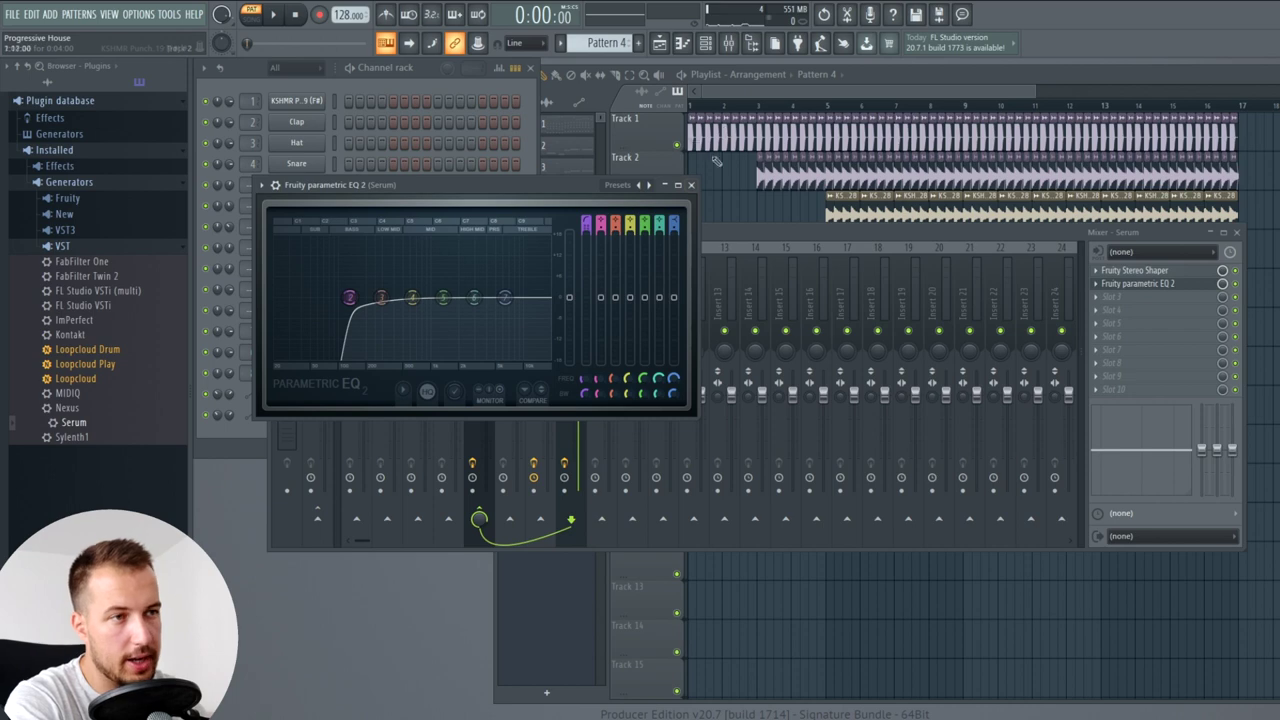
{"action": "left_click_drag", "start_coordinate": [348, 300], "coordinate": [333, 264]}
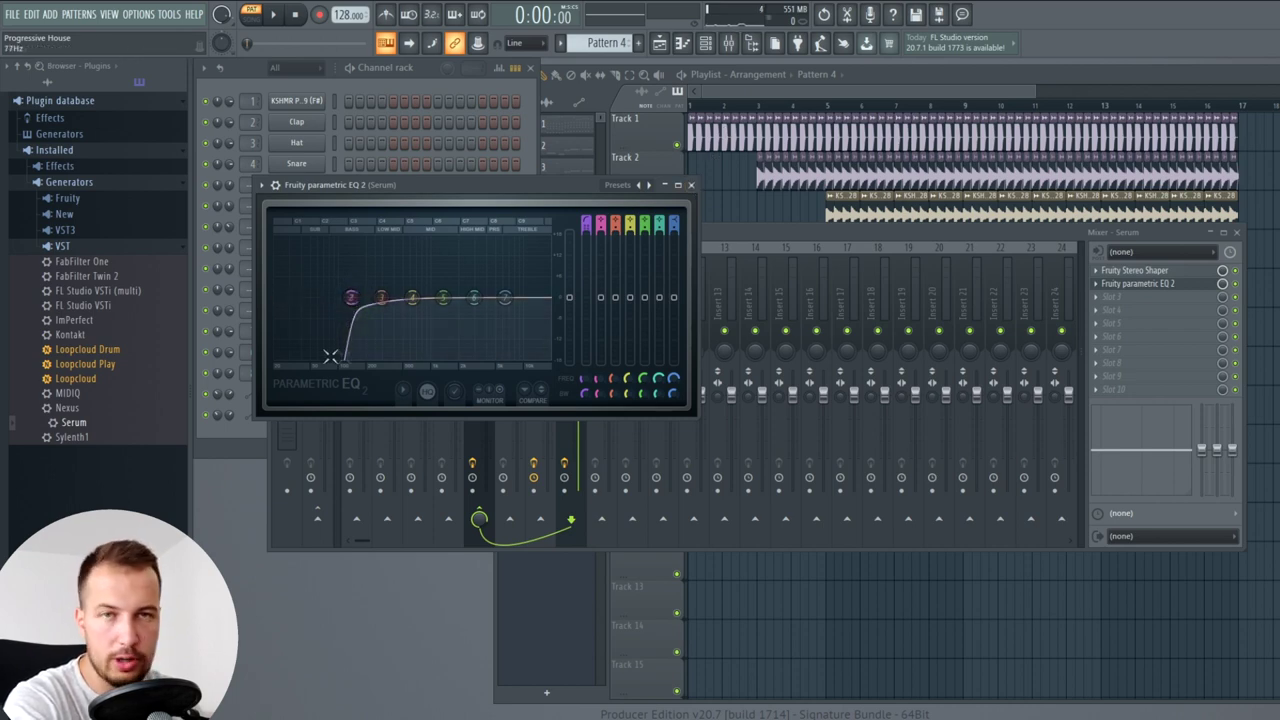
{"action": "key", "text": "Escape"}
{"action": "key", "text": "space"}
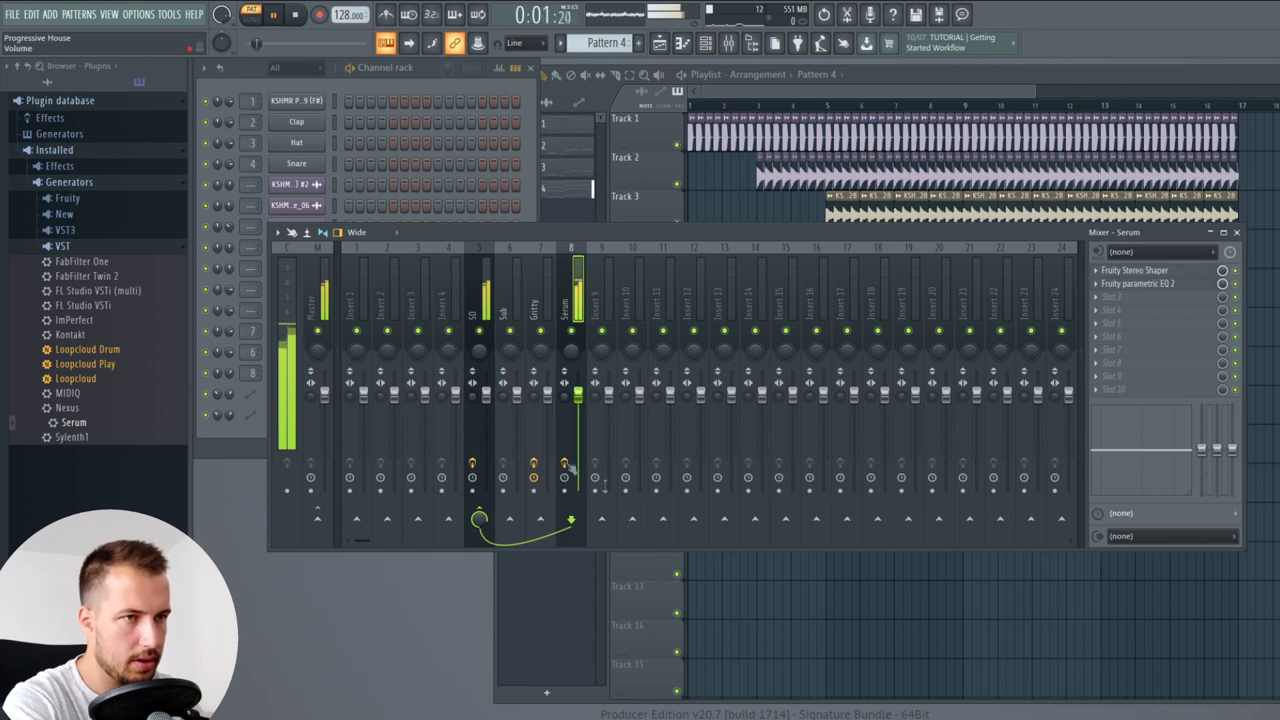
{"action": "key", "text": "space"}
- Set the Serum channel's volume to about 66% in the channel rack and reopen the mixer on the Serum track
{"action": "left_click", "coordinate": [405, 67]}
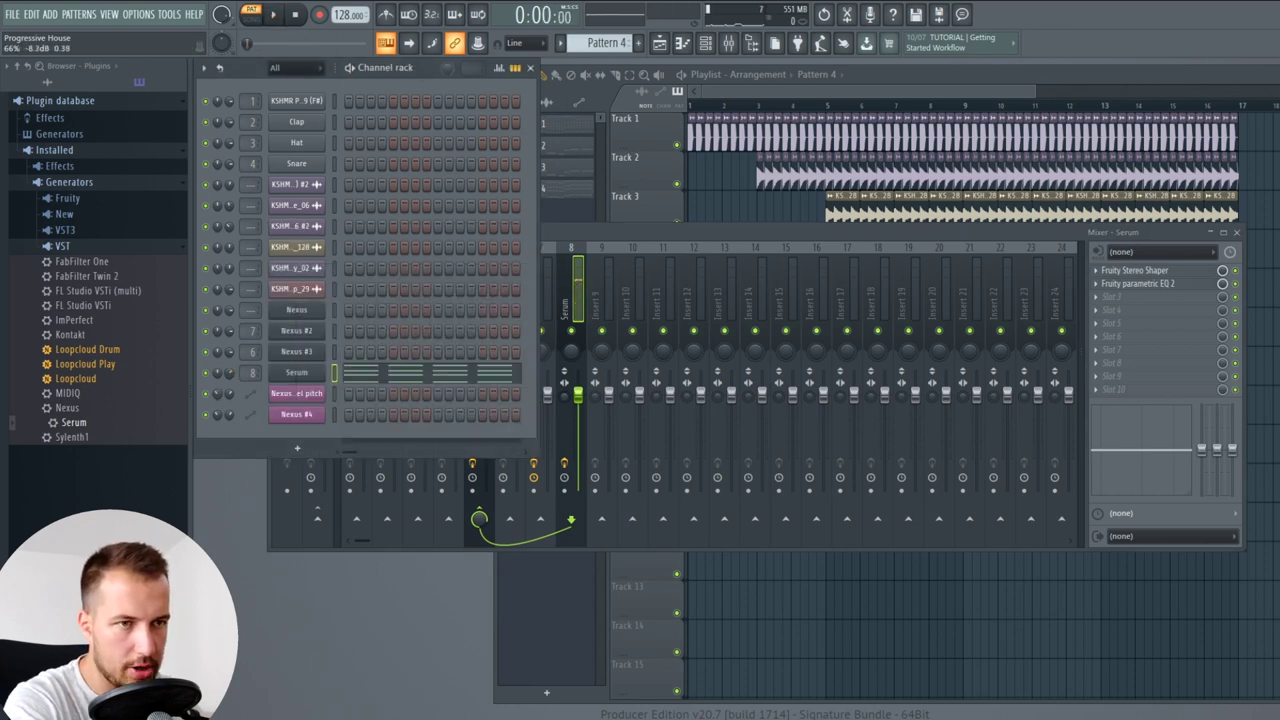
{"action": "left_click", "coordinate": [1237, 232]}
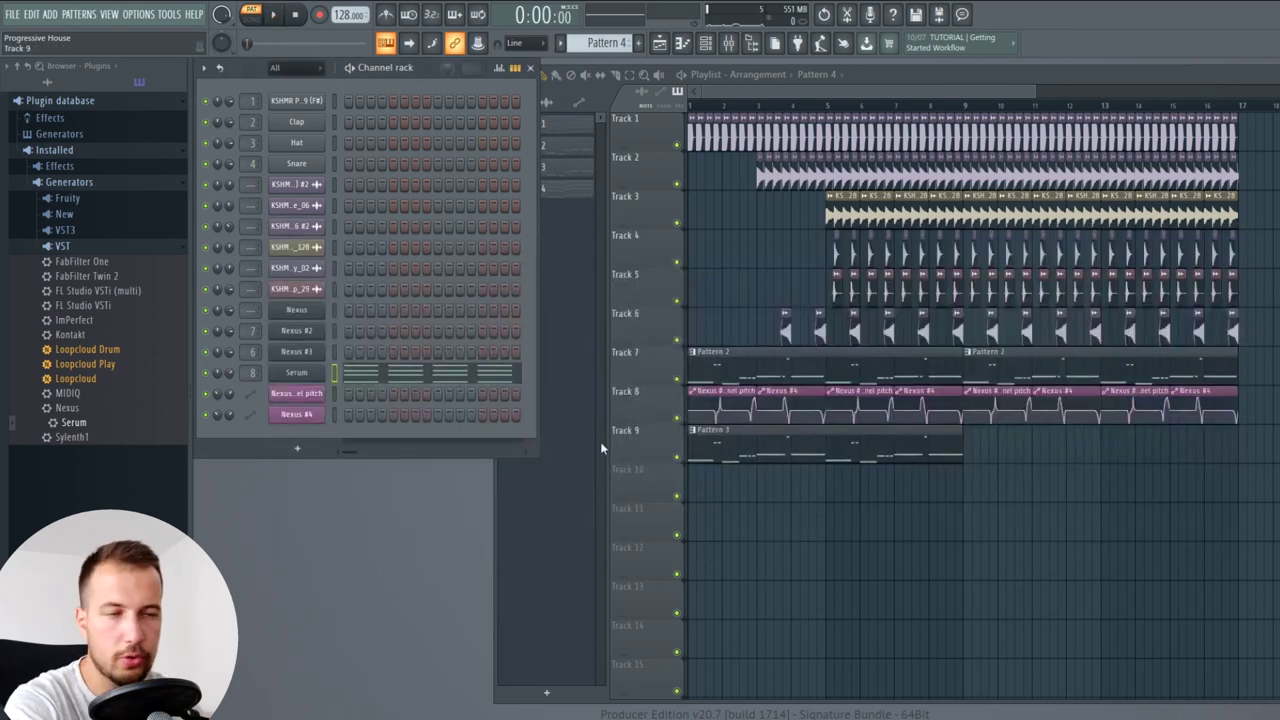
{"action": "key", "text": "F9"}
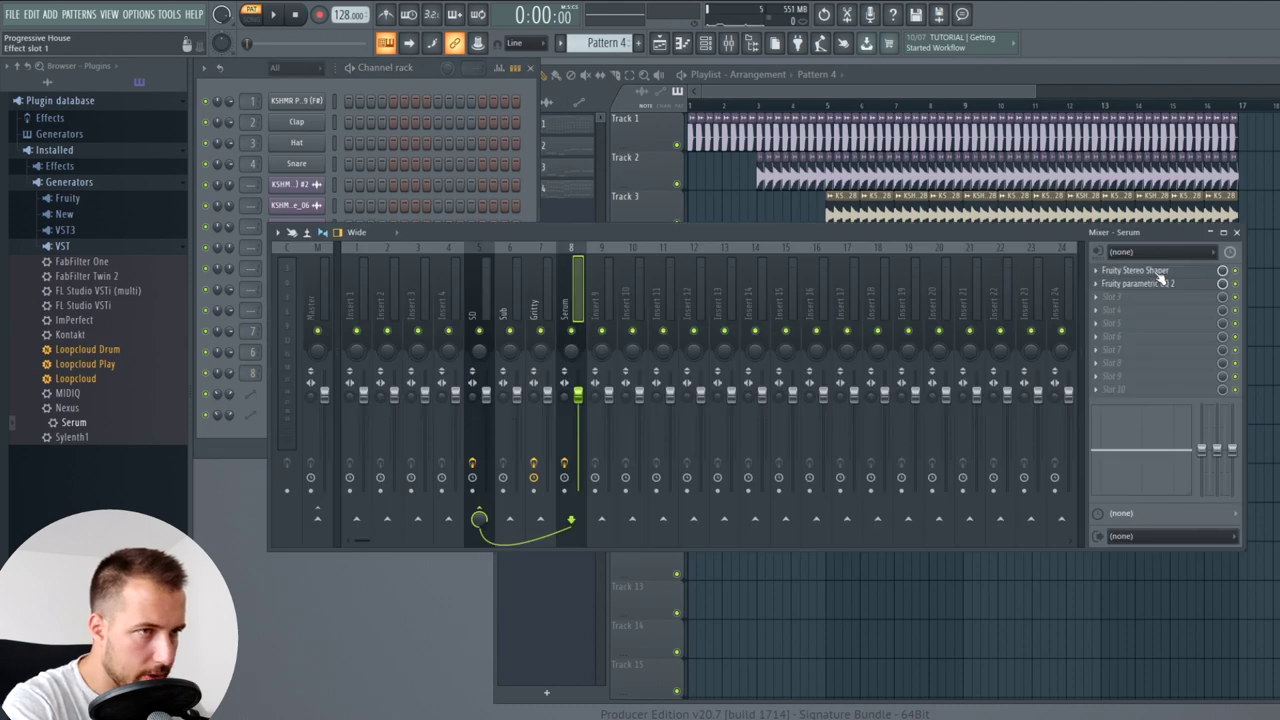
- Move the Serum track's EQ above the Stereo Shaper, insert Fruity Reeverb between them and audition the pattern
{"action": "left_click_drag", "start_coordinate": [1158, 273], "coordinate": [1155, 287]}
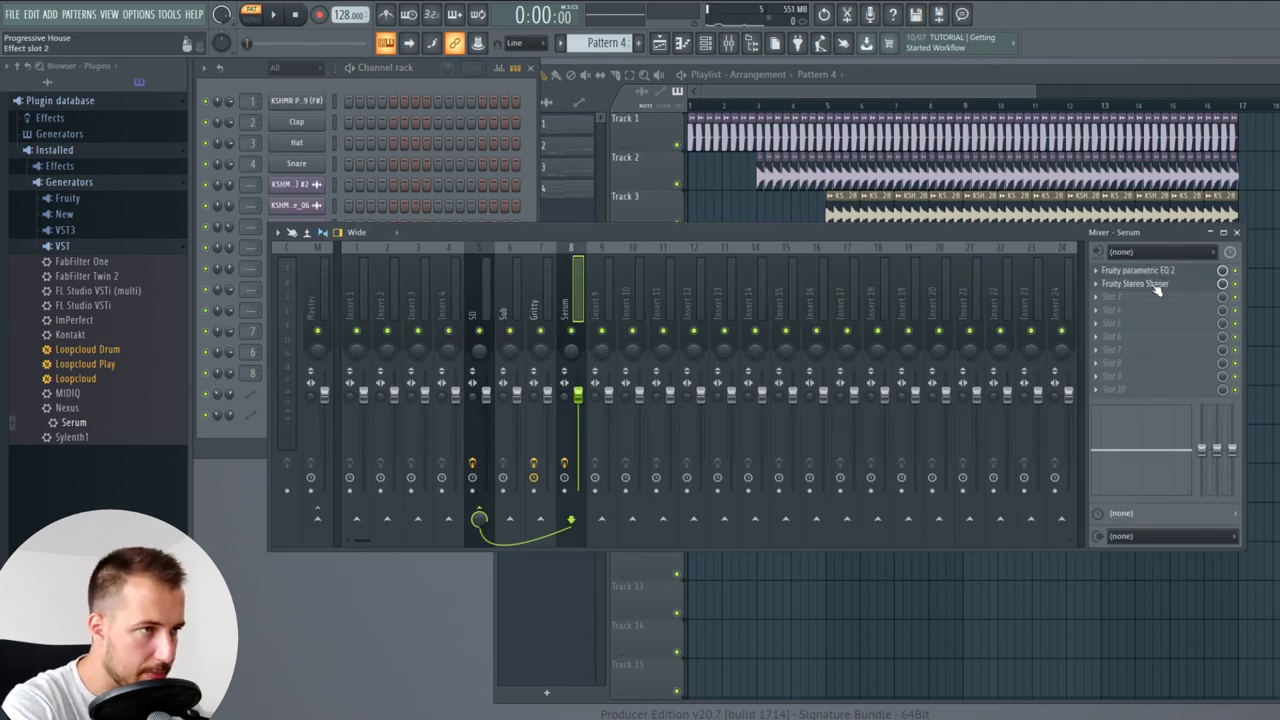
{"action": "left_click", "coordinate": [1104, 287]}
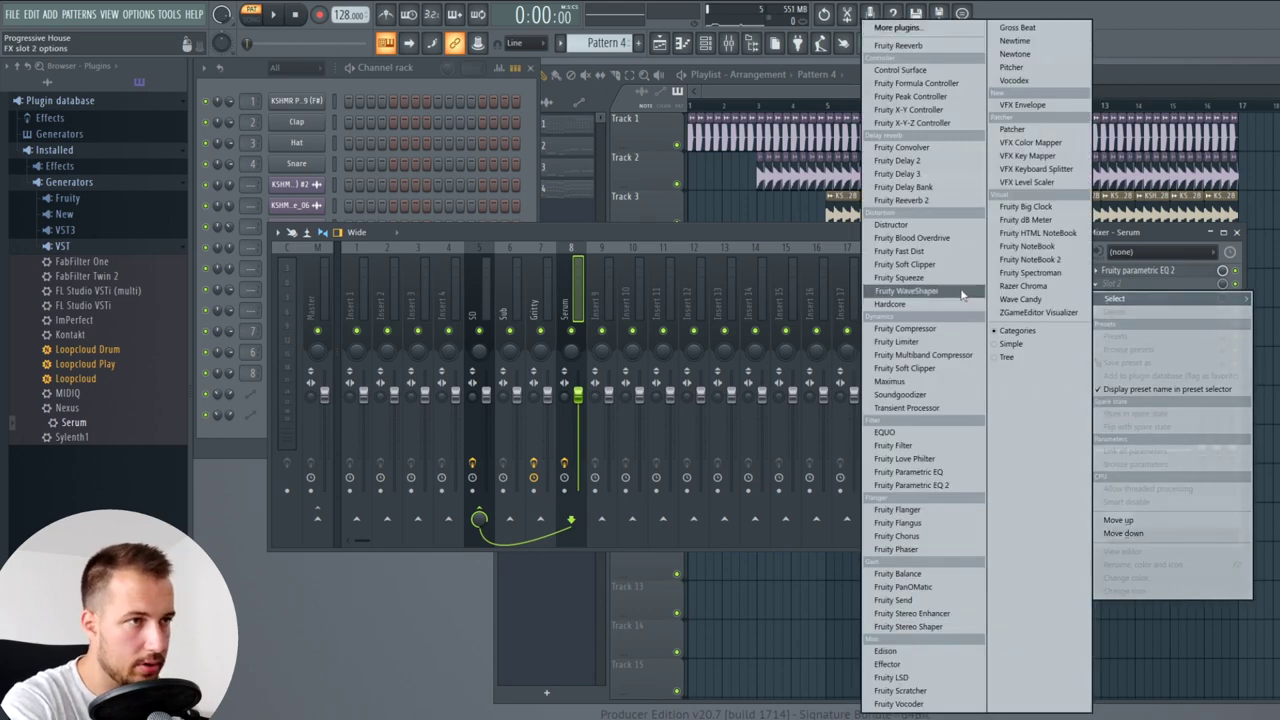
{"action": "left_click", "coordinate": [930, 46]}
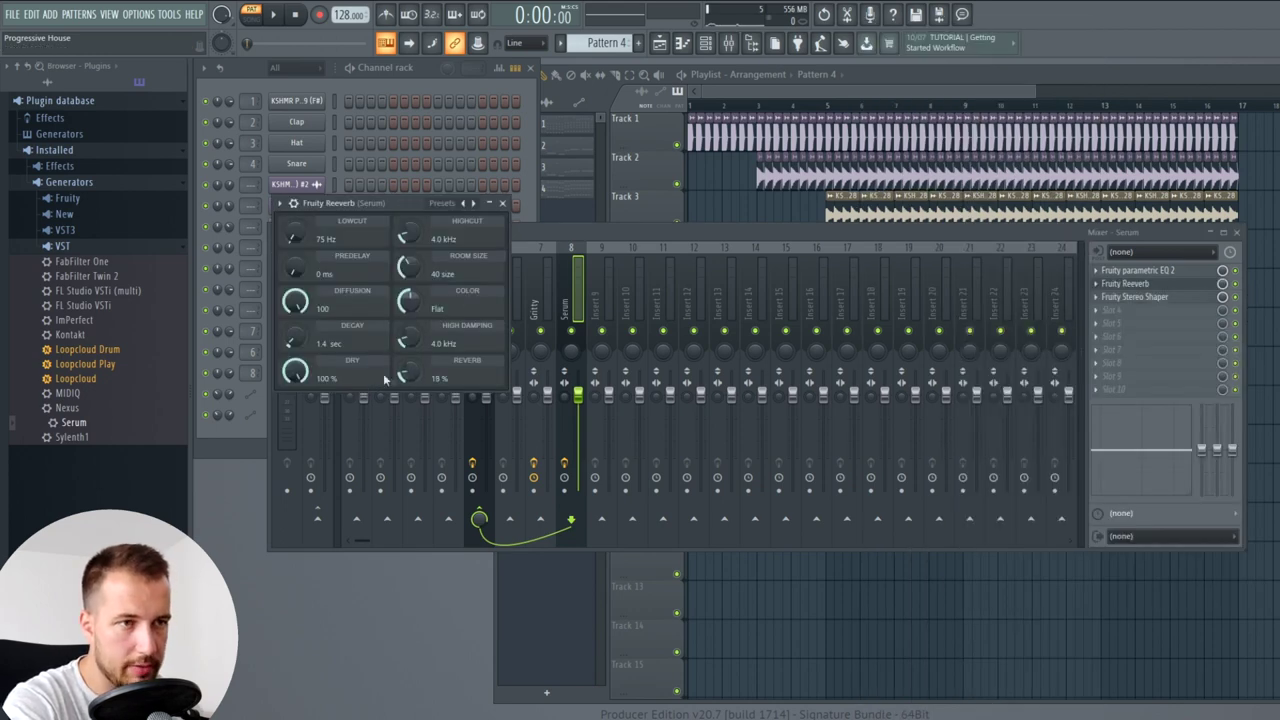
{"action": "left_click", "coordinate": [506, 205]}
{"action": "key", "text": "space"}
{"action": "key", "text": "F9"}
{"action": "key", "text": "space"}
- Place Pattern 4 at bar 1 of Track 10 in the playlist and play the song
{"action": "left_click_drag", "start_coordinate": [750, 482], "coordinate": [504, 488]}
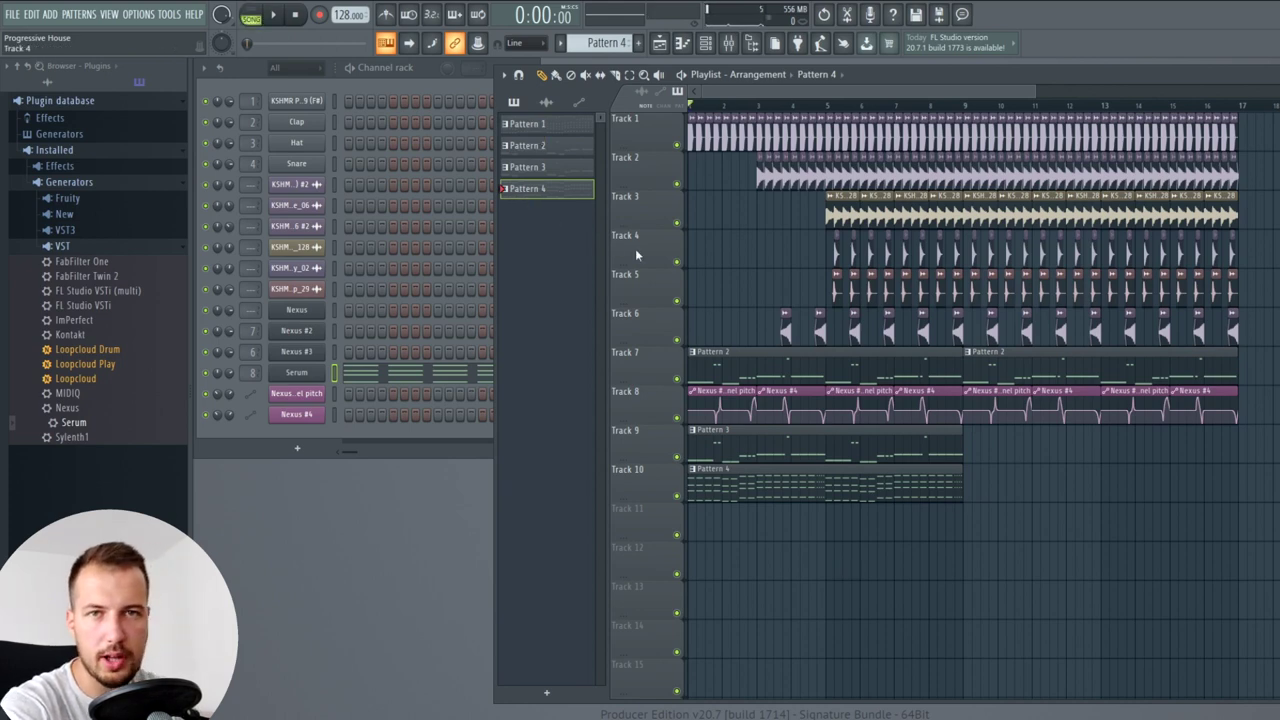
{"action": "key", "text": "space"}
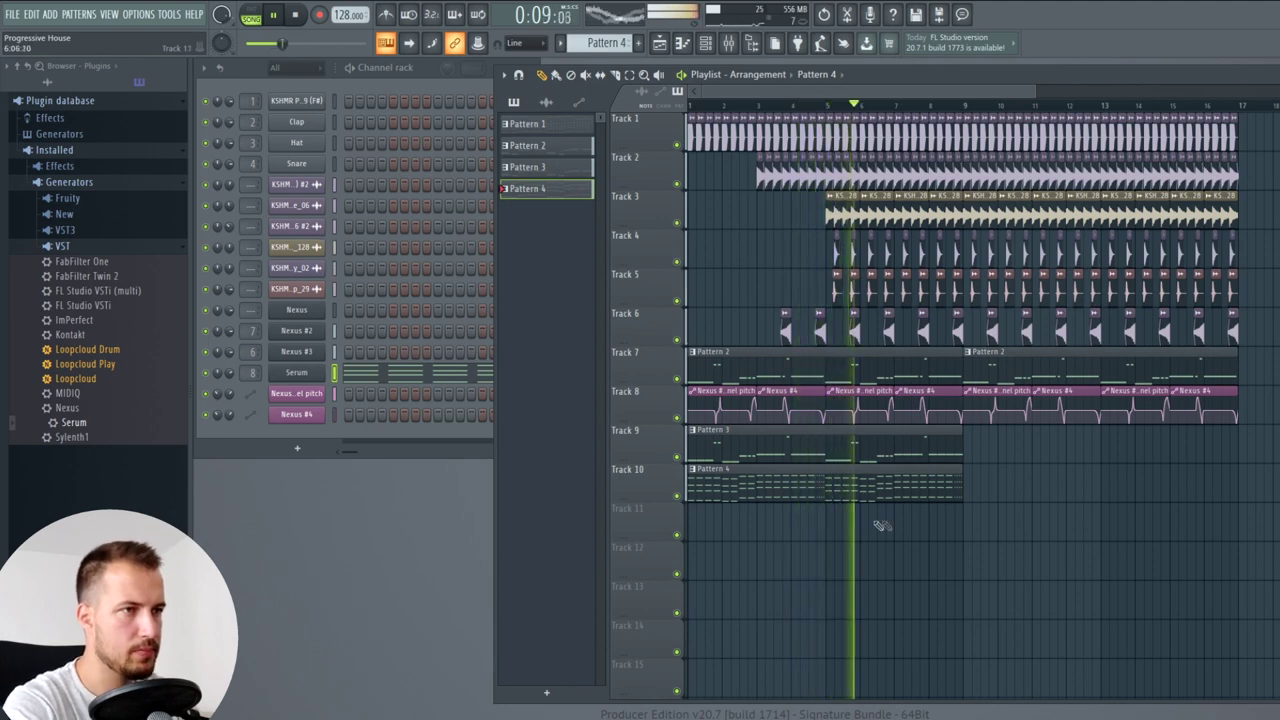
{"action": "key", "text": "space"}
- Close the clap sample's settings and play the arrangement from just before bar 5
{"action": "double_click", "coordinate": [870, 289]}
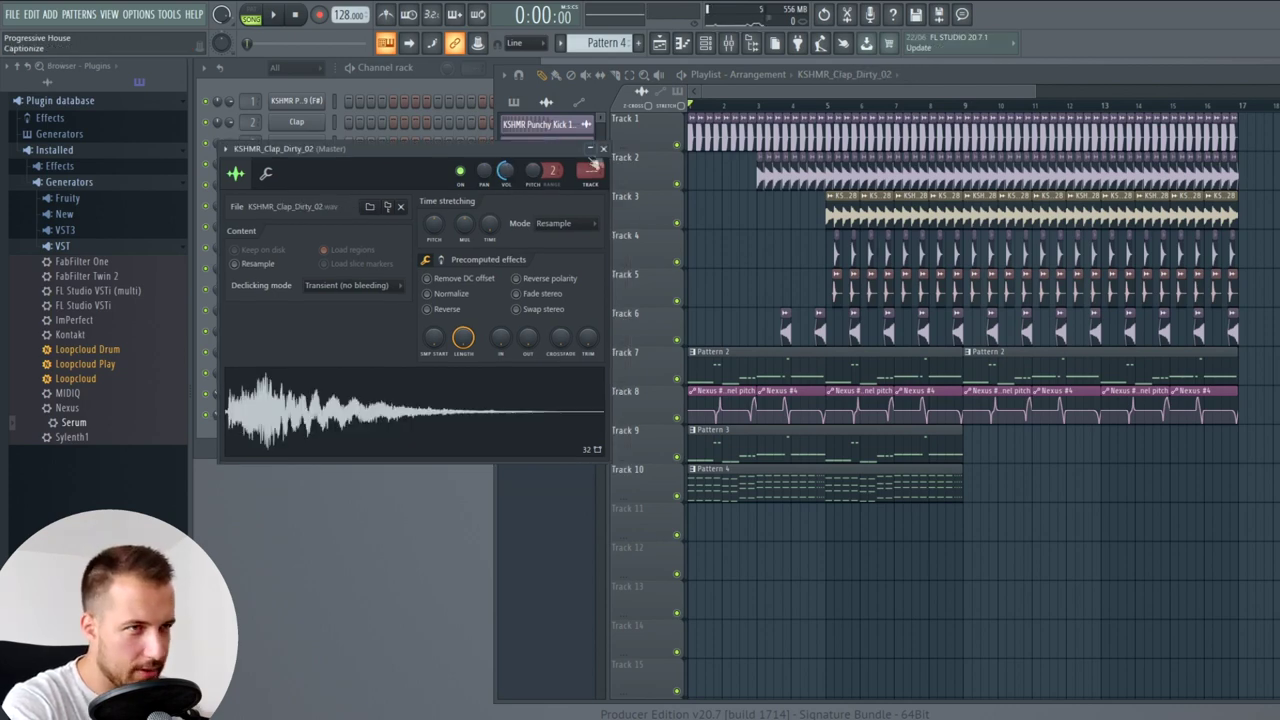
{"action": "left_click", "coordinate": [603, 148]}
{"action": "left_click", "coordinate": [818, 106]}
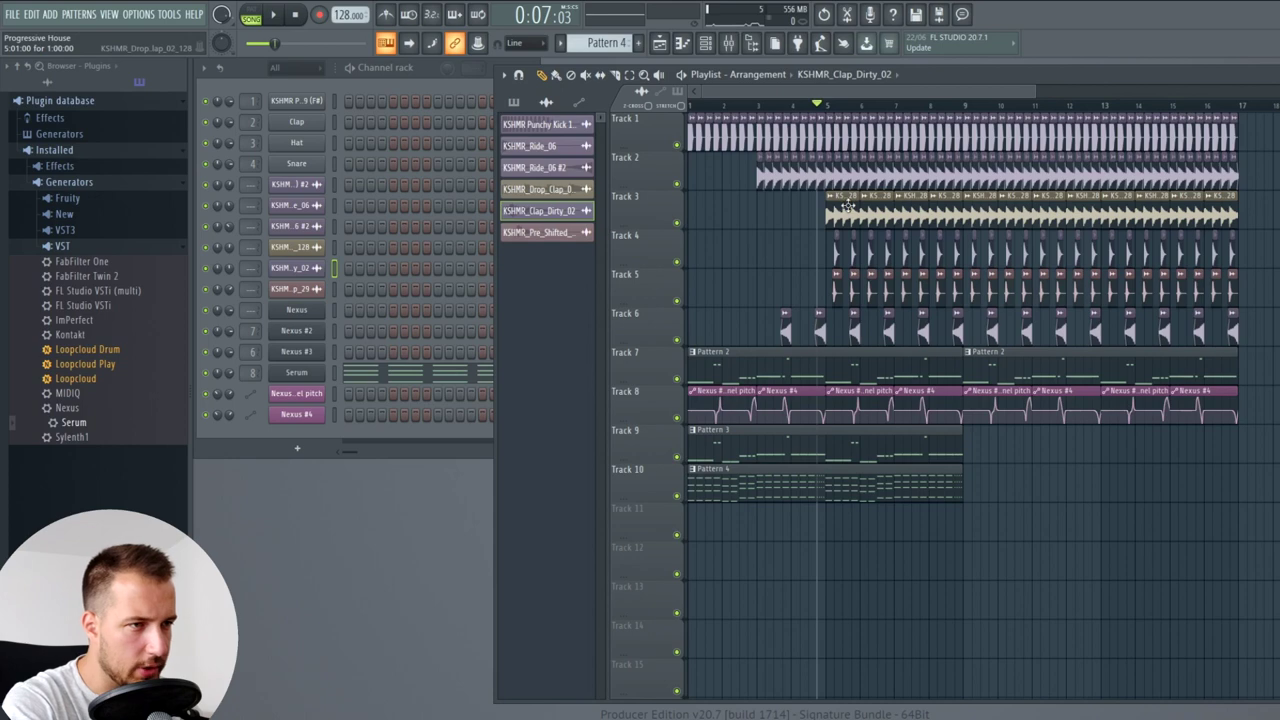
{"action": "key", "text": "space"}
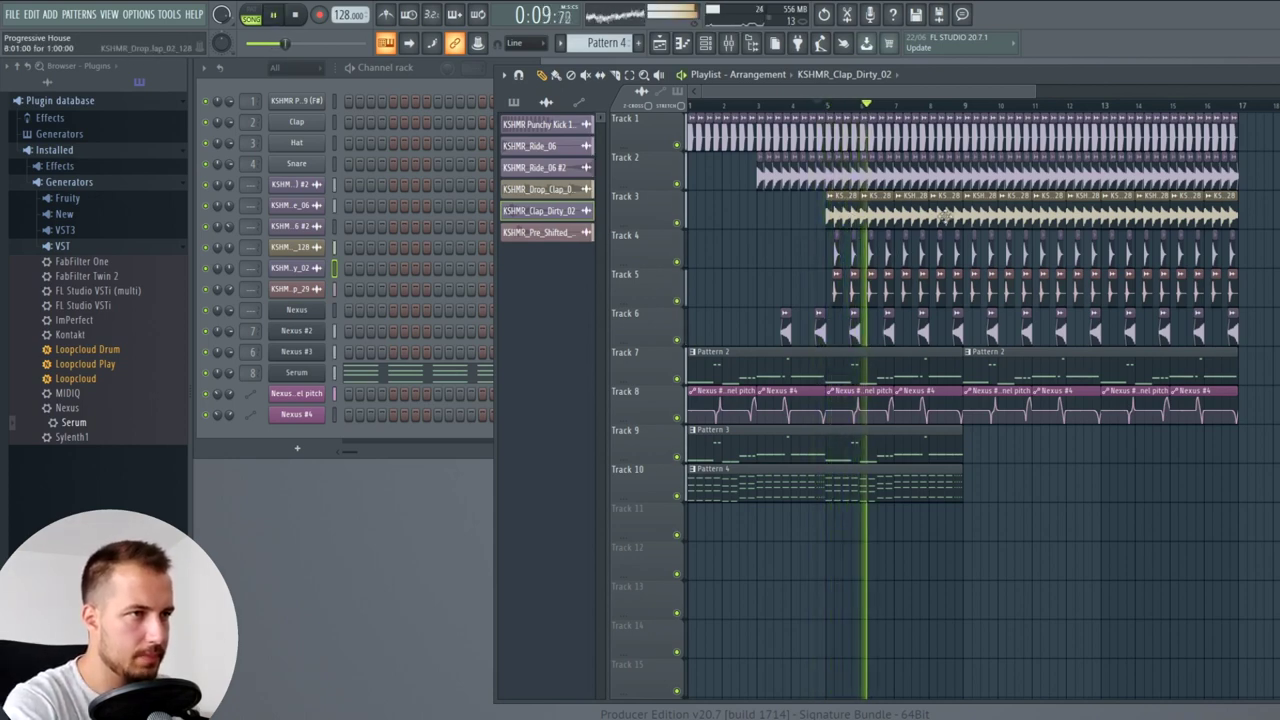
{"action": "key", "text": "space"}
- Delete the drop clap and other percussion clips between bars 5 and 9 on Tracks 3, 4 and 5
{"action": "right_click", "coordinate": [945, 212]}
{"action": "right_click", "coordinate": [912, 214]}
{"action": "right_click", "coordinate": [877, 216]}
{"action": "right_click", "coordinate": [843, 217]}
{"action": "right_click", "coordinate": [852, 253]}
{"action": "right_click", "coordinate": [886, 254]}
{"action": "right_click", "coordinate": [920, 256]}
{"action": "right_click", "coordinate": [950, 257]}
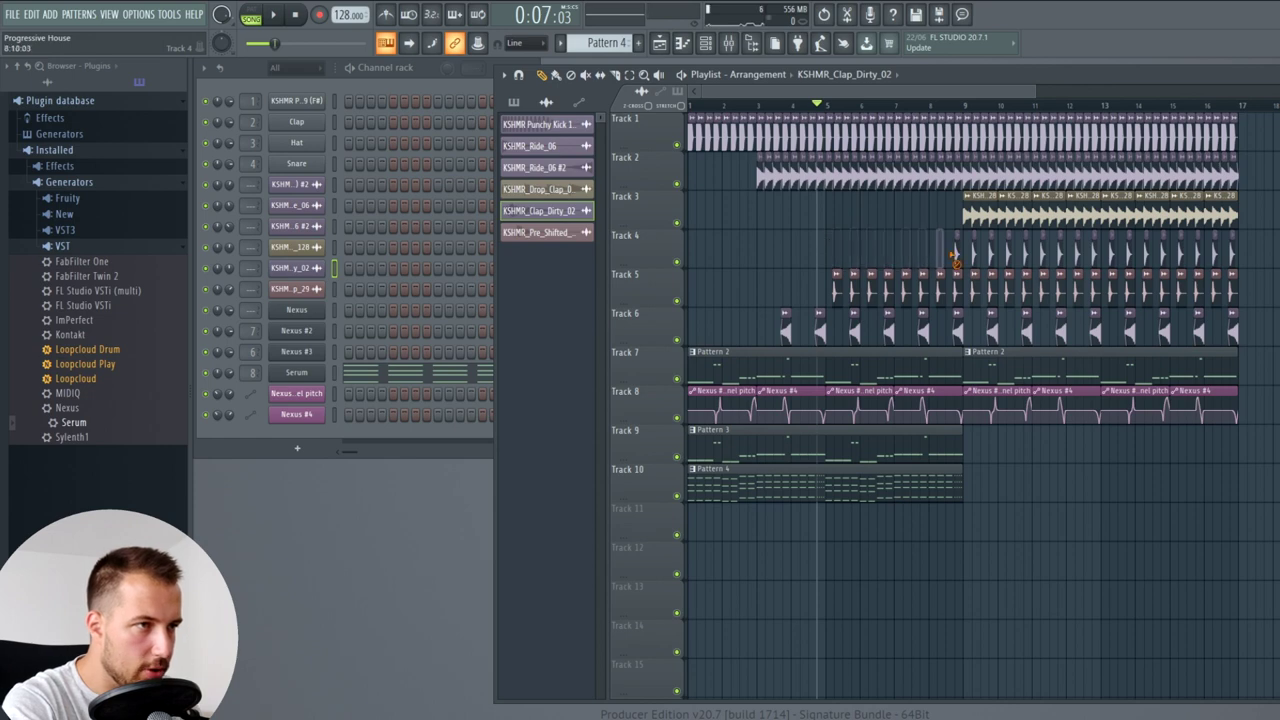
{"action": "right_click", "coordinate": [955, 286]}
{"action": "right_click", "coordinate": [918, 289]}
{"action": "right_click", "coordinate": [882, 292]}
{"action": "right_click", "coordinate": [840, 298]}
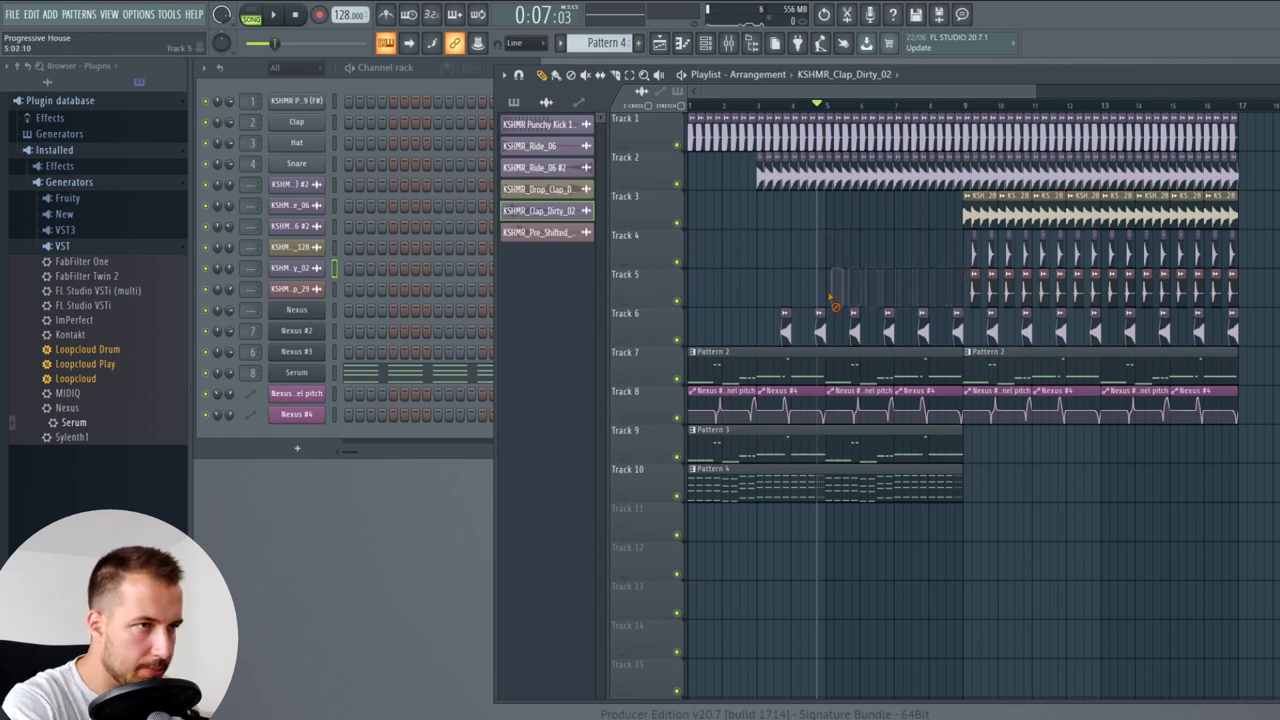
- Delete the Track 2 clips before bar 5 and the first two clips on Track 6
{"action": "right_click", "coordinate": [812, 172]}
{"action": "right_click", "coordinate": [772, 172]}
{"action": "right_click", "coordinate": [820, 332]}
{"action": "right_click", "coordinate": [786, 330]}
{"action": "left_click_drag", "start_coordinate": [698, 106], "coordinate": [600, 116]}
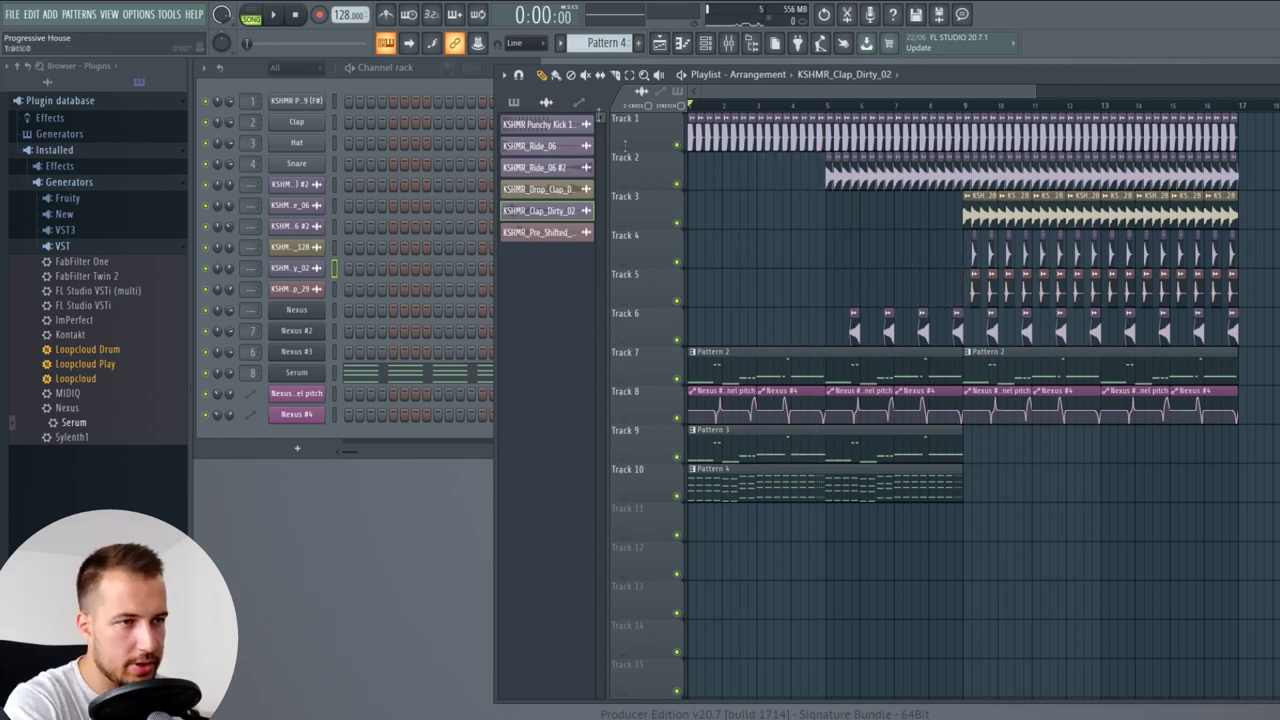
- Duplicate the Pattern 3 and Pattern 4 clips on Tracks 9 and 10 to start at bar 9
{"action": "left_click", "coordinate": [827, 105]}
{"action": "left_click", "coordinate": [960, 106]}
{"action": "left_click_drag", "start_coordinate": [975, 530], "coordinate": [690, 425]}
{"action": "key", "text": "ctrl+b"}
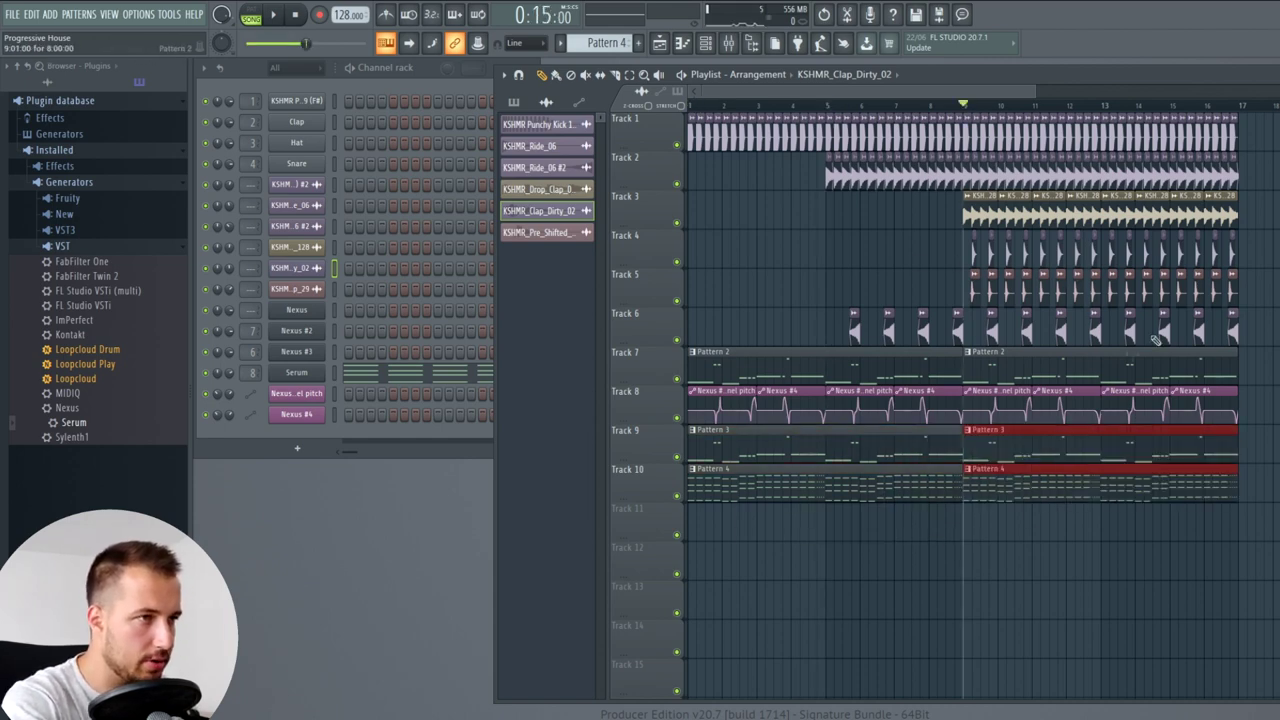
- Play the thinned-out arrangement from just before bar 5 and return to the start of the song
{"action": "left_click", "coordinate": [958, 106]}
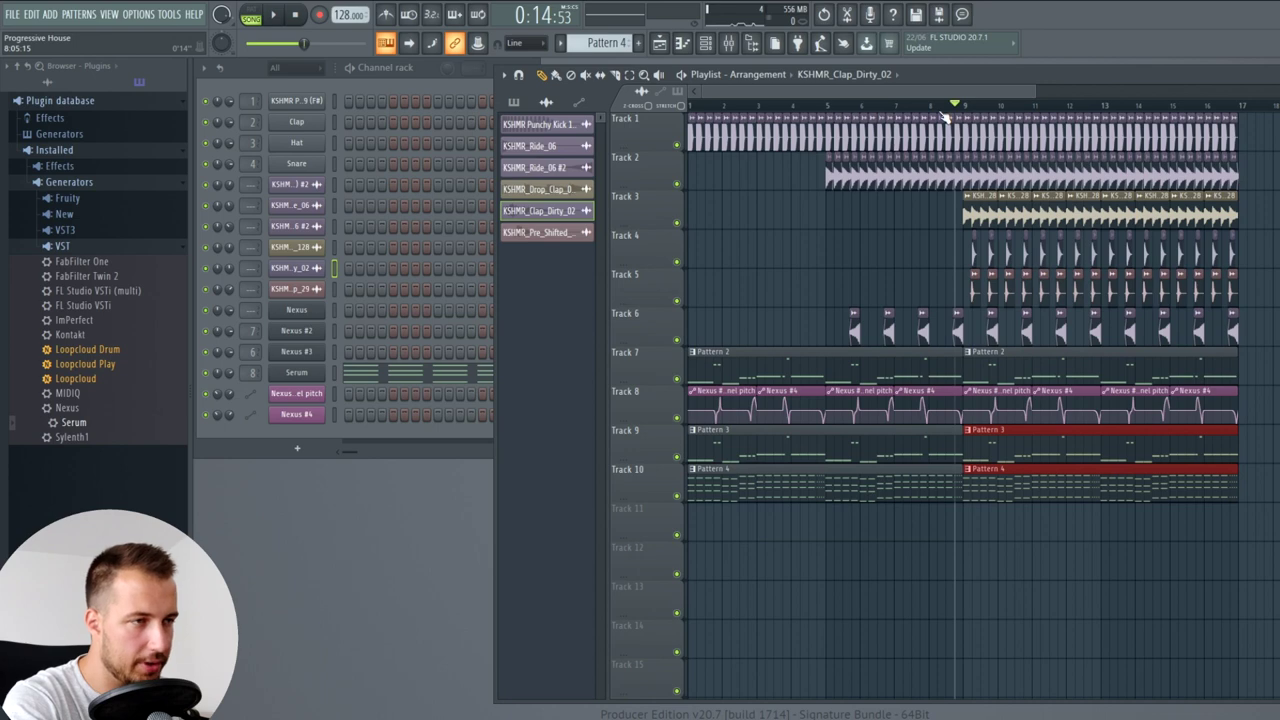
{"action": "left_click", "coordinate": [808, 105]}
{"action": "key", "text": "space"}
{"action": "left_click", "coordinate": [880, 260]}
{"action": "key", "text": "space"}
{"action": "key", "text": "Home"}
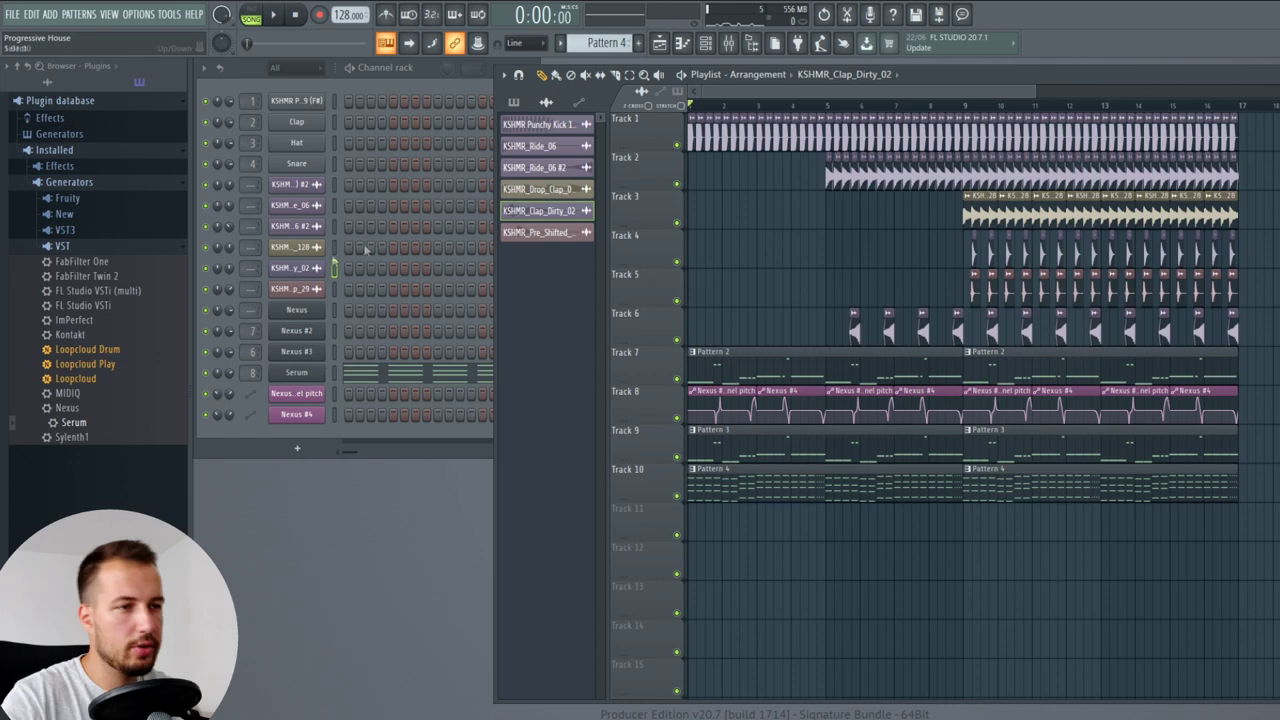
- Pick the Pattern 4, Pattern 3 and Pattern 2 clips in turn and listen to the song again
{"action": "left_click", "coordinate": [747, 487]}
{"action": "left_click", "coordinate": [737, 436]}
{"action": "left_click", "coordinate": [735, 375]}
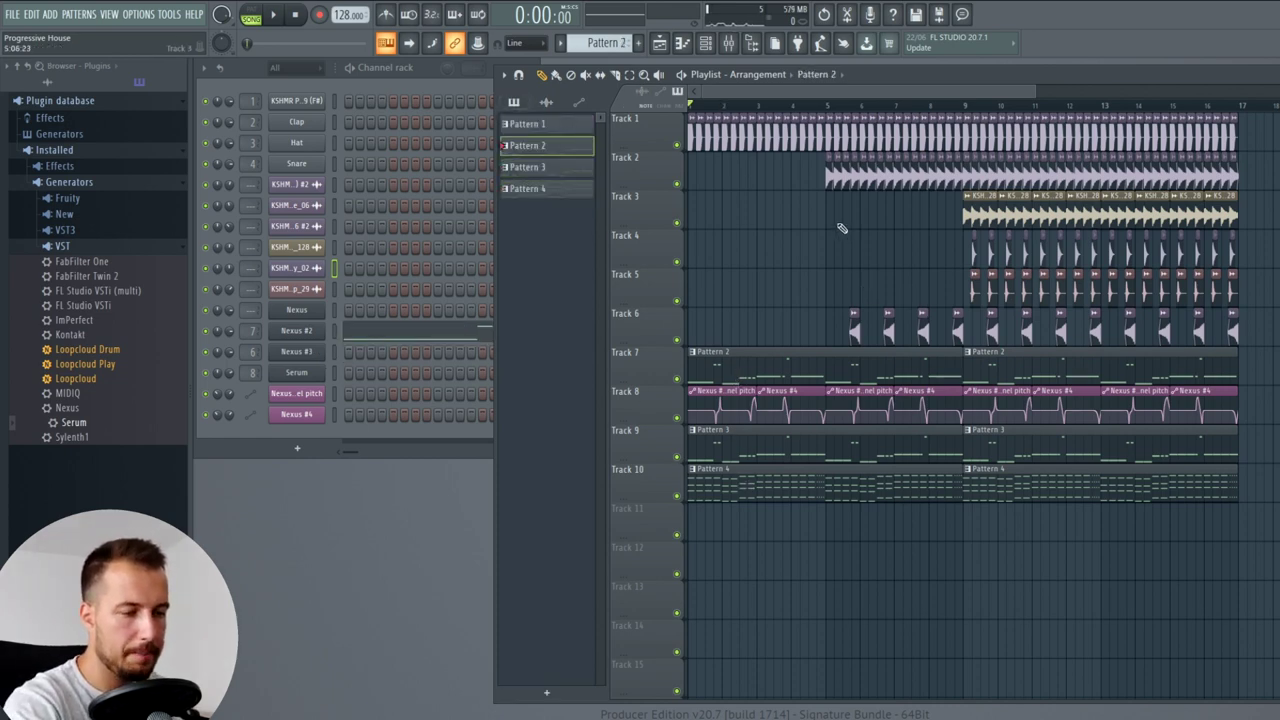
{"action": "key", "text": "space"}
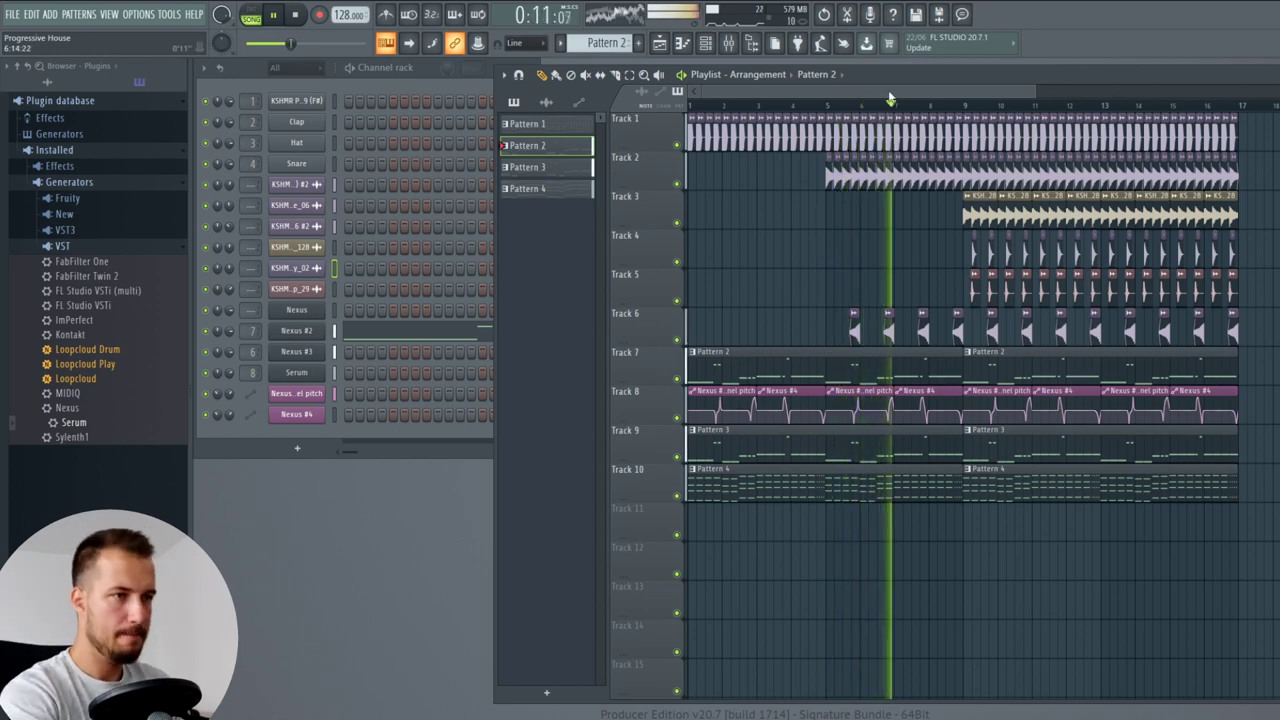
{"action": "key", "text": "space"}
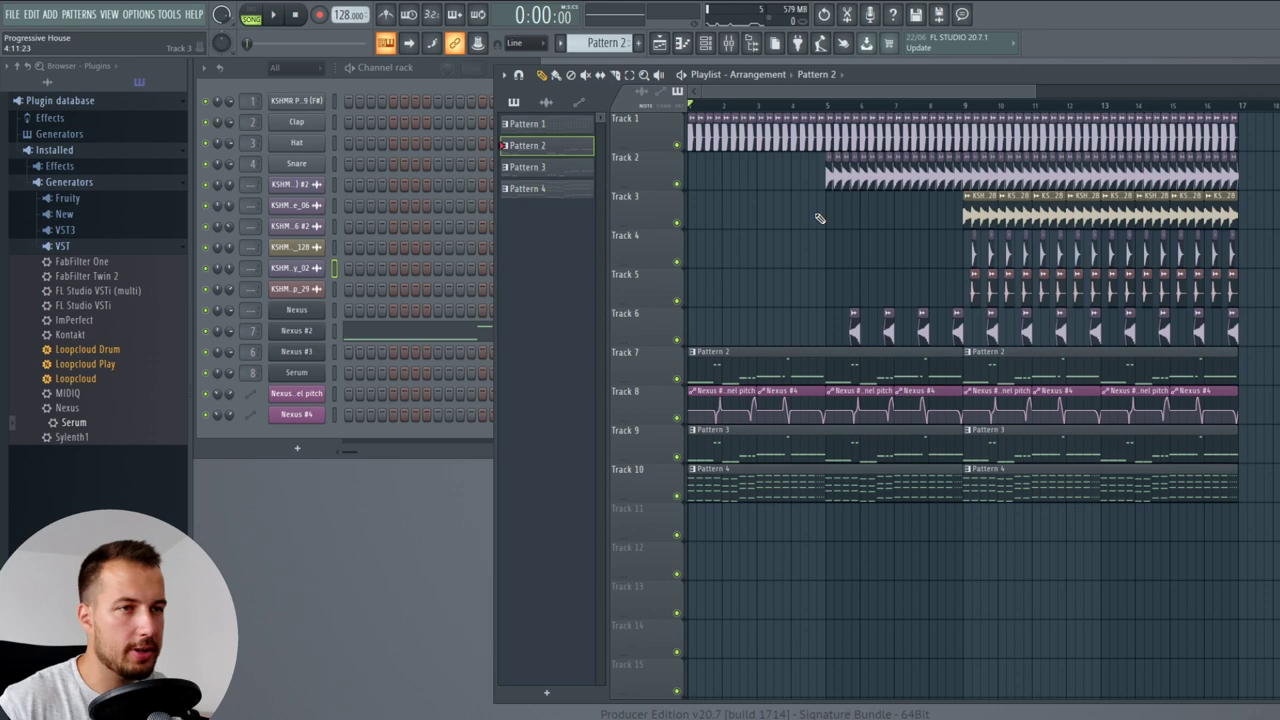
- Create empty Pattern 5 and add a new Nexus instrument channel to the channel rack
{"action": "left_click", "coordinate": [638, 43]}
{"action": "left_click_drag", "start_coordinate": [67, 407], "coordinate": [292, 430]}
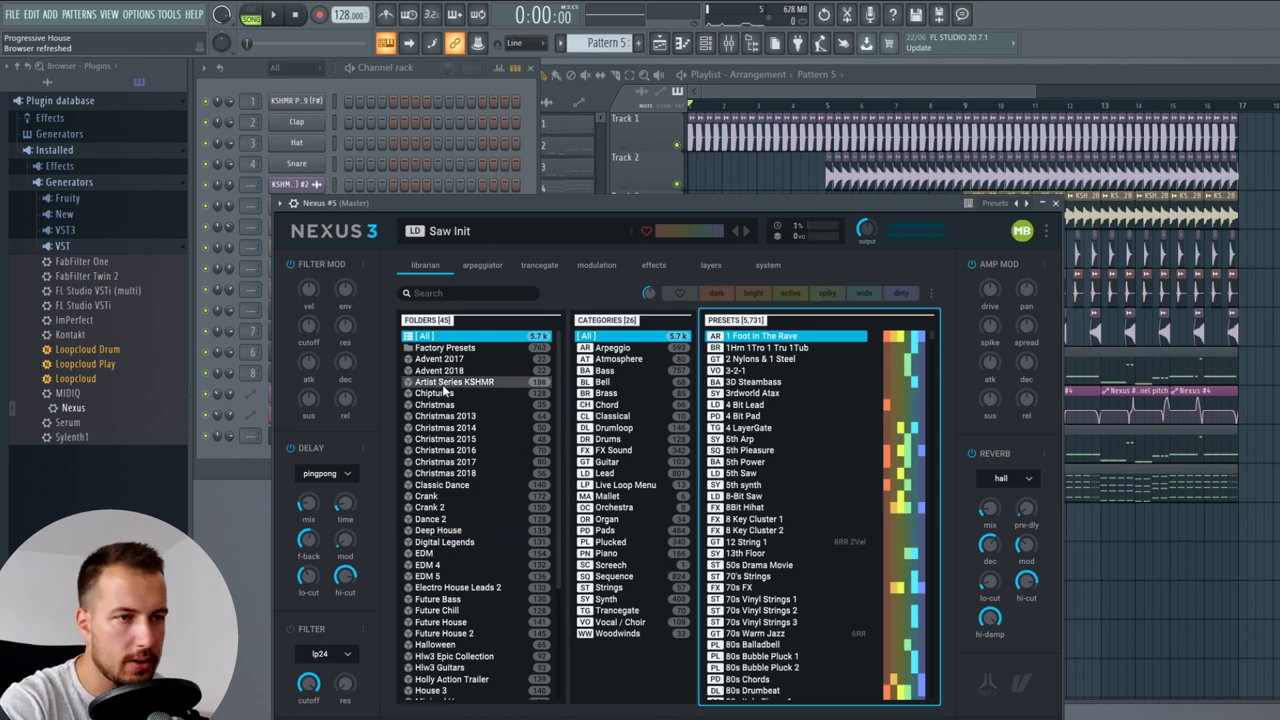
{"action": "left_click", "coordinate": [300, 428]}
{"action": "left_click", "coordinate": [300, 428]}
- Load the Neverland Main lead from the Artist Series KSHMR folder into the new Nexus and close it
{"action": "left_click", "coordinate": [462, 382]}
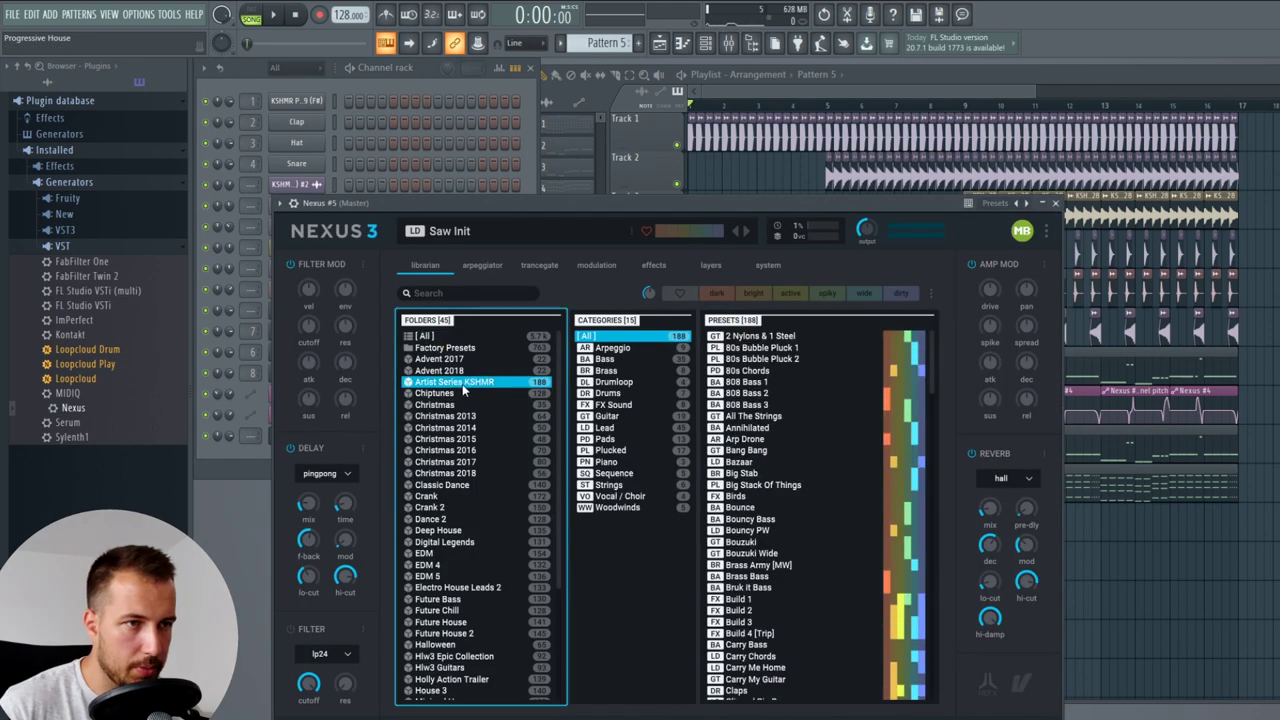
{"action": "left_click", "coordinate": [604, 427]}
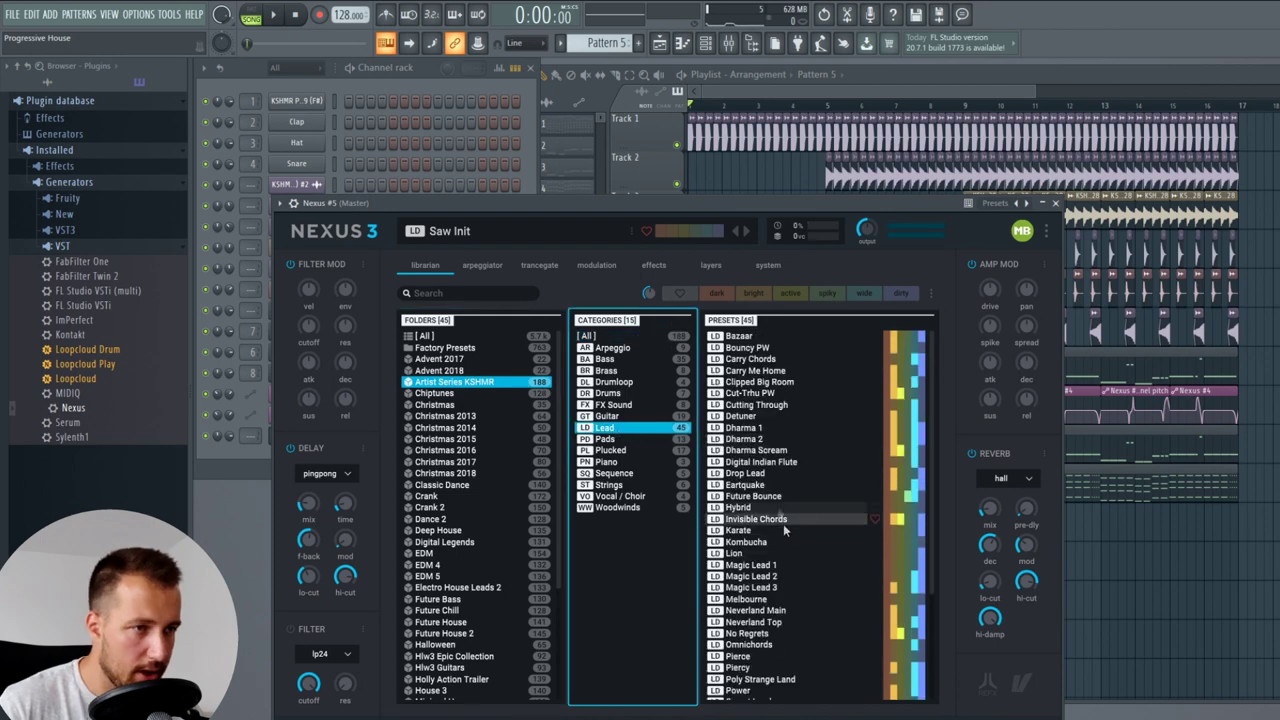
{"action": "left_click", "coordinate": [778, 611]}
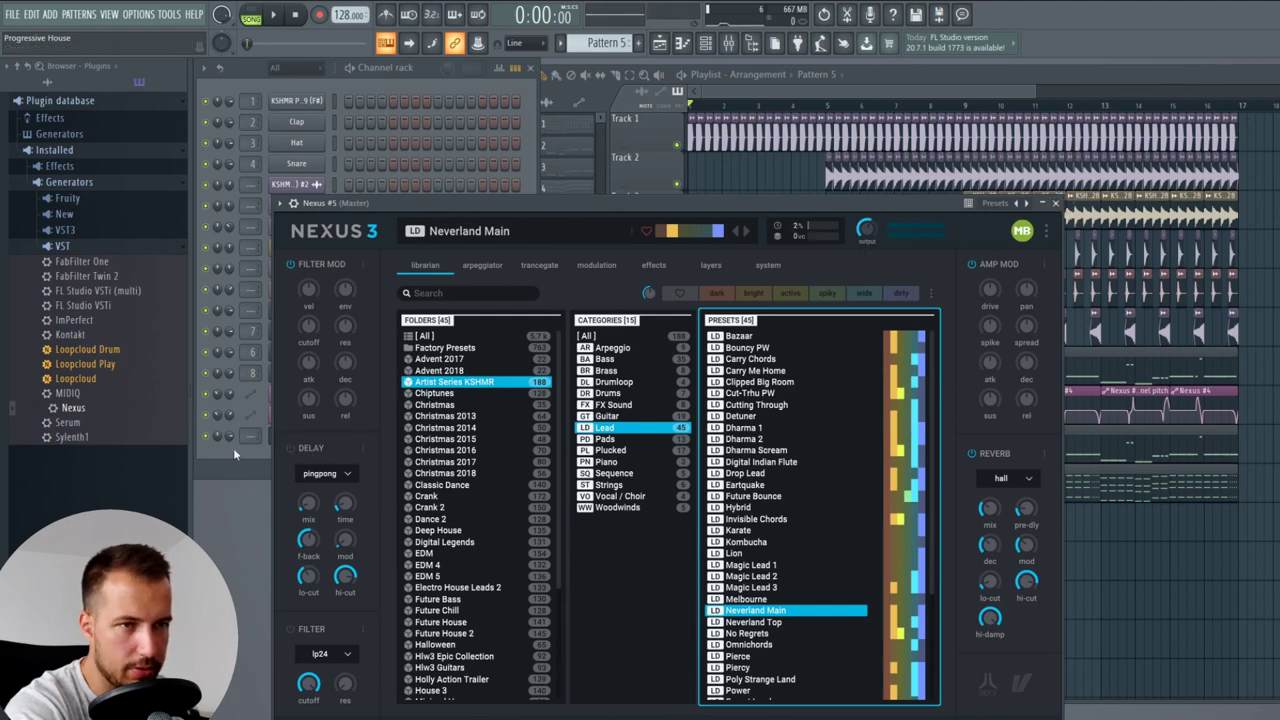
{"action": "left_click", "coordinate": [1055, 203]}
- Copy the upper melody notes from the first Nexus channel's piano roll in Pattern 1, leaving out the lower notes
{"action": "left_click", "coordinate": [603, 42]}
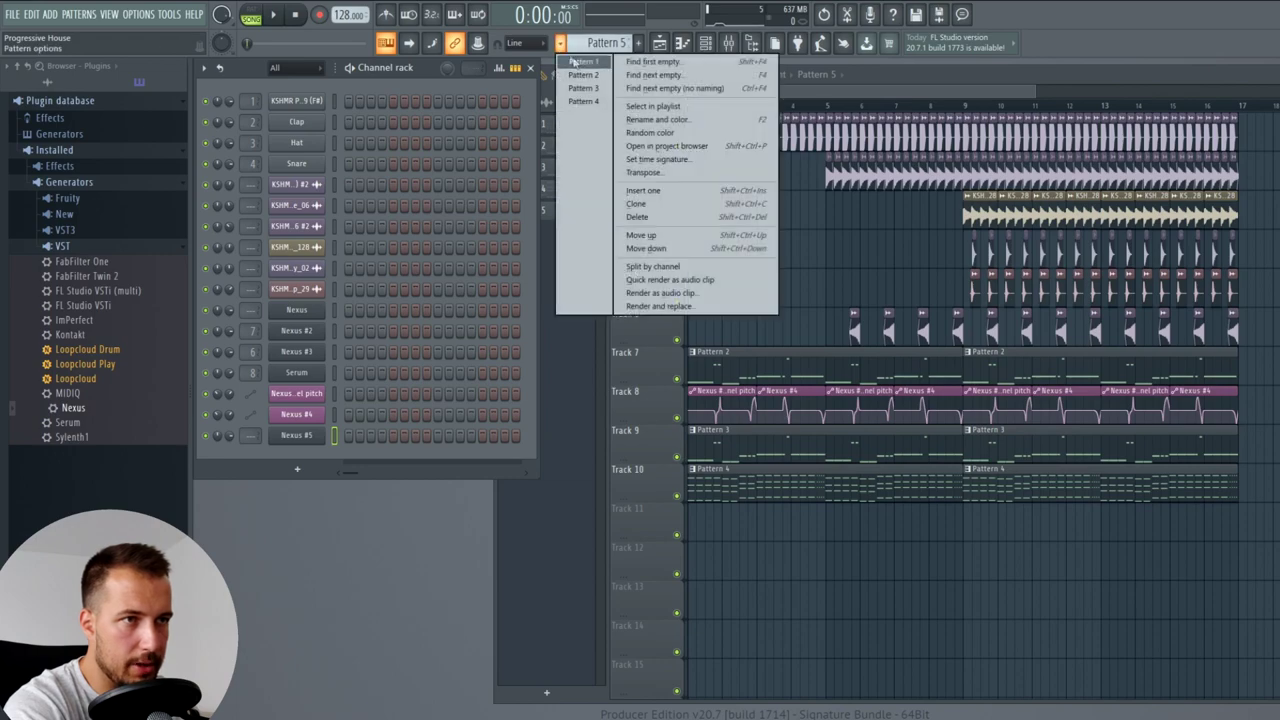
{"action": "left_click", "coordinate": [573, 80]}
{"action": "left_click", "coordinate": [380, 318]}
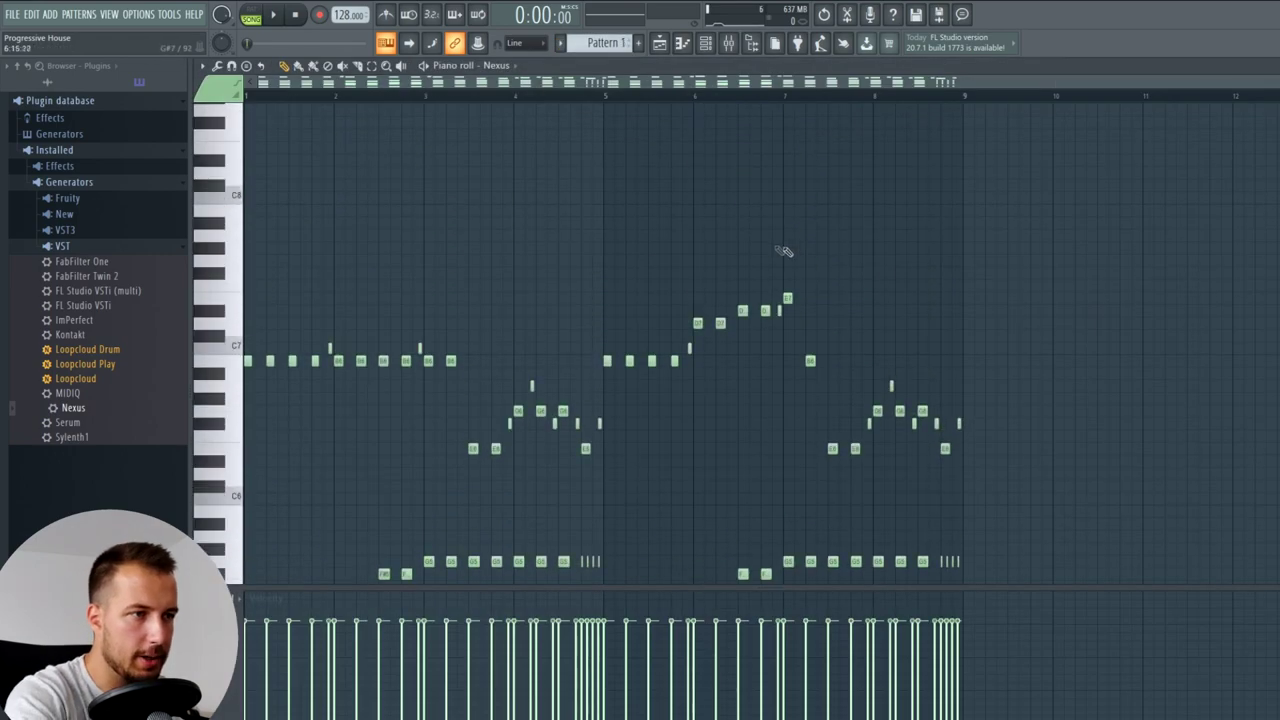
{"action": "key", "text": "ctrl+a"}
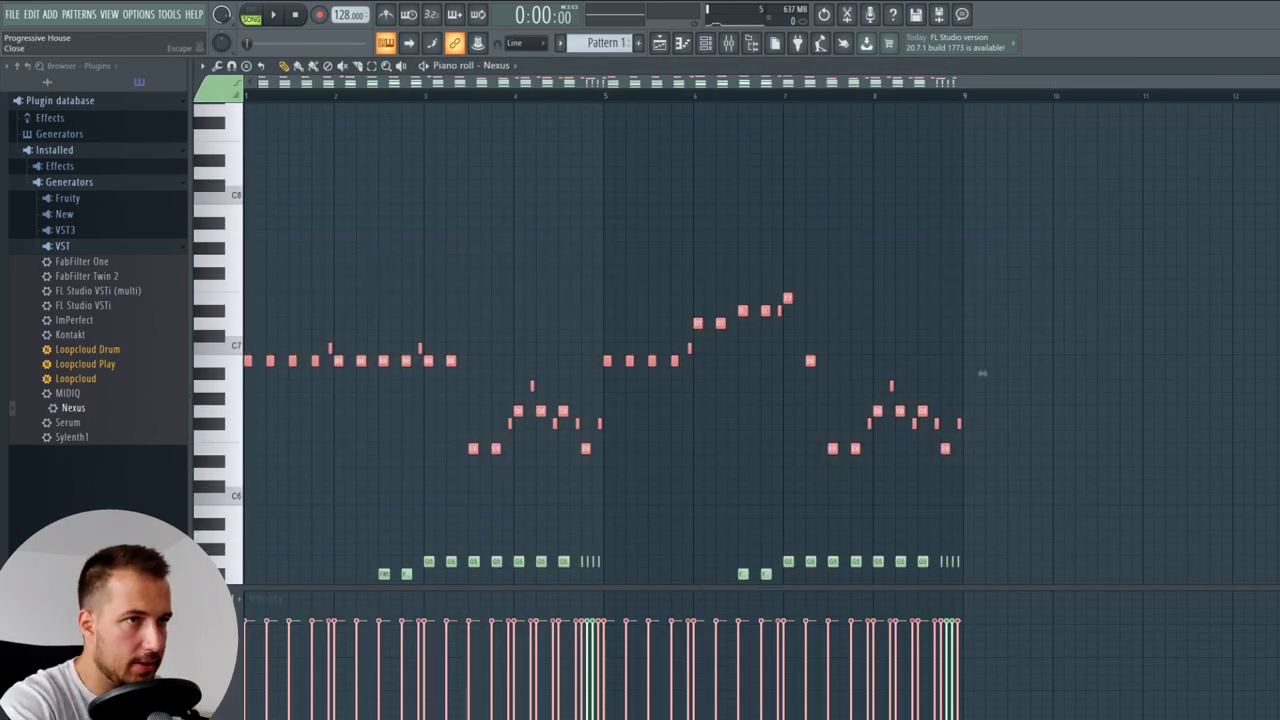
{"action": "key", "text": "Escape"}
- Paste the copied melody into the Nexus #5 piano roll in Pattern 5
{"action": "left_click", "coordinate": [639, 44]}
{"action": "left_click", "coordinate": [320, 438]}
{"action": "right_click", "coordinate": [320, 438]}
{"action": "left_click", "coordinate": [379, 438]}
{"action": "key", "text": "ctrl+v"}
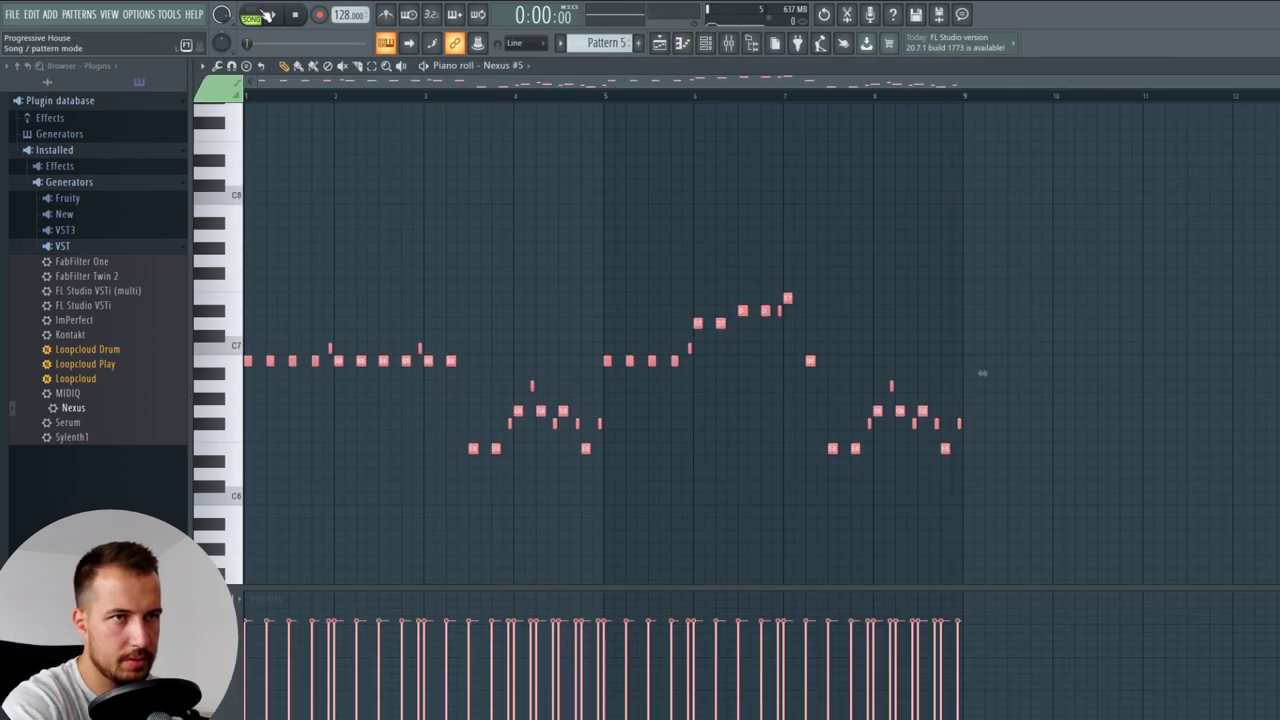
- Switch to pattern playback and transpose the whole Nexus #5 melody down one octave while listening
{"action": "left_click", "coordinate": [253, 14]}
{"action": "key", "text": "space"}
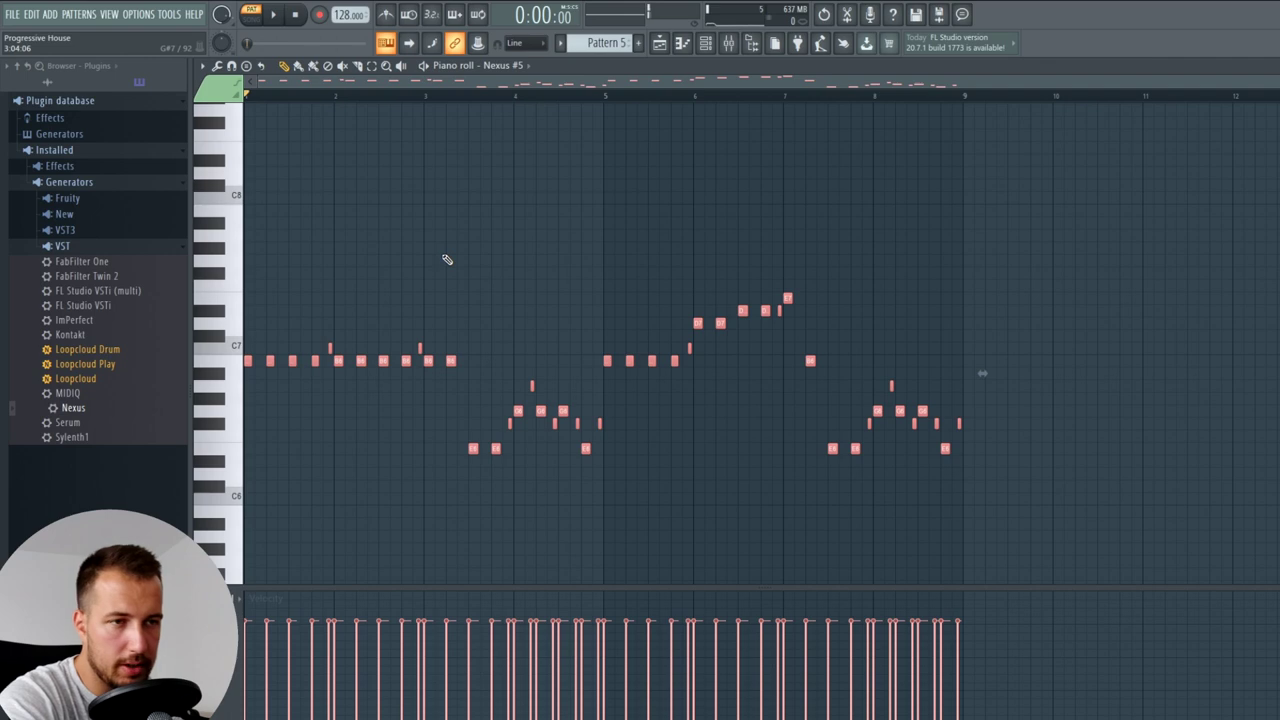
{"action": "key", "text": "ctrl+Down"}
{"action": "scroll", "coordinate": [437, 351], "scroll_direction": "down", "scroll_amount": 4}
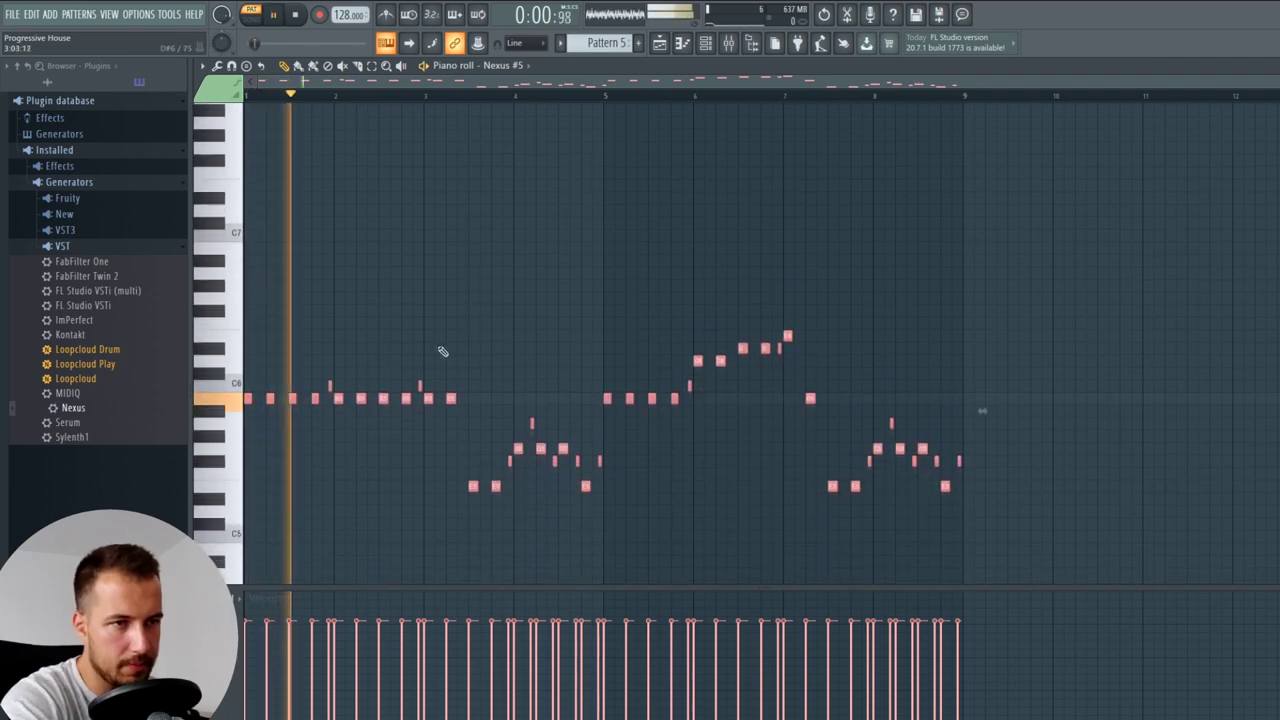
- Lengthen the row of B5 notes across bars 1 to 3 slightly and listen to the melody
{"action": "left_click_drag", "start_coordinate": [474, 330], "coordinate": [252, 316]}
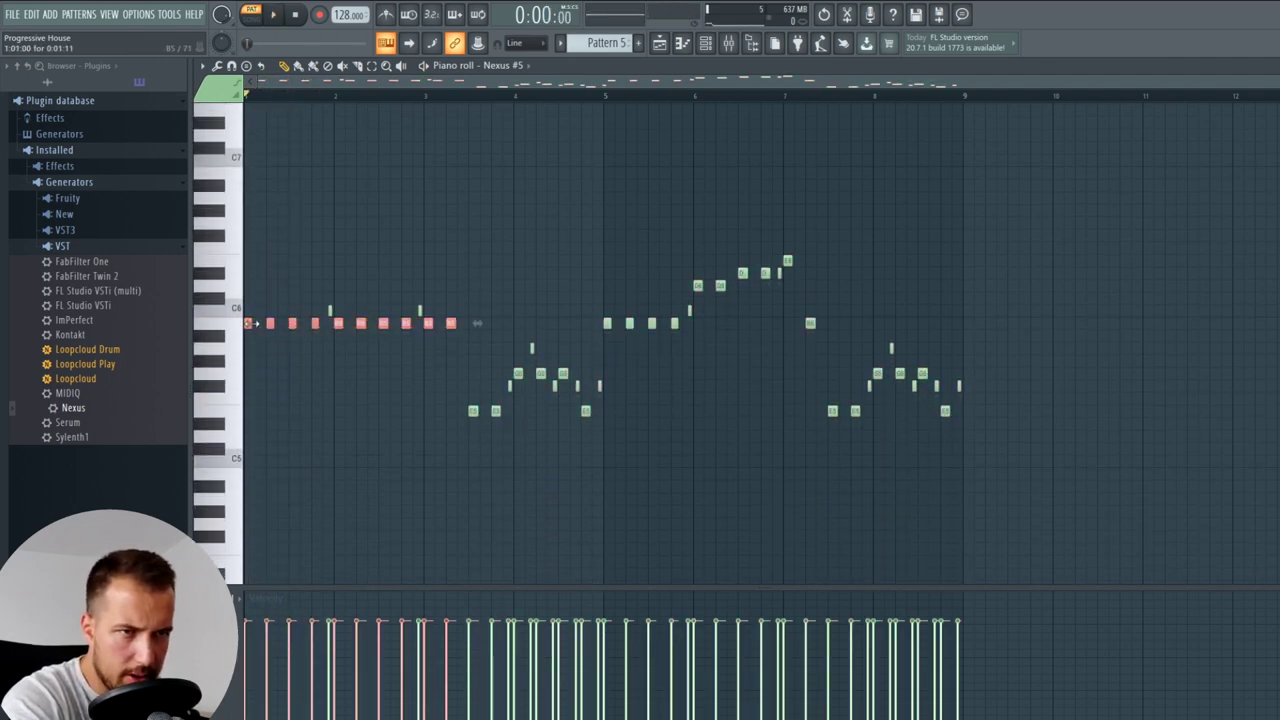
{"action": "key", "text": "space"}
{"action": "left_click", "coordinate": [506, 459]}
{"action": "left_click_drag", "start_coordinate": [475, 323], "coordinate": [176, 352]}
{"action": "key", "text": "space"}
{"action": "left_click", "coordinate": [514, 274], "text": "ctrl"}
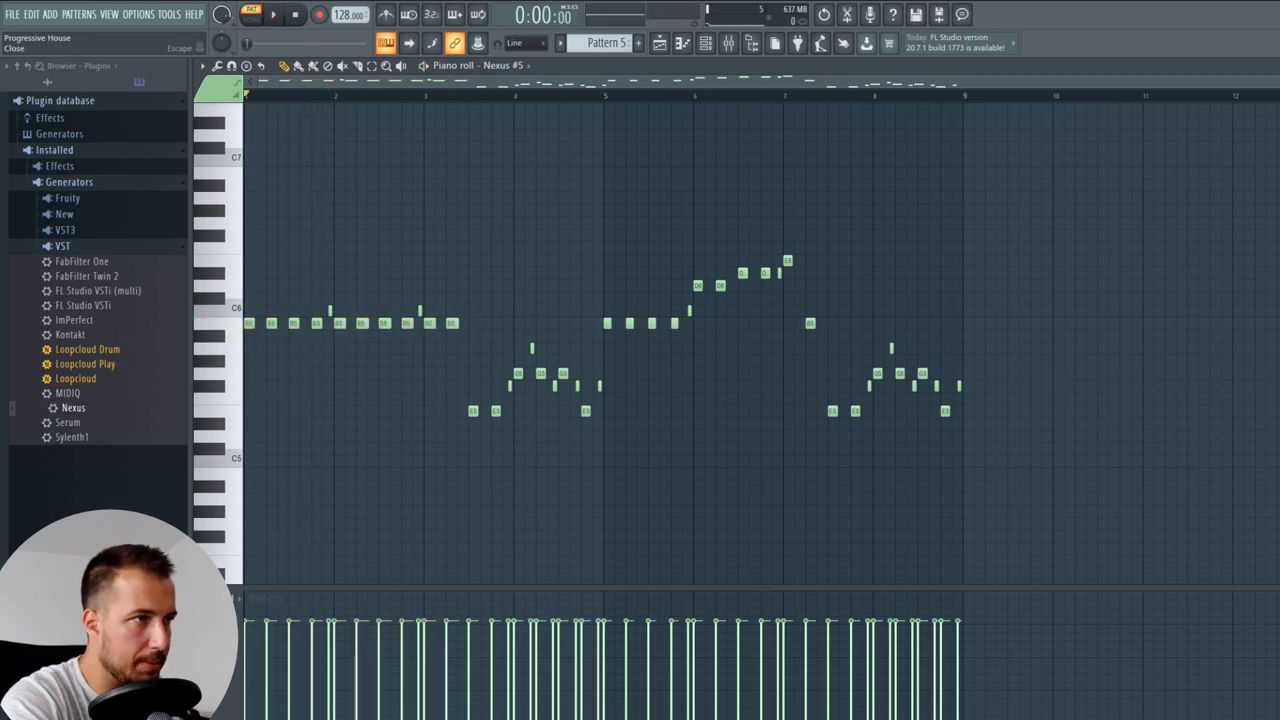
- Assign Nexus #5 to a free mixer track, route it only to the SD track and audition Pattern 5
{"action": "left_click", "coordinate": [1271, 66]}
{"action": "left_click", "coordinate": [298, 435]}
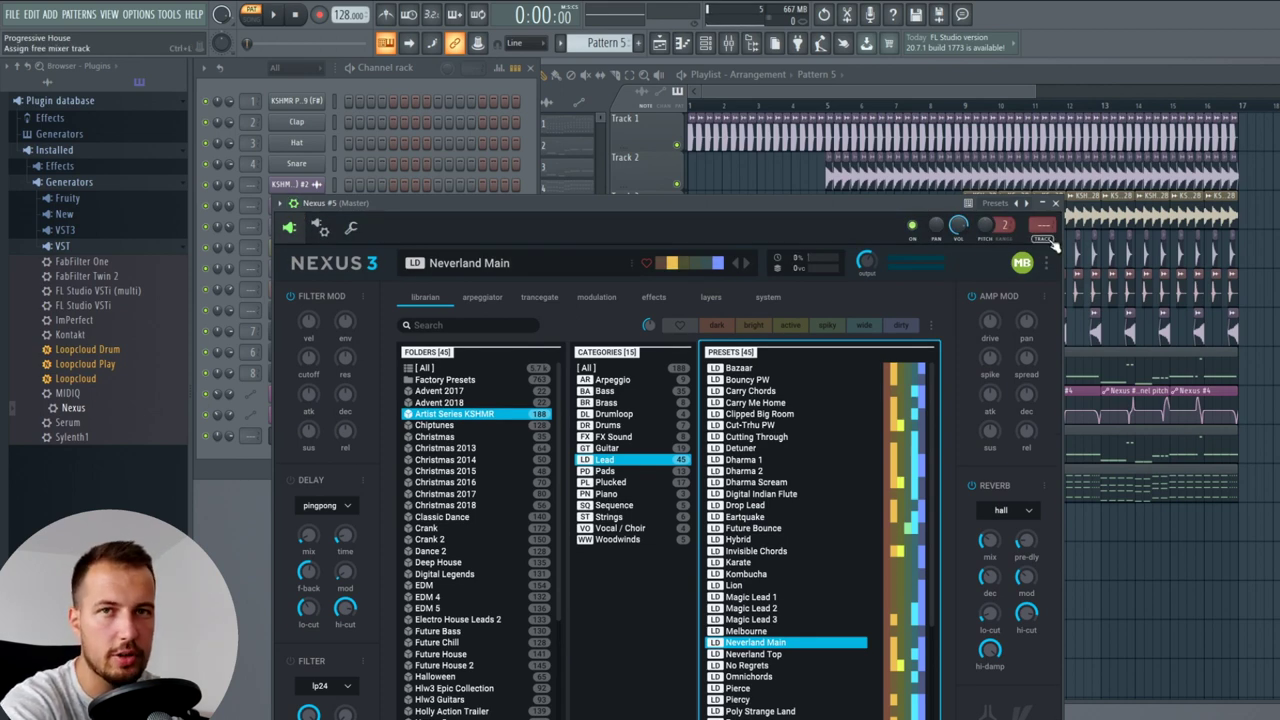
{"action": "left_click", "coordinate": [1051, 242]}
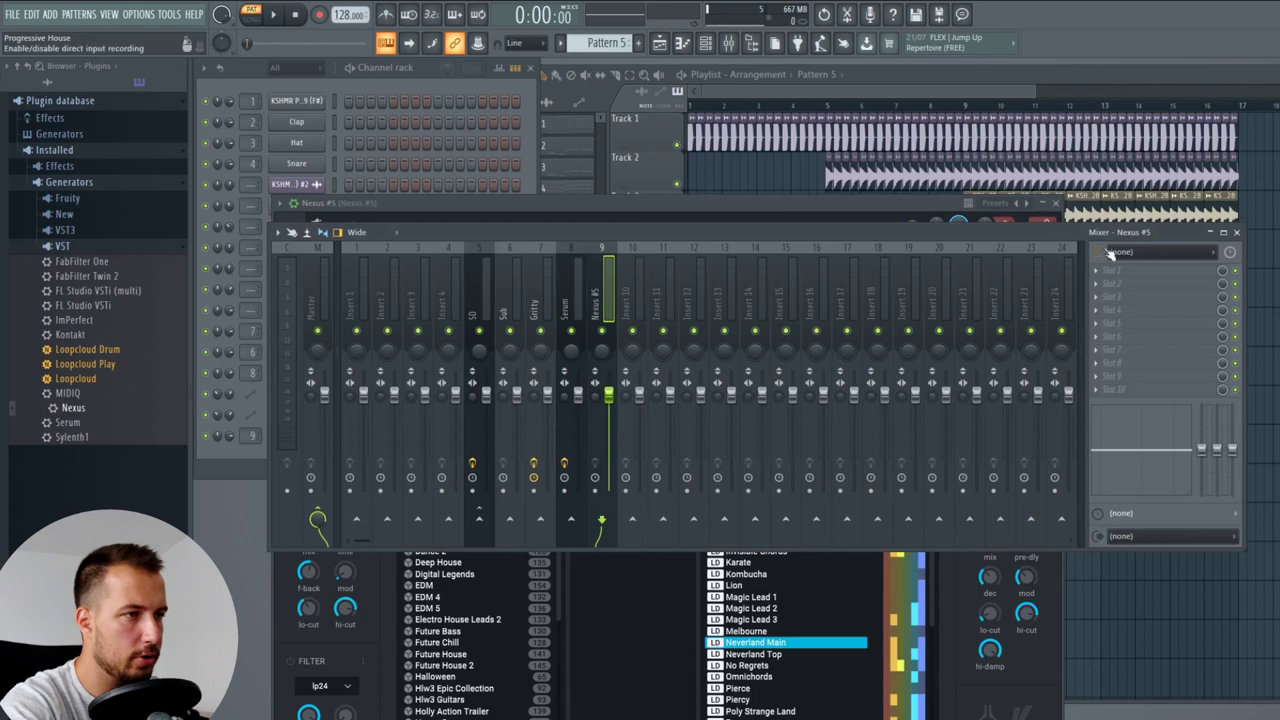
{"action": "left_click", "coordinate": [1109, 274]}
{"action": "left_click", "coordinate": [506, 279]}
{"action": "right_click", "coordinate": [480, 518]}
{"action": "left_click", "coordinate": [525, 530]}
{"action": "key", "text": "space"}
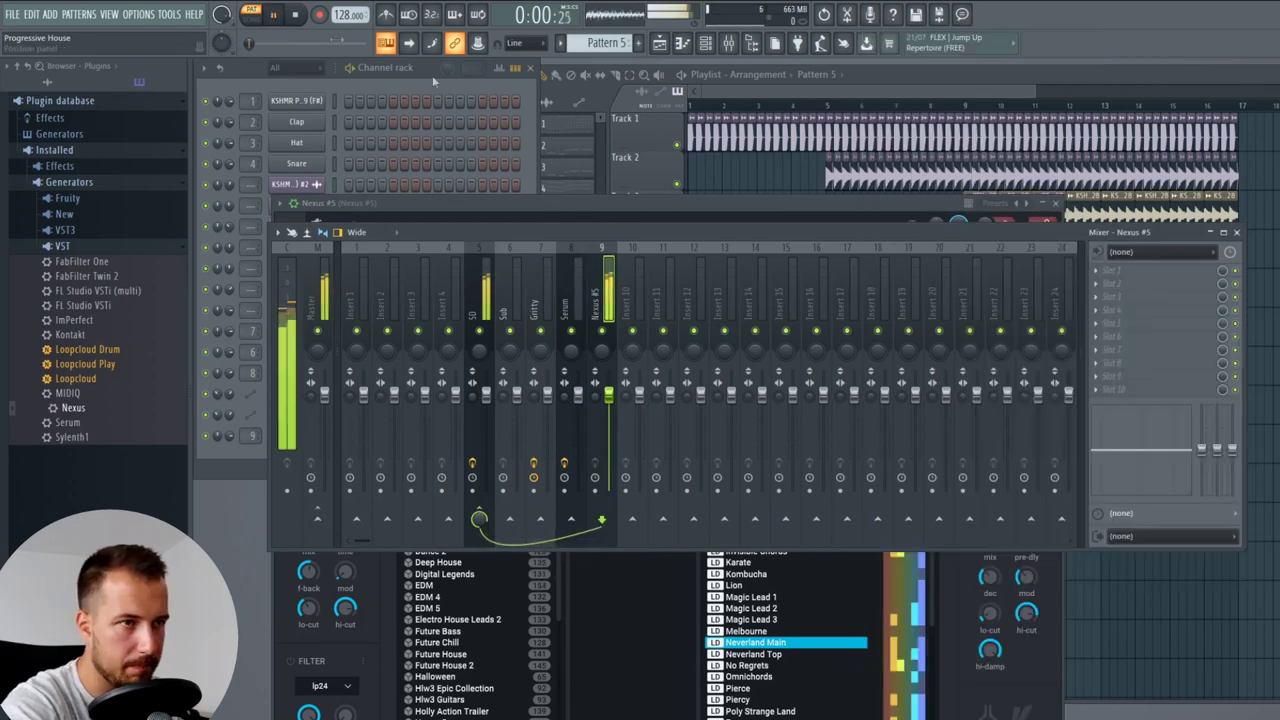
{"action": "left_click", "coordinate": [1237, 232]}
{"action": "key", "text": "space"}
{"action": "left_click", "coordinate": [1056, 203]}
- Lengthen the E5 and G5 notes in bars 3 and 4 of the Nexus #5 melody slightly while it plays
{"action": "left_click", "coordinate": [460, 434]}
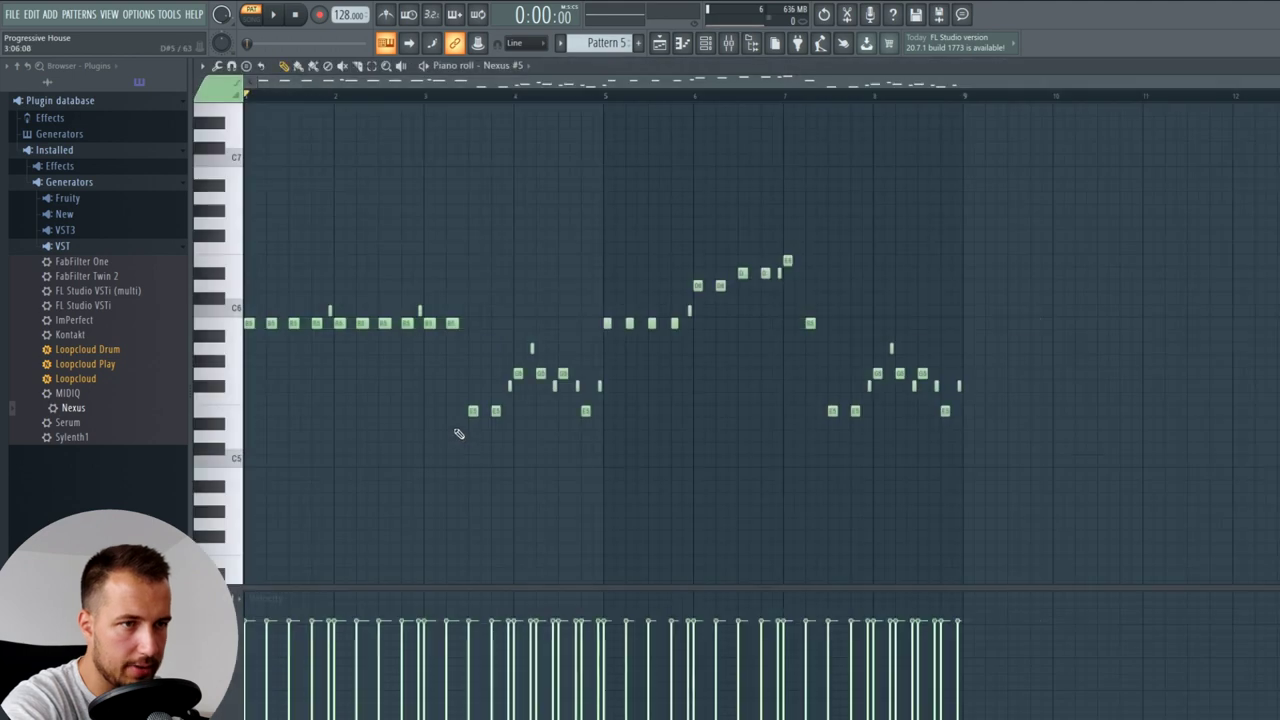
{"action": "key", "text": "space"}
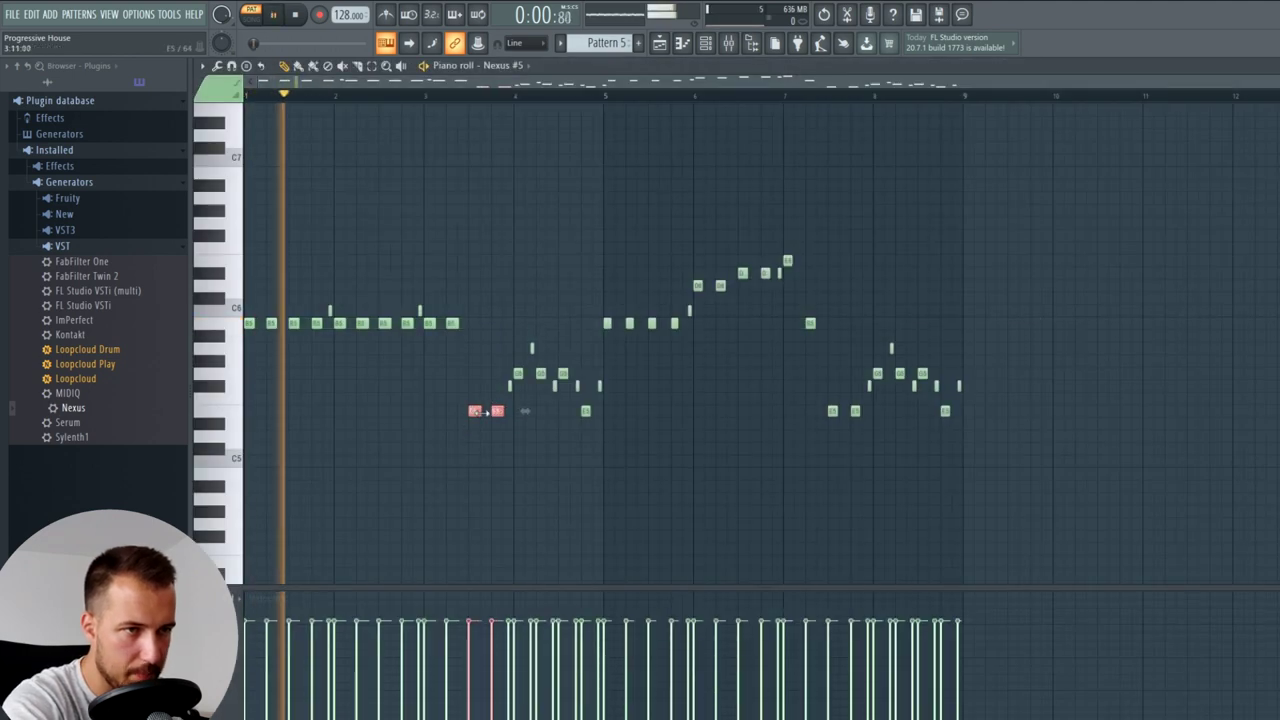
{"action": "left_click_drag", "start_coordinate": [576, 385], "coordinate": [510, 364]}
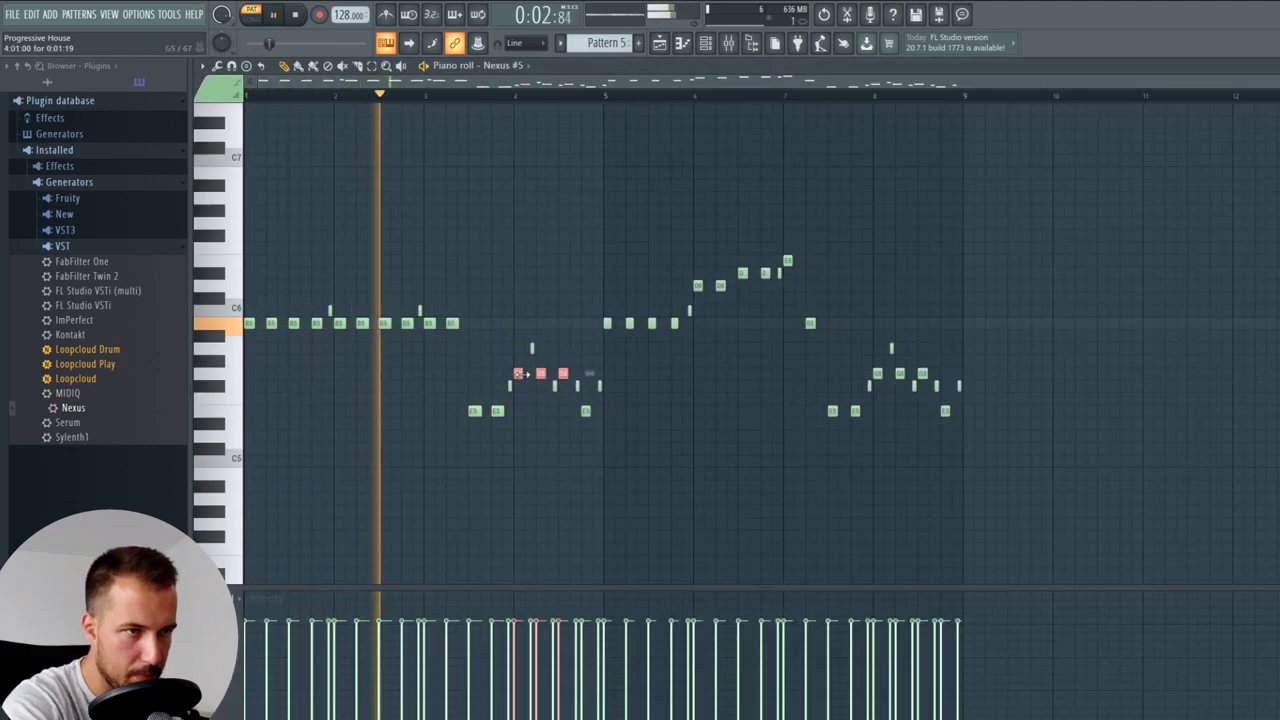
{"action": "left_click_drag", "start_coordinate": [590, 411], "coordinate": [597, 412]}
- Lengthen the longer melody notes across bars 5 to 8 slightly to match the first half, leaving the short passing notes alone
{"action": "left_click_drag", "start_coordinate": [691, 328], "coordinate": [616, 326]}
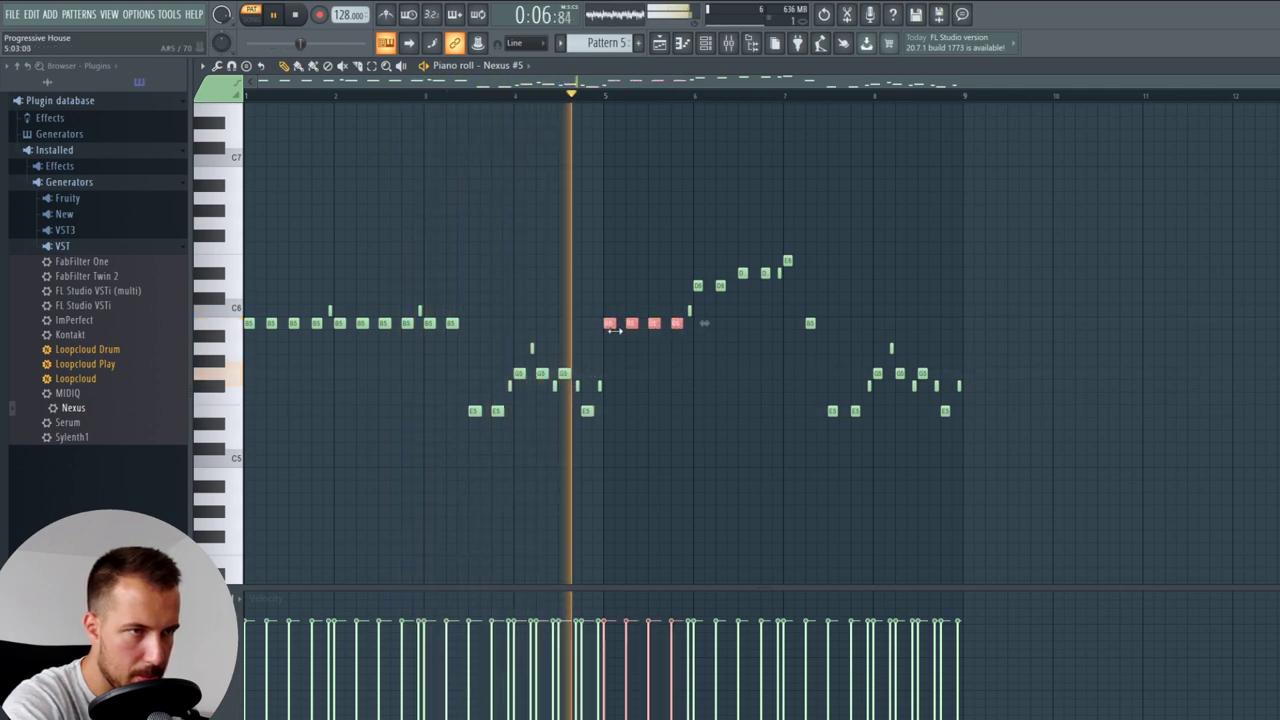
{"action": "left_click", "coordinate": [723, 366], "text": "ctrl"}
{"action": "left_click_drag", "start_coordinate": [771, 257], "coordinate": [708, 288]}
{"action": "left_click", "coordinate": [780, 322], "text": "ctrl"}
{"action": "left_click_drag", "start_coordinate": [855, 231], "coordinate": [791, 450]}
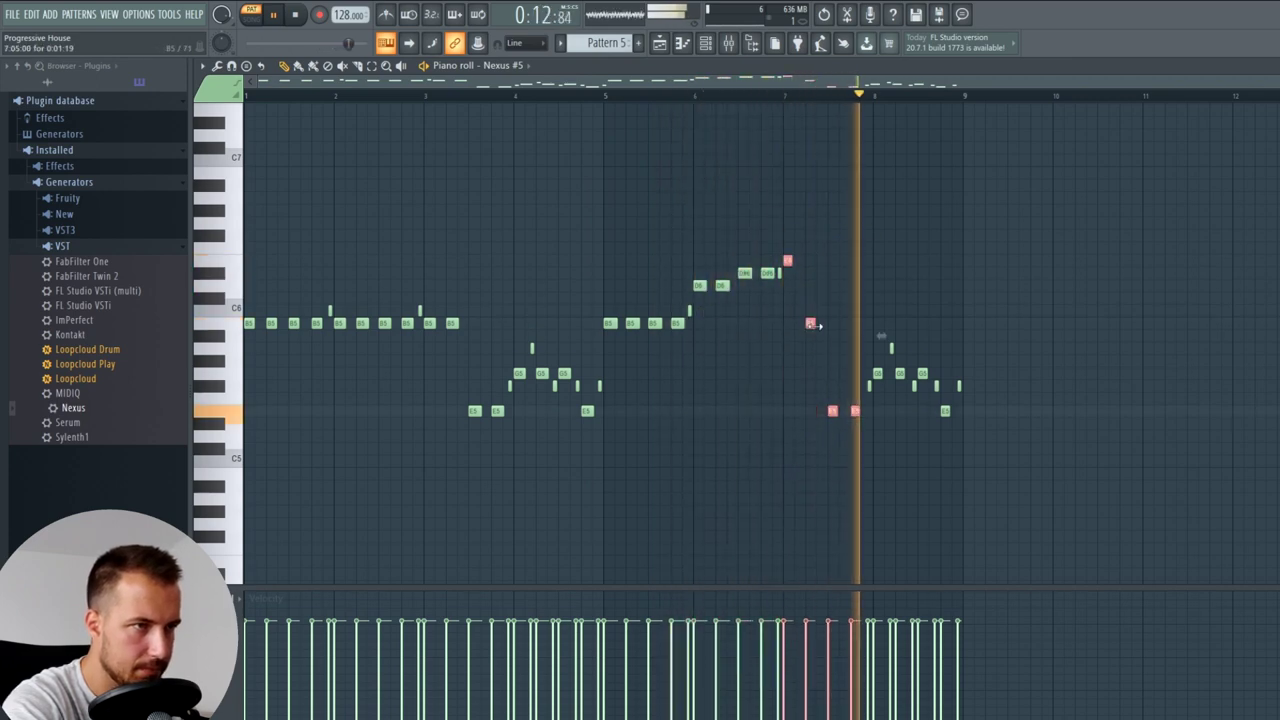
{"action": "left_click_drag", "start_coordinate": [937, 367], "coordinate": [876, 384]}
{"action": "left_click_drag", "start_coordinate": [967, 405], "coordinate": [945, 415]}
{"action": "key", "text": "space"}
{"action": "left_click", "coordinate": [962, 453]}
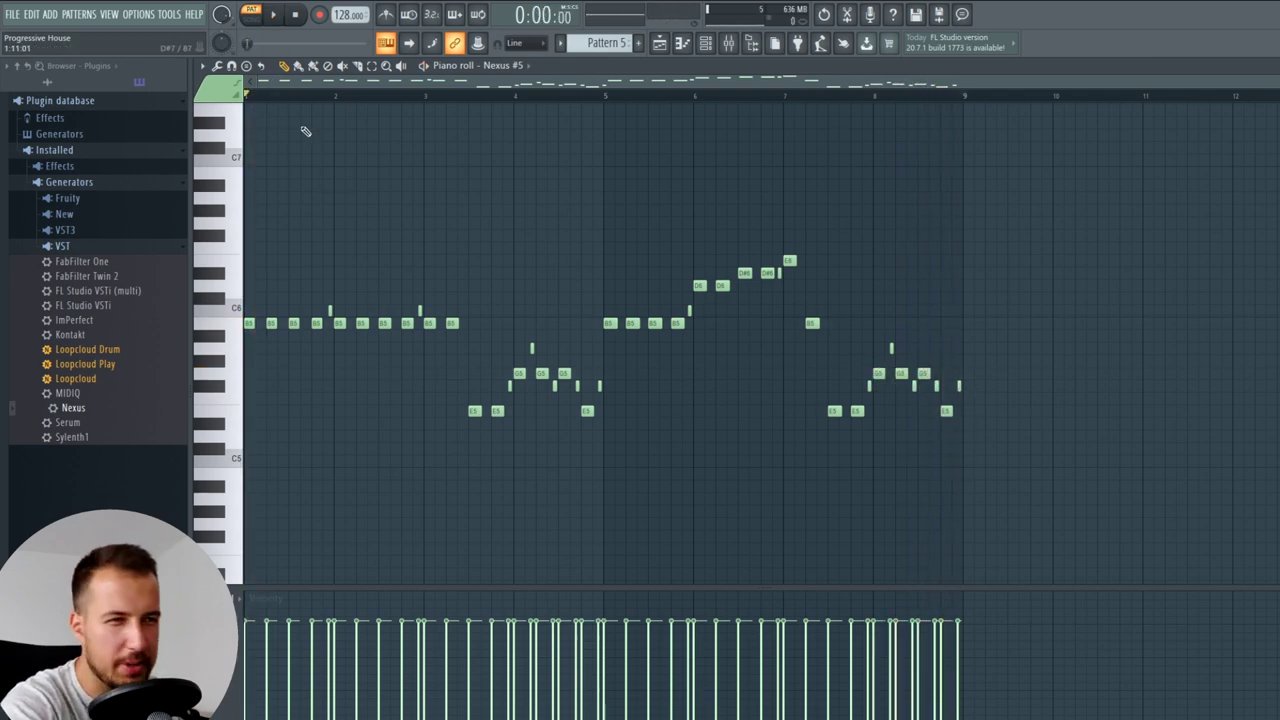
- Inspect the lengthened notes of the Nexus #5 melody around bar 4
{"action": "left_click", "coordinate": [515, 100]}
{"action": "scroll", "coordinate": [515, 100], "scroll_direction": "up", "scroll_amount": 3}
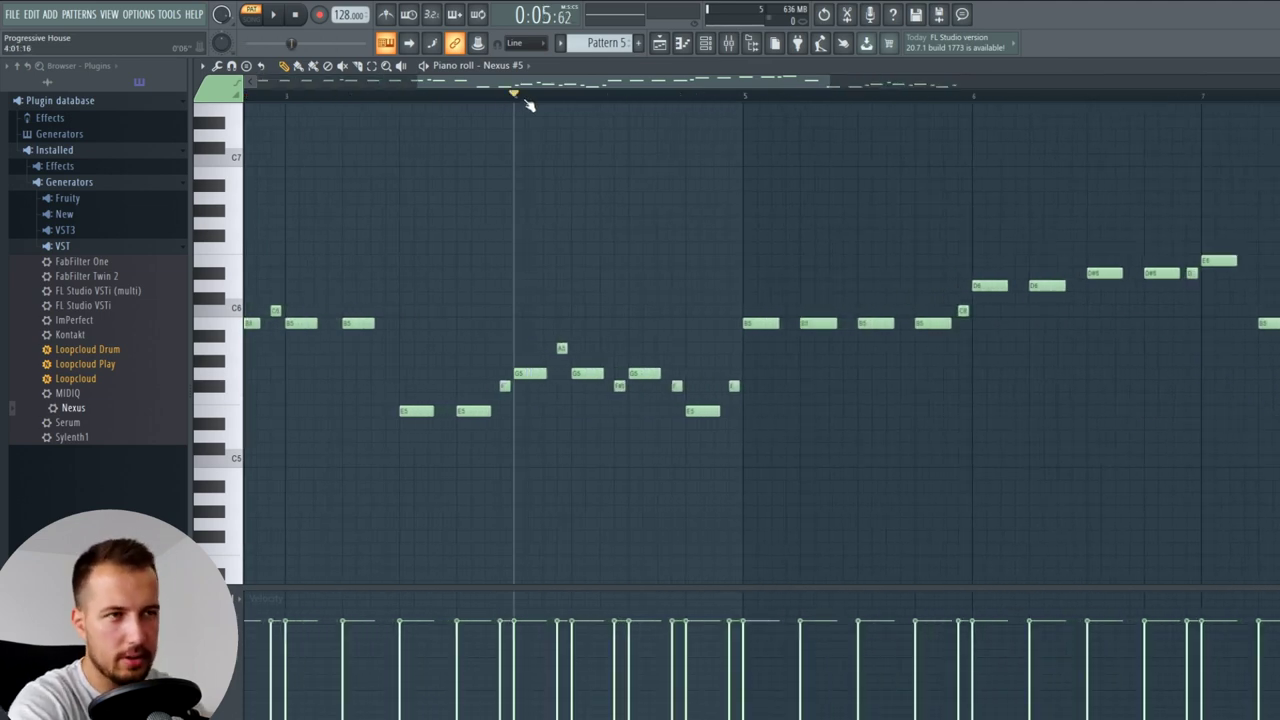
{"action": "key", "text": "space"}
{"action": "scroll", "coordinate": [529, 104], "scroll_direction": "down", "scroll_amount": 4}
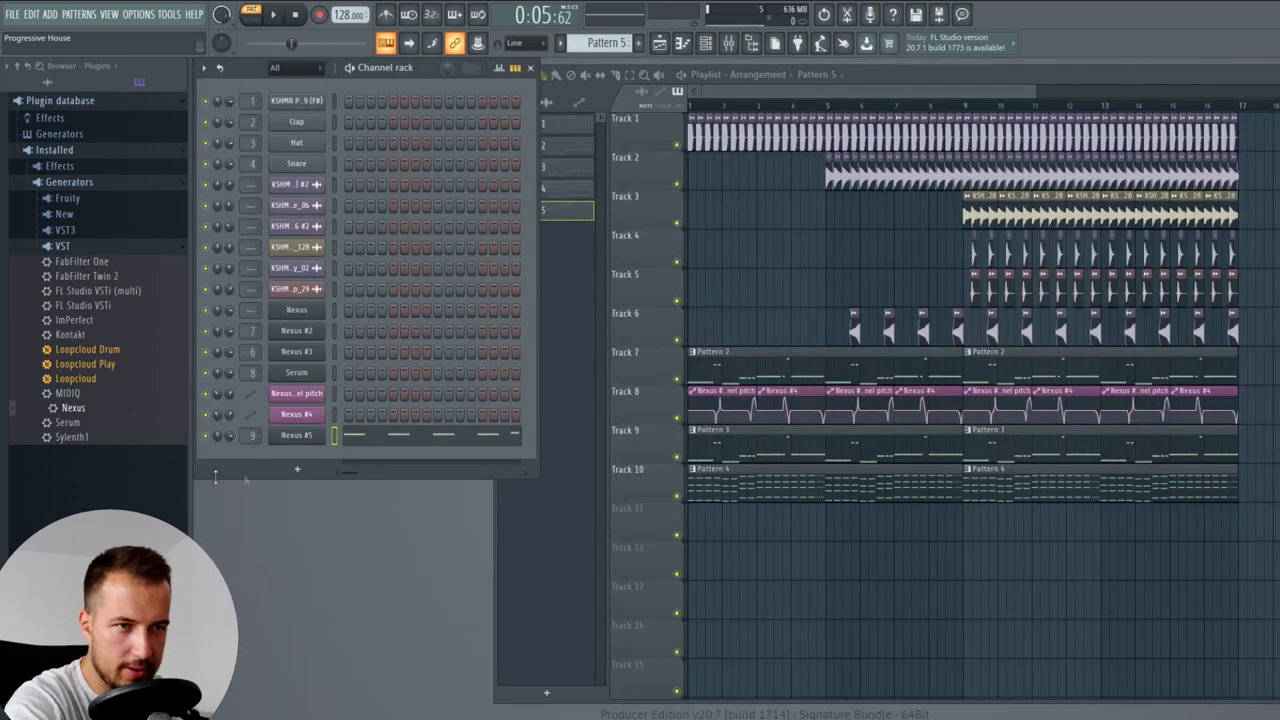
- Place Pattern 5 at bar 1 of playlist Track 11 and audition the full arrangement in song mode
{"action": "left_click", "coordinate": [764, 520]}
{"action": "left_click_drag", "start_coordinate": [818, 528], "coordinate": [618, 515]}
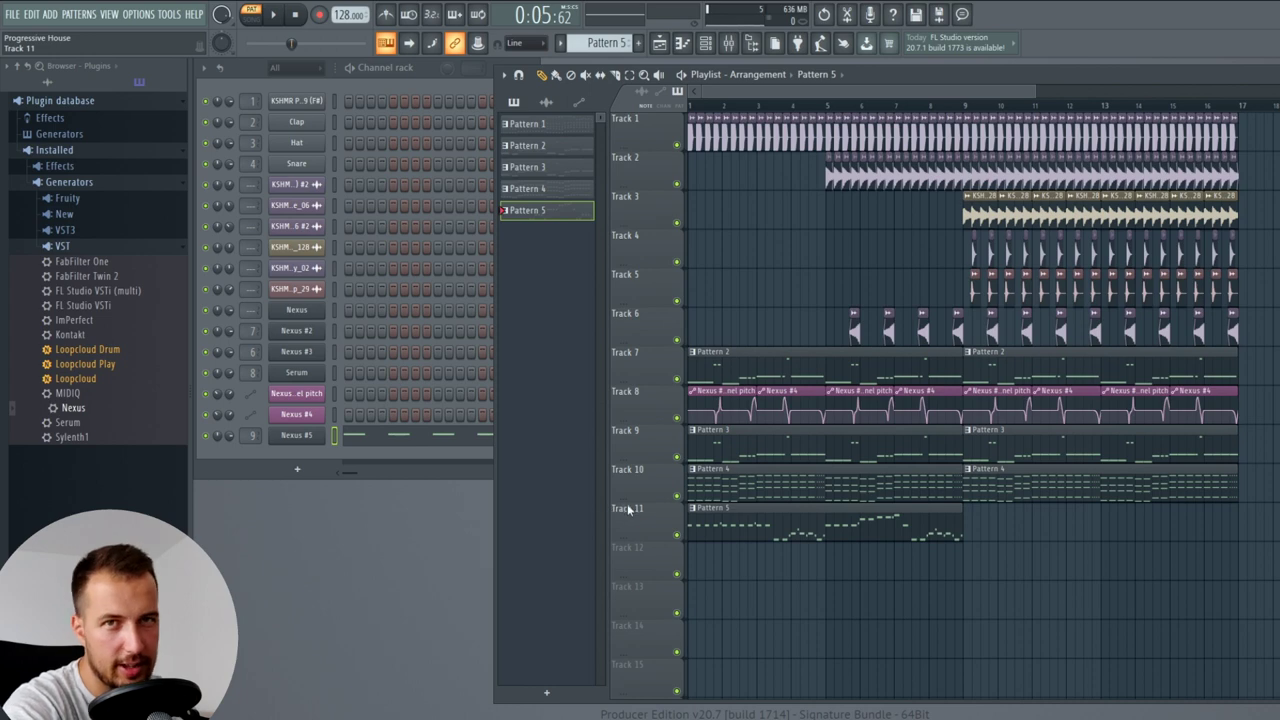
{"action": "key", "text": "l"}
{"action": "scroll", "coordinate": [829, 591], "scroll_direction": "down", "scroll_amount": 2}
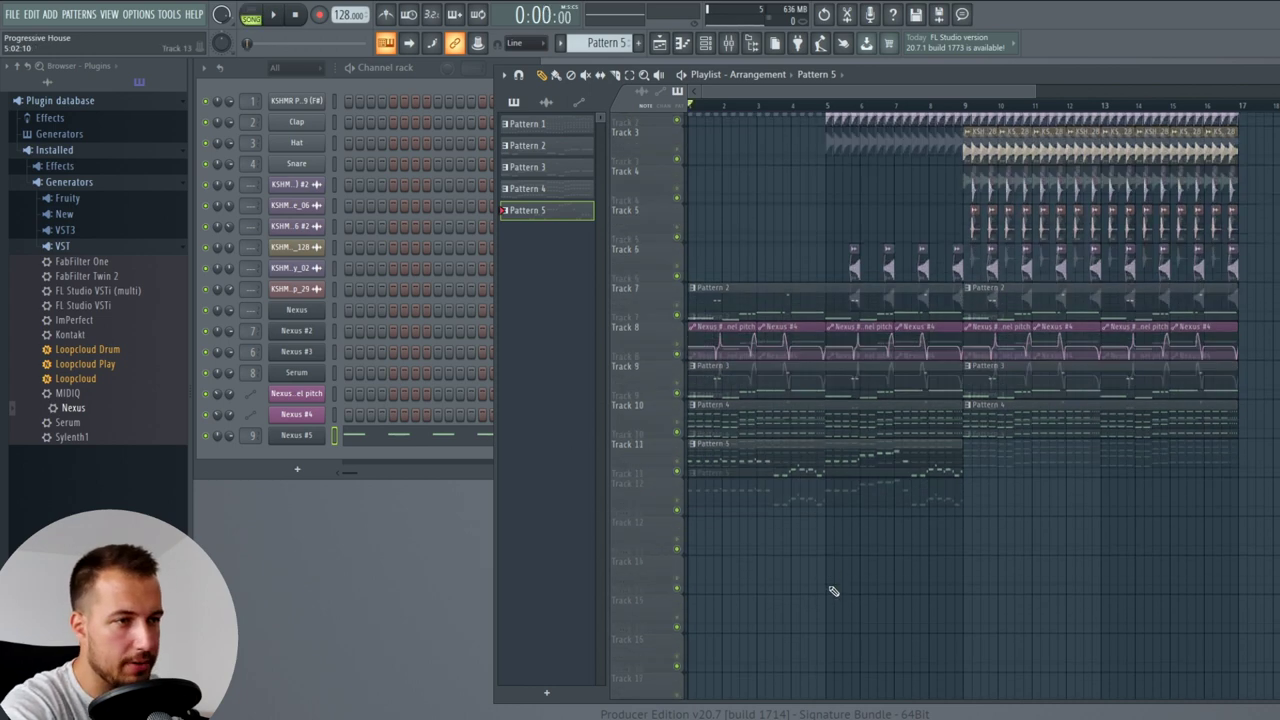
{"action": "scroll", "coordinate": [837, 580], "scroll_direction": "up", "scroll_amount": 2}
{"action": "key", "text": "space"}
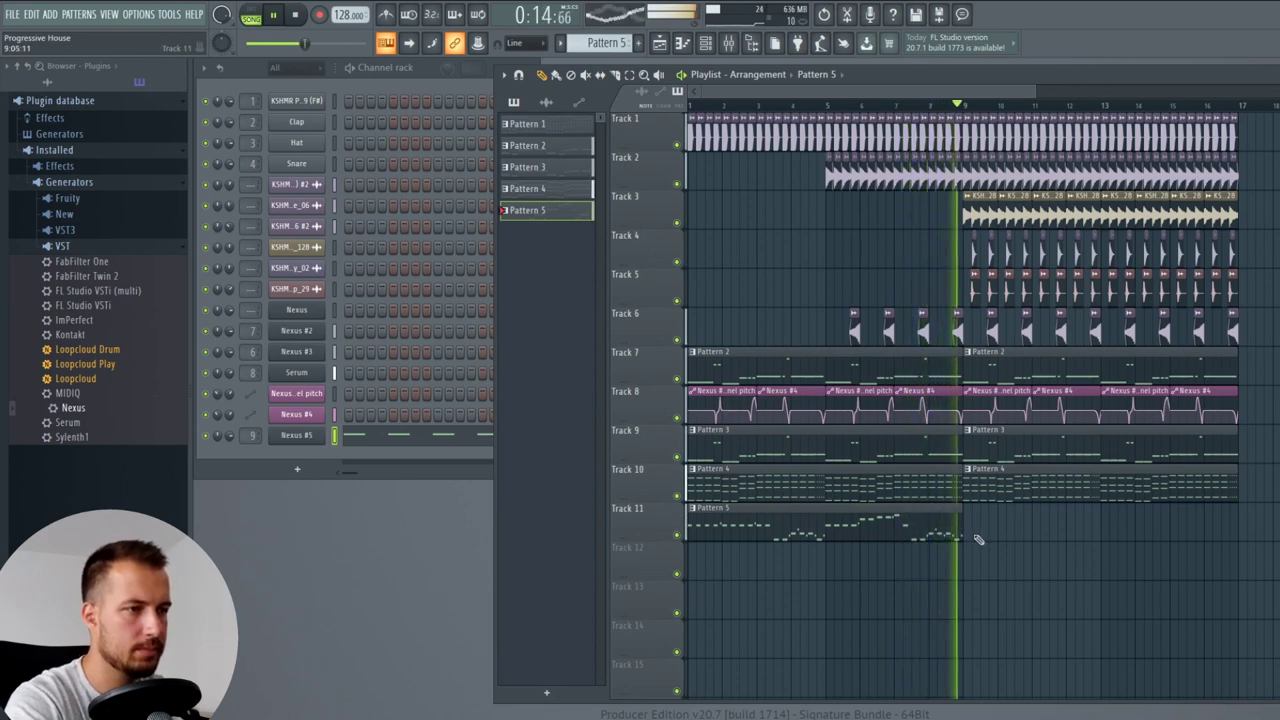
{"action": "key", "text": "space"}
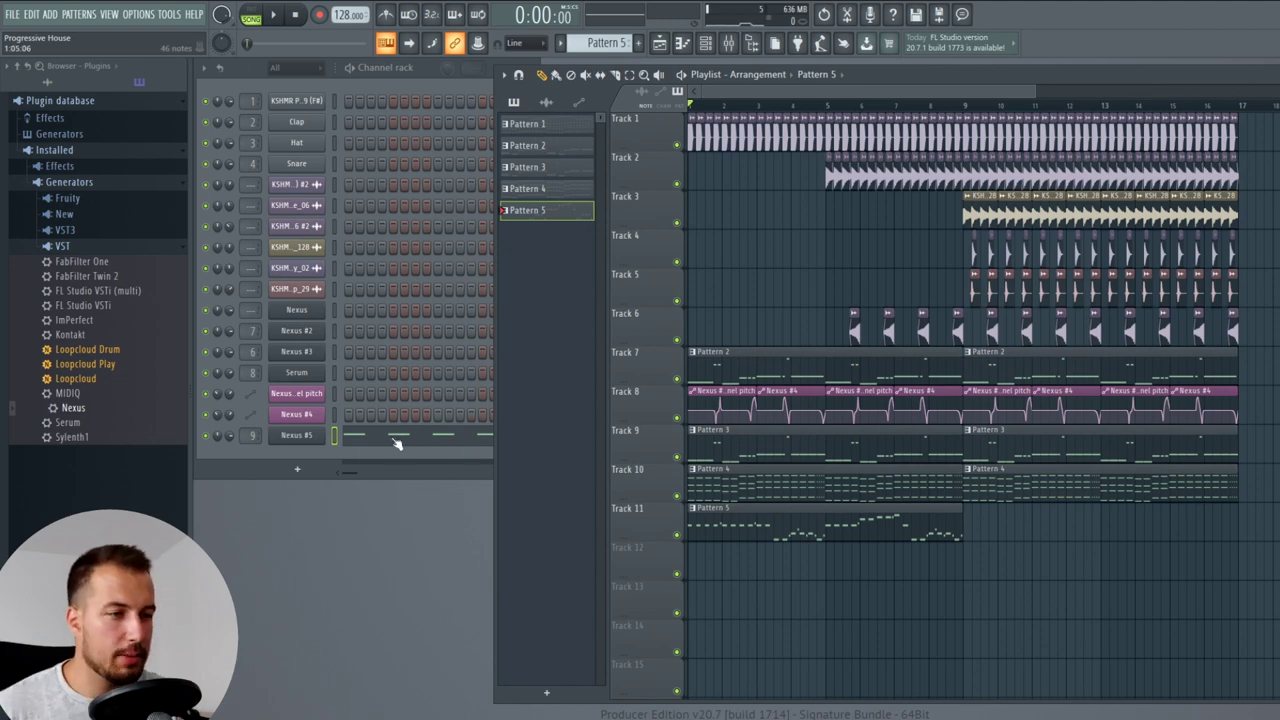
- Copy the melody from the Nexus #5 piano roll and clone the Nexus #5 channel
{"action": "left_click", "coordinate": [339, 439]}
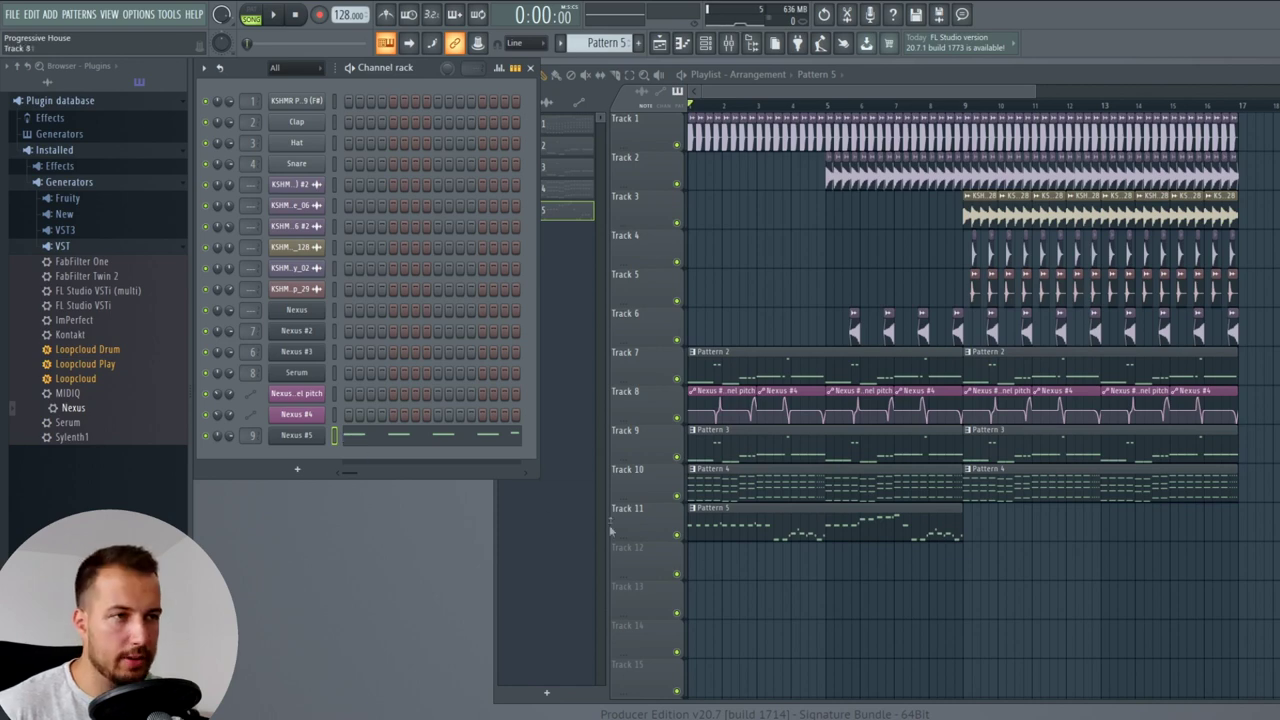
{"action": "right_click", "coordinate": [296, 435]}
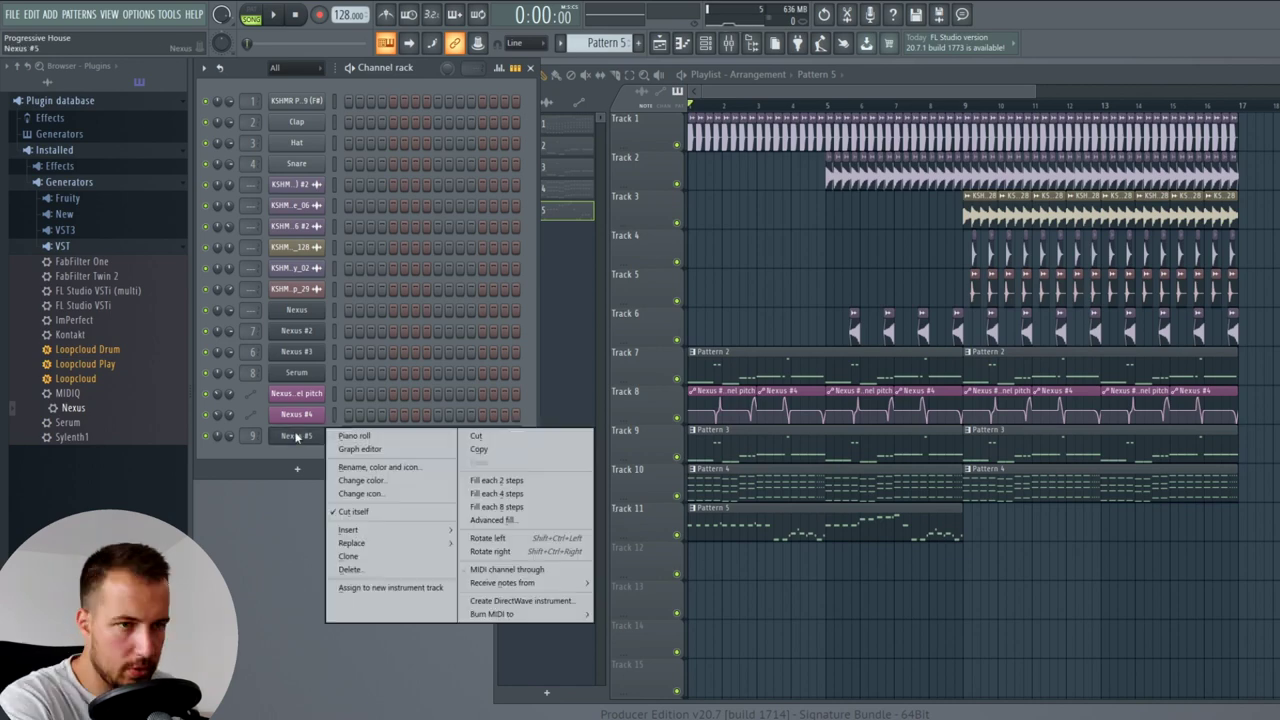
{"action": "left_click", "coordinate": [350, 553]}
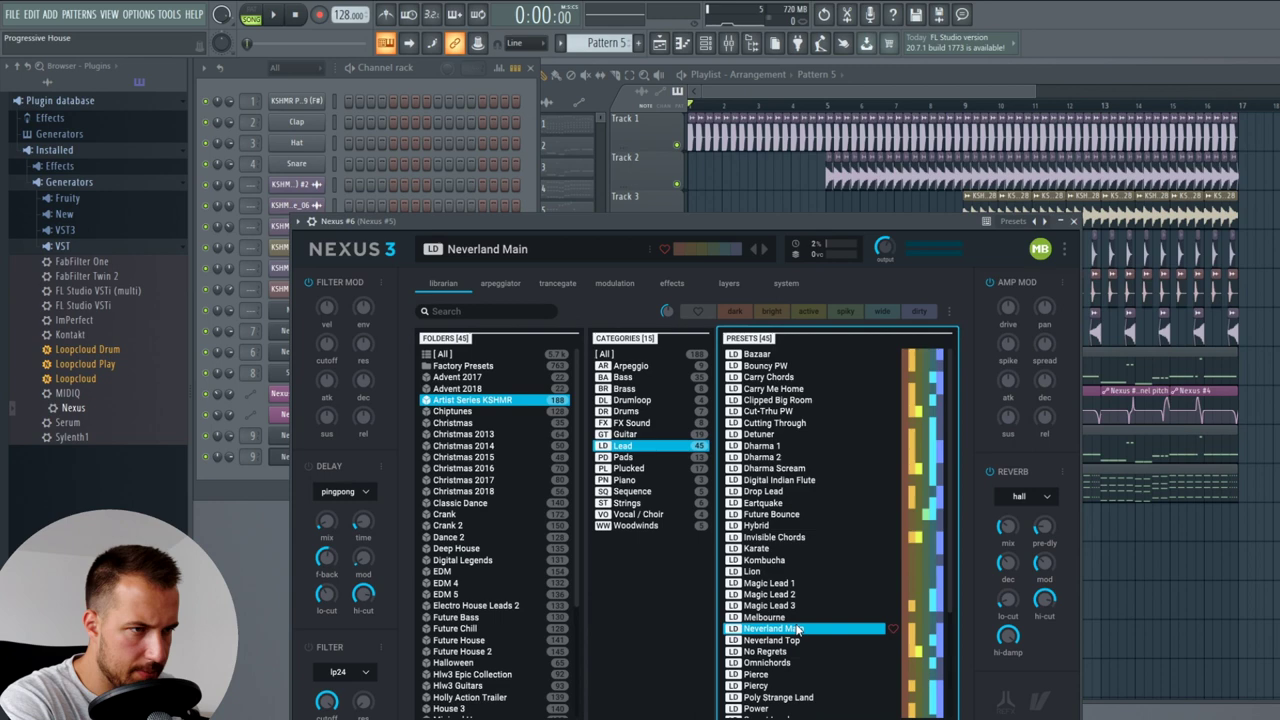
- Load the Neverland Flute Pluck preset from the Plucked category in the cloned Nexus and paste the melody into its piano roll
{"action": "scroll", "coordinate": [810, 627], "scroll_direction": "down", "scroll_amount": 2}
{"action": "left_click", "coordinate": [630, 468]}
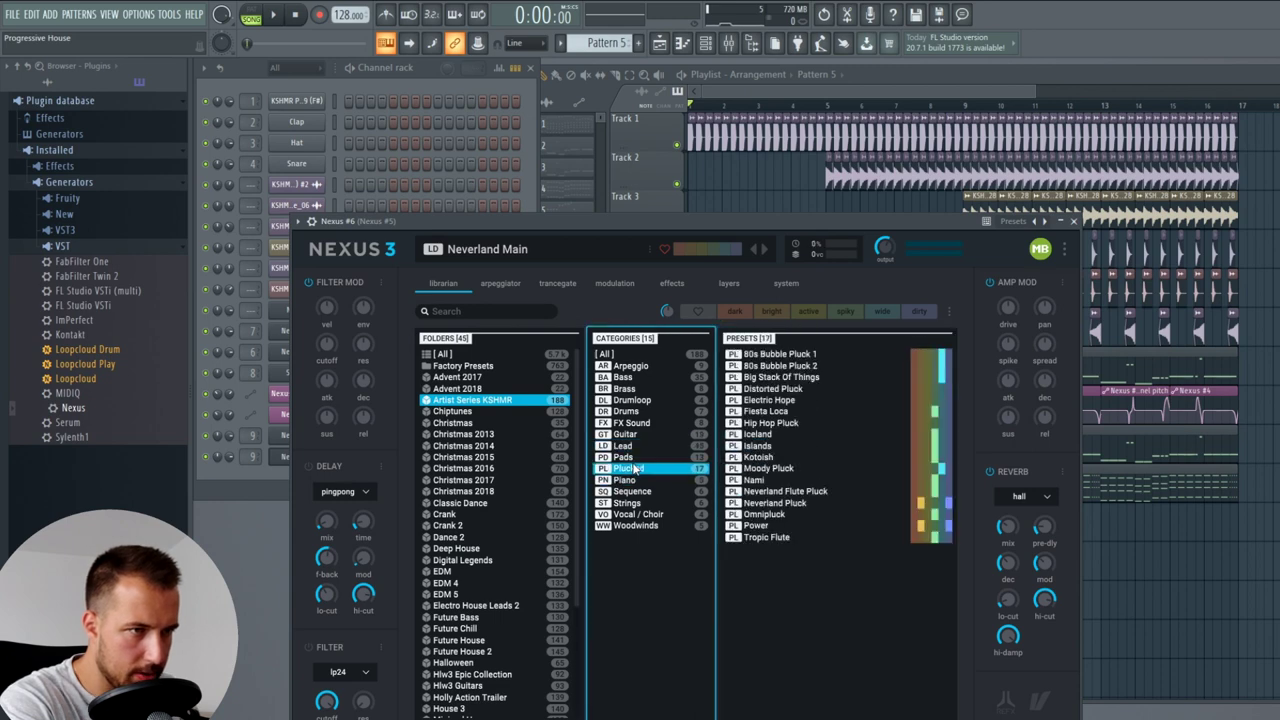
{"action": "left_click", "coordinate": [810, 491]}
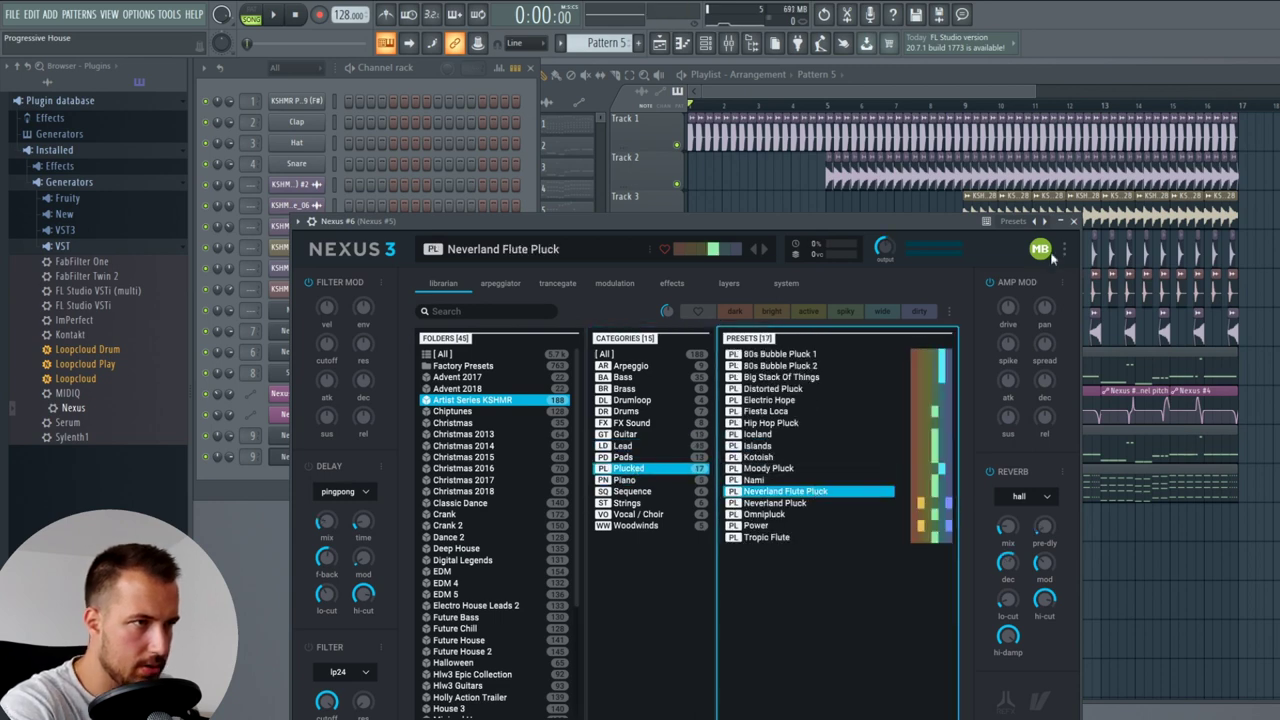
{"action": "left_click", "coordinate": [1073, 221]}
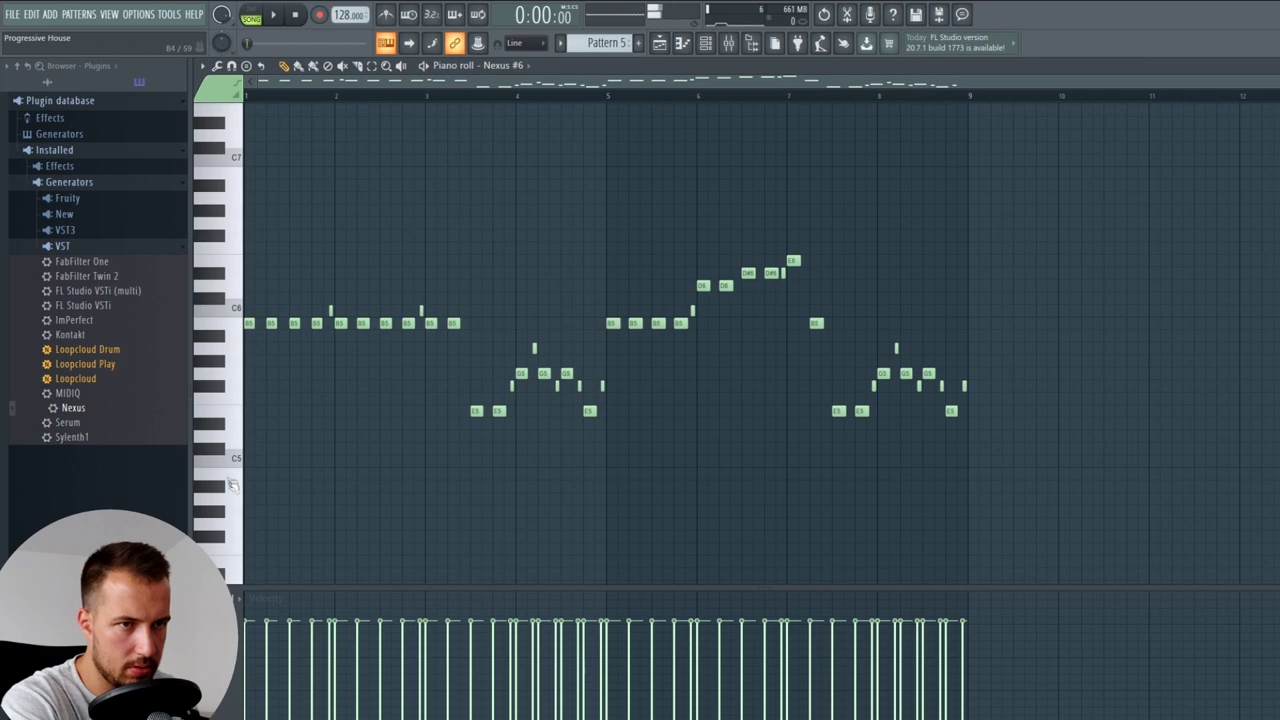
- Transpose the Nexus #6 melody down one octave and raise the plugin's Filter Mod cutoff to about 80 while listening
{"action": "key", "text": "space"}
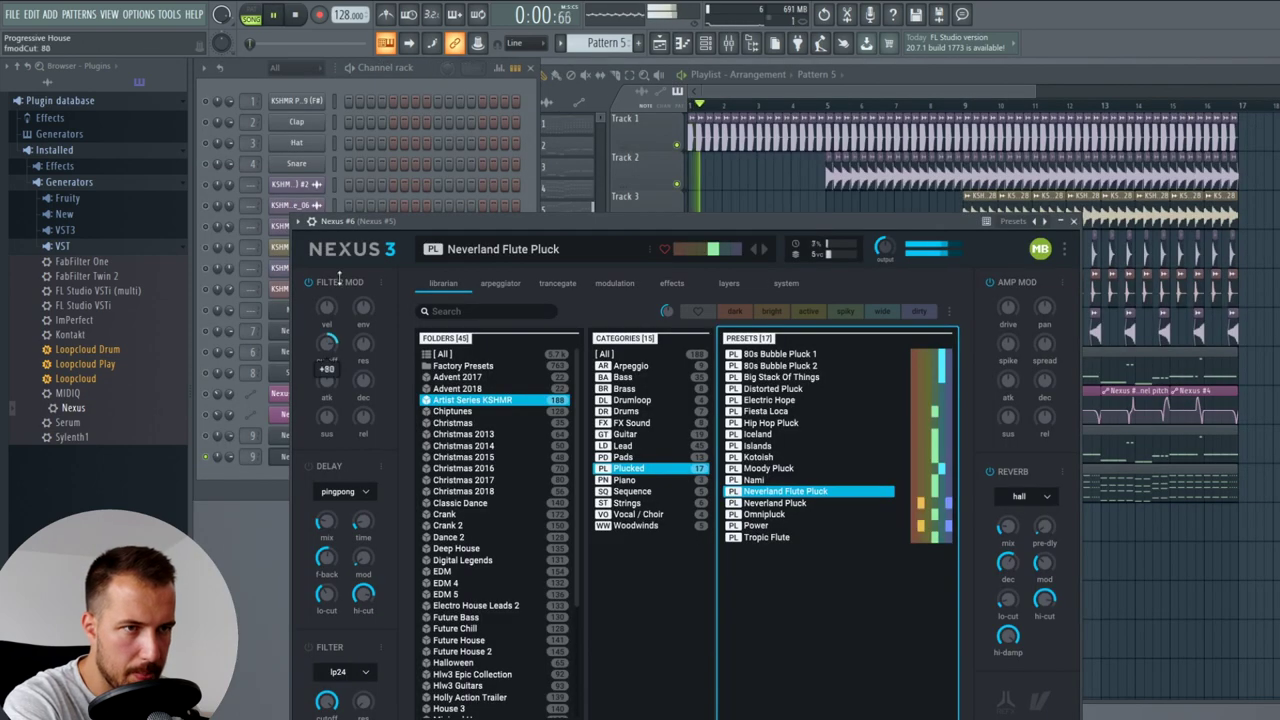
{"action": "left_click_drag", "start_coordinate": [407, 225], "coordinate": [393, 117]}
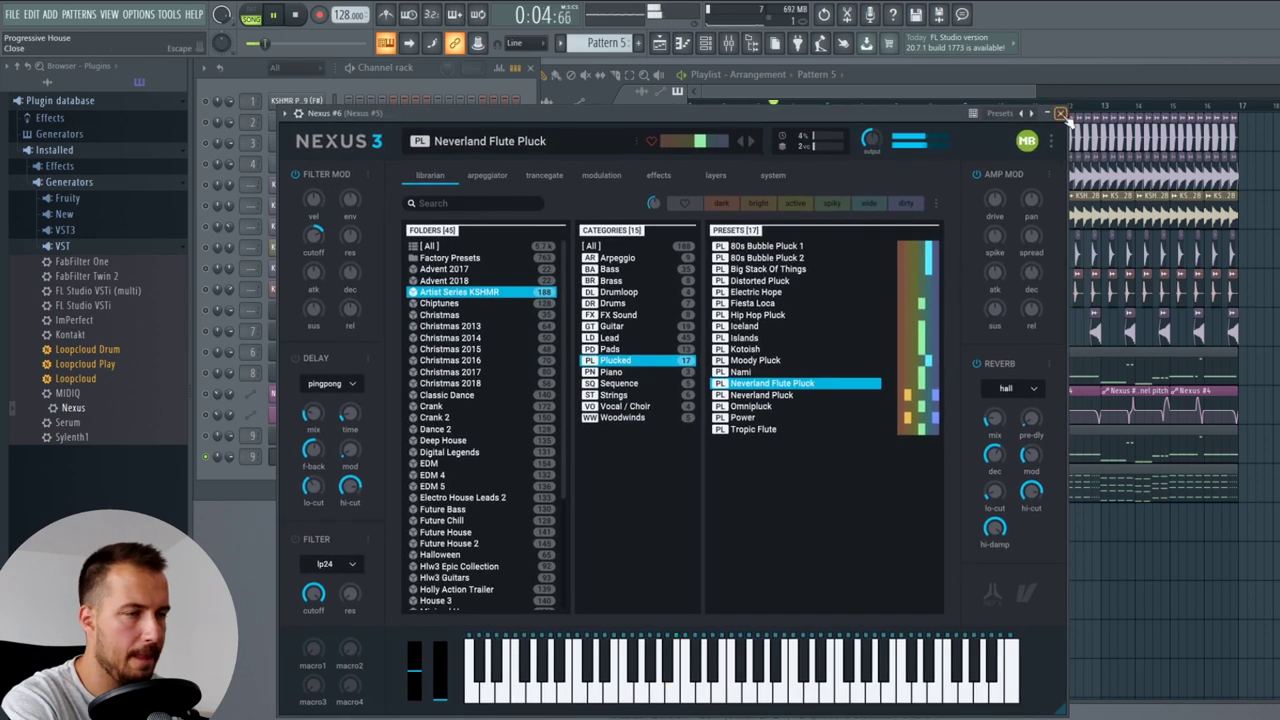
{"action": "left_click", "coordinate": [1056, 113]}
{"action": "key", "text": "space"}
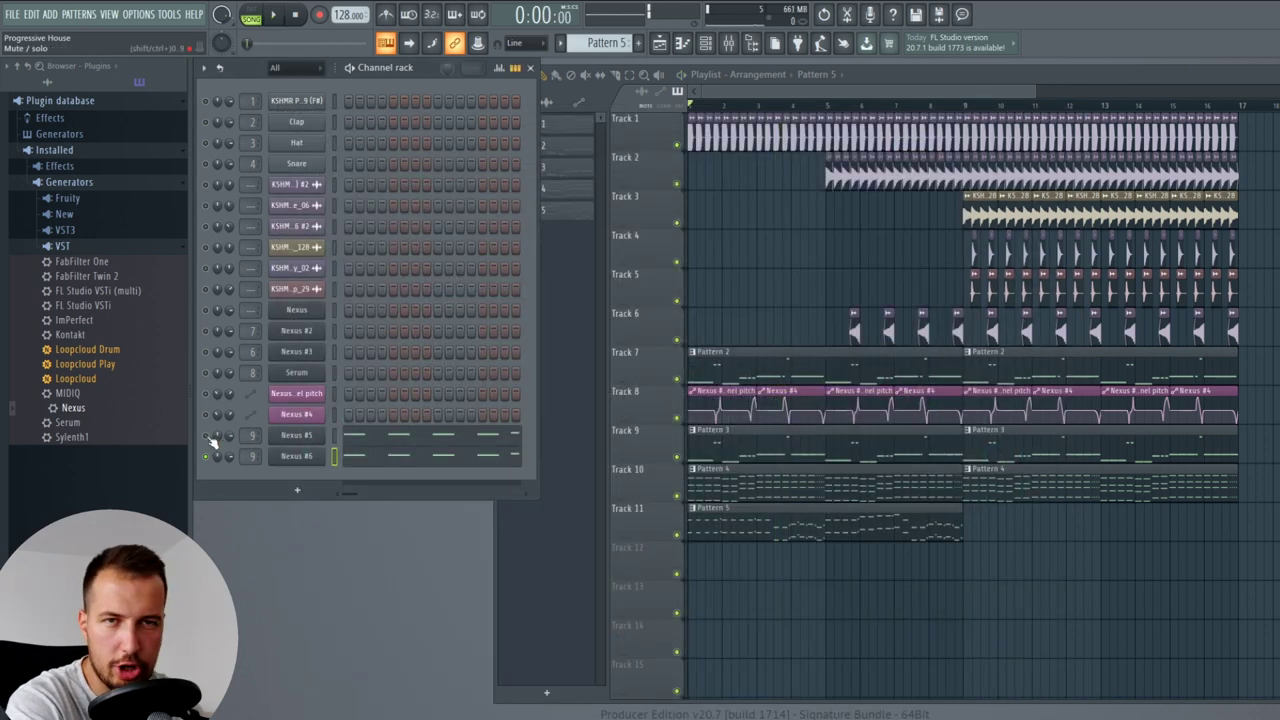
- Re-enable Nexus #5 alongside Nexus #6 and audition both layers in pattern playback
{"action": "left_click", "coordinate": [206, 437]}
{"action": "key", "text": "space"}
{"action": "key", "text": "l"}
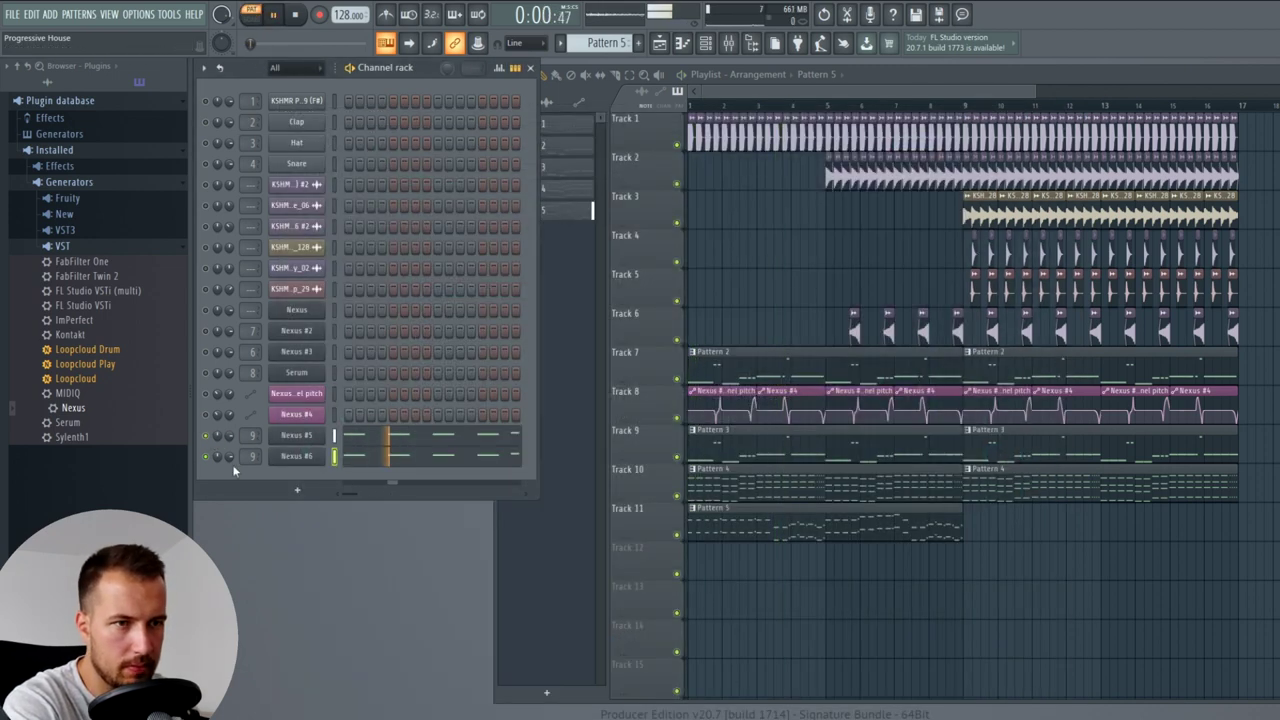
{"action": "key", "text": "space"}
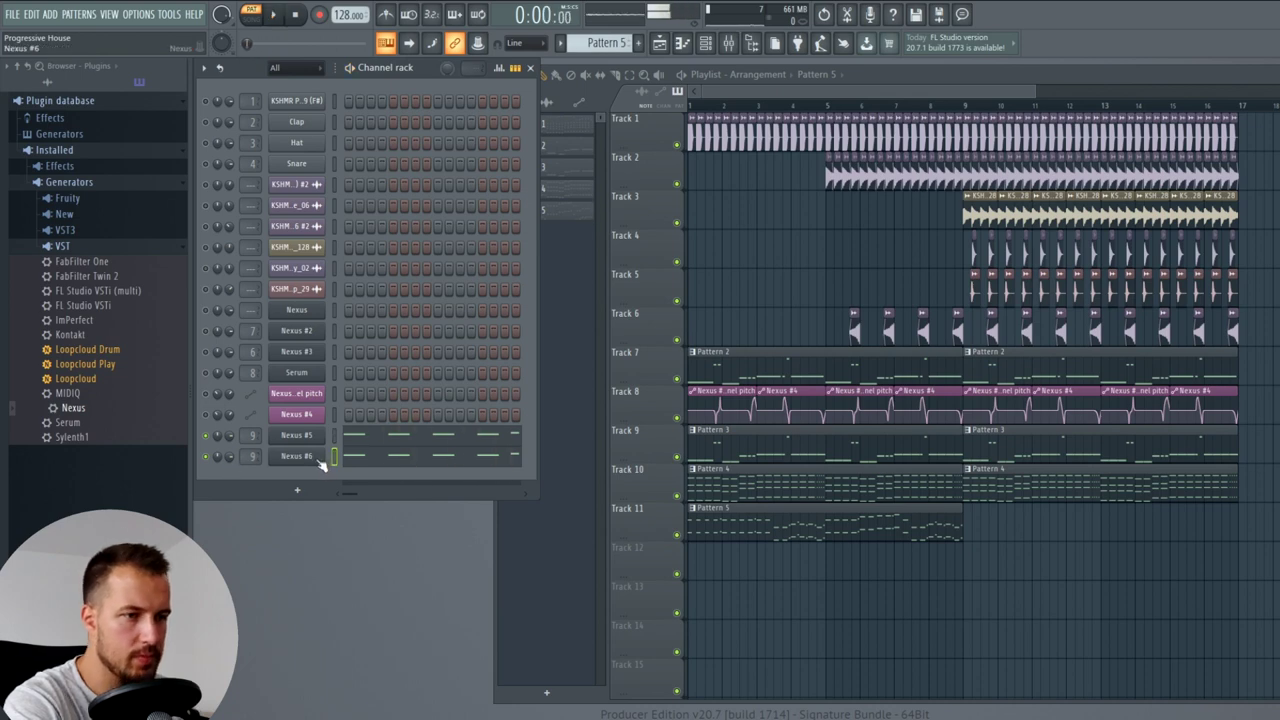
- Add a new Serum channel and load the LD_talkbox [Spinnin] preset
{"action": "left_click_drag", "start_coordinate": [98, 428], "coordinate": [290, 473]}
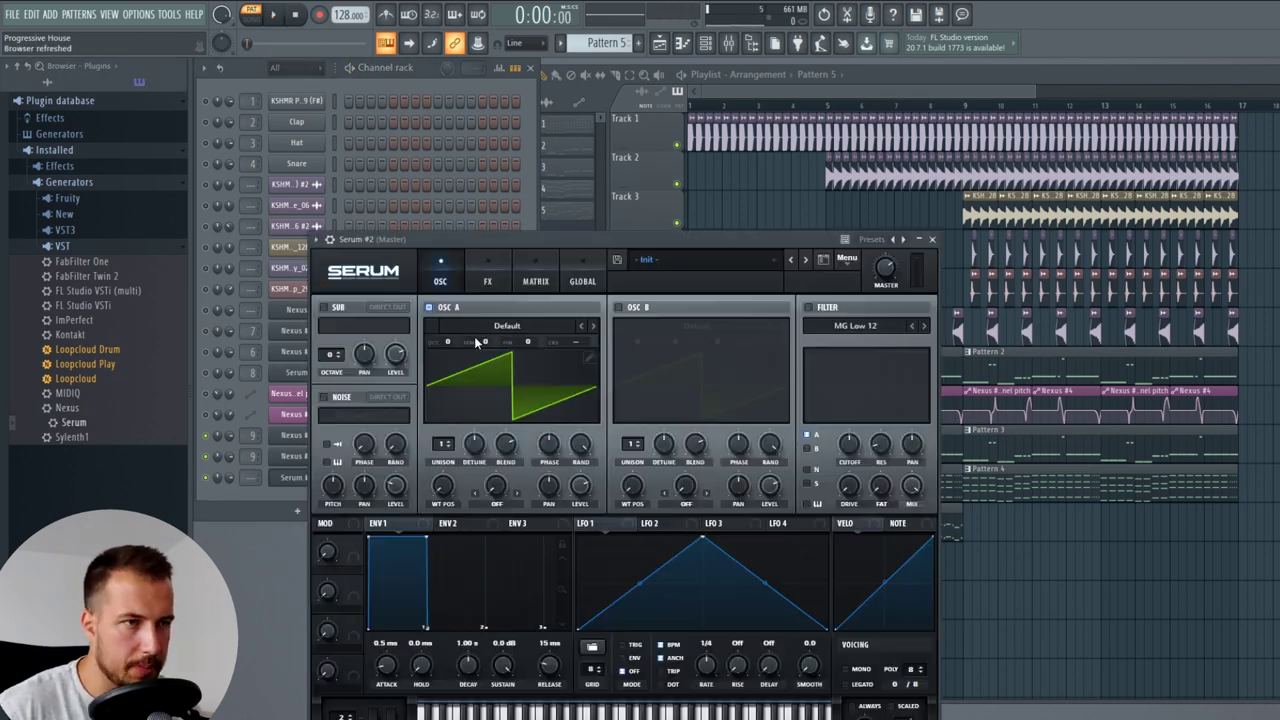
{"action": "left_click", "coordinate": [700, 259]}
{"action": "mouse_move", "coordinate": [708, 428]}
{"action": "left_click", "coordinate": [858, 403]}
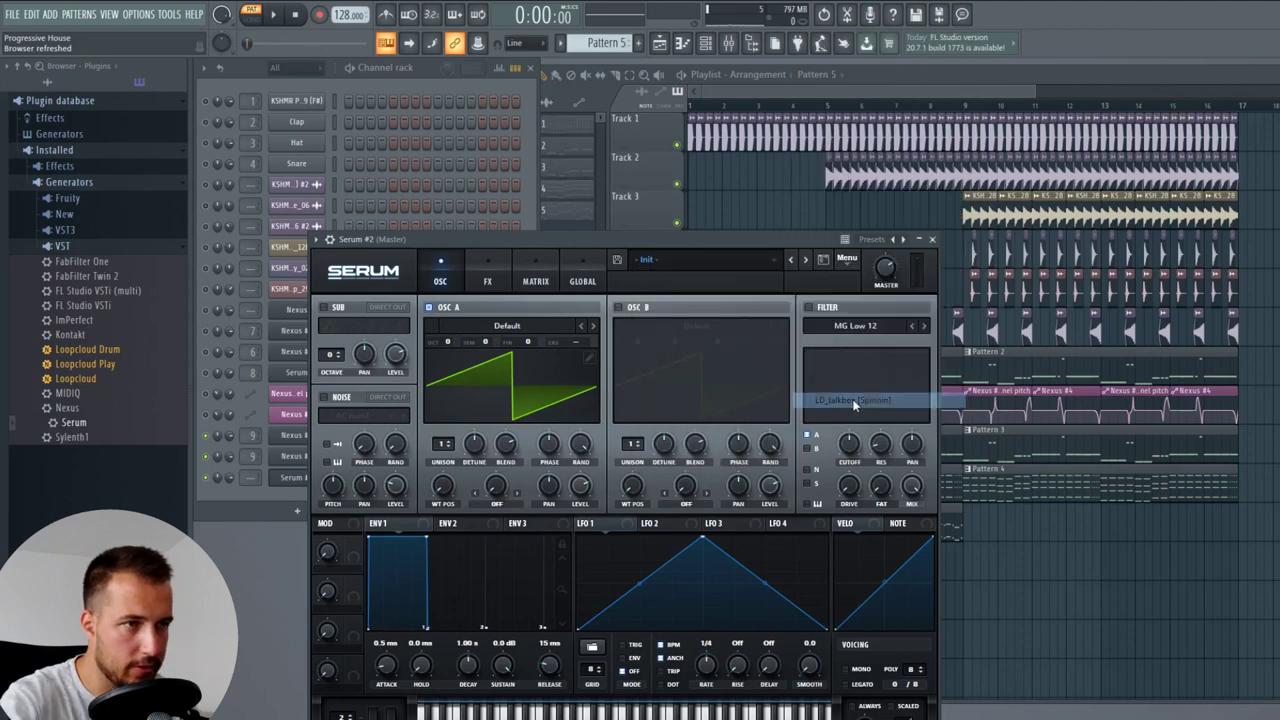
{"action": "left_click", "coordinate": [932, 240]}
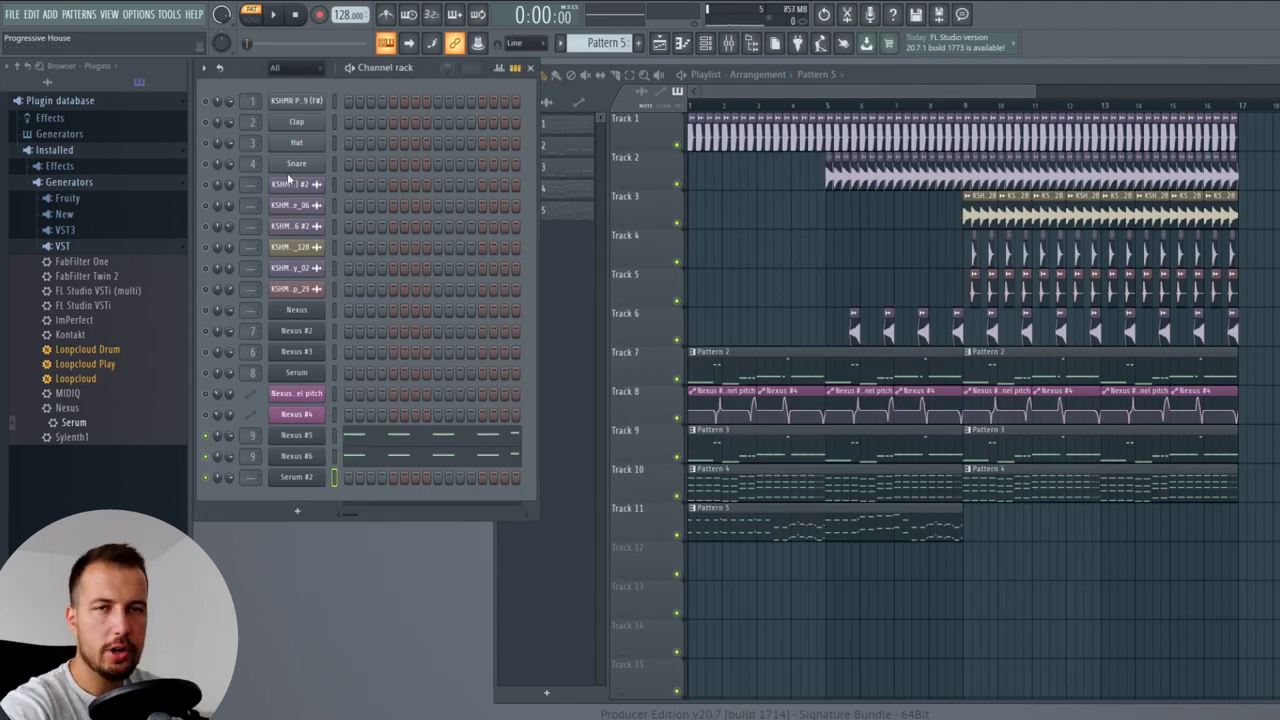
- Play Pattern 5 to review the two layered Nexus leads
{"action": "left_click", "coordinate": [275, 16]}
{"action": "left_click", "coordinate": [296, 20]}
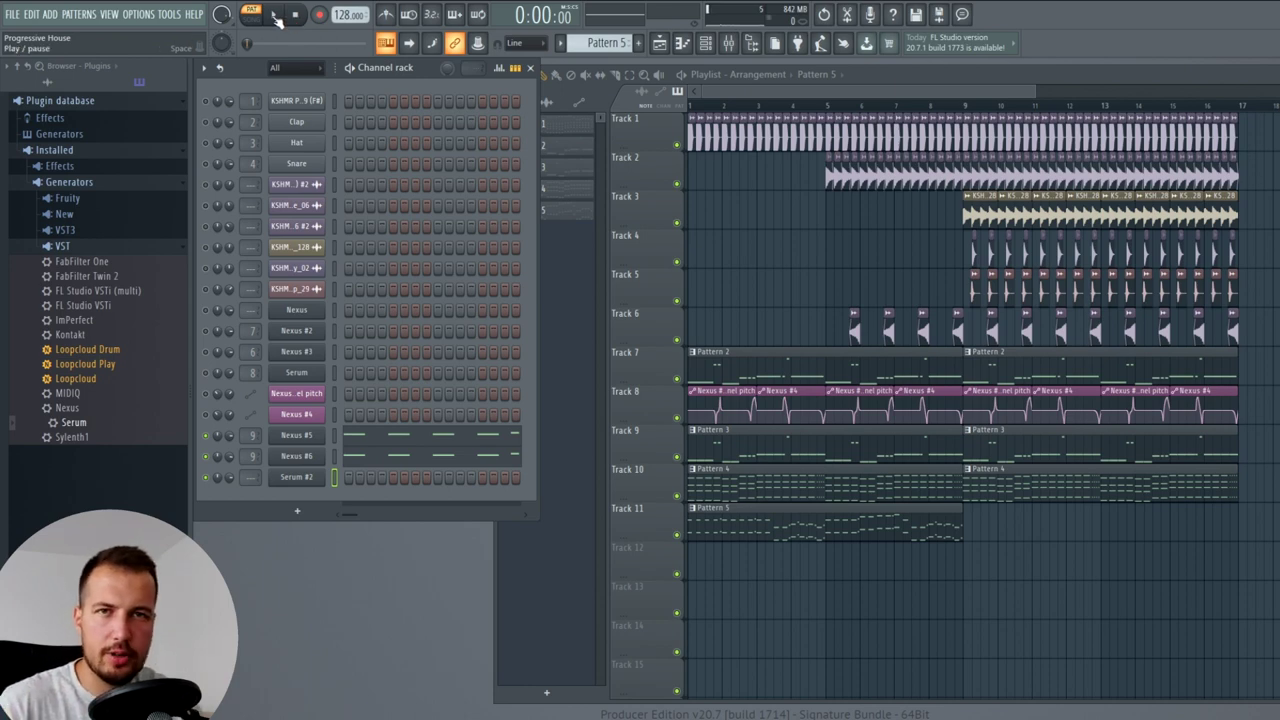
{"action": "left_click", "coordinate": [276, 16]}
{"action": "left_click", "coordinate": [297, 16]}
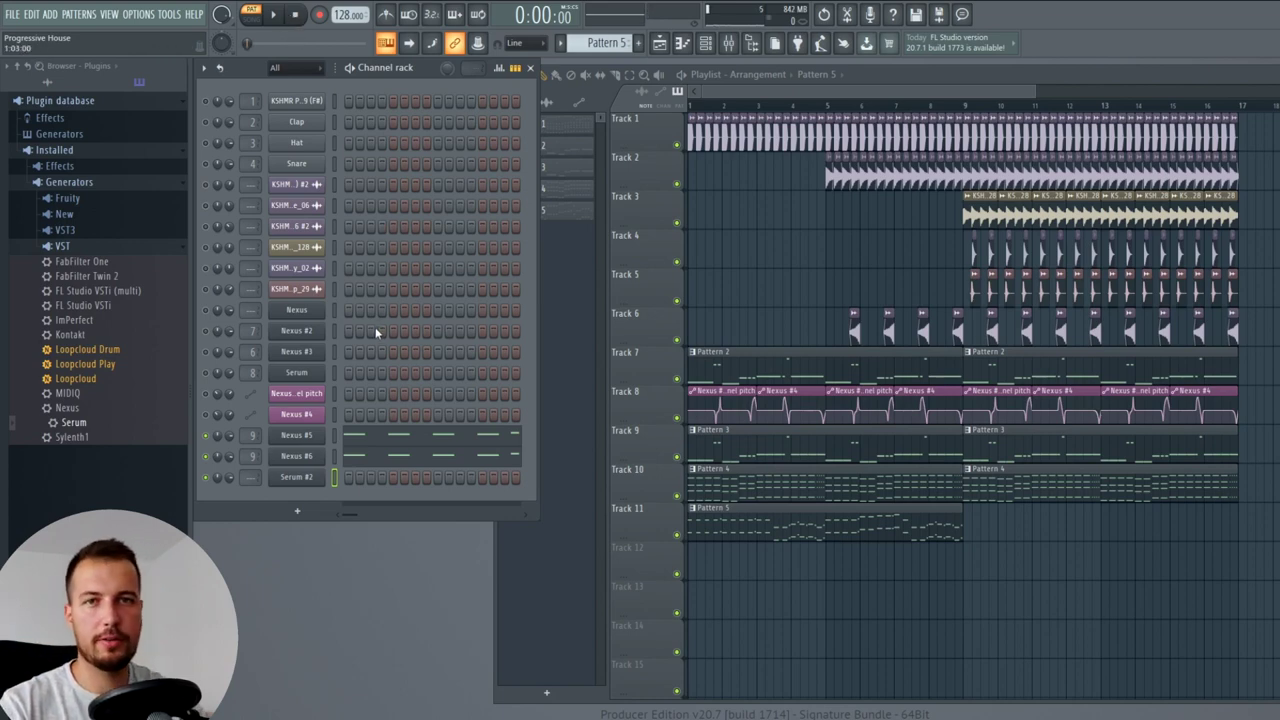
- Test the LD_talkbox sound in Serum #2 and paste the lead melody into its piano roll at the B4 octave
{"action": "left_click", "coordinate": [296, 476]}
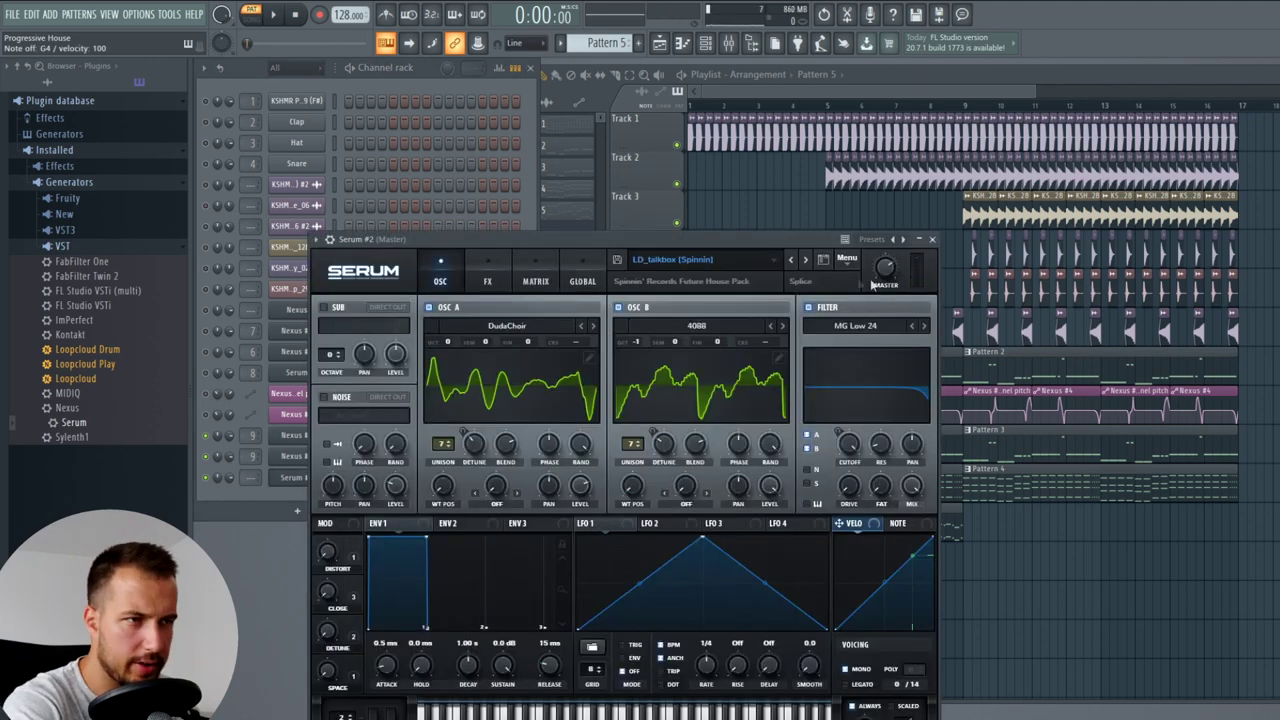
{"action": "left_click", "coordinate": [931, 240]}
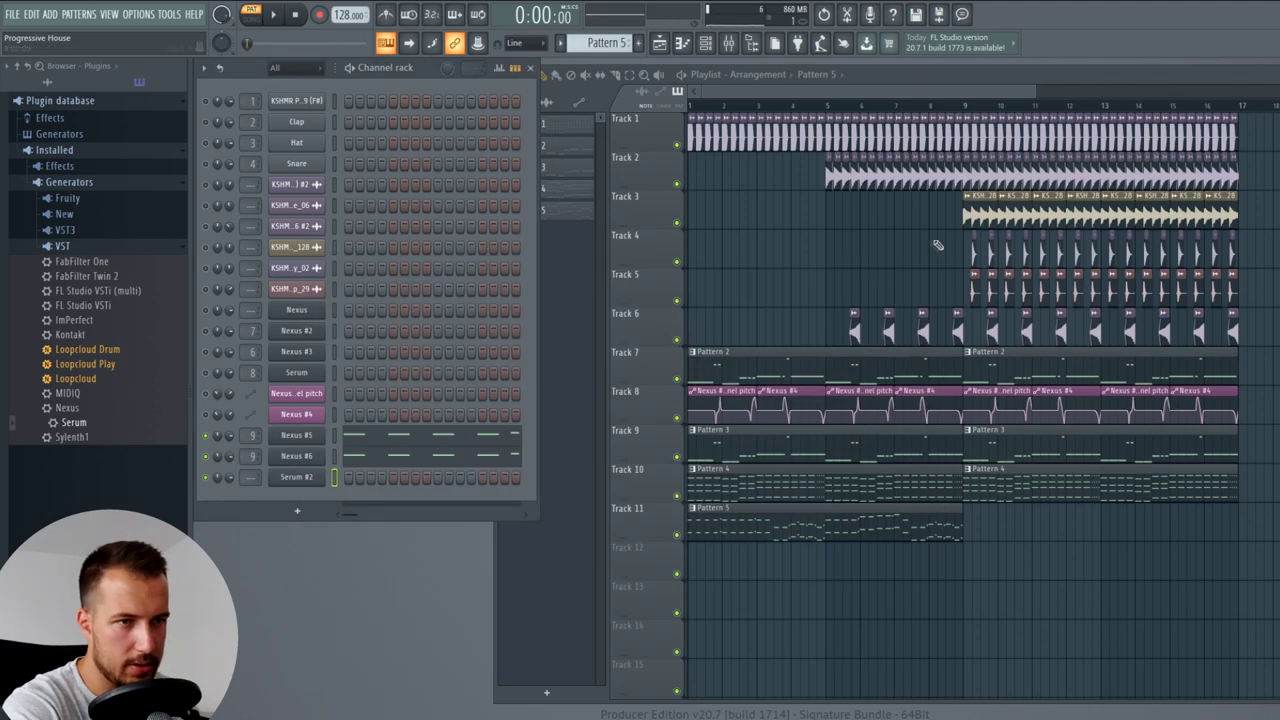
{"action": "left_click", "coordinate": [338, 481]}
{"action": "scroll", "coordinate": [238, 490], "scroll_direction": "down", "scroll_amount": 3}
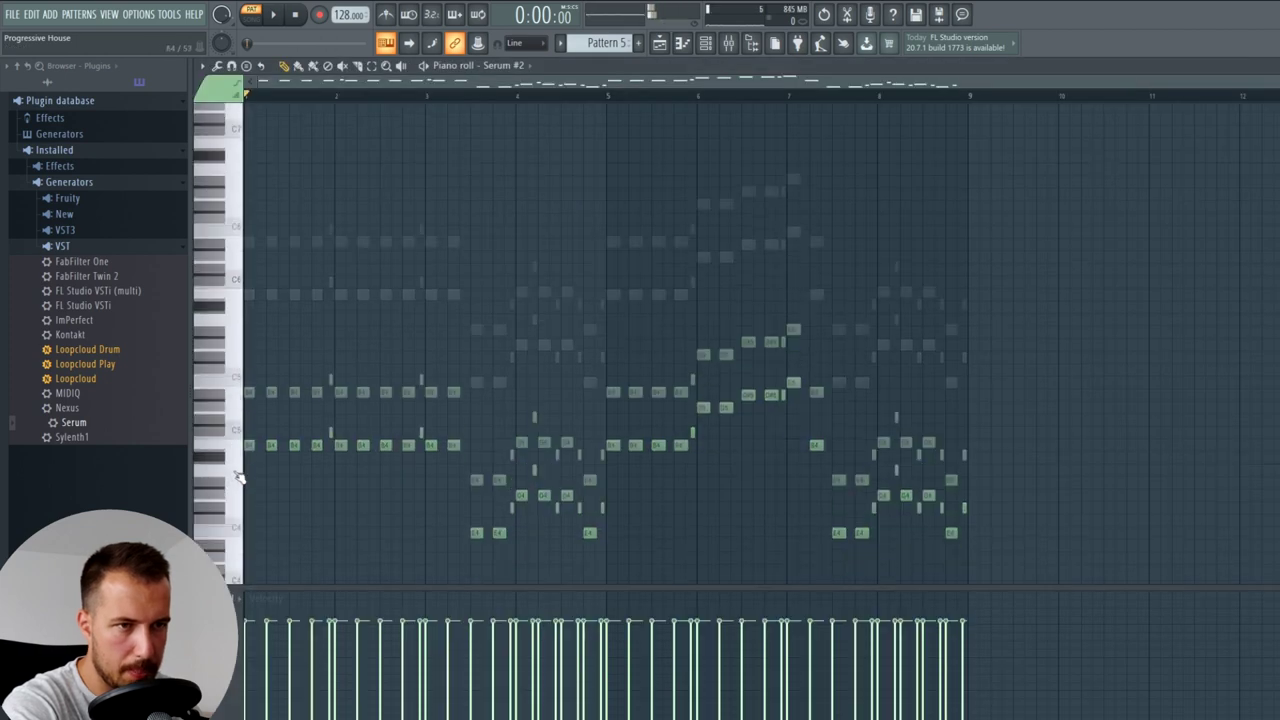
- Try the Serum #2 melody one octave lower, comparing it by ear with the original octave
{"action": "key", "text": "ctrl+Down"}
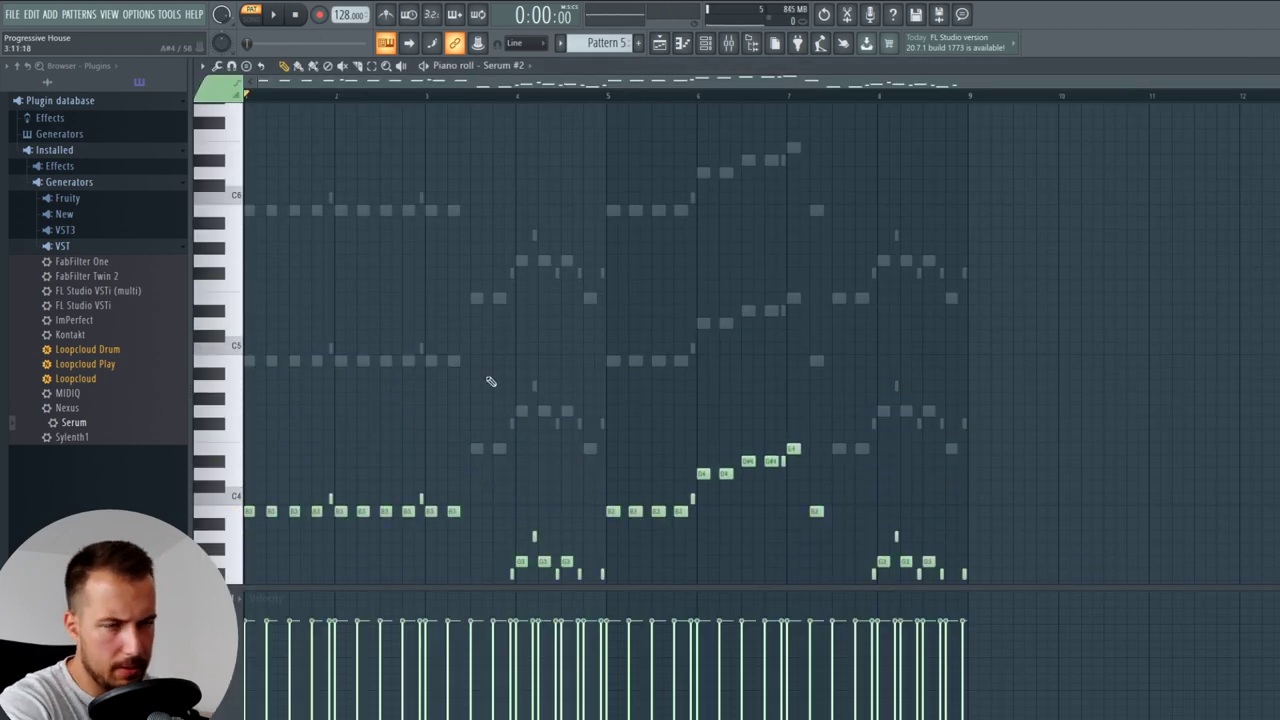
{"action": "key", "text": "space"}
{"action": "key", "text": "space"}
{"action": "key", "text": "ctrl+Up"}
{"action": "key", "text": "space"}
{"action": "key", "text": "space"}
- Set the Serum #2 channel volume to 55% and listen to it with its piano roll open
{"action": "key", "text": "F7"}
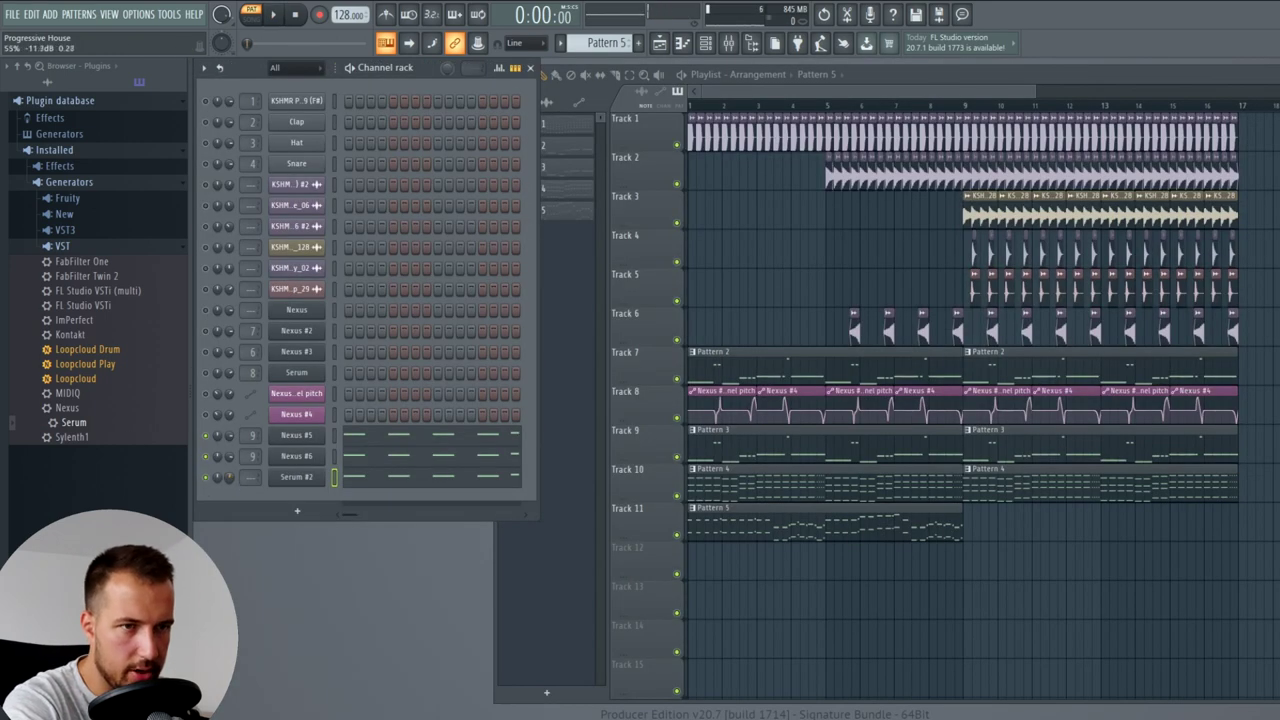
{"action": "key", "text": "space"}
{"action": "left_click", "coordinate": [390, 482]}
{"action": "key", "text": "space"}
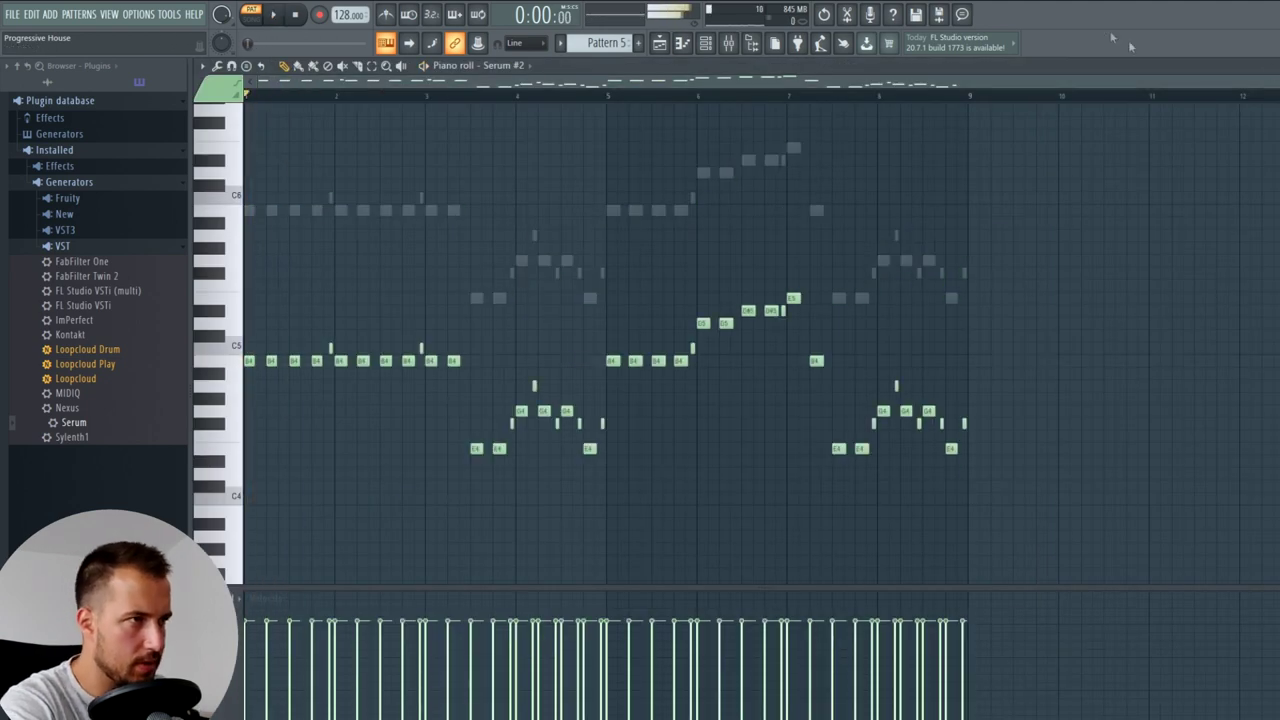
- Assign Serum #2 to mixer track 9 with the Nexus leads and audition the layered melody in Pattern 5
{"action": "key", "text": "F7"}
{"action": "key", "text": "space"}
{"action": "key", "text": "space"}
{"action": "left_click_drag", "start_coordinate": [256, 479], "coordinate": [229, 484]}
{"action": "key", "text": "space"}
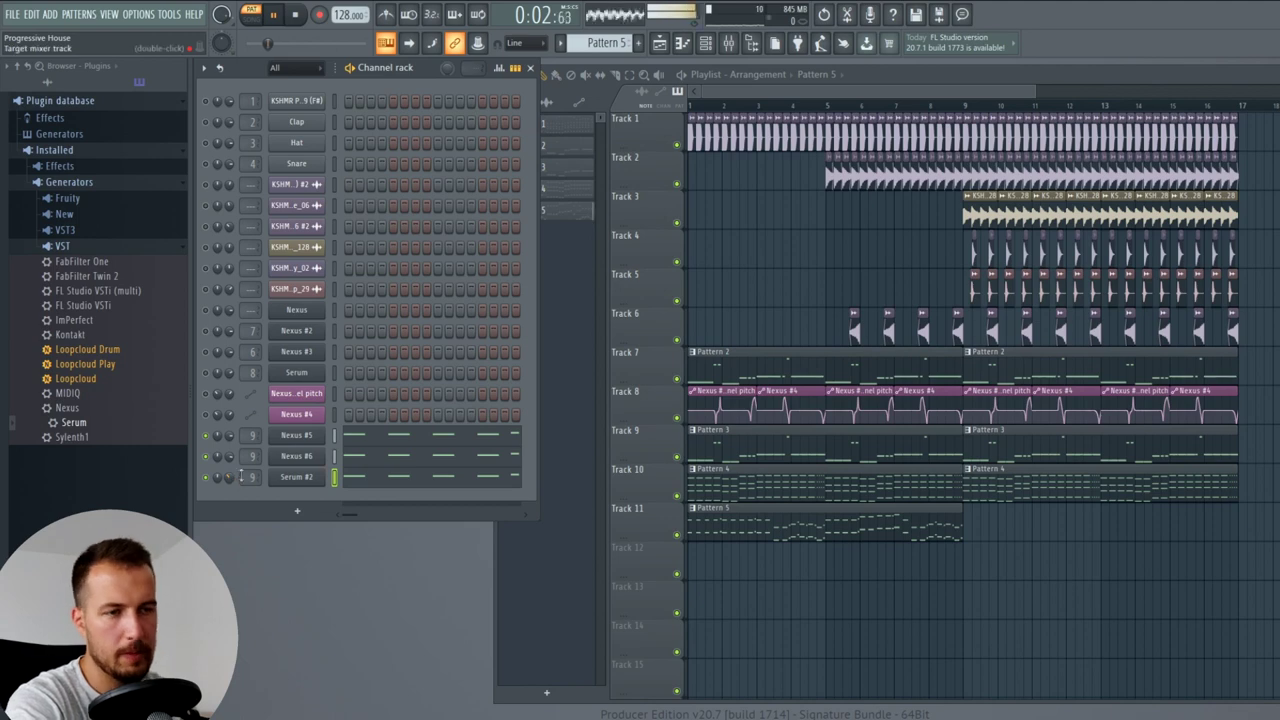
- Raise the Serum #2 melody by one octave so it starts on B5, and listen to the result
{"action": "key", "text": "space"}
{"action": "left_click", "coordinate": [372, 478]}
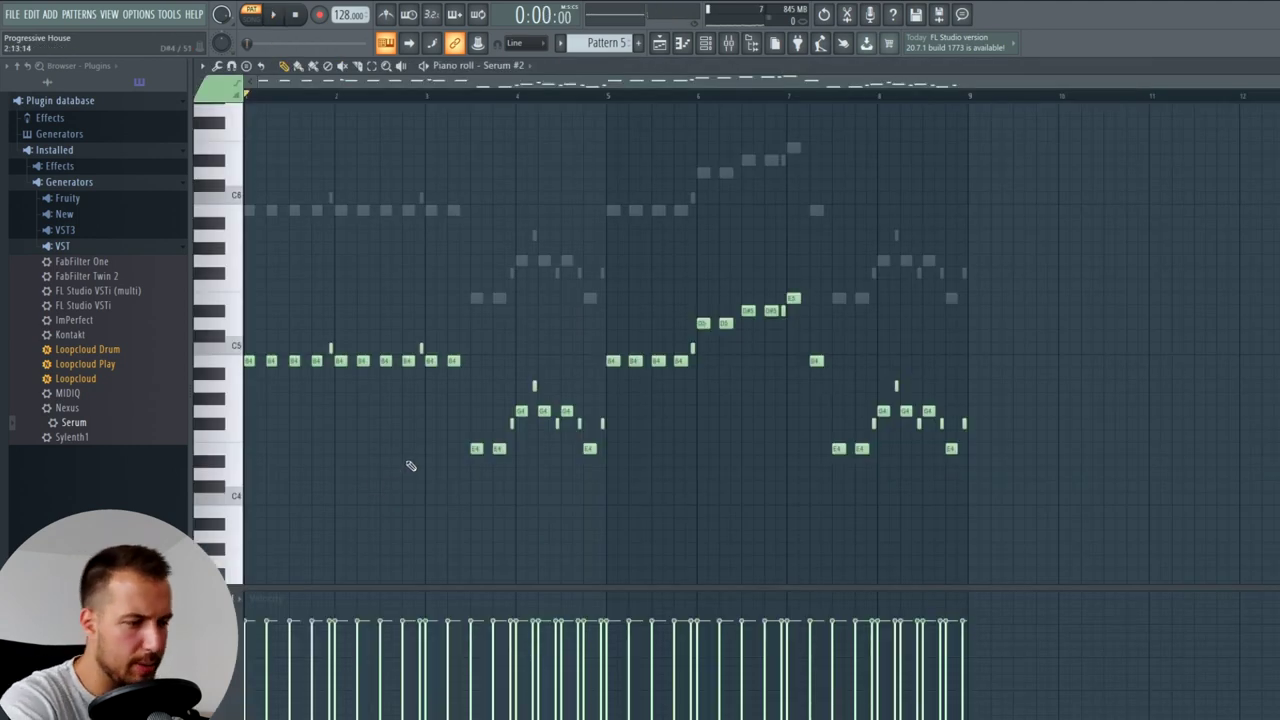
{"action": "key", "text": "space"}
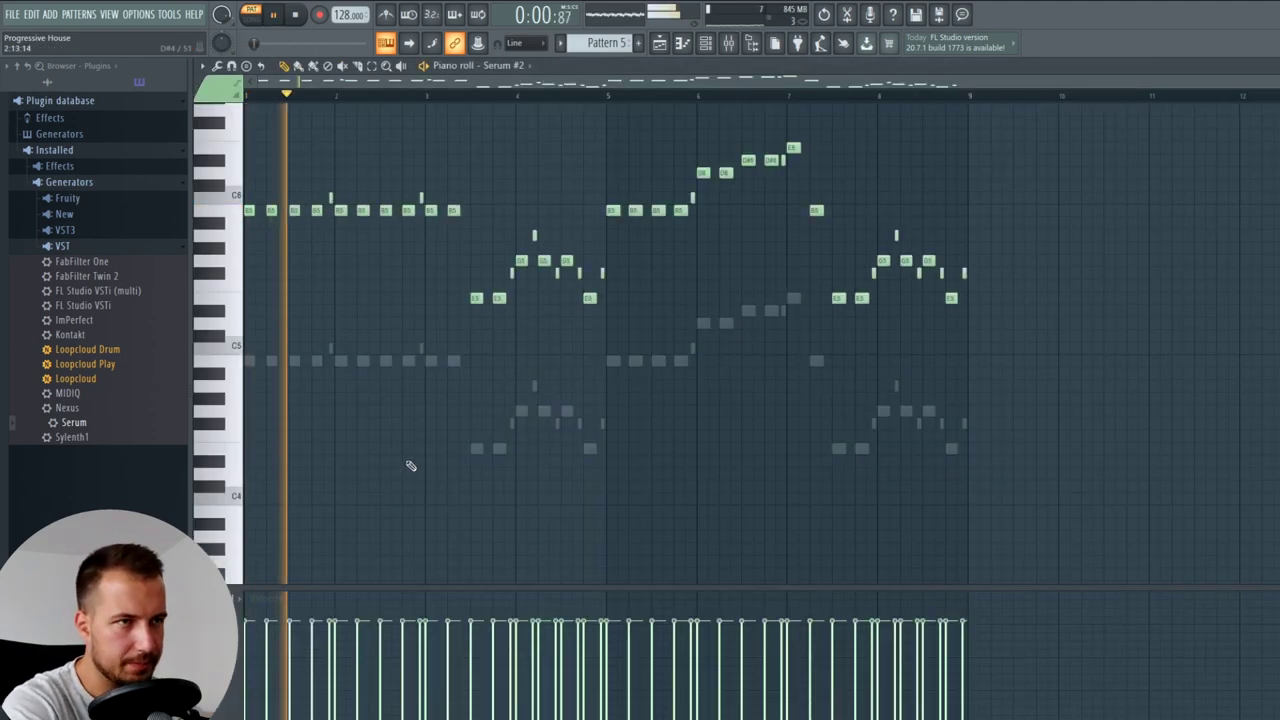
{"action": "left_click", "coordinate": [1272, 66]}
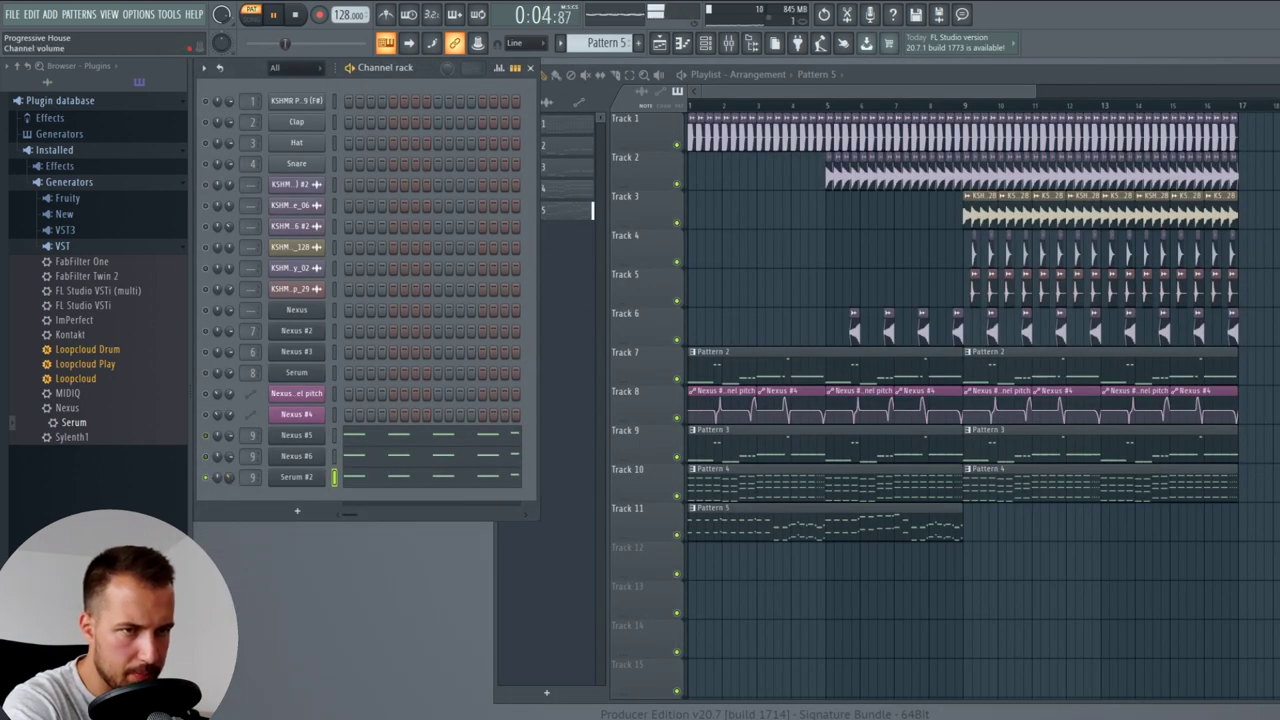
- Audition Serum #2 on its own, and unmute Nexus #5 and Nexus #6 to hear the layers together
{"action": "left_click", "coordinate": [395, 483]}
{"action": "key", "text": "F7"}
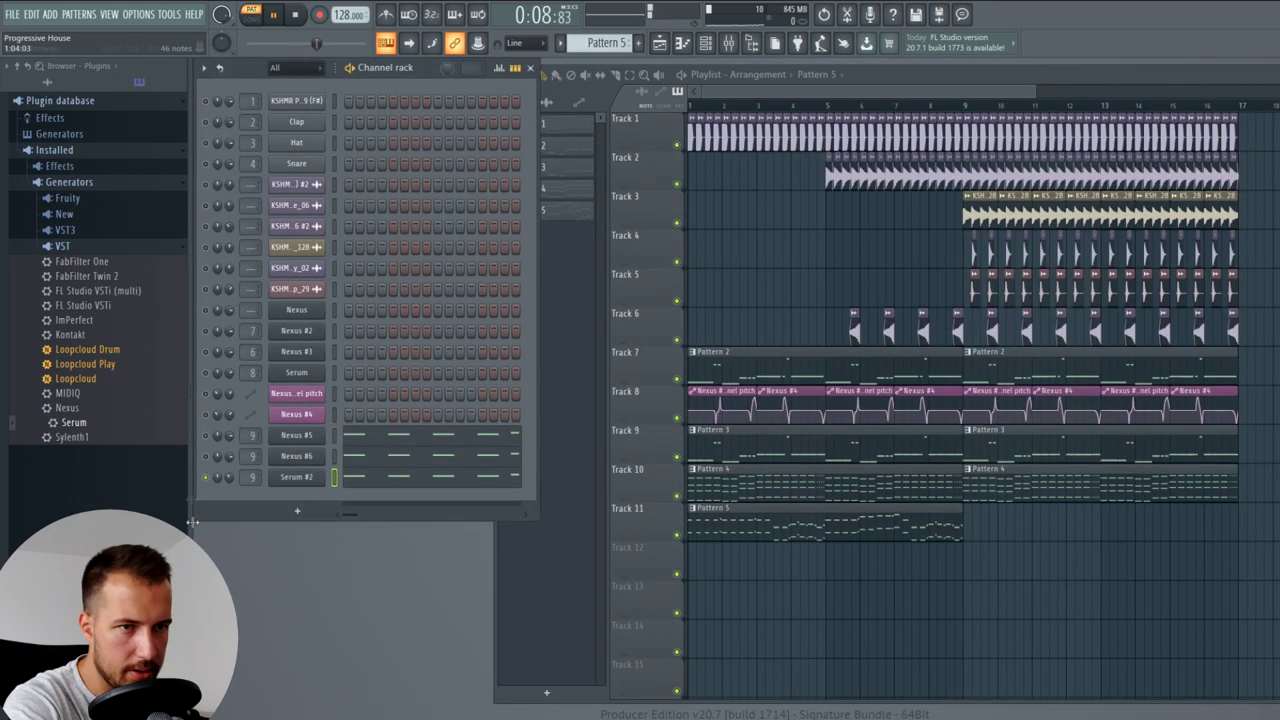
{"action": "left_click_drag", "start_coordinate": [205, 436], "coordinate": [206, 456]}
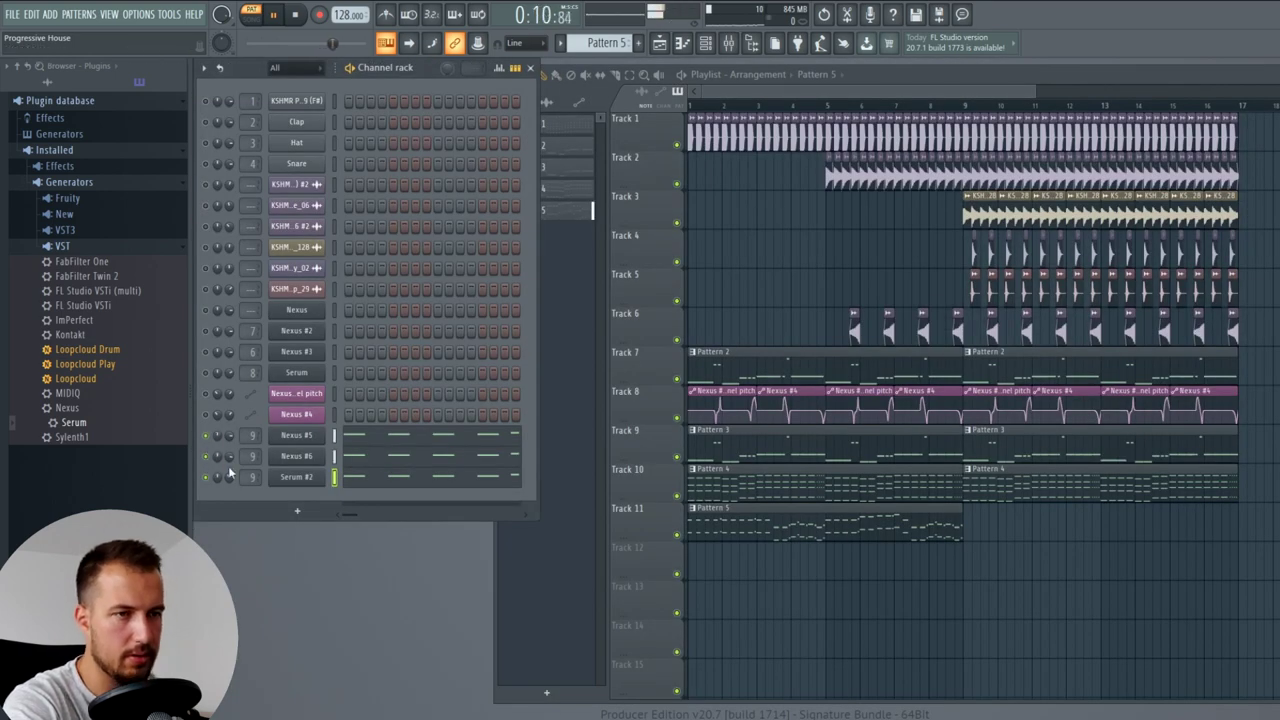
{"action": "key", "text": "space"}
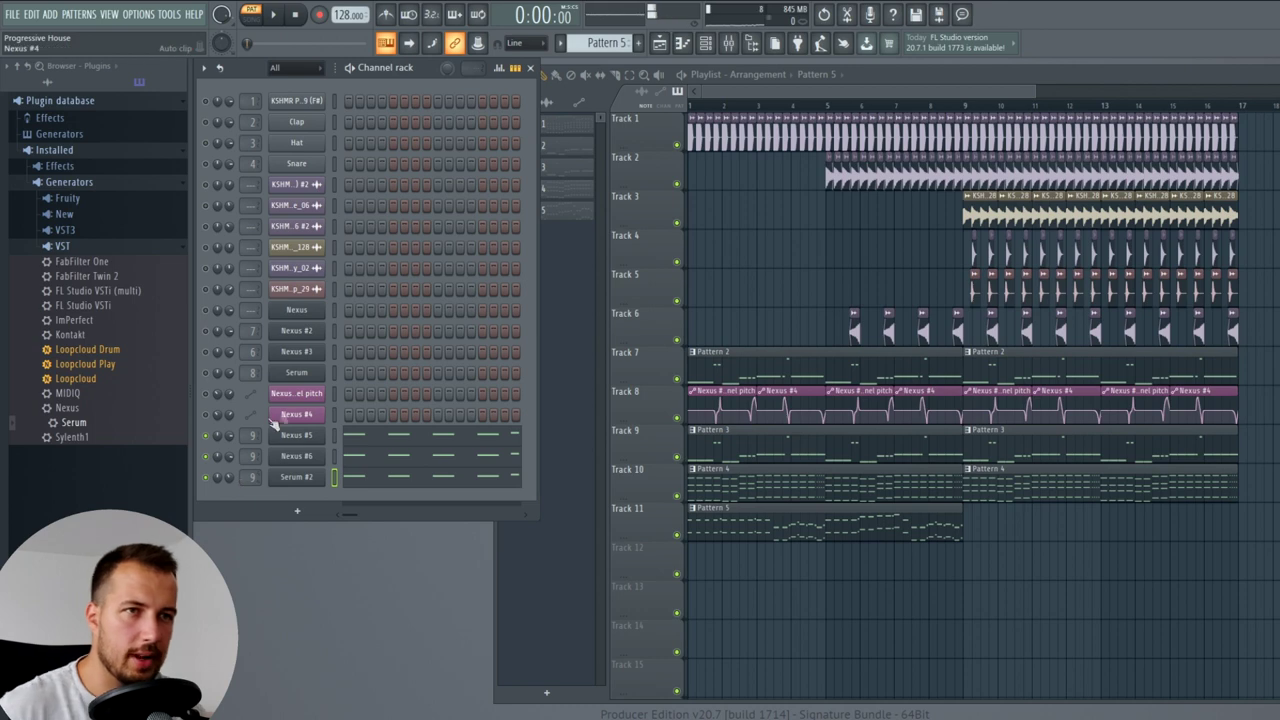
- Add a 3x Osc channel and set all three of its oscillators to the noise waveform
{"action": "left_click", "coordinate": [49, 14]}
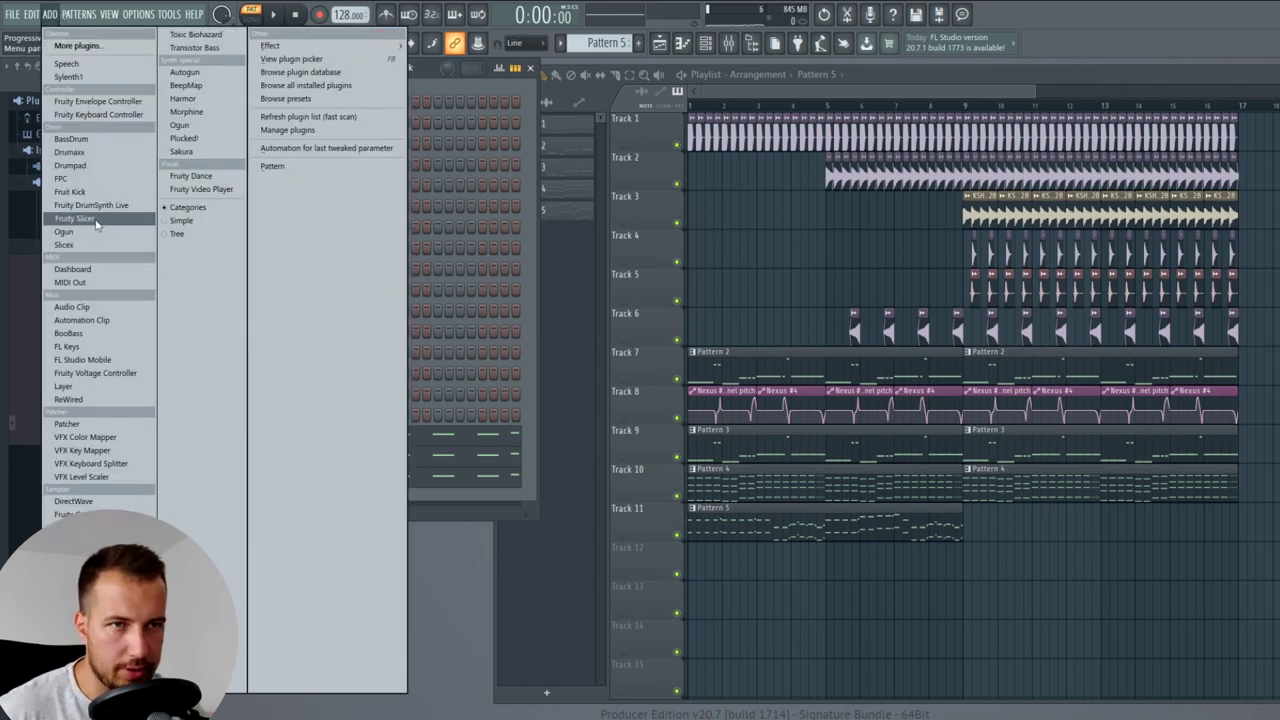
{"action": "left_click", "coordinate": [100, 428]}
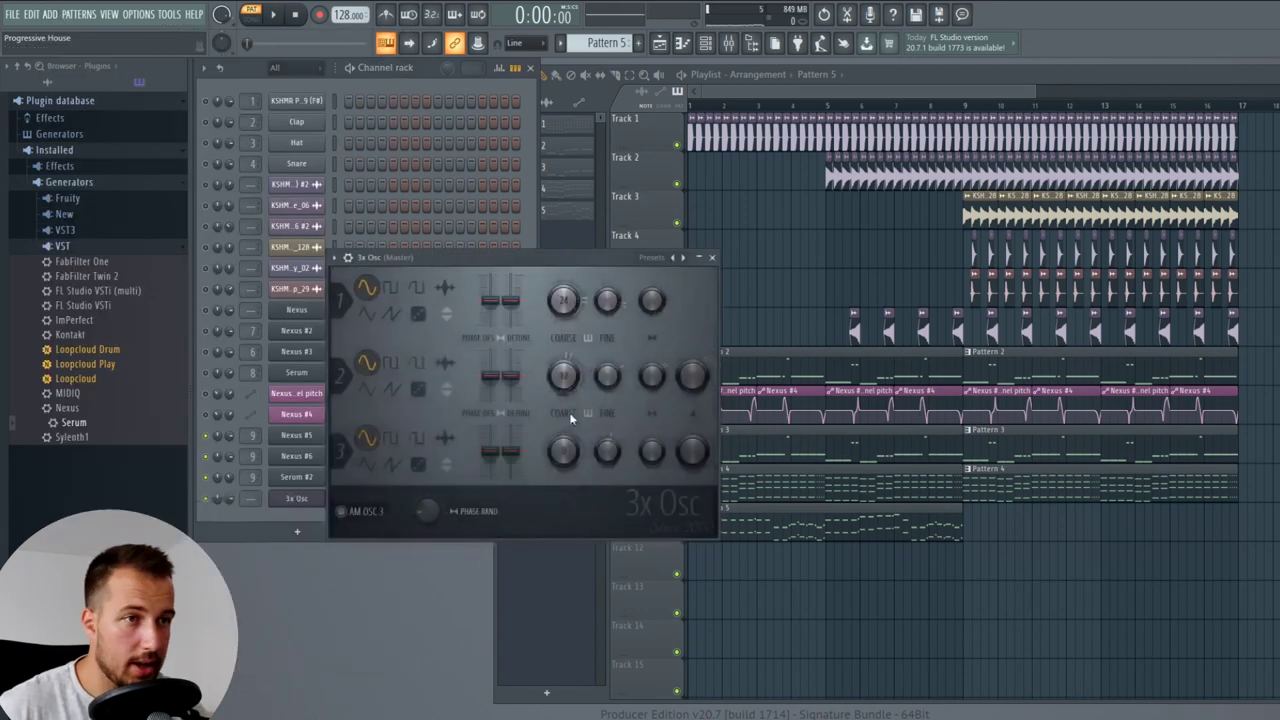
{"action": "left_click", "coordinate": [421, 315]}
{"action": "left_click", "coordinate": [420, 464]}
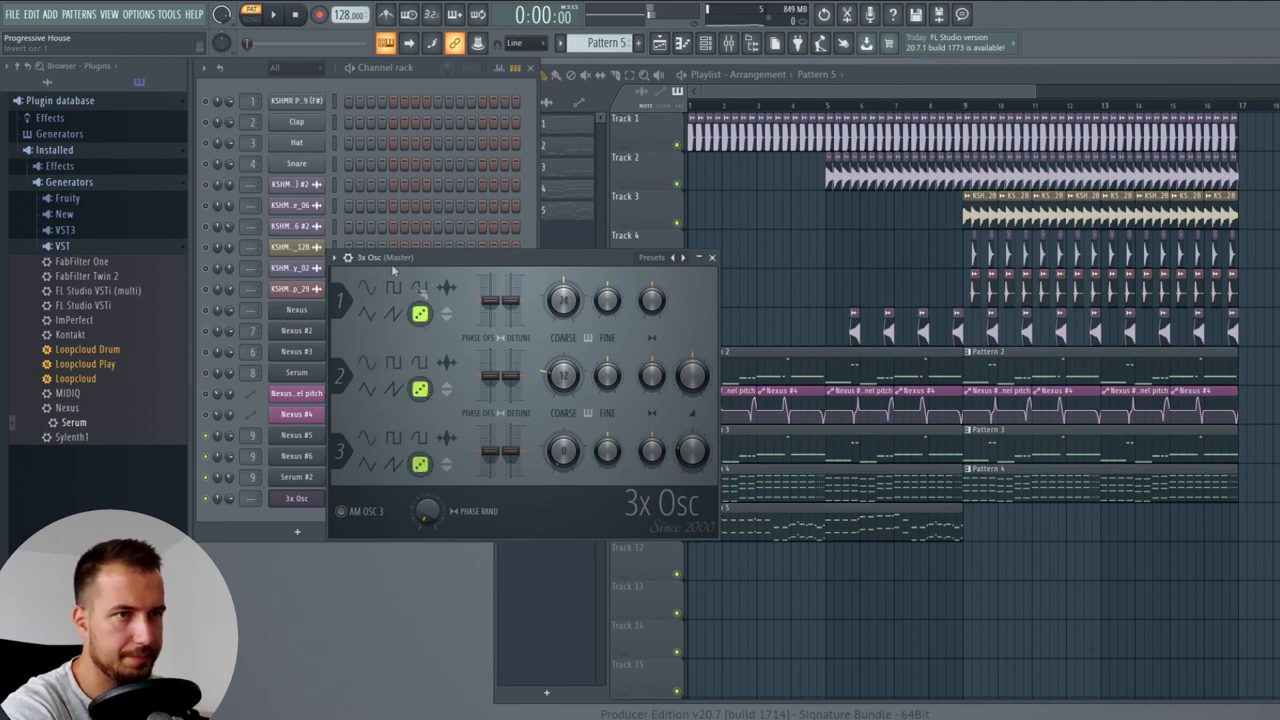
- Enable the 3x Osc volume envelope with minimum attack, hold and sustain and a very short decay, and test the noise hit
{"action": "left_click", "coordinate": [348, 258]}
{"action": "left_click", "coordinate": [406, 283]}
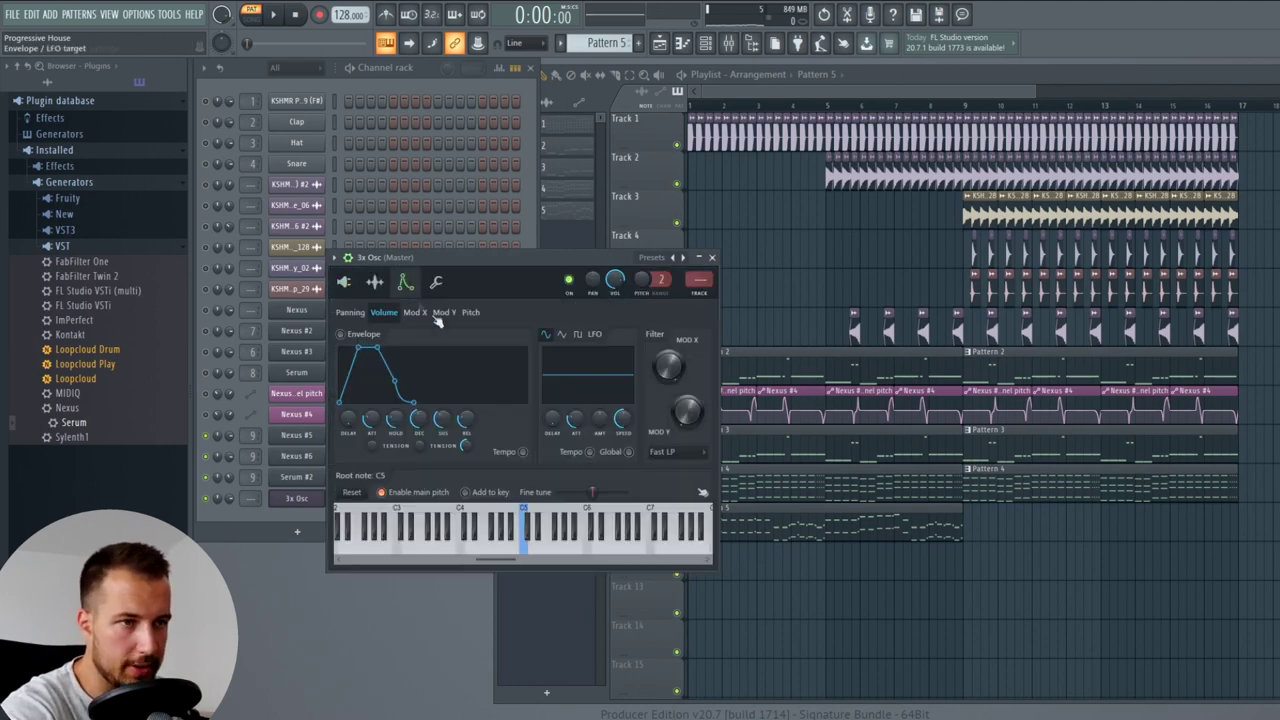
{"action": "left_click_drag", "start_coordinate": [371, 423], "coordinate": [371, 440]}
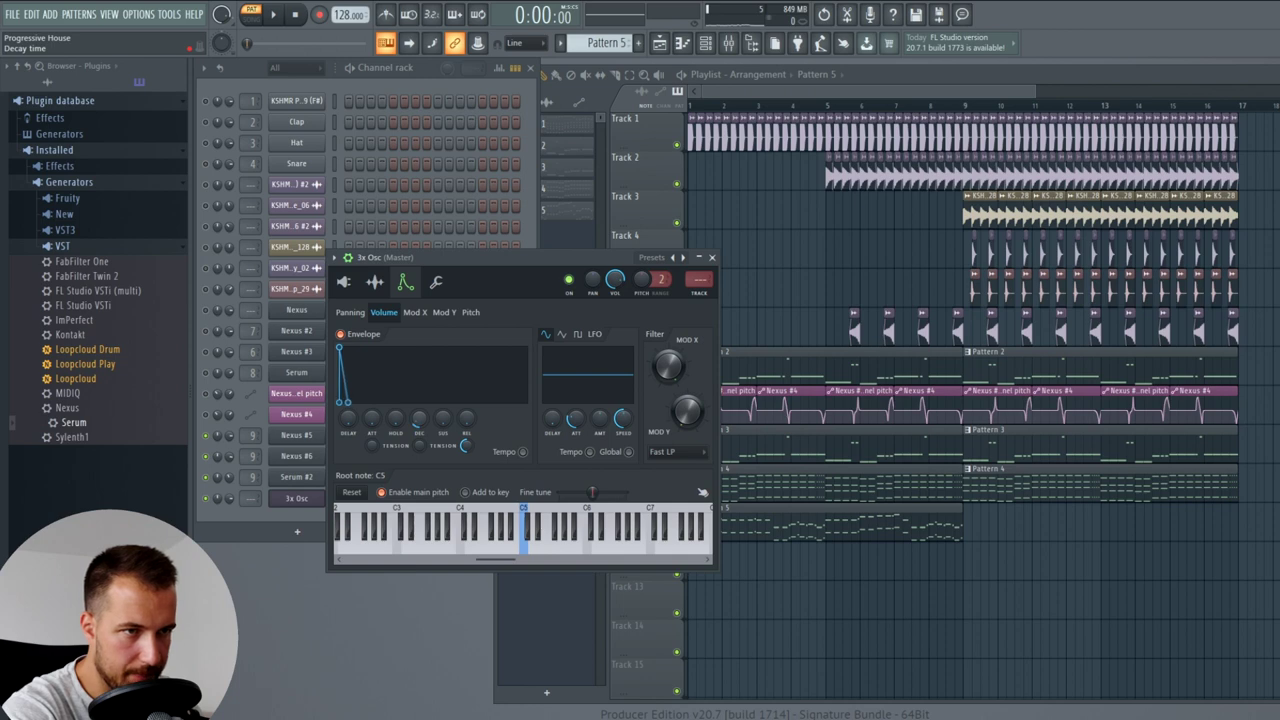
{"action": "key", "text": "v"}
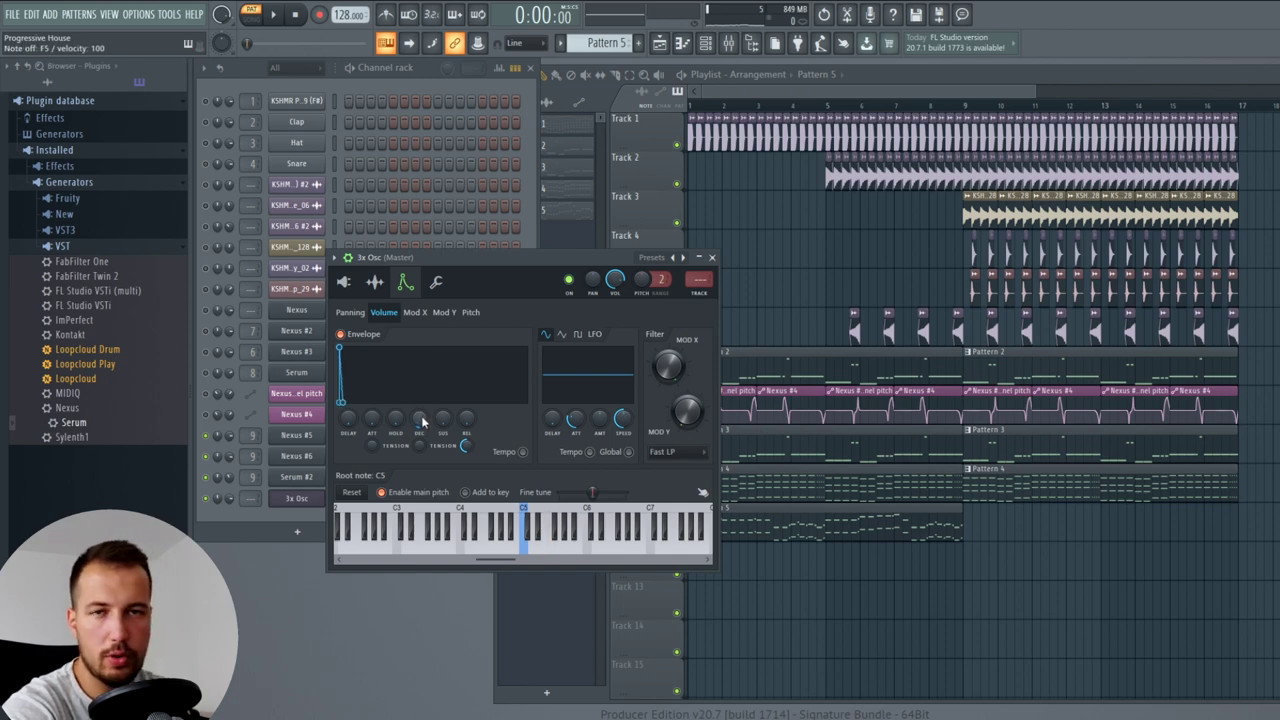
{"action": "key", "text": "v"}
{"action": "key", "text": "v"}
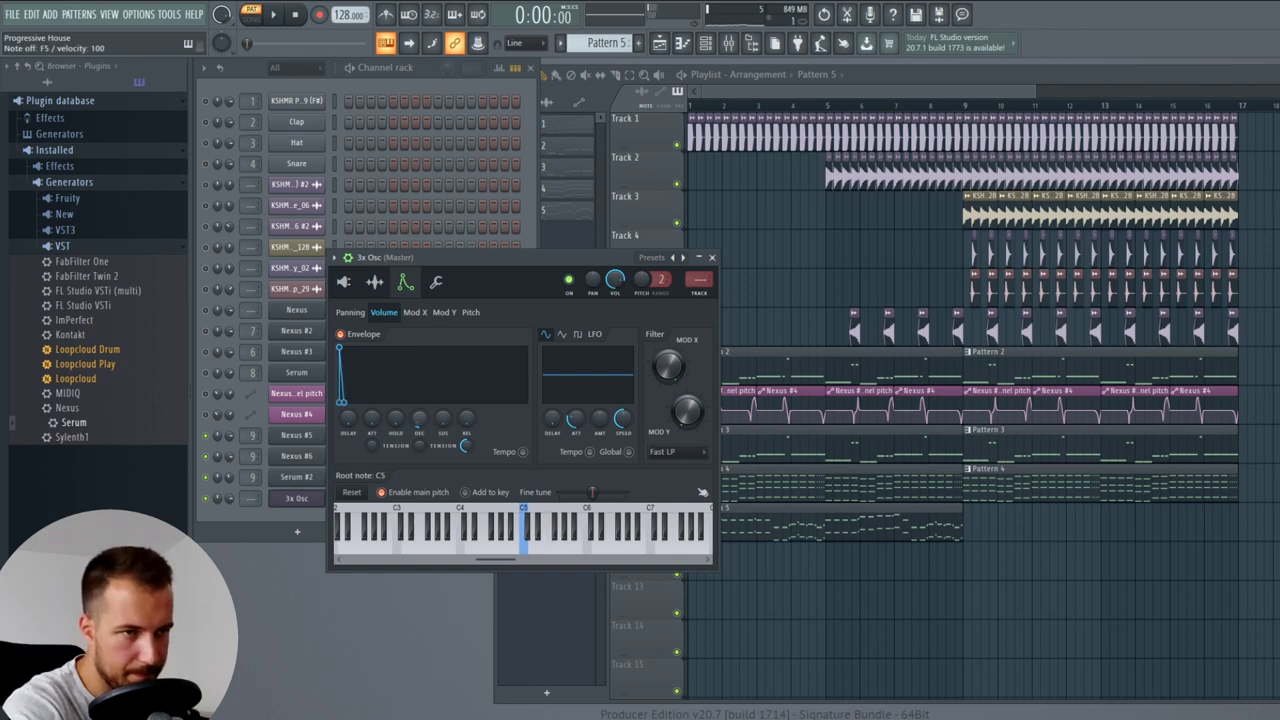
- Paste the lead melody into the 3x Osc channel at the B5 octave and check it in the piano roll
{"action": "key", "text": "Escape"}
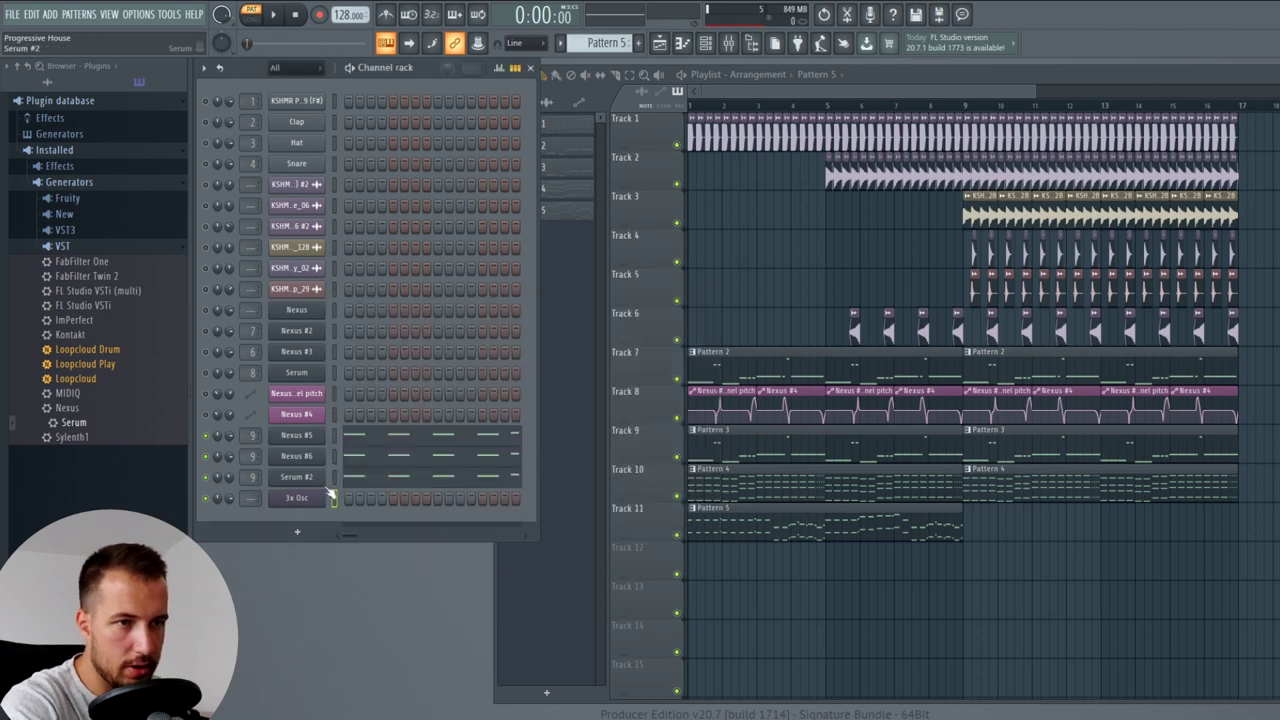
{"action": "key", "text": "ctrl+v"}
{"action": "left_click", "coordinate": [402, 496]}
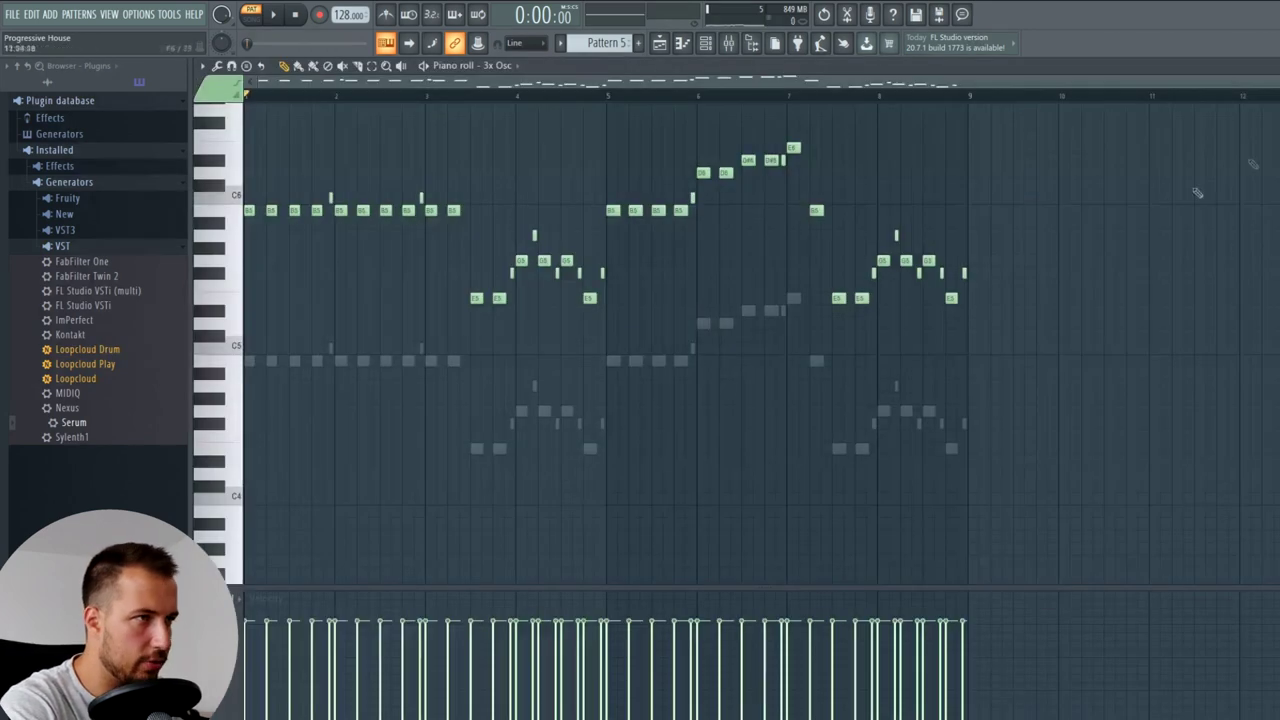
{"action": "key", "text": "Escape"}
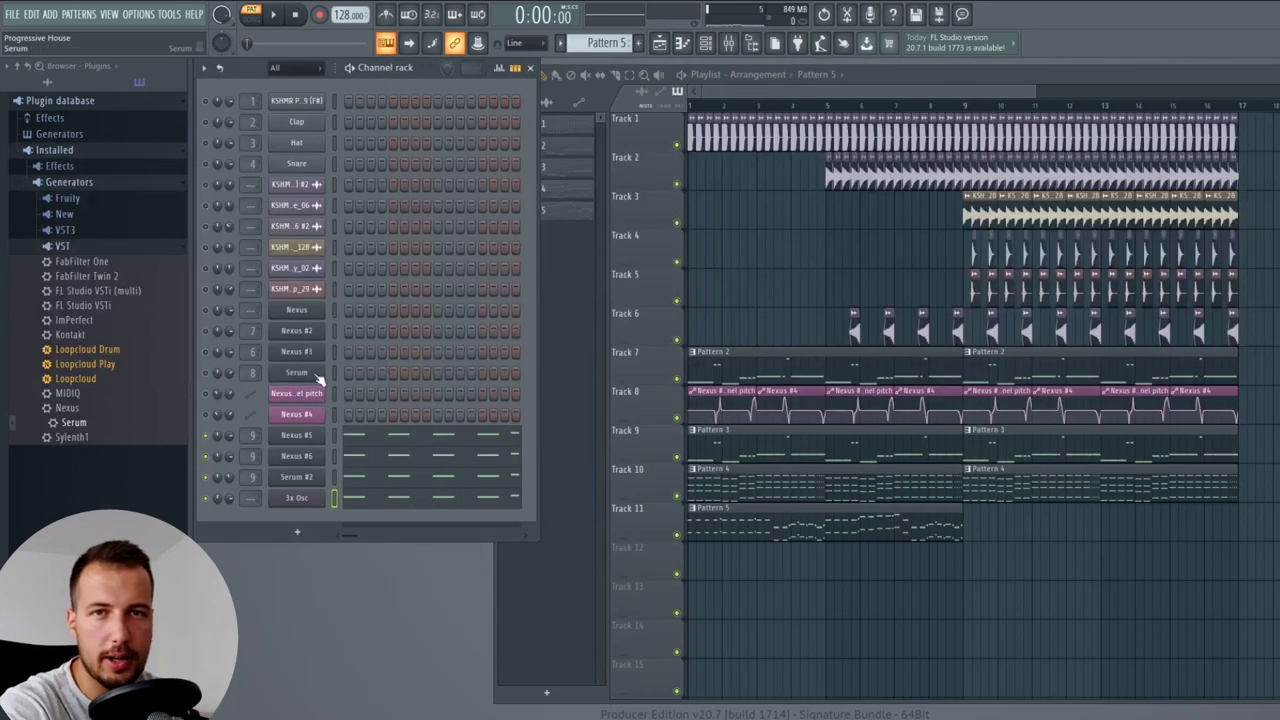
- Set the 3x Osc channel volume to 69% while listening to it with the lead layers
{"action": "key", "text": "space"}
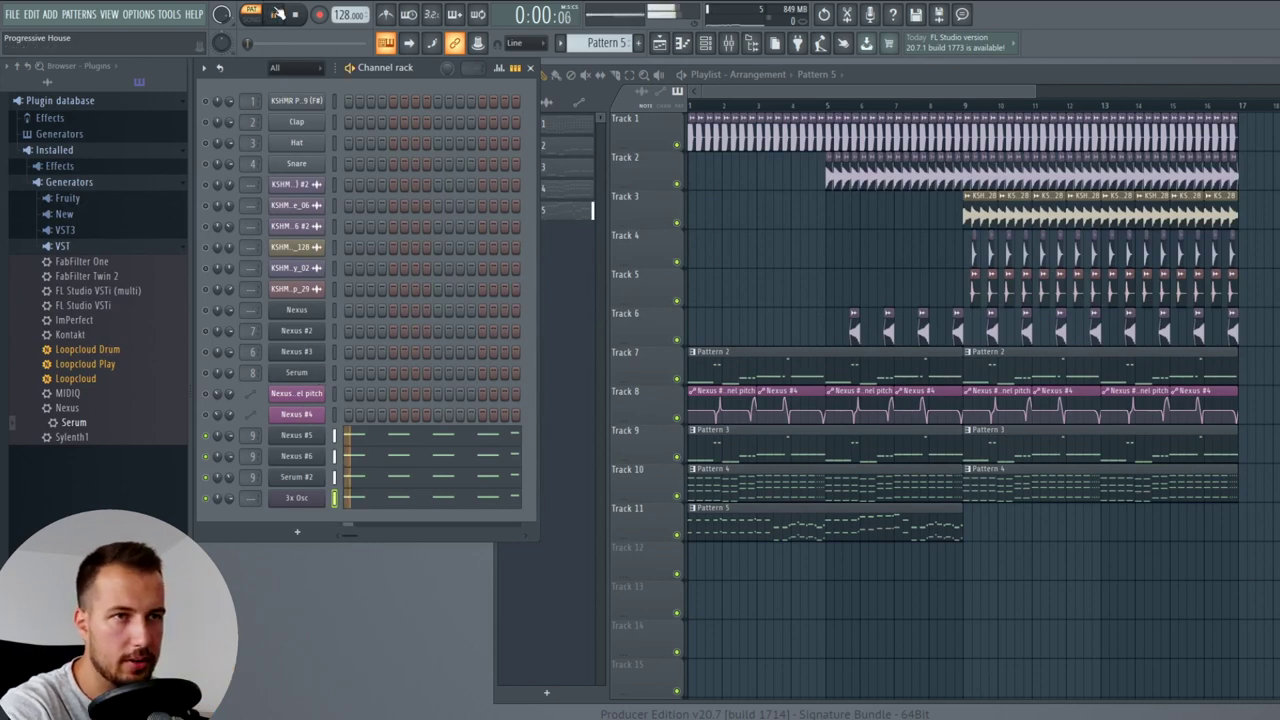
{"action": "left_click", "coordinate": [296, 498]}
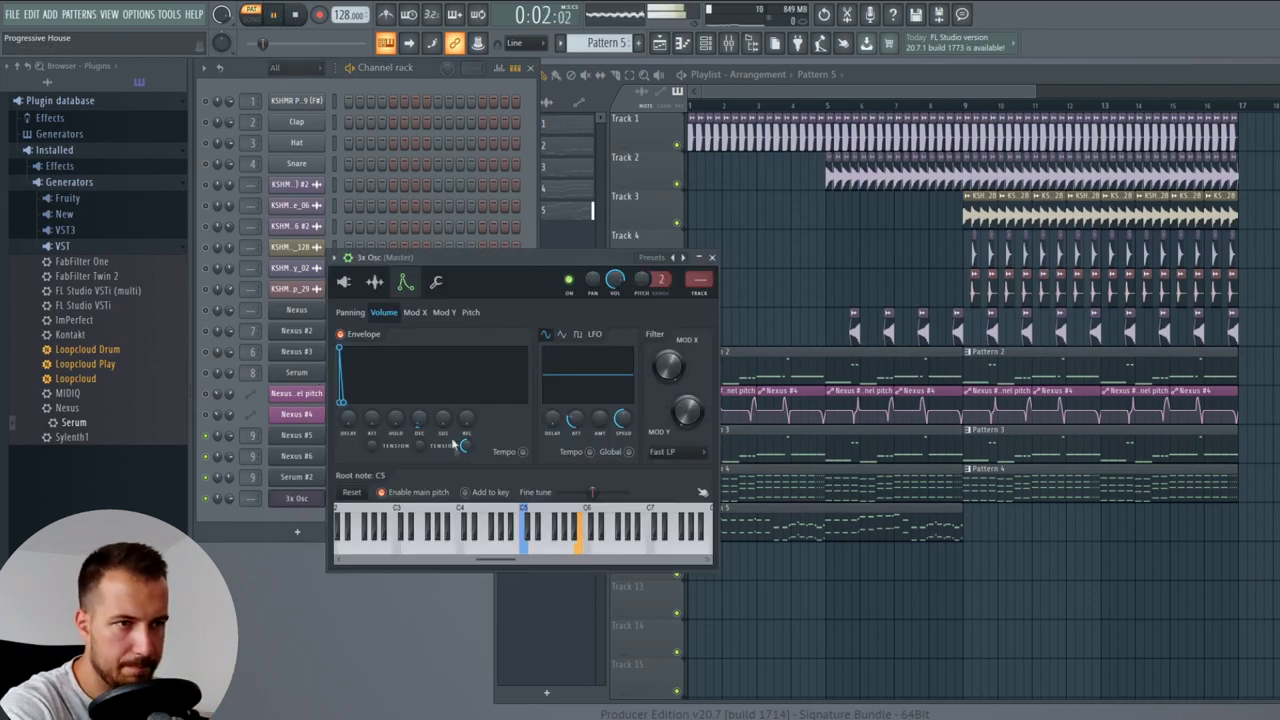
{"action": "key", "text": "space"}
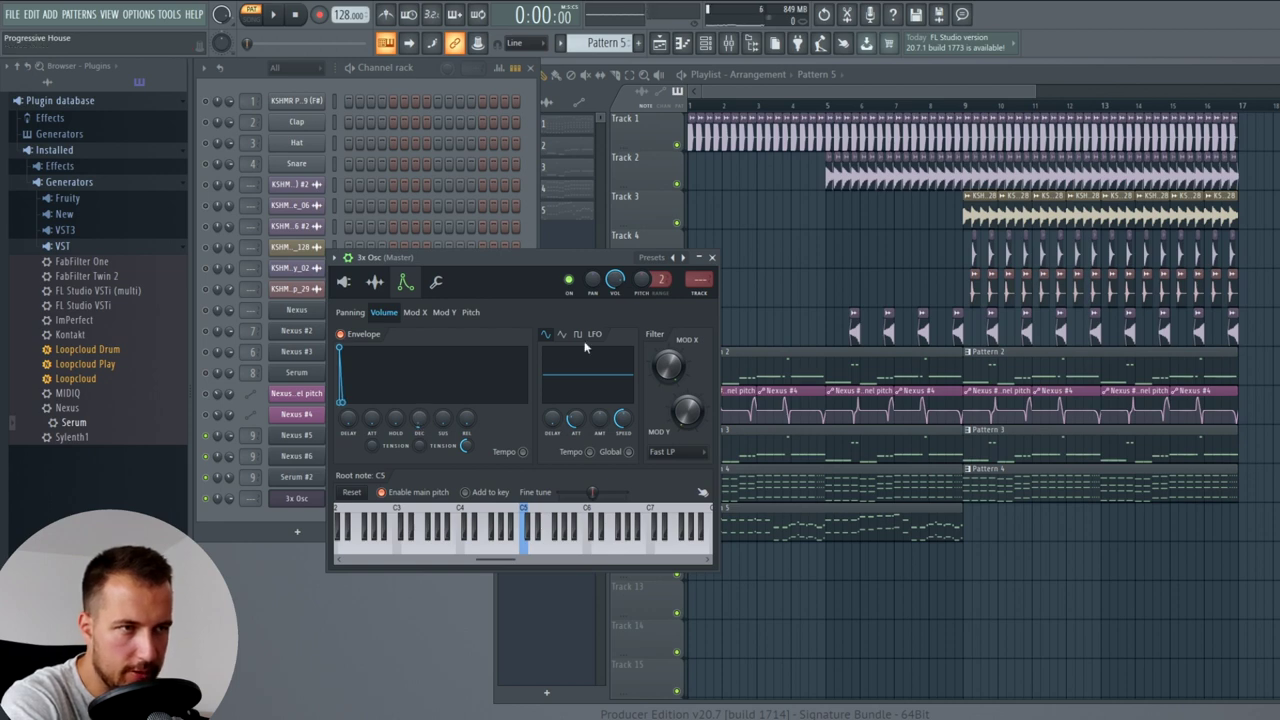
{"action": "left_click_drag", "start_coordinate": [619, 284], "coordinate": [619, 290]}
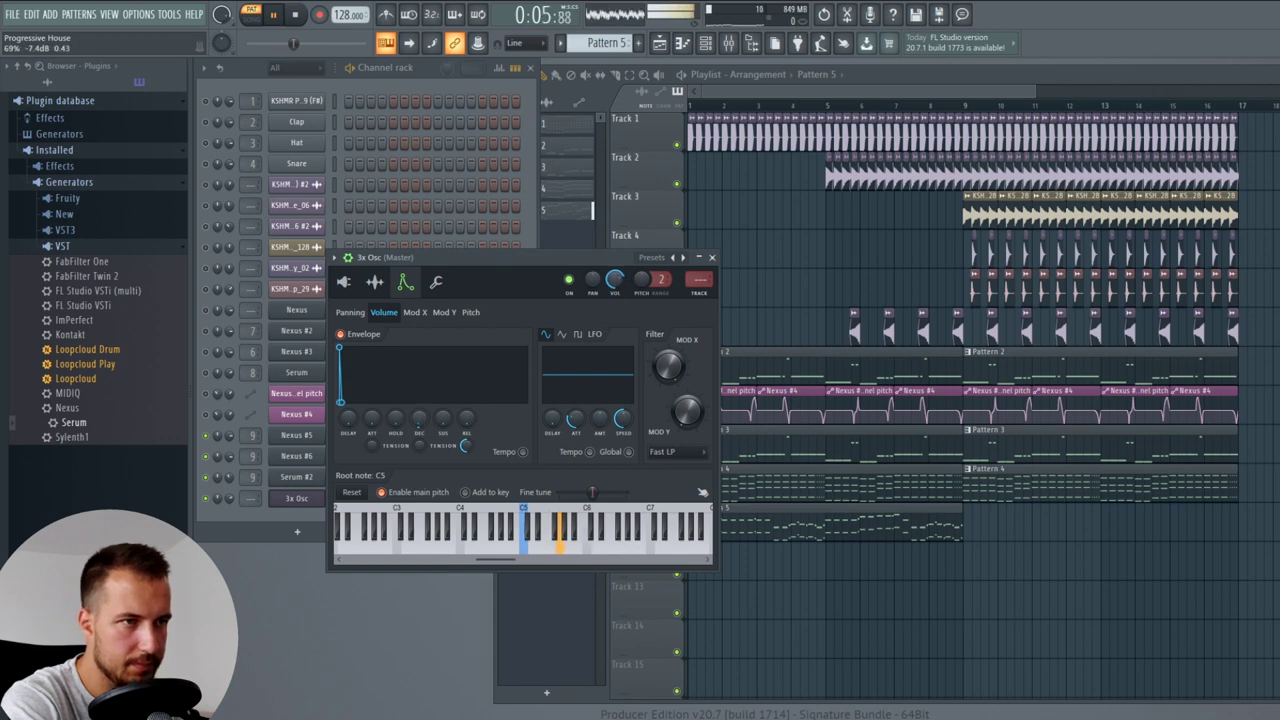
- Assign 3x Osc to mixer track 9 and fine-tune its volume envelope decay while Pattern 5 plays
{"action": "left_click_drag", "start_coordinate": [255, 498], "coordinate": [255, 490]}
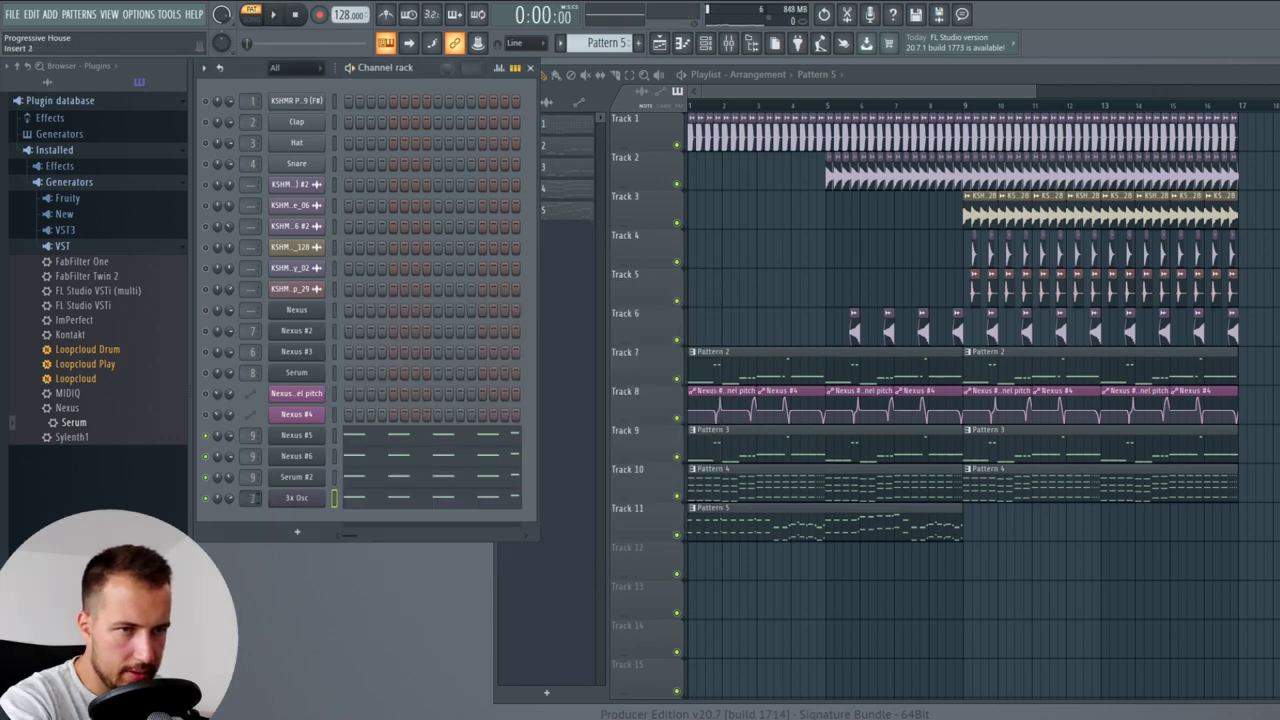
{"action": "left_click", "coordinate": [273, 15]}
{"action": "left_click", "coordinate": [297, 498]}
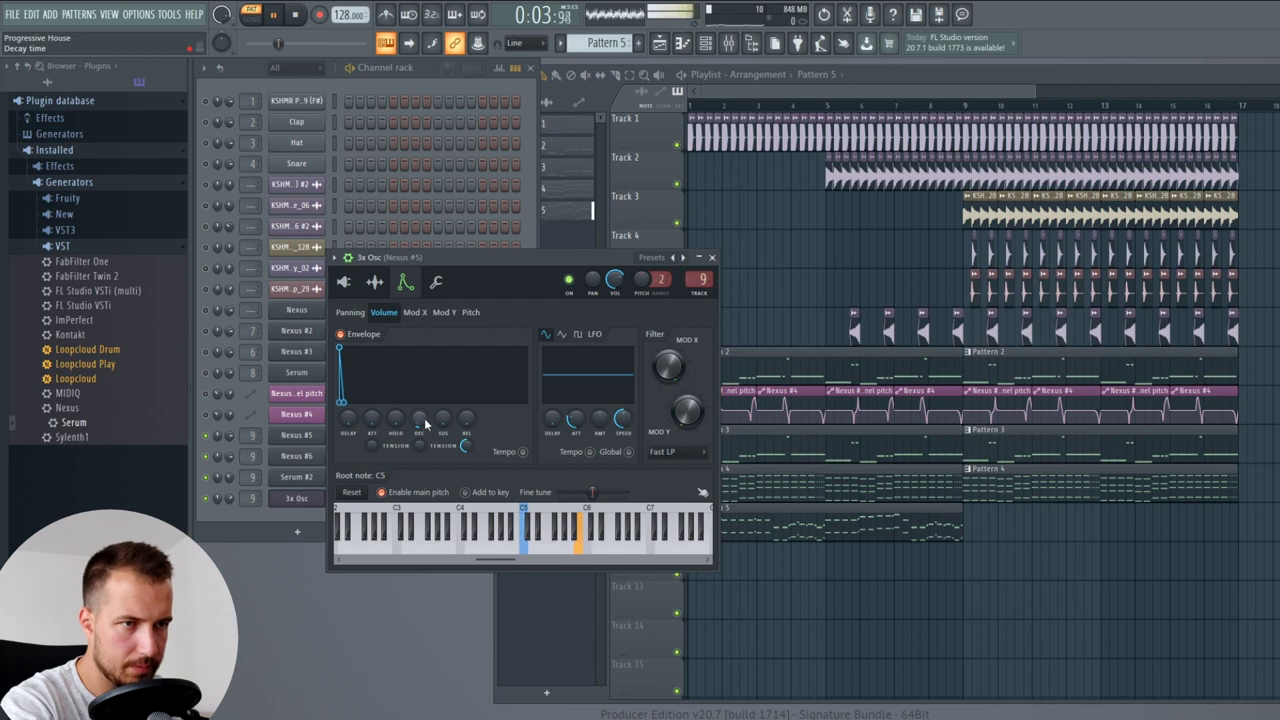
{"action": "left_click", "coordinate": [711, 258]}
{"action": "key", "text": "space"}
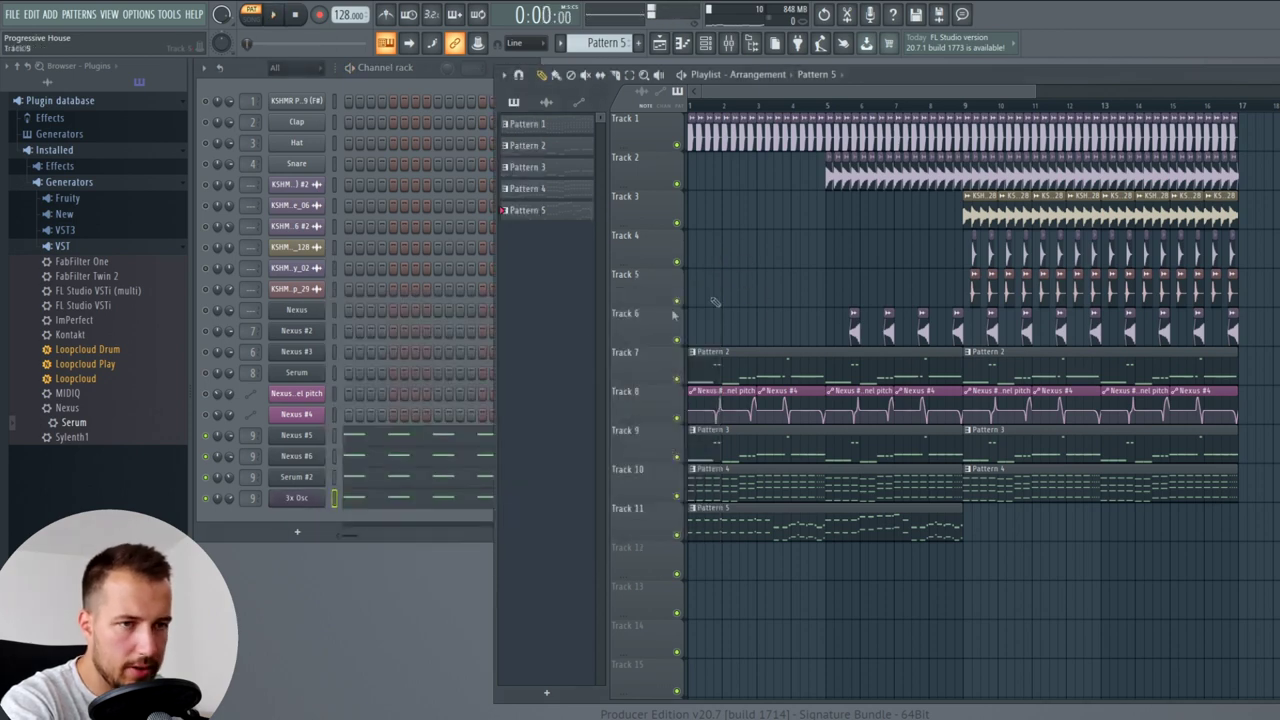
- Switch playback to song mode, unmute all channels and play the arrangement from the start
{"action": "left_click", "coordinate": [251, 15]}
{"action": "right_click", "coordinate": [206, 437]}
{"action": "right_click", "coordinate": [806, 237]}
{"action": "key", "text": "space"}
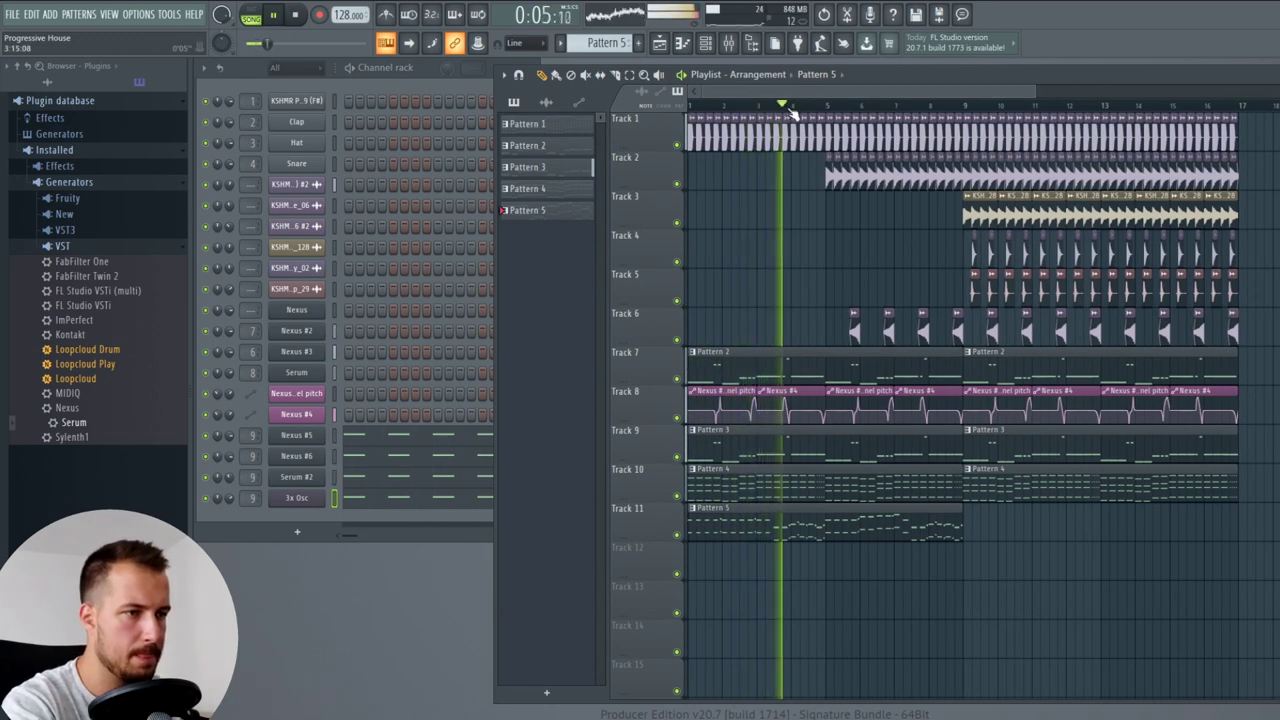
- Duplicate the Pattern 5 clip on Track 11 to bar 9 and listen to the full arrangement
{"action": "left_click_drag", "start_coordinate": [998, 524], "coordinate": [874, 525]}
{"action": "key", "text": "ctrl+b"}
{"action": "left_click", "coordinate": [969, 571], "text": "ctrl"}
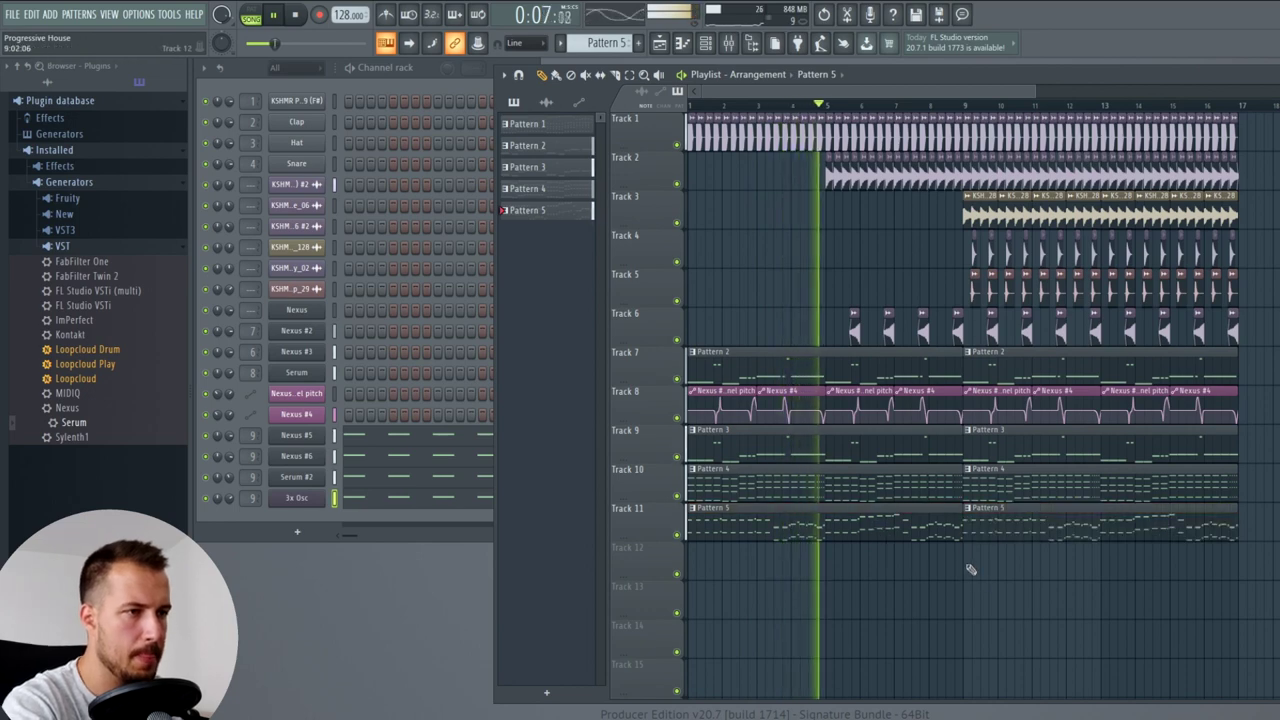
{"action": "key", "text": "space"}
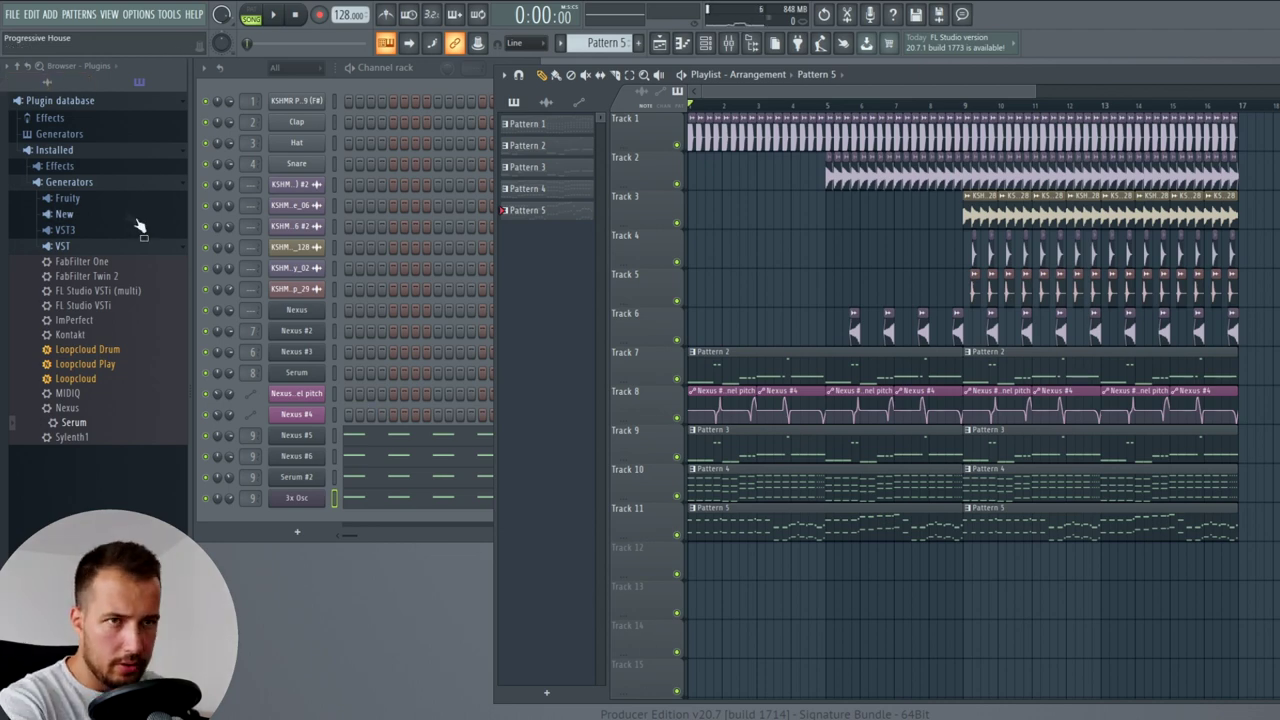
- Find KSHMR_Exhaust_07 among the KSHMR_FX_Elements samples and place it on Track 12 at bar 1
{"action": "left_click", "coordinate": [54, 82]}
{"action": "scroll", "coordinate": [108, 268], "scroll_direction": "up", "scroll_amount": 4}
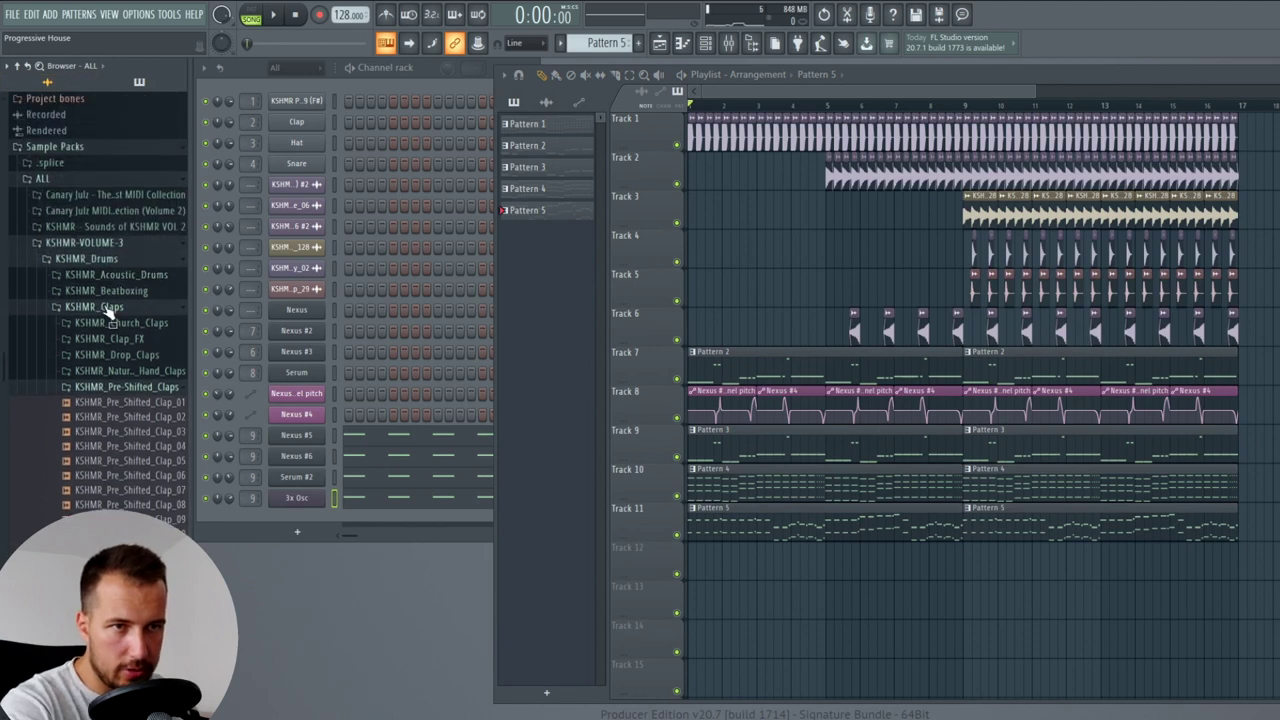
{"action": "left_click", "coordinate": [108, 309]}
{"action": "scroll", "coordinate": [128, 358], "scroll_direction": "down", "scroll_amount": 2}
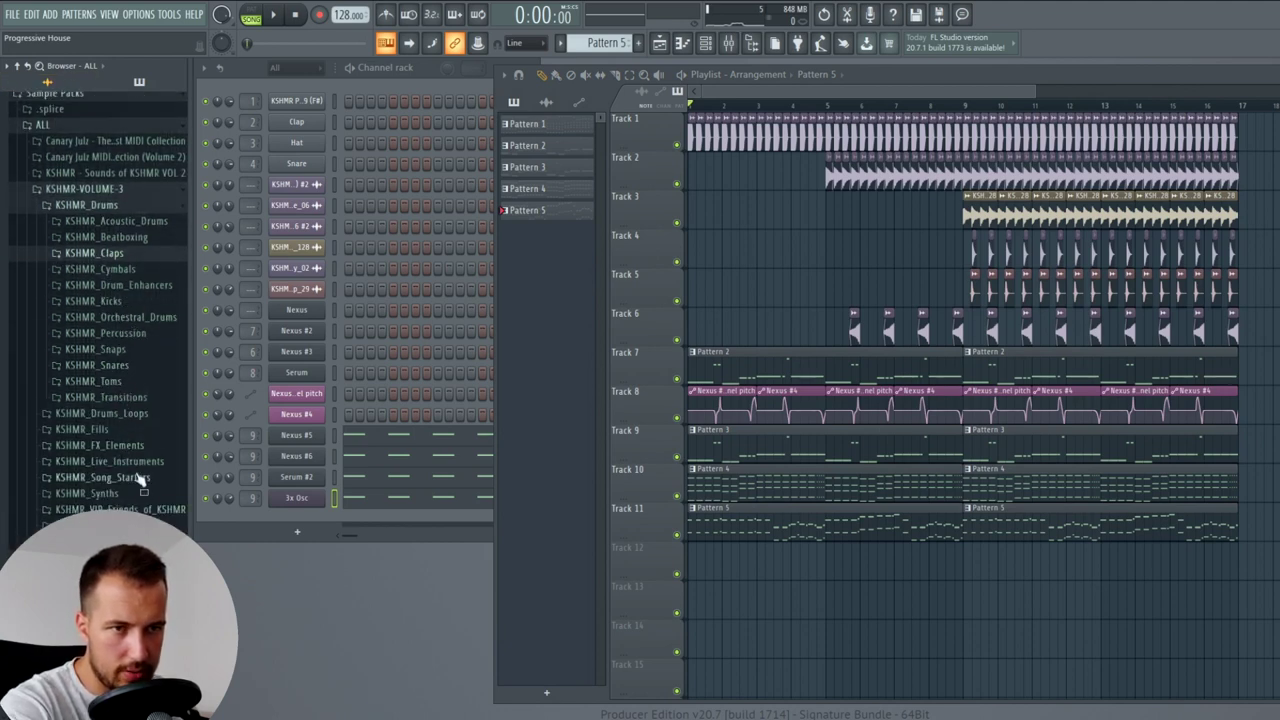
{"action": "left_click", "coordinate": [104, 206]}
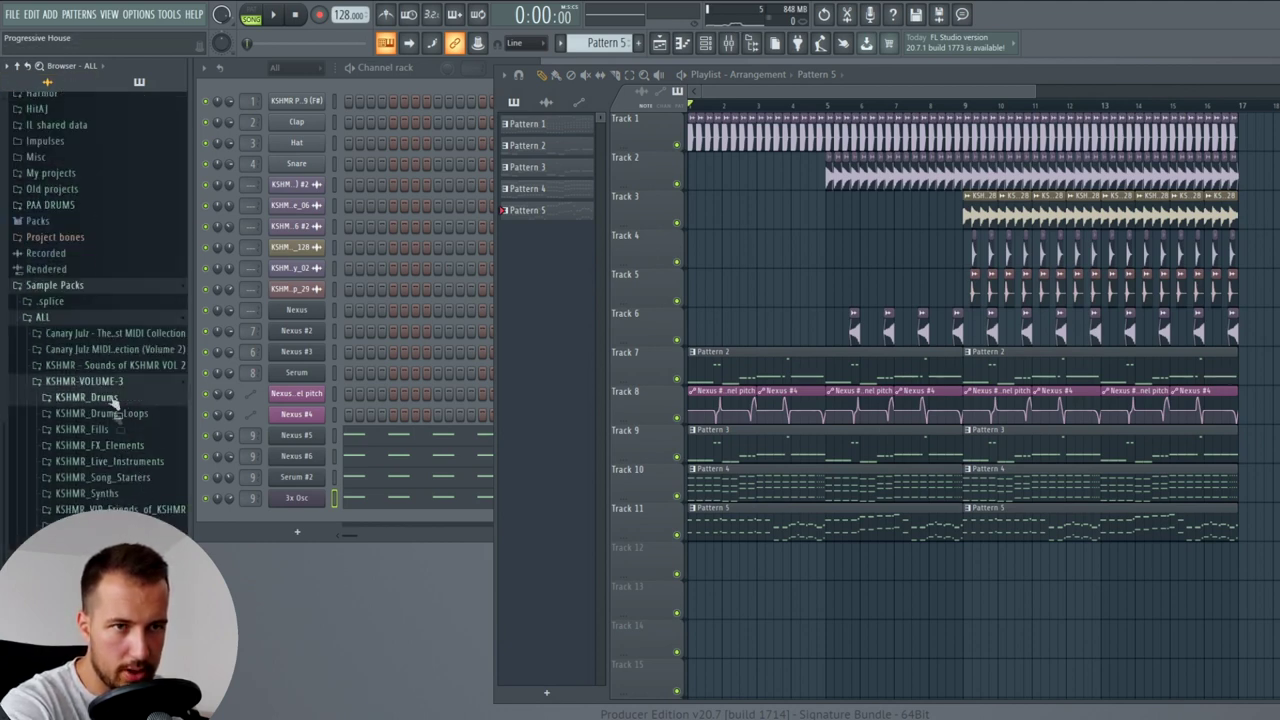
{"action": "left_click", "coordinate": [100, 445]}
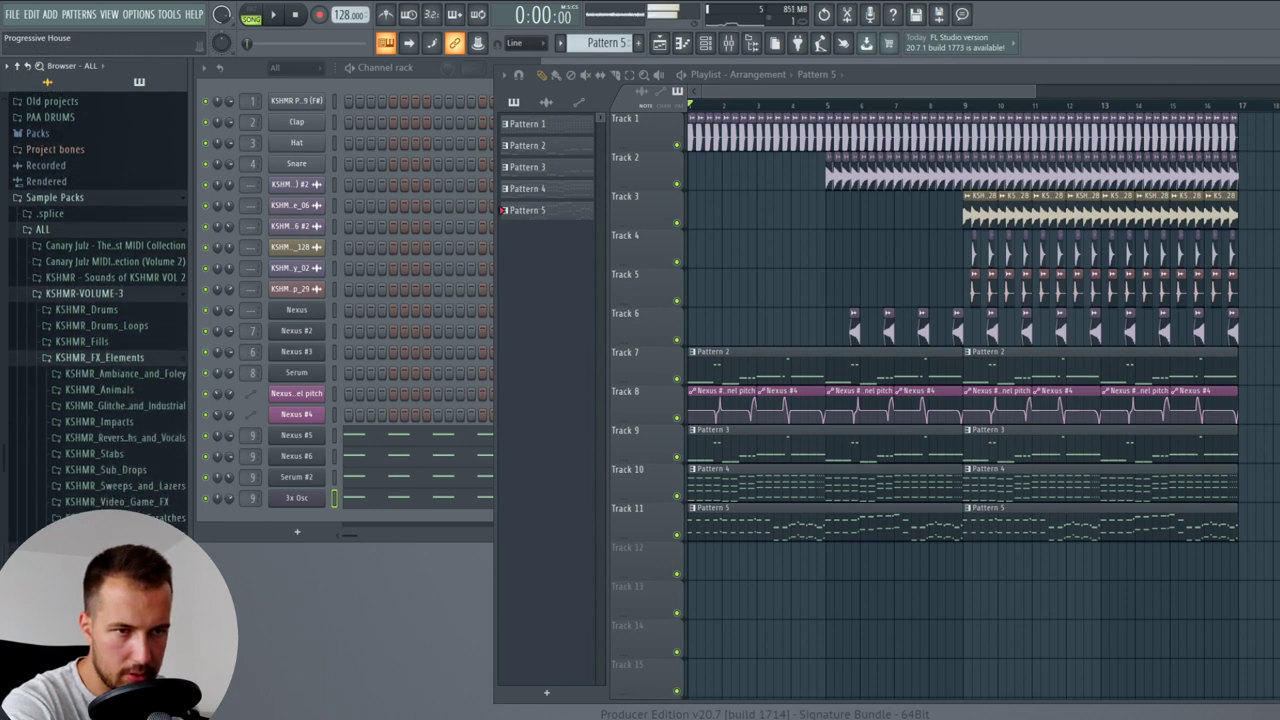
{"action": "left_click_drag", "start_coordinate": [764, 565], "coordinate": [743, 568]}
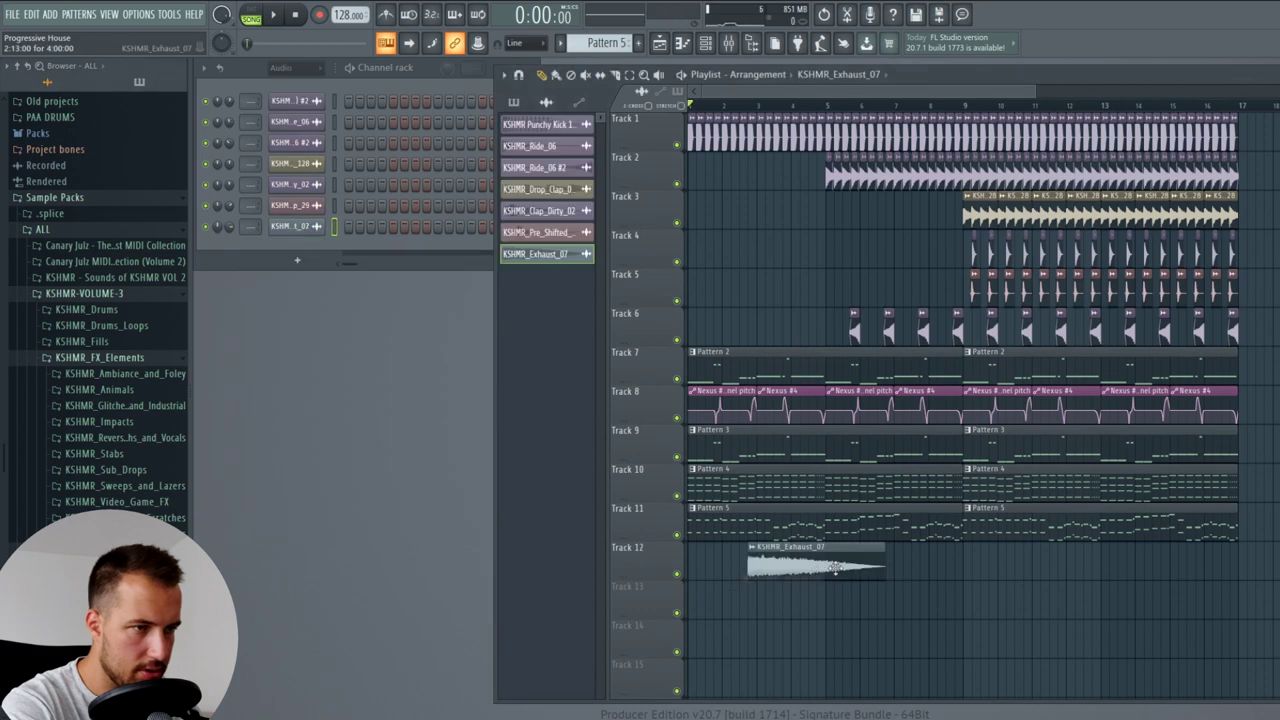
- Route the exhaust clip to mixer track 5 and compare KSHMR_Exhaust_02 in its place, keeping KSHMR_Exhaust_07 for playback
{"action": "left_click_drag", "start_coordinate": [100, 600], "coordinate": [316, 228]}
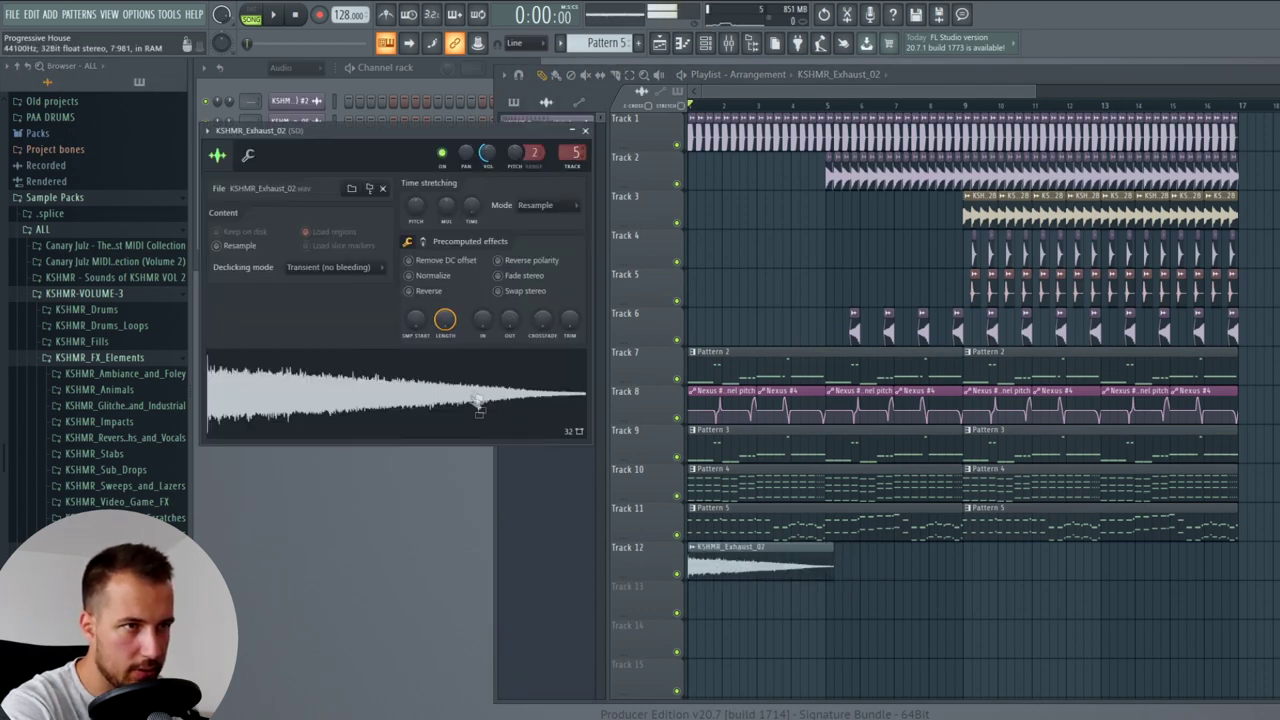
{"action": "left_click", "coordinate": [586, 132]}
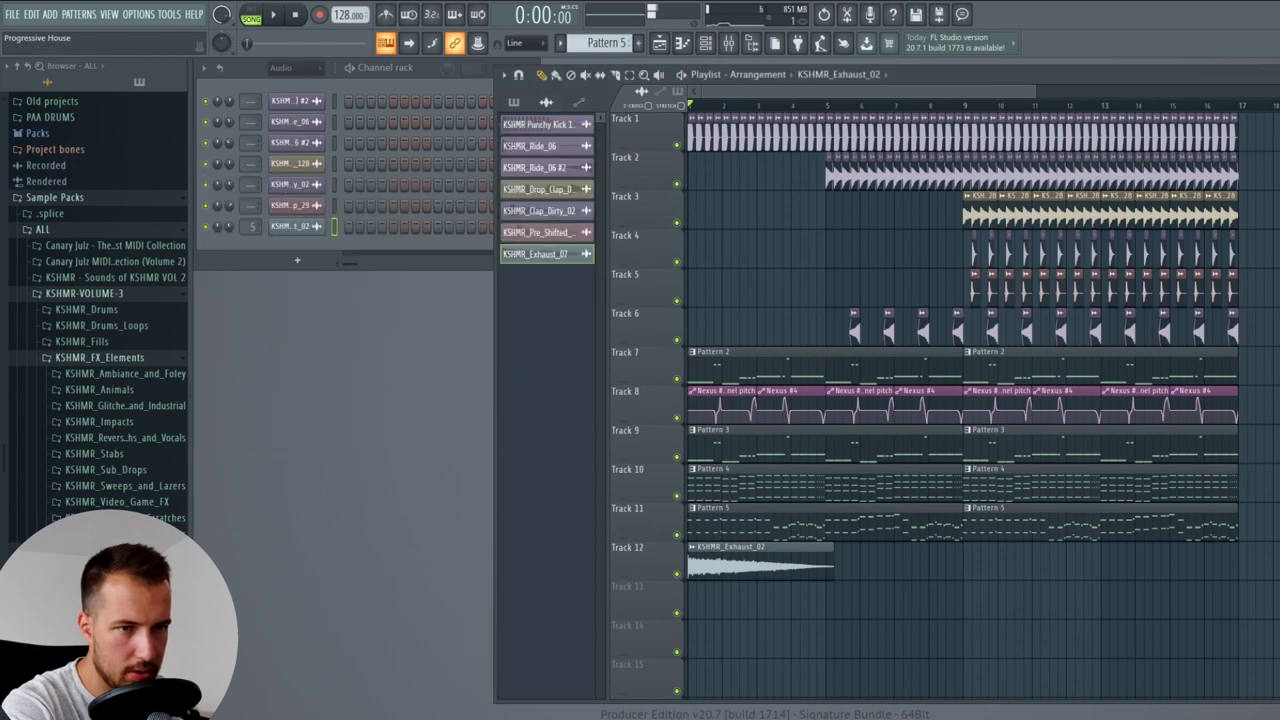
{"action": "left_click_drag", "start_coordinate": [100, 640], "coordinate": [320, 228]}
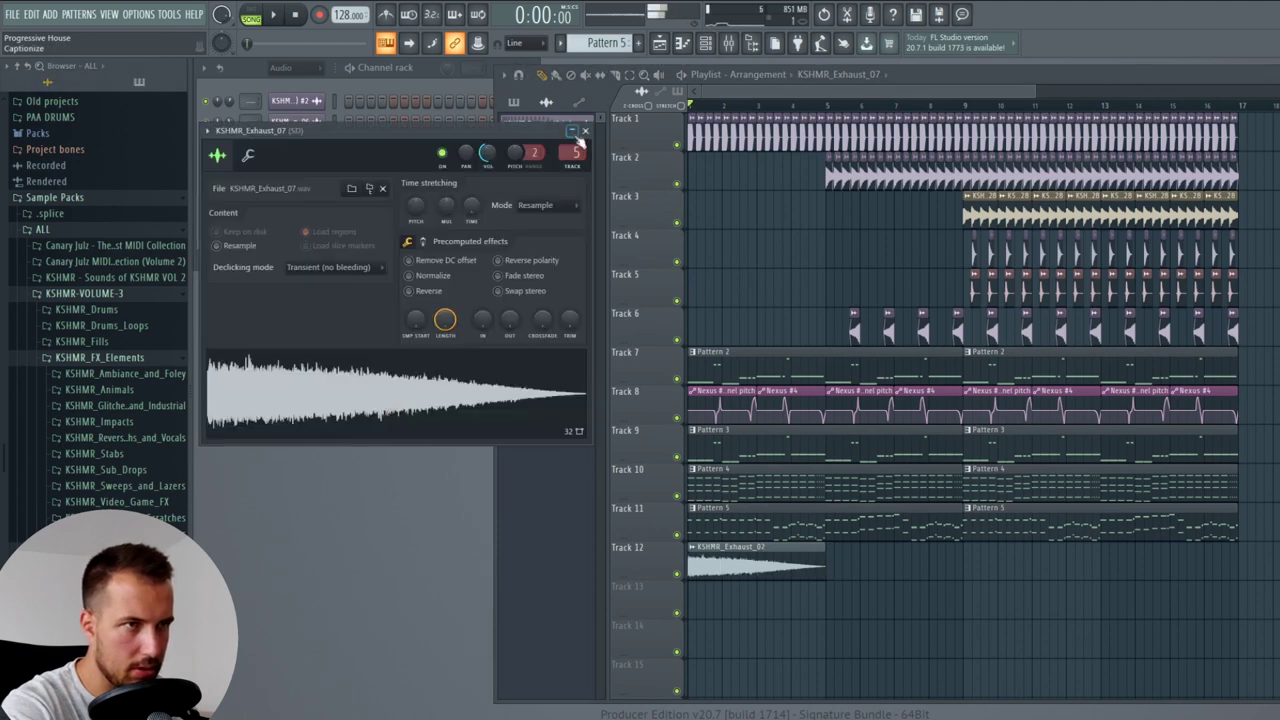
{"action": "left_click", "coordinate": [586, 132]}
{"action": "key", "text": "space"}
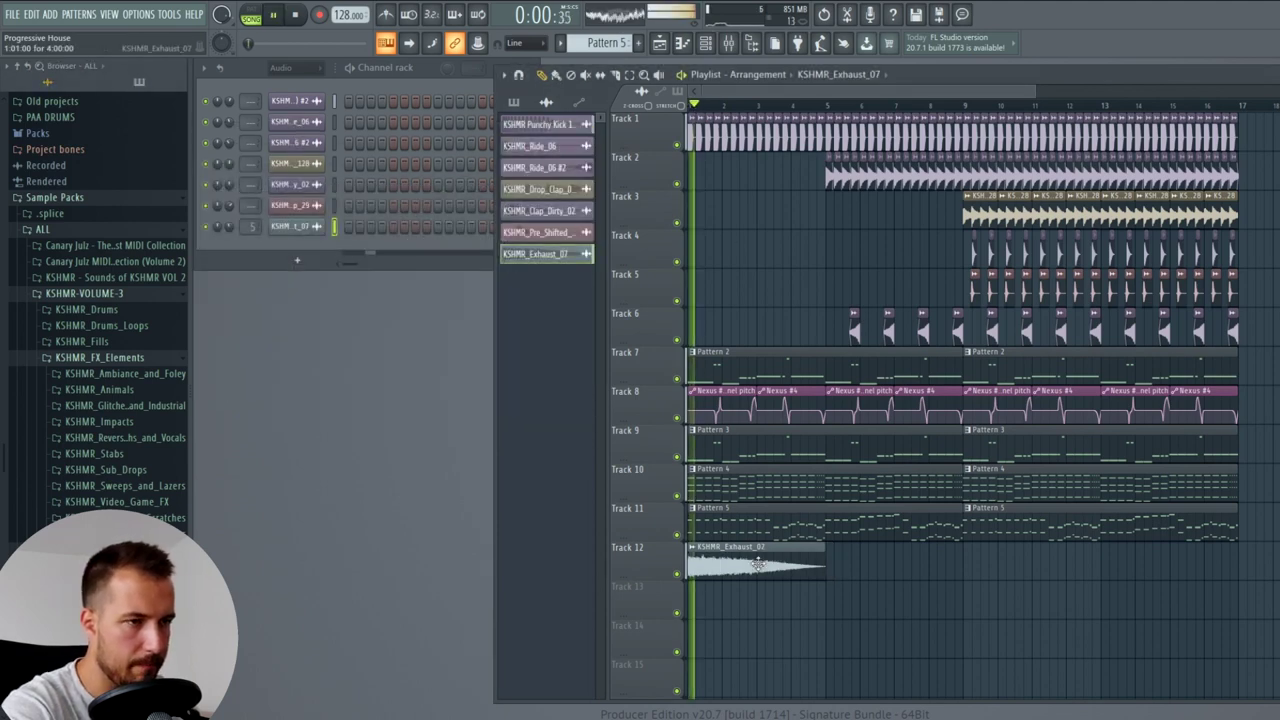
- Duplicate the KSHMR_Exhaust_07 clip on Track 12 to bar 9 and stop playback
{"action": "double_click", "coordinate": [757, 565]}
{"action": "left_click", "coordinate": [588, 134]}
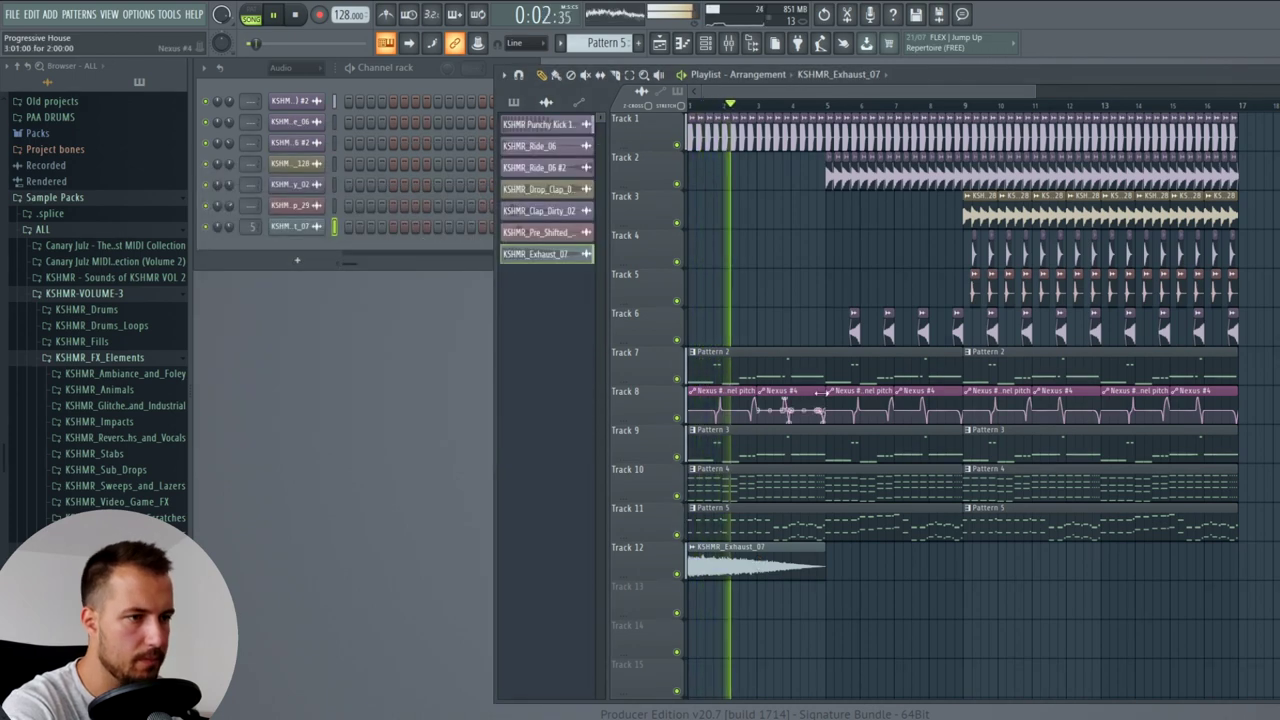
{"action": "left_click_drag", "start_coordinate": [870, 568], "coordinate": [1047, 570]}
{"action": "key", "text": "space"}
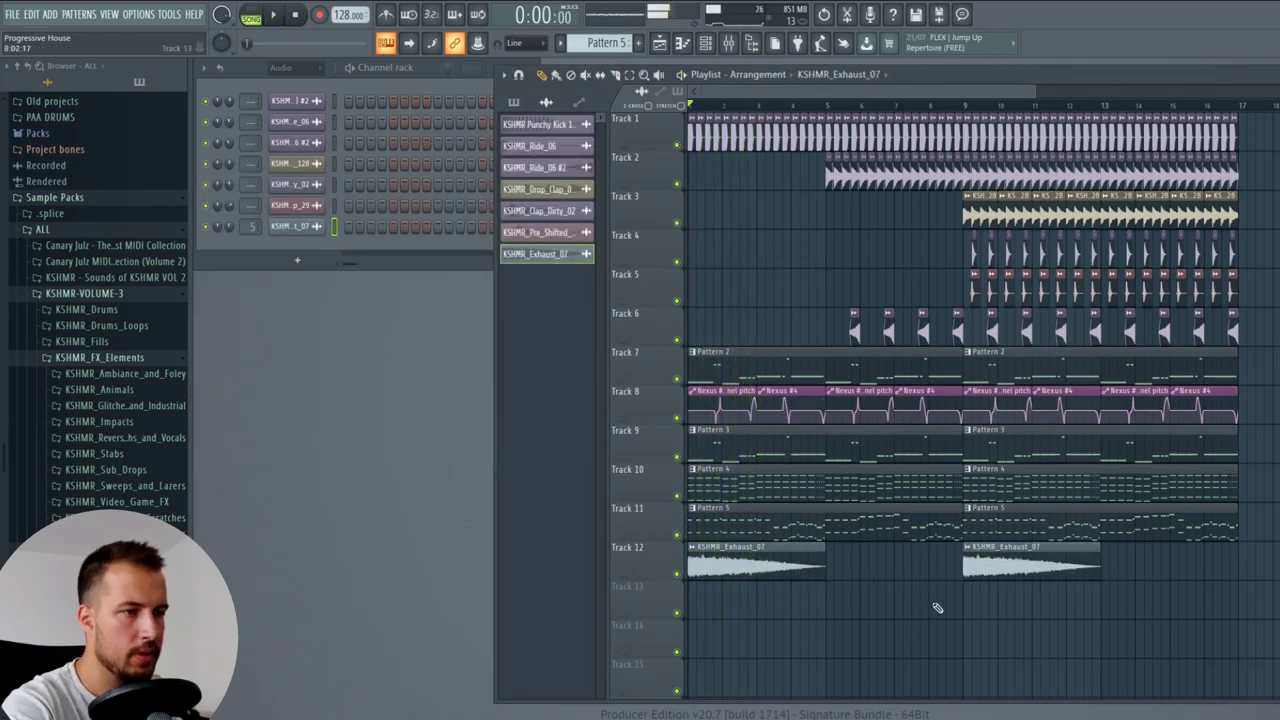
- Find KSHMR_Long_Shout_06_Oo_D among the KSHMR_Shouts_Long samples, load it as a new channel and switch to empty Pattern 6
{"action": "scroll", "coordinate": [943, 601], "scroll_direction": "down", "scroll_amount": 2}
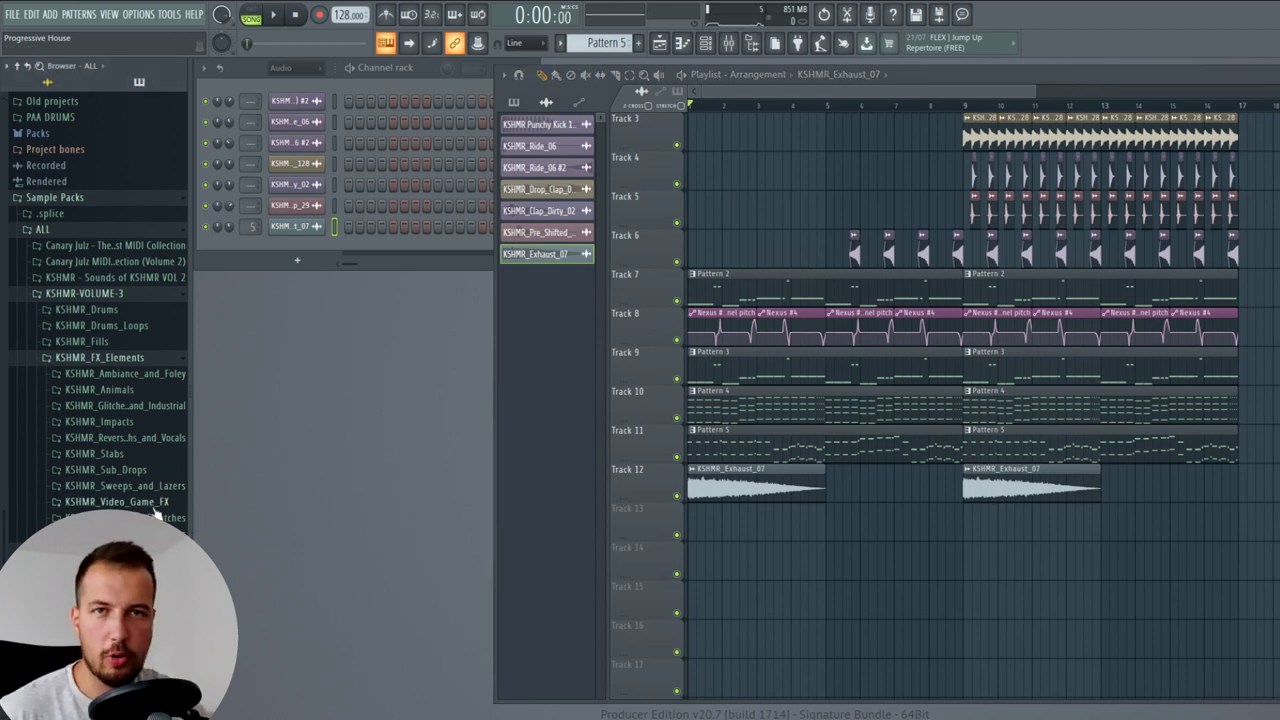
{"action": "scroll", "coordinate": [133, 497], "scroll_direction": "down", "scroll_amount": 5}
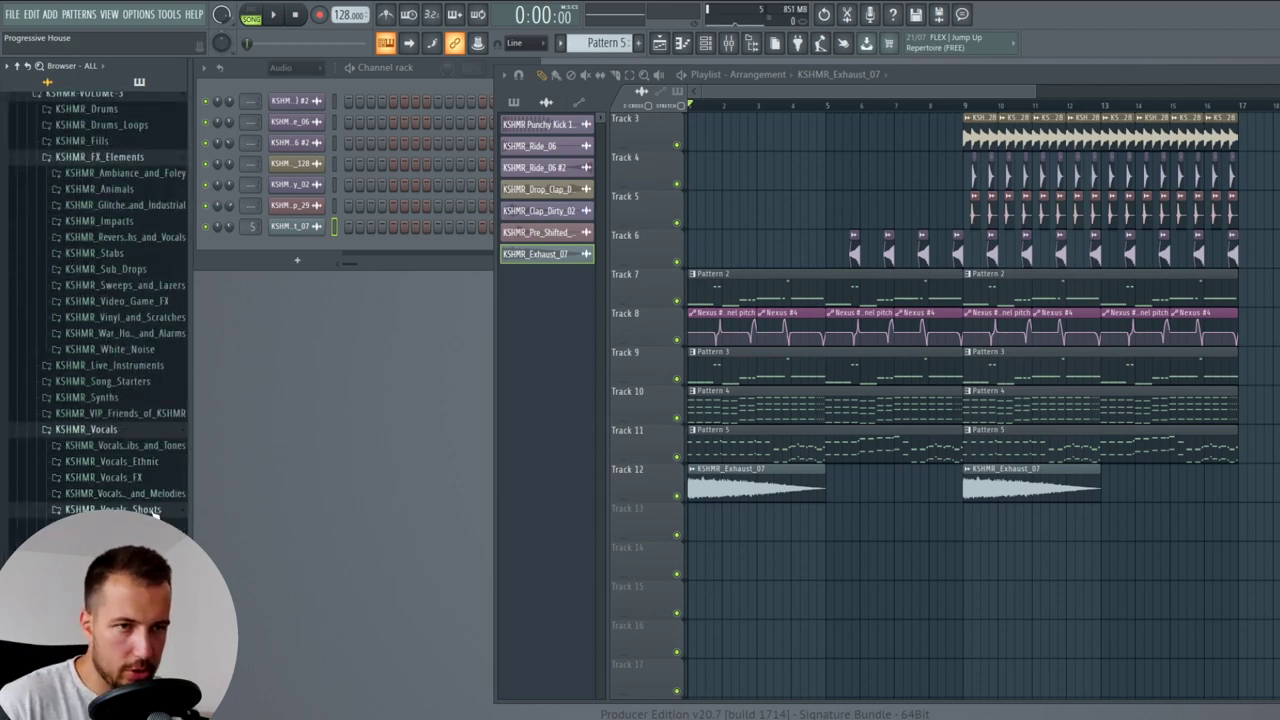
{"action": "left_click", "coordinate": [112, 509]}
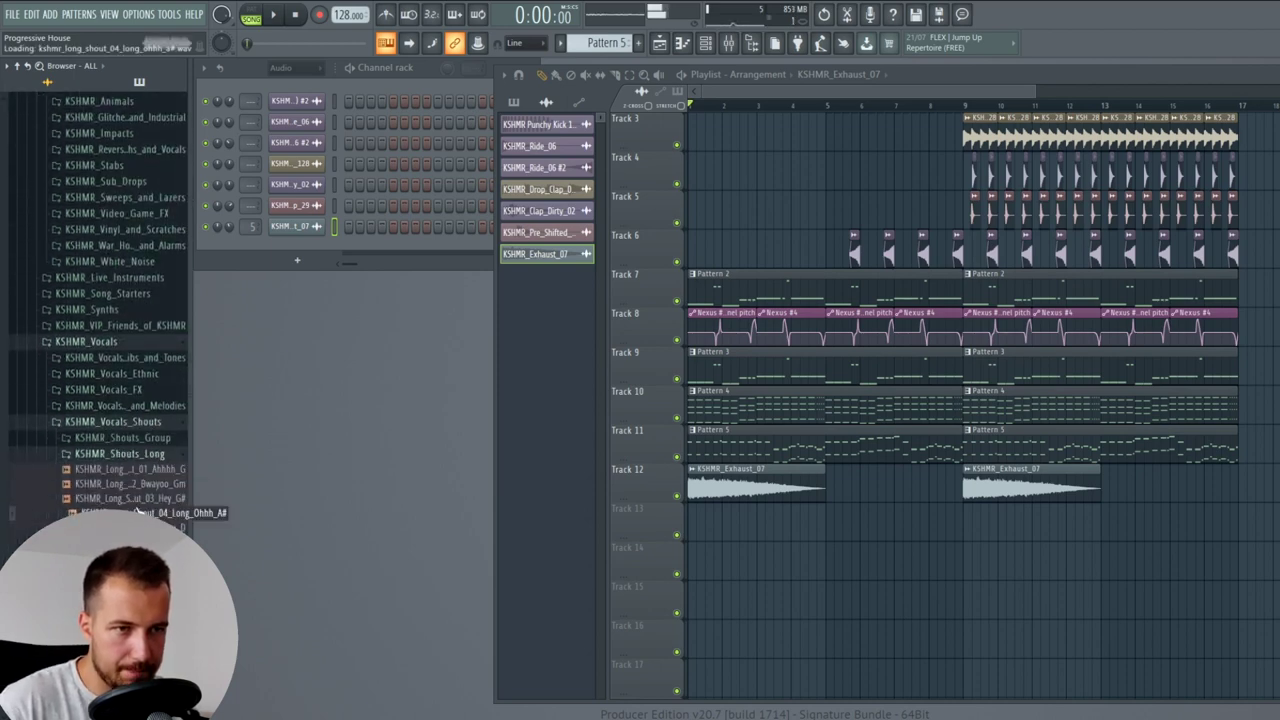
{"action": "left_click", "coordinate": [120, 541]}
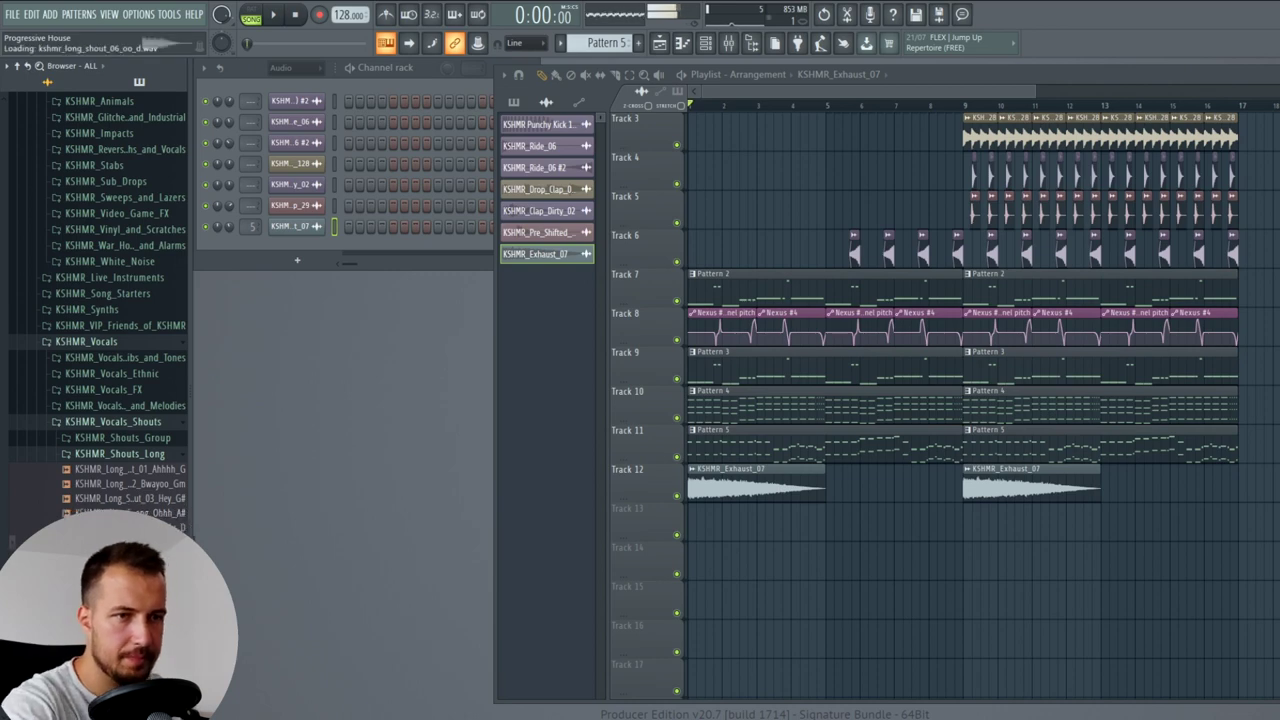
{"action": "left_click_drag", "start_coordinate": [125, 541], "coordinate": [286, 248]}
{"action": "left_click", "coordinate": [640, 44]}
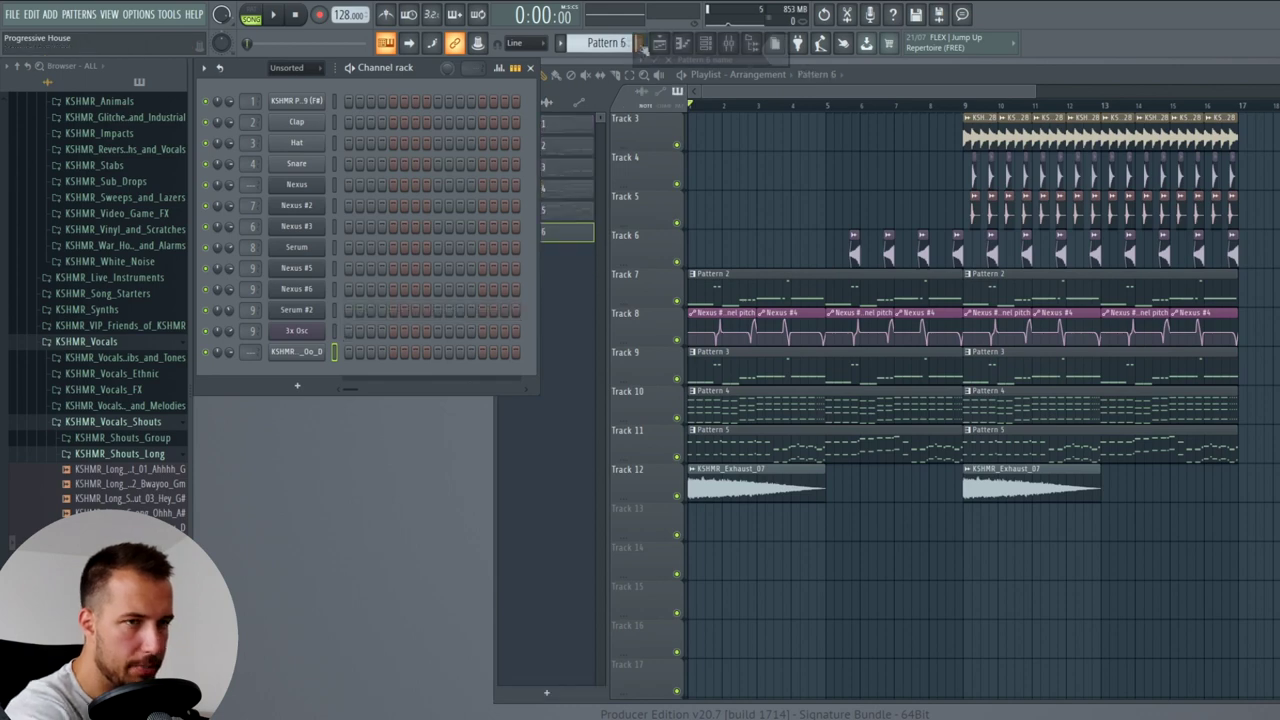
- Apply a loop crossfade to the KSHMR_Long_Shout_06_Oo_D sample, shorten its length and audition the looped sound
{"action": "left_click", "coordinate": [296, 351]}
{"action": "left_click", "coordinate": [462, 402]}
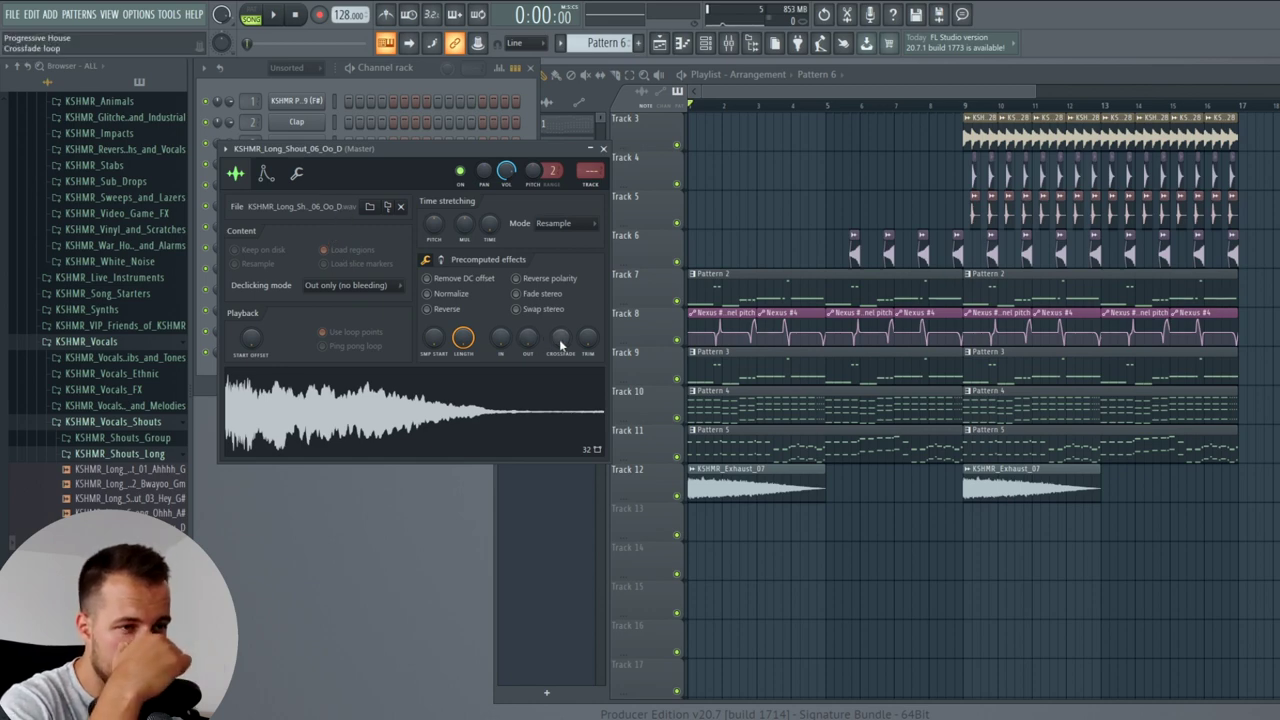
{"action": "left_click_drag", "start_coordinate": [561, 345], "coordinate": [561, 270]}
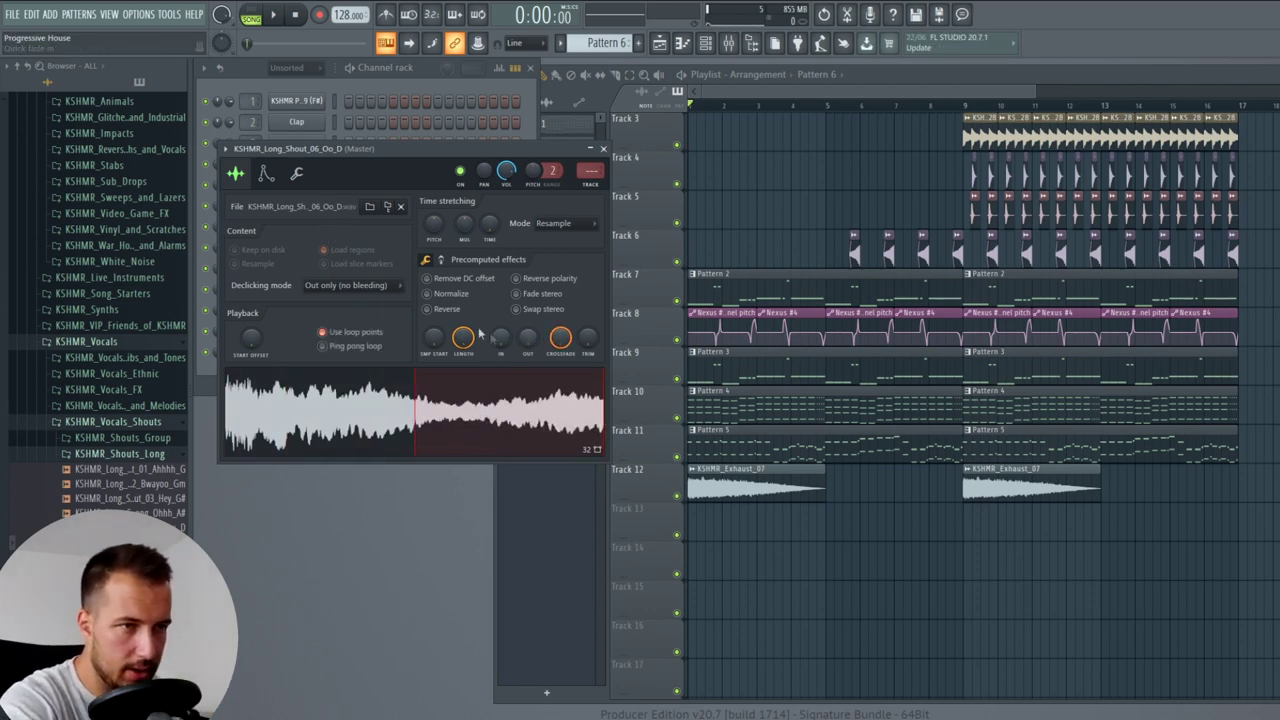
{"action": "left_click_drag", "start_coordinate": [465, 337], "coordinate": [465, 374]}
{"action": "left_click", "coordinate": [474, 431]}
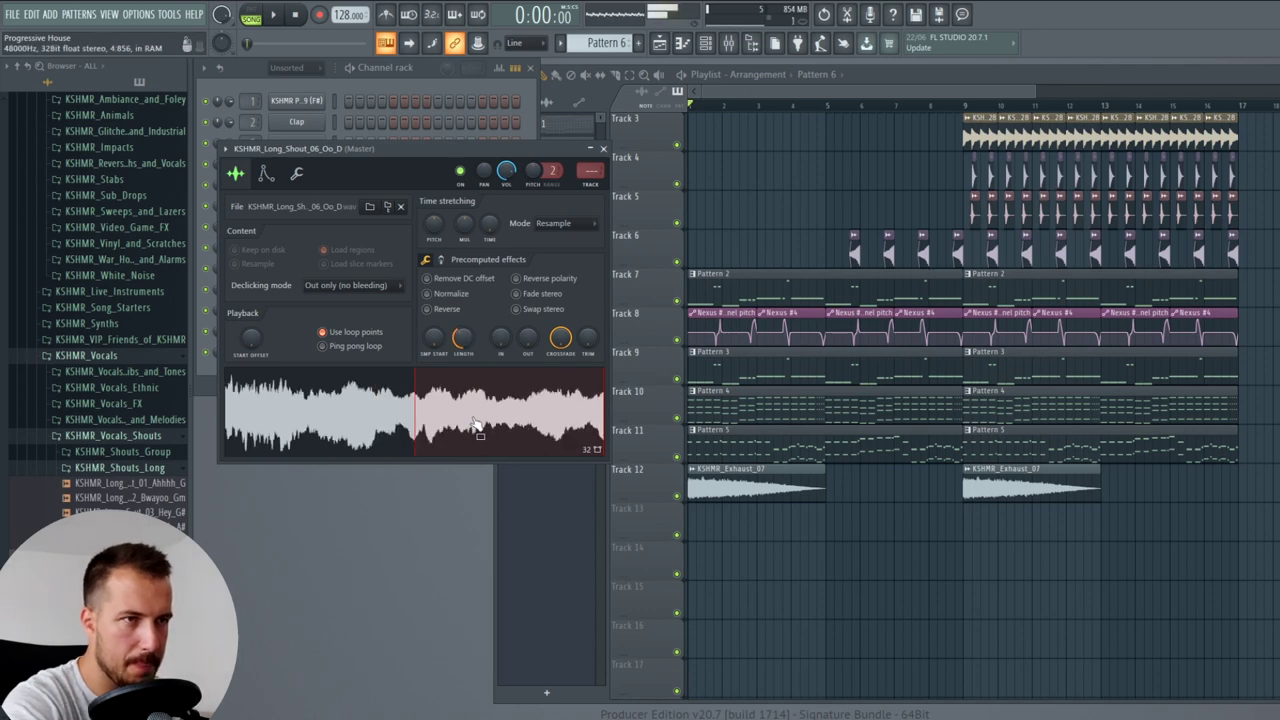
- Assign the shout channel to mixer track 10, route that track only to the SD track and add Fruity Reeverb to slot 1
{"action": "left_click", "coordinate": [594, 189]}
{"action": "right_click", "coordinate": [479, 518]}
{"action": "left_click", "coordinate": [512, 546]}
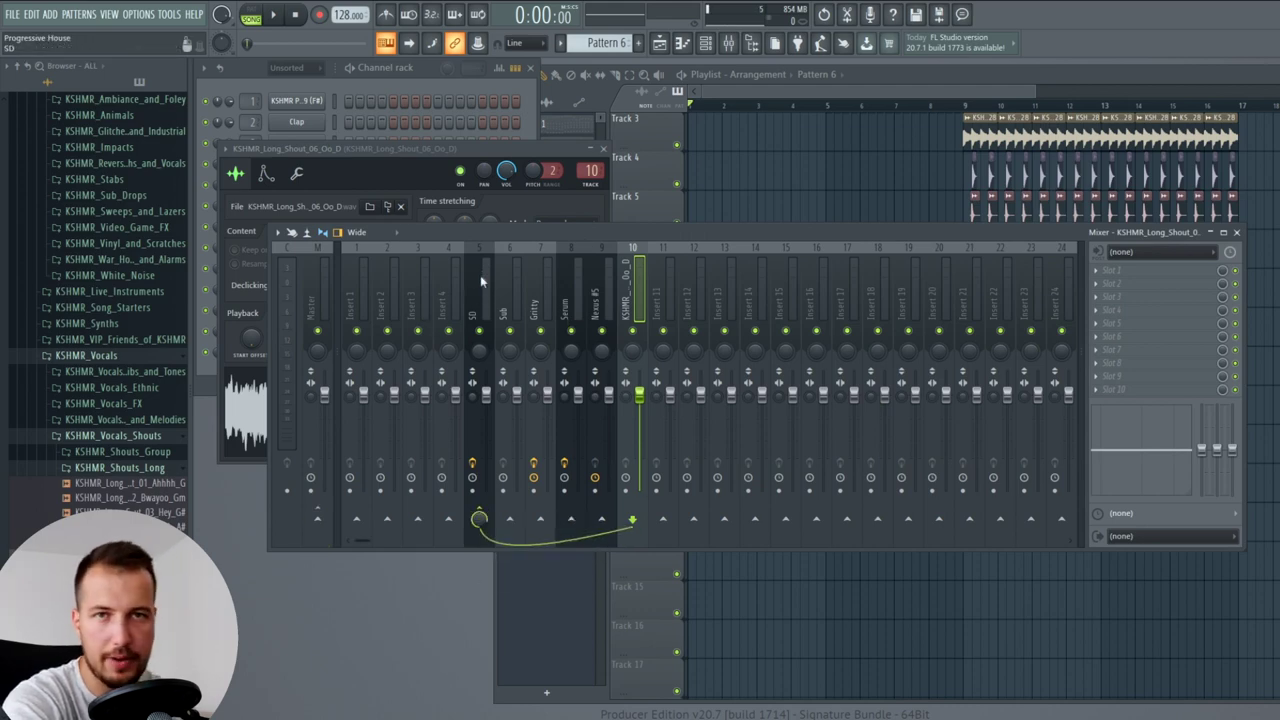
{"action": "left_click", "coordinate": [1112, 275]}
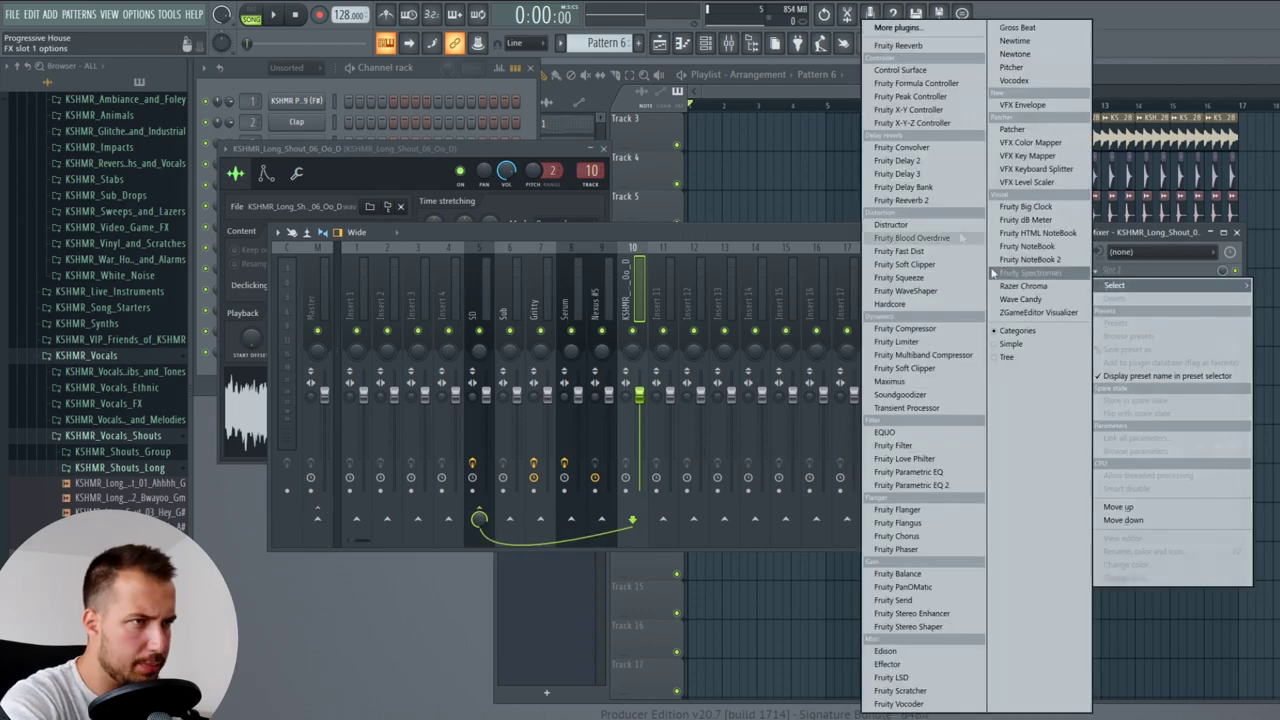
{"action": "left_click", "coordinate": [923, 48]}
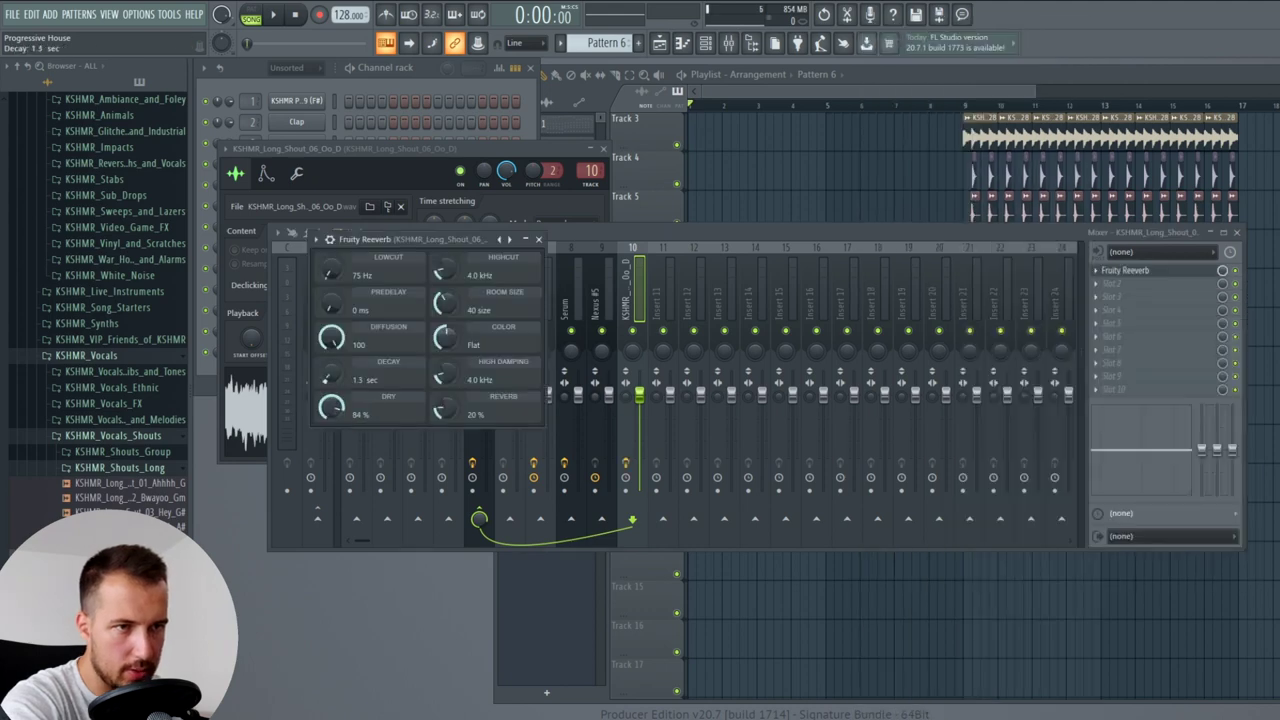
{"action": "left_click", "coordinate": [539, 240]}
{"action": "key", "text": "F9"}
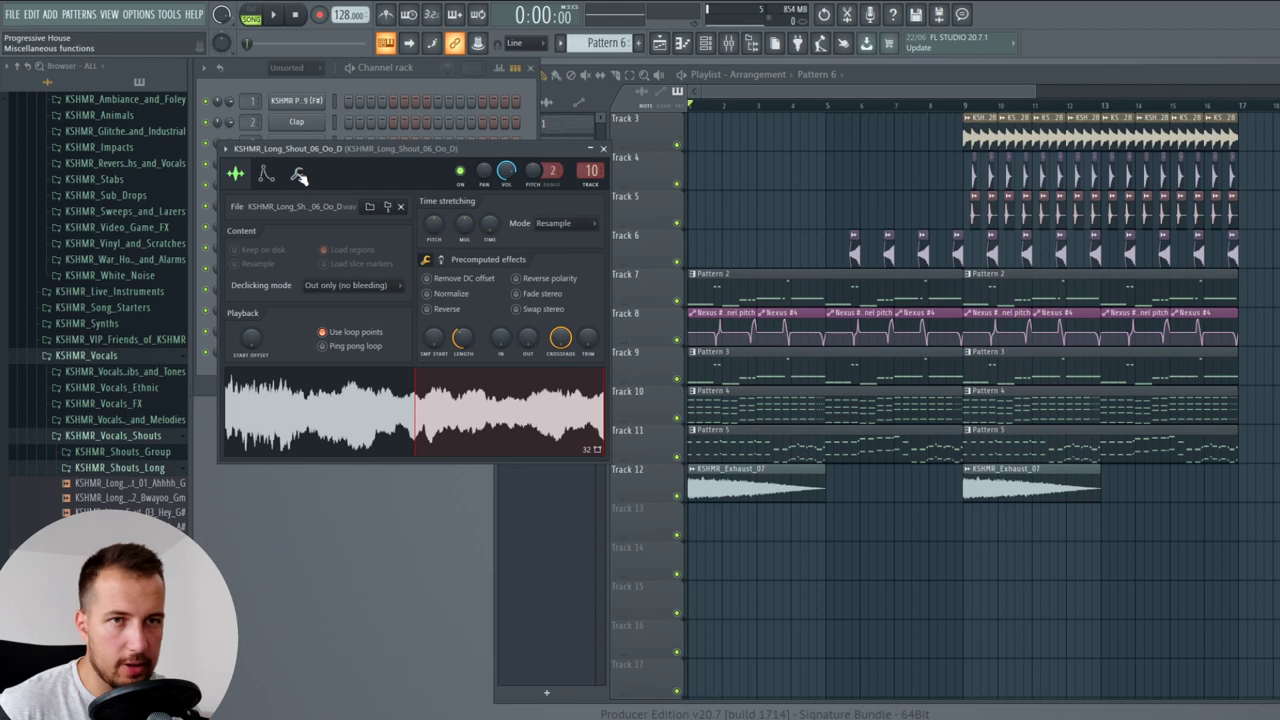
- Set the shout sample's root note to D5 and open the channel's piano roll
{"action": "left_click", "coordinate": [298, 174]}
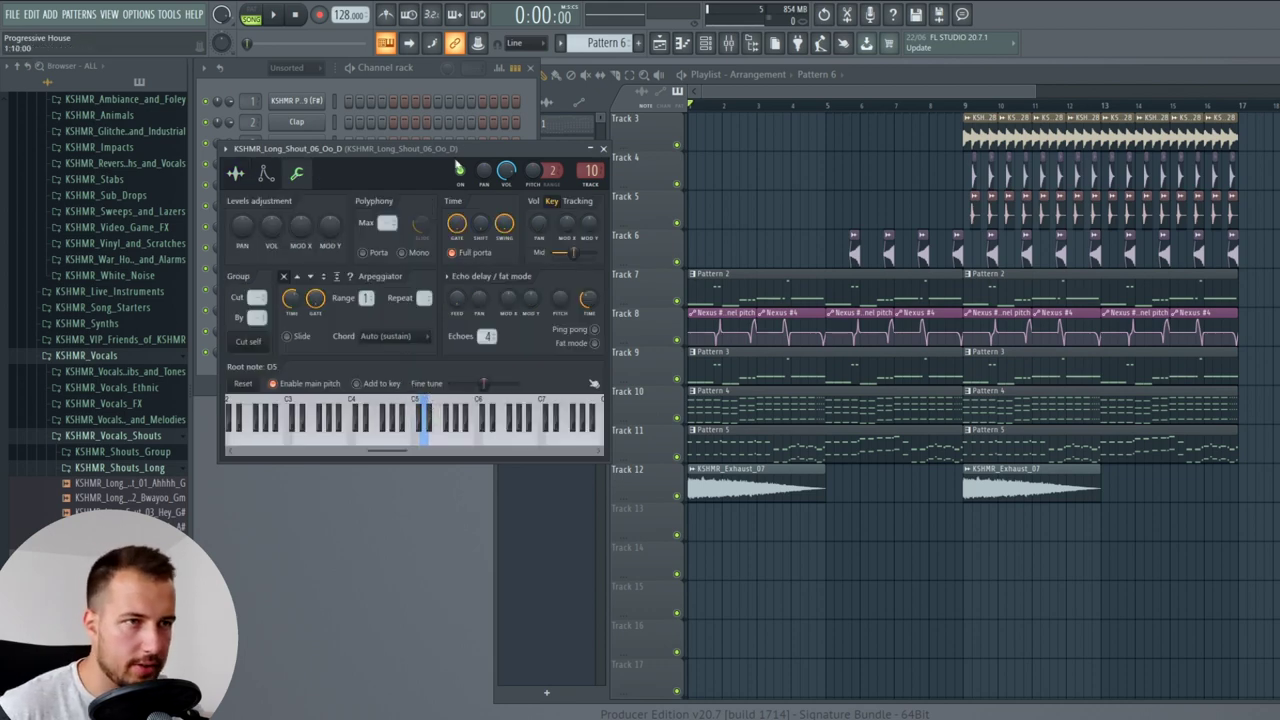
{"action": "left_click", "coordinate": [603, 148]}
{"action": "left_click", "coordinate": [702, 520]}
{"action": "right_click", "coordinate": [297, 351]}
{"action": "left_click", "coordinate": [368, 351]}
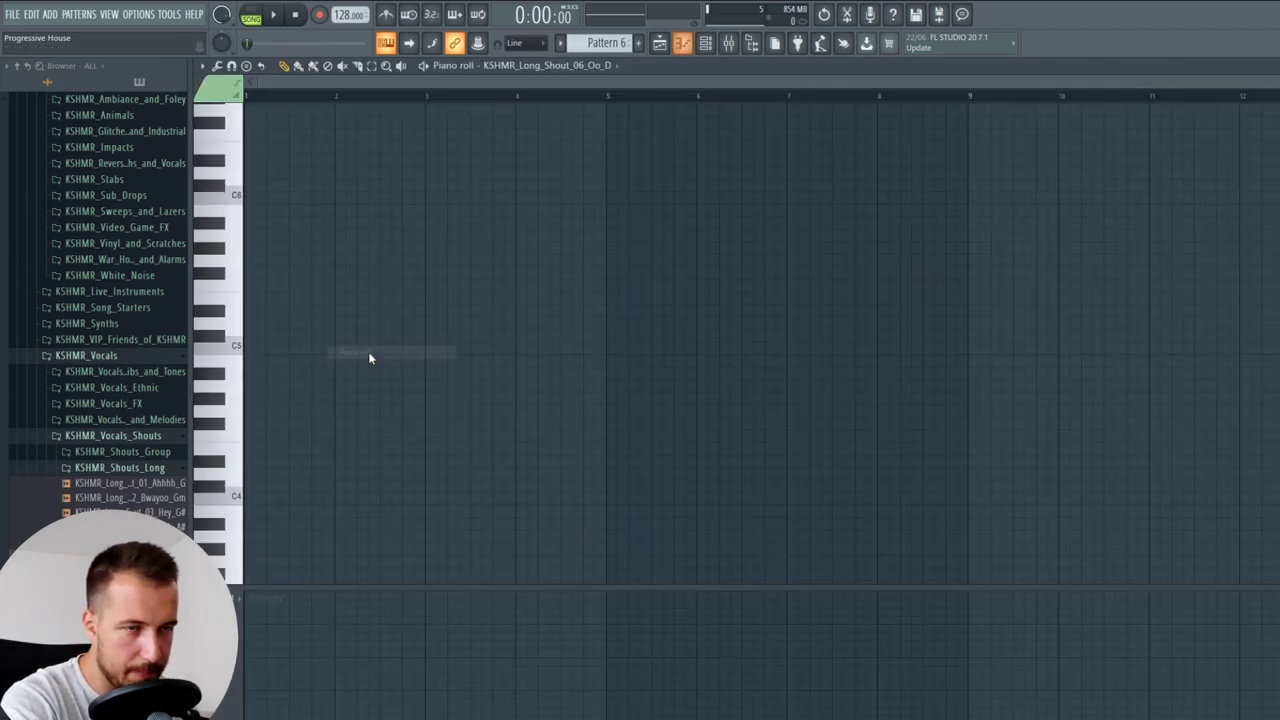
- Audition keys for the shout and place a B4 note at bar 1, just under one bar long
{"action": "left_click", "coordinate": [229, 333]}
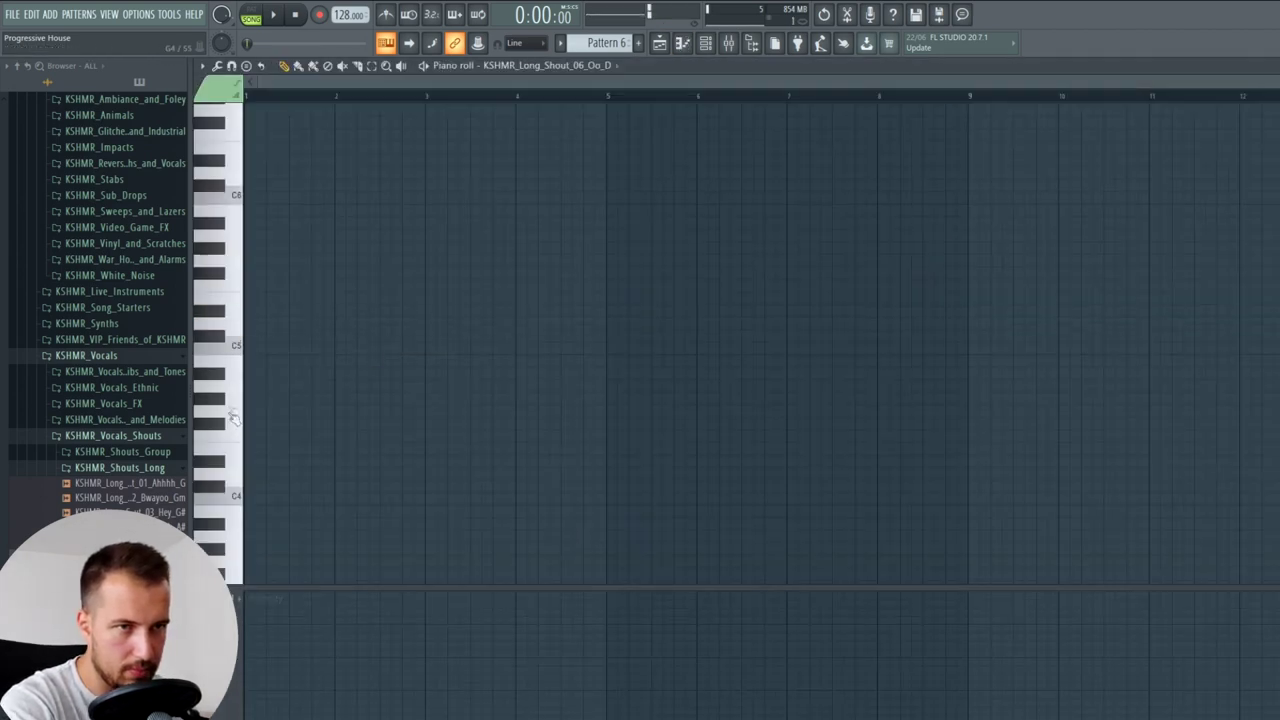
{"action": "left_click", "coordinate": [229, 384]}
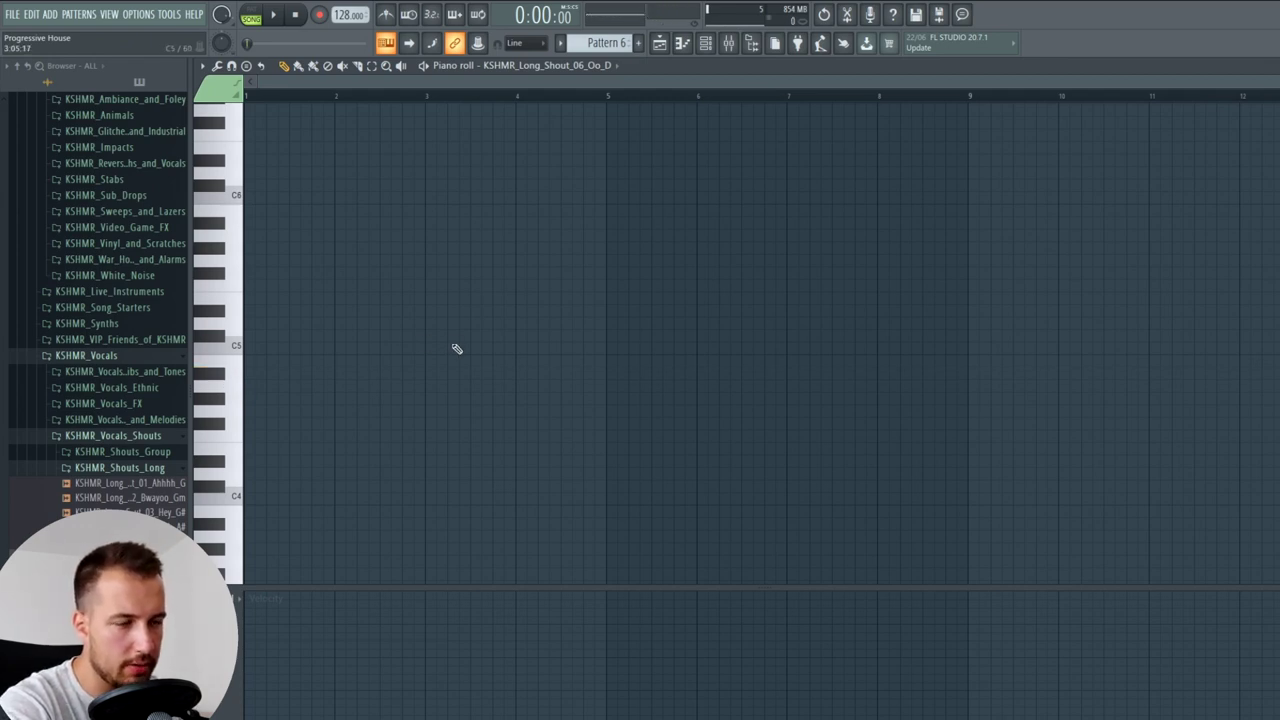
{"action": "key", "text": "space"}
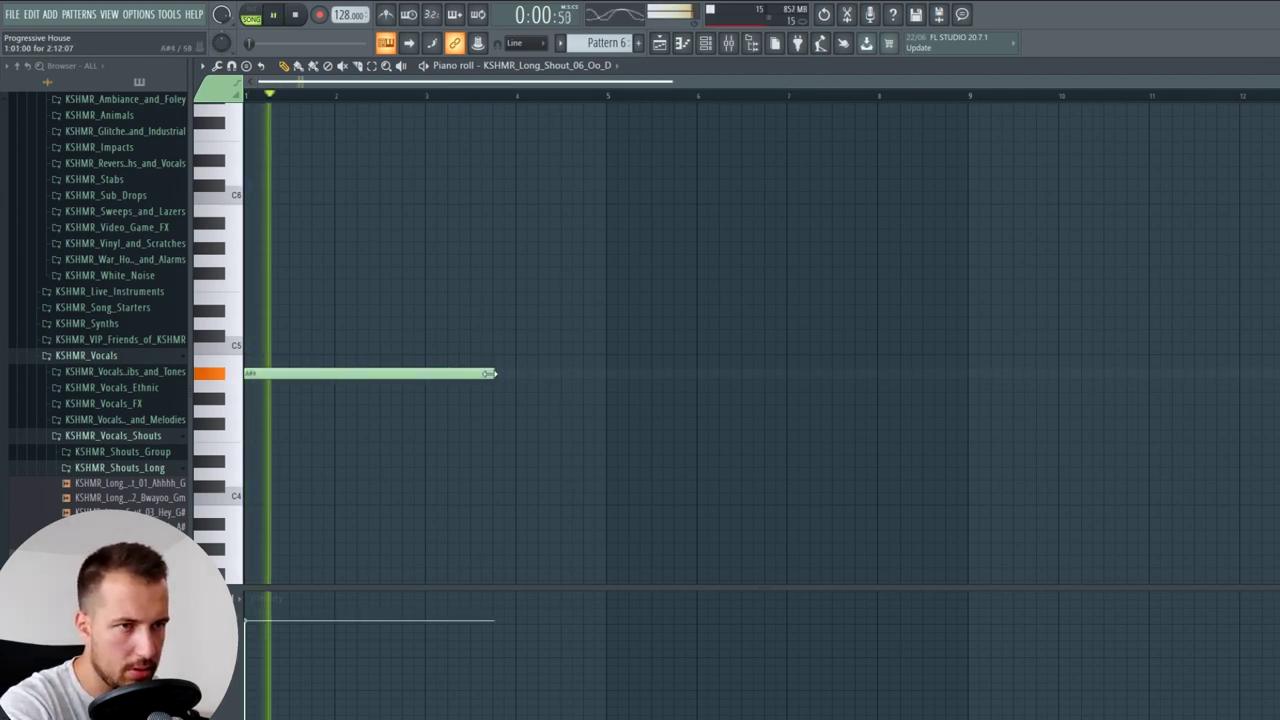
{"action": "key", "text": "space"}
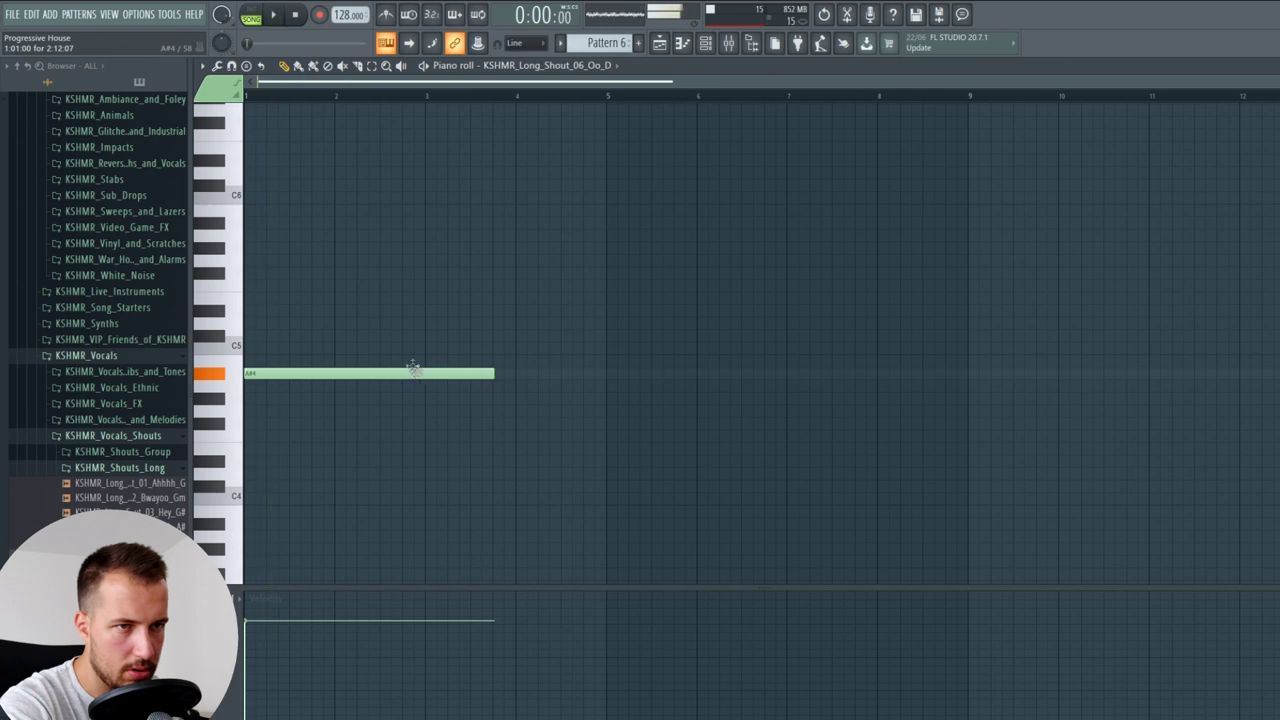
{"action": "left_click_drag", "start_coordinate": [417, 372], "coordinate": [408, 356]}
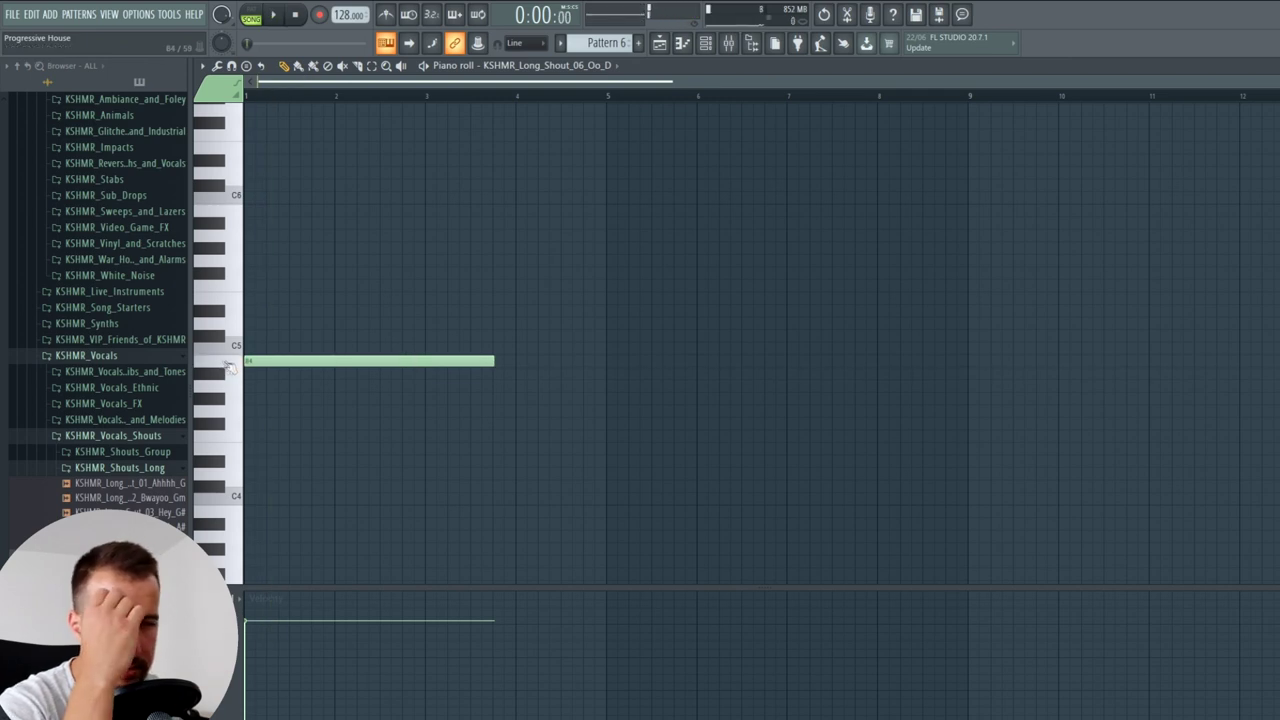
{"action": "left_click_drag", "start_coordinate": [471, 359], "coordinate": [331, 366]}
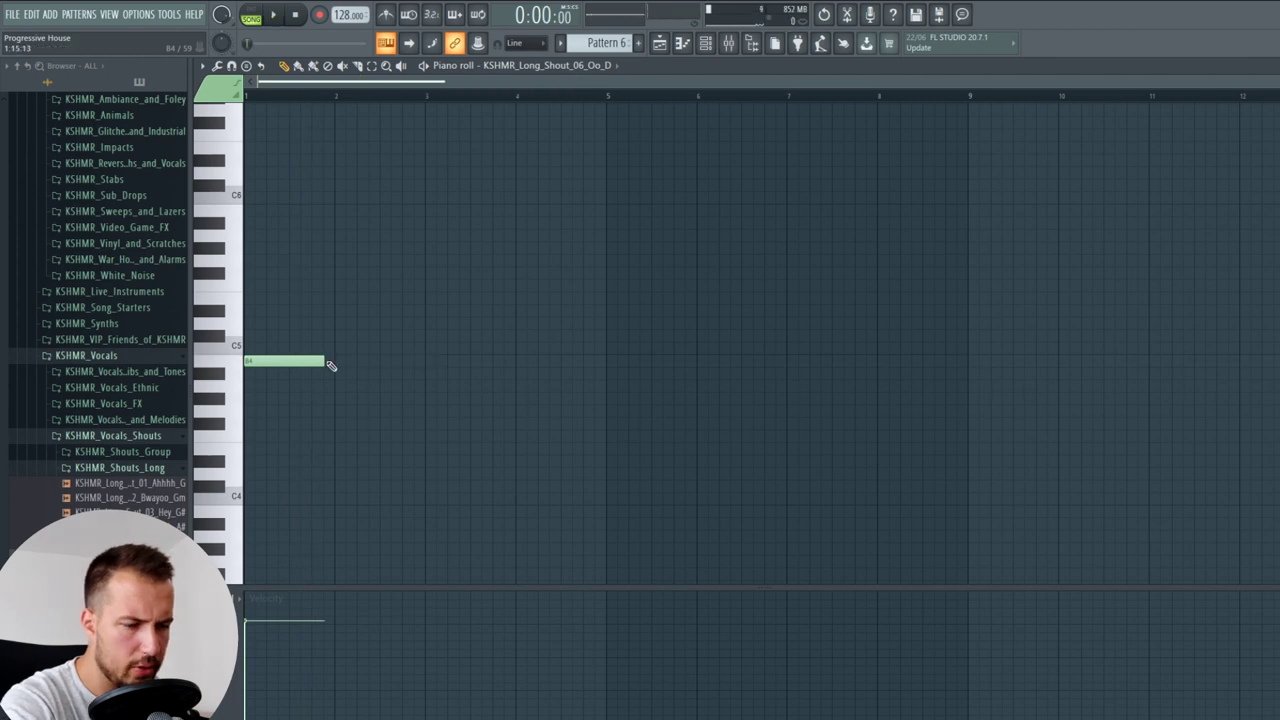
- Repeat the B4 note at bars 2, 3 and 4, raise all four velocities to maximum and play the result
{"action": "key", "text": "space"}
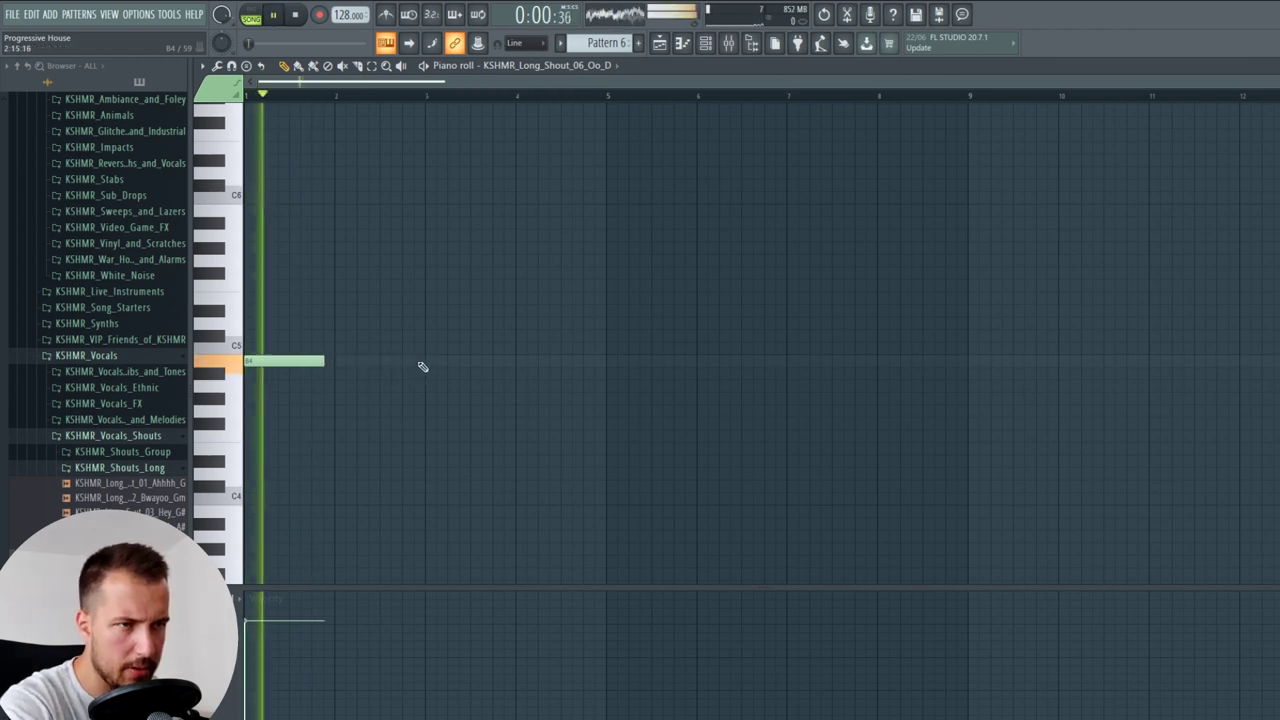
{"action": "left_click", "coordinate": [340, 361]}
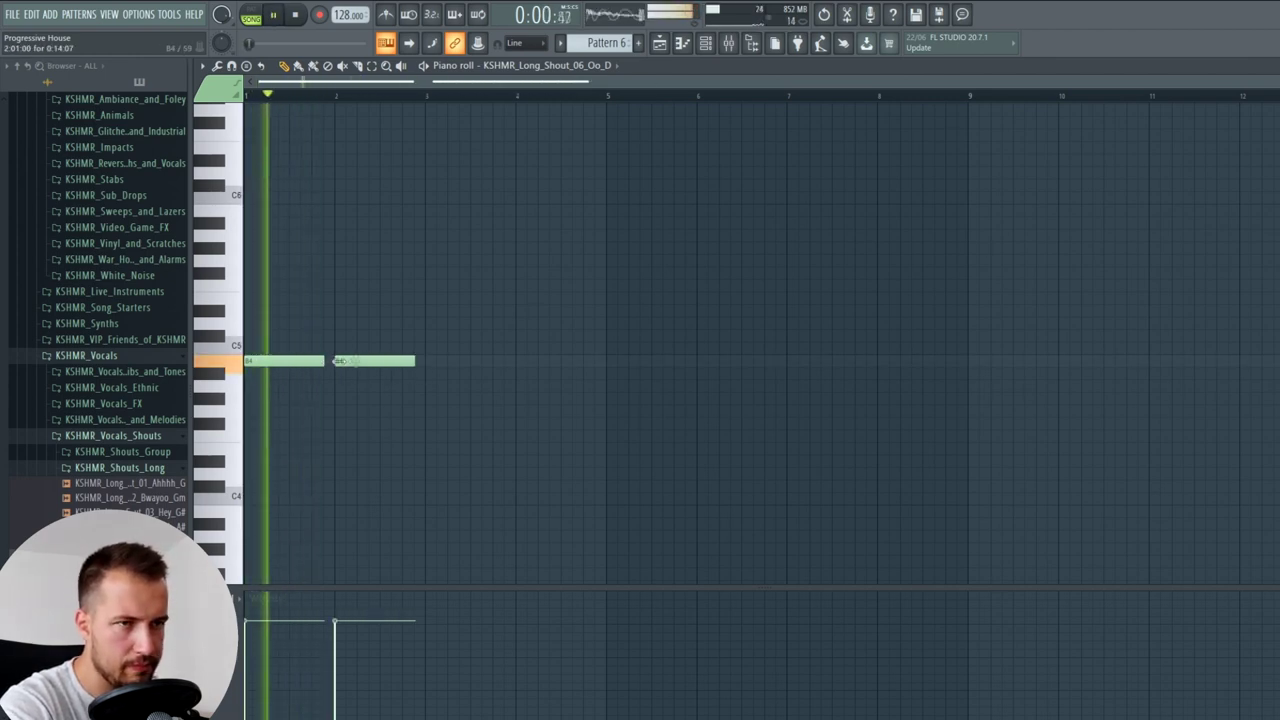
{"action": "left_click", "coordinate": [432, 361]}
{"action": "left_click", "coordinate": [522, 360]}
{"action": "key", "text": "space"}
{"action": "left_click_drag", "start_coordinate": [308, 628], "coordinate": [600, 472]}
{"action": "key", "text": "space"}
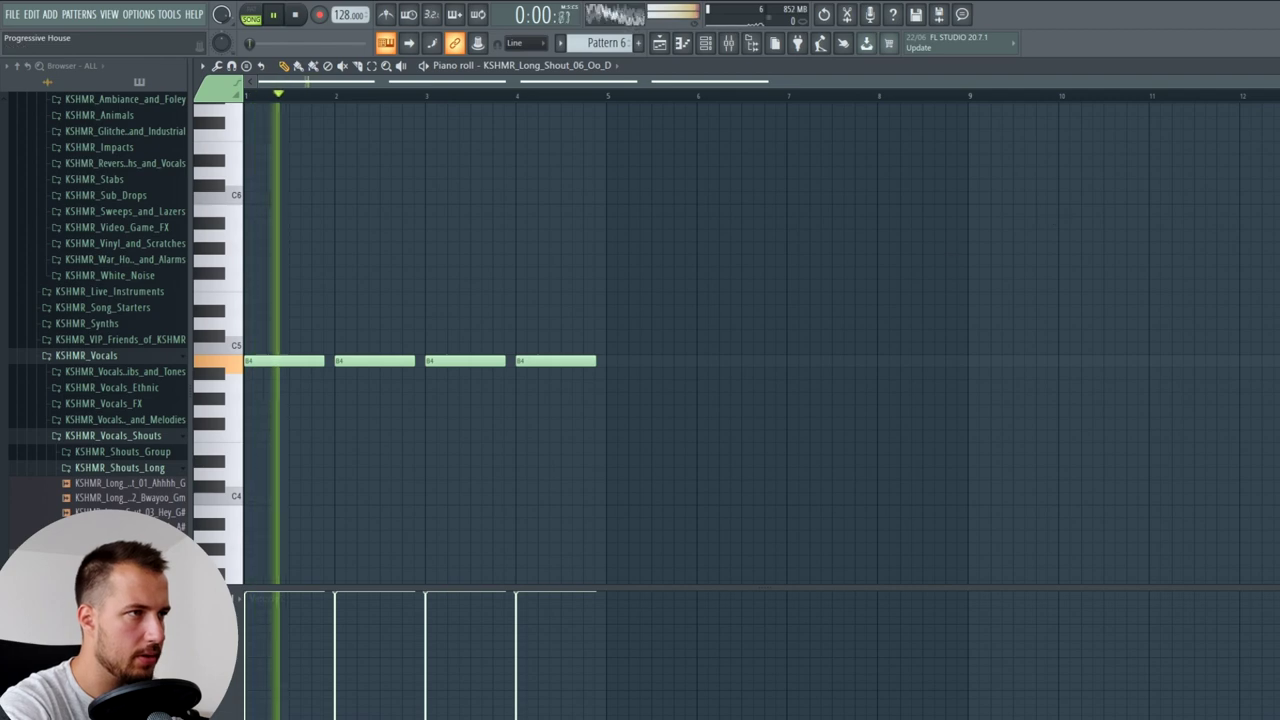
- Place Pattern 6 on Track 13 at bars 1, 5, 9 and 13, trimming the bar 5 and bar 13 clips to three bars
{"action": "key", "text": "F7"}
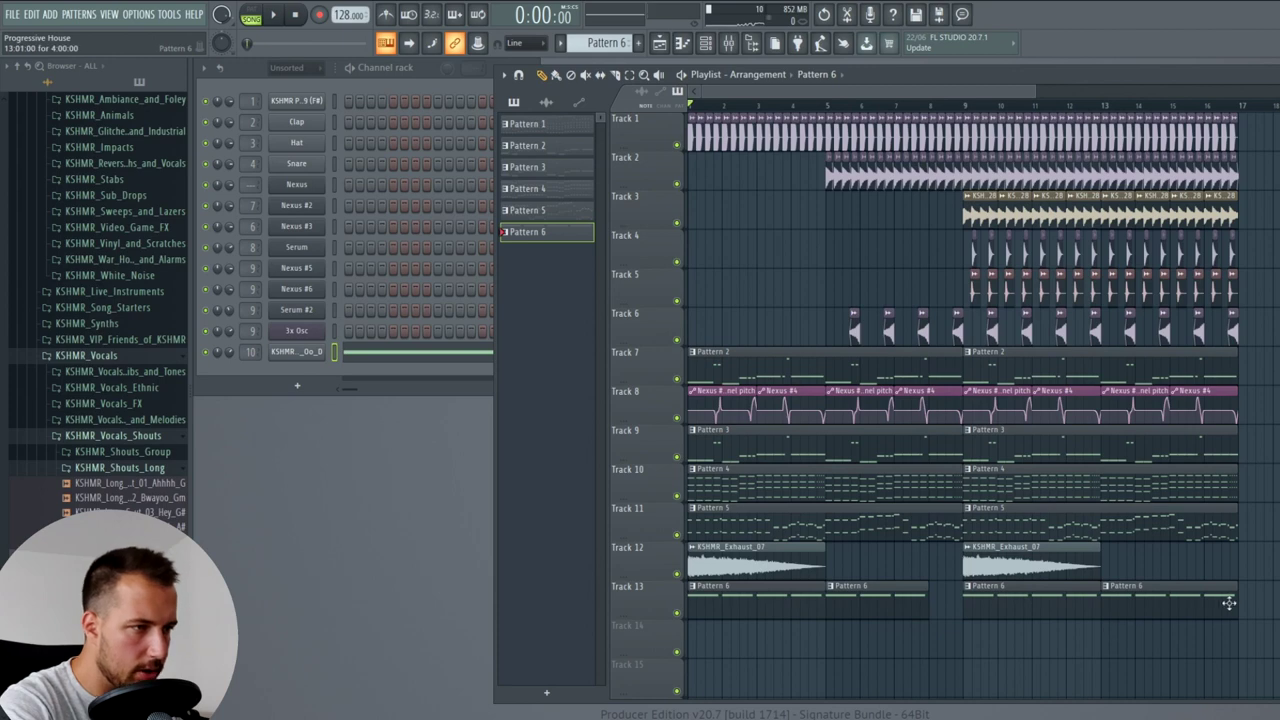
{"action": "left_click_drag", "start_coordinate": [1229, 603], "coordinate": [1199, 604]}
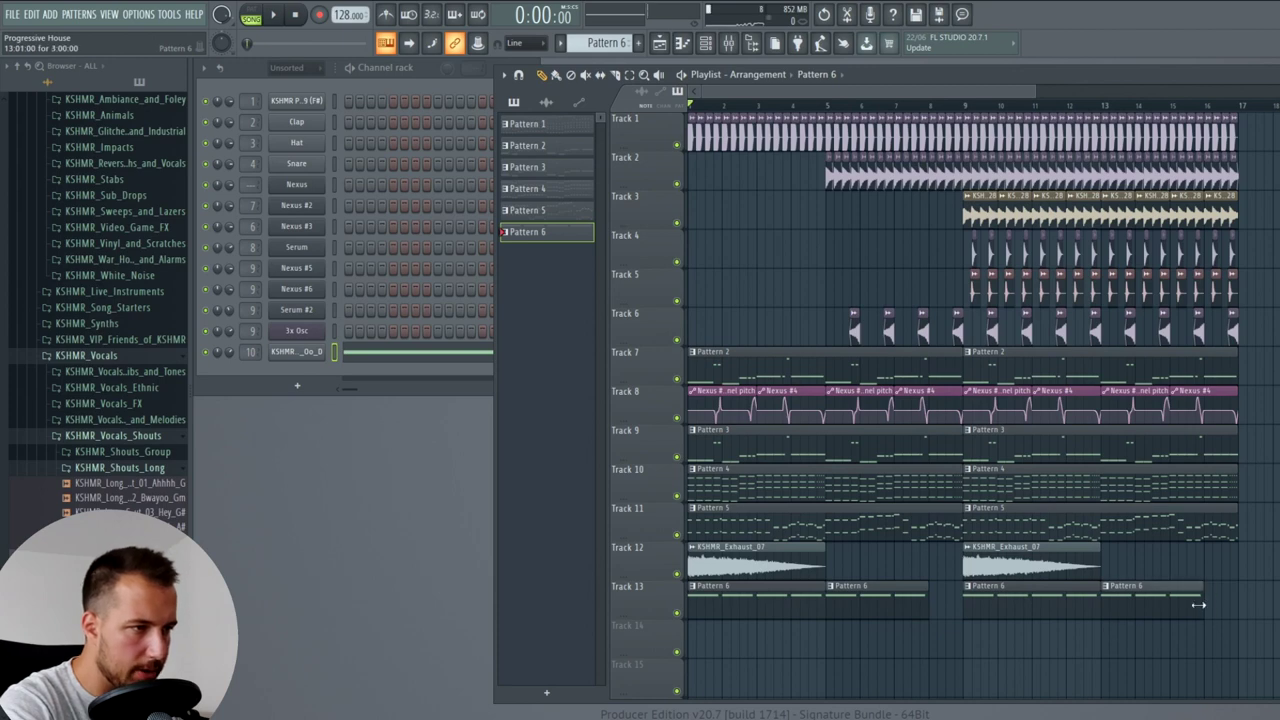
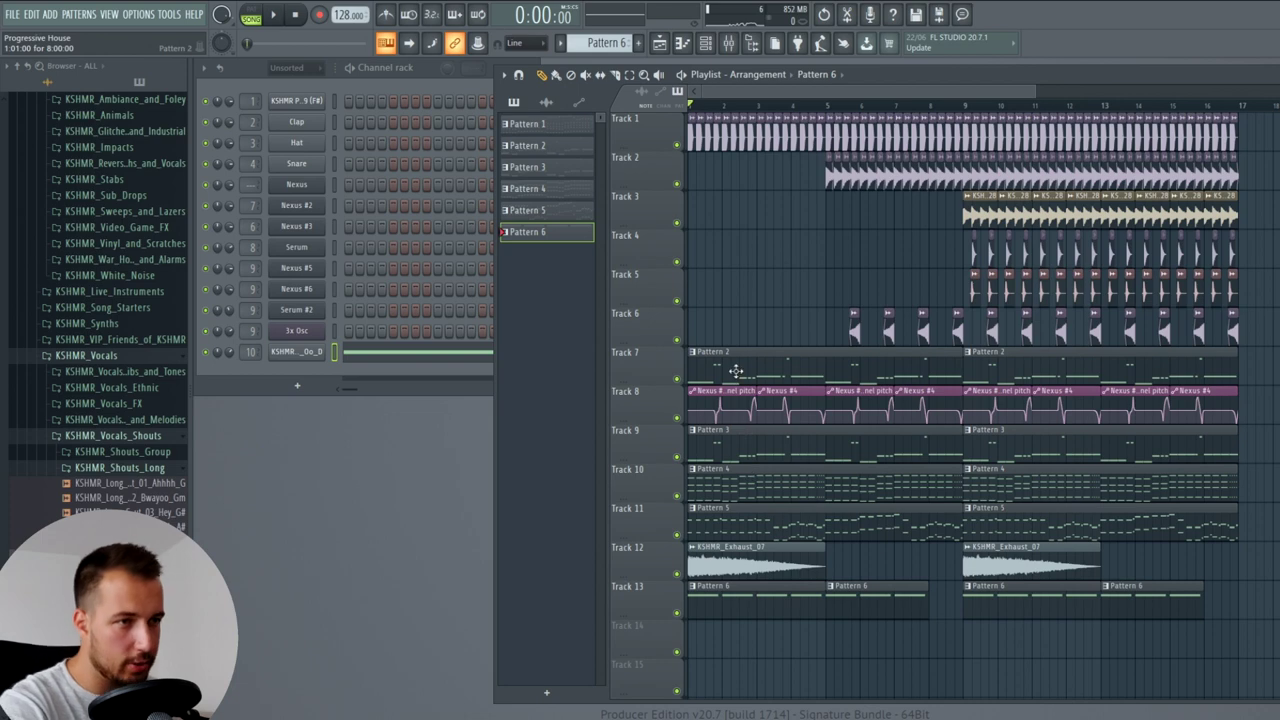
- Add Wave Candy to slot 10 of the Master track, load its Peak meter preset and close the plugin and mixer windows
{"action": "left_click", "coordinate": [734, 368]}
{"action": "left_click", "coordinate": [728, 42]}
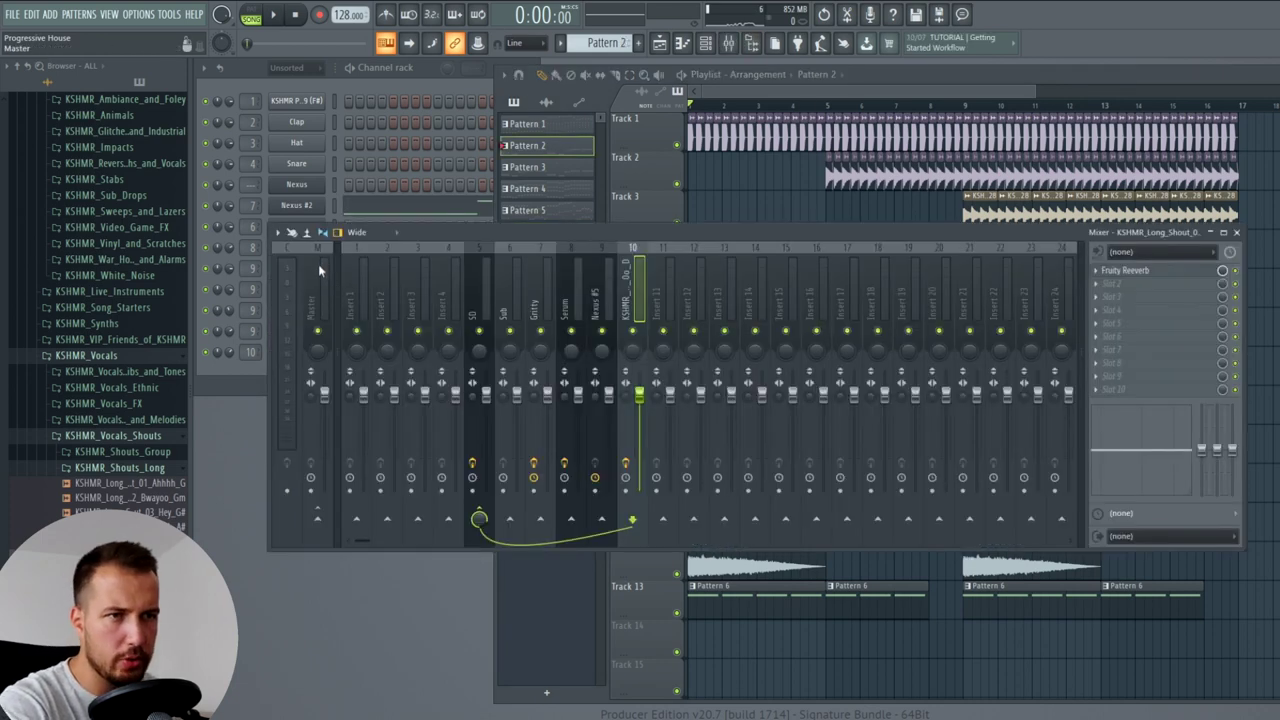
{"action": "left_click", "coordinate": [320, 270]}
{"action": "left_click", "coordinate": [1152, 390]}
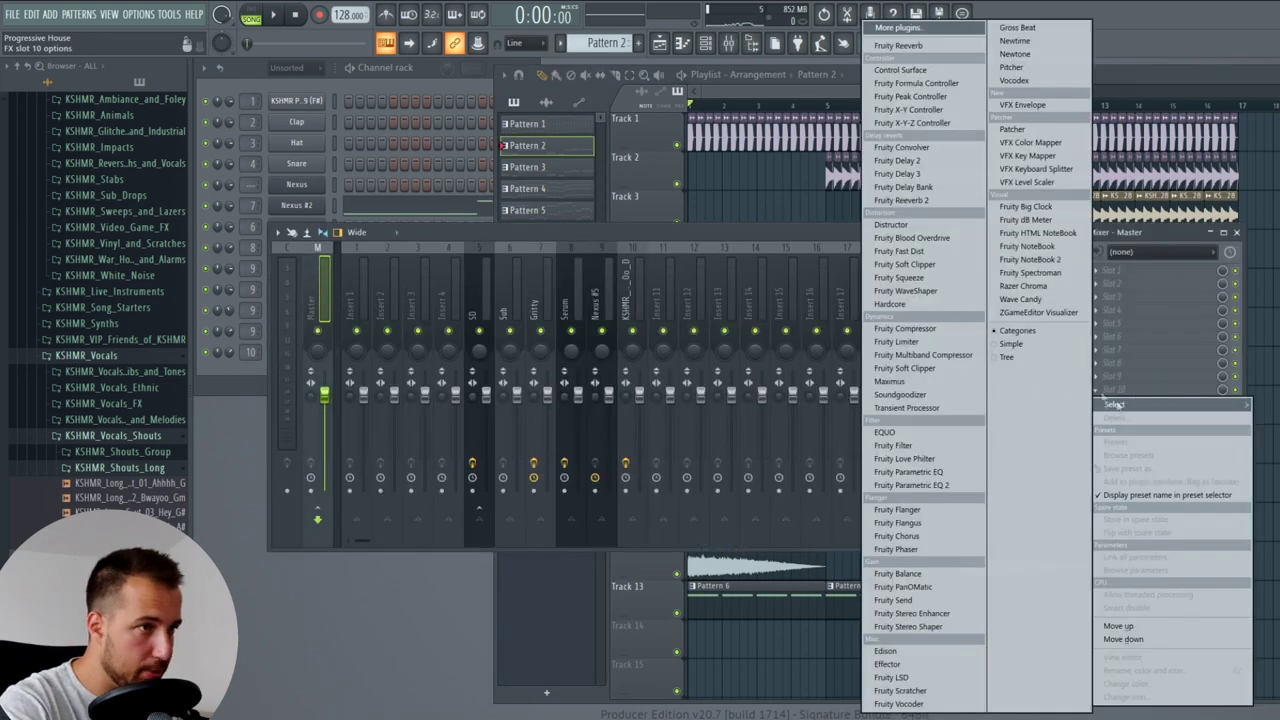
{"action": "left_click", "coordinate": [1040, 294]}
{"action": "left_click", "coordinate": [262, 188]}
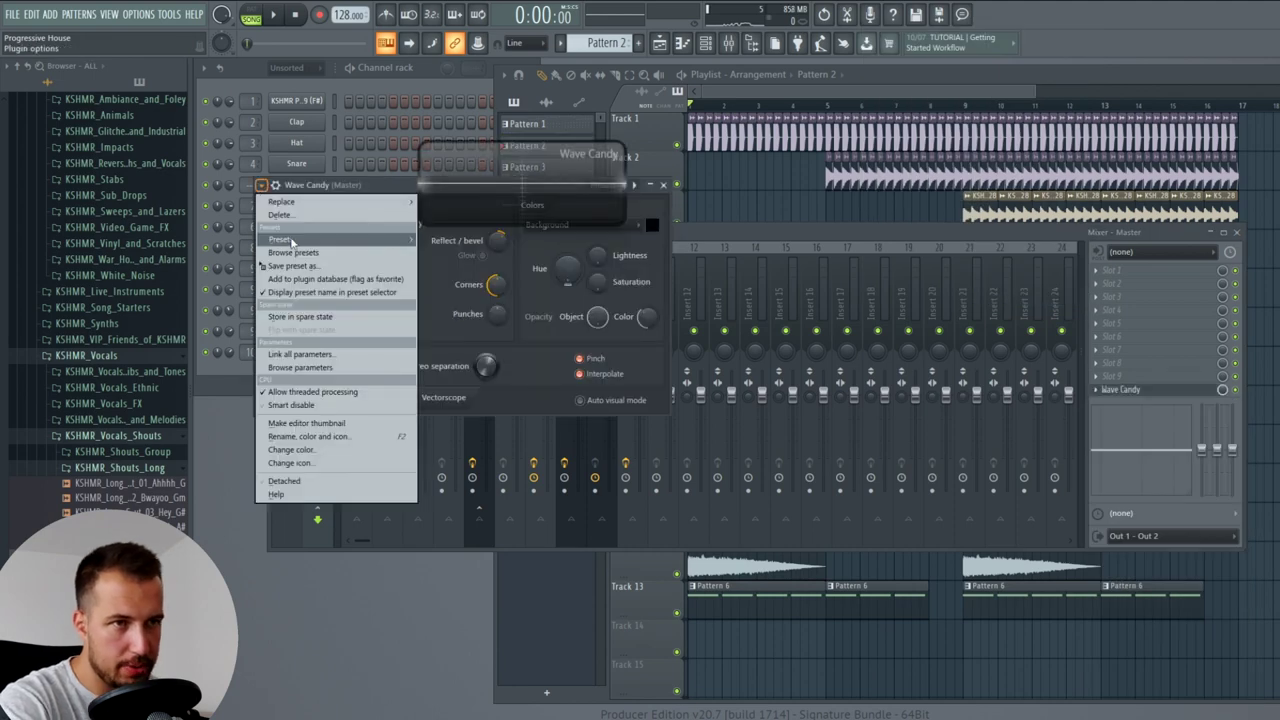
{"action": "mouse_move", "coordinate": [292, 244]}
{"action": "left_click", "coordinate": [487, 192]}
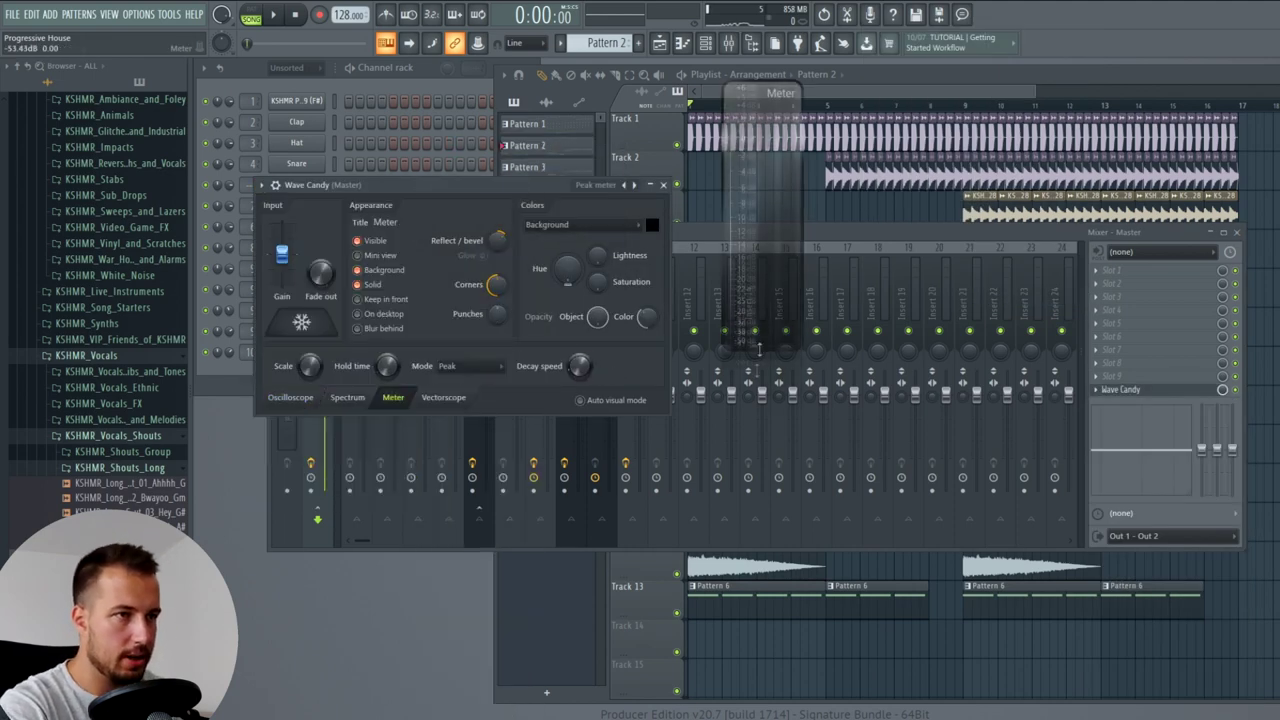
{"action": "left_click", "coordinate": [662, 185]}
{"action": "left_click", "coordinate": [1236, 232]}
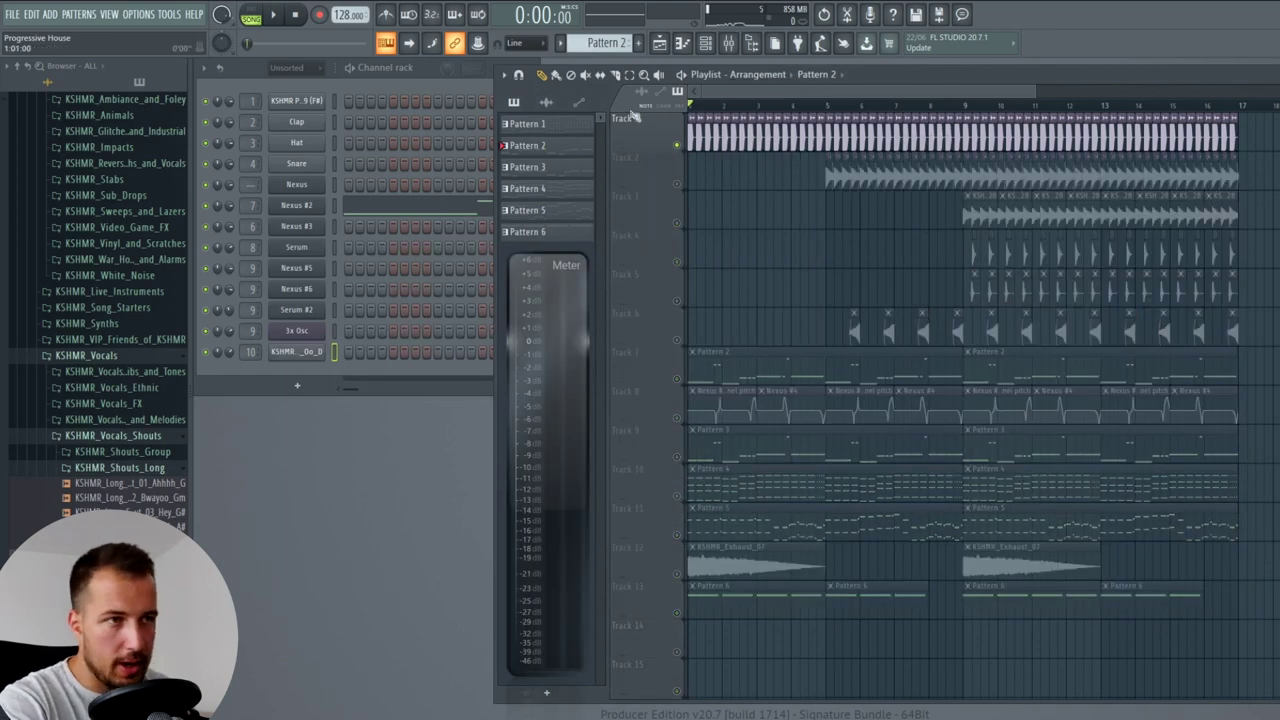
- Play the soloed kick on Track 1 and adjust its sample volume against the master peak meter
{"action": "key", "text": "space"}
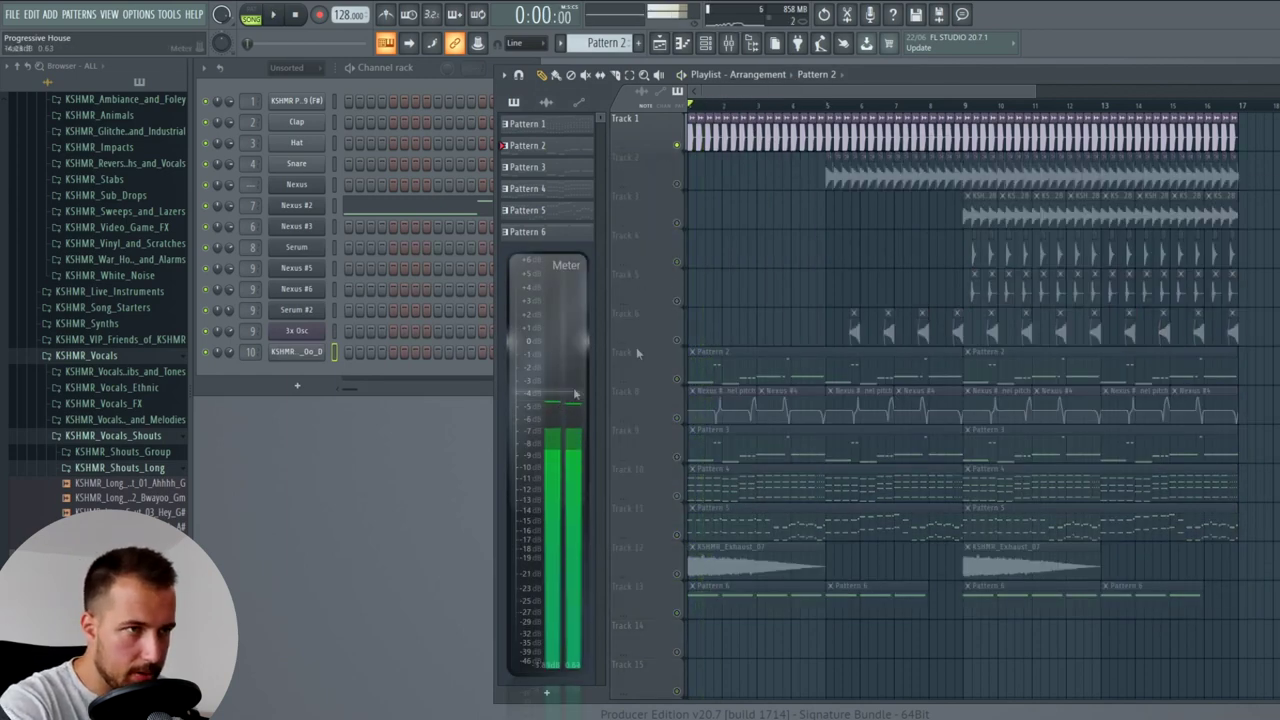
{"action": "double_click", "coordinate": [703, 127]}
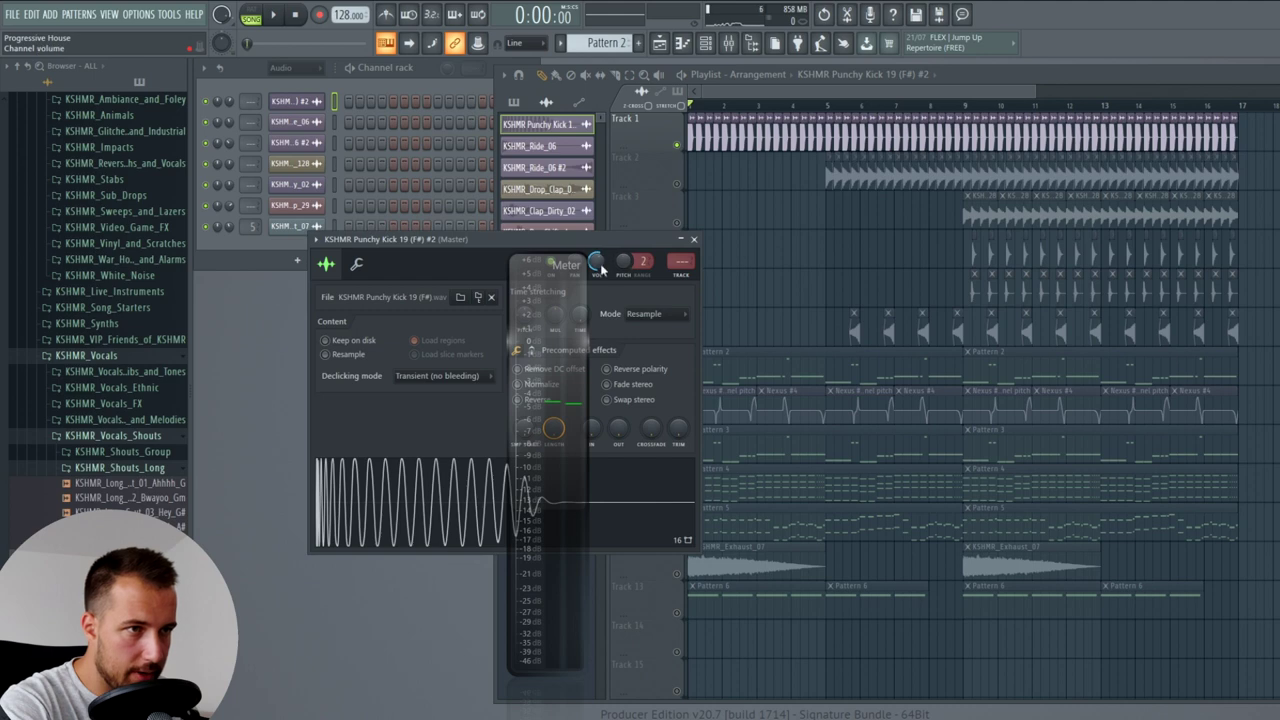
{"action": "left_click_drag", "start_coordinate": [577, 241], "coordinate": [1111, 238]}
{"action": "key", "text": "space"}
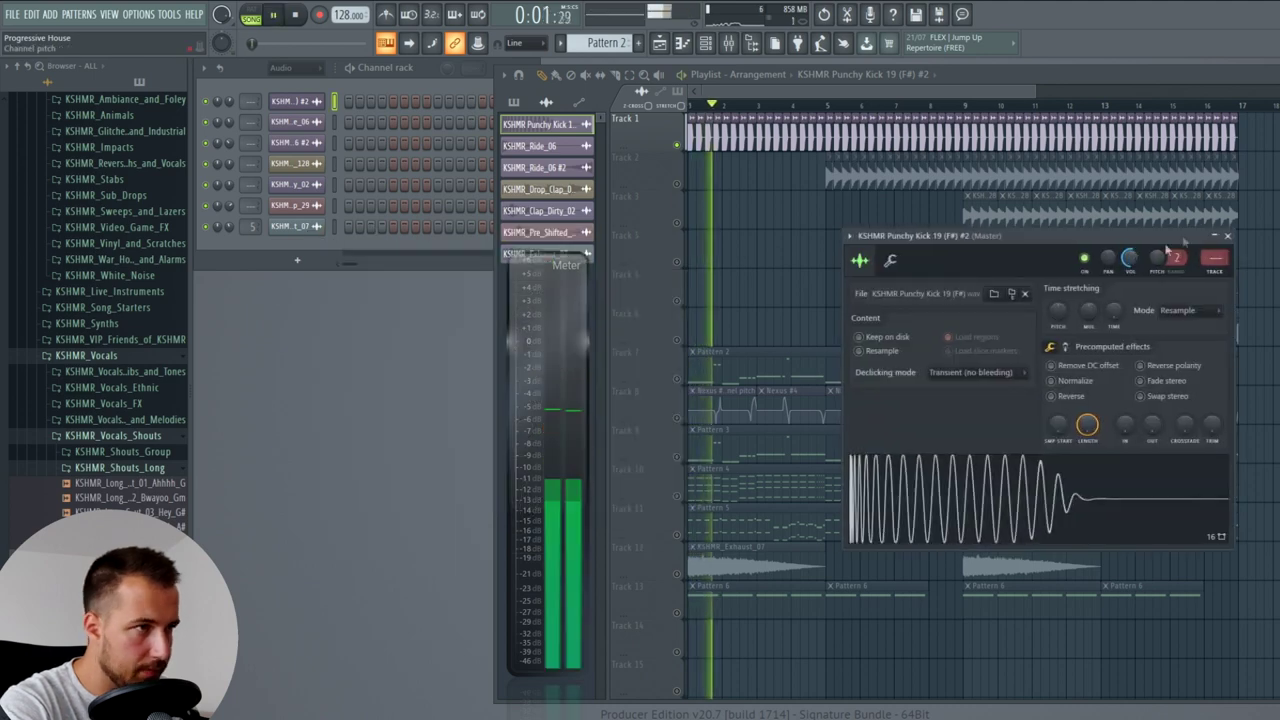
{"action": "key", "text": "space"}
{"action": "left_click", "coordinate": [1228, 236]}
- Solo the ride on Track 2, play it from bar 5 and set the KSHMR_Ride_06 sample volume to 39%
{"action": "right_click", "coordinate": [678, 184]}
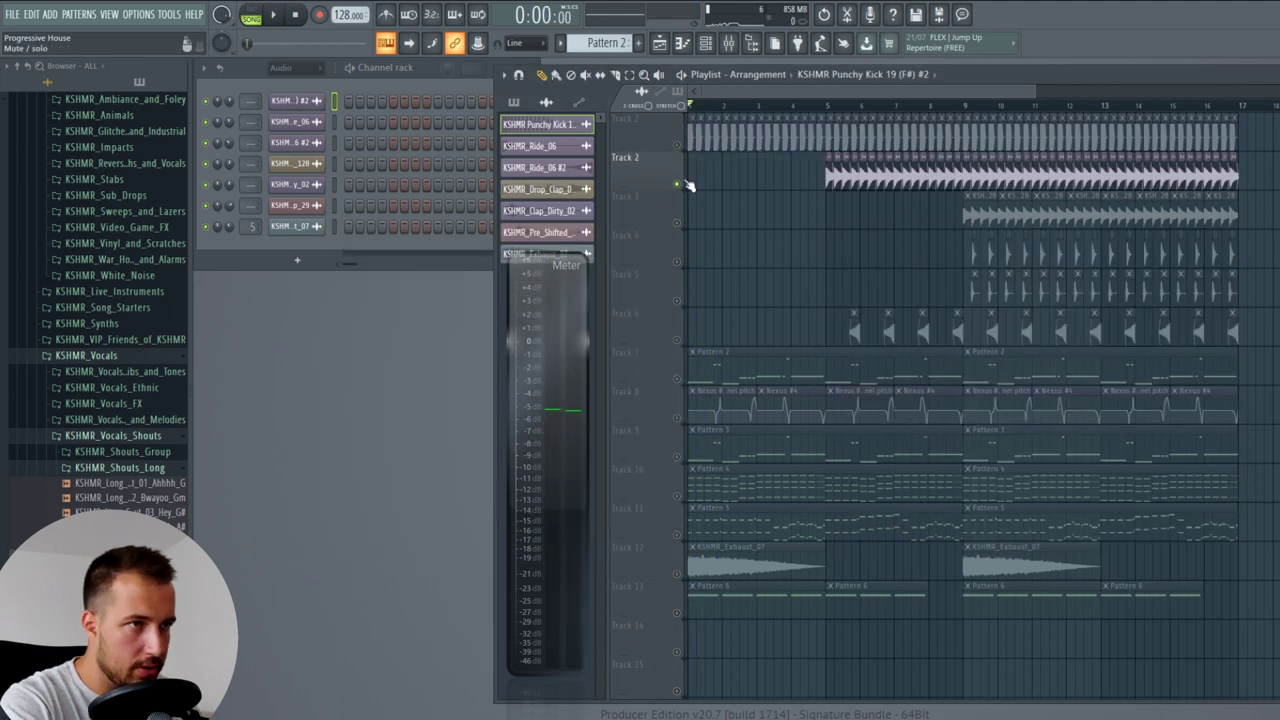
{"action": "left_click", "coordinate": [828, 106]}
{"action": "key", "text": "space"}
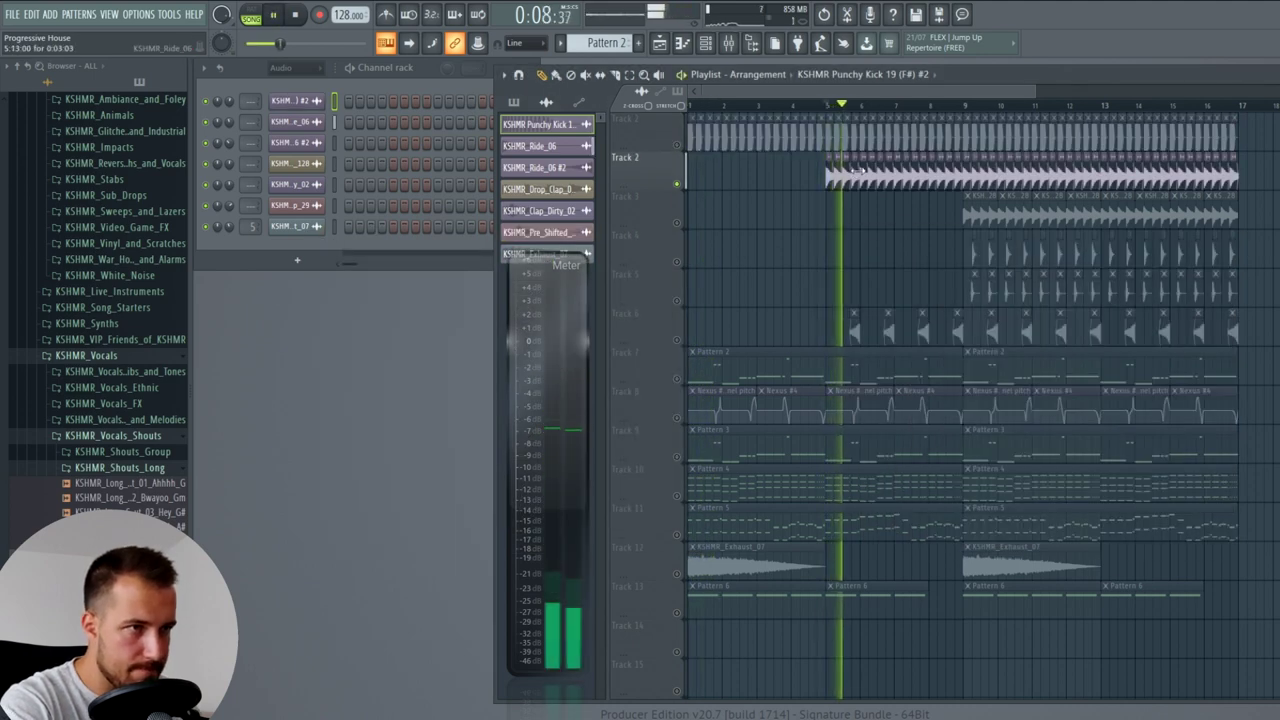
{"action": "key", "text": "space"}
{"action": "double_click", "coordinate": [861, 171]}
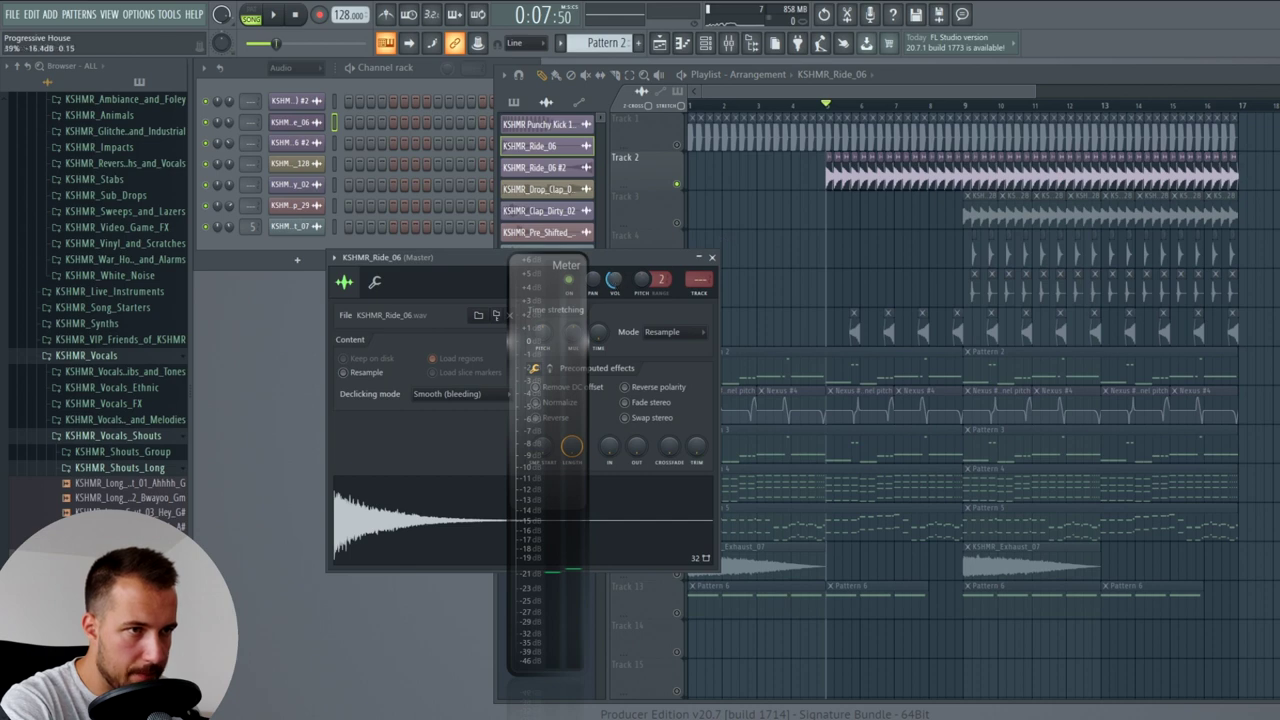
{"action": "key", "text": "space"}
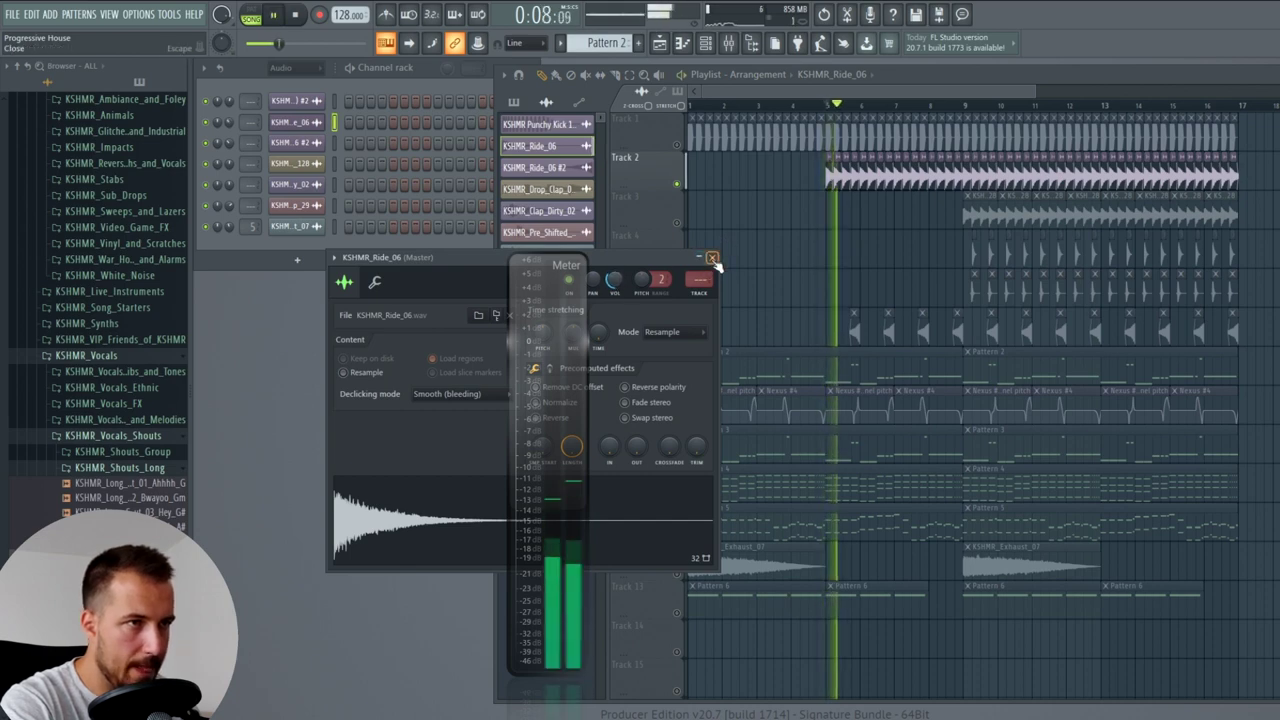
{"action": "left_click", "coordinate": [712, 259]}
{"action": "key", "text": "space"}
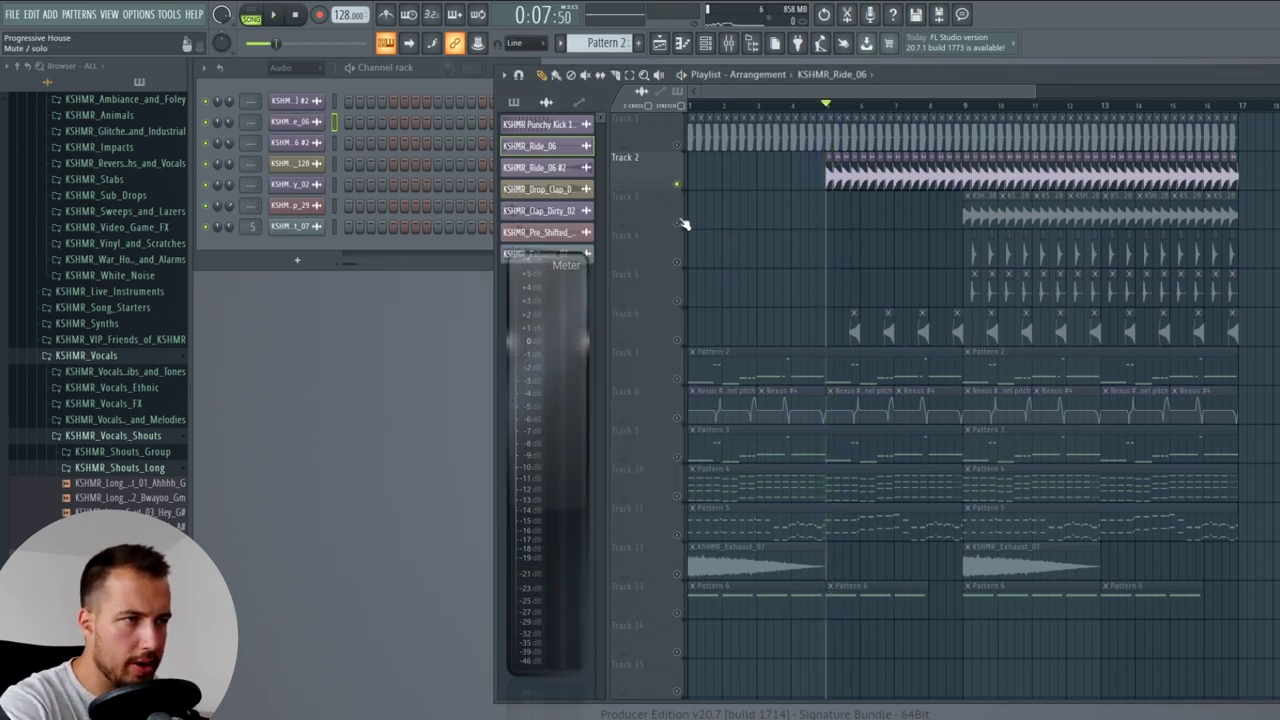
- Solo the drop clap loop on Track 3, play it from bar 9 and set its sample volume to 49%
{"action": "left_click", "coordinate": [966, 106]}
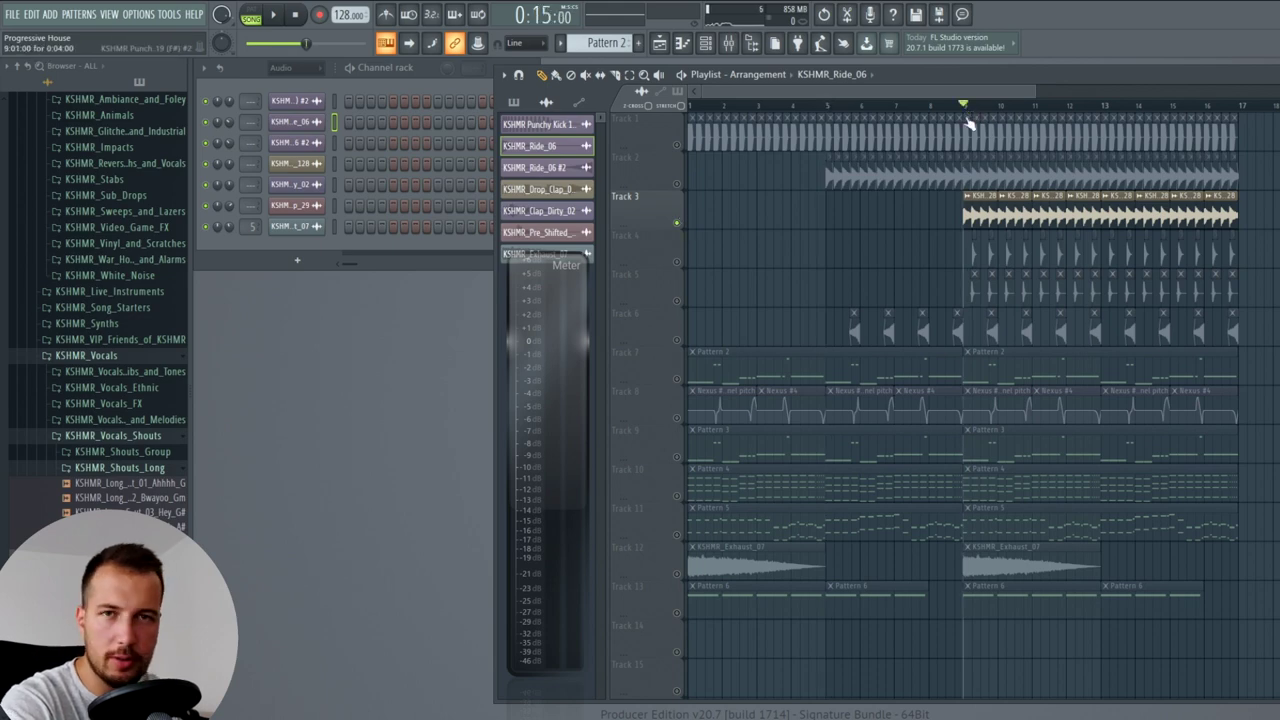
{"action": "double_click", "coordinate": [981, 207]}
{"action": "key", "text": "space"}
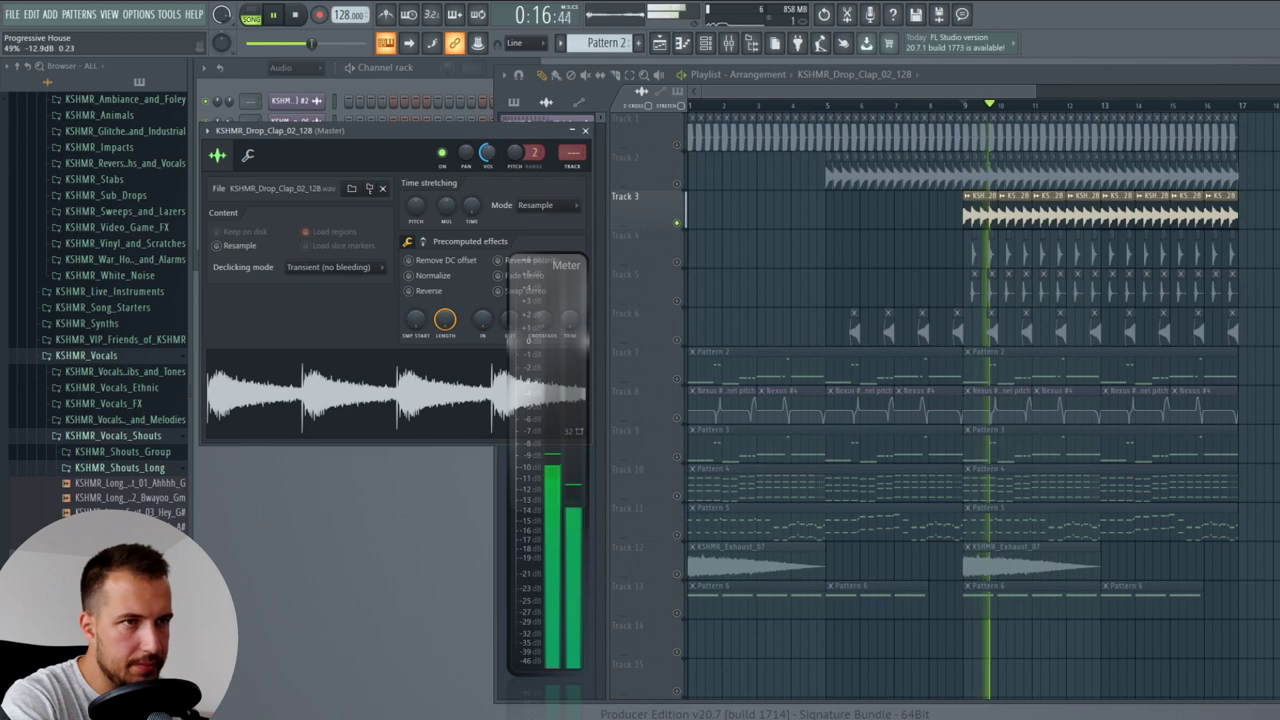
{"action": "key", "text": "space"}
{"action": "left_click", "coordinate": [586, 131]}
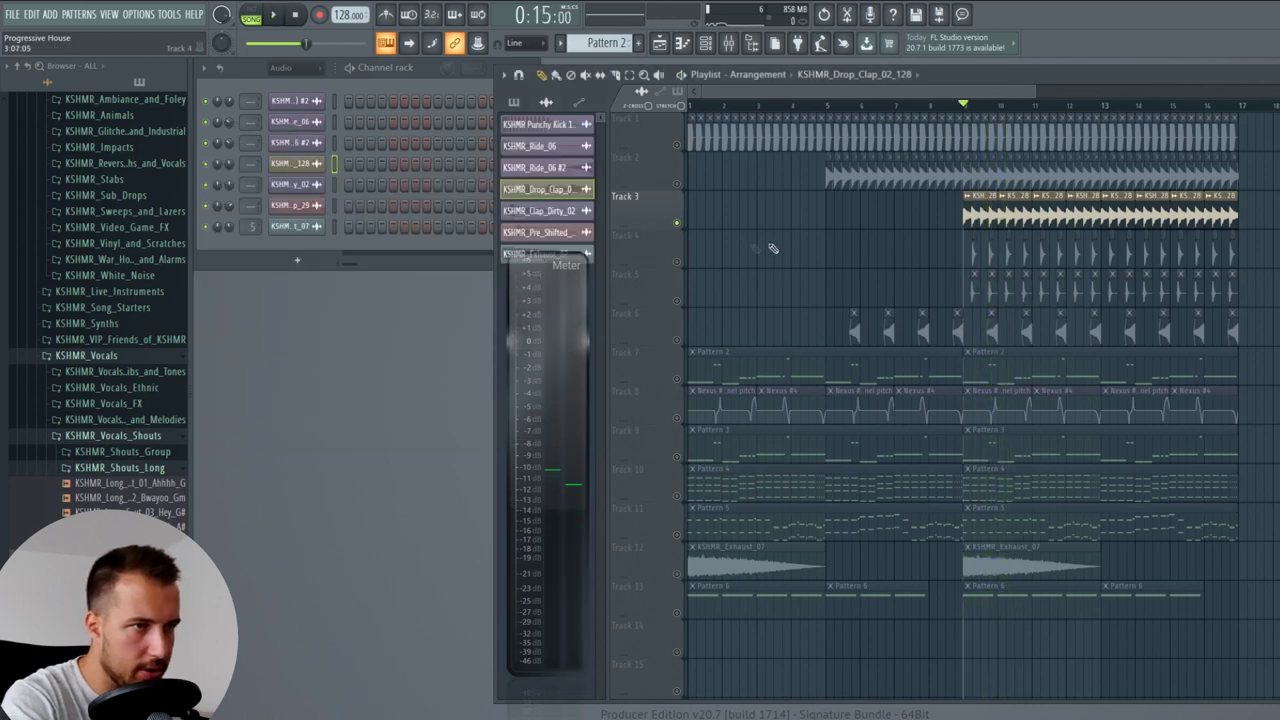
- Solo the clap tracks 4 and 5 together, play them and balance the clap sample volume against the peak meter
{"action": "left_click", "coordinate": [682, 264]}
{"action": "left_click", "coordinate": [675, 300], "text": "ctrl"}
{"action": "key", "text": "space"}
{"action": "key", "text": "space"}
{"action": "double_click", "coordinate": [972, 286]}
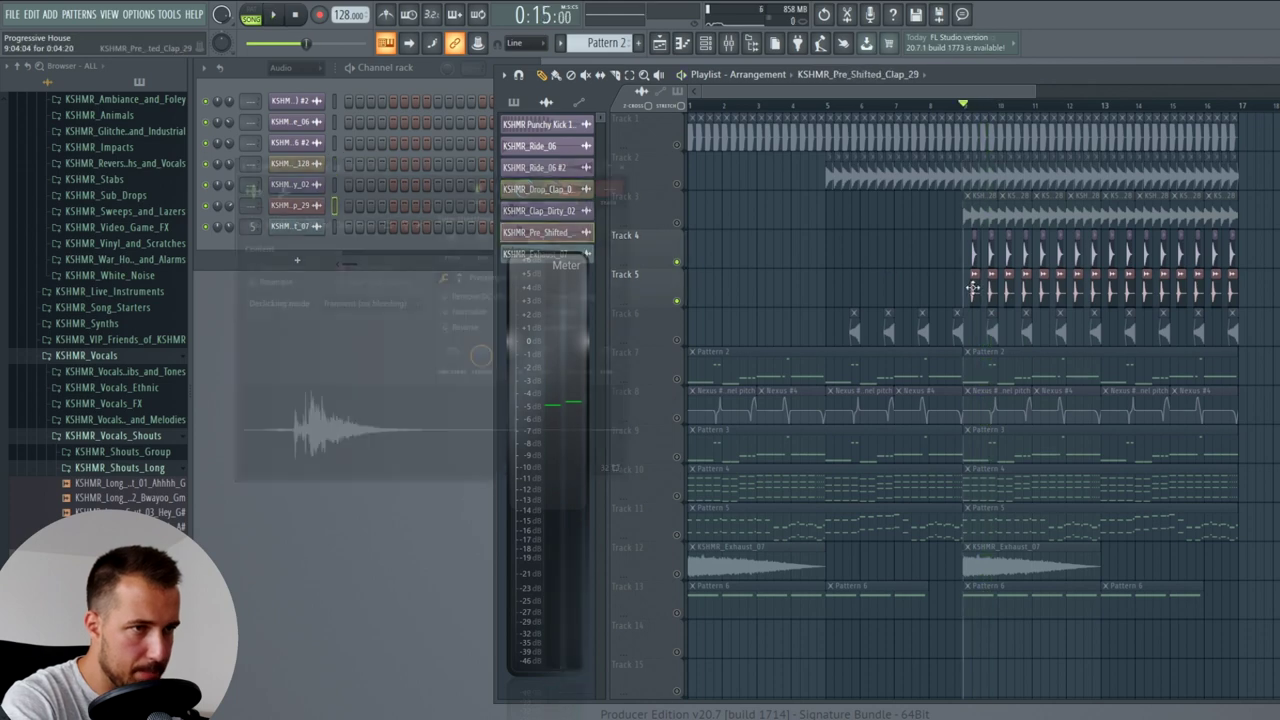
{"action": "key", "text": "space"}
{"action": "left_click", "coordinate": [621, 167]}
{"action": "key", "text": "space"}
- Solo Pattern 2 on Track 7 and set the Nexus #2 channel volume to 78% while checking playback
{"action": "left_click", "coordinate": [677, 378]}
{"action": "left_click", "coordinate": [724, 107]}
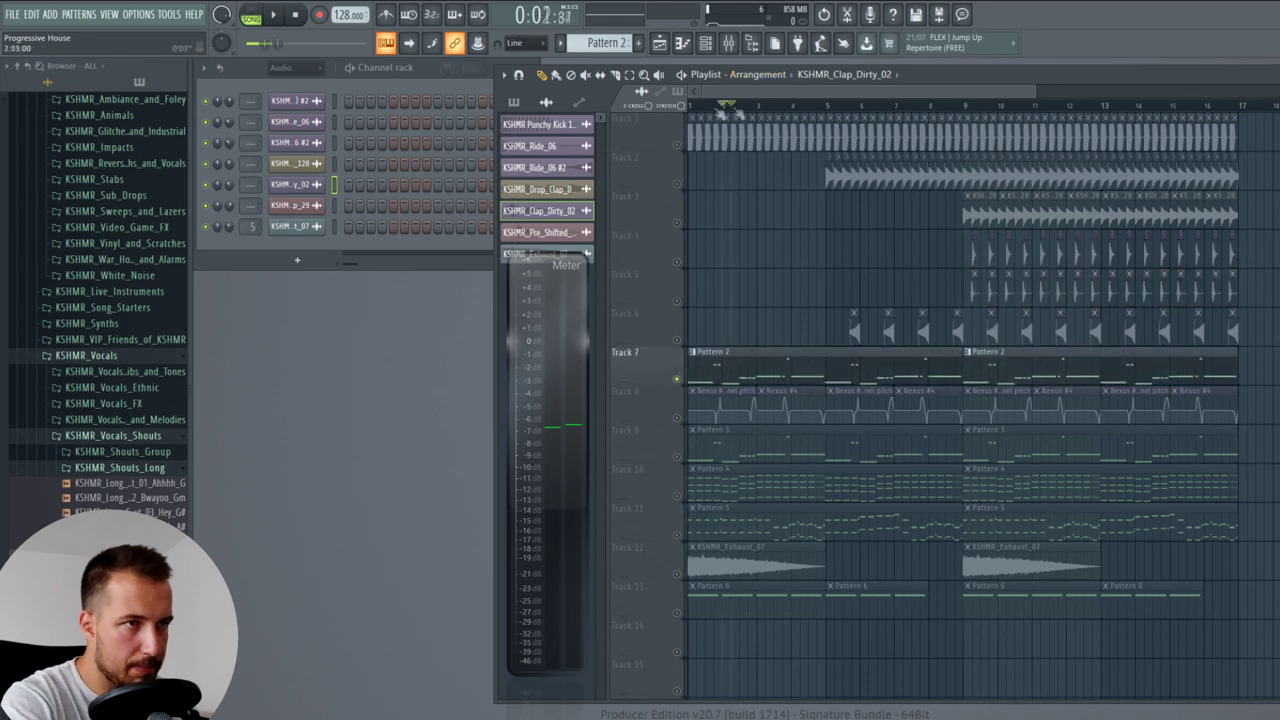
{"action": "left_click", "coordinate": [729, 372]}
{"action": "key", "text": "space"}
{"action": "key", "text": "space"}
{"action": "double_click", "coordinate": [750, 375]}
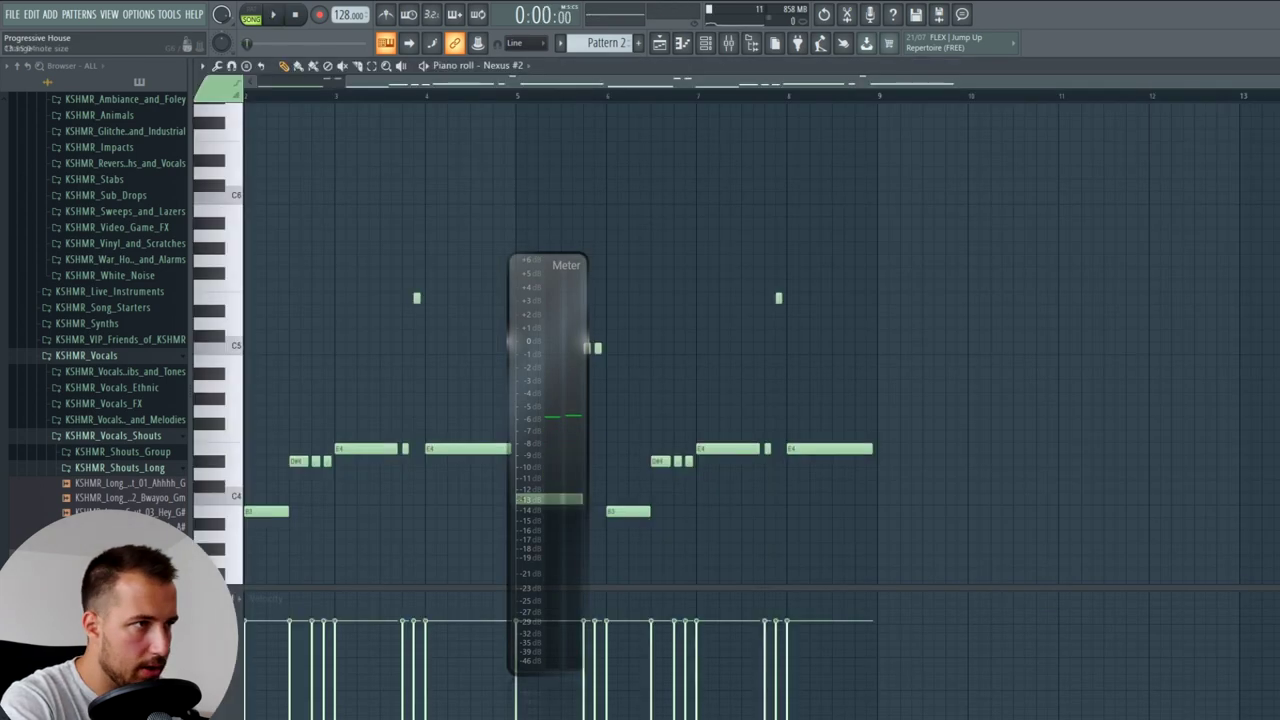
{"action": "left_click", "coordinate": [1270, 68]}
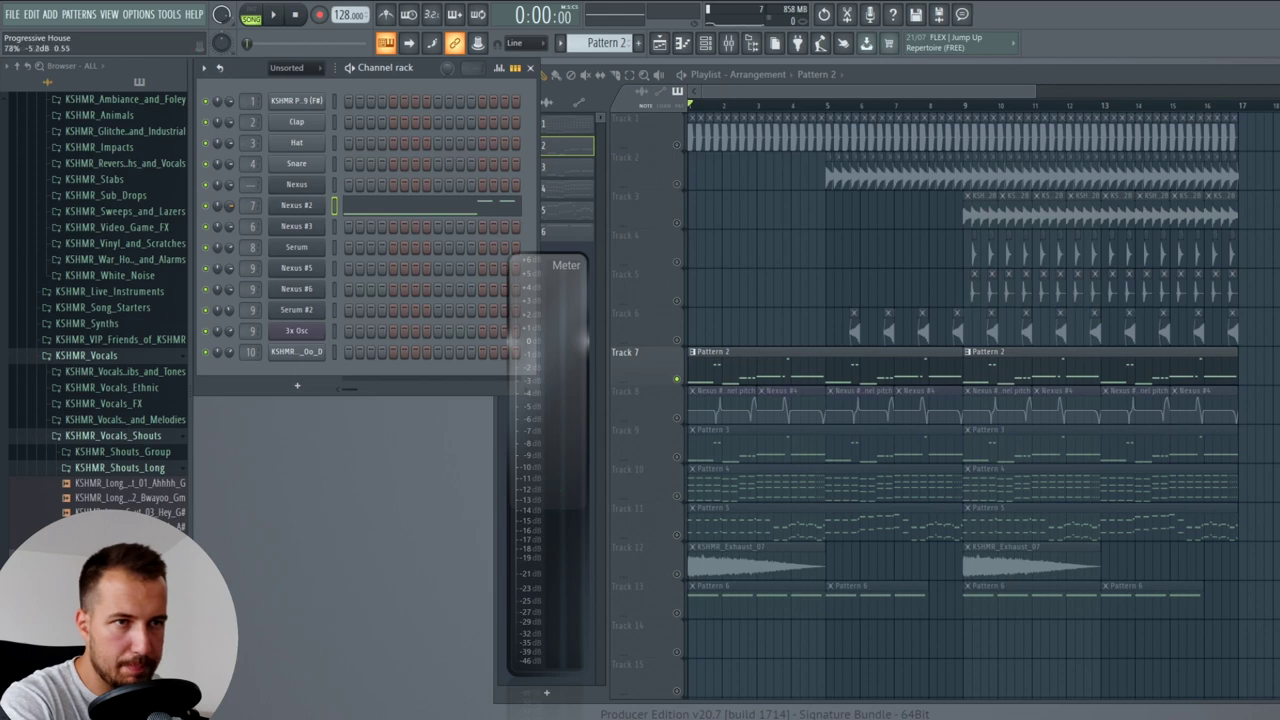
{"action": "key", "text": "space"}
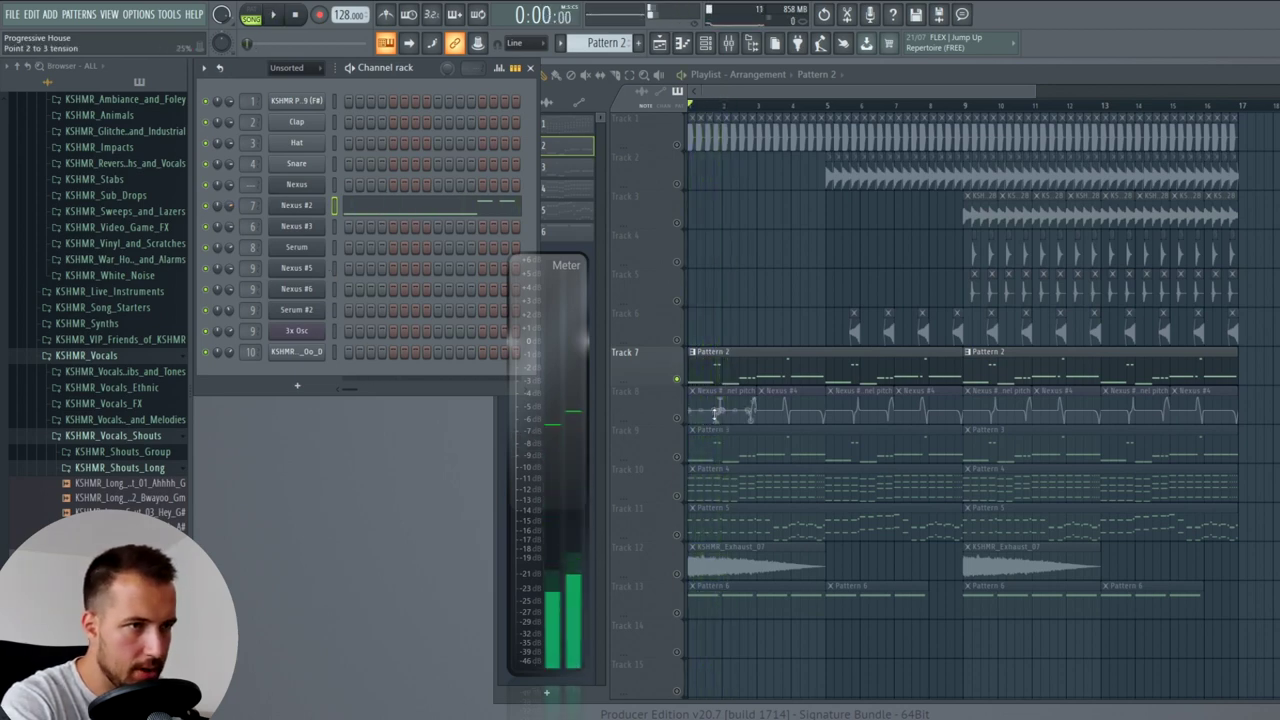
- Play Pattern 3 on Track 9 soloed and set the Nexus #3 channel volume to 78%
{"action": "left_click", "coordinate": [728, 449]}
{"action": "key", "text": "space"}
{"action": "key", "text": "space"}
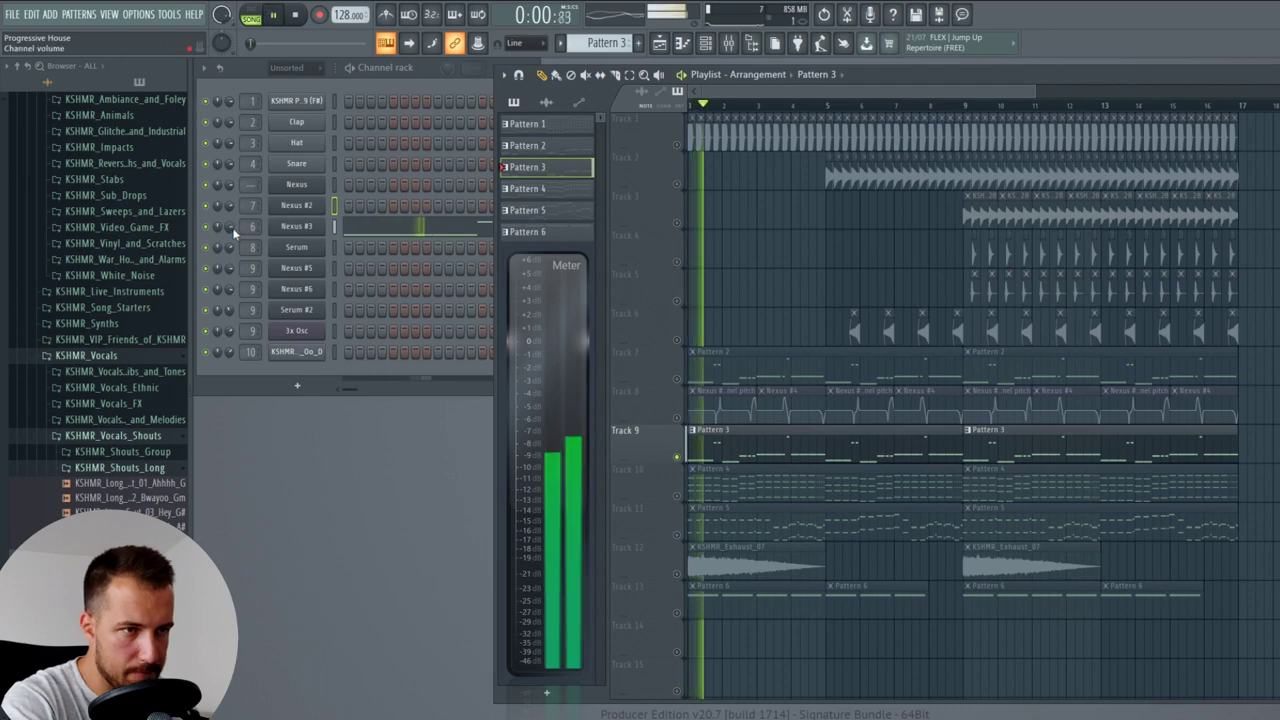
{"action": "left_click", "coordinate": [232, 228]}
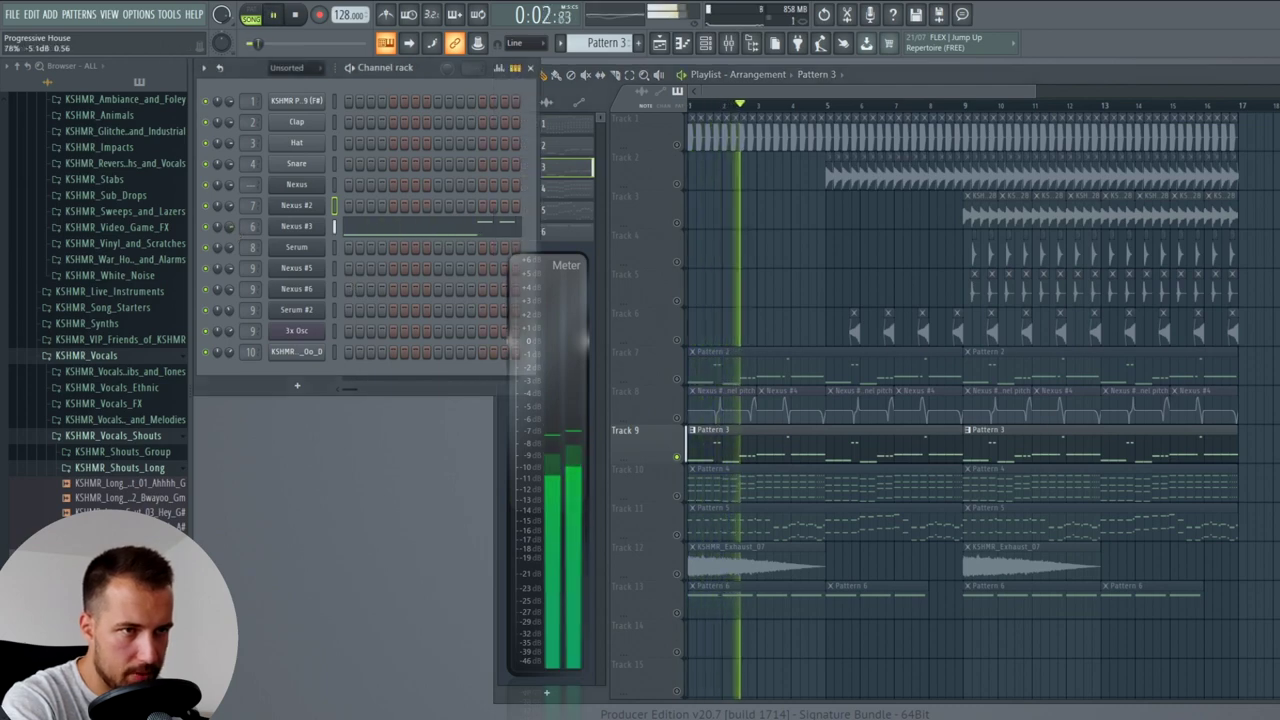
{"action": "key", "text": "space"}
- Play Pattern 4 on Track 10 soloed and set the Serum channel volume to 68%
{"action": "left_click", "coordinate": [767, 479]}
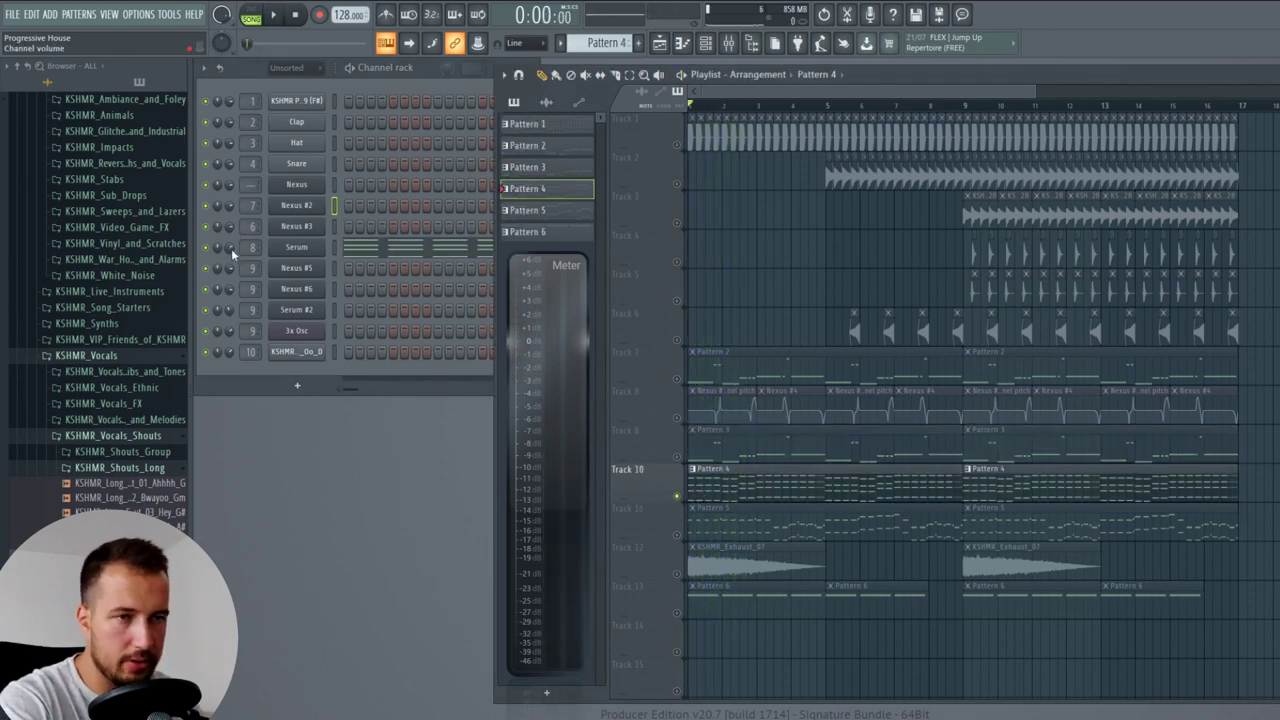
{"action": "key", "text": "space"}
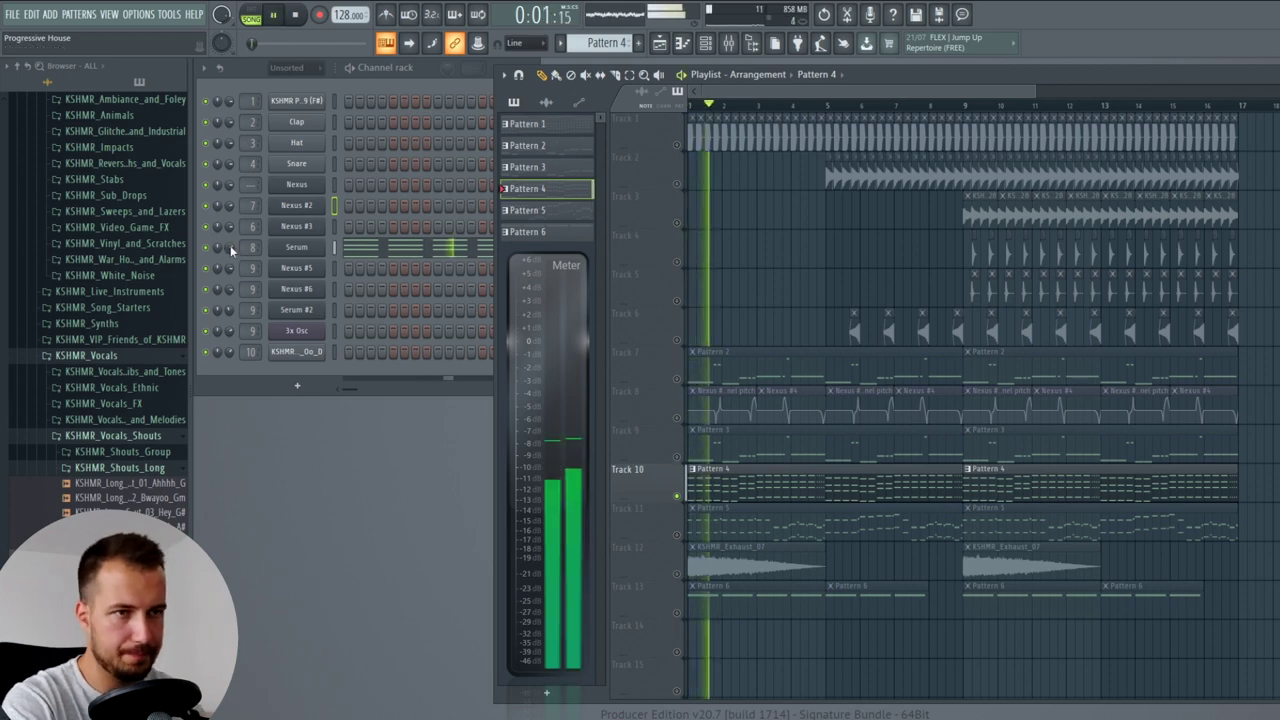
{"action": "left_click", "coordinate": [232, 251]}
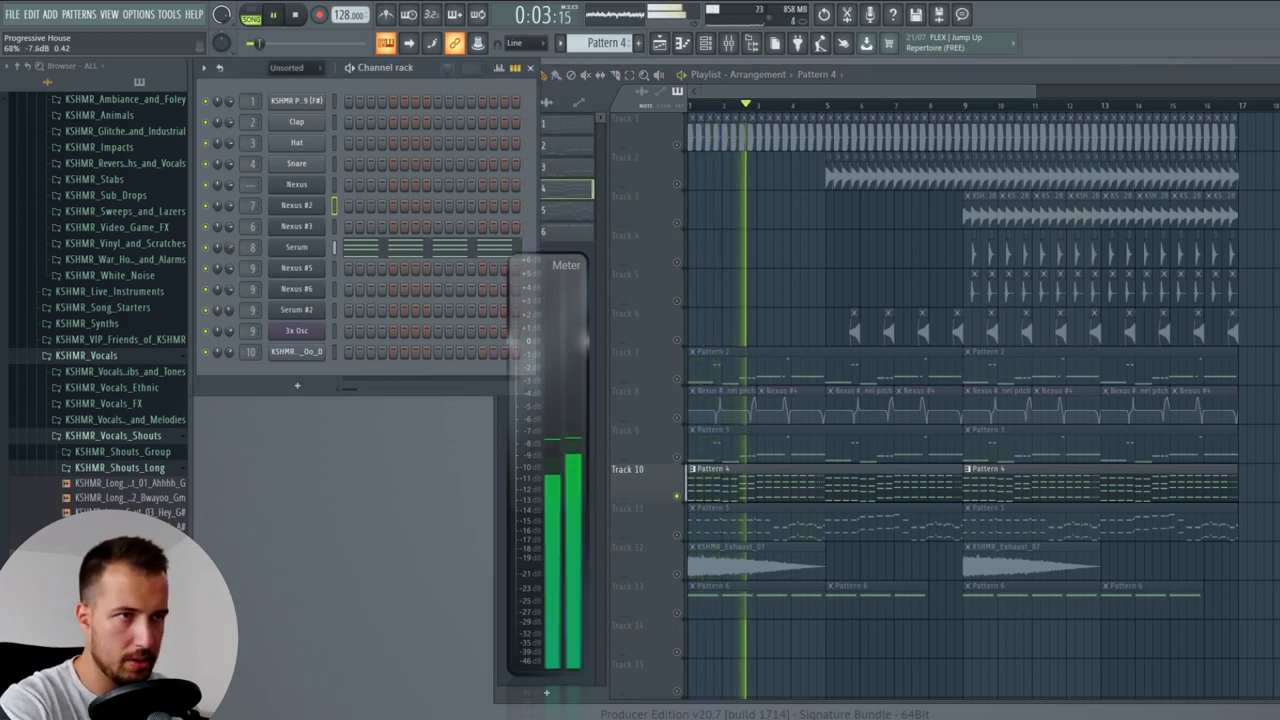
{"action": "key", "text": "space"}
- Examine the Serum mixer track's Fruity Parametric EQ 2 curve during playback, then close the EQ and mixer
{"action": "key", "text": "F9"}
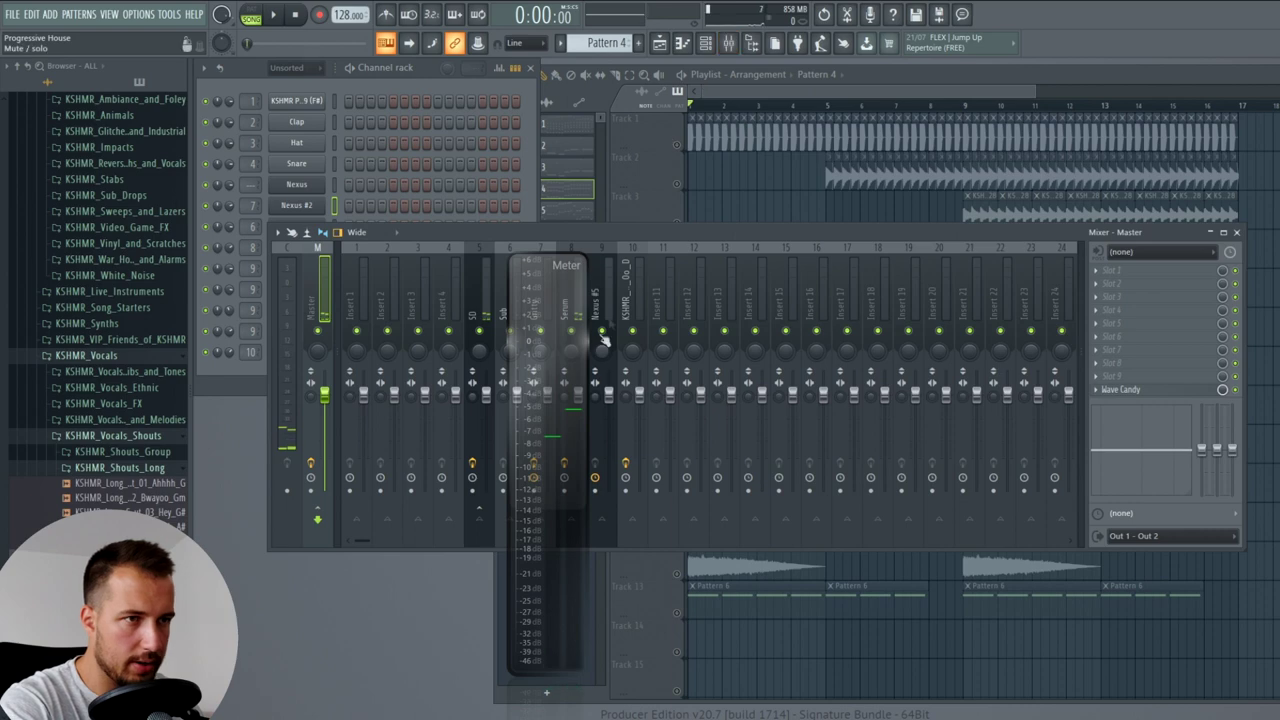
{"action": "left_click", "coordinate": [572, 281]}
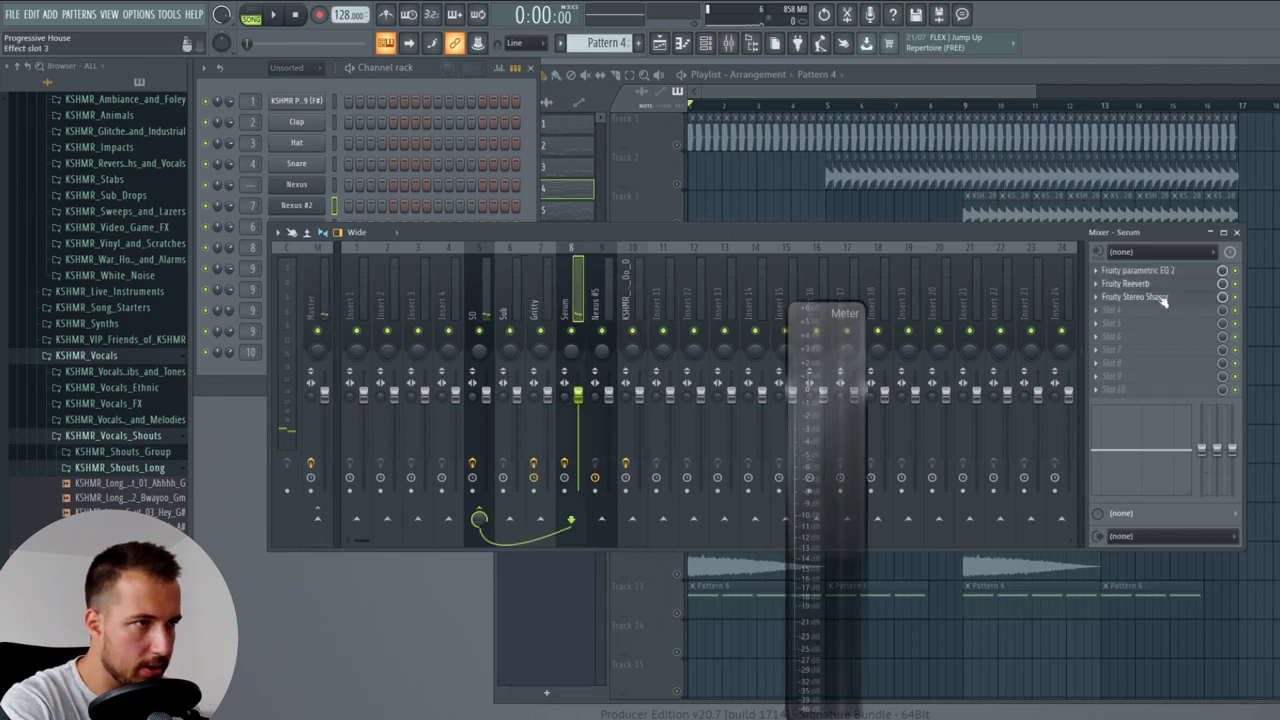
{"action": "left_click", "coordinate": [1150, 271]}
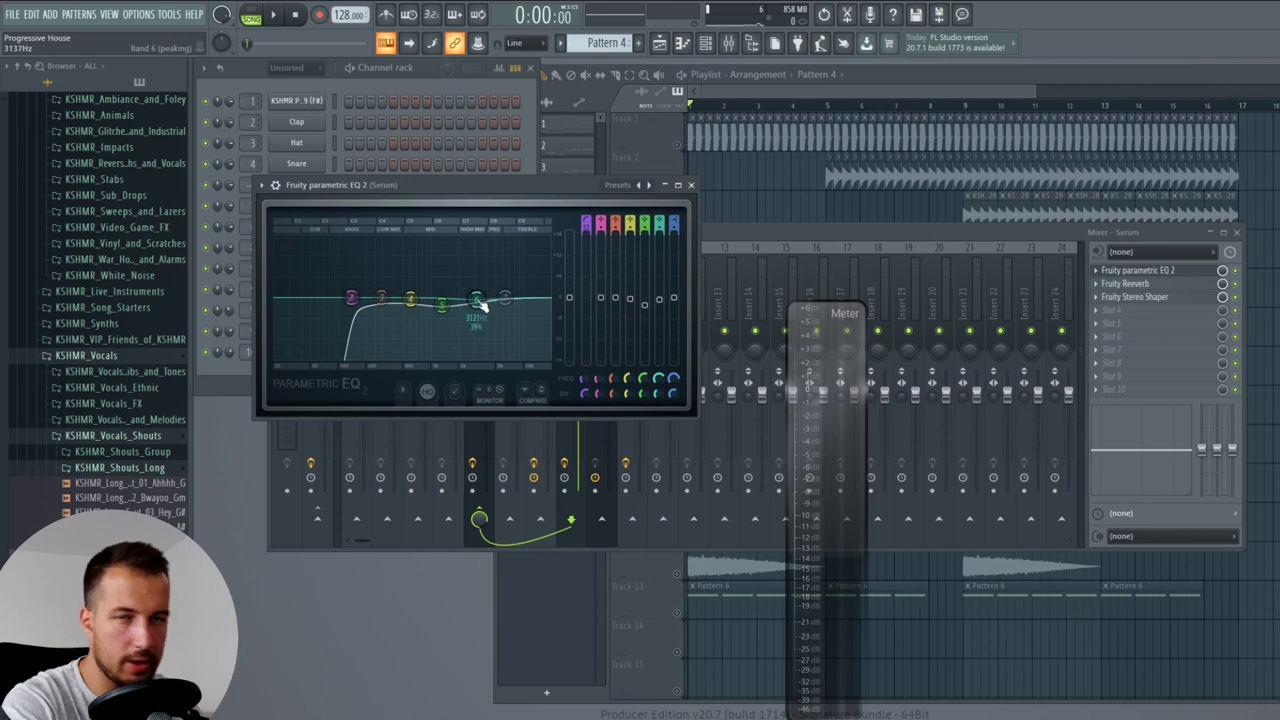
{"action": "key", "text": "space"}
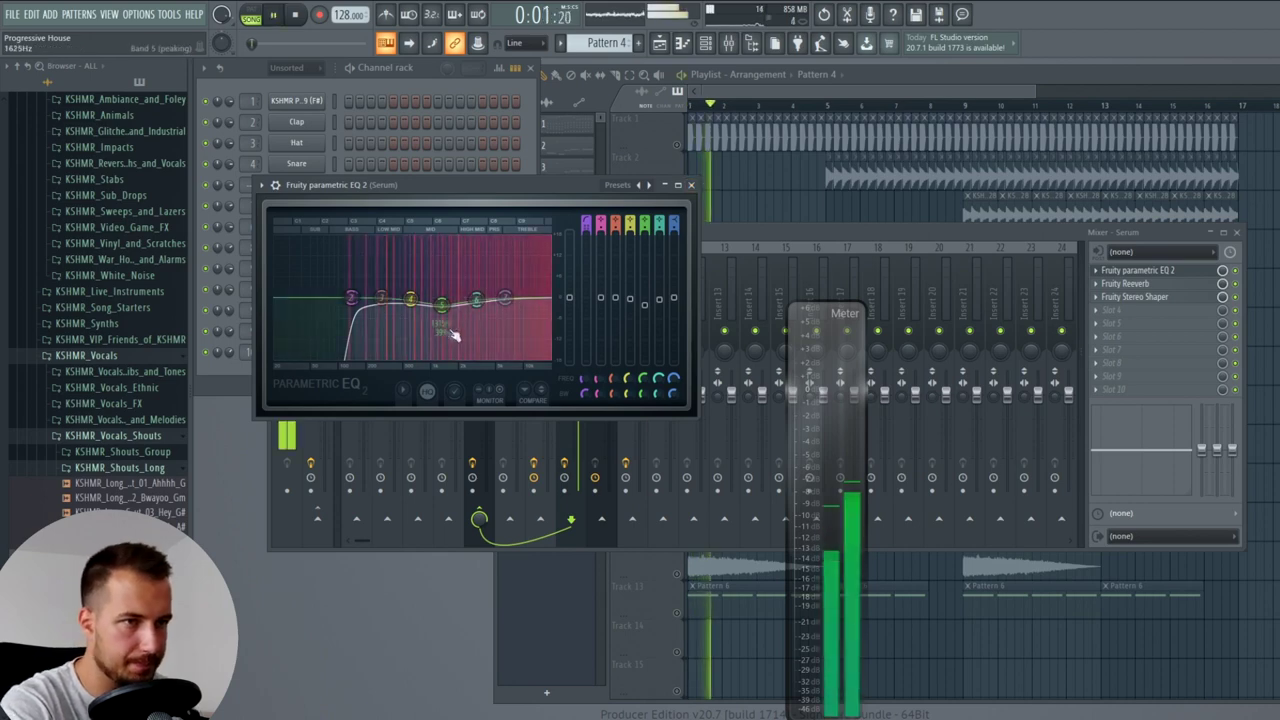
{"action": "left_click", "coordinate": [690, 185]}
{"action": "left_click", "coordinate": [1237, 233]}
{"action": "key", "text": "space"}
- Move the floating peak meter clear of the working area and play Pattern 5 on Track 11 soloed
{"action": "left_click_drag", "start_coordinate": [811, 400], "coordinate": [1249, 322]}
{"action": "left_click", "coordinate": [690, 533]}
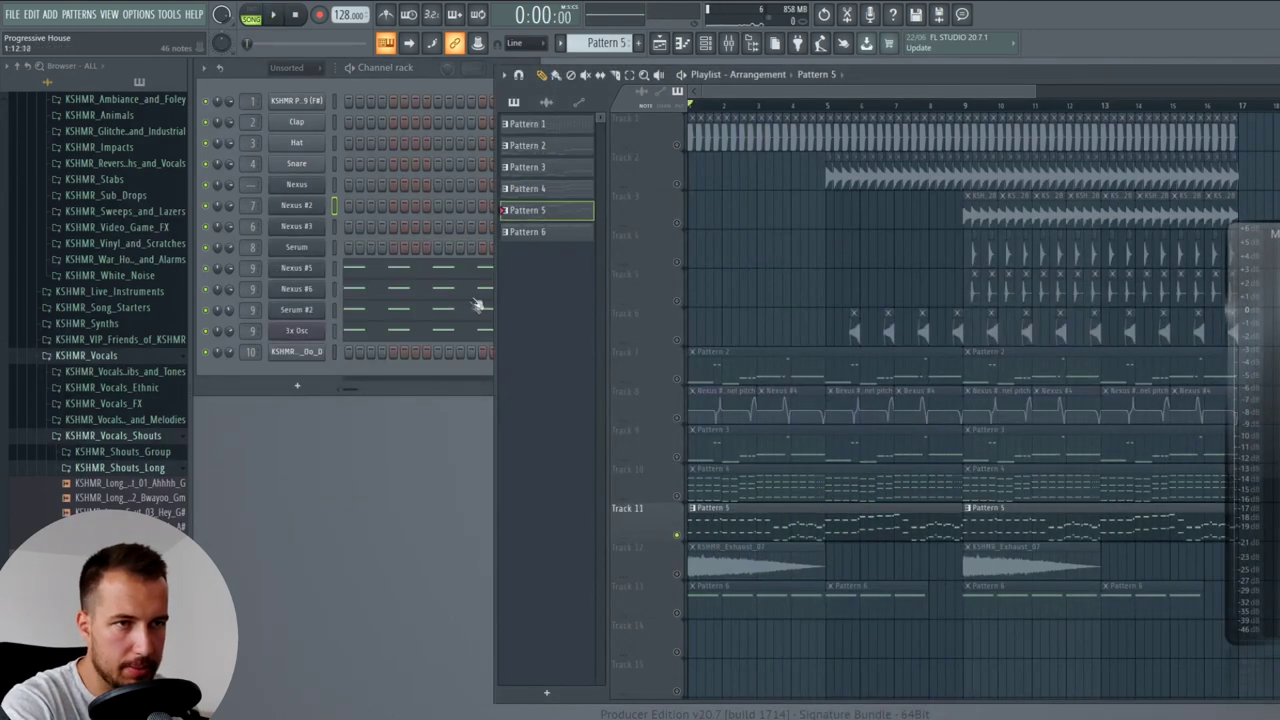
{"action": "key", "text": "space"}
{"action": "key", "text": "space"}
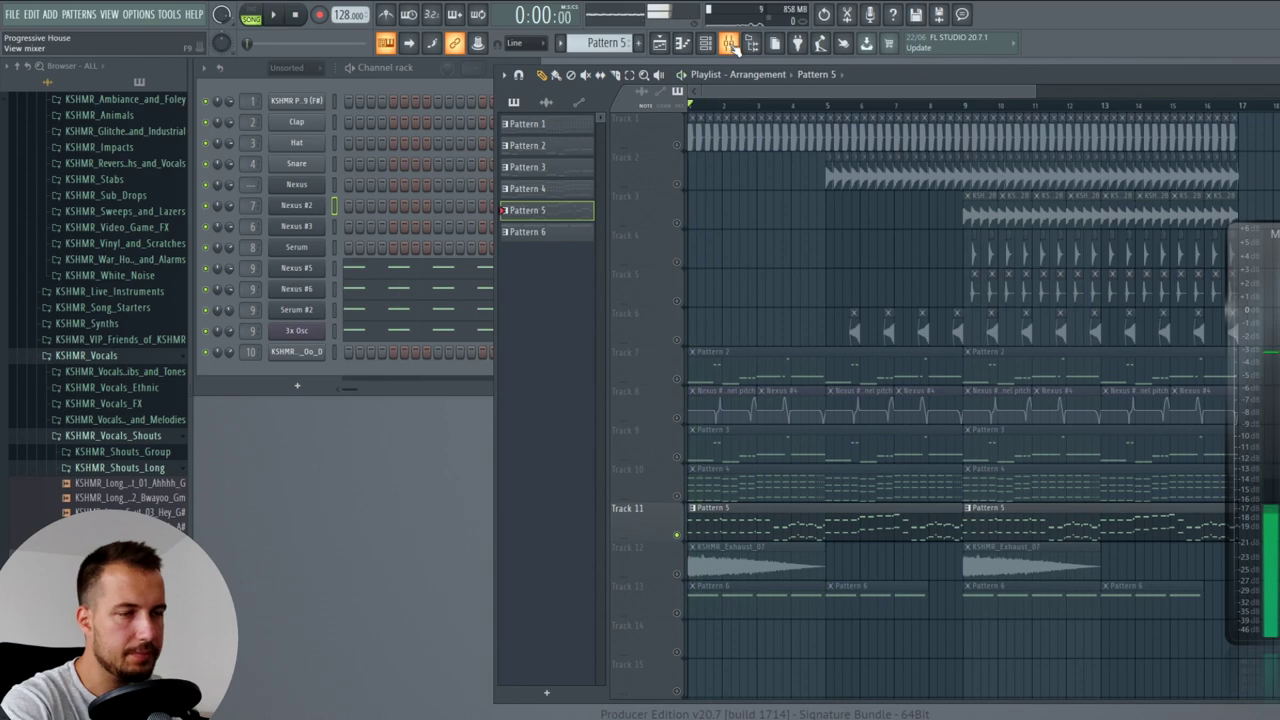
- Add Fruity Parametric EQ 2 to slot 1 of the Nexus #5 mixer track and shape band 1 into a steep low cut
{"action": "left_click", "coordinate": [729, 43]}
{"action": "left_click", "coordinate": [611, 283]}
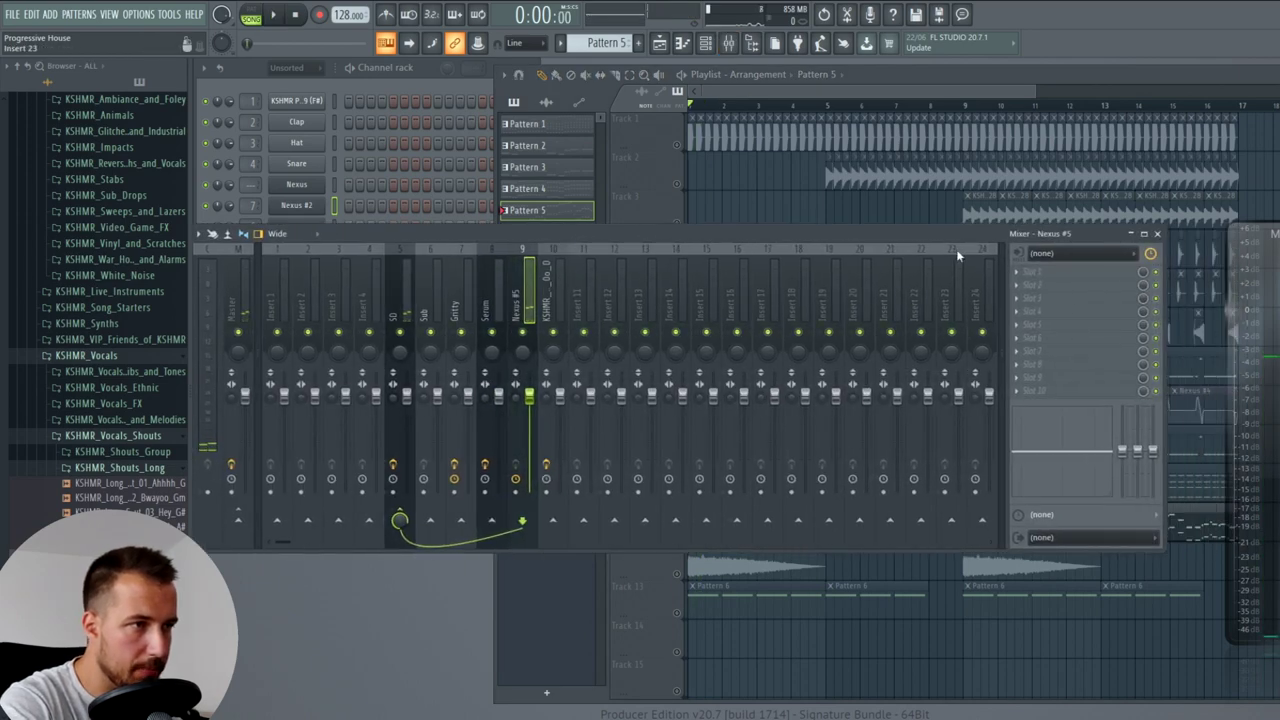
{"action": "left_click", "coordinate": [1033, 274]}
{"action": "left_click", "coordinate": [840, 487]}
{"action": "right_click", "coordinate": [336, 317]}
{"action": "mouse_move", "coordinate": [362, 356]}
{"action": "left_click", "coordinate": [425, 397]}
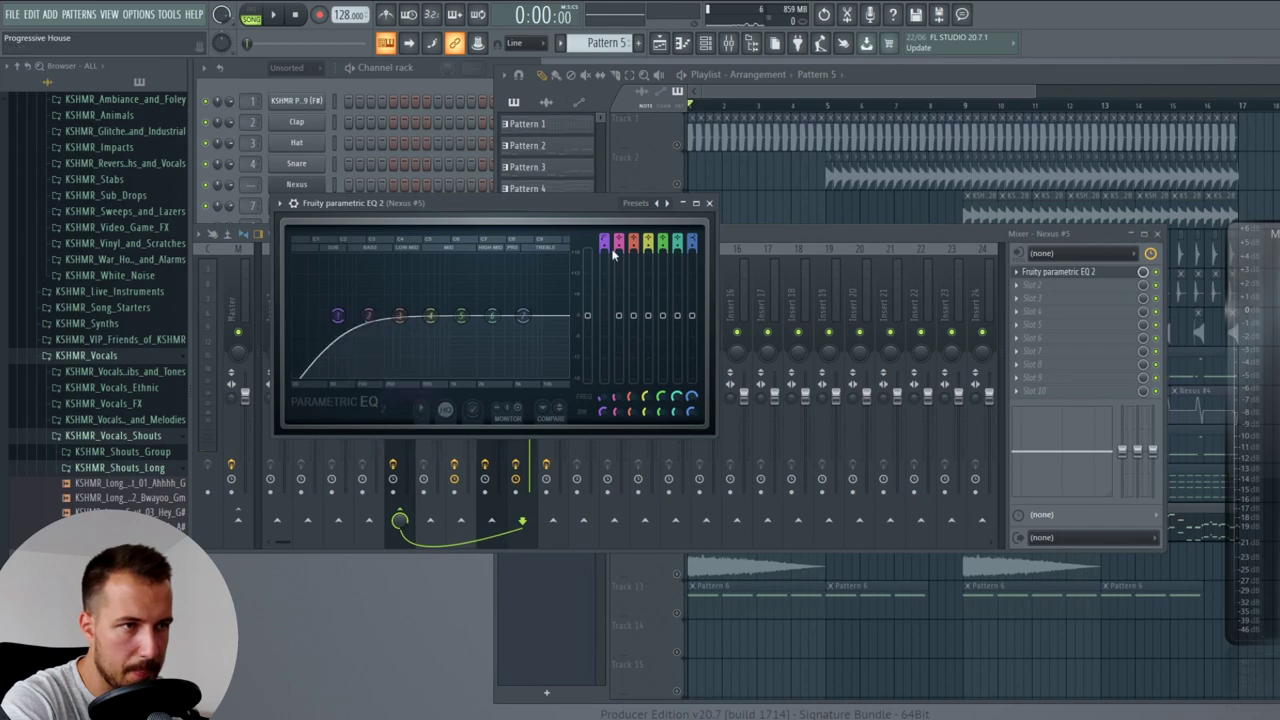
{"action": "left_click_drag", "start_coordinate": [341, 315], "coordinate": [366, 315]}
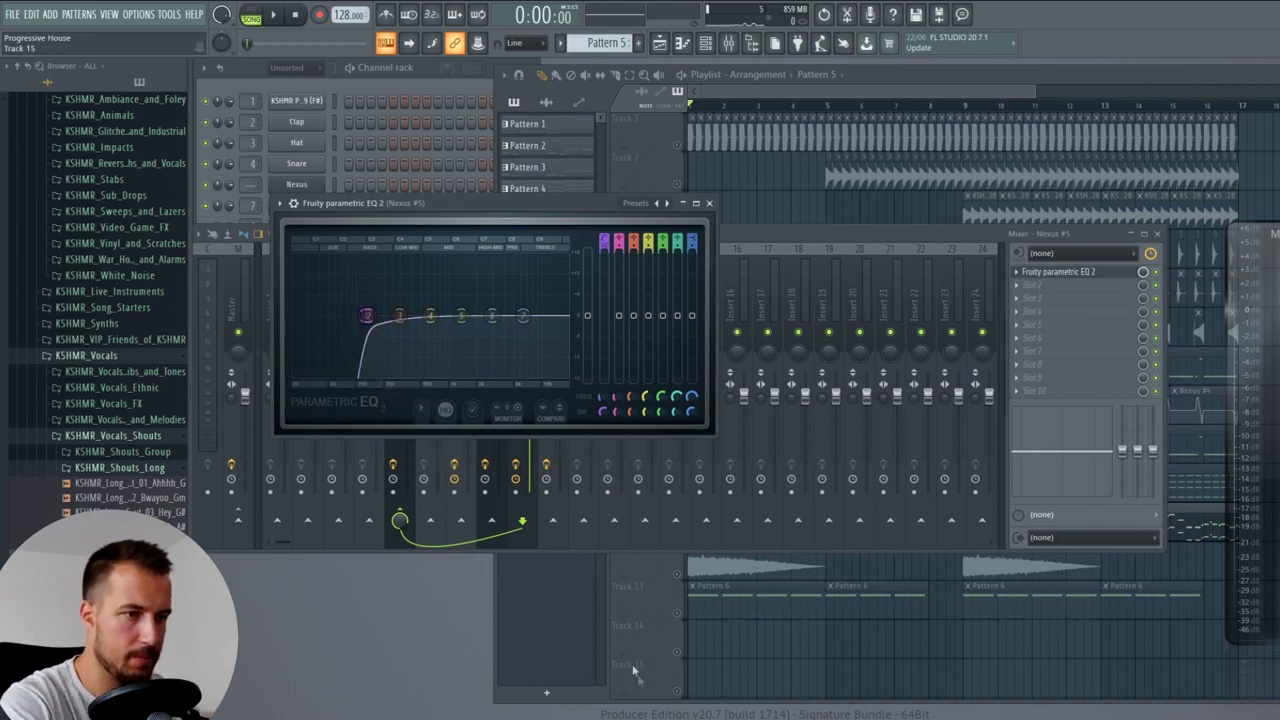
{"action": "left_click", "coordinate": [1058, 271]}
- Add Fruity Stereo Shaper to slot 2 of the Nexus #5 mixer track, load a preset and play Pattern 5
{"action": "left_click", "coordinate": [1028, 287]}
{"action": "mouse_move", "coordinate": [1040, 299]}
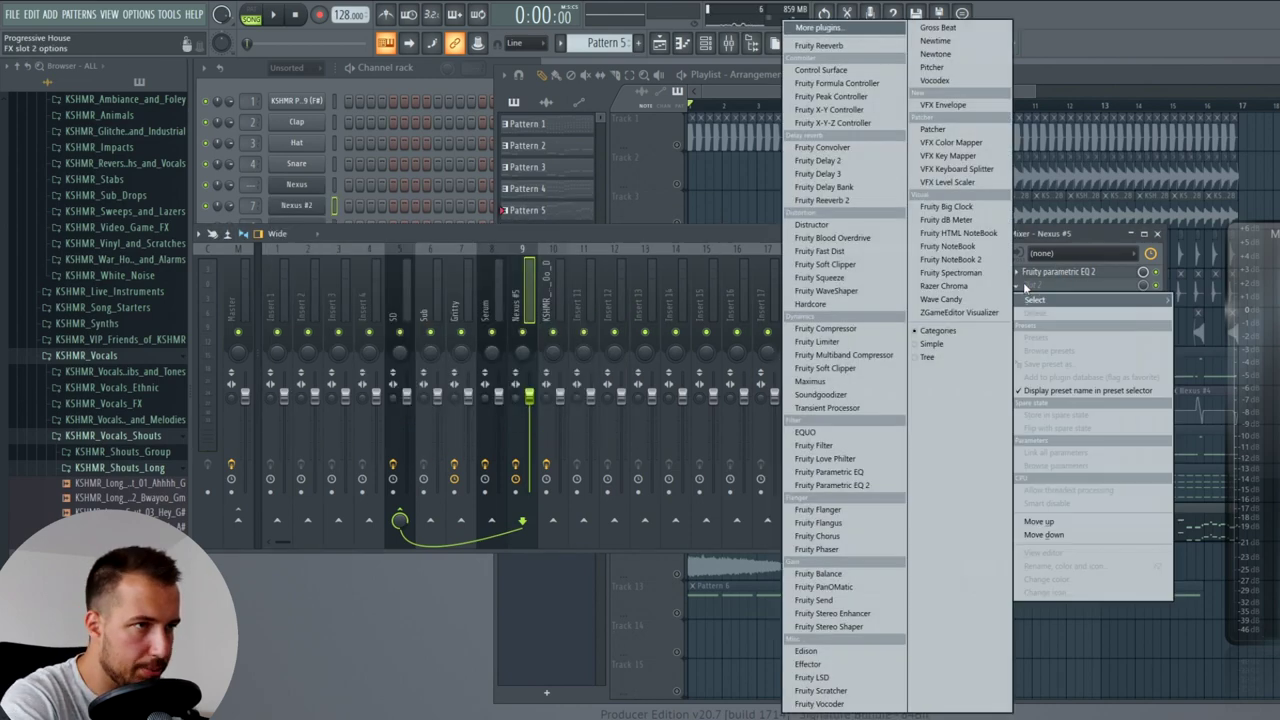
{"action": "left_click", "coordinate": [838, 627]}
{"action": "left_click", "coordinate": [297, 221]}
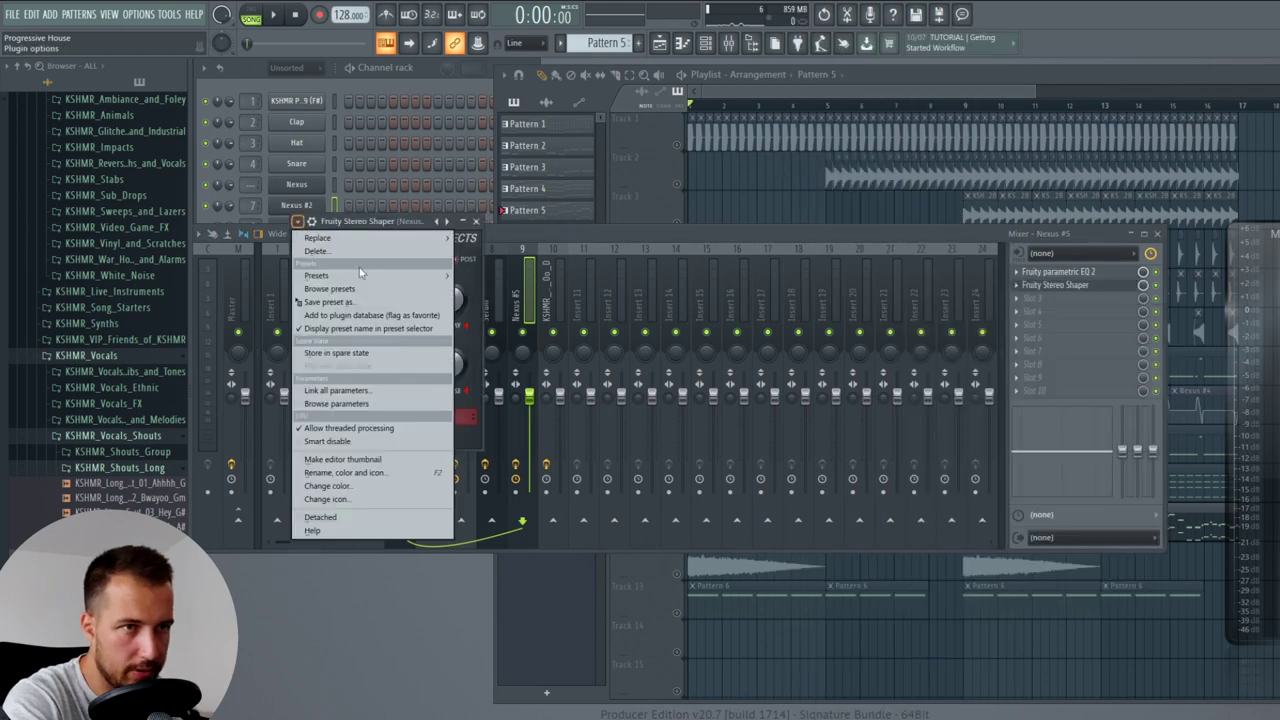
{"action": "mouse_move", "coordinate": [380, 250]}
{"action": "left_click", "coordinate": [505, 397]}
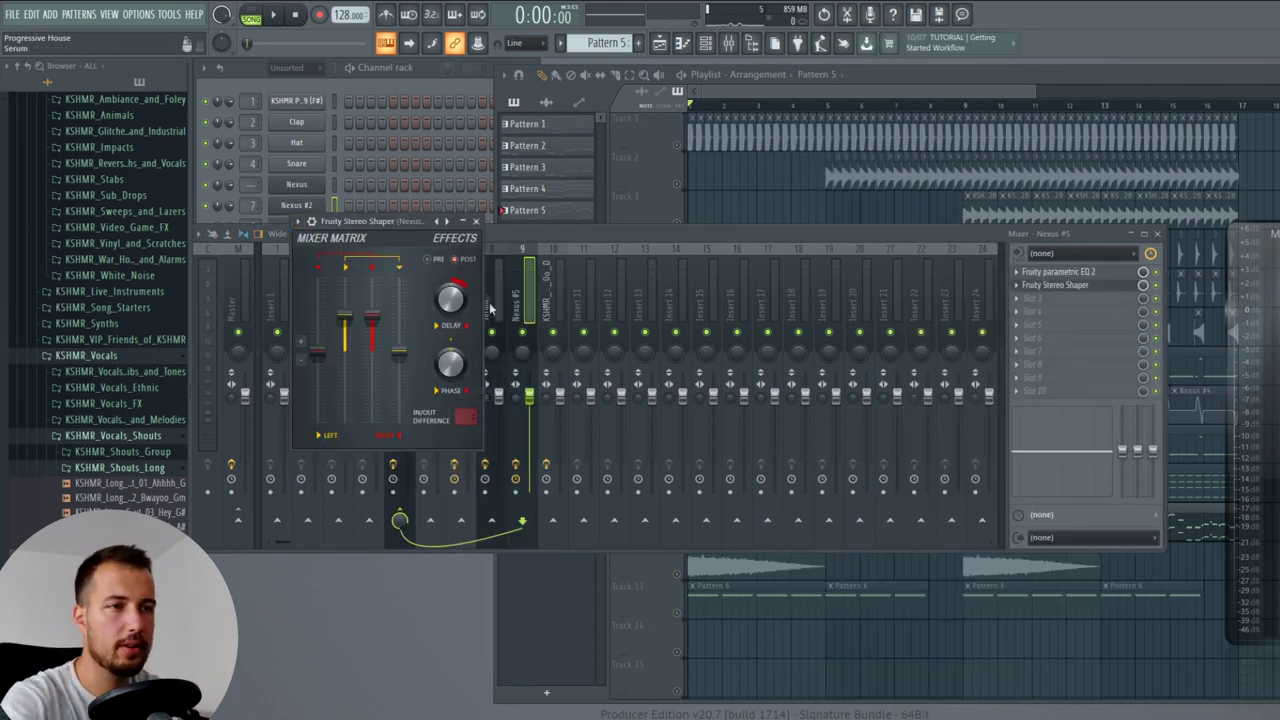
{"action": "left_click", "coordinate": [476, 221]}
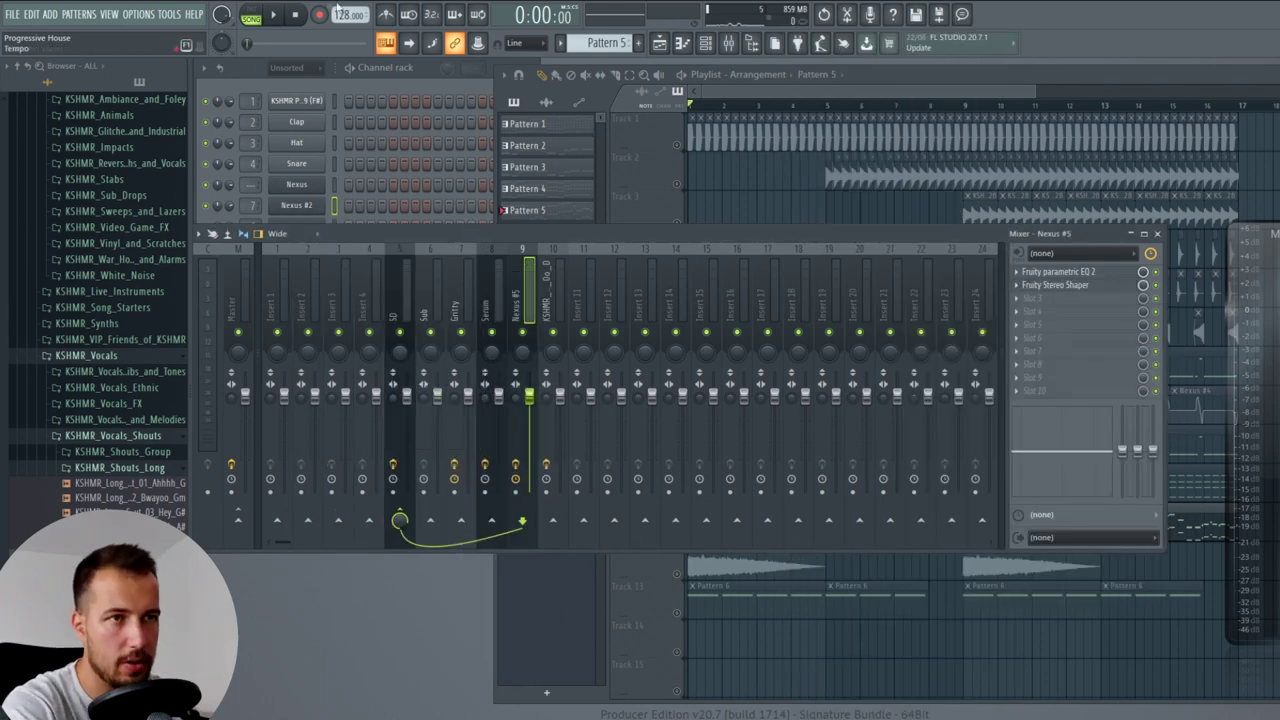
{"action": "left_click", "coordinate": [277, 17]}
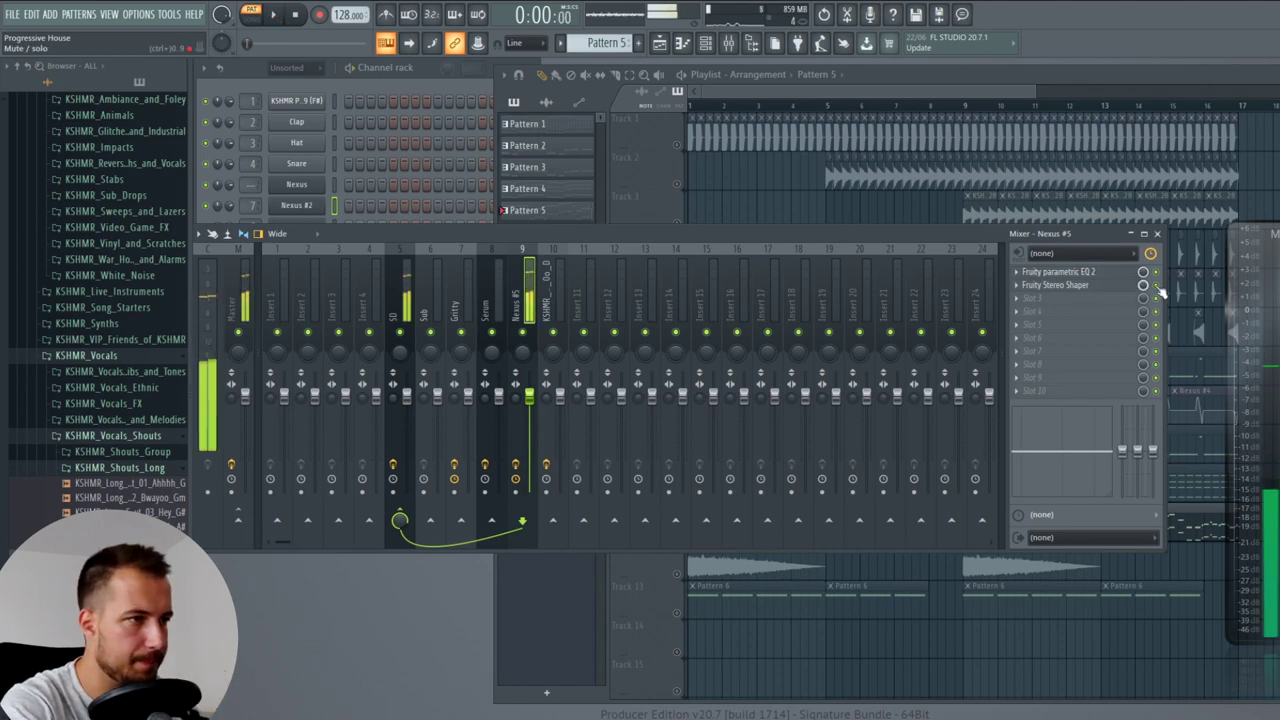
- Add Fruity Reeverb to slot 3 of the Nexus #5 mixer track and adjust its decay and reverb level while Pattern 5 plays
{"action": "key", "text": "space"}
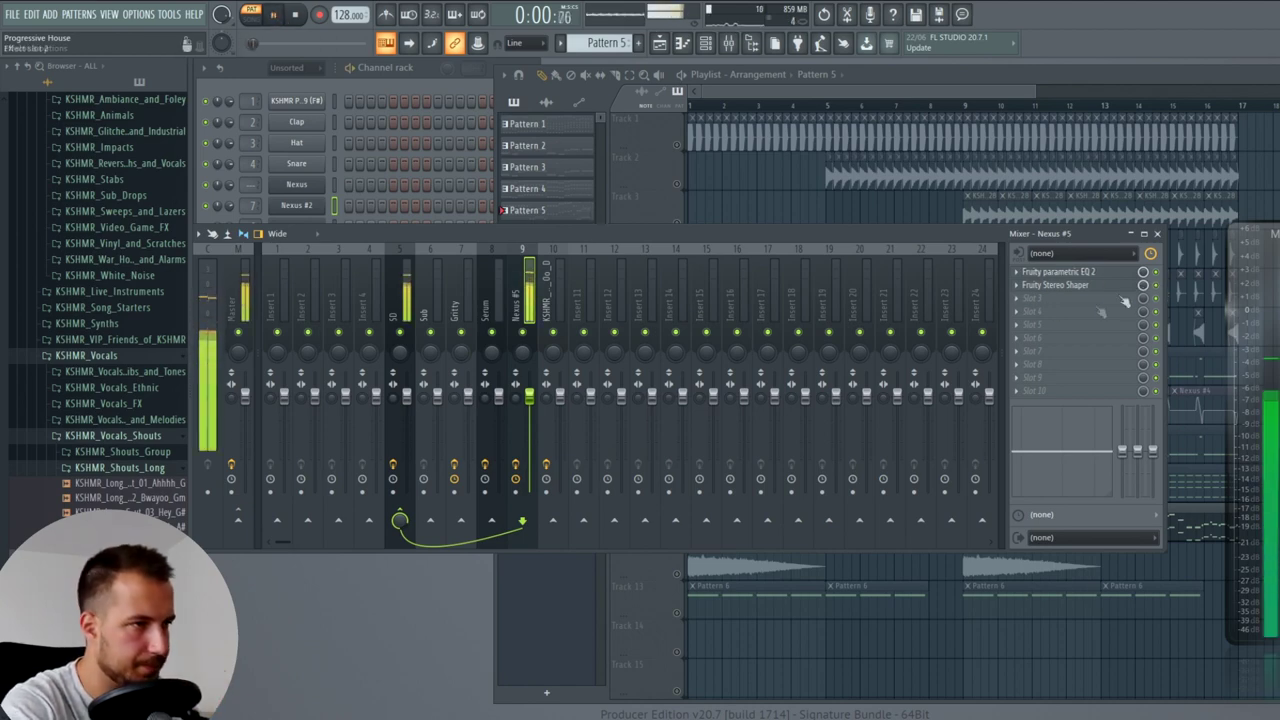
{"action": "left_click", "coordinate": [1057, 289]}
{"action": "left_click", "coordinate": [815, 42]}
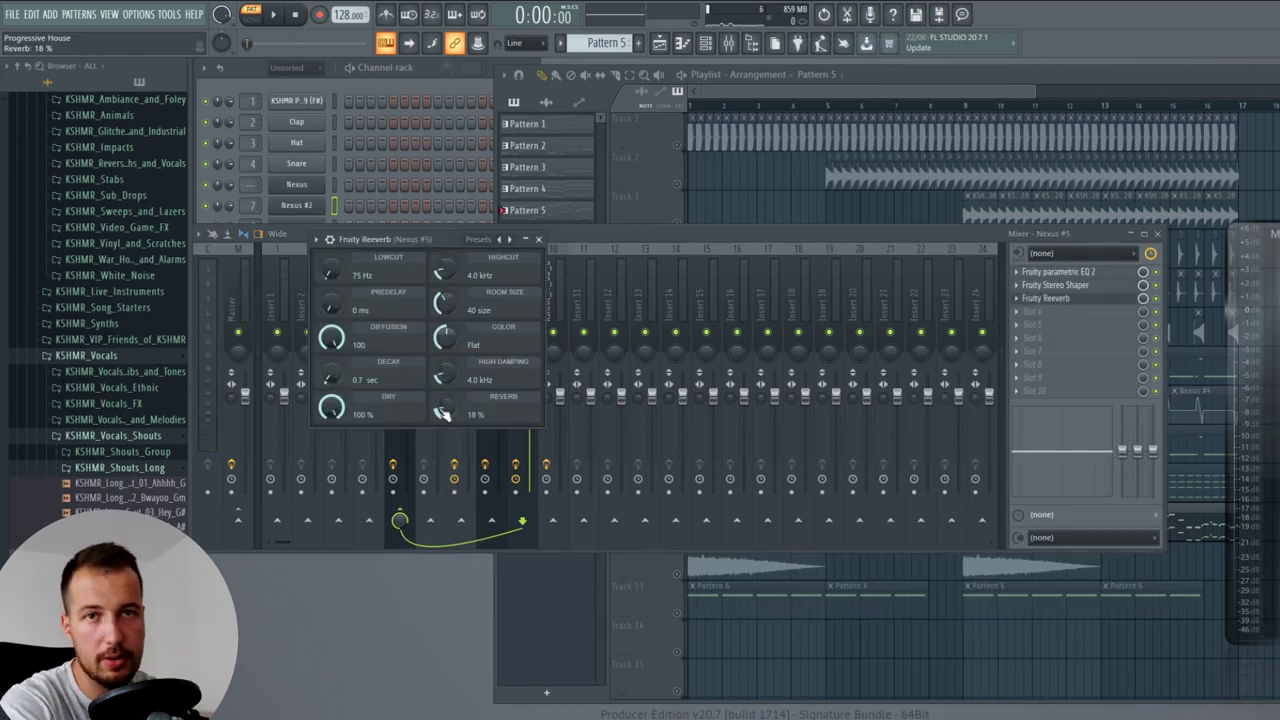
{"action": "key", "text": "space"}
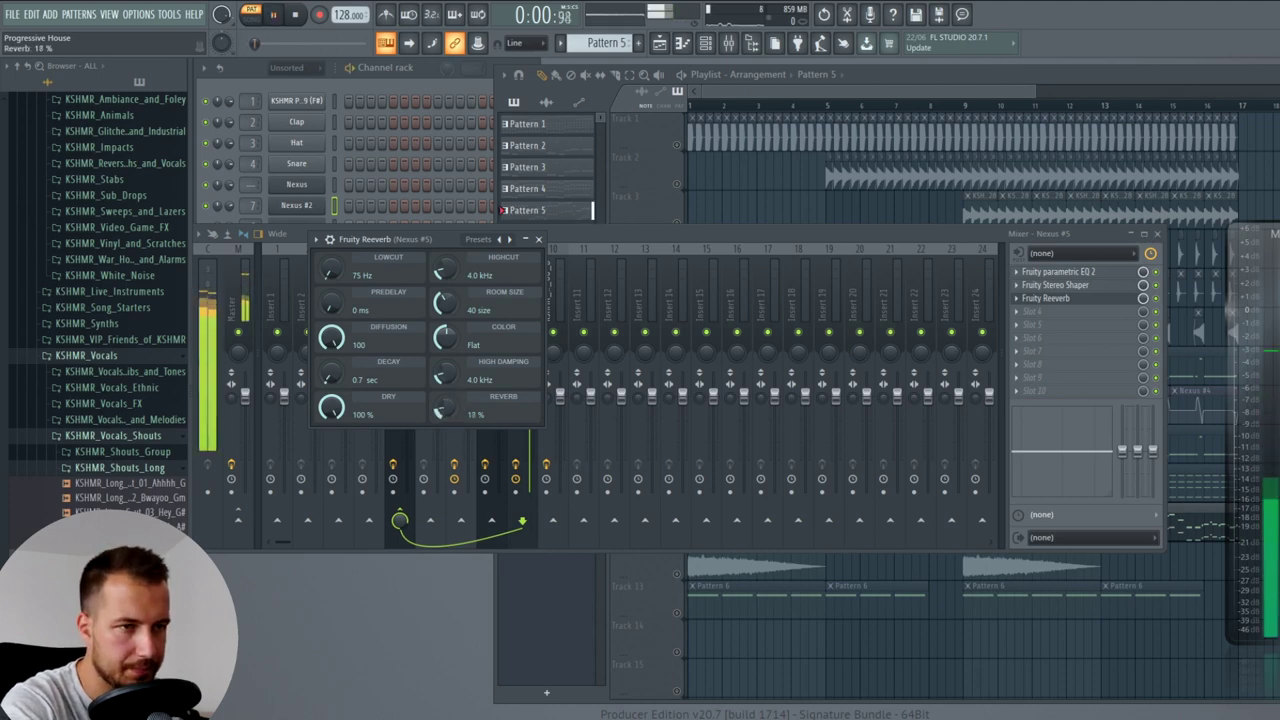
{"action": "left_click_drag", "start_coordinate": [331, 376], "coordinate": [331, 380]}
{"action": "left_click_drag", "start_coordinate": [442, 409], "coordinate": [442, 413]}
{"action": "left_click", "coordinate": [538, 240]}
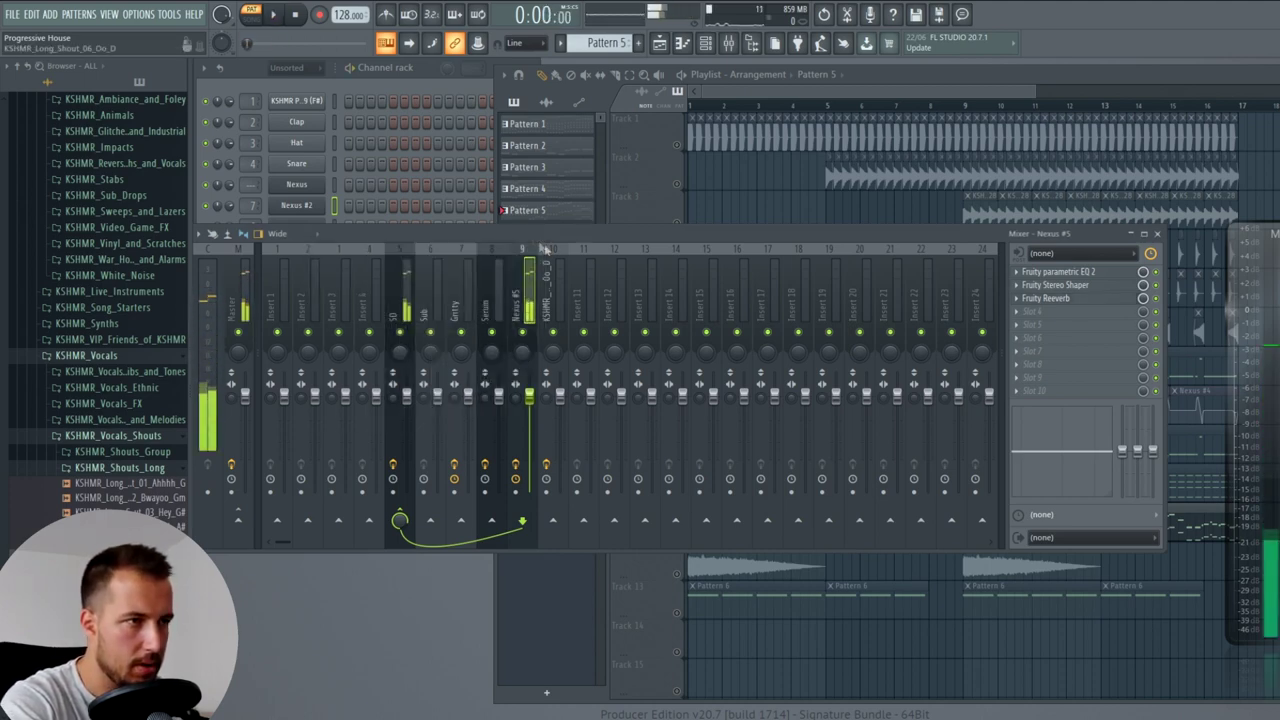
- Insert Transient Processor ahead of Fruity Reeverb on the Nexus #5 mixer track, raise its attack and set release to about 13.8%
{"action": "left_click", "coordinate": [1040, 298]}
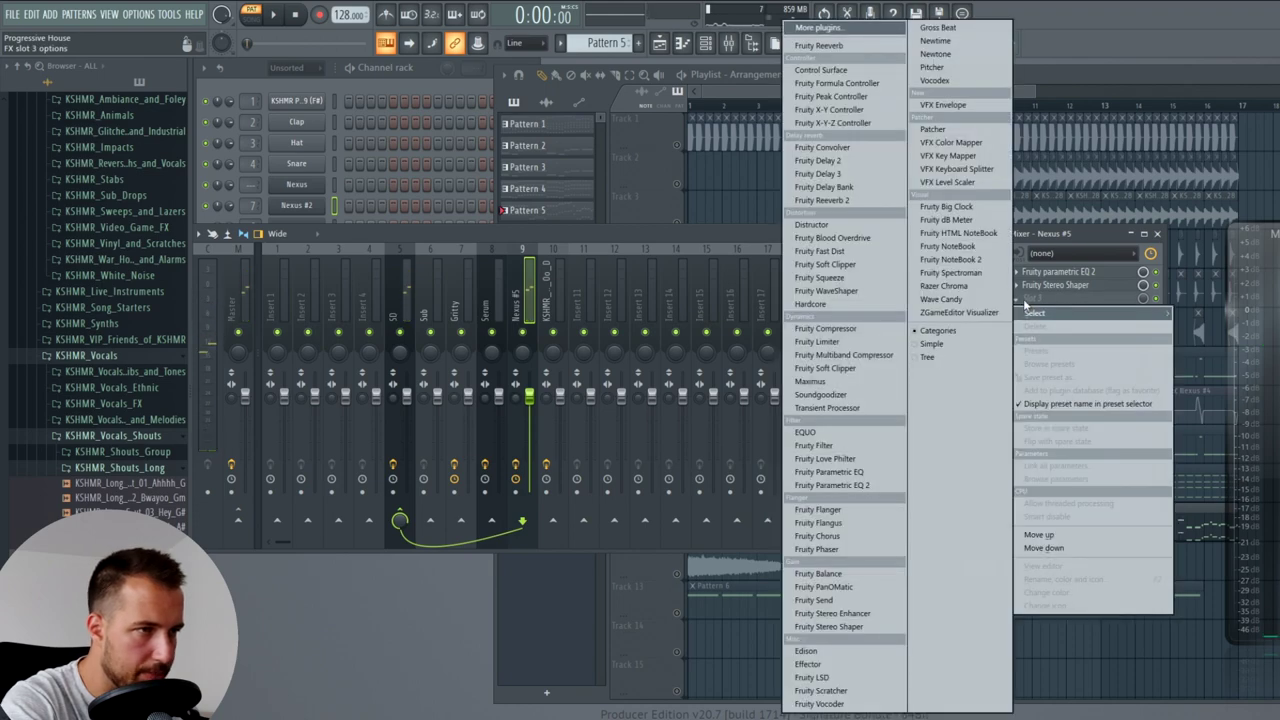
{"action": "left_click", "coordinate": [900, 357]}
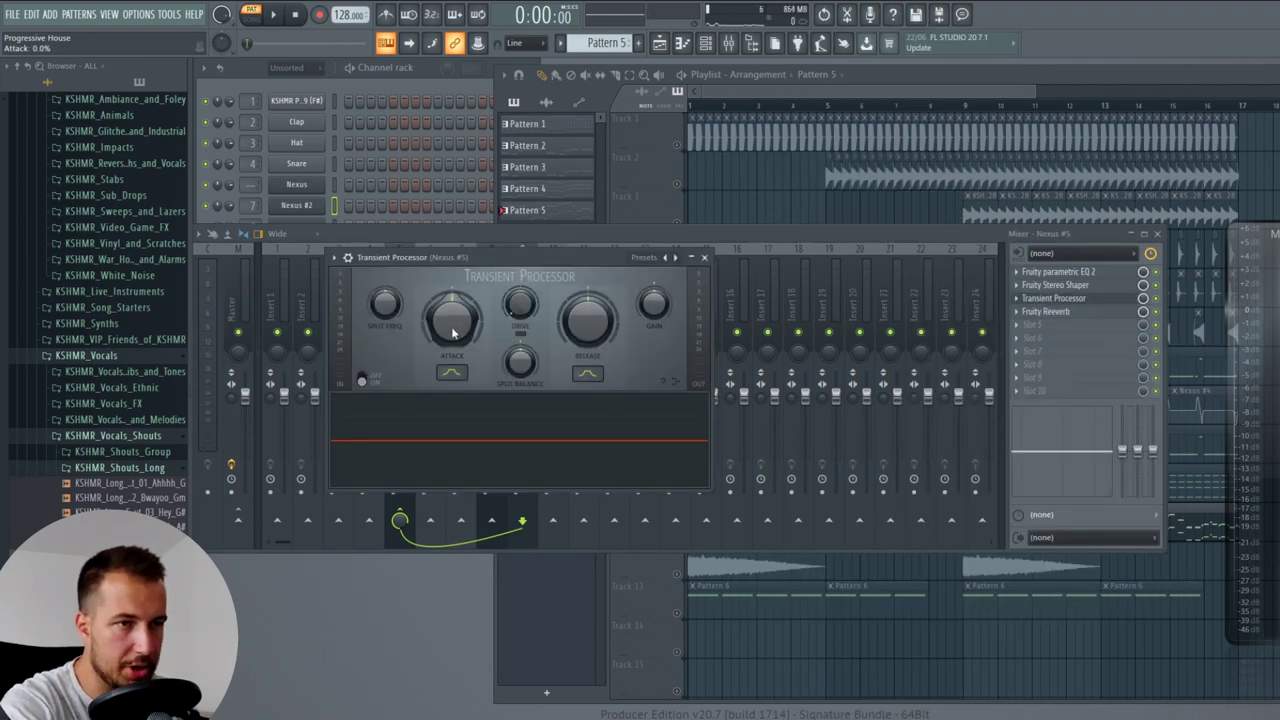
{"action": "key", "text": "space"}
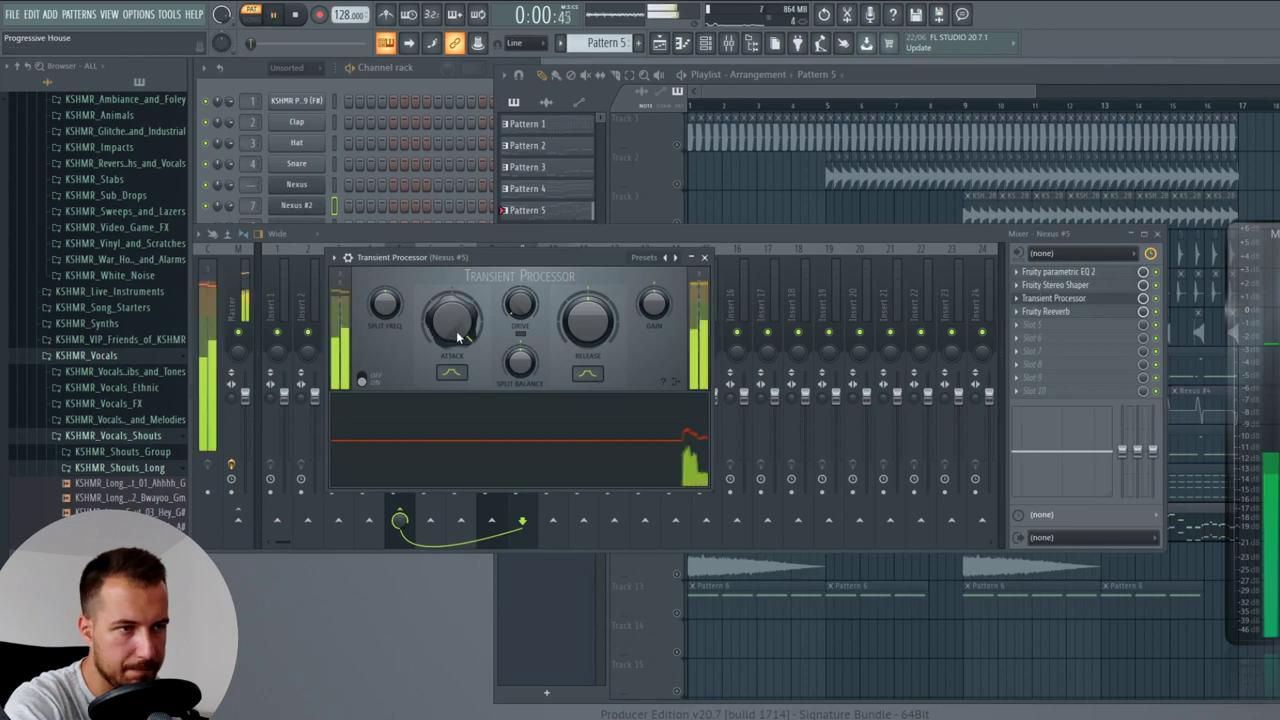
{"action": "key", "text": "space"}
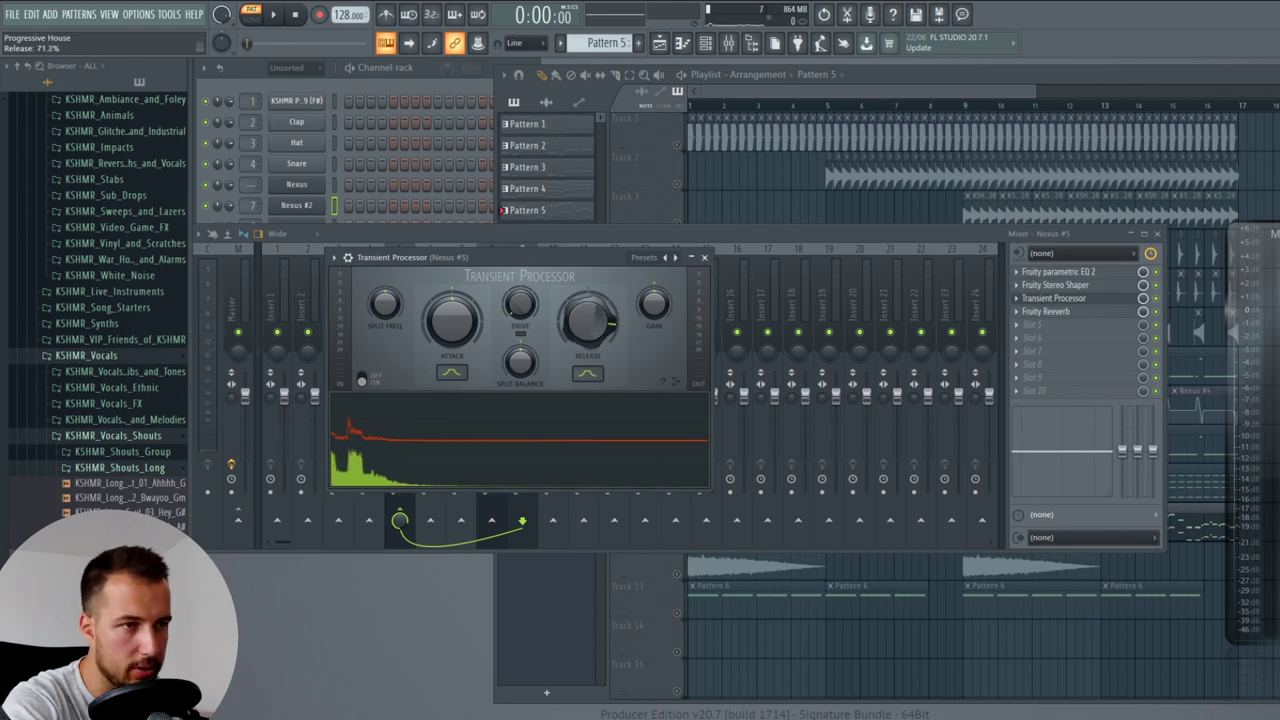
{"action": "key", "text": "space"}
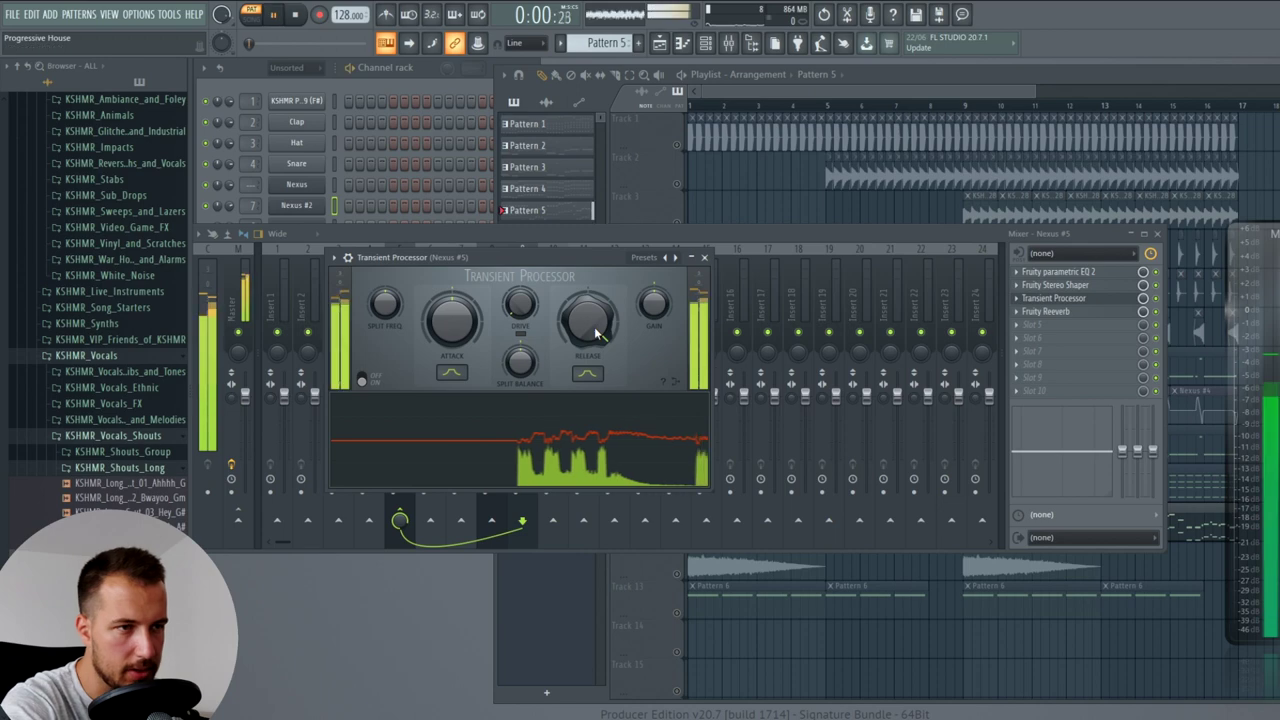
{"action": "key", "text": "space"}
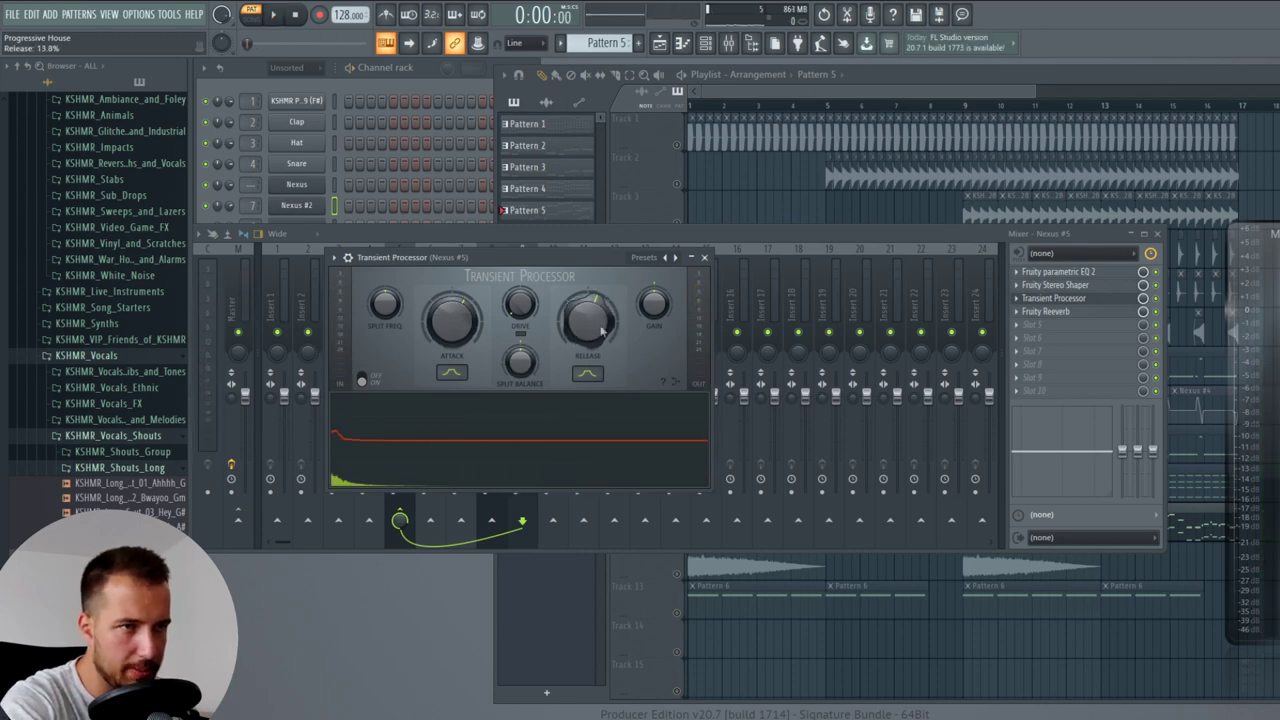
{"action": "left_click", "coordinate": [704, 257]}
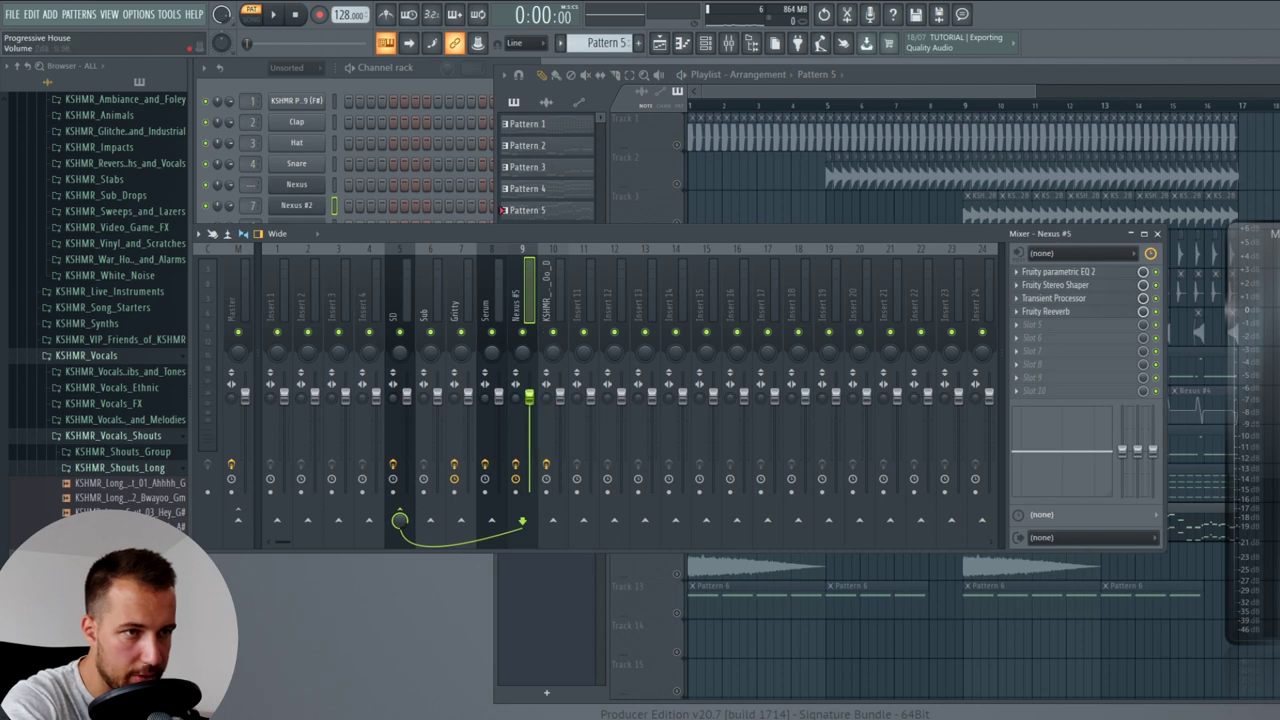
- Lower the Nexus #5 mixer fader slightly while checking Pattern 5 on the peak meter, then close the mixer
{"action": "key", "text": "space"}
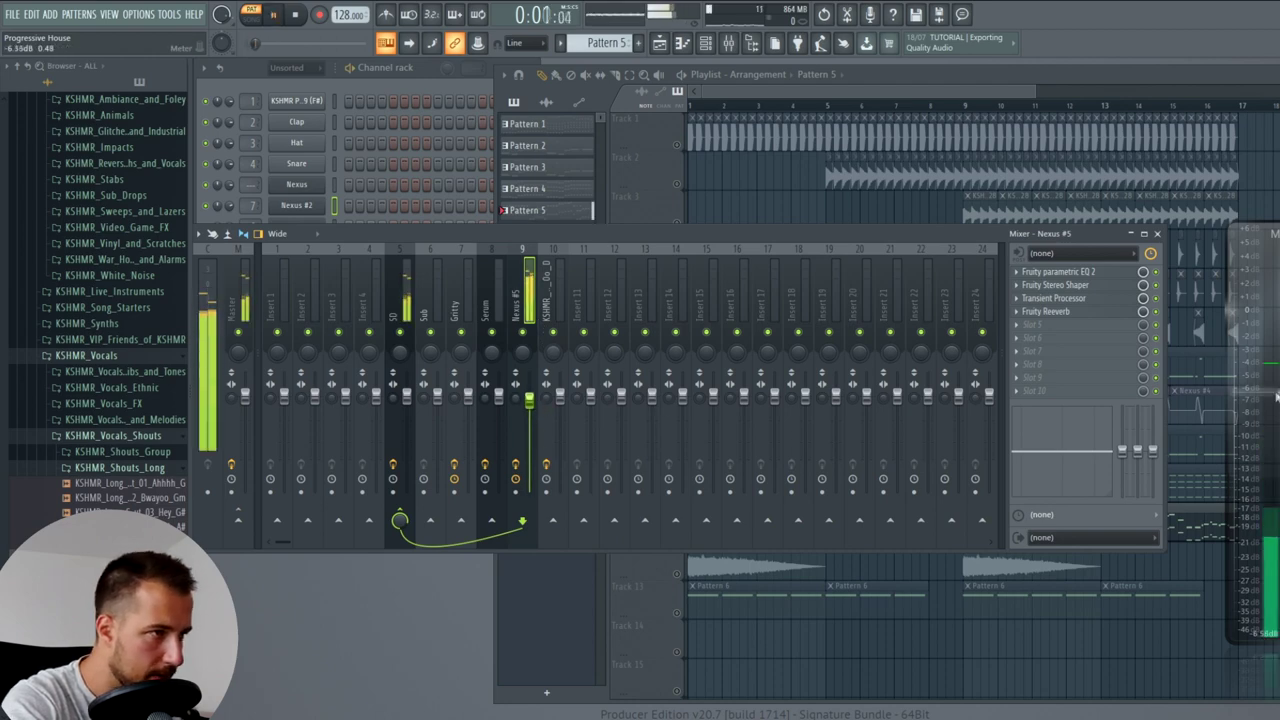
{"action": "key", "text": "space"}
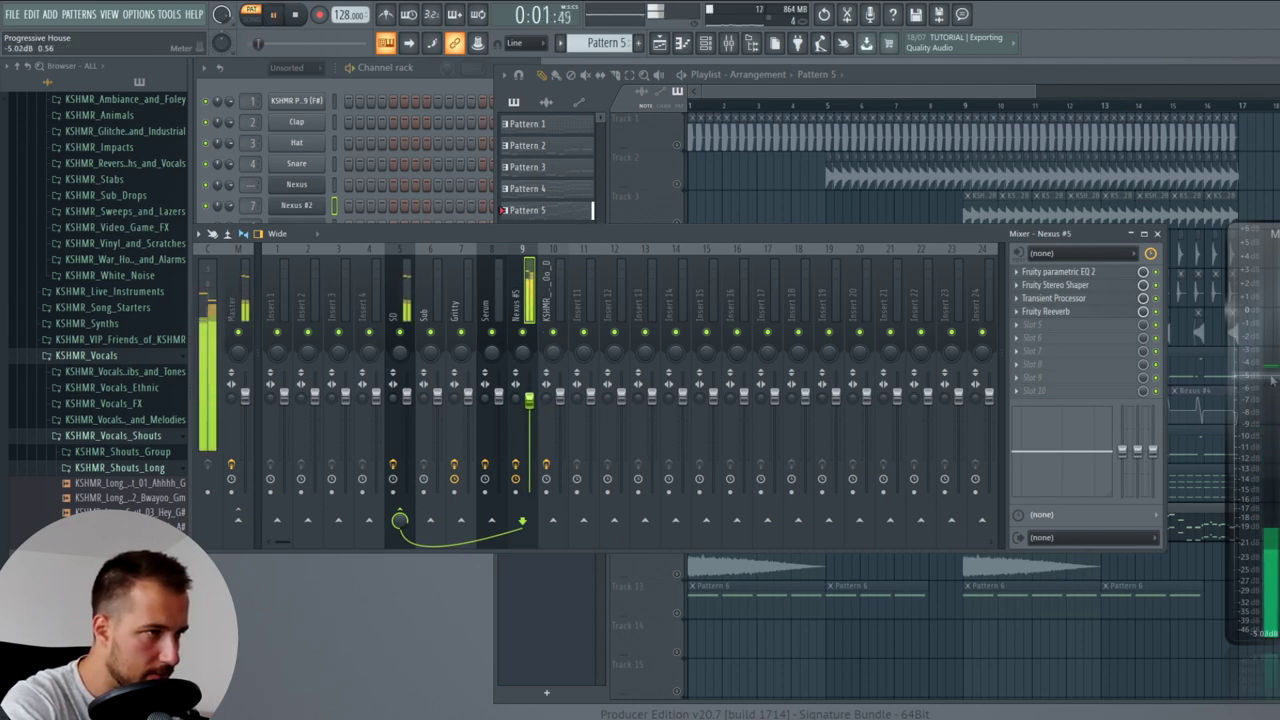
{"action": "key", "text": "space"}
{"action": "key", "text": "F9"}
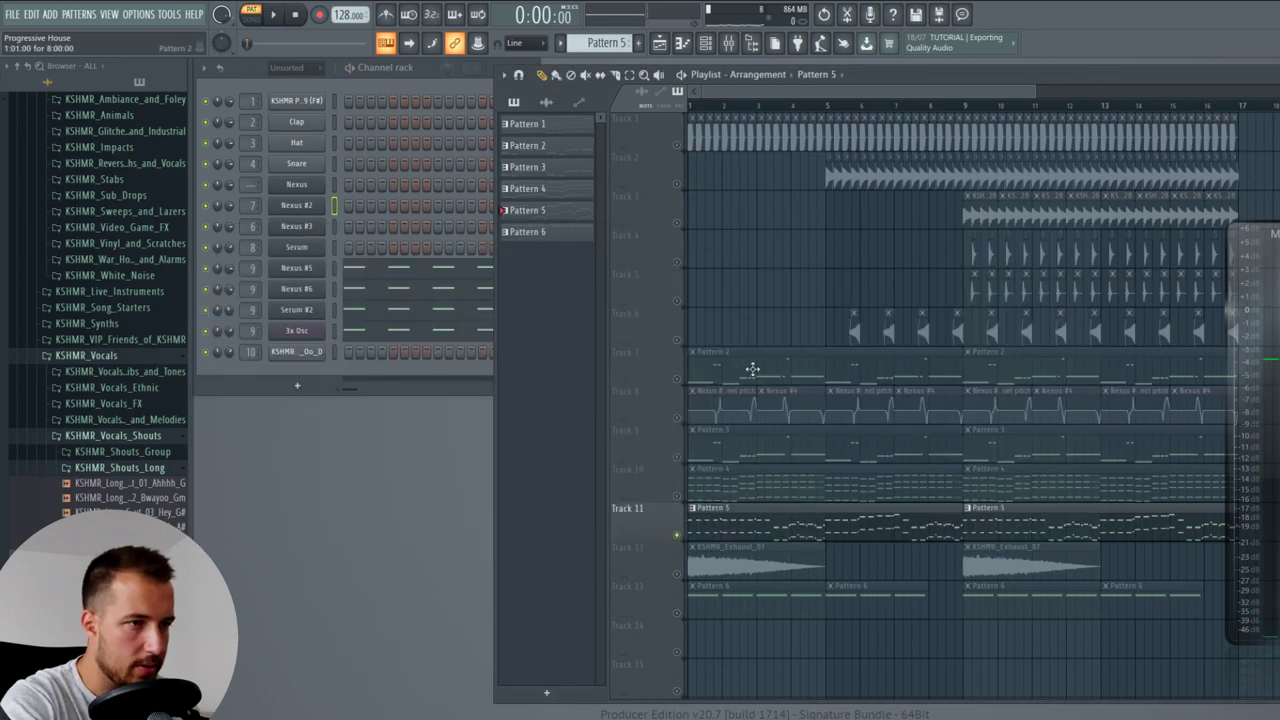
- Play Track 13 soloed in song mode and open the KSHMR_Long_Shout_06_Oo_D channel's mixer track
{"action": "left_click", "coordinate": [720, 606]}
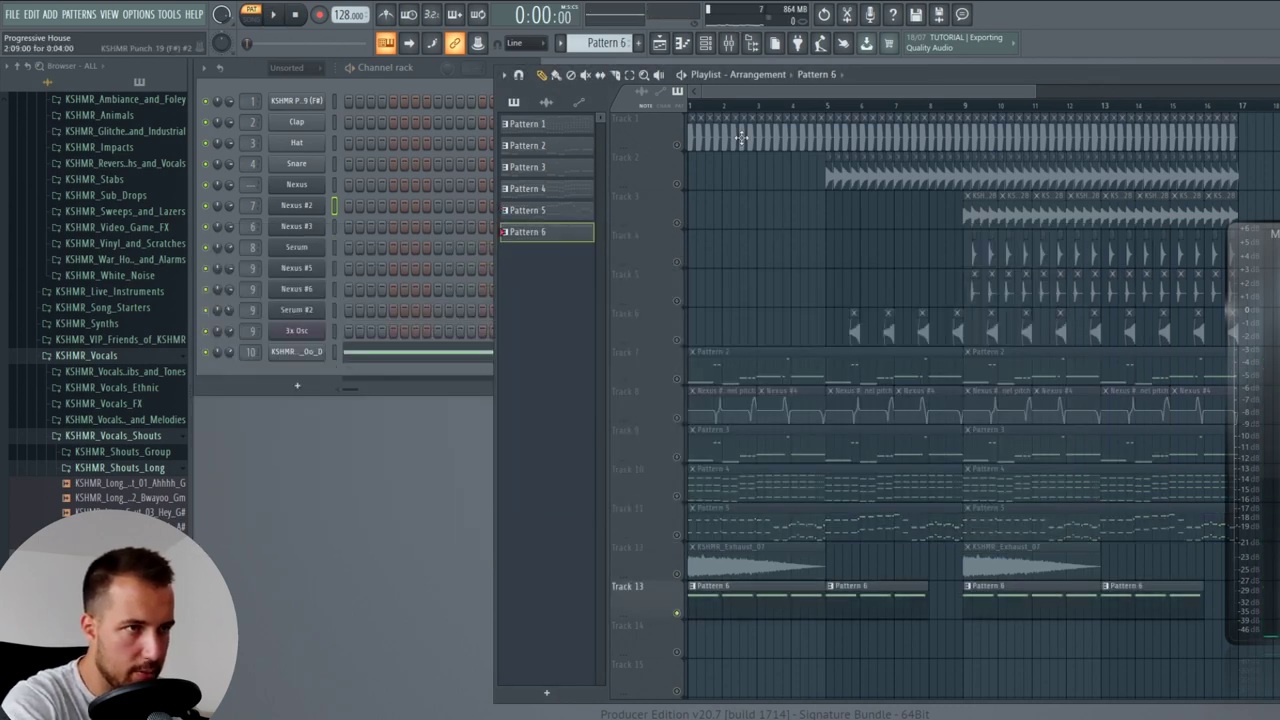
{"action": "key", "text": "l"}
{"action": "key", "text": "space"}
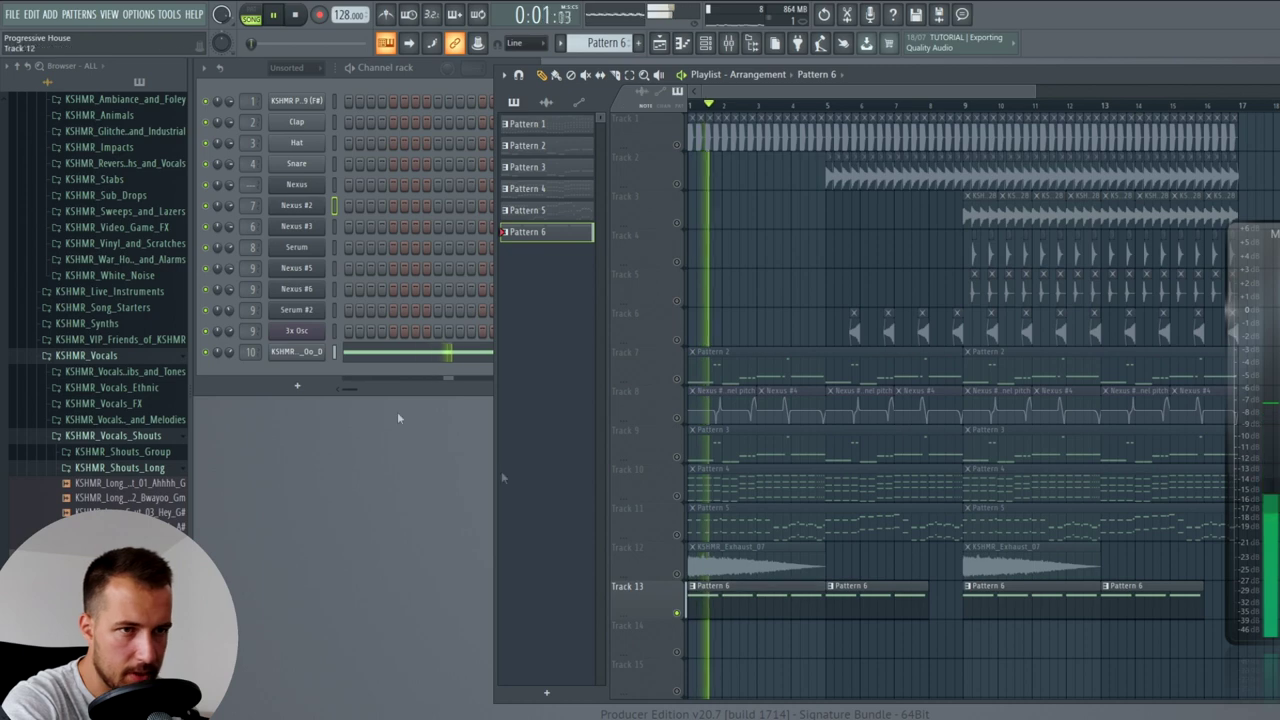
{"action": "key", "text": "space"}
{"action": "left_click", "coordinate": [300, 353]}
{"action": "left_click", "coordinate": [730, 44]}
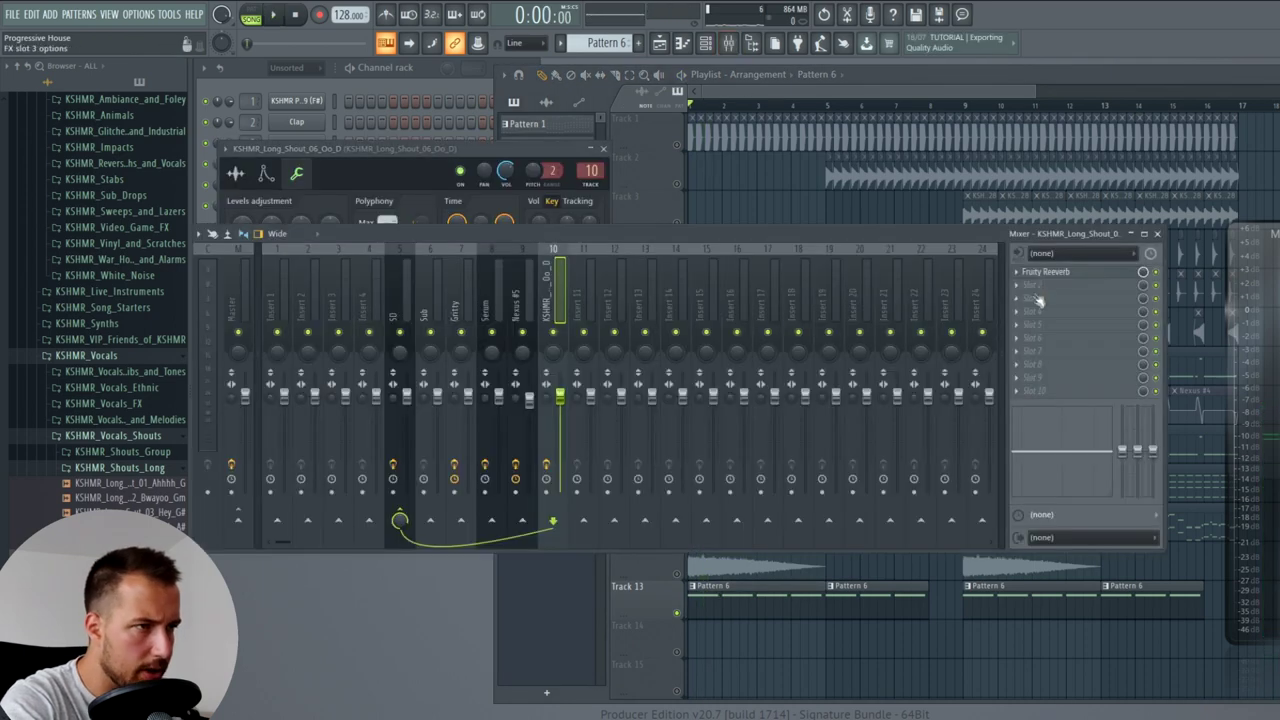
- Add Fruity Parametric EQ 2 to slot 2 of the vocal shout track, boosting band 7 about 10 dB near 4 kHz and low-cutting with band 1
{"action": "left_click", "coordinate": [1038, 287]}
{"action": "left_click", "coordinate": [830, 490]}
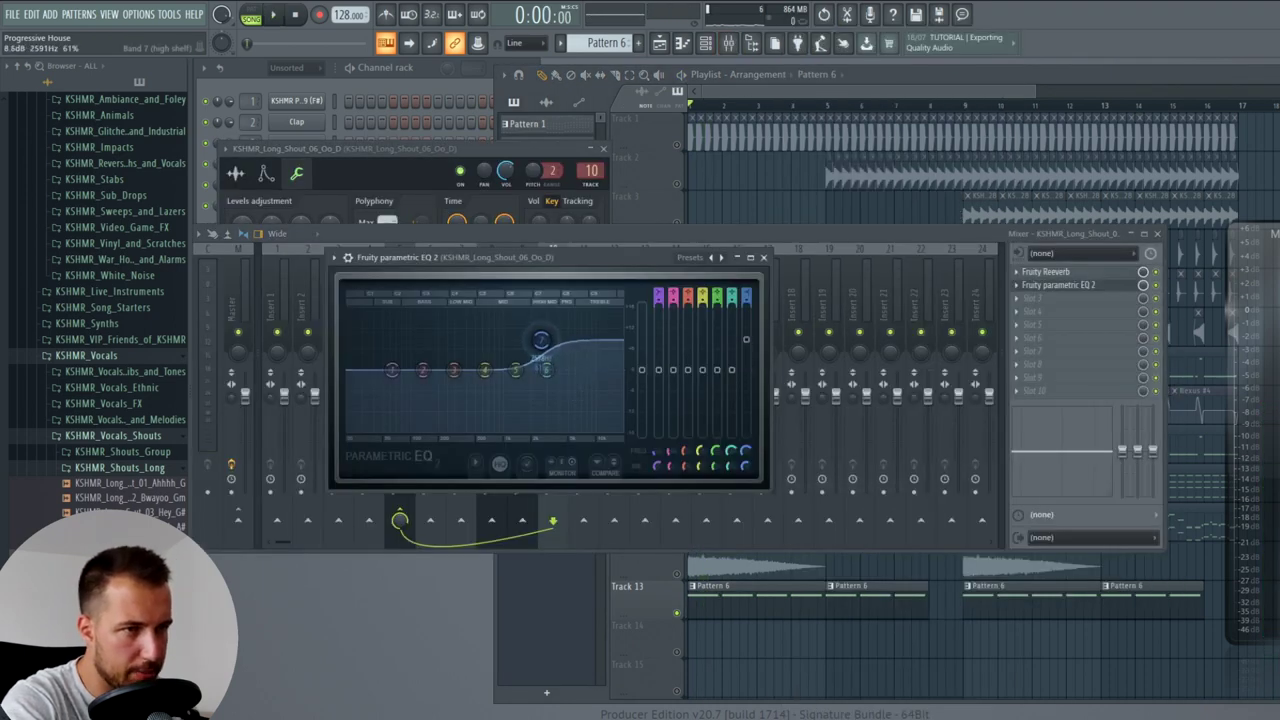
{"action": "key", "text": "space"}
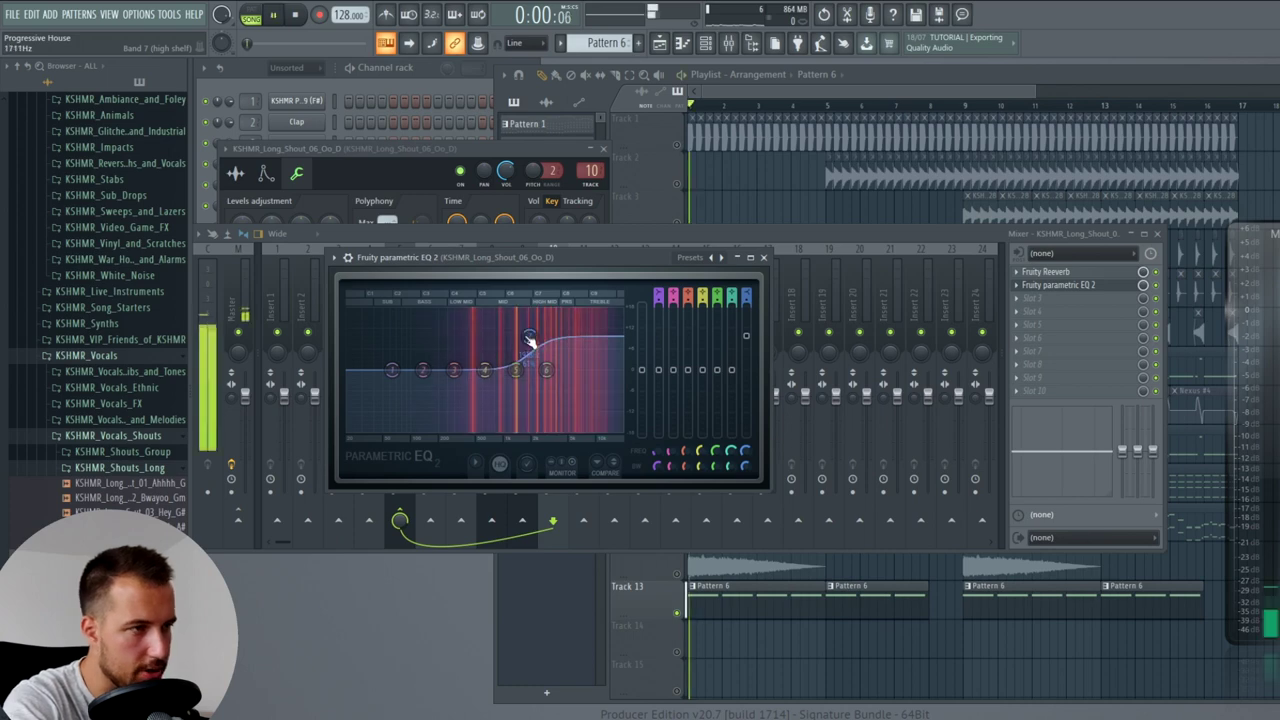
{"action": "left_click_drag", "start_coordinate": [540, 343], "coordinate": [559, 334]}
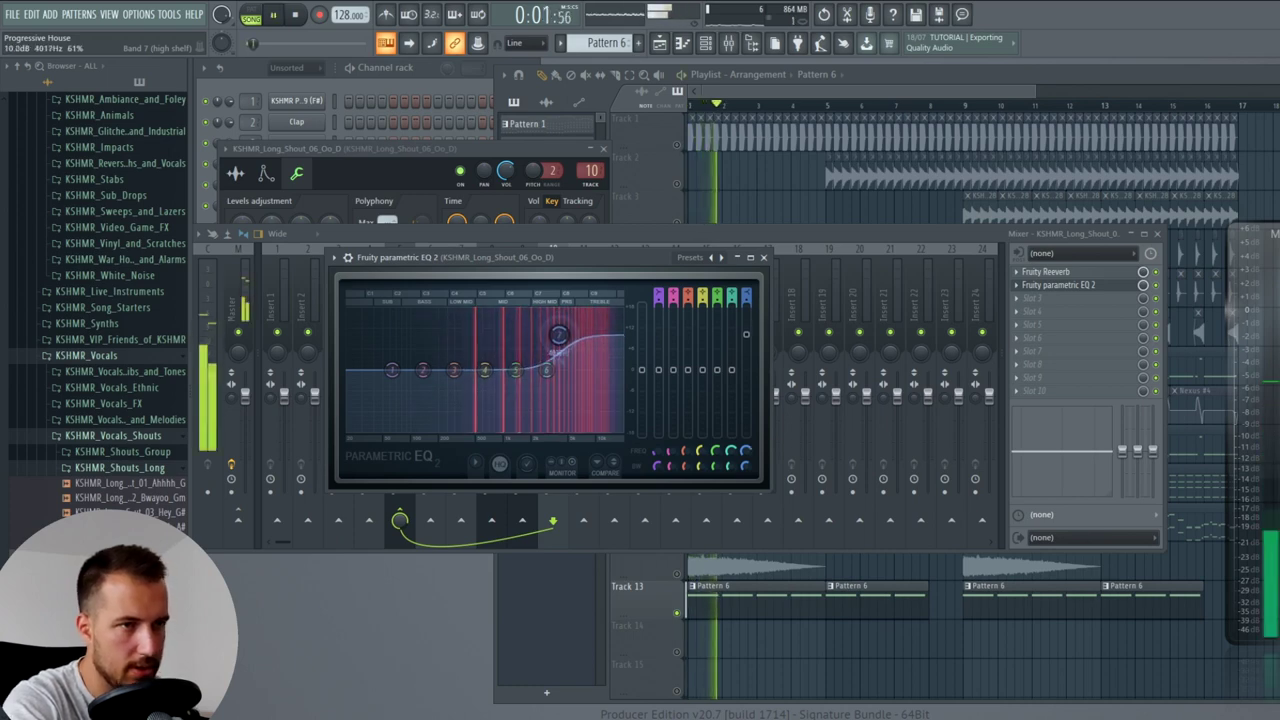
{"action": "right_click", "coordinate": [392, 370]}
{"action": "mouse_move", "coordinate": [414, 406]}
{"action": "left_click", "coordinate": [476, 447]}
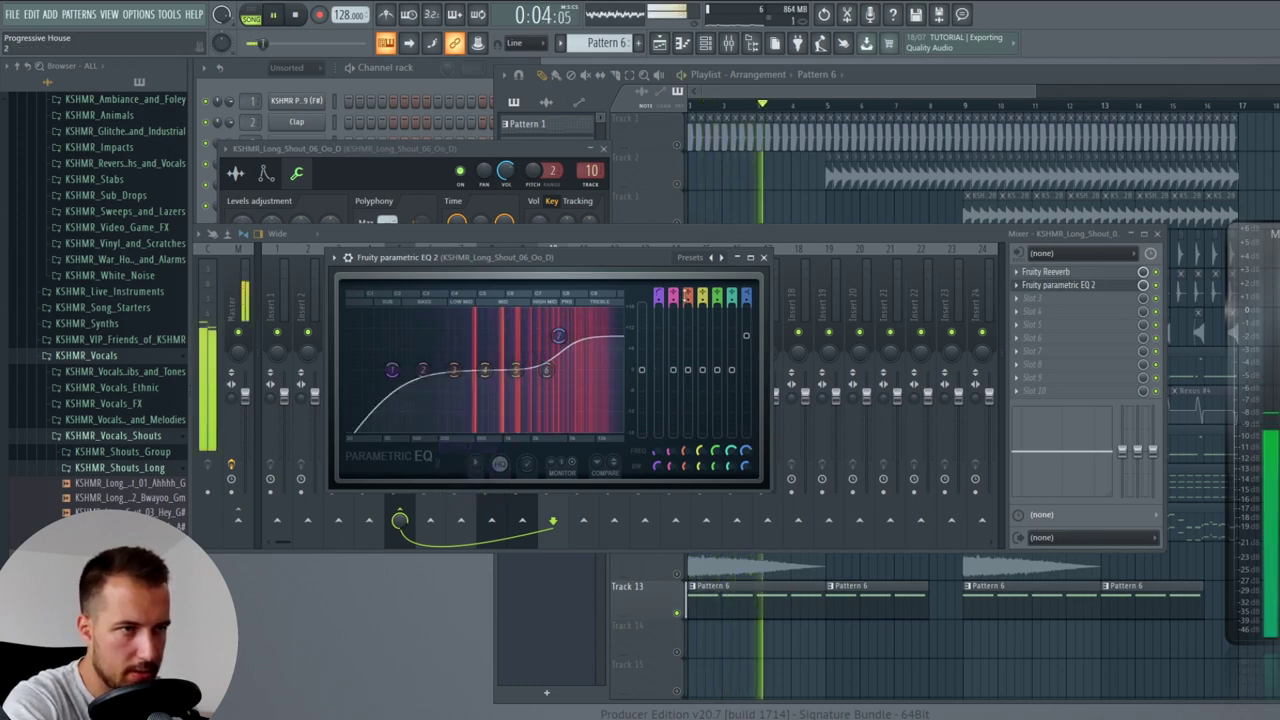
{"action": "left_click_drag", "start_coordinate": [392, 370], "coordinate": [421, 370]}
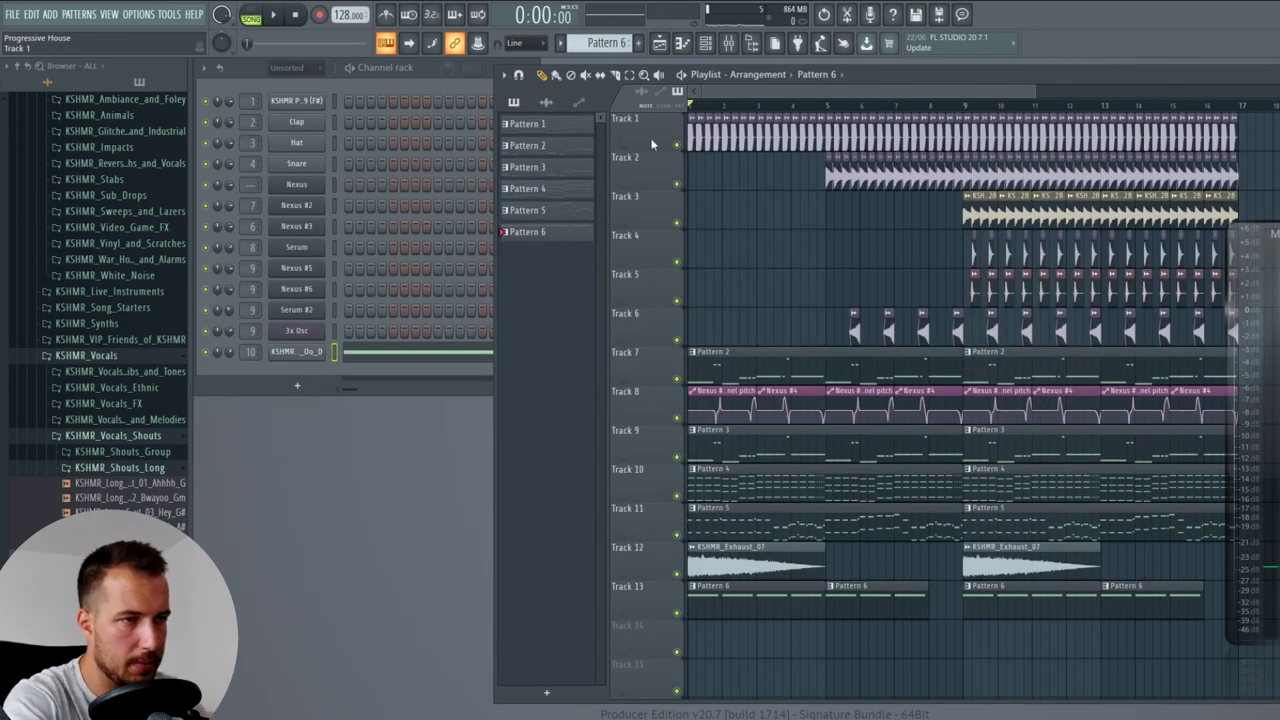
- Play the full arrangement from the start and check the combined level on the peak meter
{"action": "key", "text": "space"}
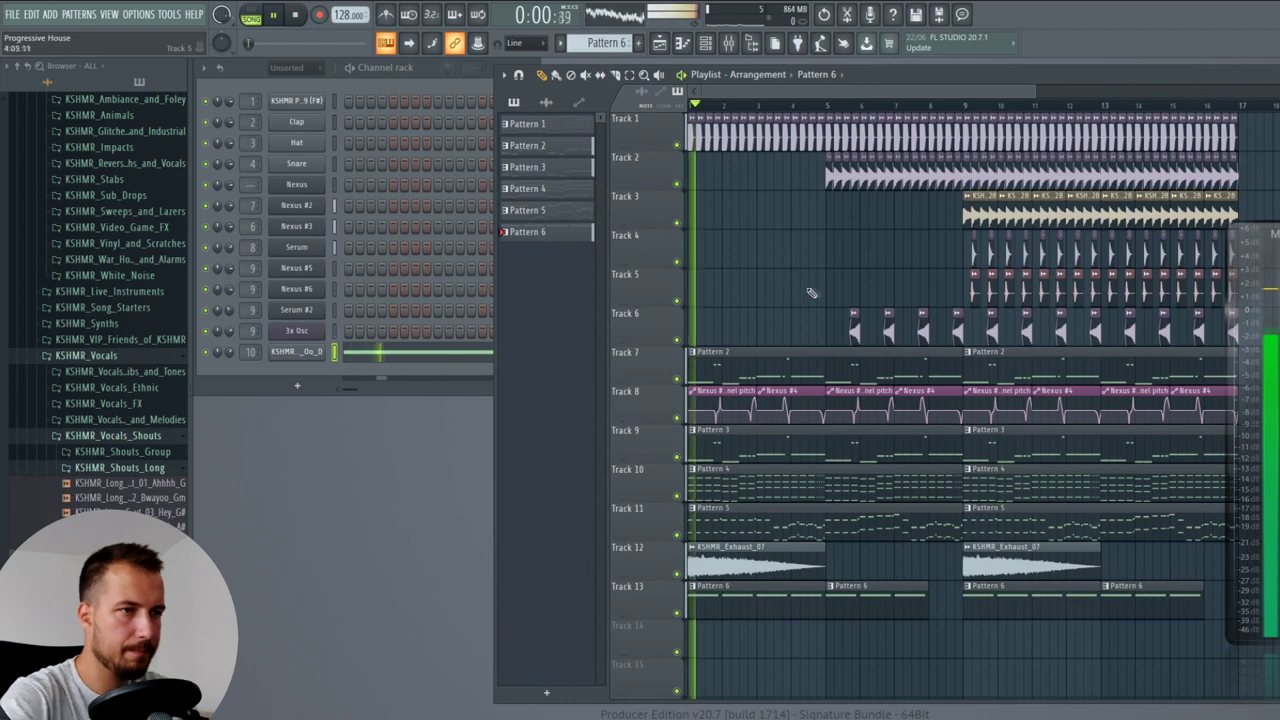
{"action": "scroll", "coordinate": [745, 108], "scroll_direction": "down", "scroll_amount": 1}
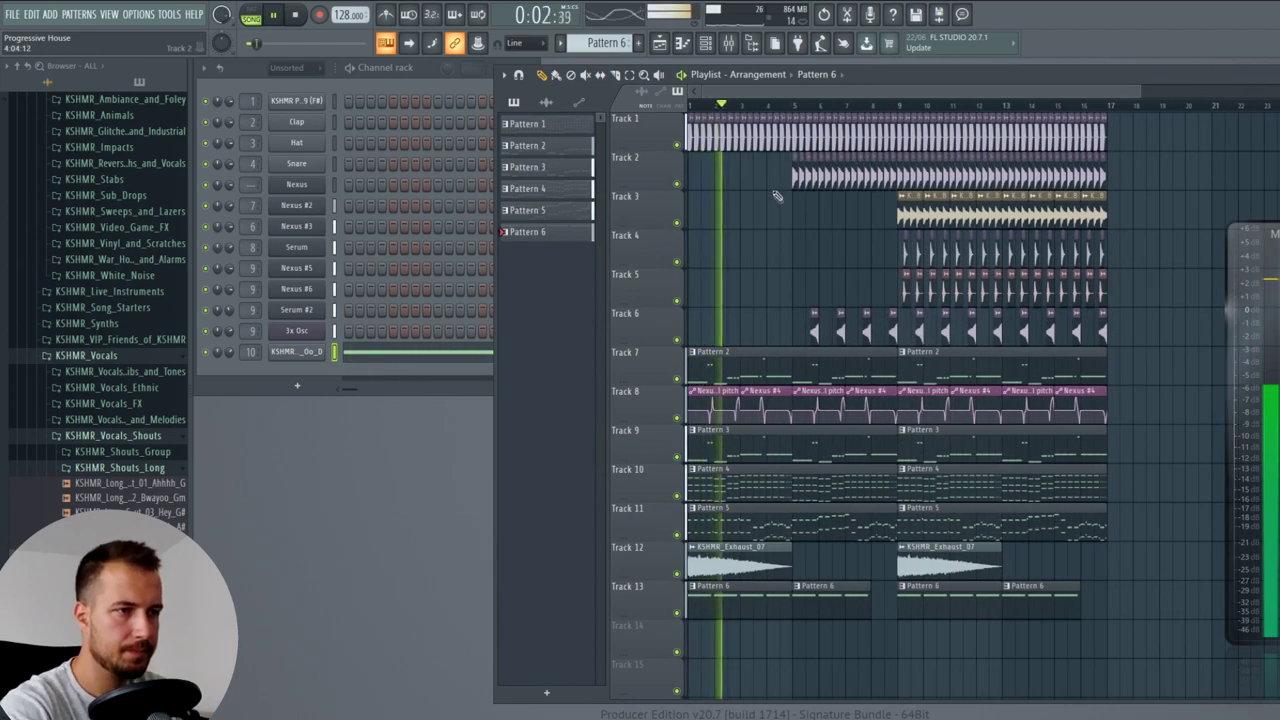
{"action": "scroll", "coordinate": [775, 200], "scroll_direction": "down", "scroll_amount": 3}
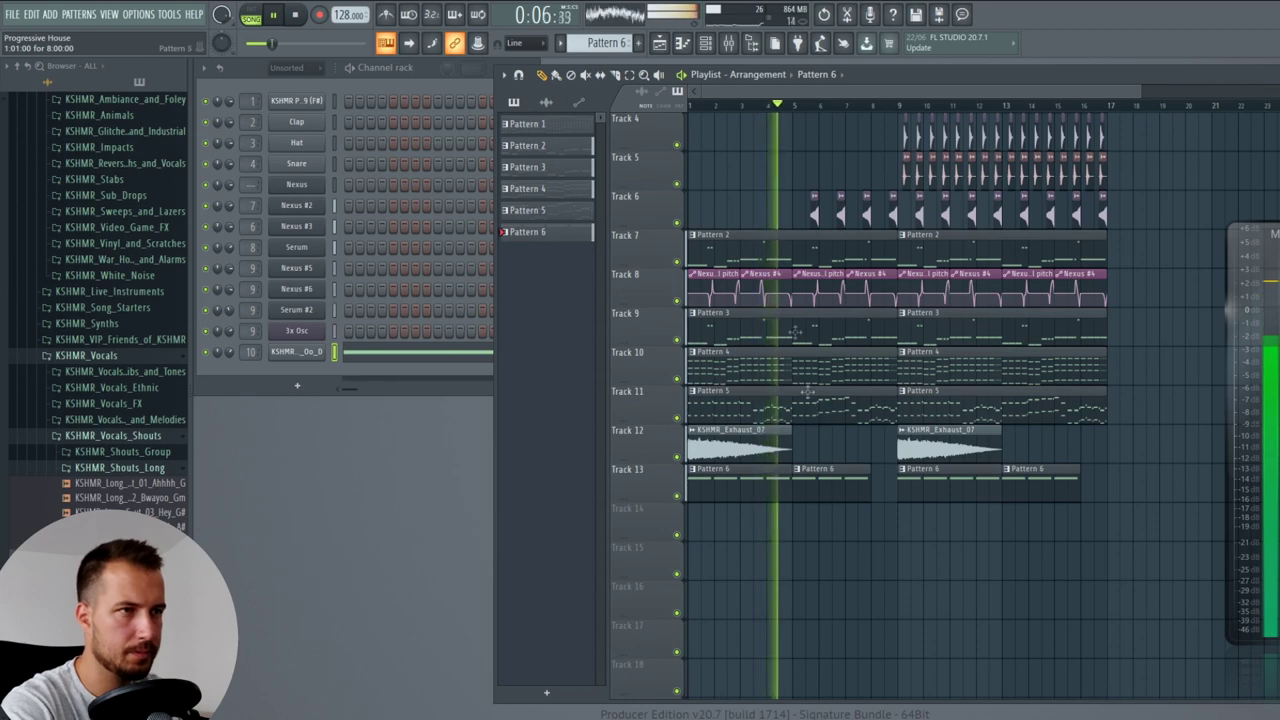
{"action": "key", "text": "space"}
- Solo Track 11 and open the Transient Processor on the Nexus #5 mixer track
{"action": "right_click", "coordinate": [682, 421]}
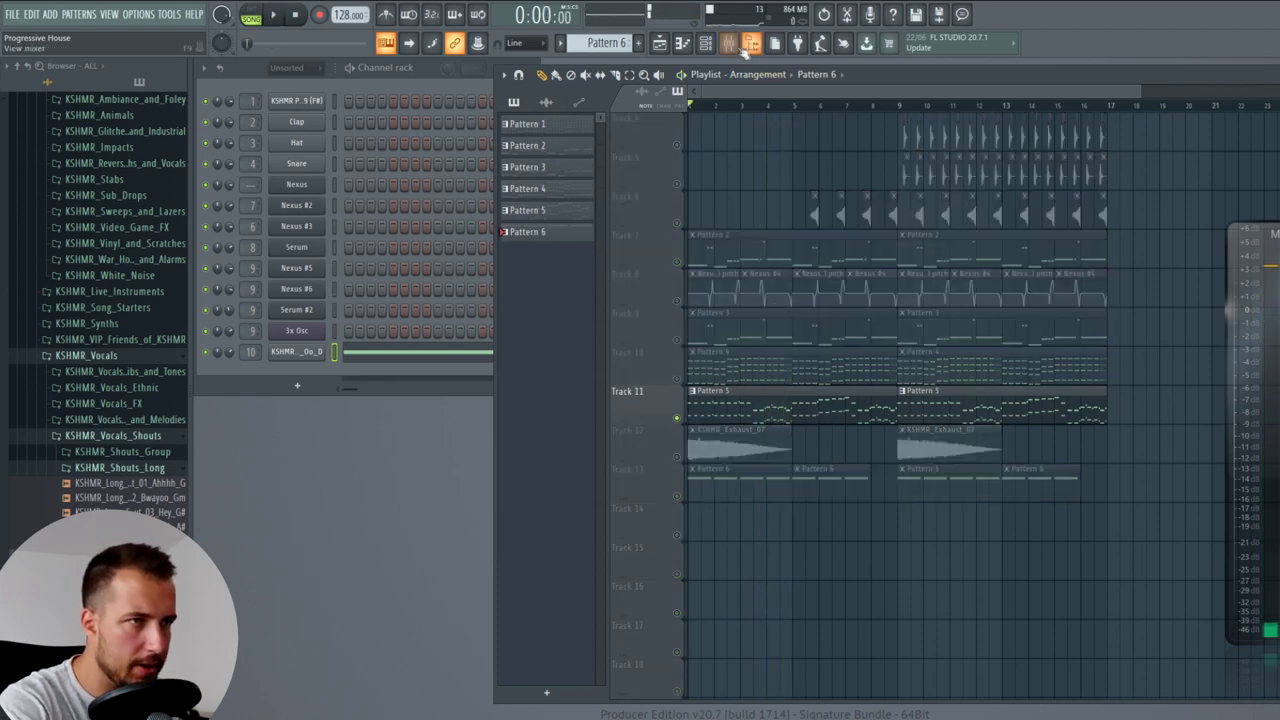
{"action": "key", "text": "F9"}
{"action": "left_click", "coordinate": [522, 300]}
{"action": "left_click", "coordinate": [1054, 298]}
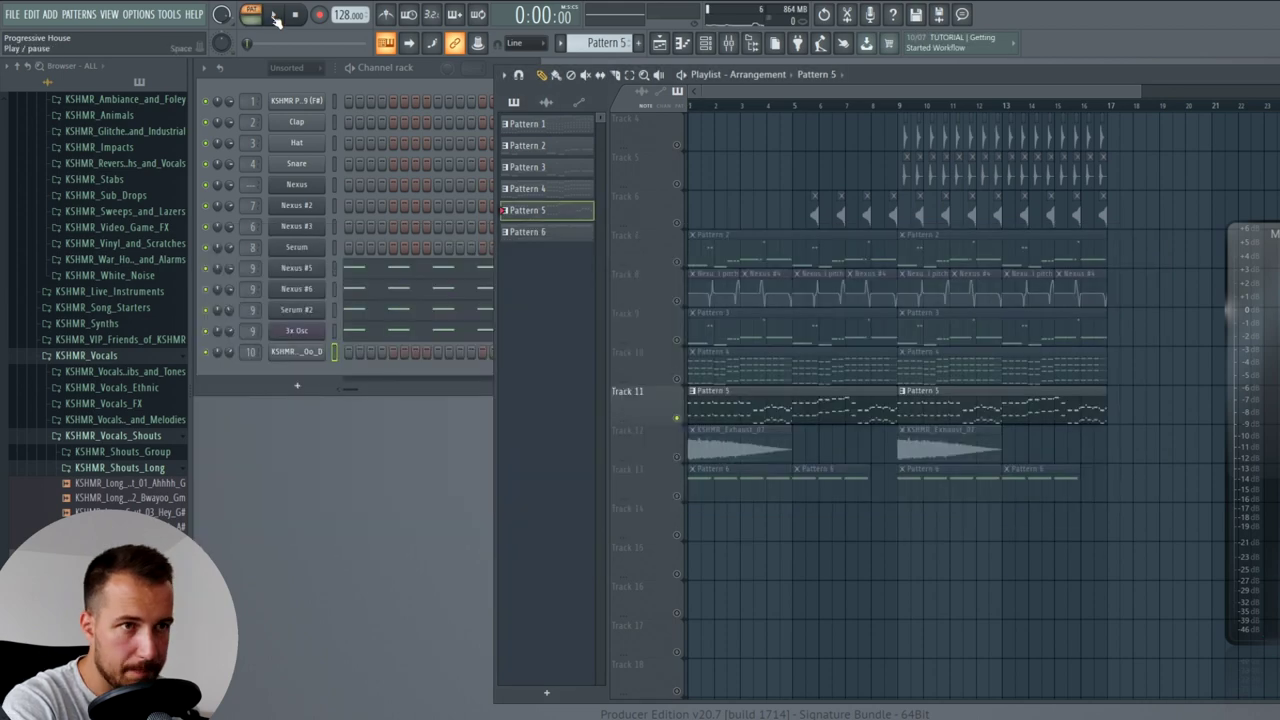
- Set the Serum #2 channel volume to about 60% with the channel soloed in Pattern 5, then restore the other channels
{"action": "key", "text": "space"}
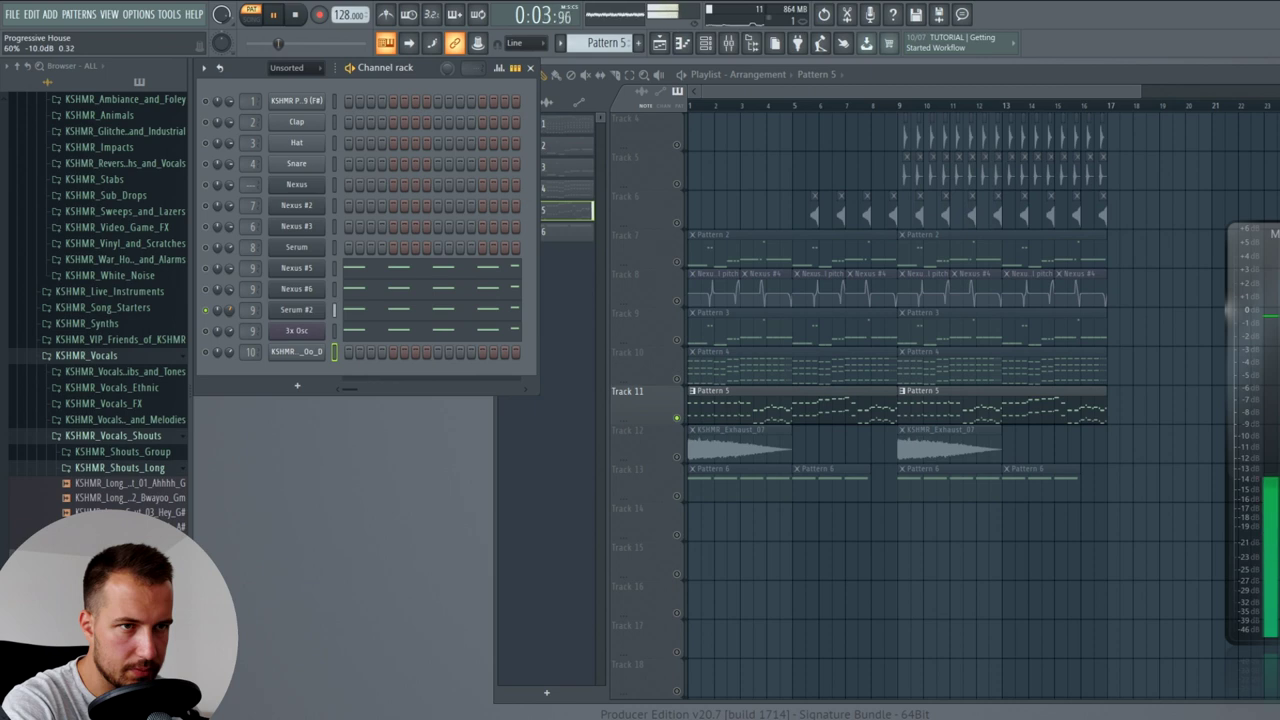
{"action": "right_click", "coordinate": [206, 313]}
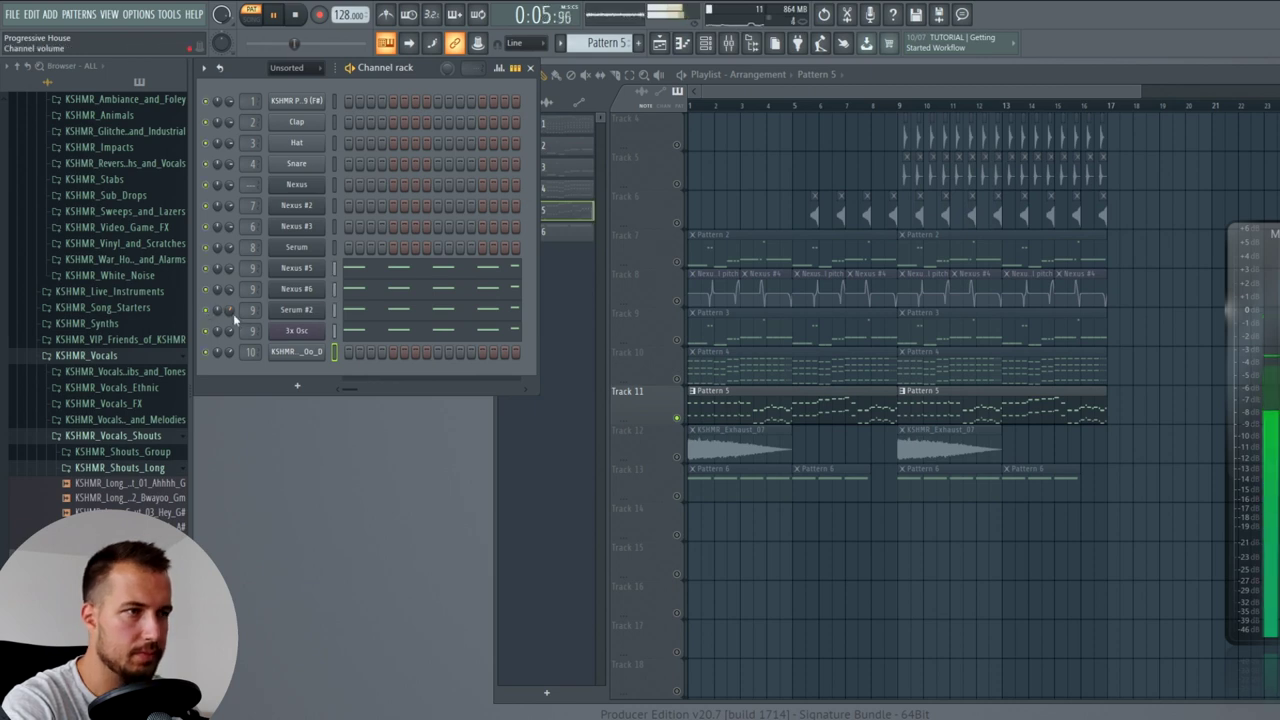
- Play Tracks 7, 9 and 10 together in song mode with the other tracks muted and the mixer open
{"action": "left_click", "coordinate": [677, 340]}
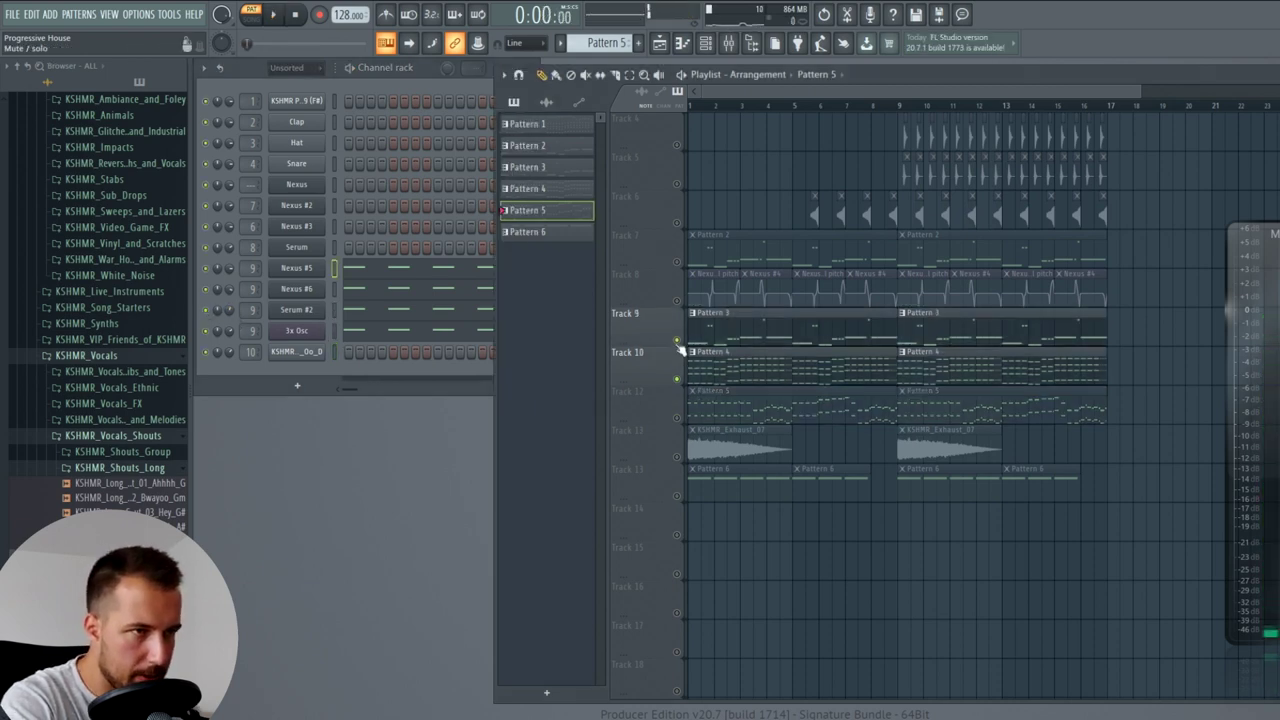
{"action": "left_click", "coordinate": [678, 262]}
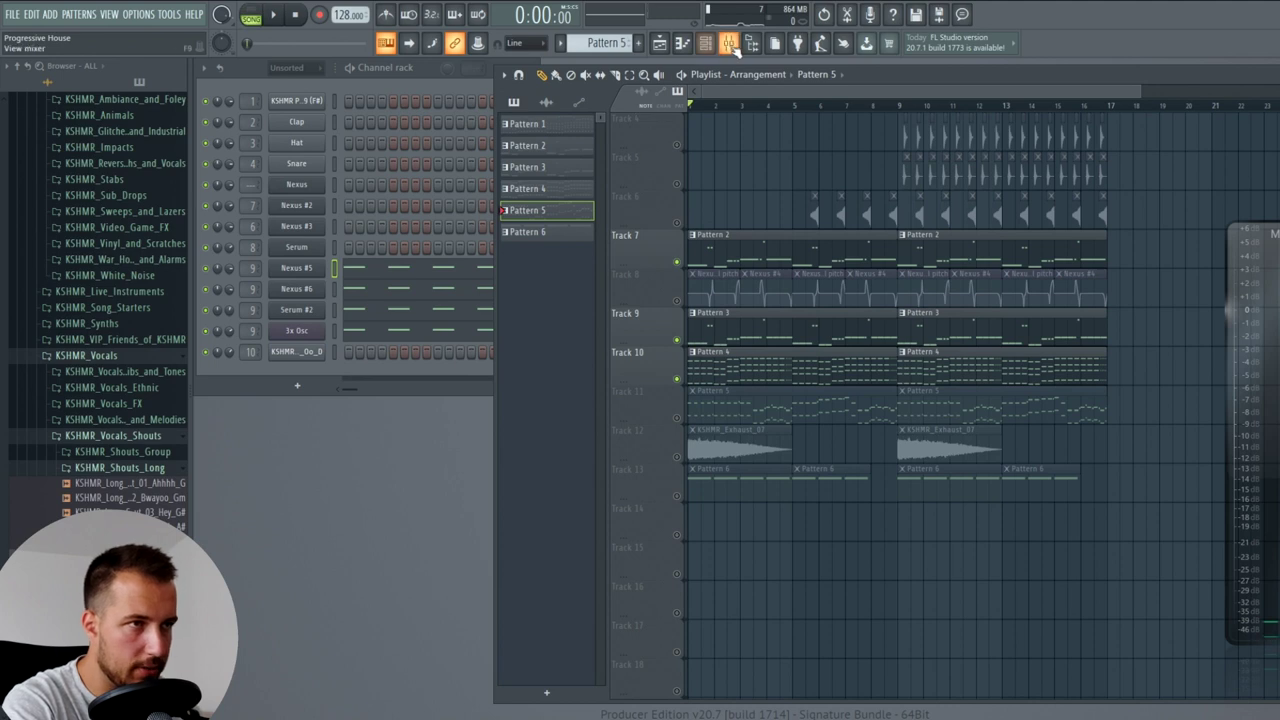
{"action": "key", "text": "space"}
{"action": "left_click", "coordinate": [731, 44]}
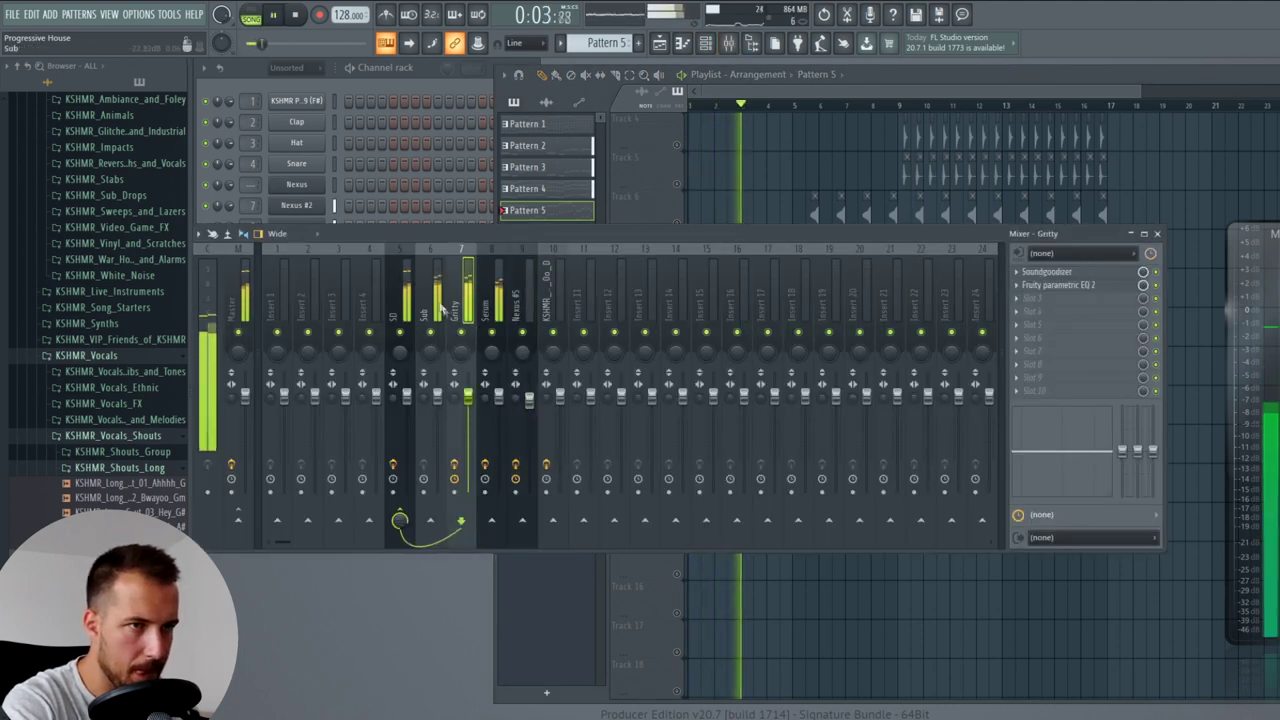
- Adjust the mid and high bands of Fruity Parametric EQ 2 on the Gritty mixer track during playback
{"action": "left_click", "coordinate": [1052, 284]}
{"action": "left_click_drag", "start_coordinate": [407, 261], "coordinate": [442, 259]}
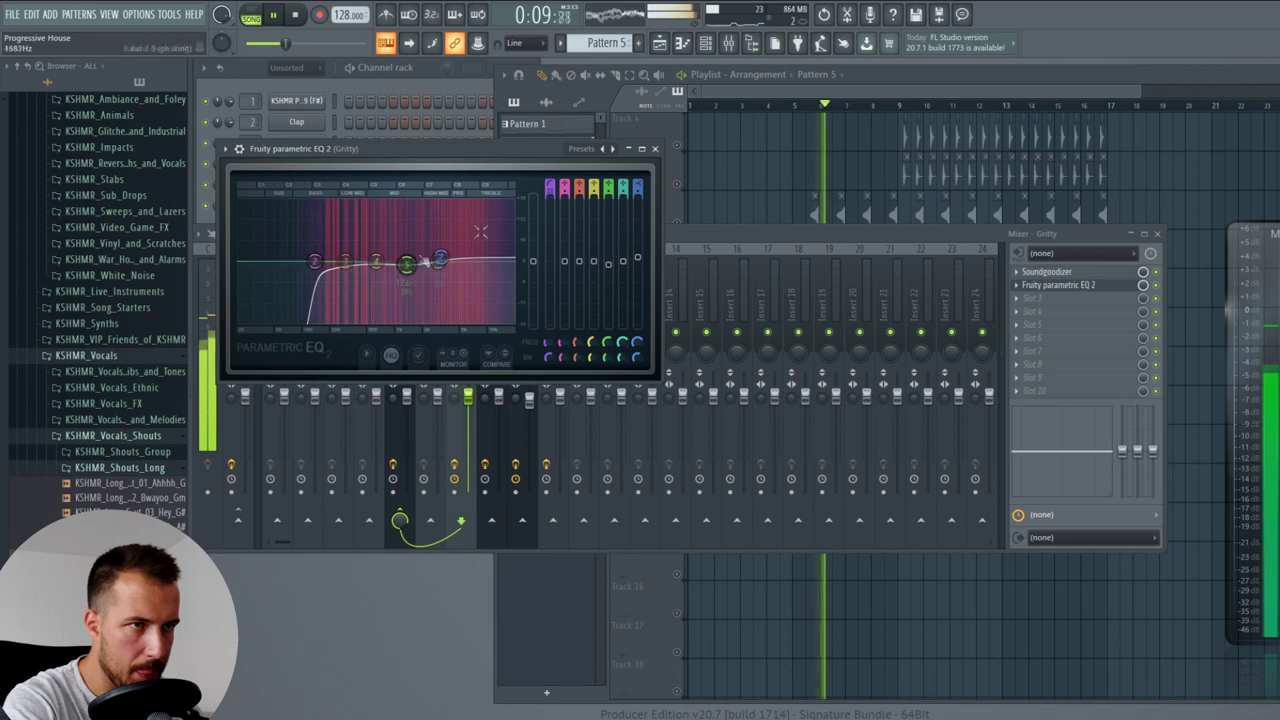
{"action": "left_click", "coordinate": [655, 148]}
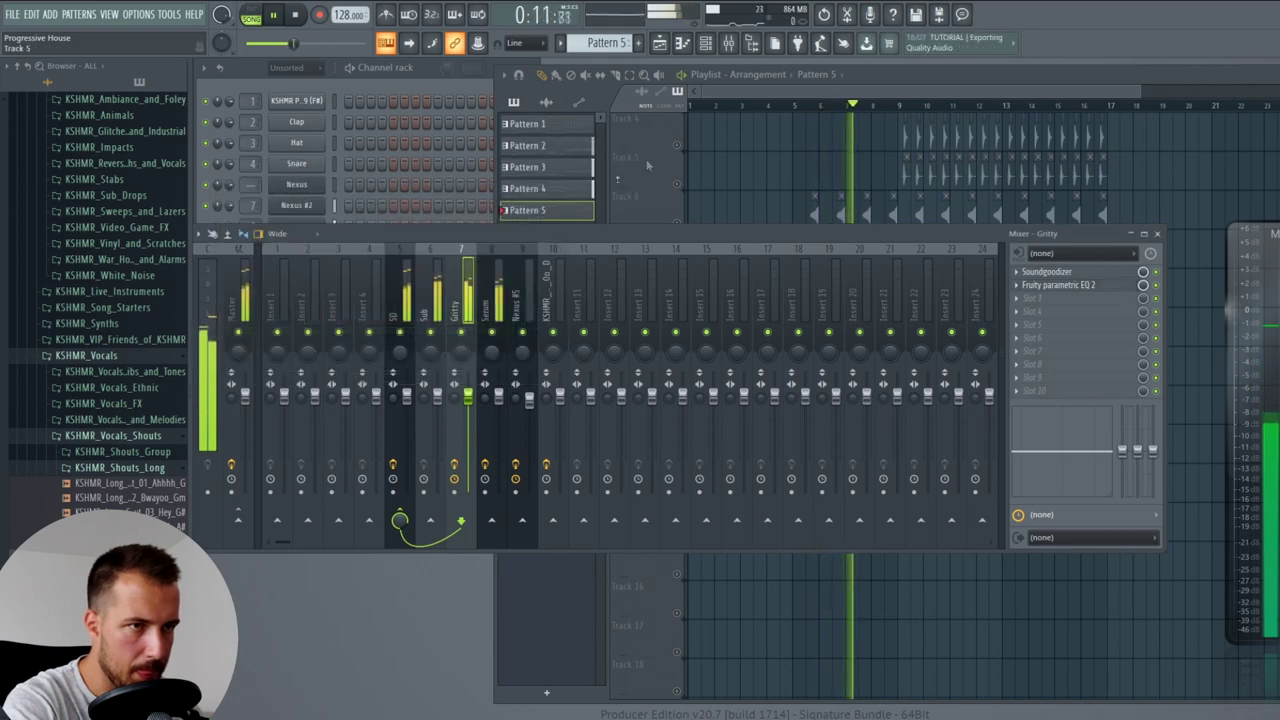
- Adjust the Serum mixer track volume to about 98% (-0.3 dB) during playback, then close the mixer and stop
{"action": "left_click", "coordinate": [493, 304]}
{"action": "left_click", "coordinate": [1077, 272]}
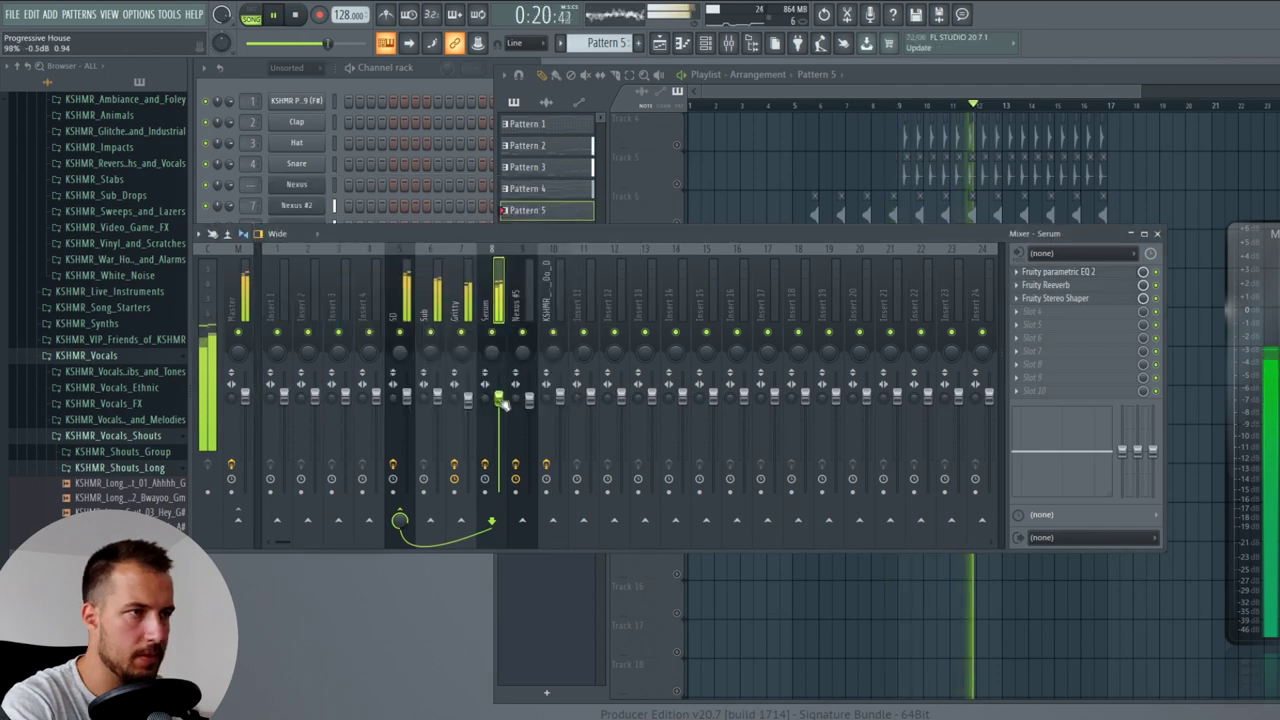
{"action": "key", "text": "F9"}
{"action": "key", "text": "space"}
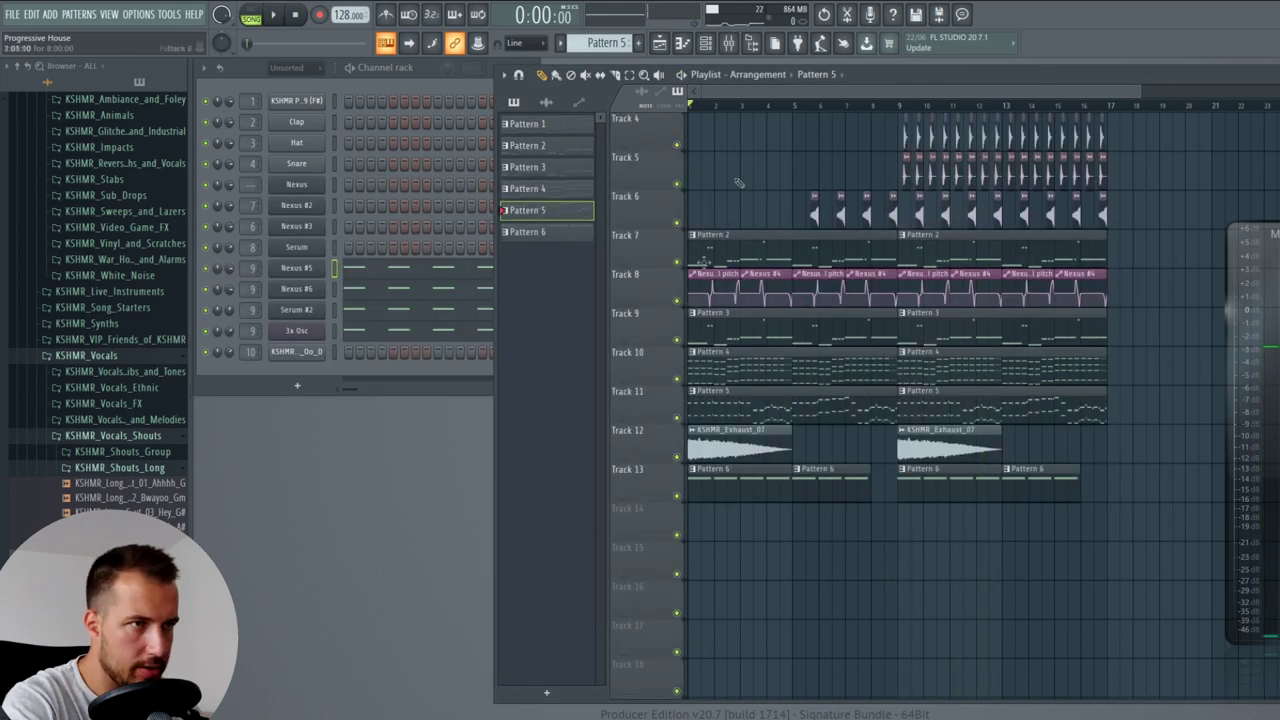
- Play the arrangement from the start and fine-tune the Nexus #5 mixer track volume
{"action": "key", "text": "space"}
{"action": "scroll", "coordinate": [842, 245], "scroll_direction": "up", "scroll_amount": 3}
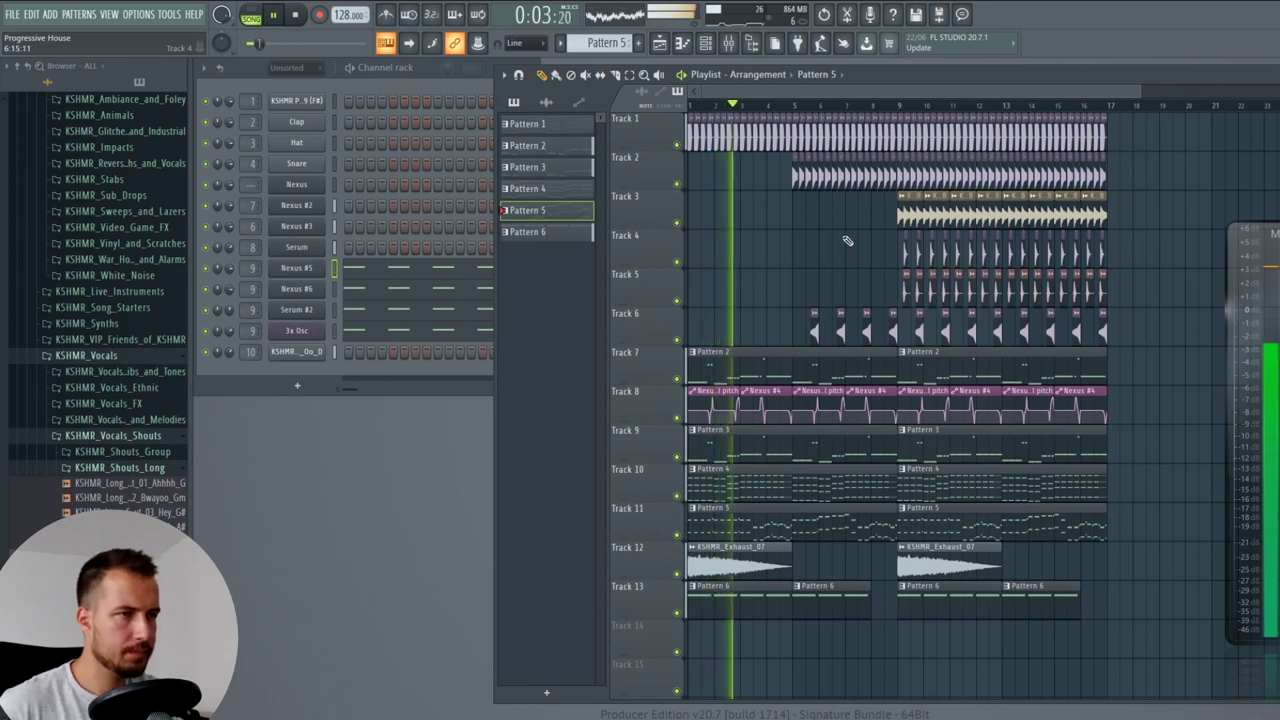
{"action": "key", "text": "space"}
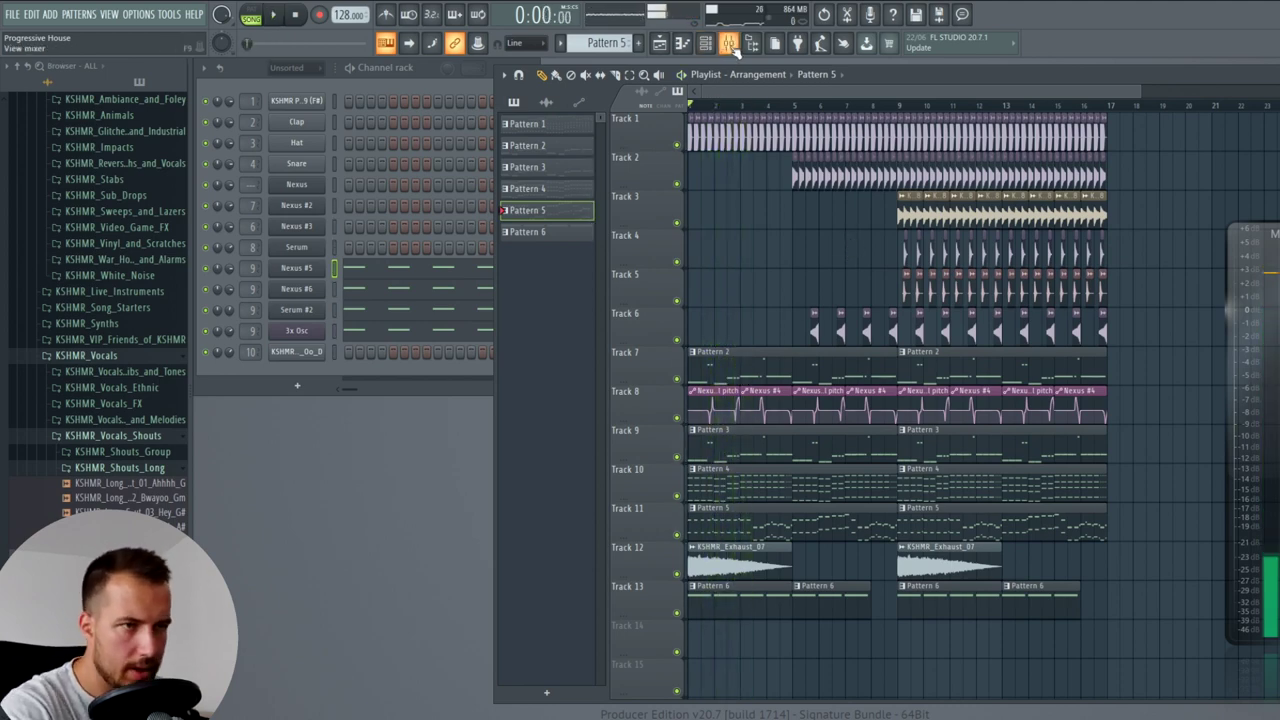
{"action": "key", "text": "F9"}
{"action": "left_click", "coordinate": [526, 296]}
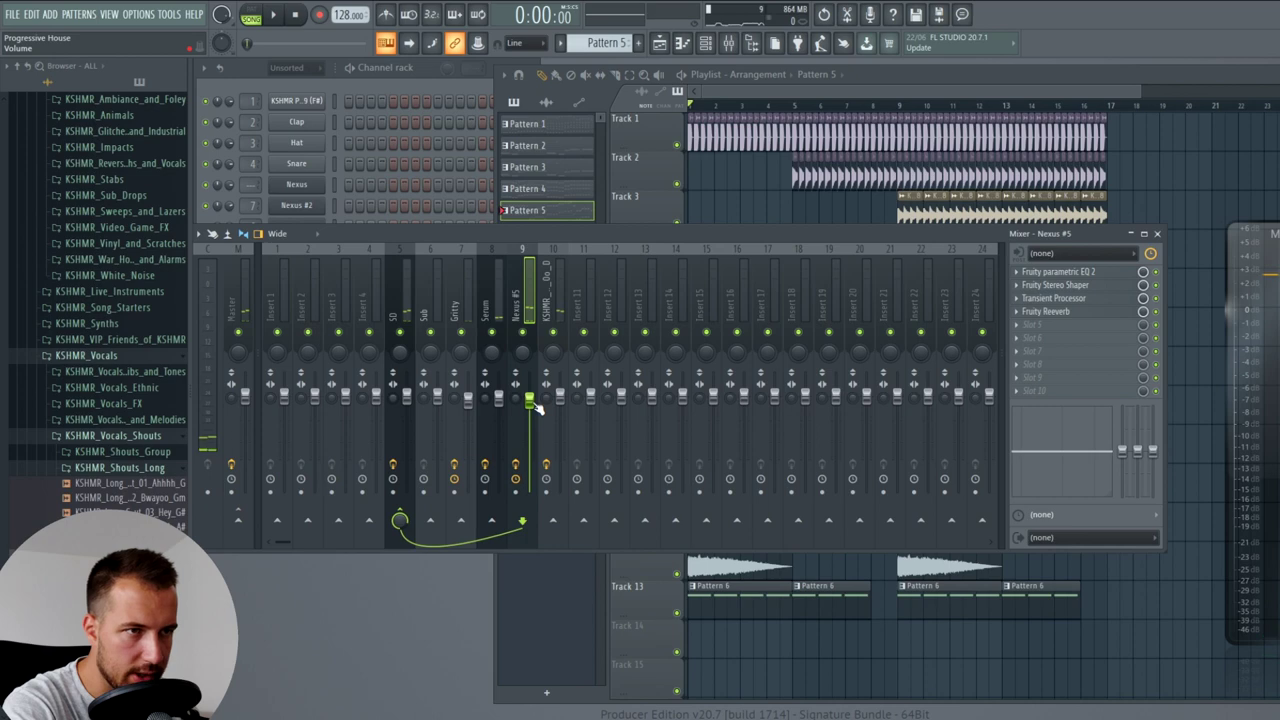
{"action": "left_click", "coordinate": [1157, 234]}
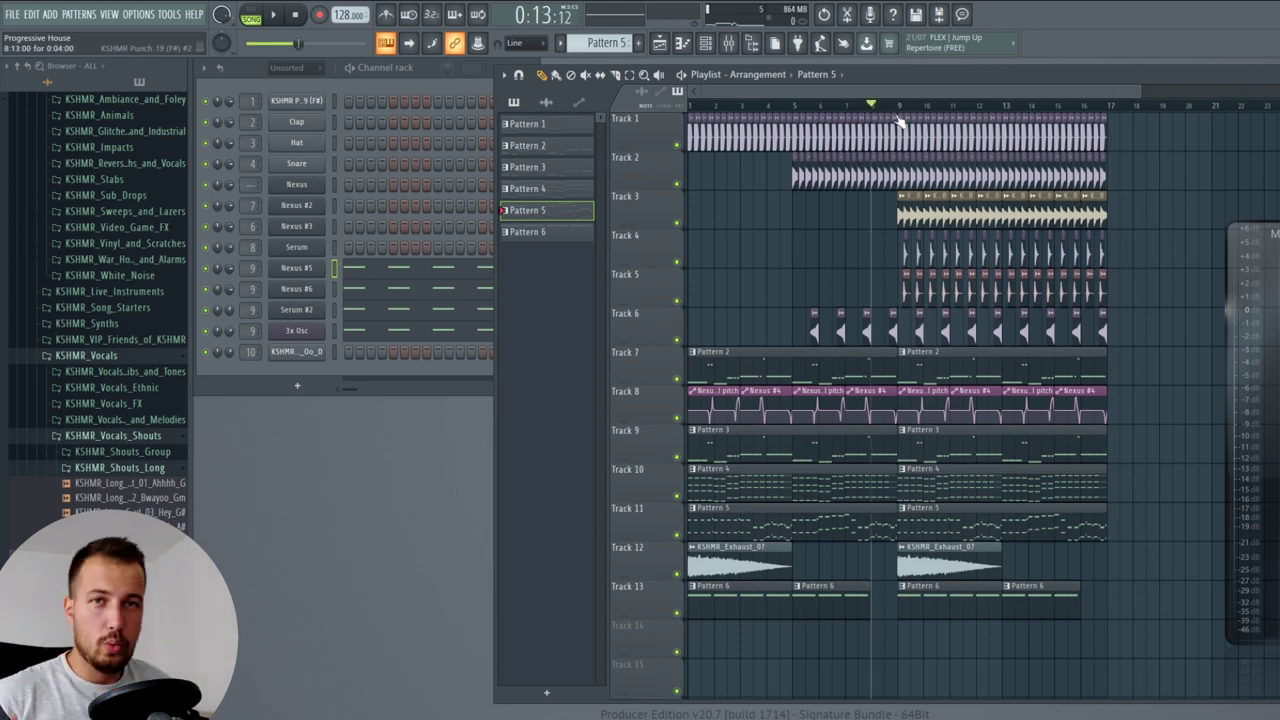
- Audition the end of the first section and delete the Track 1 kicks throughout bar 8
{"action": "scroll", "coordinate": [898, 120], "scroll_direction": "down", "scroll_amount": 2}
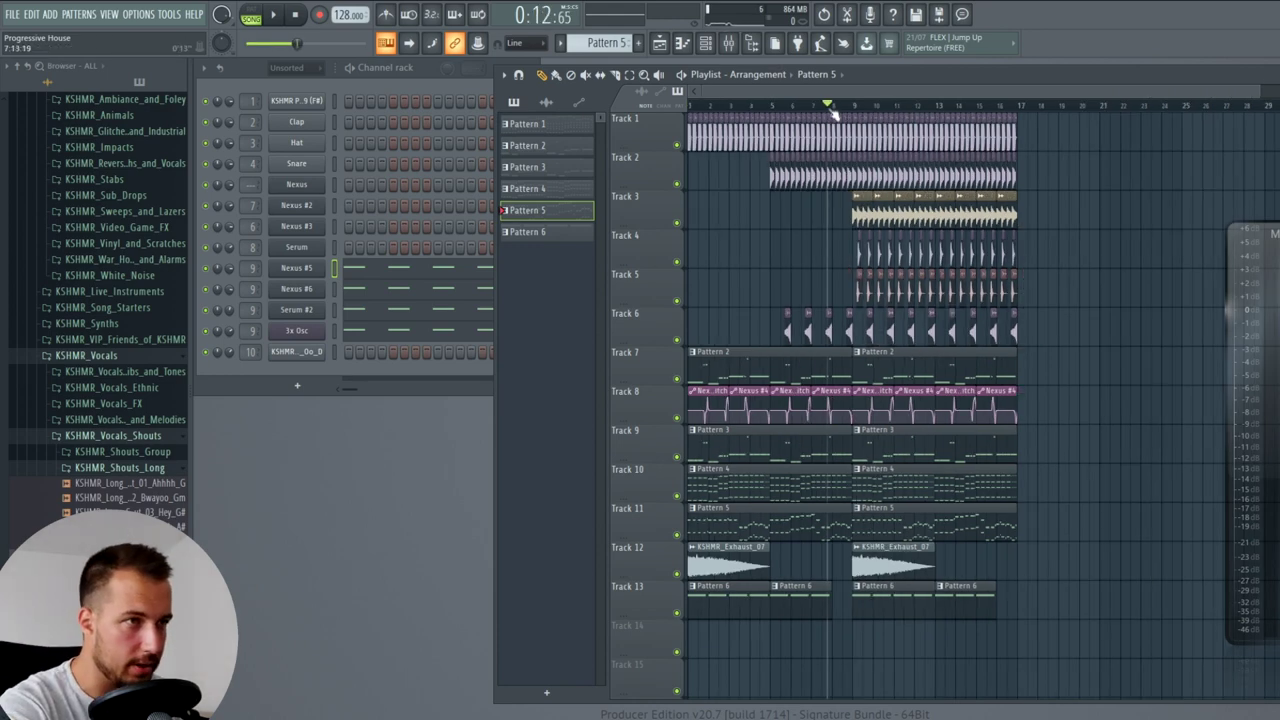
{"action": "scroll", "coordinate": [833, 112], "scroll_direction": "up", "scroll_amount": 4}
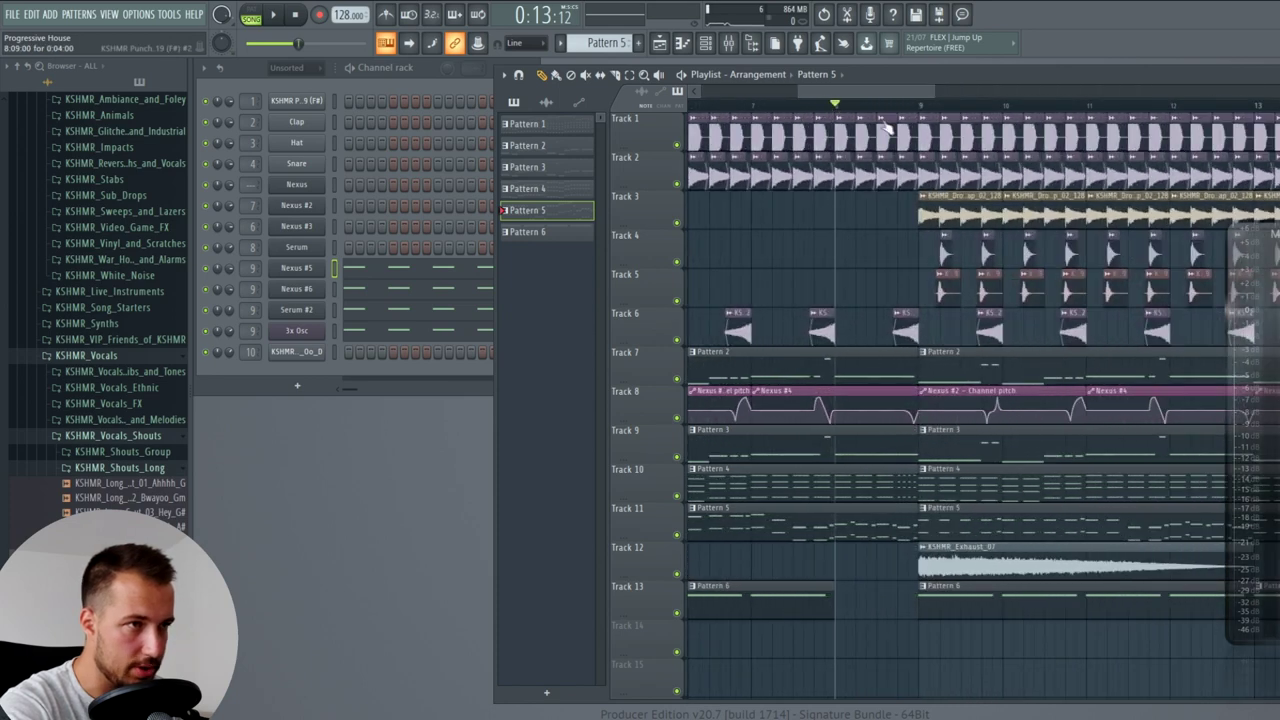
{"action": "key", "text": "space"}
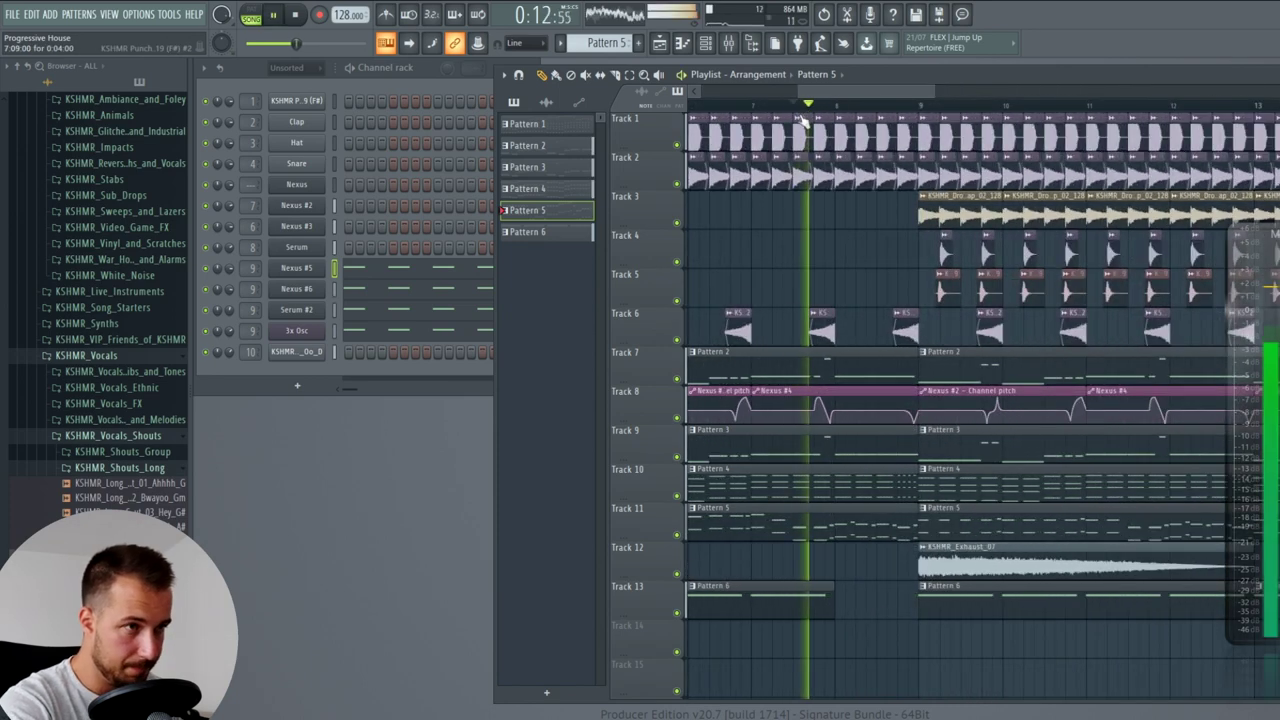
{"action": "key", "text": "space"}
{"action": "right_click", "coordinate": [905, 124]}
{"action": "scroll", "coordinate": [850, 130], "scroll_direction": "down", "scroll_amount": 2}
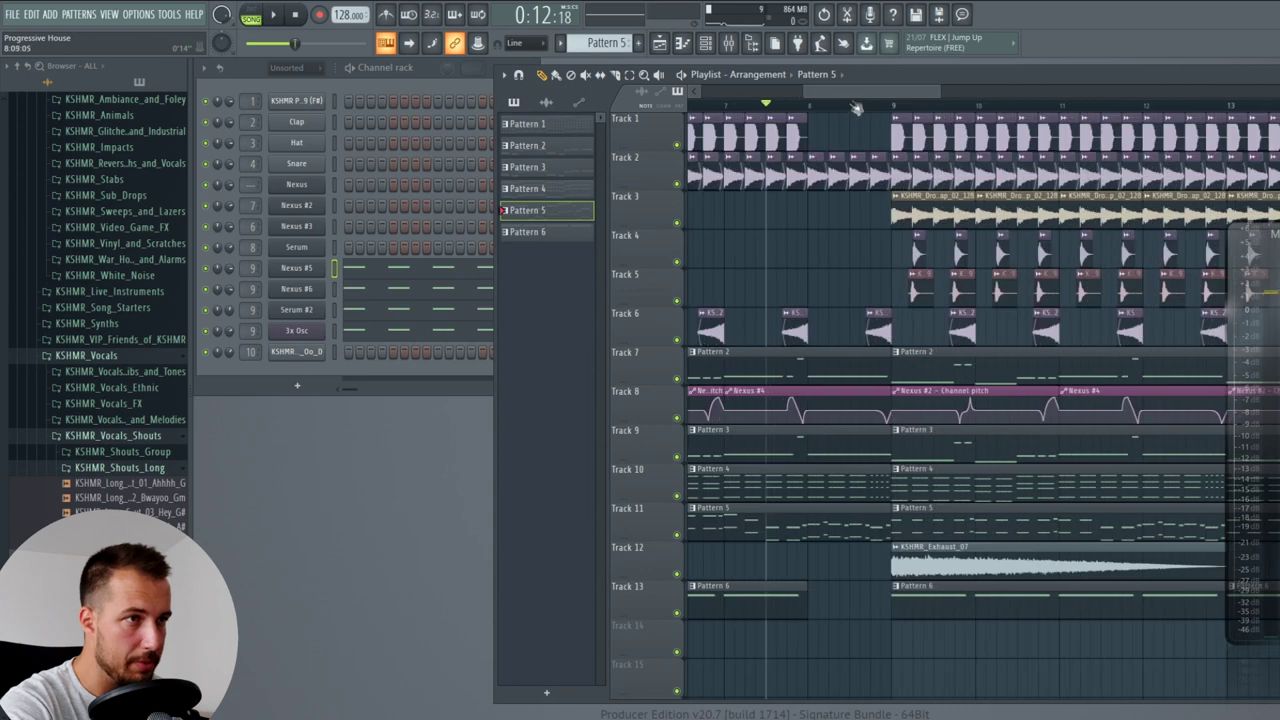
- Shorten the first Pattern 2, 3, 4 and 5 clips on Tracks 7, 9, 10 and 11 to end at bar 8
{"action": "key", "text": "space"}
{"action": "key", "text": "space"}
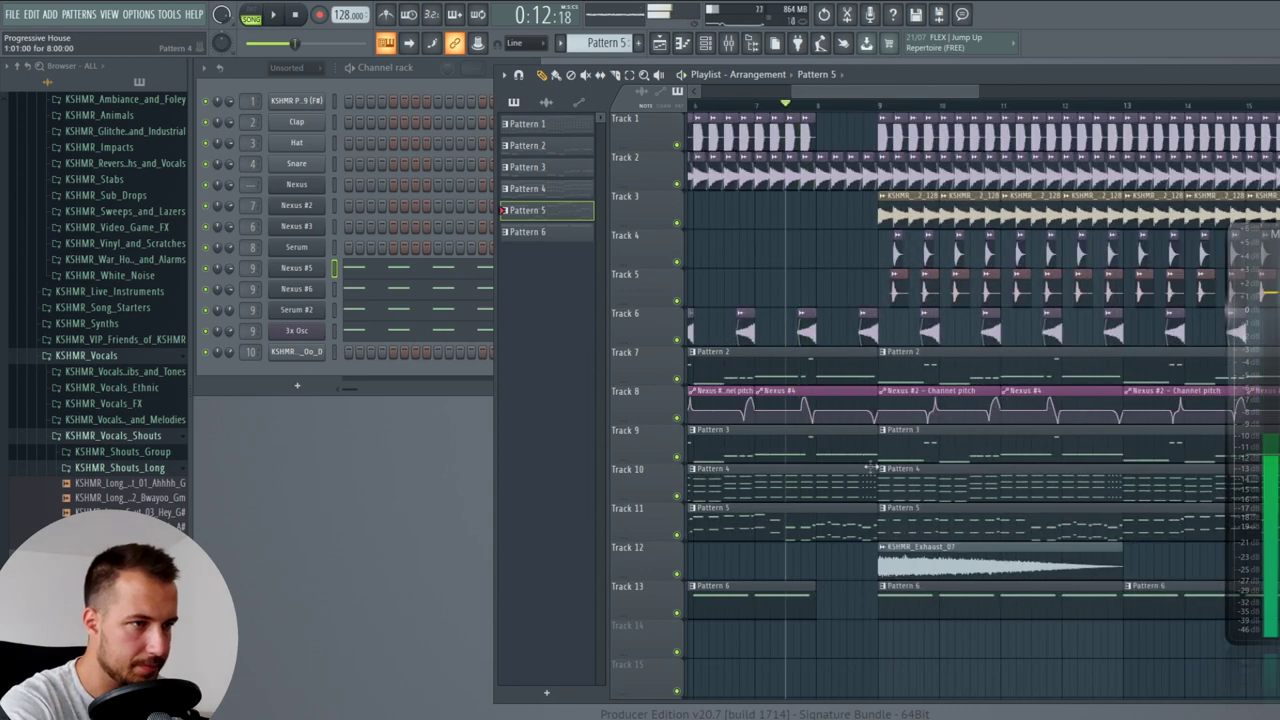
{"action": "left_click_drag", "start_coordinate": [873, 482], "coordinate": [818, 487]}
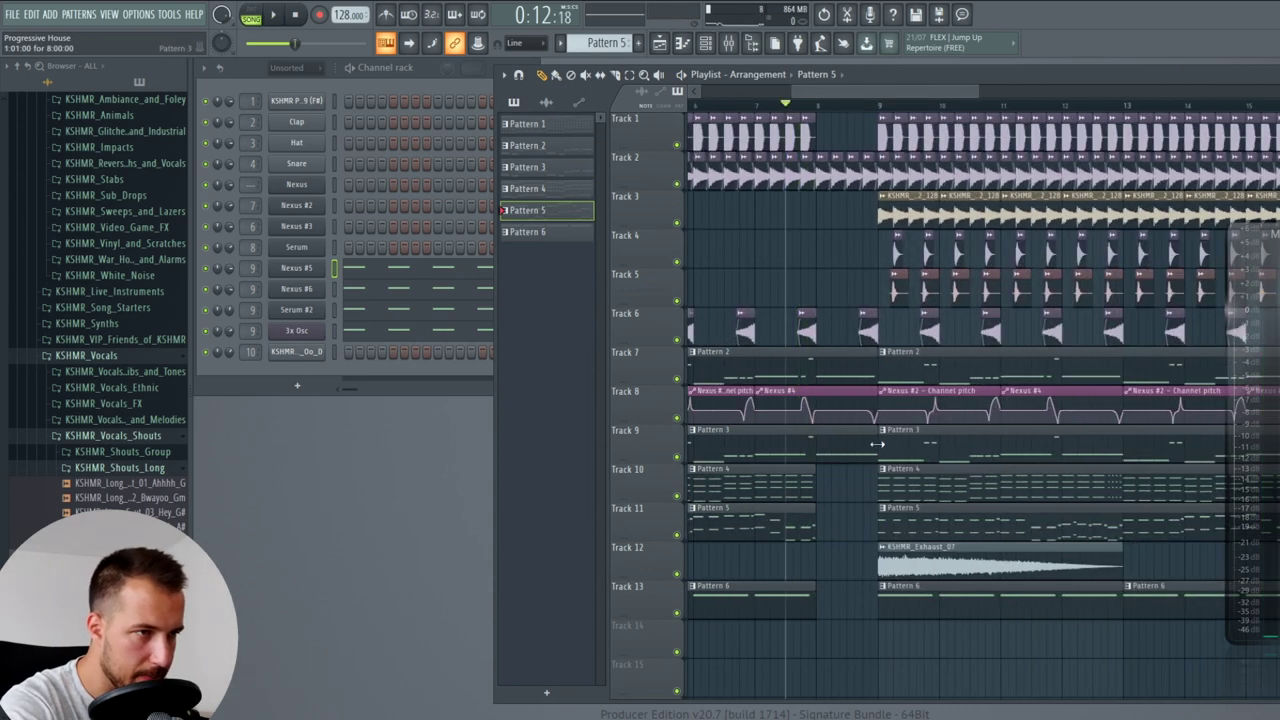
{"action": "right_click", "coordinate": [816, 372]}
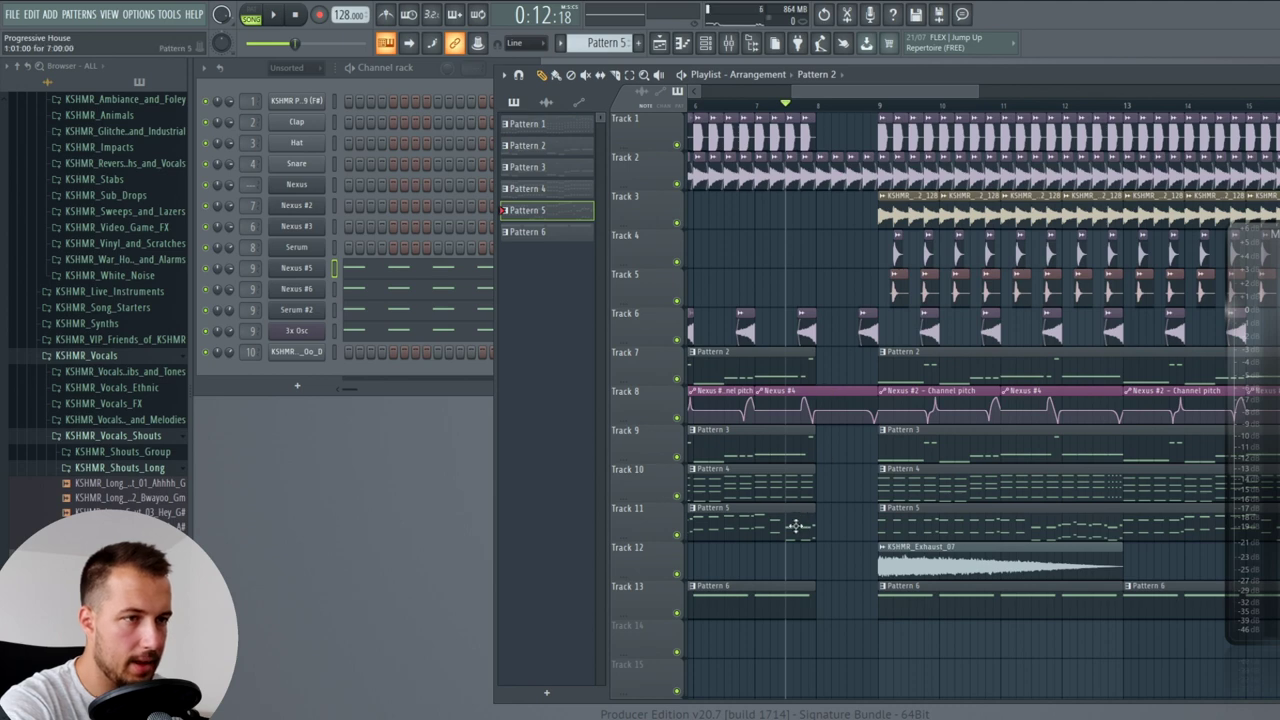
- Copy the last notes of bar 8 from the Serum #2 piano roll in Pattern 5 and create Pattern 7
{"action": "left_click", "coordinate": [419, 313]}
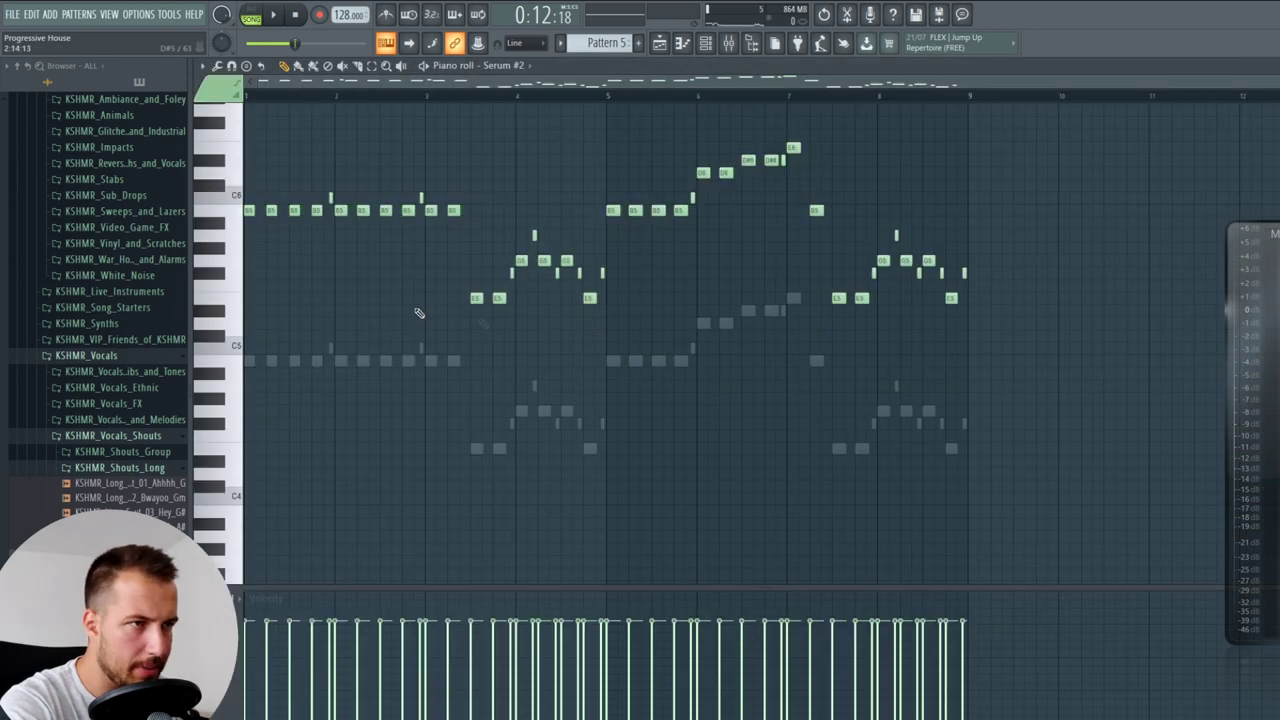
{"action": "left_click_drag", "start_coordinate": [1017, 184], "coordinate": [891, 371]}
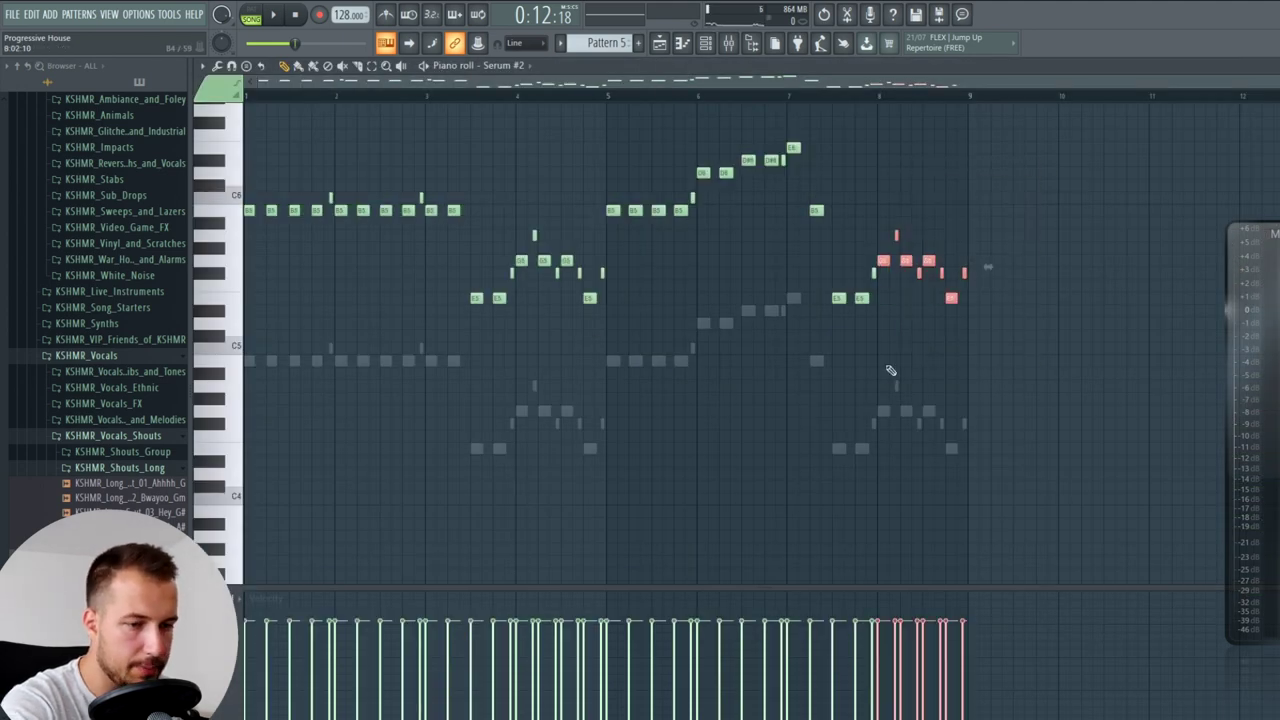
{"action": "left_click", "coordinate": [1276, 66]}
{"action": "left_click", "coordinate": [639, 43]}
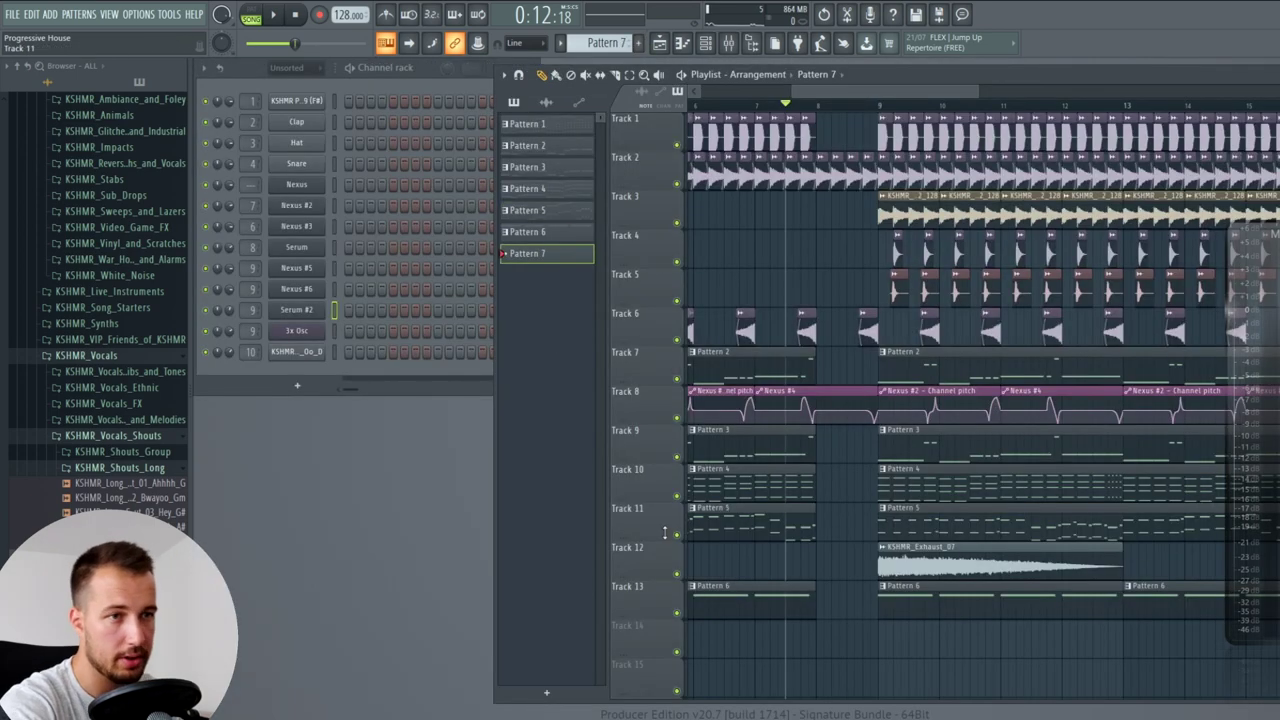
- Load KSHMR_Vocal_Tone_06_Aye_G as a new channel, paste the copied notes into its piano roll and play Pattern 7
{"action": "left_click", "coordinate": [142, 470]}
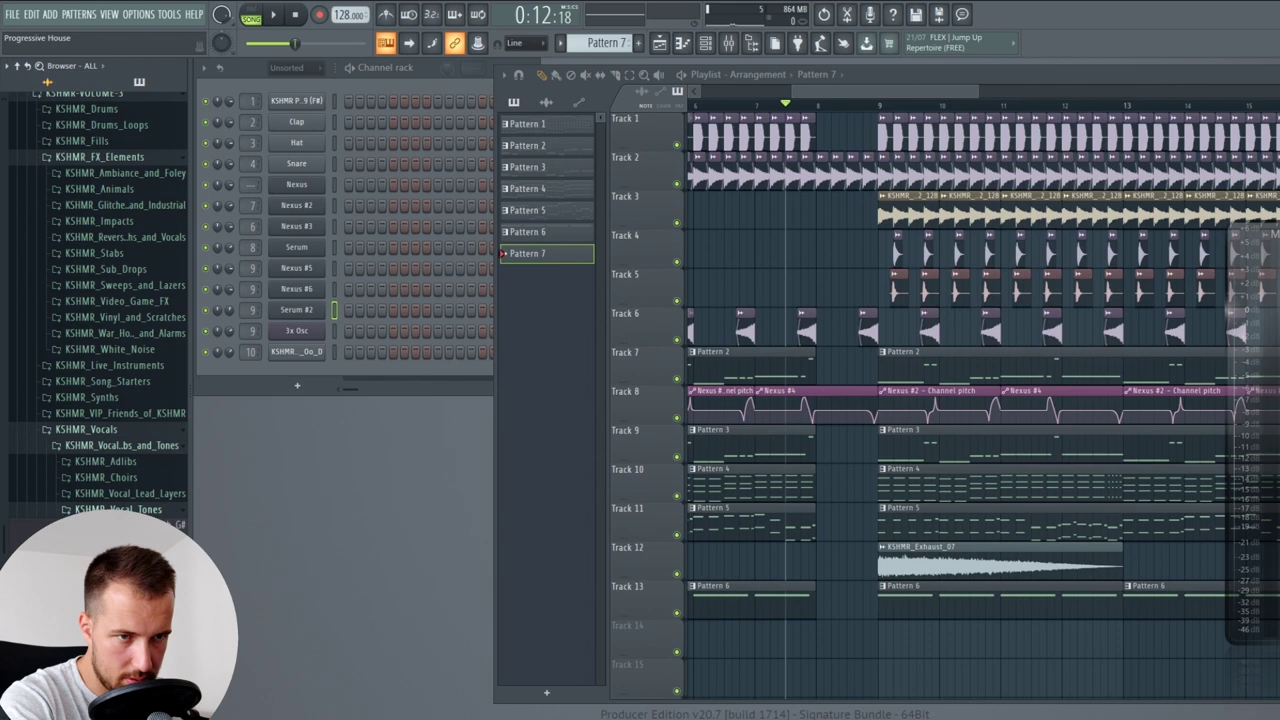
{"action": "left_click", "coordinate": [110, 604]}
{"action": "left_click_drag", "start_coordinate": [110, 604], "coordinate": [305, 380]}
{"action": "right_click", "coordinate": [311, 376]}
{"action": "left_click", "coordinate": [355, 373]}
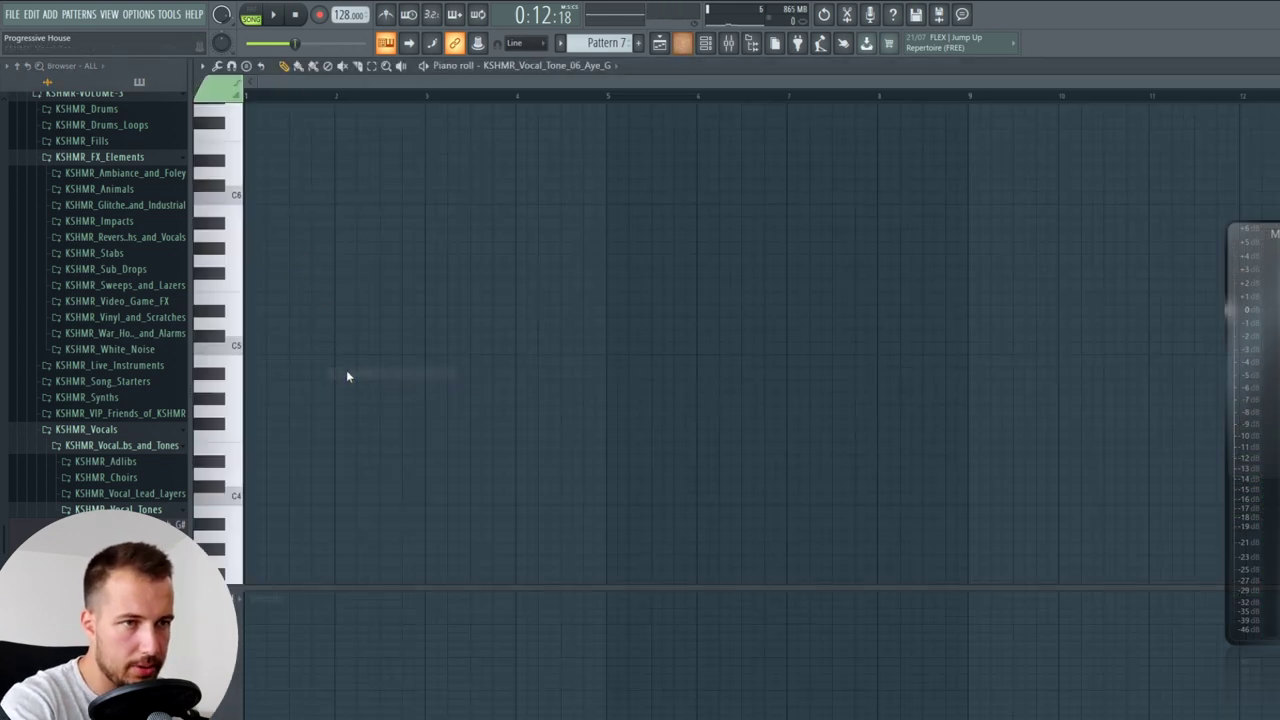
{"action": "left_click", "coordinate": [277, 18]}
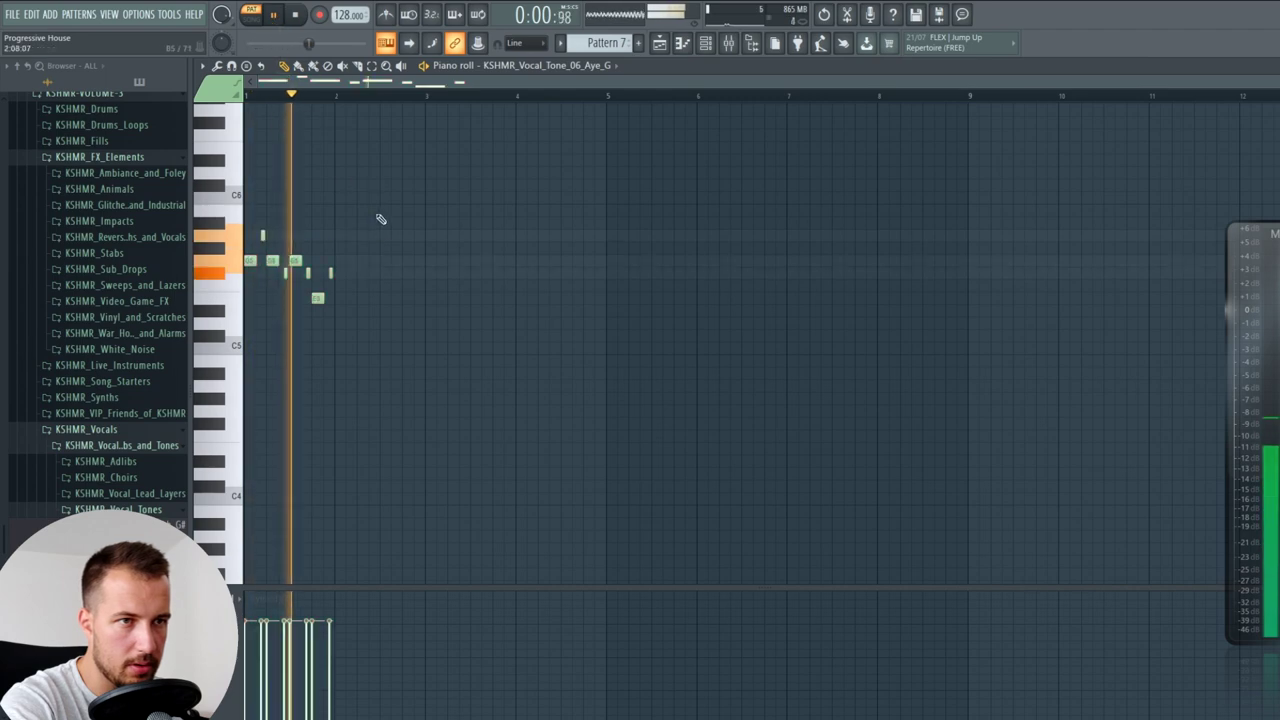
{"action": "key", "text": "Escape"}
- Set the root note of the Aye_G vocal tone sampler channel to G4 and audition it
{"action": "left_click", "coordinate": [317, 374]}
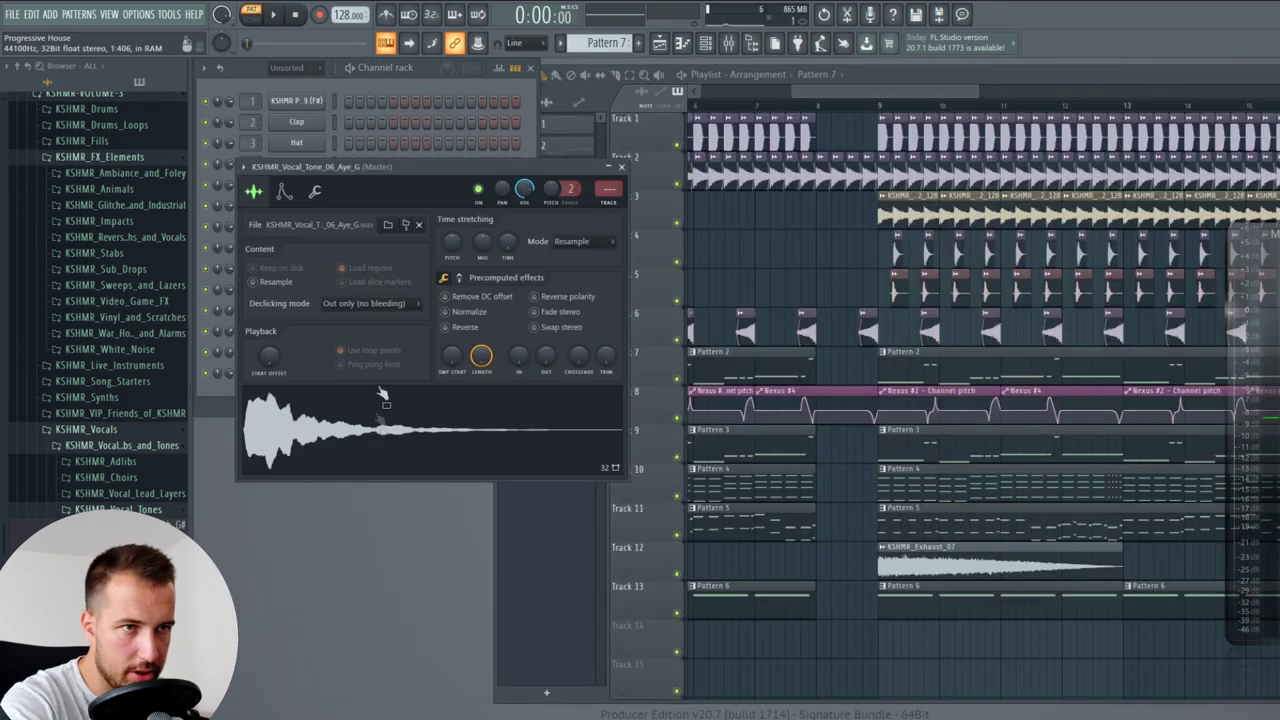
{"action": "left_click", "coordinate": [316, 194]}
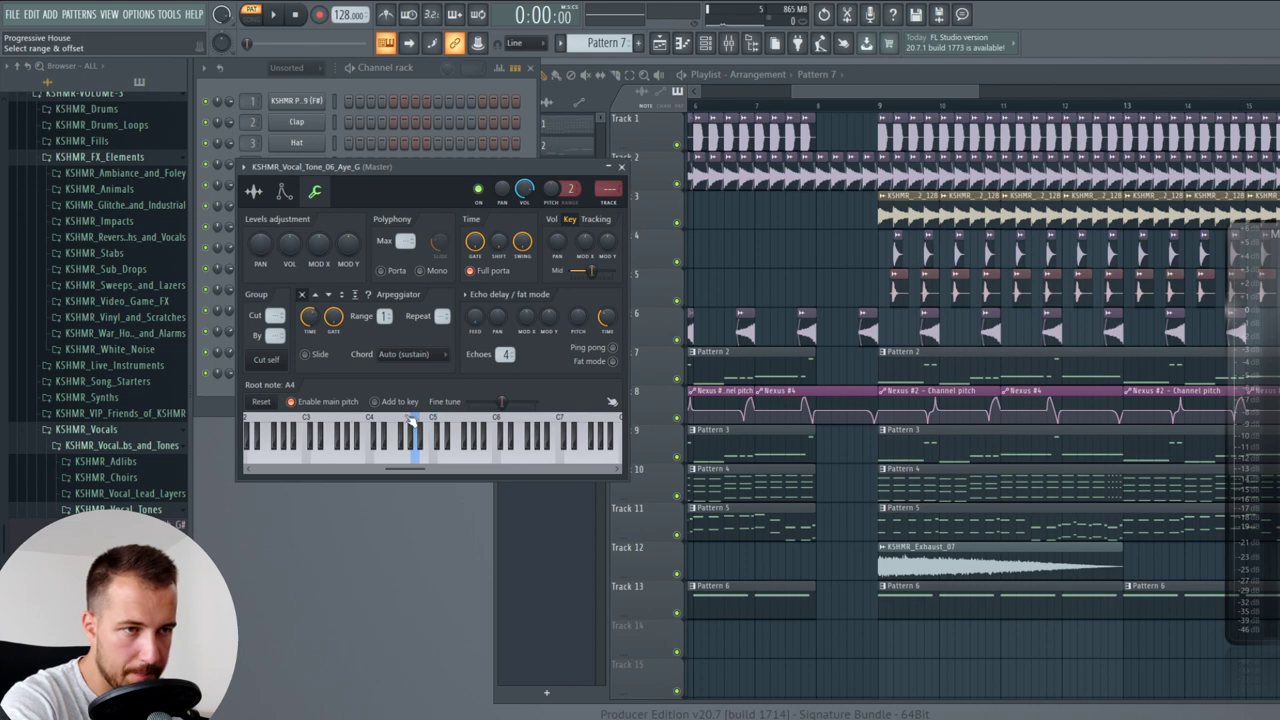
{"action": "right_click", "coordinate": [406, 430]}
{"action": "key", "text": "space"}
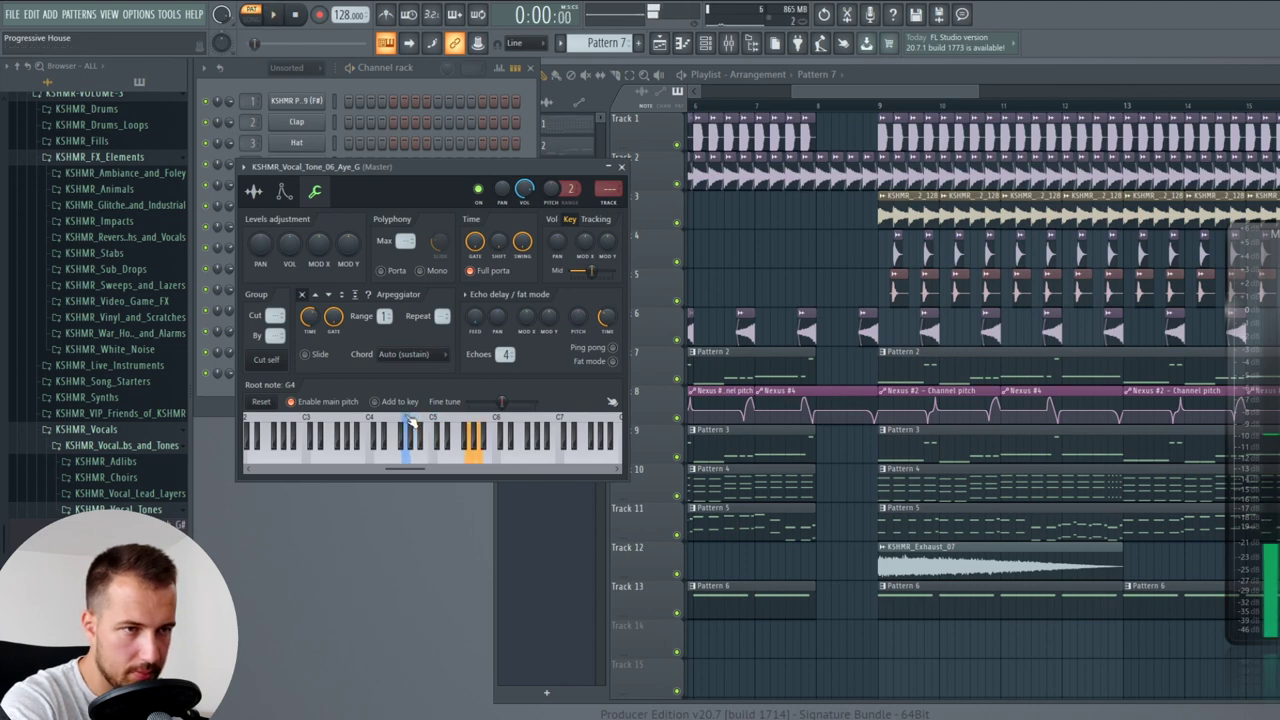
{"action": "key", "text": "space"}
{"action": "left_click", "coordinate": [622, 168]}
- Replay the vocal notes and add a fade-out to the Aye_G sample to shorten its tail
{"action": "left_click", "coordinate": [375, 373]}
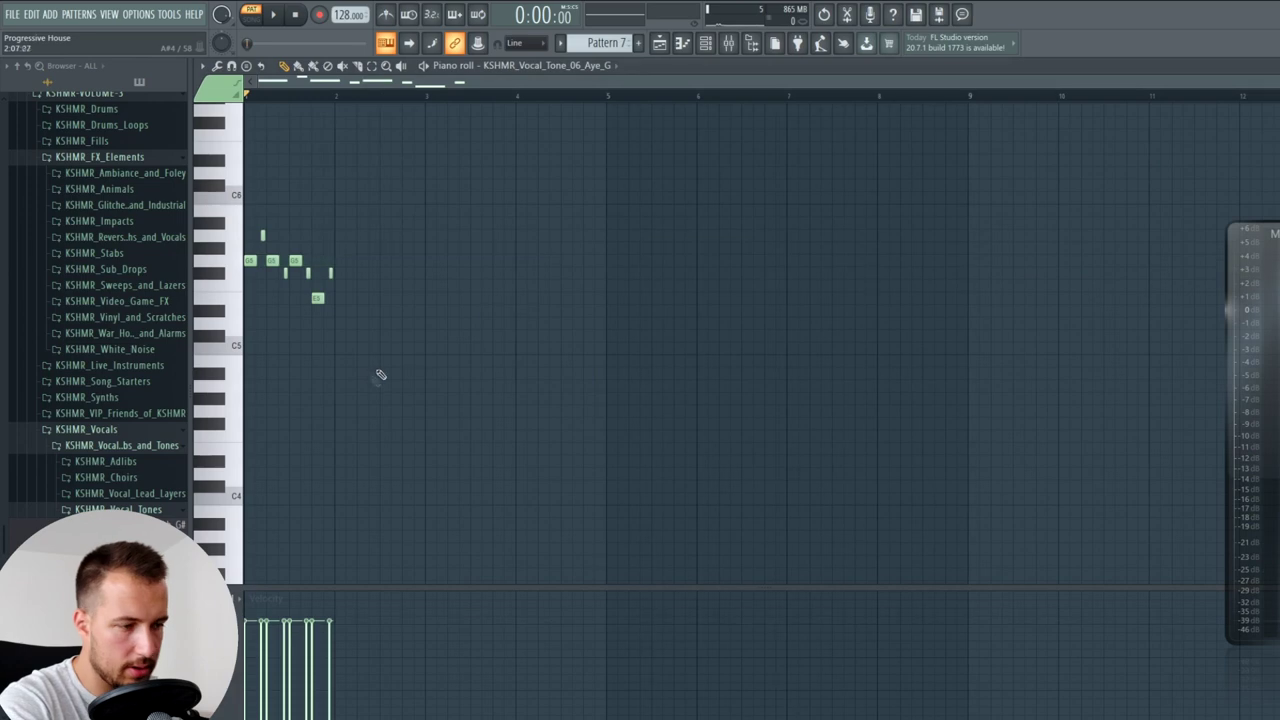
{"action": "key", "text": "space"}
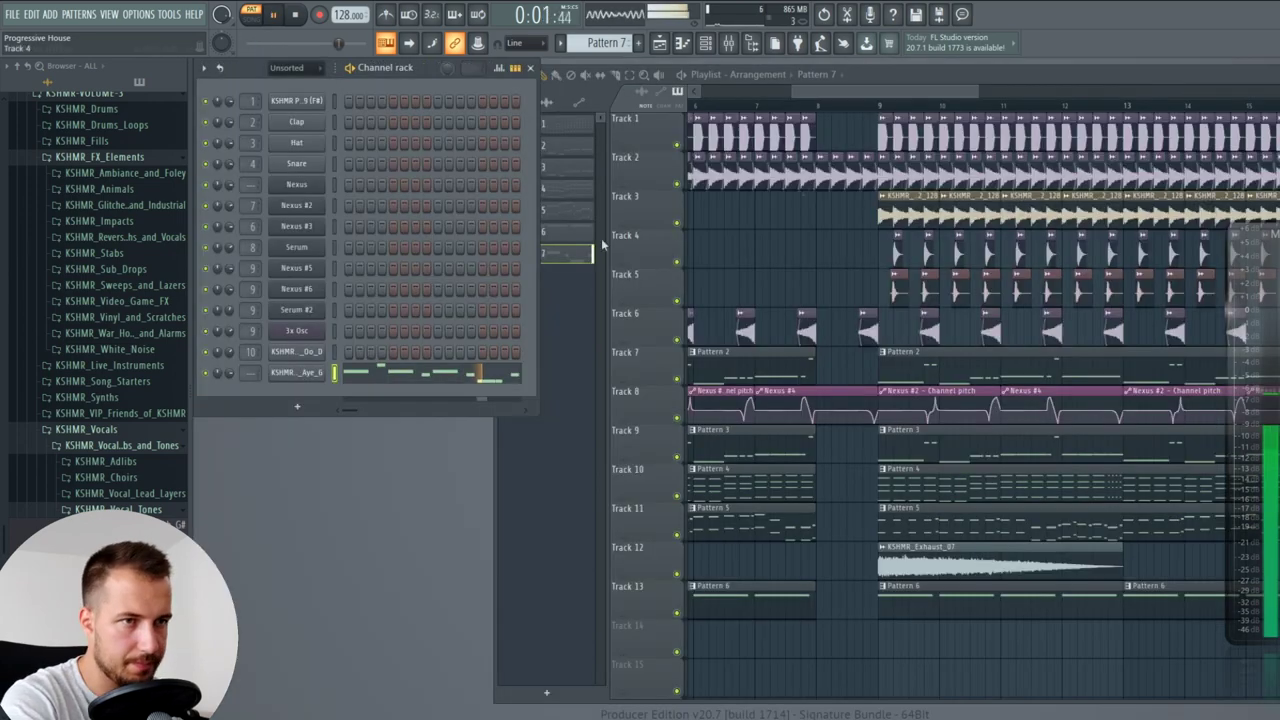
{"action": "key", "text": "F7"}
{"action": "left_click", "coordinate": [293, 373]}
{"action": "key", "text": "space"}
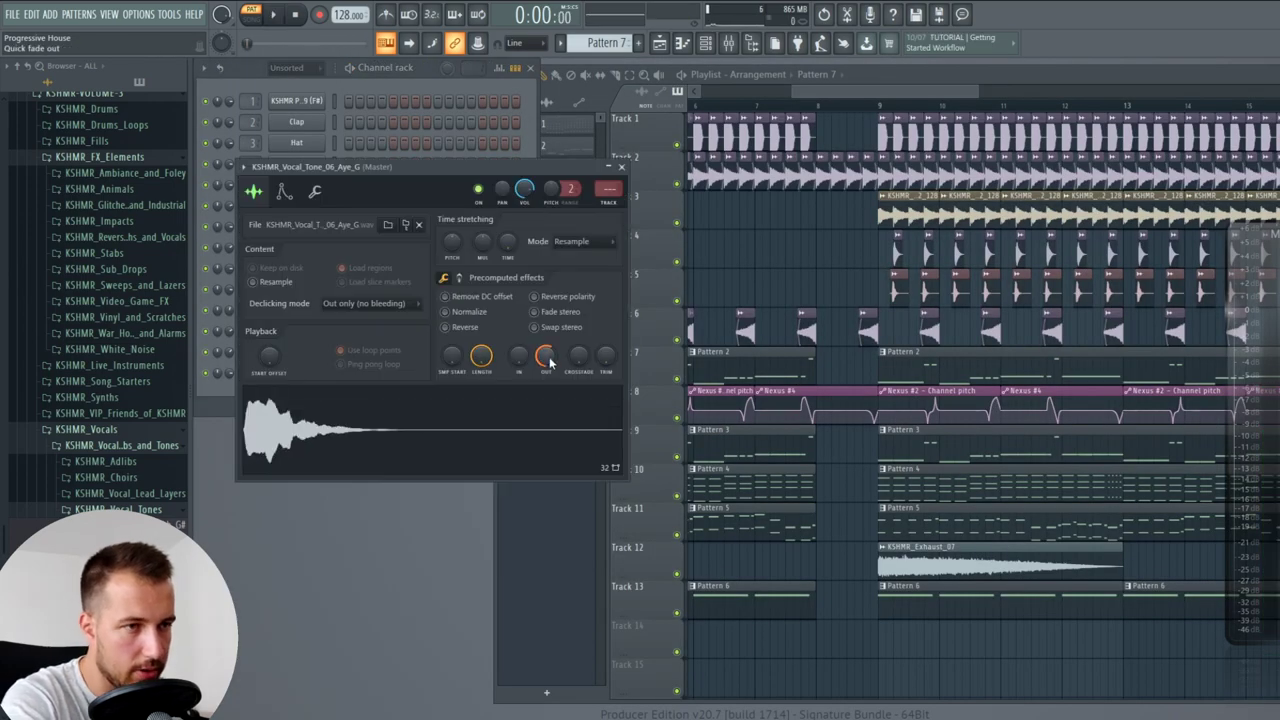
{"action": "key", "text": "space"}
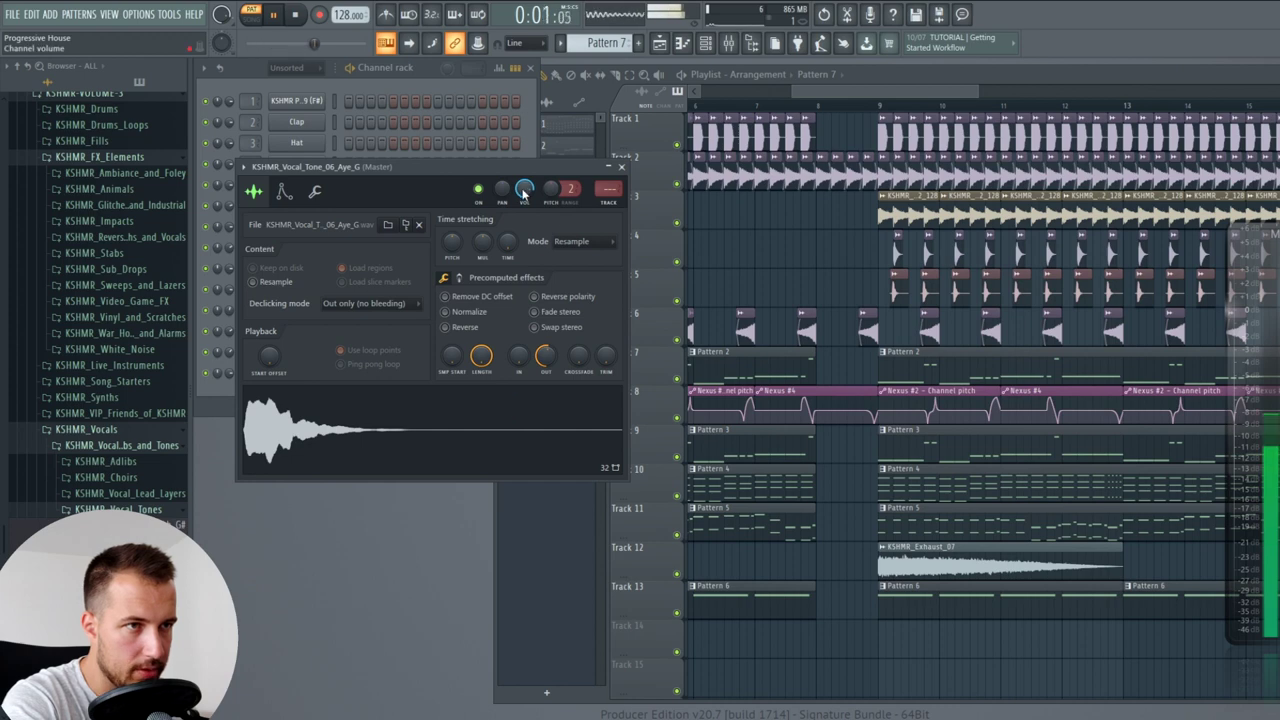
- Assign the Aye_G vocal channel to mixer track 12, audition it and close the sampler settings
{"action": "left_click", "coordinate": [610, 192]}
{"action": "left_click_drag", "start_coordinate": [611, 189], "coordinate": [611, 205]}
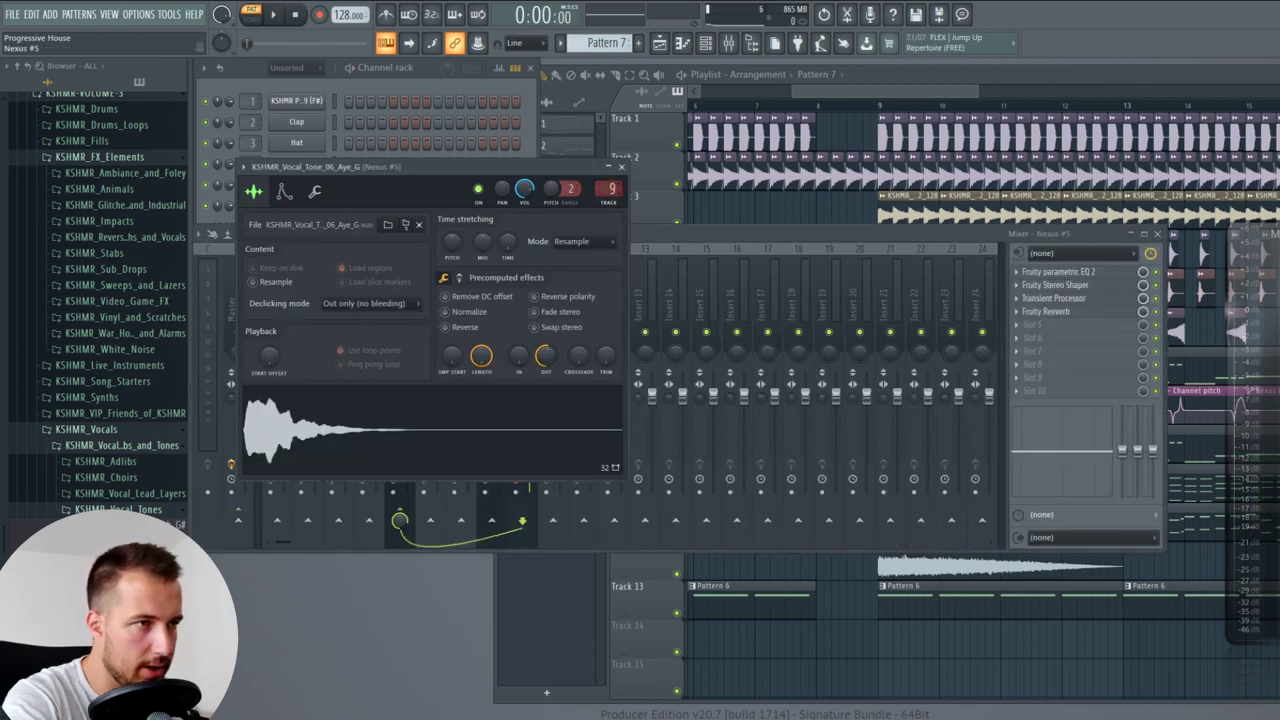
{"action": "key", "text": "space"}
{"action": "key", "text": "space"}
{"action": "left_click", "coordinate": [620, 167]}
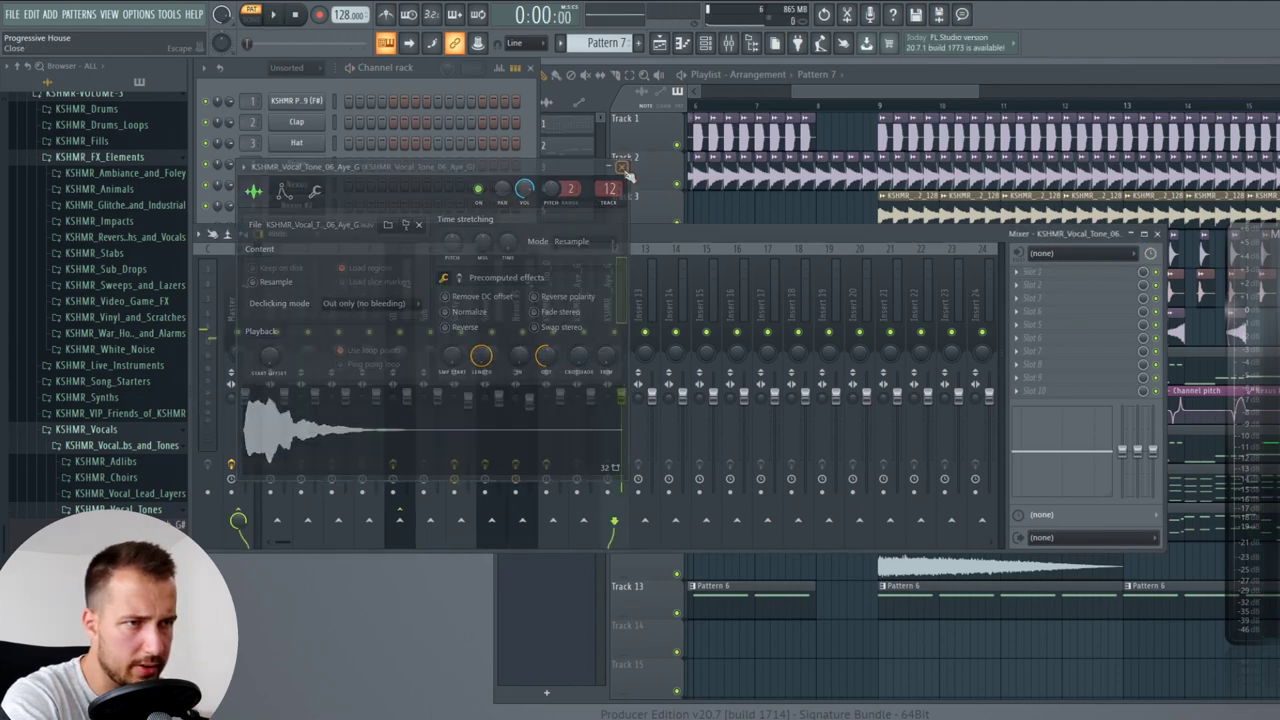
- Route the Aye_G vocal on mixer track 12 only to the Nexus #5 track and play the pattern
{"action": "right_click", "coordinate": [399, 520]}
{"action": "left_click", "coordinate": [562, 285]}
{"action": "left_click", "coordinate": [534, 283]}
{"action": "left_click", "coordinate": [628, 282]}
{"action": "right_click", "coordinate": [520, 522]}
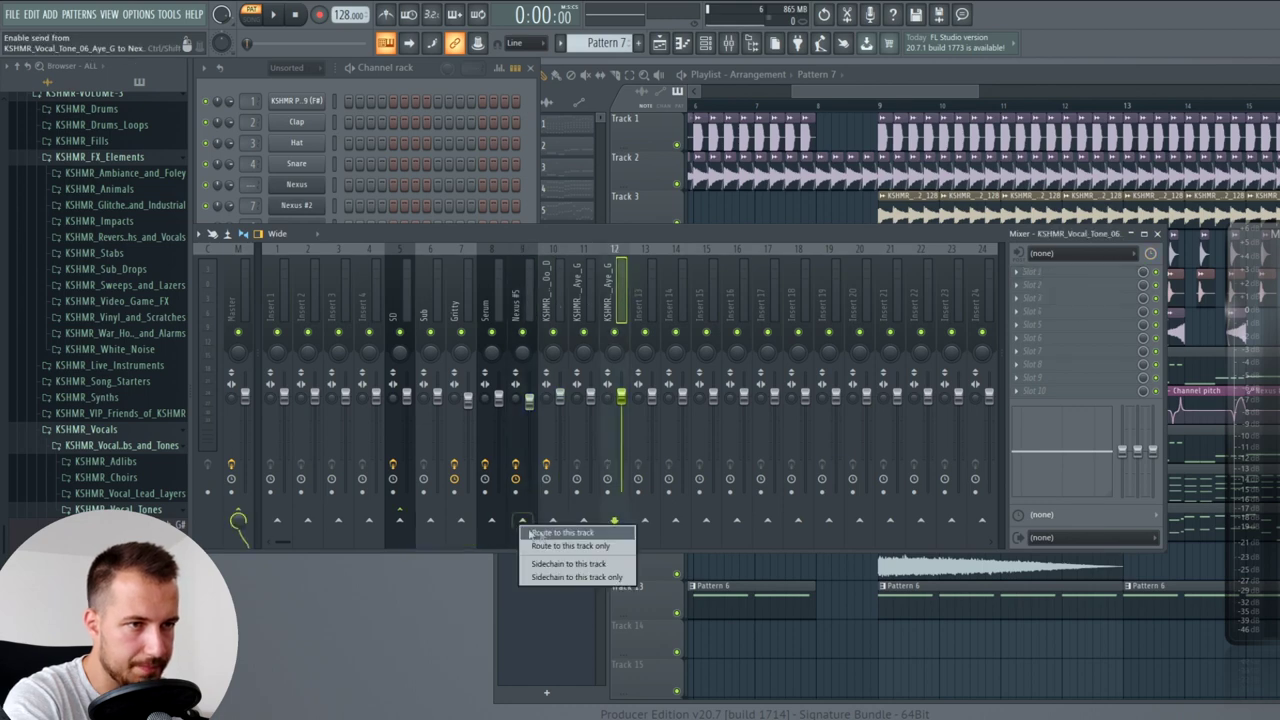
{"action": "left_click", "coordinate": [556, 546]}
{"action": "key", "text": "space"}
{"action": "key", "text": "space"}
- Add Fruity Parametric EQ 2 to the Aye_G mixer track and boost the highs with a high shelf during playback
{"action": "left_click", "coordinate": [1017, 272]}
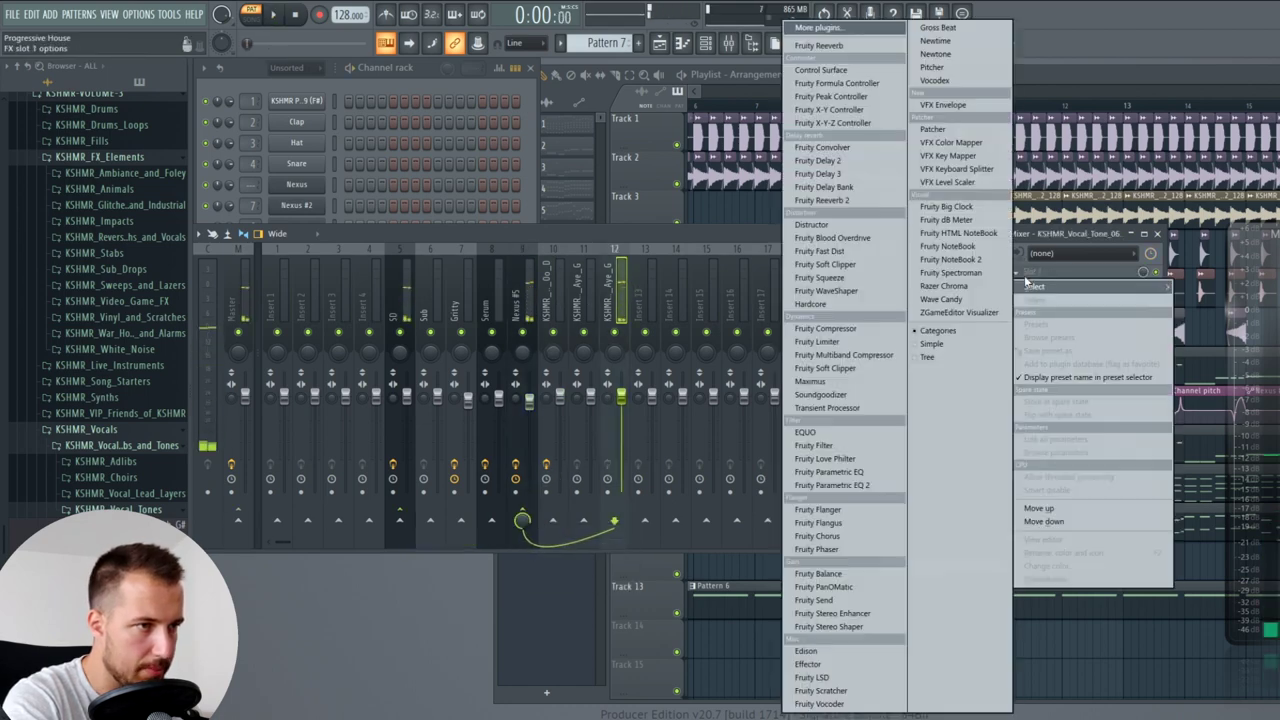
{"action": "left_click", "coordinate": [828, 486]}
{"action": "key", "text": "space"}
{"action": "left_click_drag", "start_coordinate": [488, 280], "coordinate": [453, 230]}
{"action": "left_click_drag", "start_coordinate": [456, 281], "coordinate": [440, 277]}
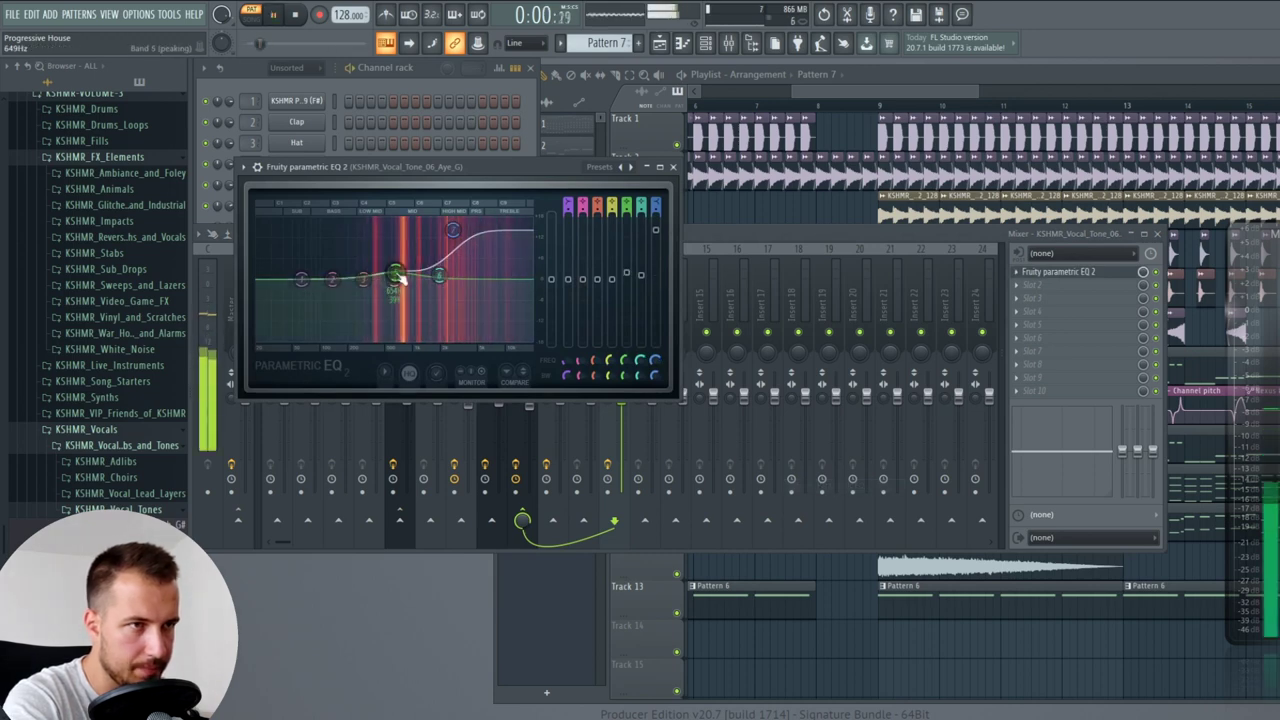
{"action": "key", "text": "space"}
- Add Soundgoodizer to the second effect slot of the Aye_G vocal mixer track
{"action": "left_click", "coordinate": [1058, 271]}
{"action": "left_click", "coordinate": [1018, 287]}
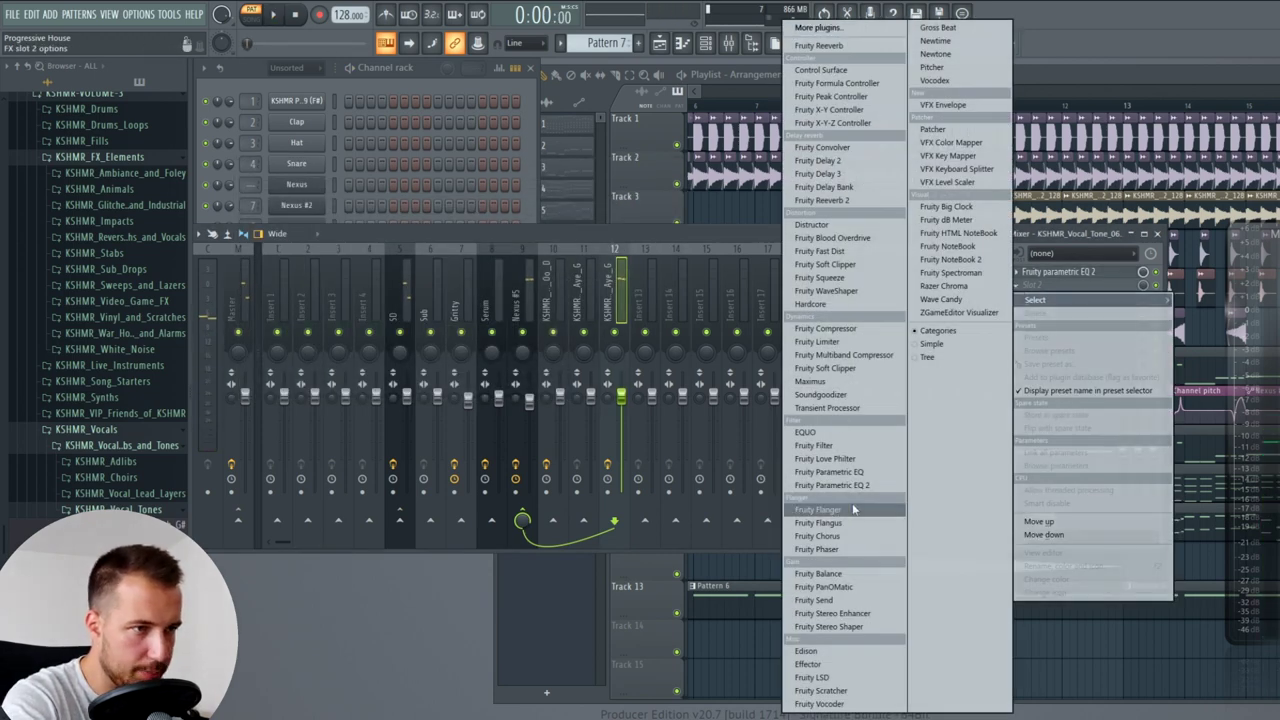
{"action": "left_click", "coordinate": [821, 394]}
{"action": "key", "text": "space"}
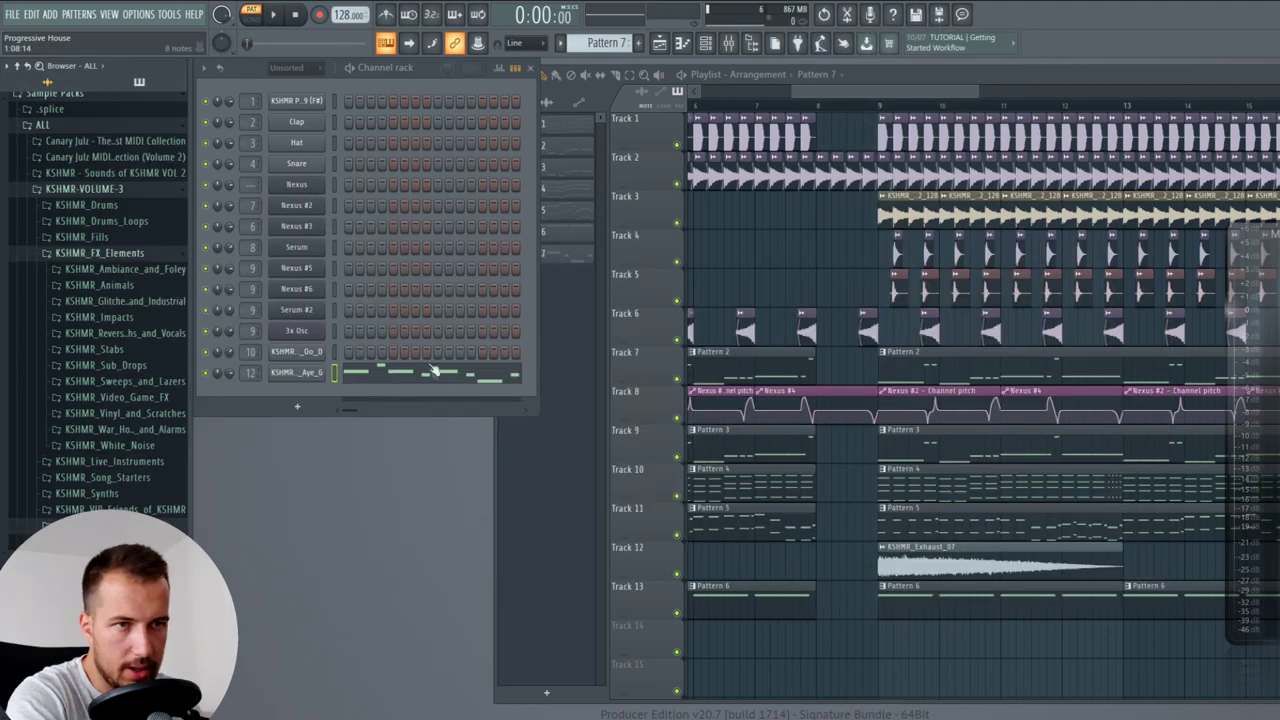
- Add KSHMR_Percussion_High_Knock_04_G from the high percussion samples as a new channel carrying the Aye_G vocal's notes
{"action": "left_click", "coordinate": [120, 206]}
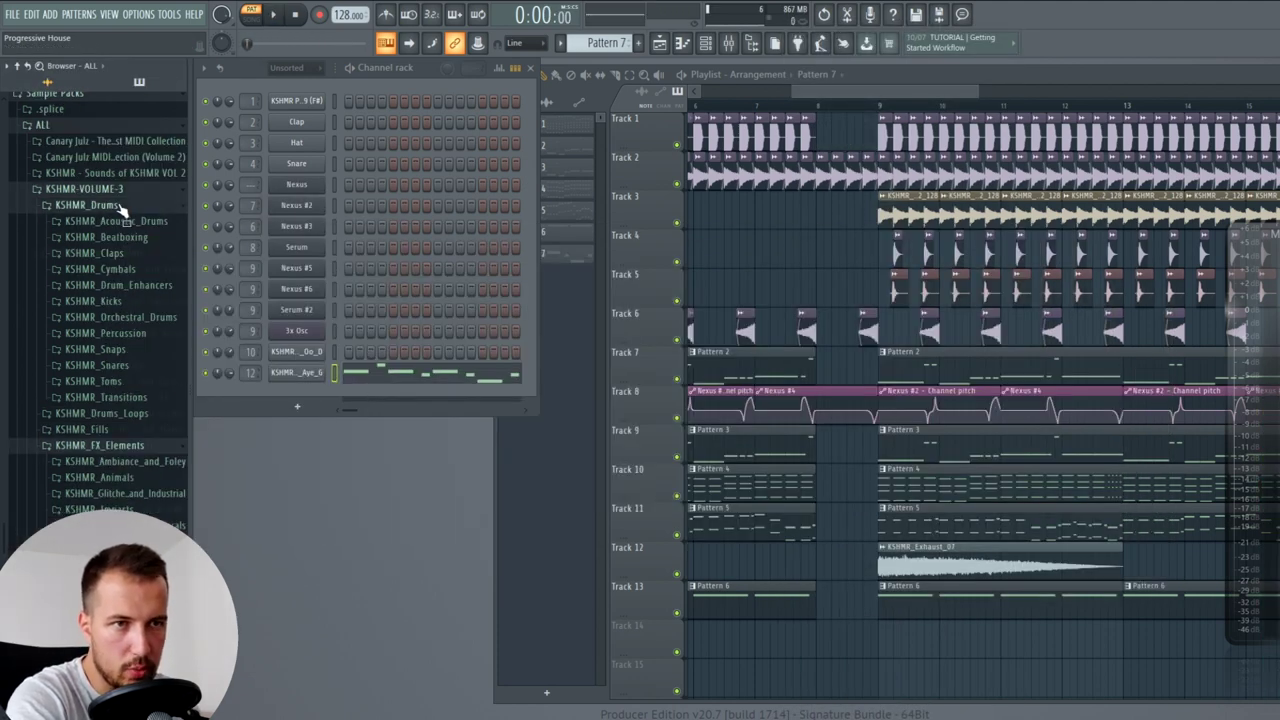
{"action": "left_click", "coordinate": [120, 333]}
{"action": "left_click", "coordinate": [172, 386]}
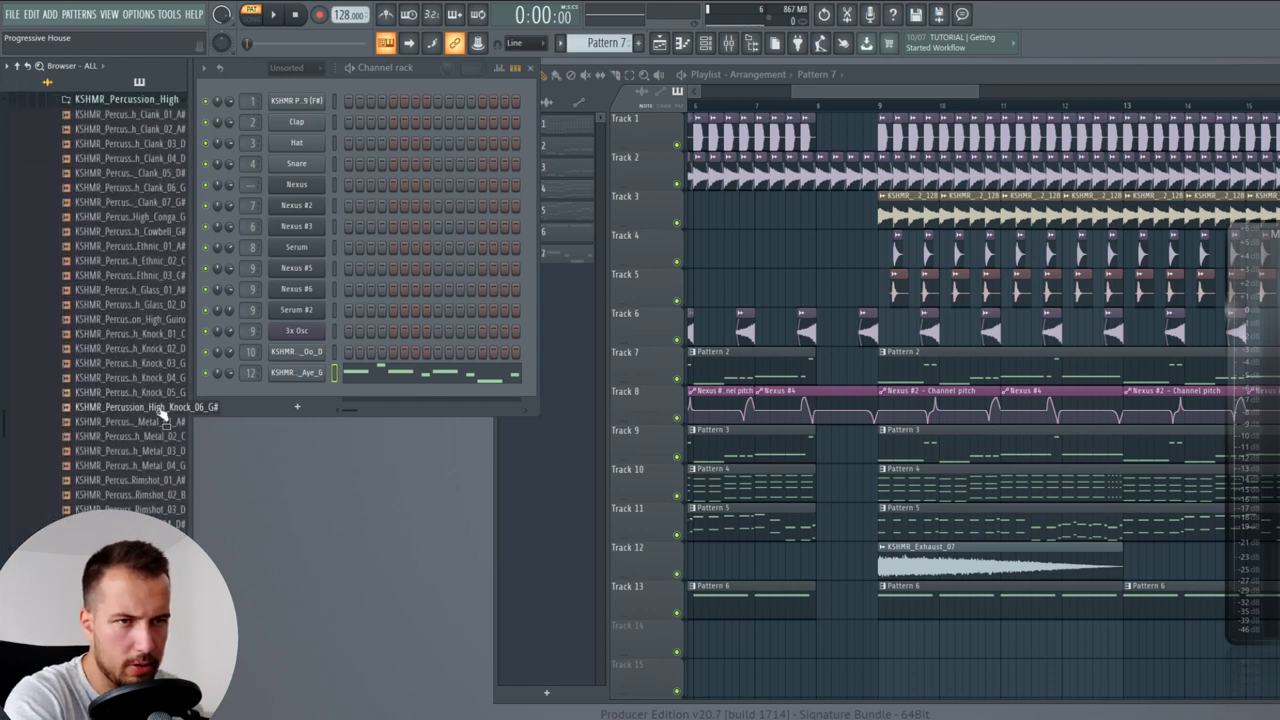
{"action": "left_click_drag", "start_coordinate": [150, 378], "coordinate": [300, 395]}
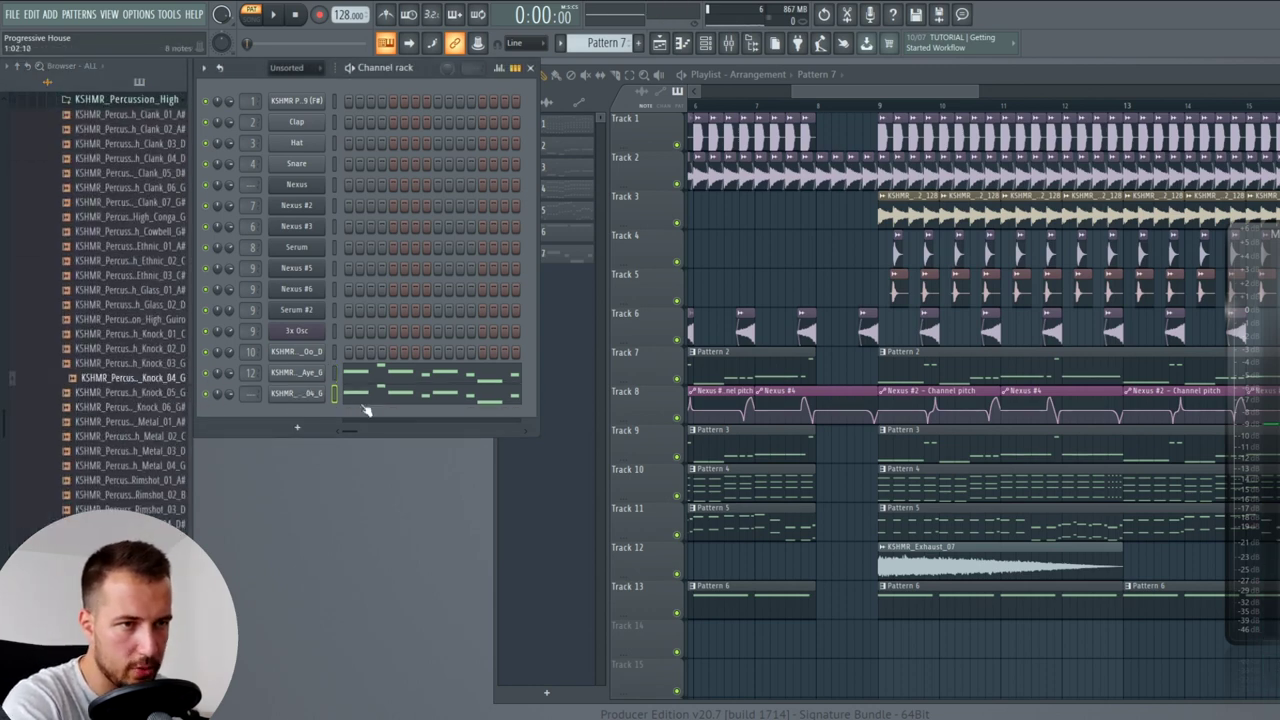
{"action": "left_click", "coordinate": [130, 381]}
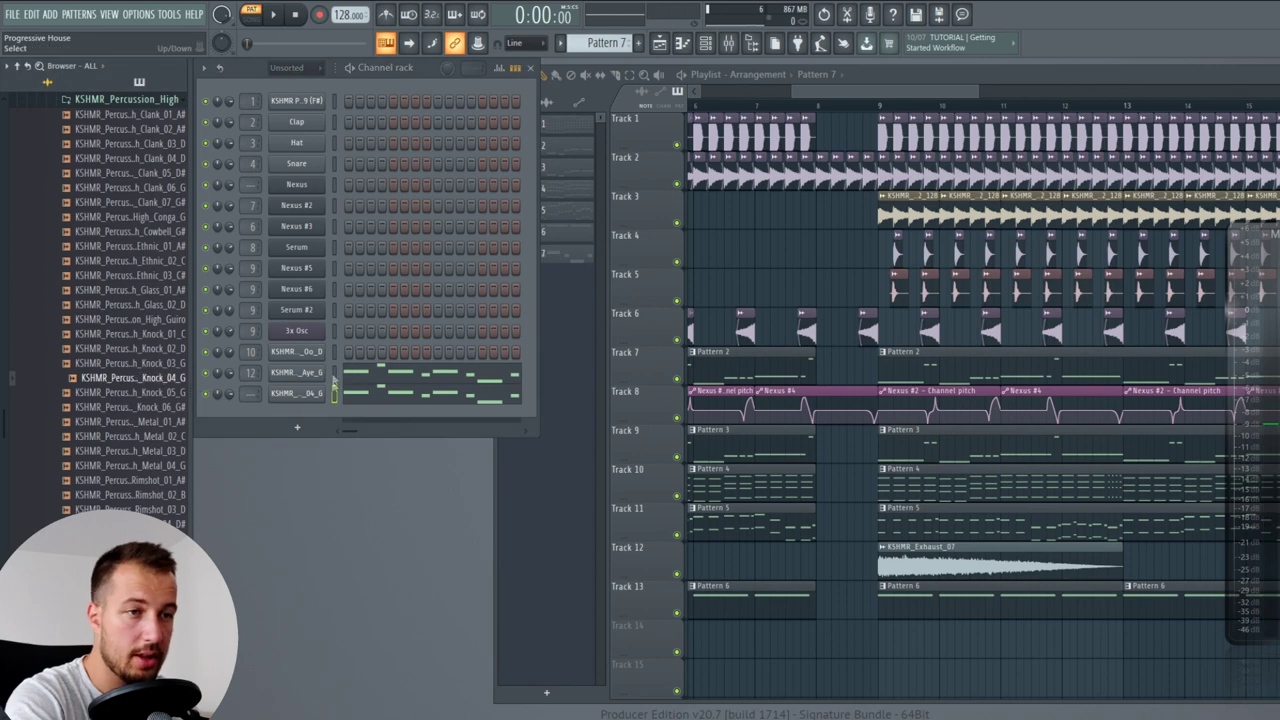
- Move all notes of the Knock_04_G channel onto C5, keeping their rhythm, and close the piano roll
{"action": "left_click", "coordinate": [383, 398]}
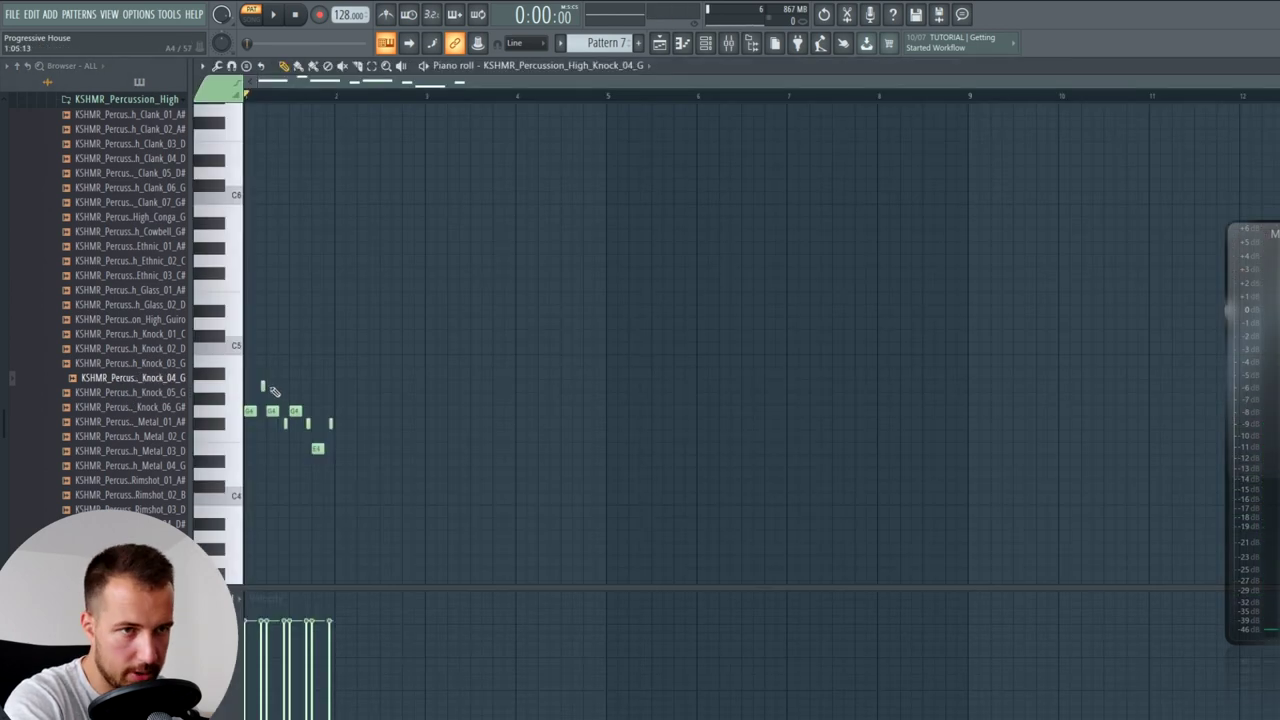
{"action": "mouse_move", "coordinate": [272, 425]}
{"action": "left_mouse_down"}
{"action": "mouse_move", "coordinate": [419, 424]}
{"action": "mouse_move", "coordinate": [281, 441]}
{"action": "left_mouse_up"}
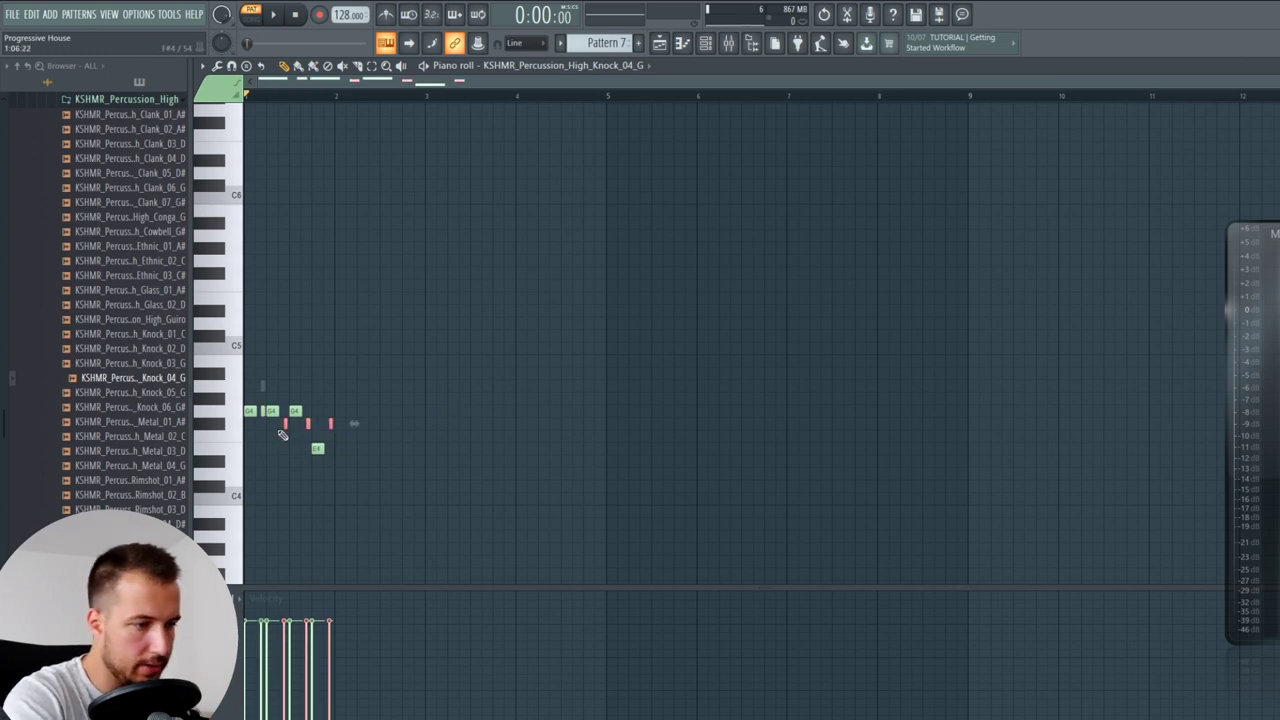
{"action": "left_click_drag", "start_coordinate": [372, 443], "coordinate": [298, 471]}
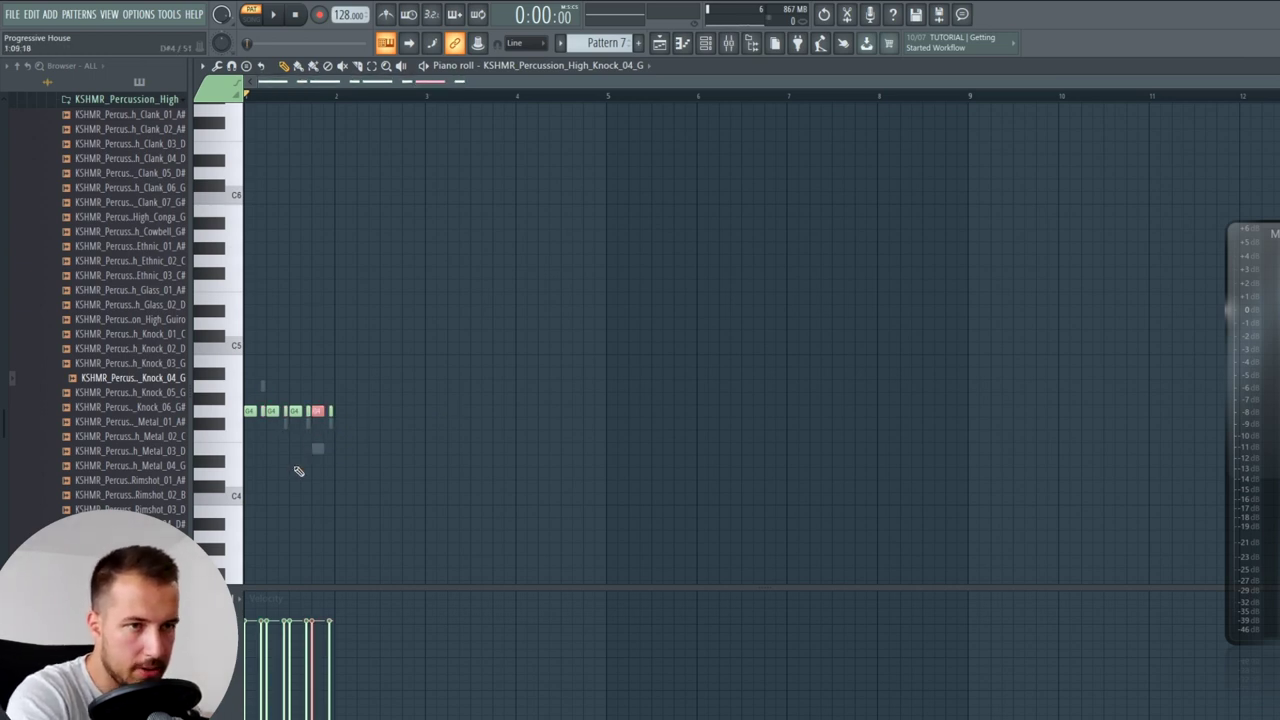
{"action": "left_click_drag", "start_coordinate": [417, 381], "coordinate": [247, 463]}
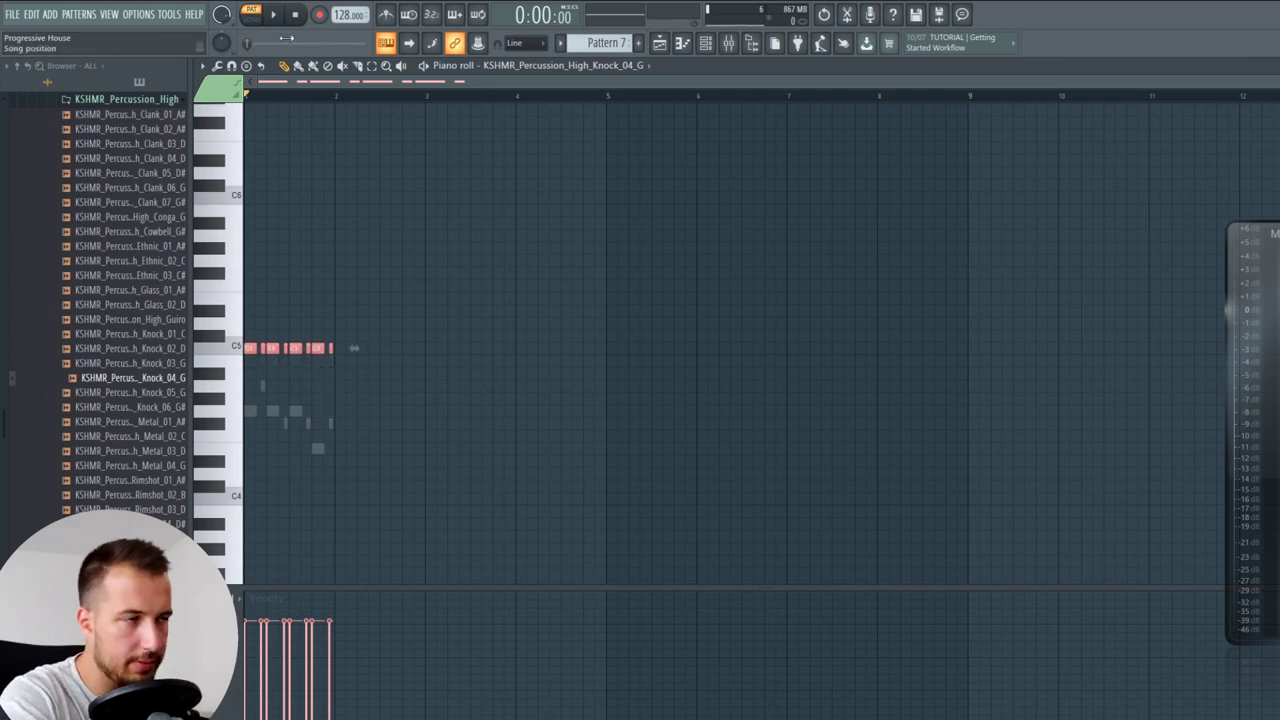
{"action": "key", "text": "Escape"}
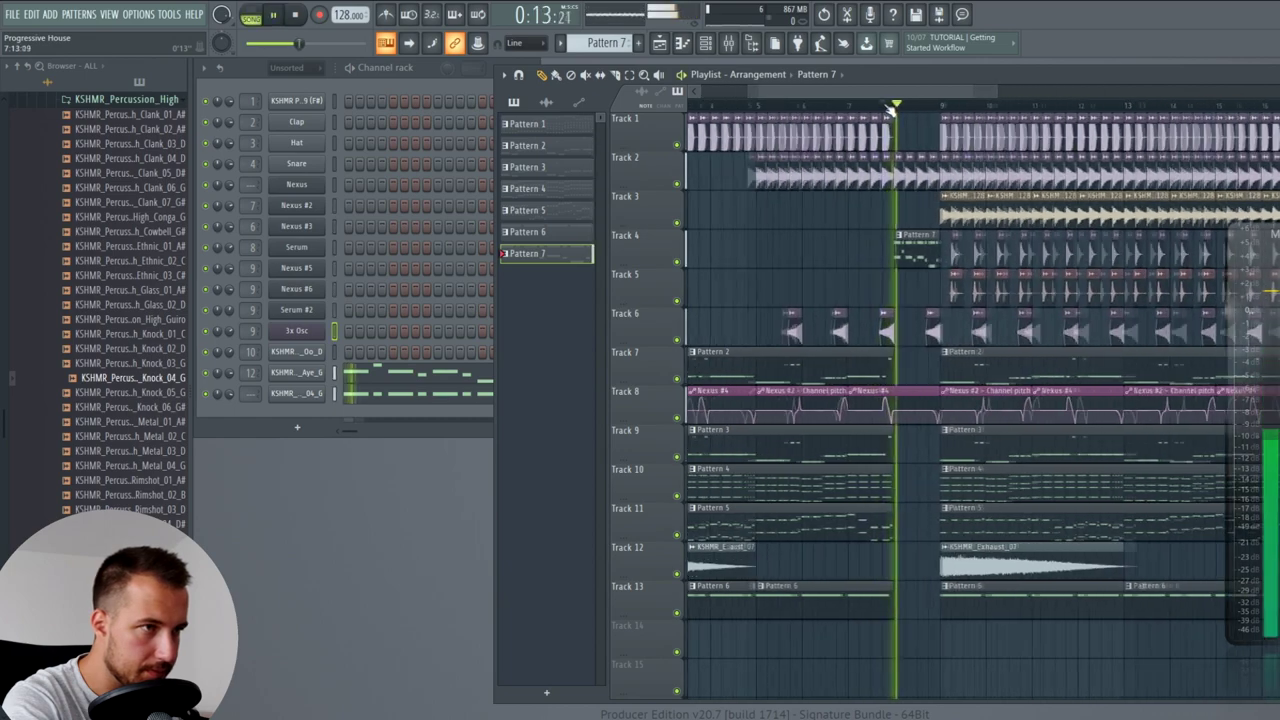
- Set the Aye_G vocal channel's volume to 88% while the song plays, and stop playback
{"action": "left_click", "coordinate": [232, 377]}
{"action": "key", "text": "space"}
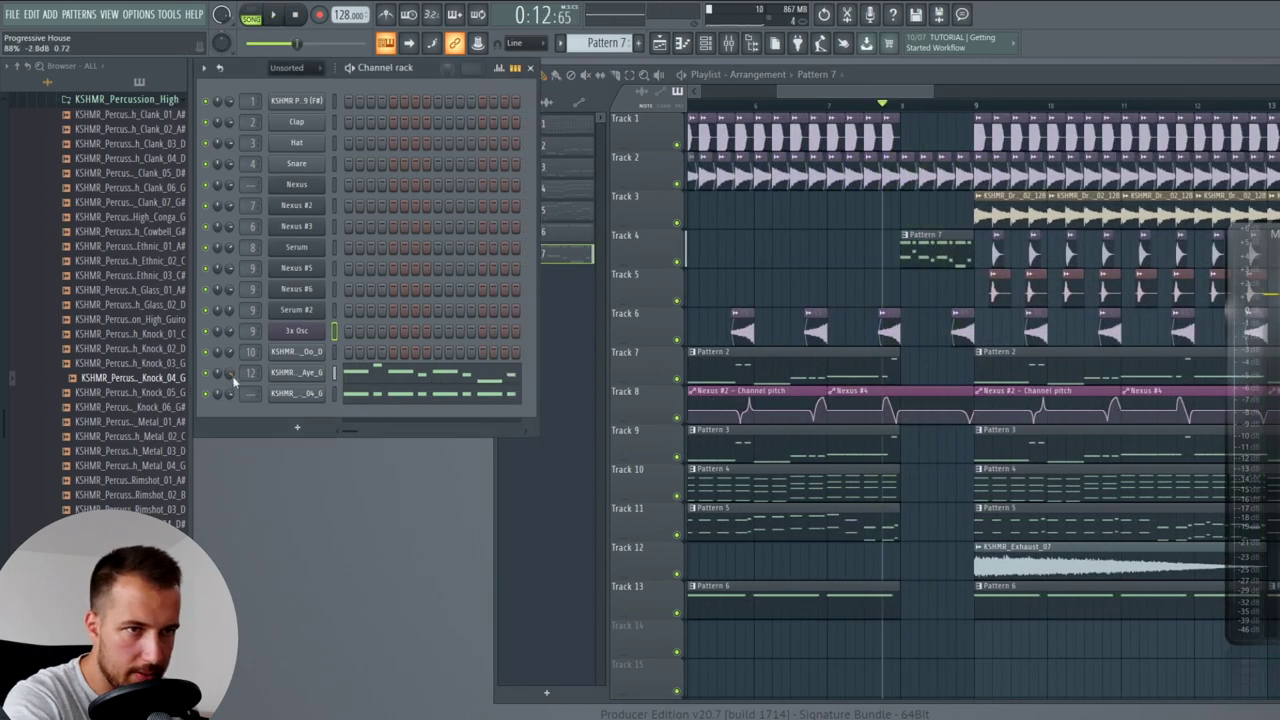
- Audition the tight snare samples, add KSHMR_Tight_Snare_10_B as a channel with the same C5 rhythm, and play the fill
{"action": "scroll", "coordinate": [128, 352], "scroll_direction": "up", "scroll_amount": 5}
{"action": "left_click", "coordinate": [115, 317]}
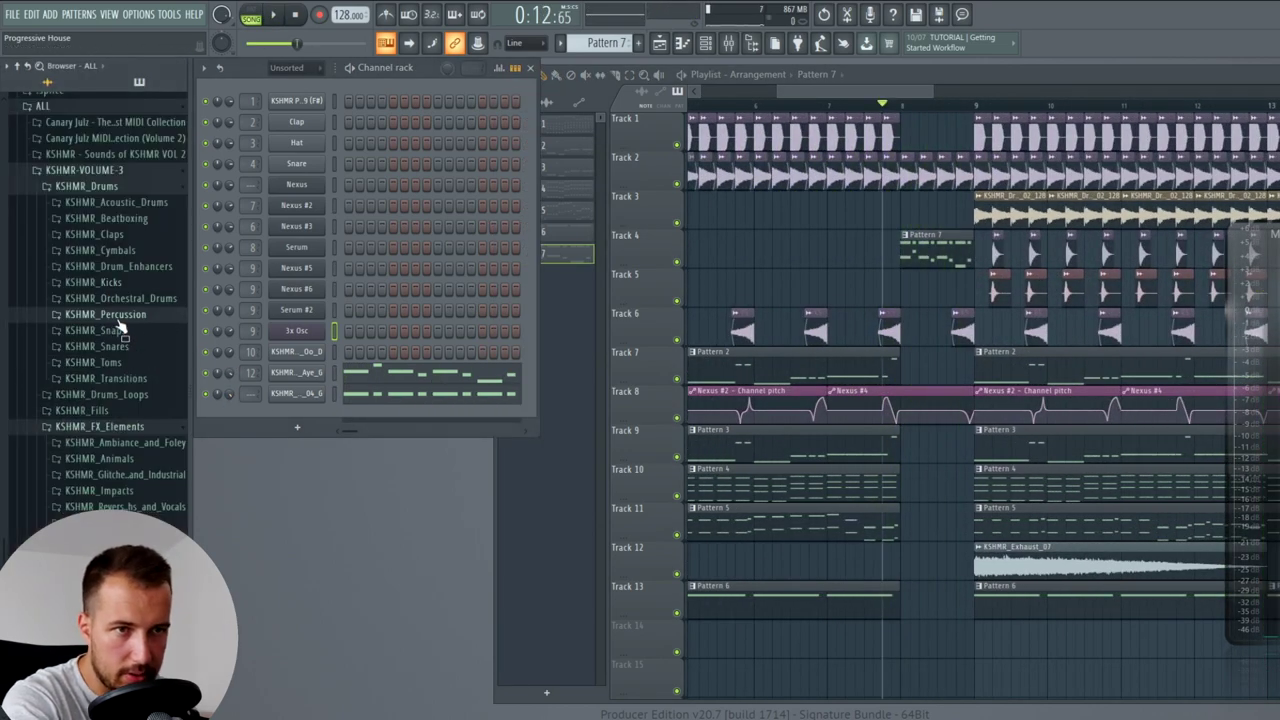
{"action": "left_click", "coordinate": [112, 346]}
{"action": "left_click", "coordinate": [155, 427]}
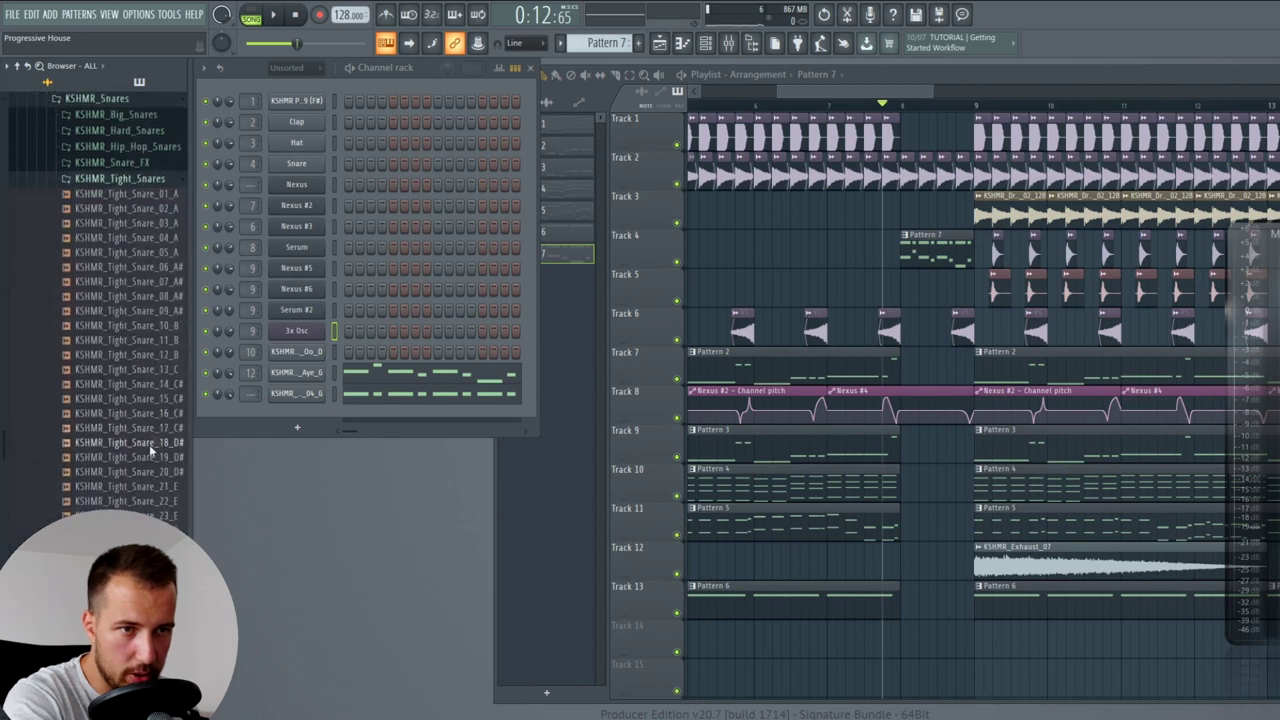
{"action": "left_click", "coordinate": [147, 393]}
{"action": "left_click", "coordinate": [149, 364]}
{"action": "left_click", "coordinate": [150, 334]}
{"action": "left_click_drag", "start_coordinate": [148, 322], "coordinate": [262, 414]}
{"action": "key", "text": "space"}
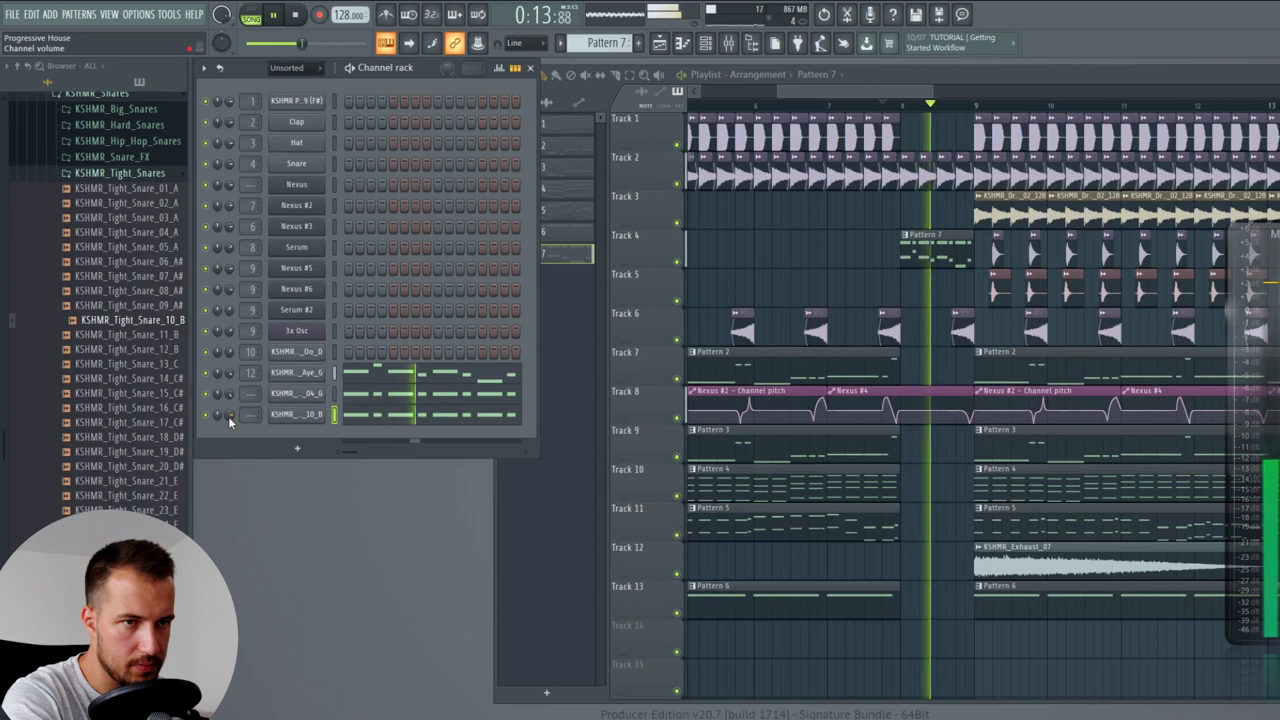
- Divide the third long C5 snare note into two short hits, positioning the second with 1/3 step snap, and restore Line snap
{"action": "left_click", "coordinate": [423, 414]}
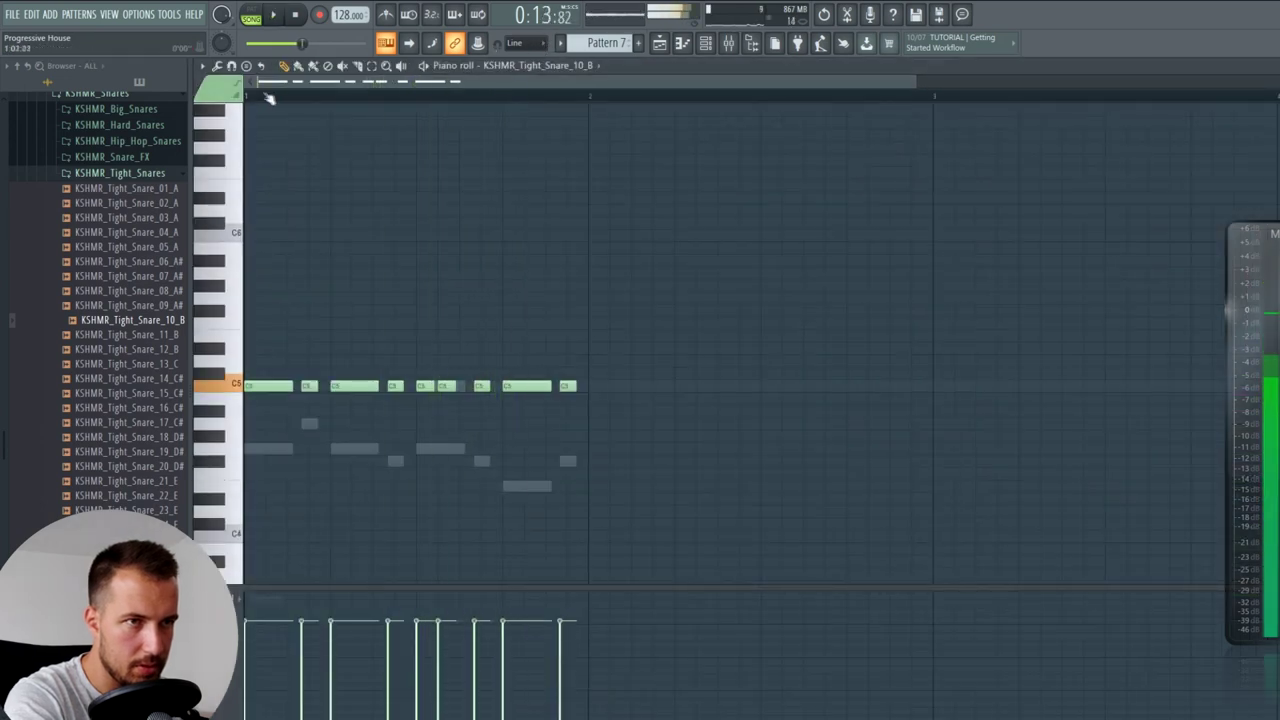
{"action": "key", "text": "space"}
{"action": "left_click", "coordinate": [520, 43]}
{"action": "left_click", "coordinate": [522, 185]}
{"action": "left_click", "coordinate": [452, 387]}
{"action": "key", "text": "space"}
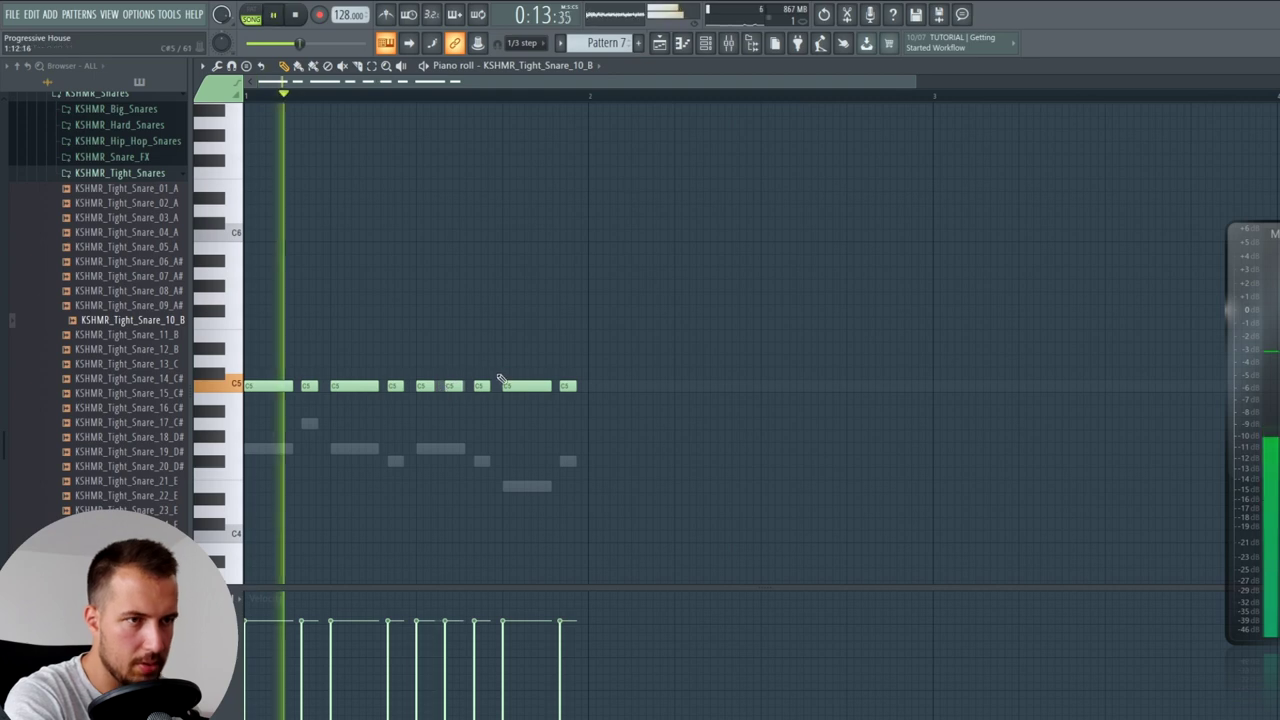
{"action": "left_click", "coordinate": [523, 43]}
{"action": "left_click", "coordinate": [521, 57]}
{"action": "key", "text": "space"}
{"action": "key", "text": "F7"}
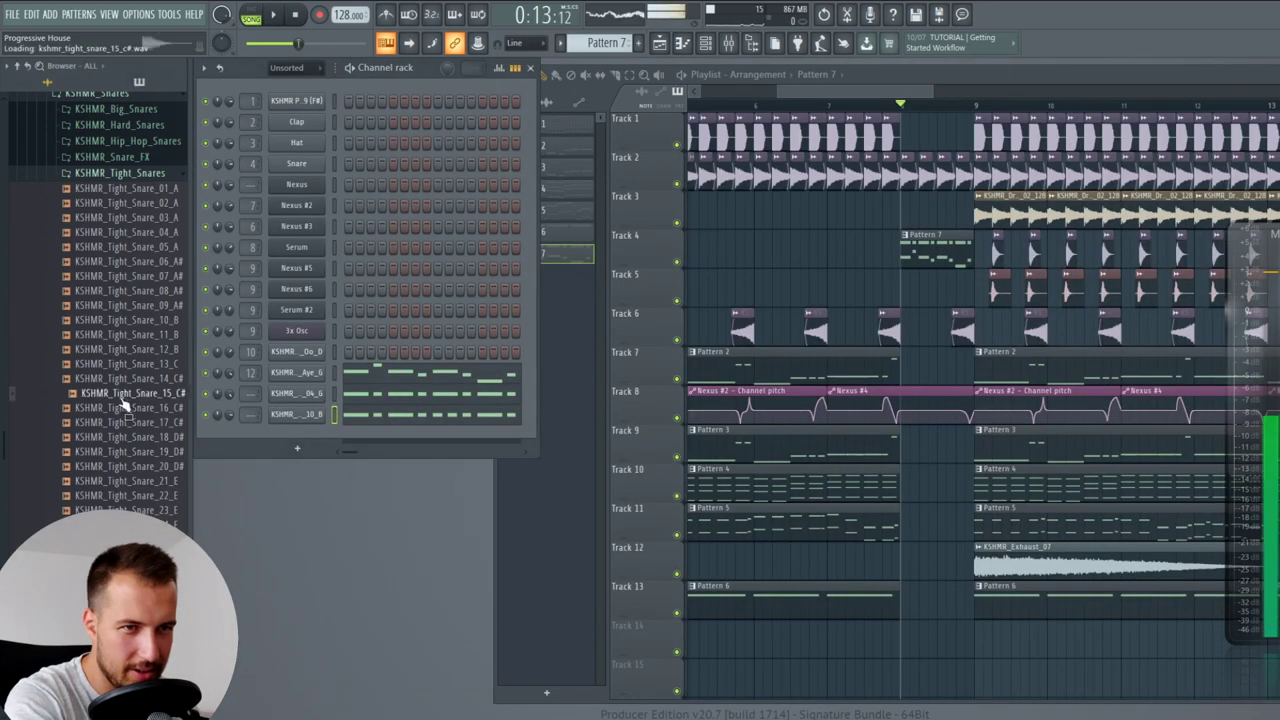
- Replace the snare channel's sample with Tight_Snare_24_E and set its volume to 89% during playback
{"action": "left_click_drag", "start_coordinate": [142, 525], "coordinate": [308, 415]}
{"action": "key", "text": "space"}
{"action": "left_click_drag", "start_coordinate": [230, 414], "coordinate": [230, 400]}
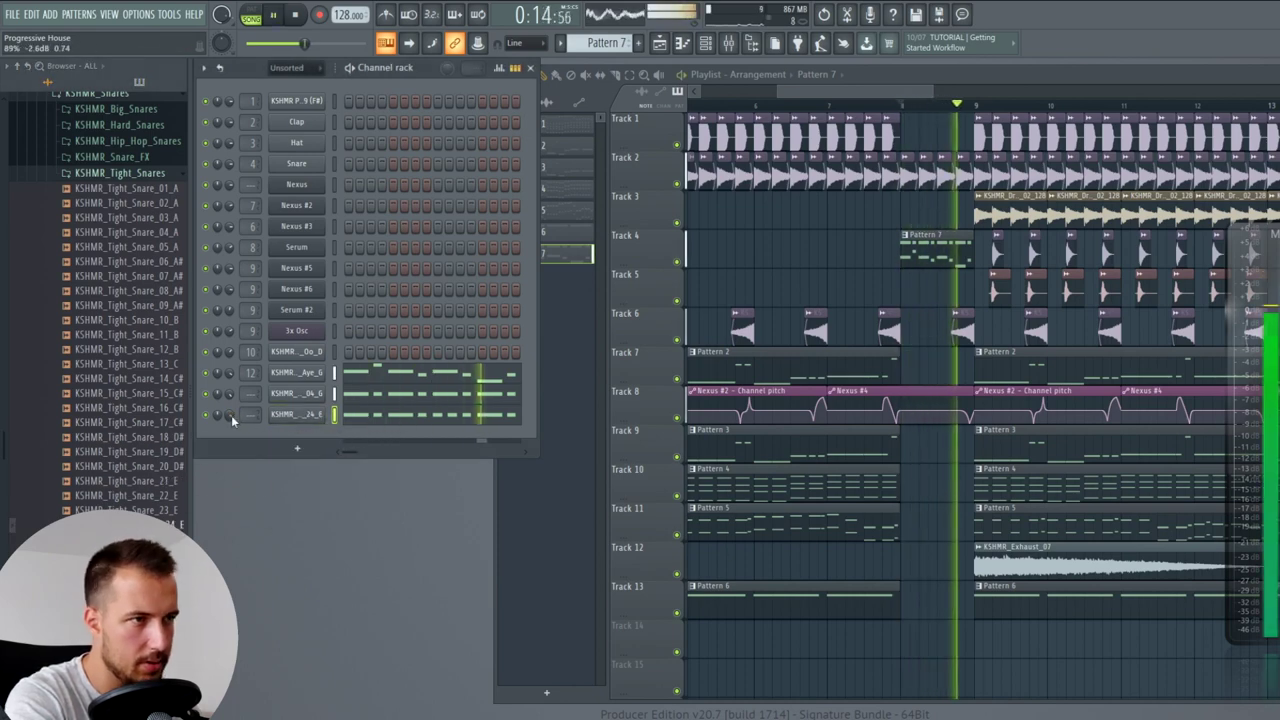
{"action": "key", "text": "space"}
- Find KSHMR_Big_Snare_17 among the big snares and place it on playlist track 14 leading into bar 9
{"action": "scroll", "coordinate": [151, 349], "scroll_direction": "up", "scroll_amount": 4}
{"action": "left_click", "coordinate": [148, 349]}
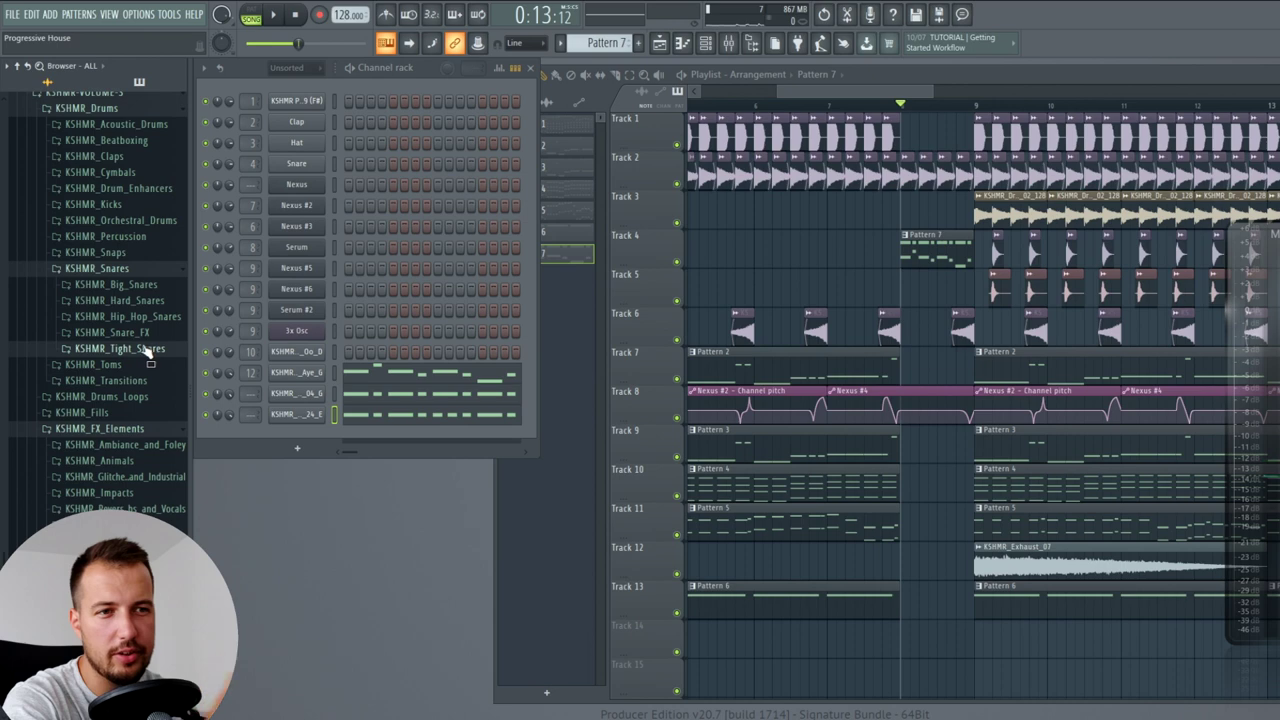
{"action": "left_click", "coordinate": [135, 332]}
{"action": "left_click", "coordinate": [140, 284]}
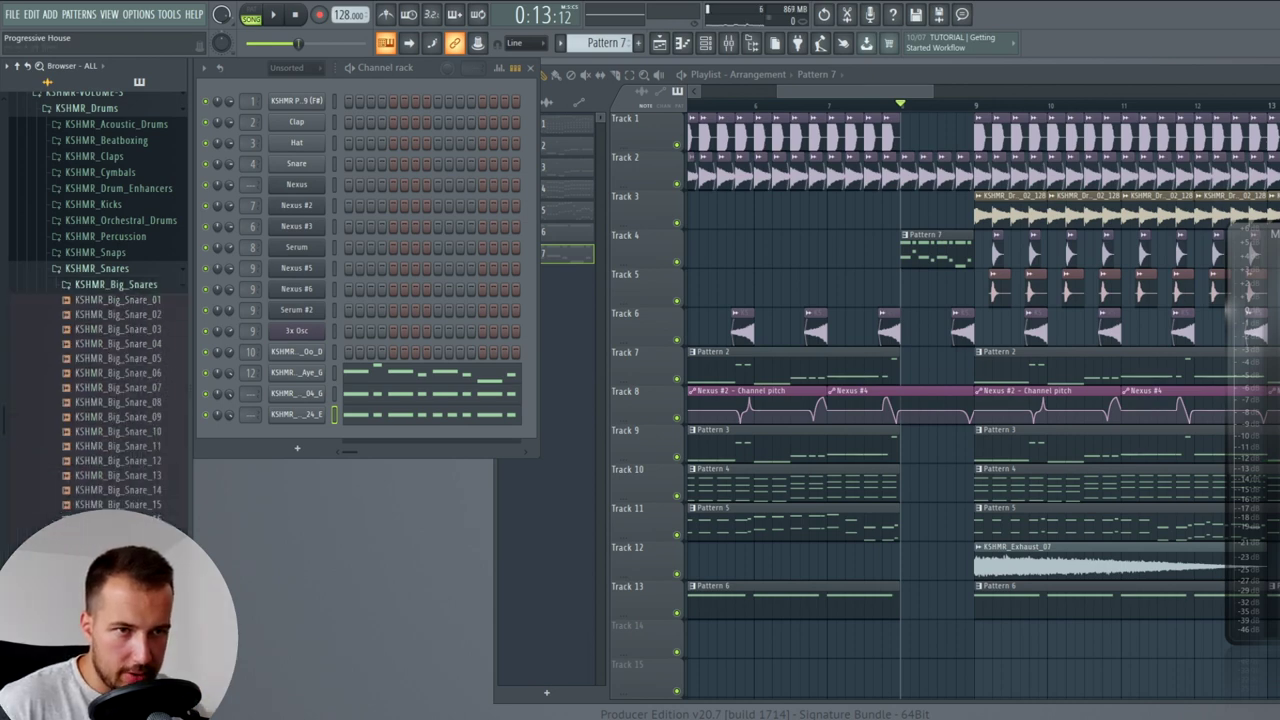
{"action": "left_click", "coordinate": [125, 534]}
{"action": "left_click_drag", "start_coordinate": [118, 533], "coordinate": [975, 645]}
{"action": "scroll", "coordinate": [933, 110], "scroll_direction": "up", "scroll_amount": 5}
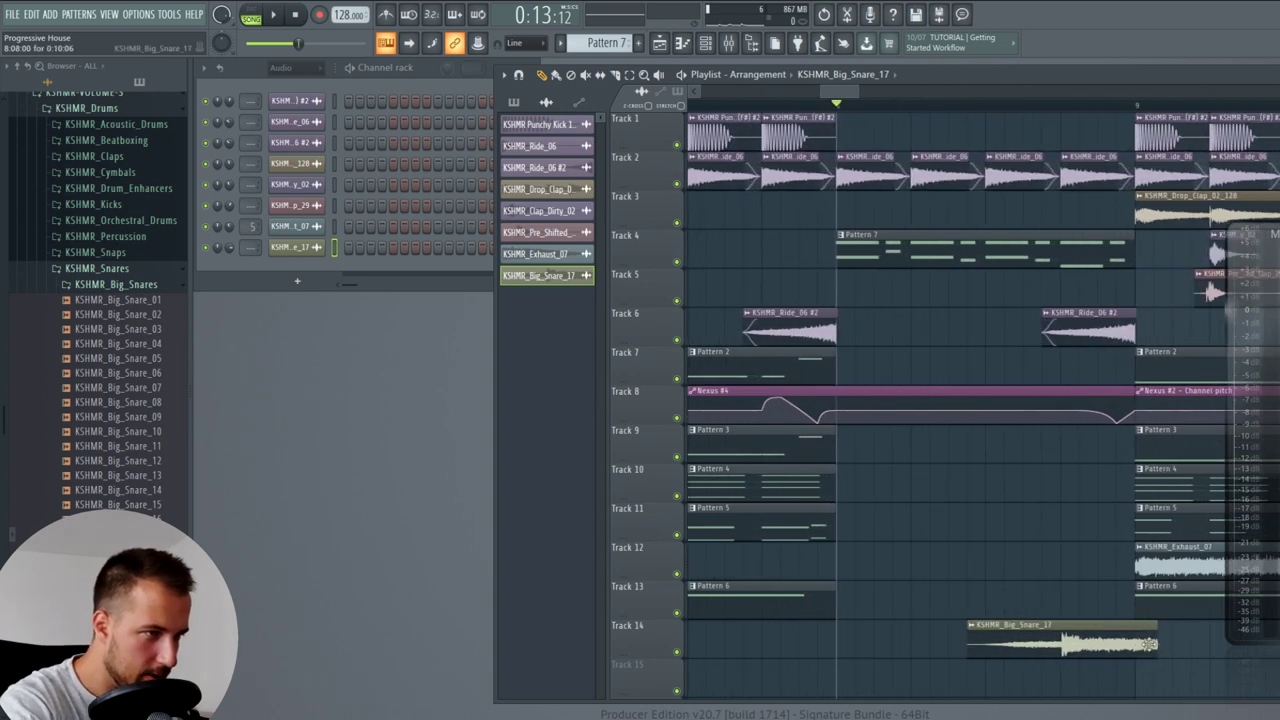
- Trim the Big_Snare_17 clip to end at bar 9 and open its sample settings while playing the transition
{"action": "key", "text": "space"}
{"action": "double_click", "coordinate": [1084, 638]}
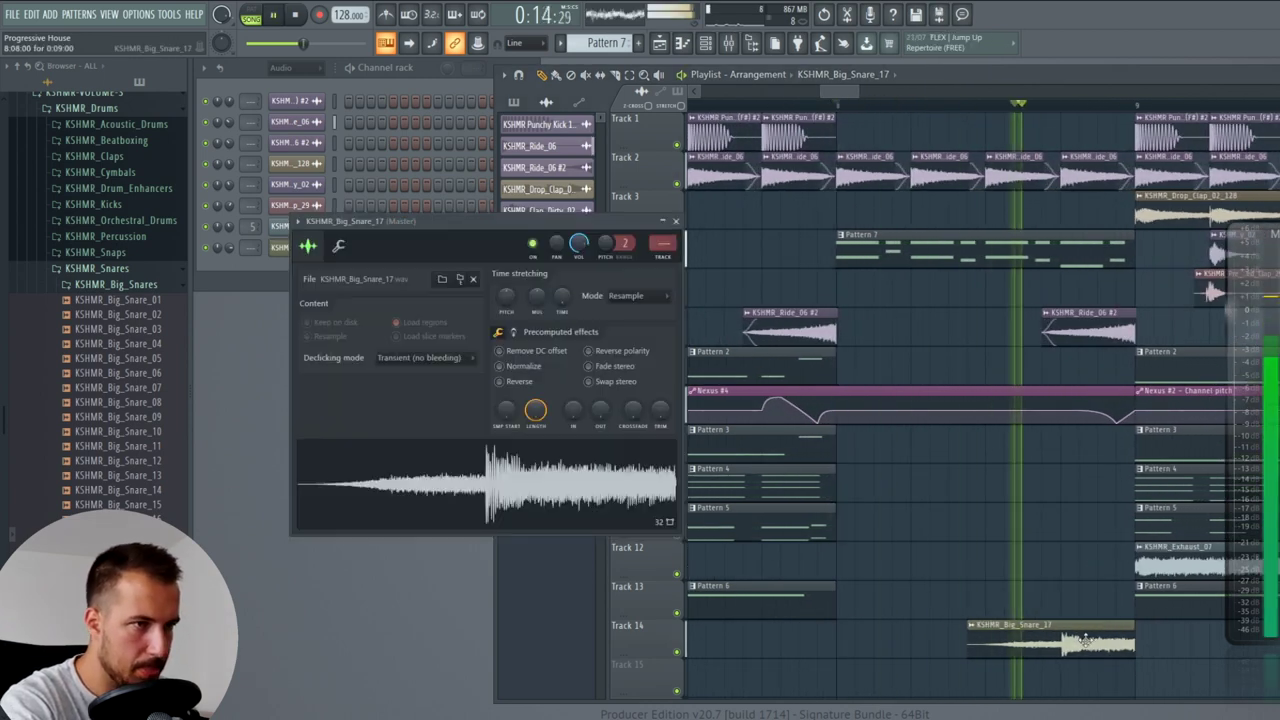
{"action": "key", "text": "space"}
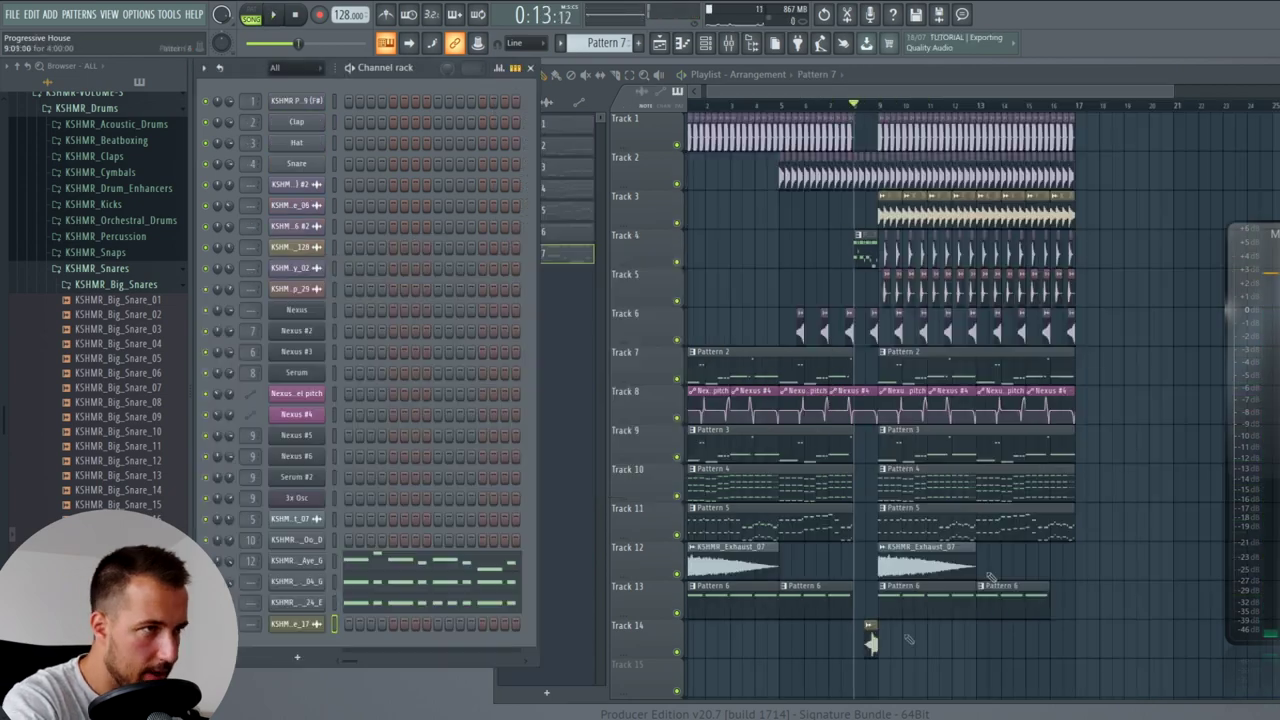
- Play through the arrangement and its extended version, following the playhead through the fills and drop sections to bar 33
{"action": "left_click", "coordinate": [1076, 147]}
{"action": "scroll", "coordinate": [1072, 118], "scroll_direction": "up", "scroll_amount": 3}
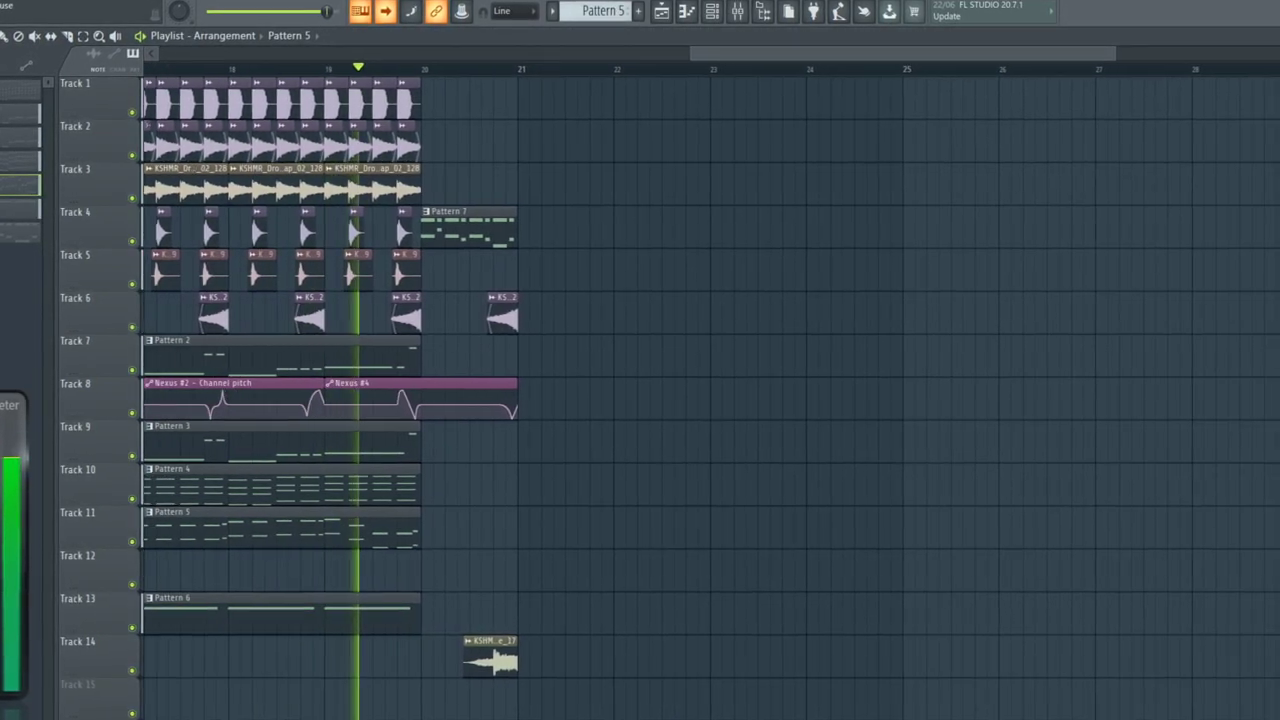
{"action": "left_click", "coordinate": [810, 316]}
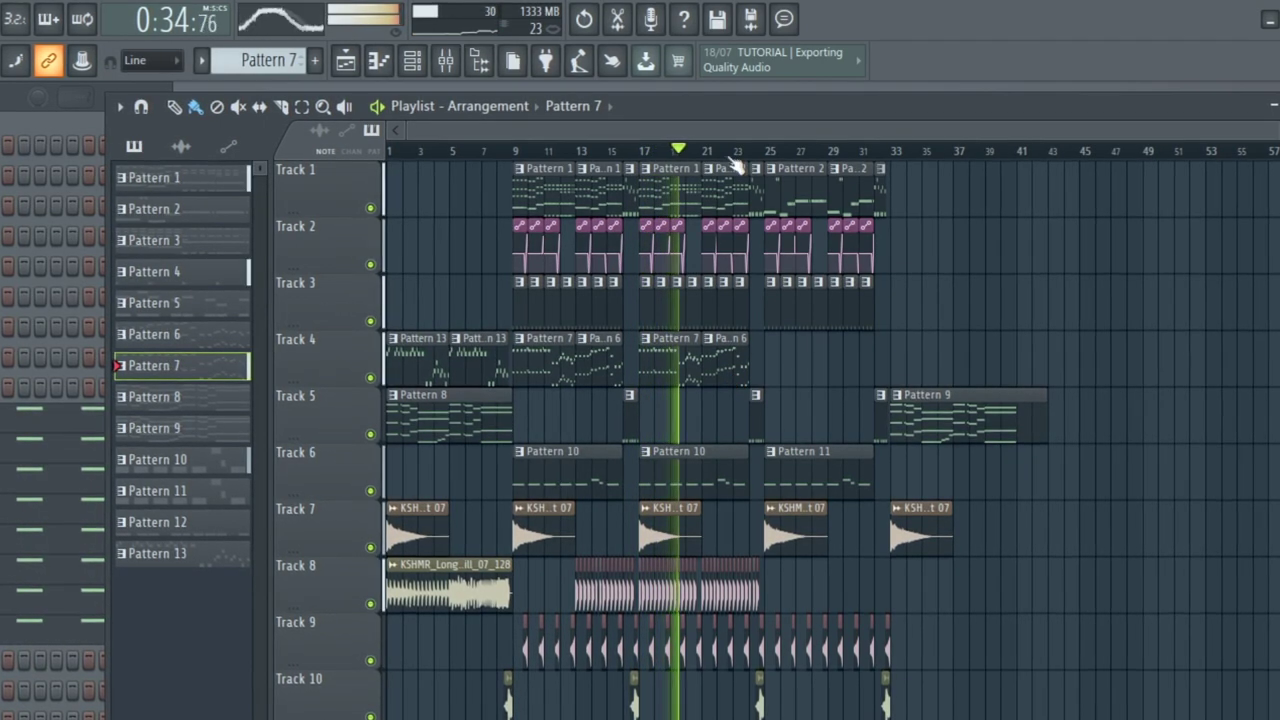
{"action": "scroll", "coordinate": [686, 162], "scroll_direction": "up", "scroll_amount": 3}
{"action": "scroll", "coordinate": [687, 163], "scroll_direction": "down", "scroll_amount": 3}
{"action": "scroll", "coordinate": [694, 158], "scroll_direction": "up", "scroll_amount": 4}
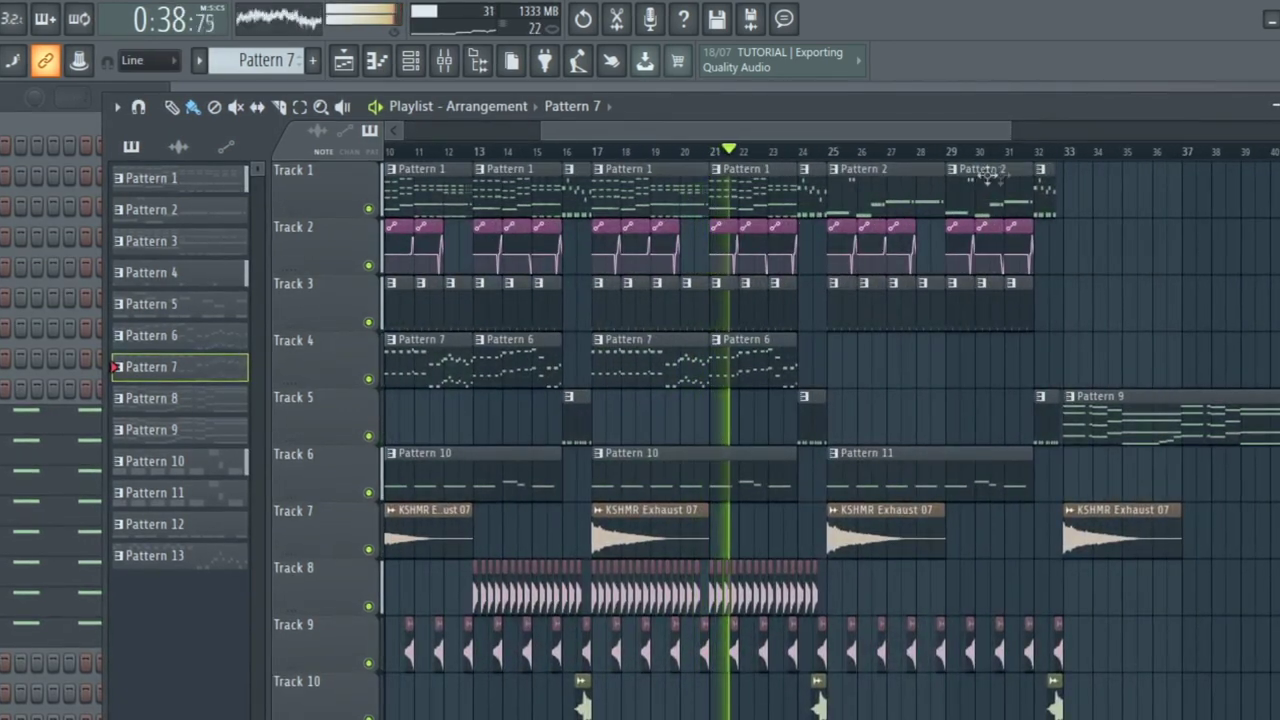
{"action": "left_click_drag", "start_coordinate": [870, 131], "coordinate": [907, 152]}
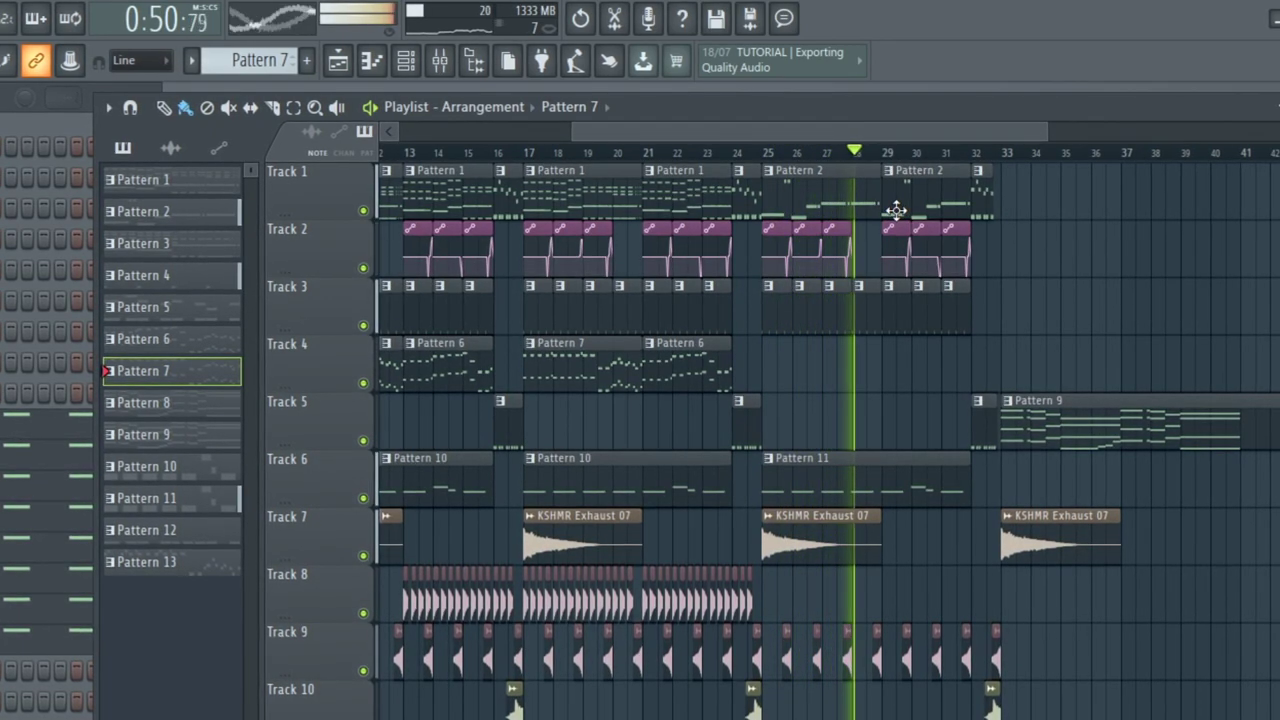
{"action": "left_click_drag", "start_coordinate": [848, 129], "coordinate": [935, 143]}
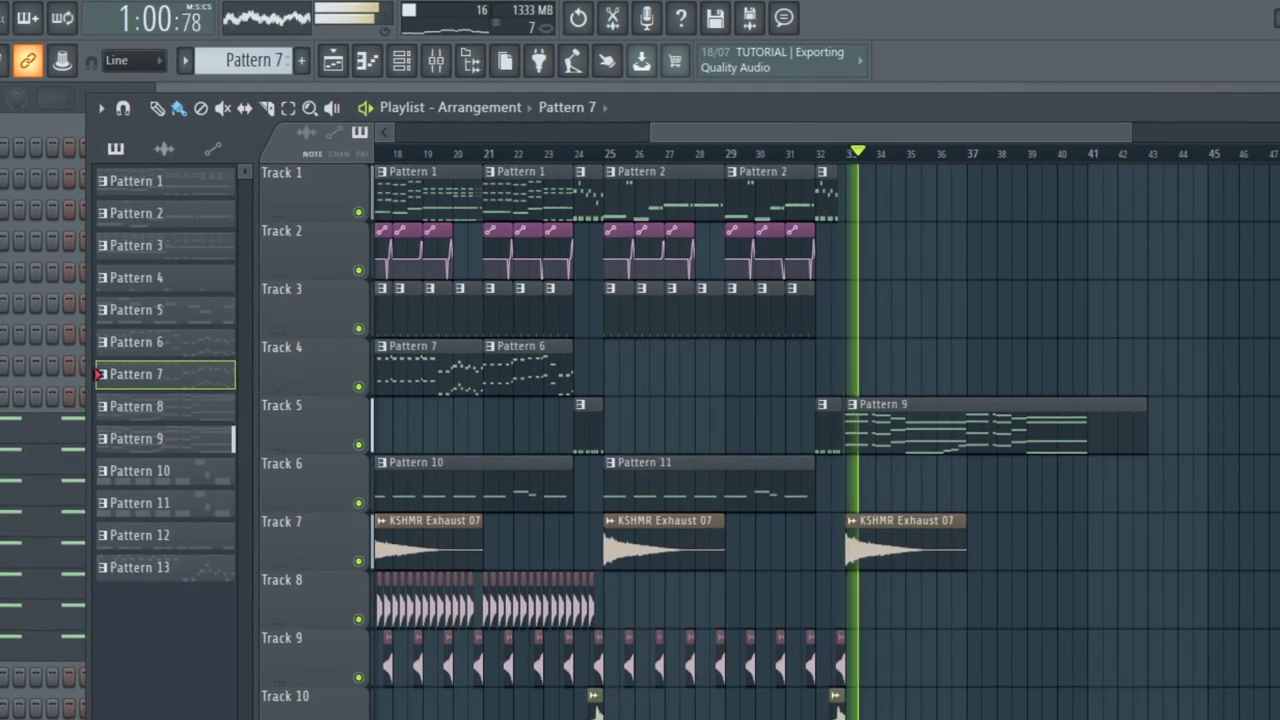